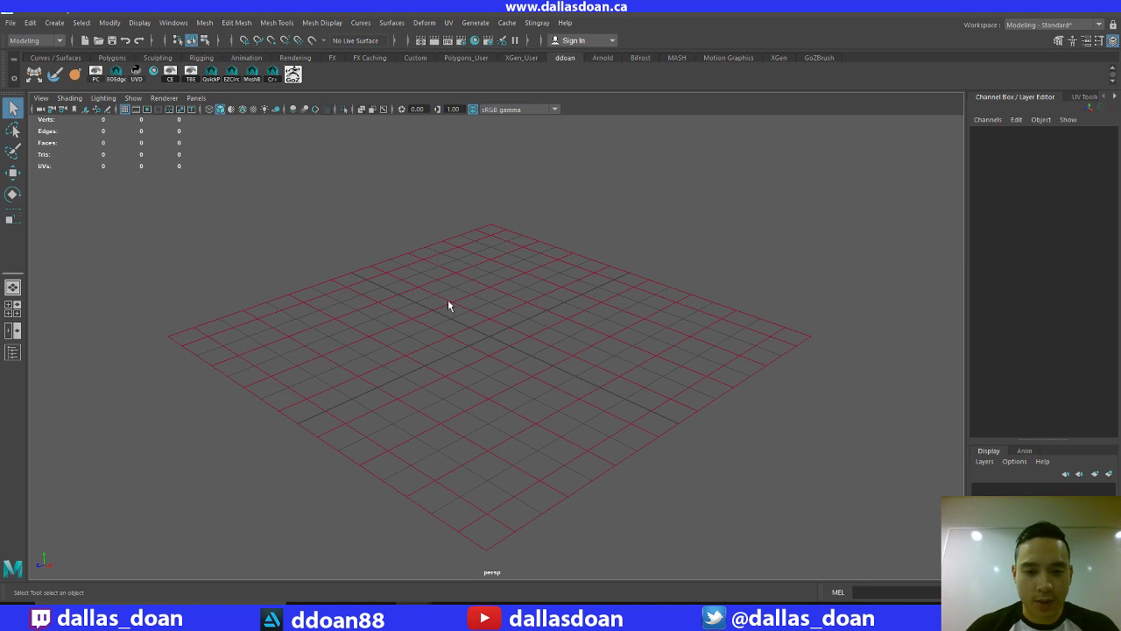
{"action": "left_click_drag", "start_coordinate": [437, 317], "coordinate": [452, 299], "text": "alt"}
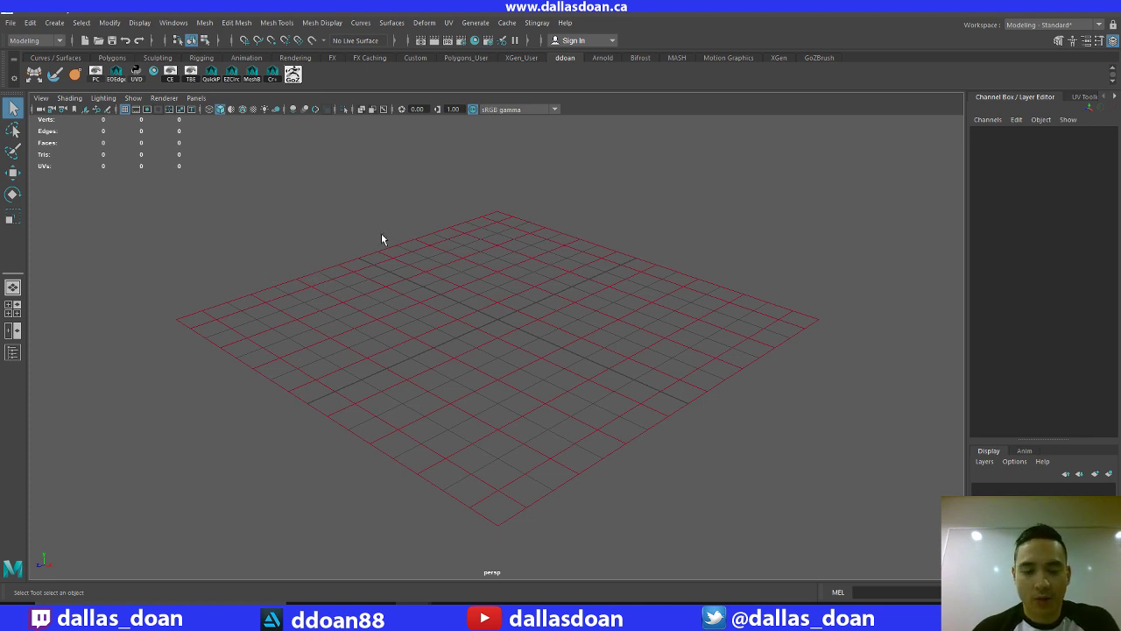
{"action": "left_click_drag", "start_coordinate": [260, 203], "coordinate": [762, 525]}
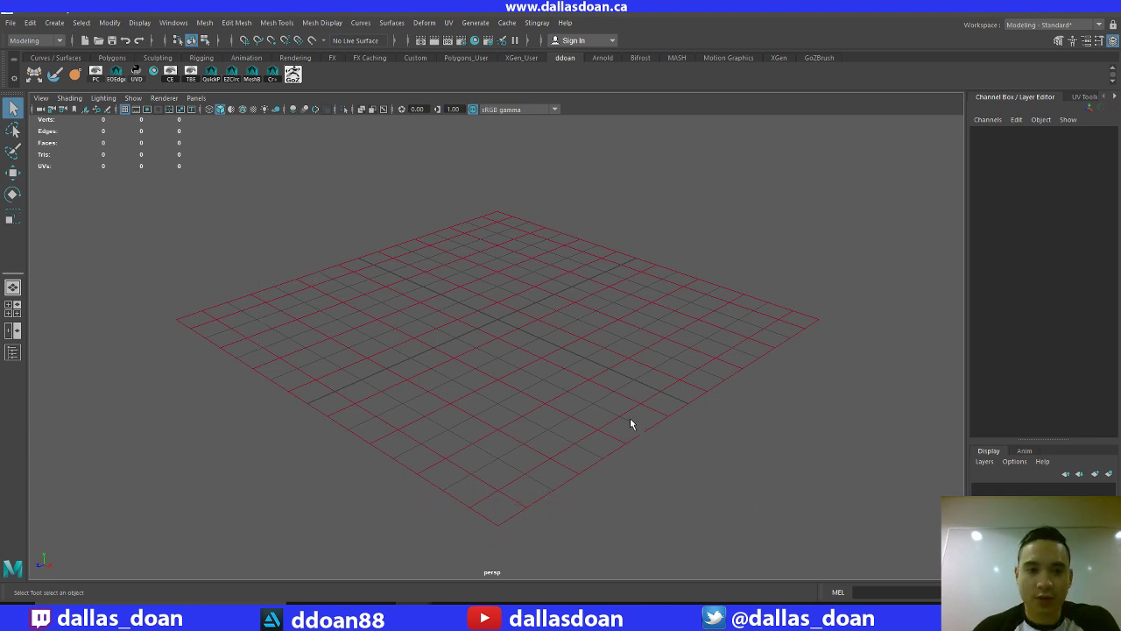
{"action": "left_click", "coordinate": [10, 24]}
{"action": "left_click", "coordinate": [382, 303]}
{"action": "left_click_drag", "start_coordinate": [227, 164], "coordinate": [855, 550]}
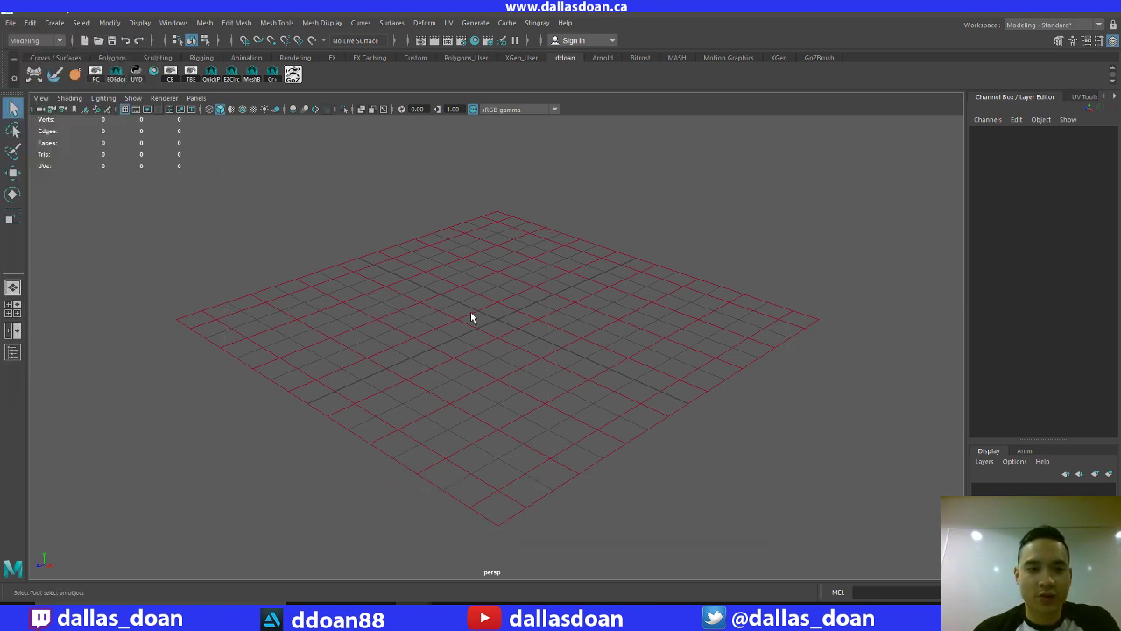
Check the working units in the Settings category of the preferences, leaving without saving
{"action": "left_click", "coordinate": [174, 23]}
{"action": "mouse_move", "coordinate": [227, 135]}
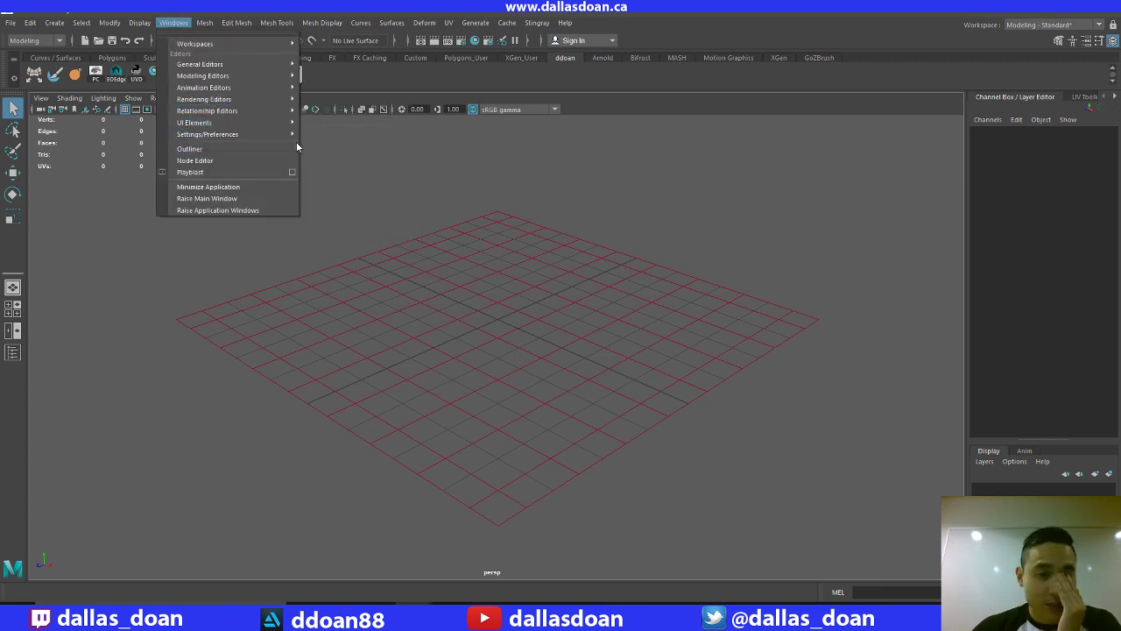
{"action": "left_click", "coordinate": [173, 23]}
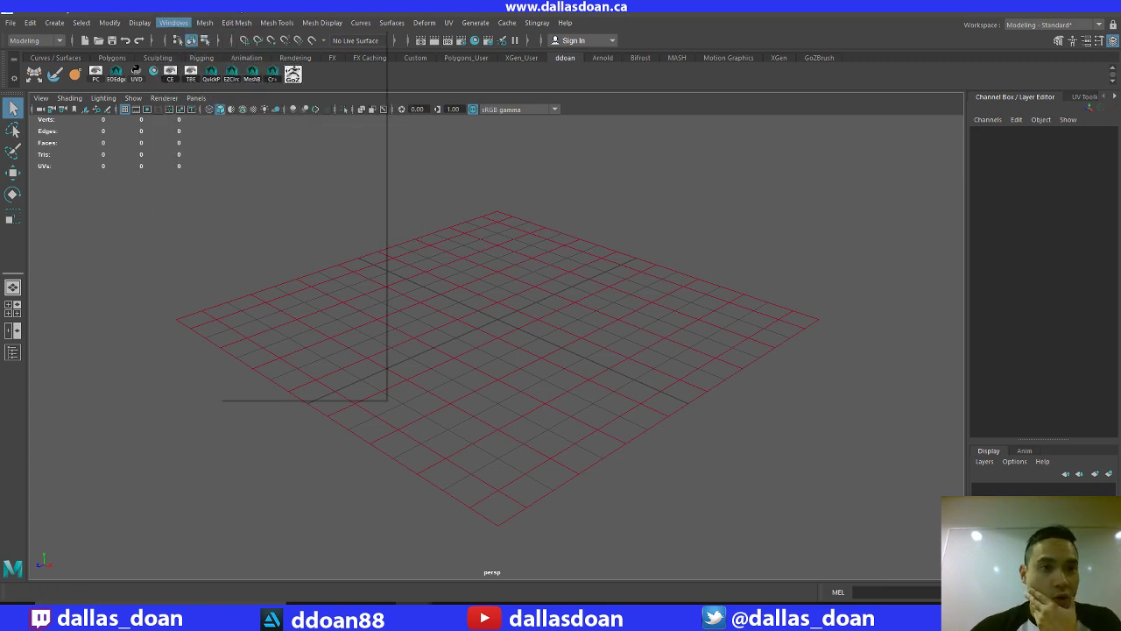
{"action": "left_click", "coordinate": [174, 22]}
{"action": "mouse_move", "coordinate": [261, 135]}
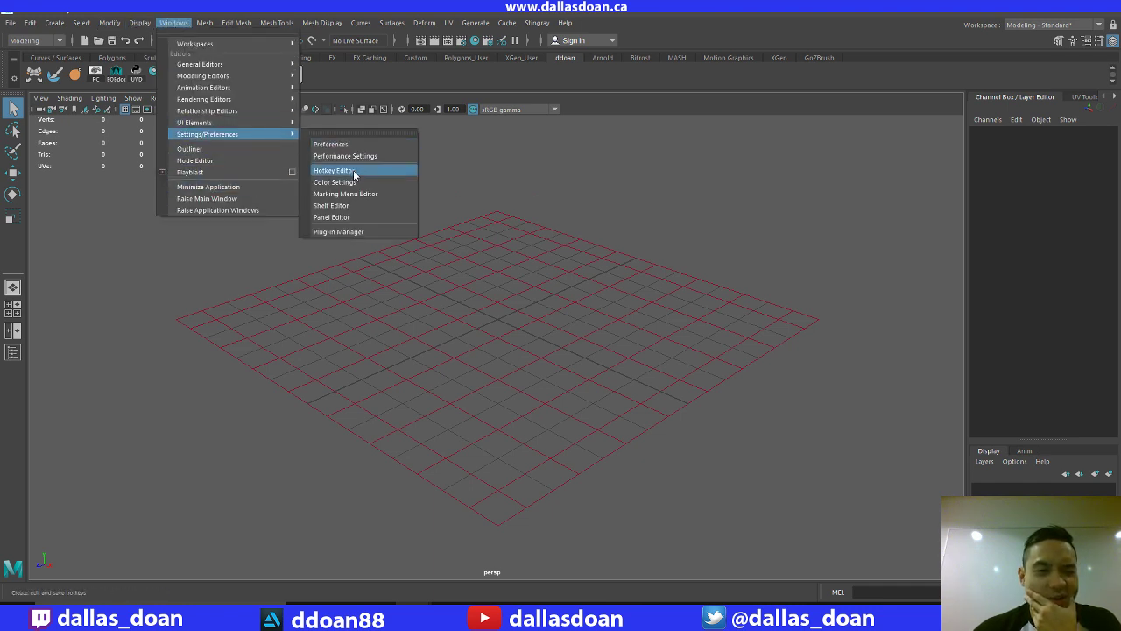
{"action": "left_click", "coordinate": [353, 145]}
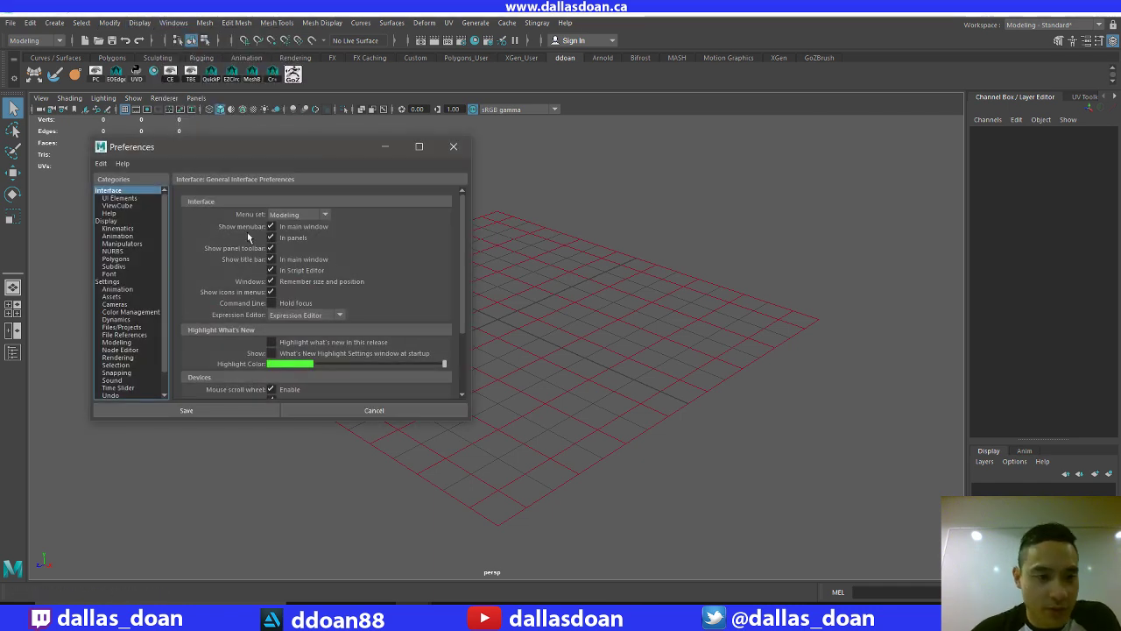
{"action": "left_click", "coordinate": [108, 281]}
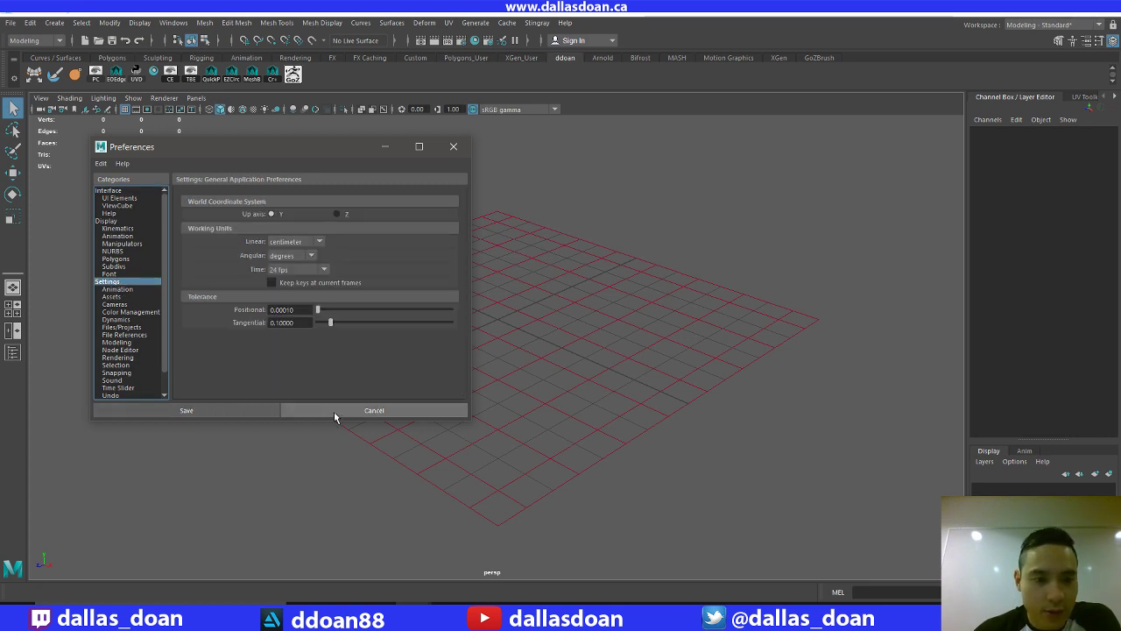
{"action": "left_click", "coordinate": [420, 412]}
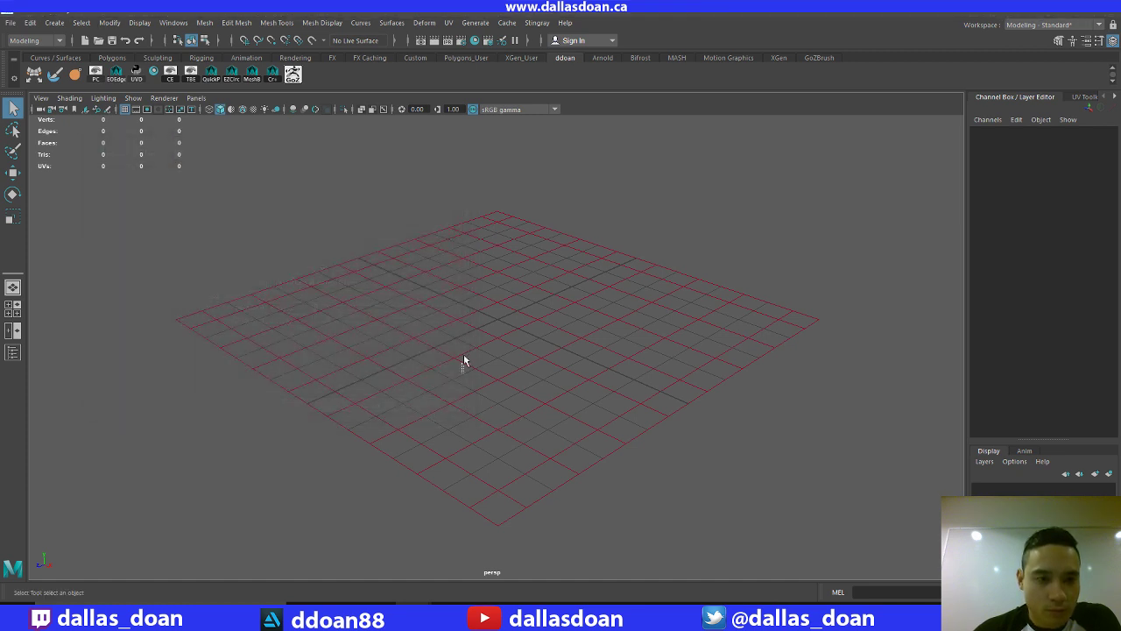
Set the viewport grid's subdivisions to 4 in the grid options and apply the change
{"action": "left_click", "coordinate": [139, 22]}
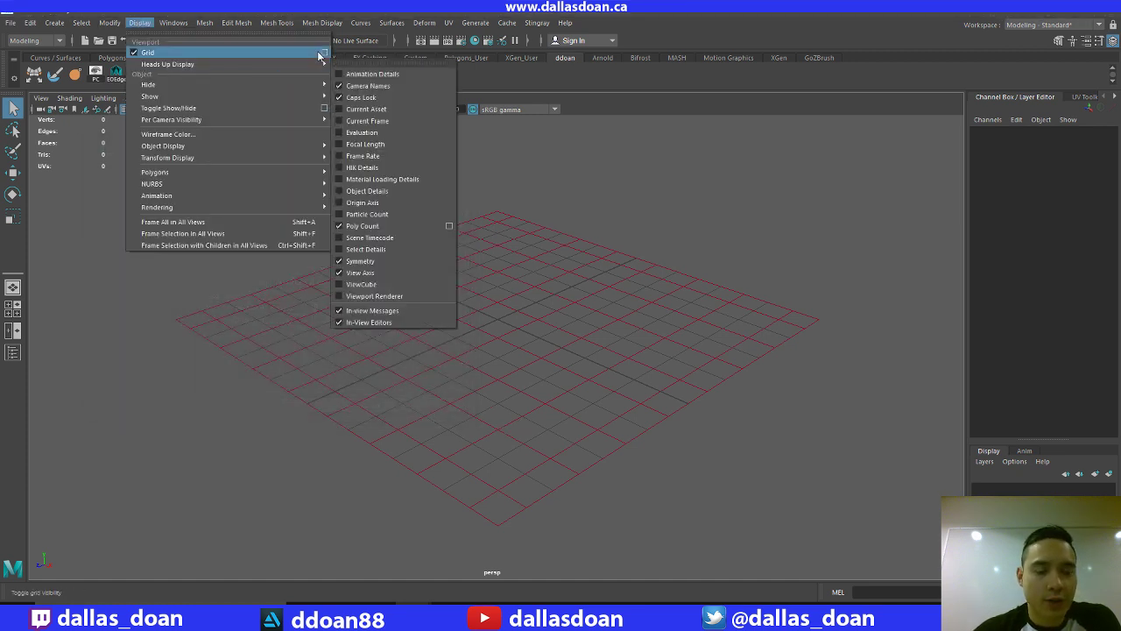
{"action": "left_click", "coordinate": [321, 54]}
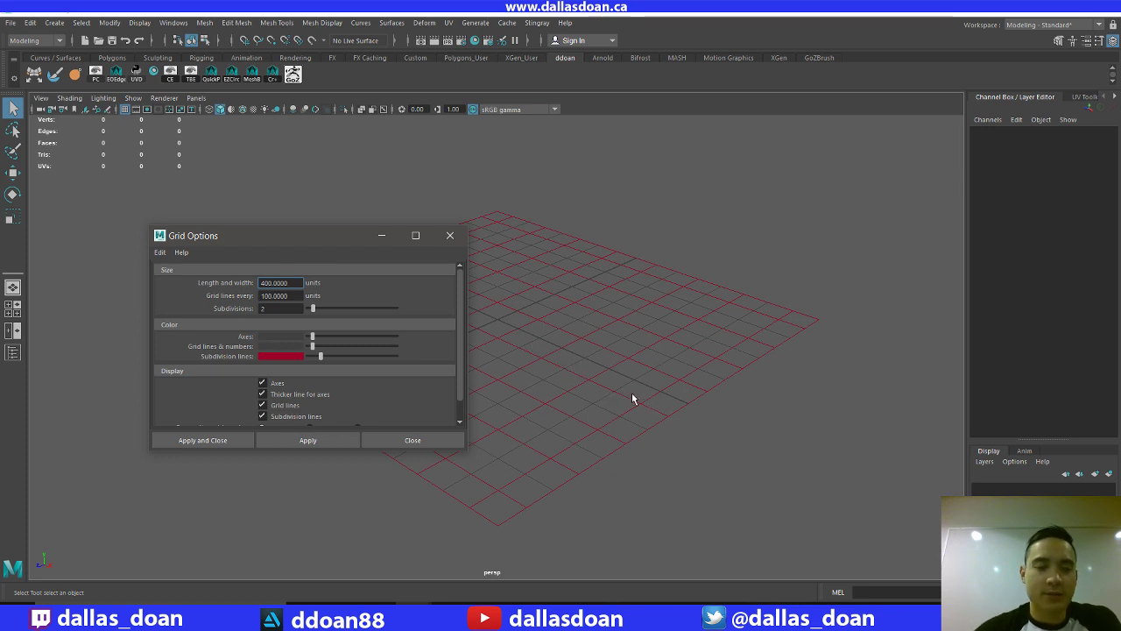
{"action": "key", "text": "Tab"}
{"action": "key", "text": "Tab"}
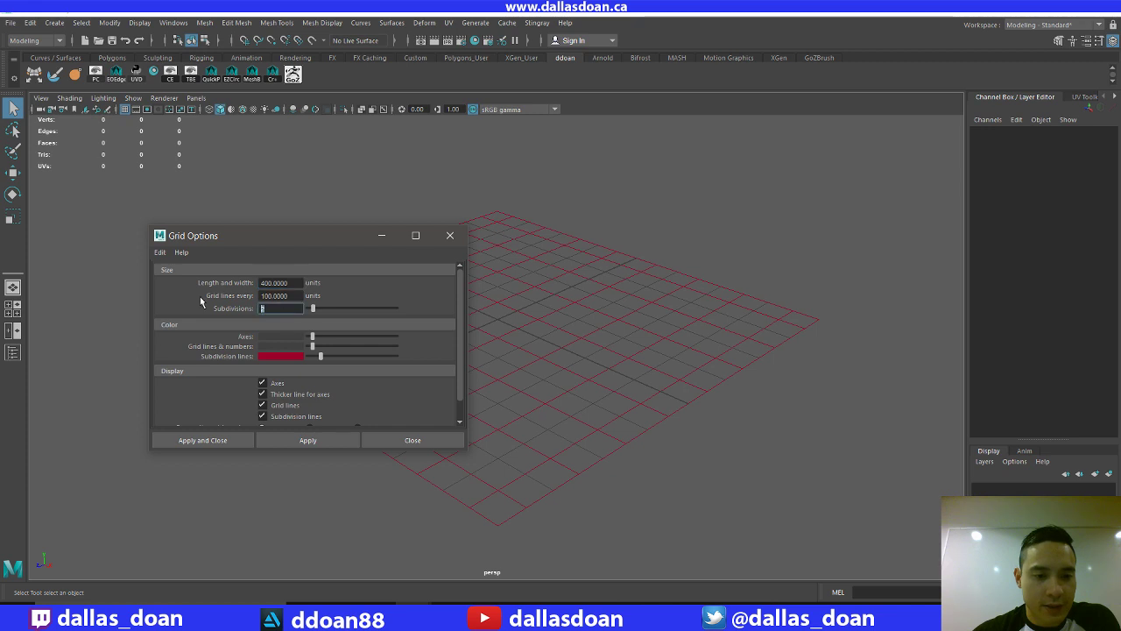
{"action": "key", "text": "BackSpace"}
{"action": "type", "text": "4"}
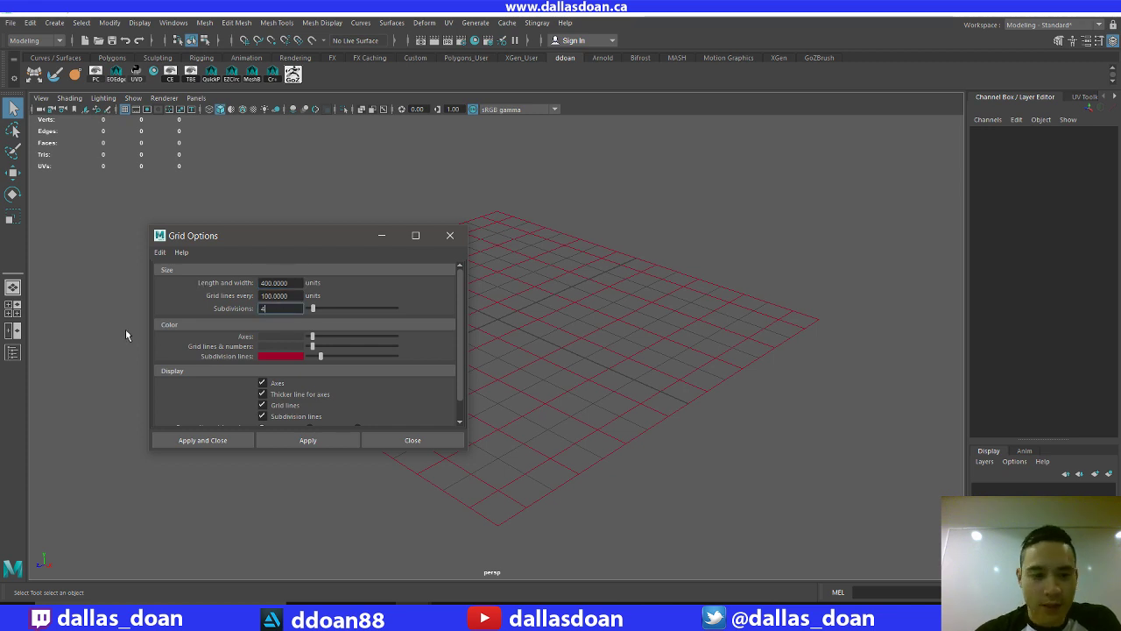
{"action": "left_click", "coordinate": [353, 441]}
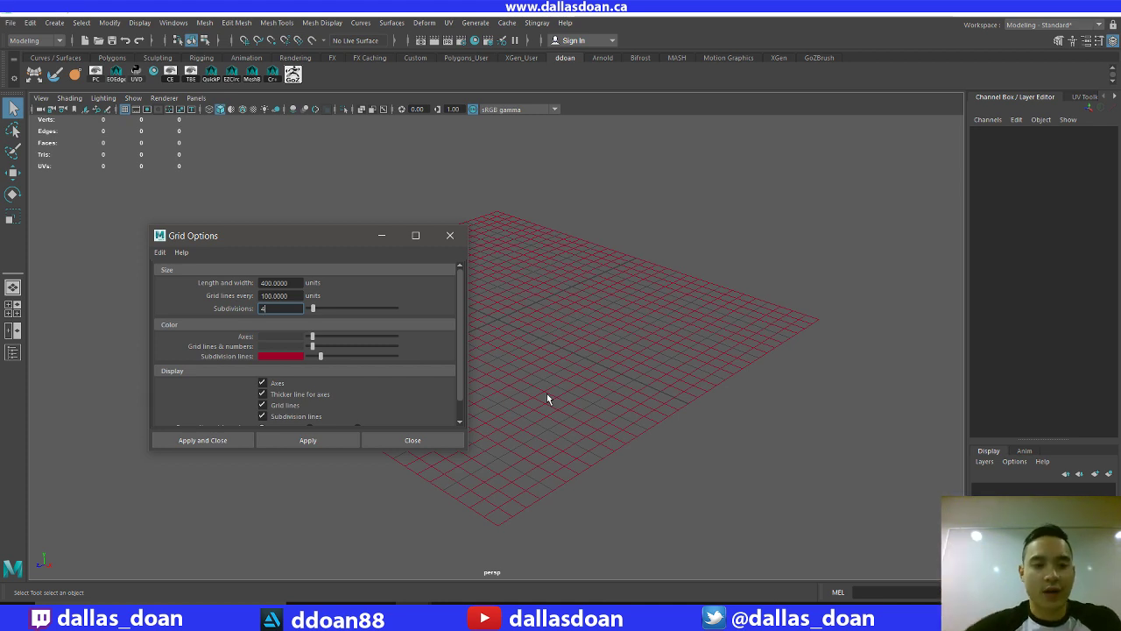
Set the grid subdivisions to 2, apply the change and close the grid options
{"action": "double_click", "coordinate": [254, 309]}
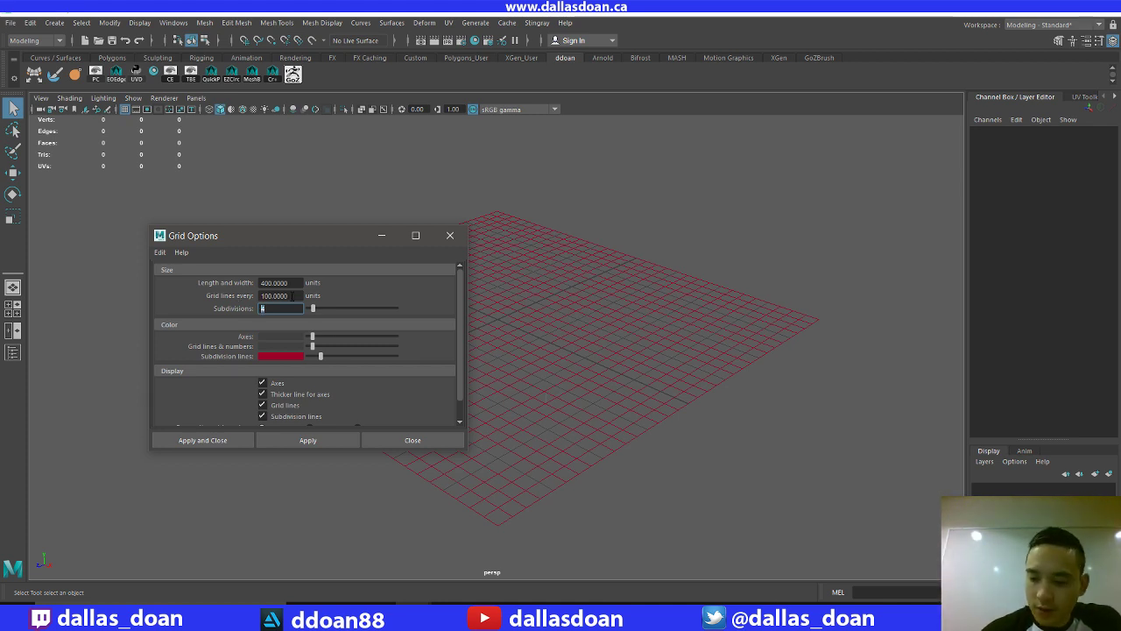
{"action": "type", "text": "2"}
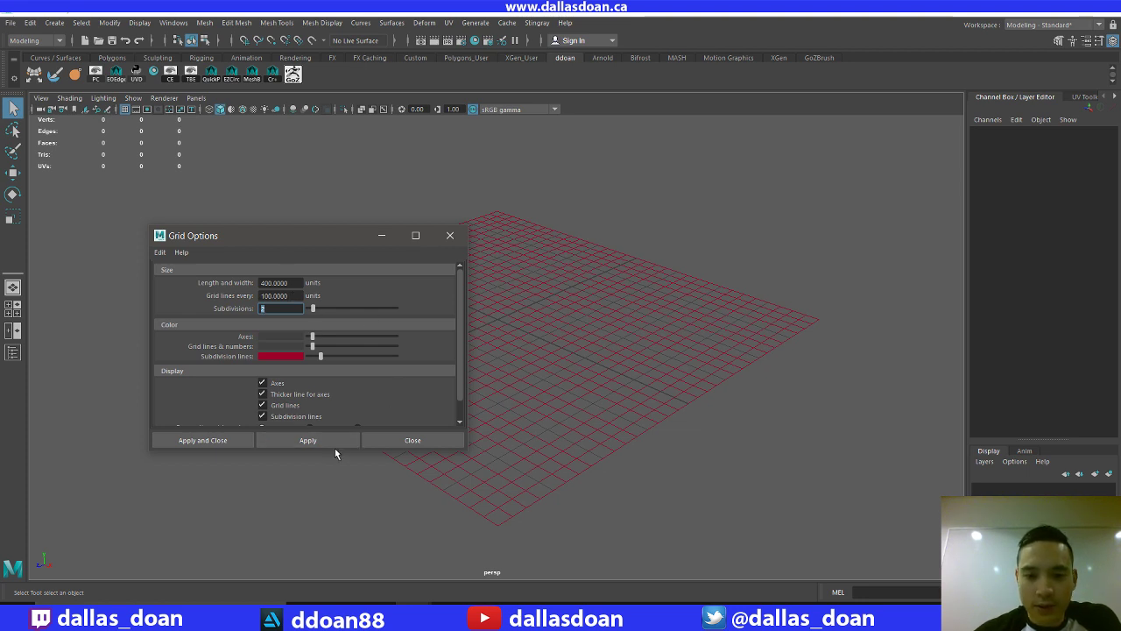
{"action": "left_click", "coordinate": [303, 442]}
{"action": "left_click", "coordinate": [410, 440]}
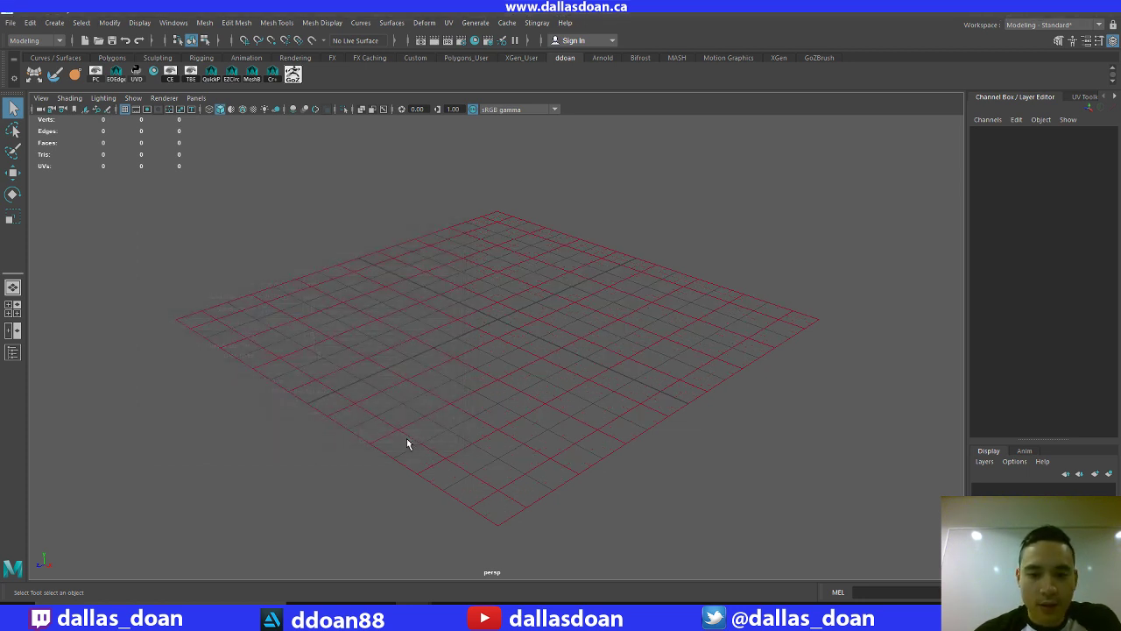
Remove the Camero_2016, Parking_Lot and Longclaw_Sword folder bookmarks while choosing the project folder
{"action": "left_click", "coordinate": [5, 21]}
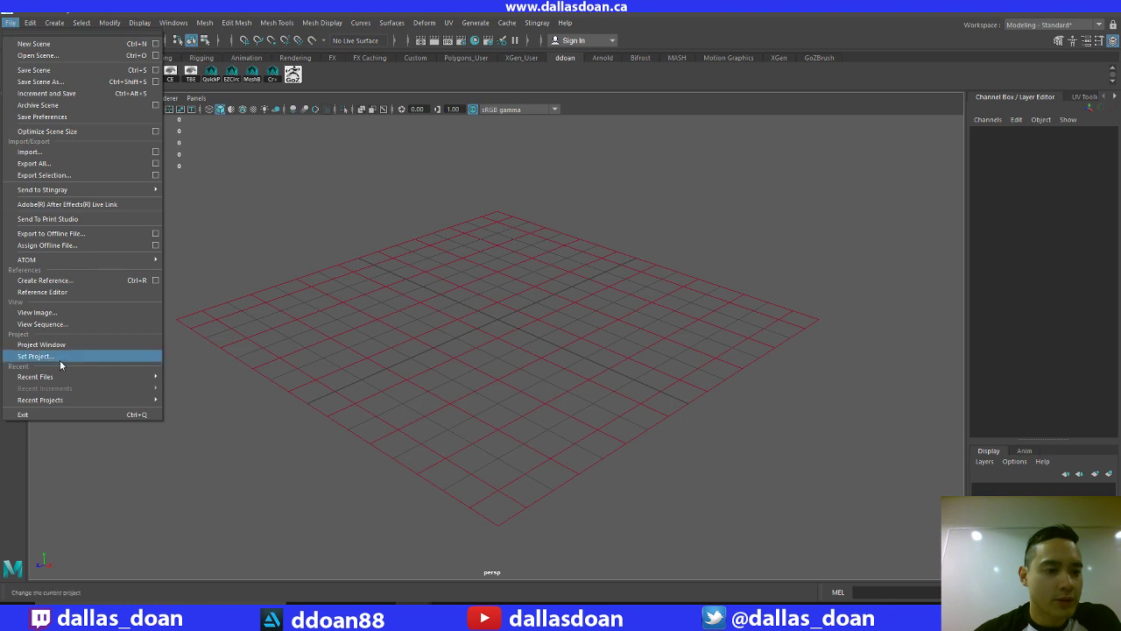
{"action": "mouse_move", "coordinate": [104, 400]}
{"action": "left_click", "coordinate": [89, 357]}
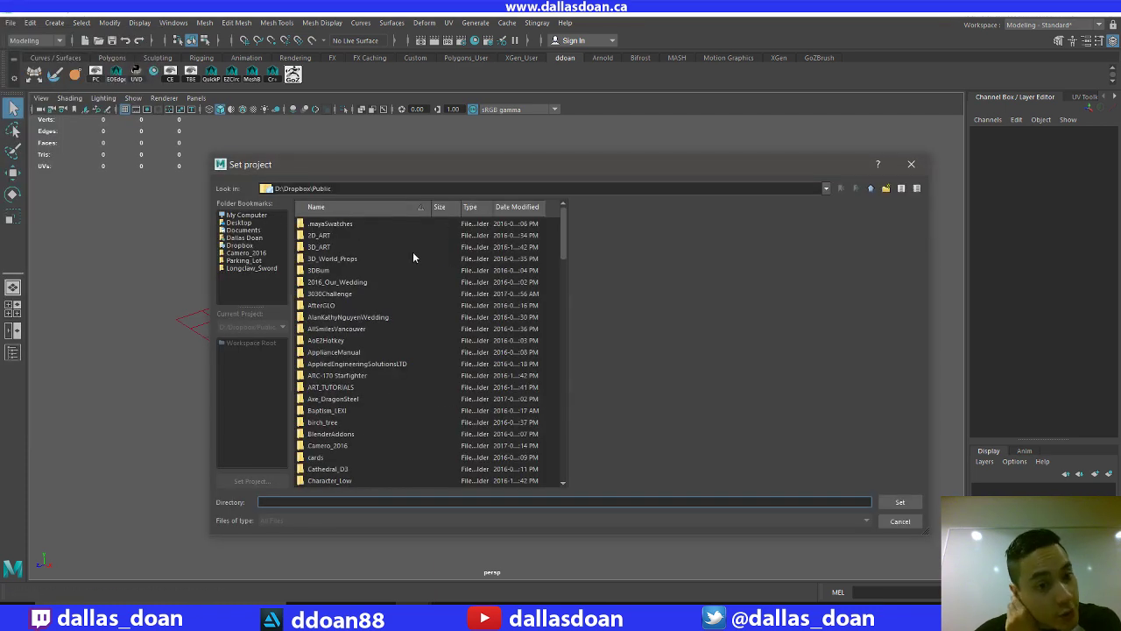
{"action": "left_click", "coordinate": [249, 261]}
{"action": "right_click", "coordinate": [248, 254]}
{"action": "left_click", "coordinate": [267, 259]}
{"action": "right_click", "coordinate": [246, 257]}
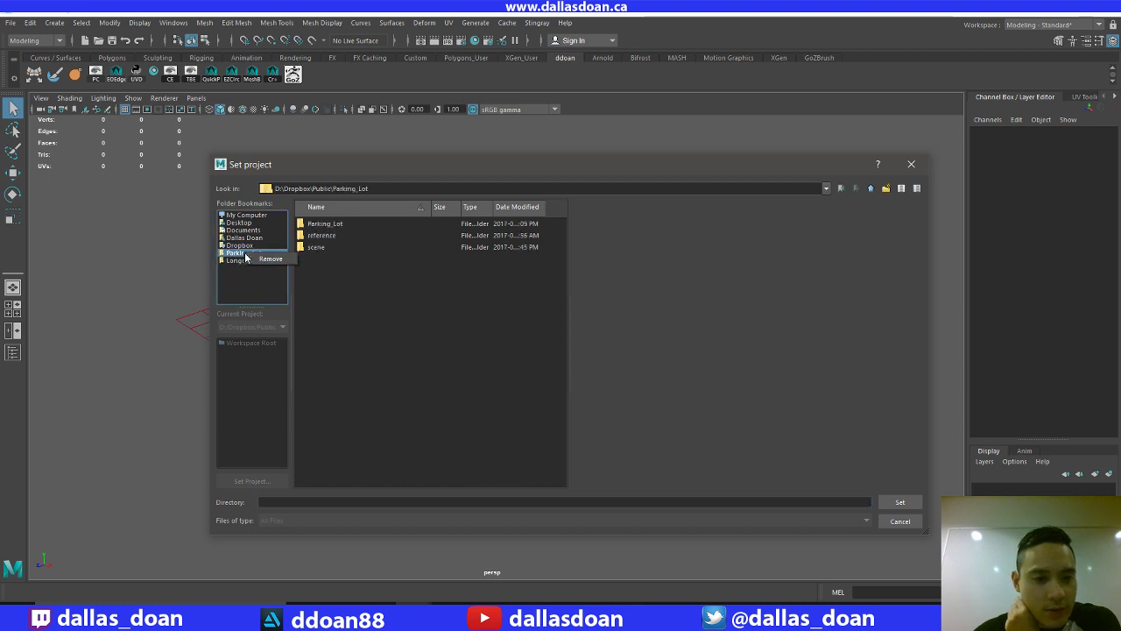
{"action": "left_click", "coordinate": [270, 259]}
{"action": "left_click", "coordinate": [252, 254]}
{"action": "right_click", "coordinate": [252, 254]}
{"action": "left_click", "coordinate": [276, 260]}
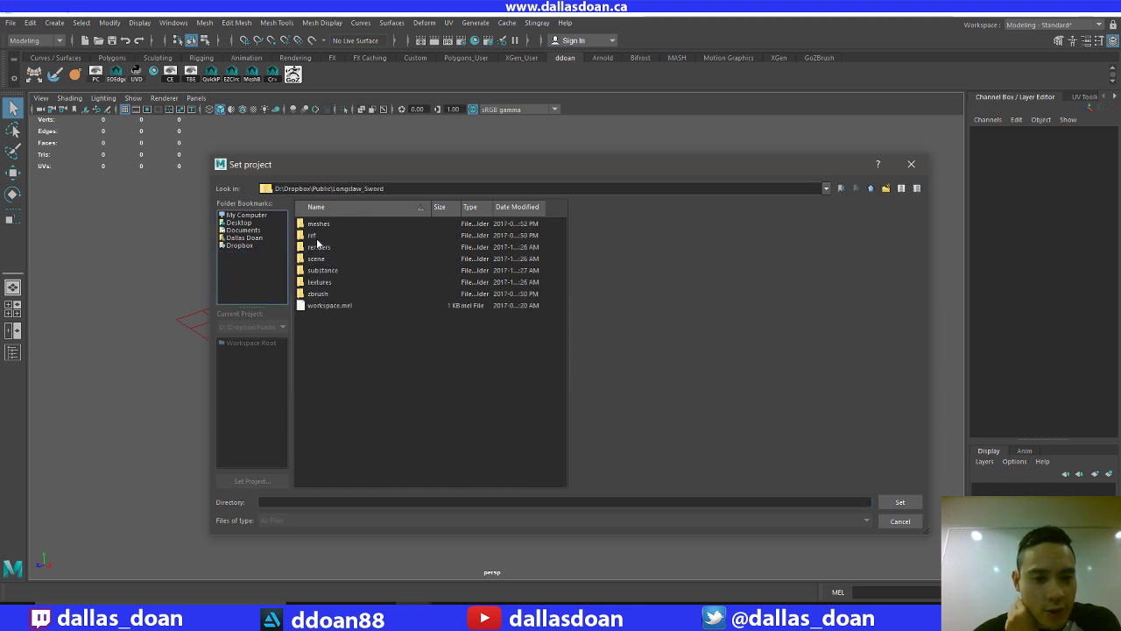
Bookmark the SNES folder in D:\Dropbox\Public and set it as the project with a default workspace
{"action": "left_click", "coordinate": [870, 188]}
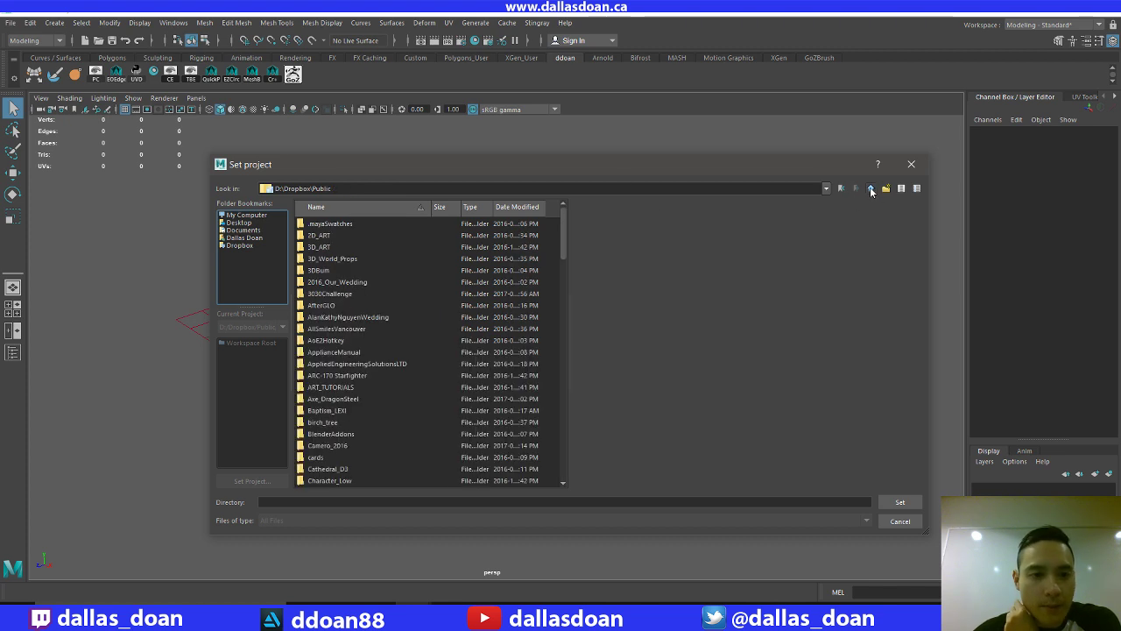
{"action": "left_click", "coordinate": [396, 319]}
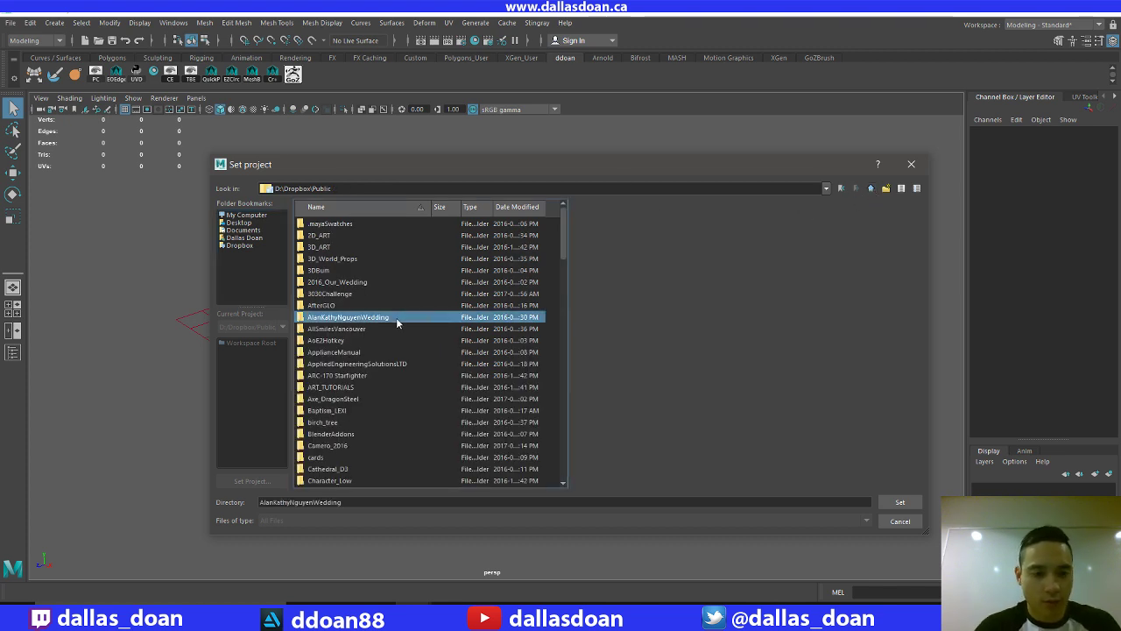
{"action": "type", "text": "snes"}
{"action": "scroll", "coordinate": [360, 457], "scroll_direction": "down", "scroll_amount": 1}
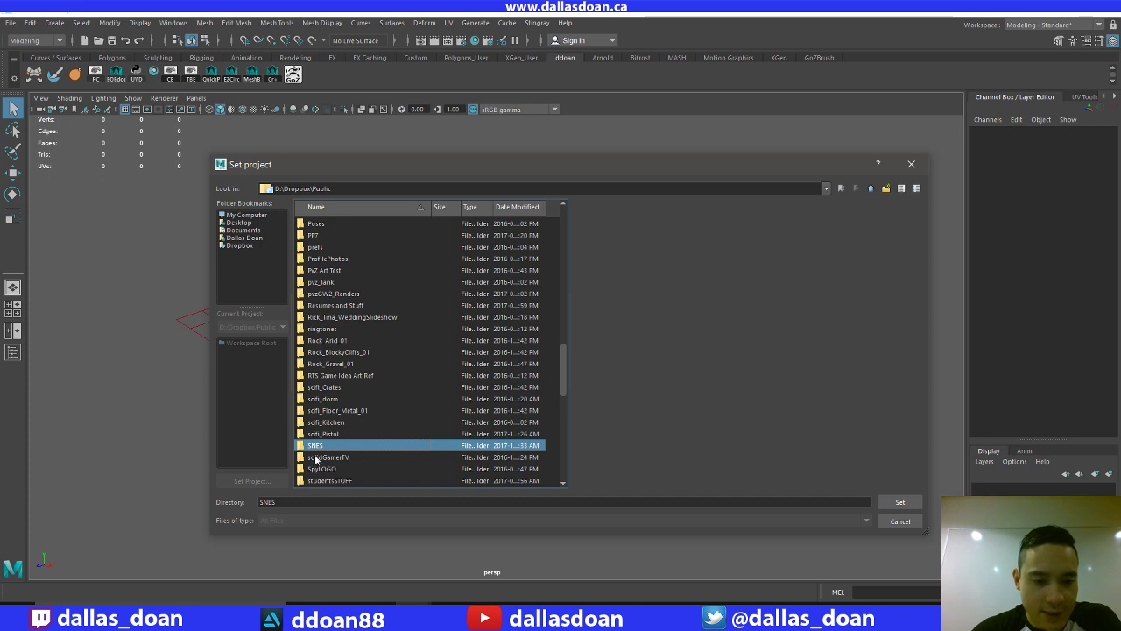
{"action": "left_click_drag", "start_coordinate": [319, 447], "coordinate": [247, 262]}
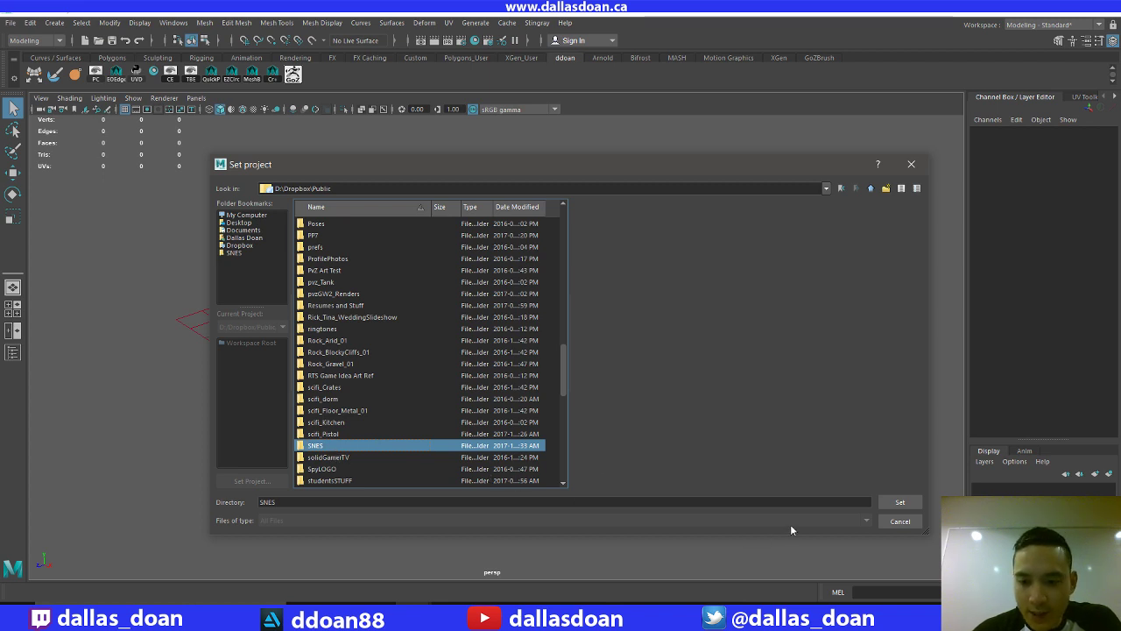
{"action": "left_click", "coordinate": [897, 501]}
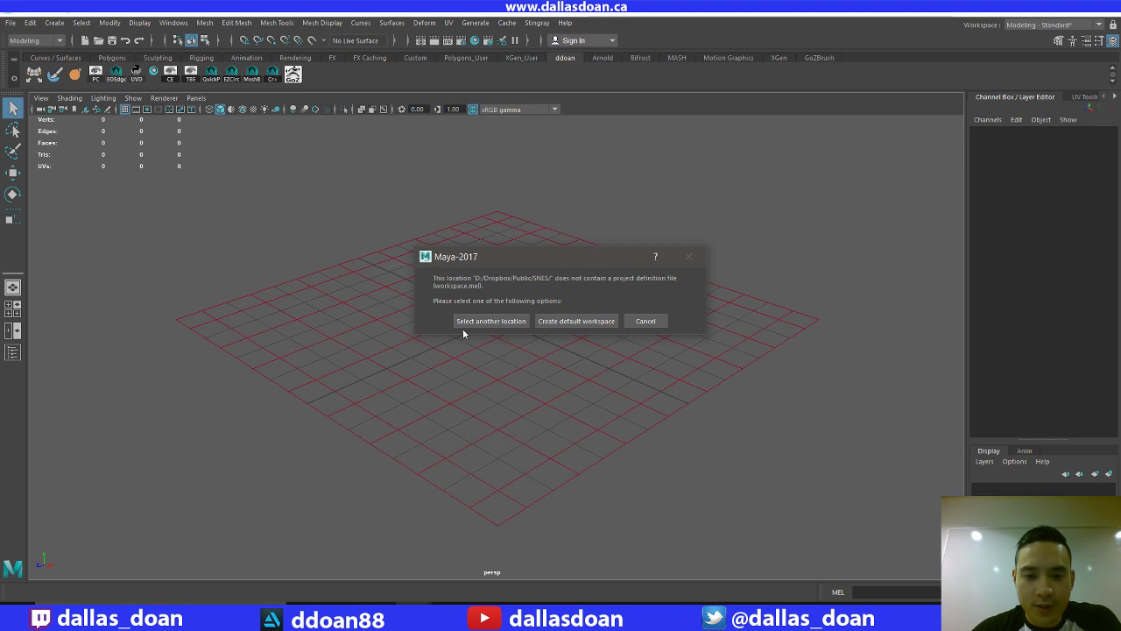
{"action": "left_click", "coordinate": [585, 322]}
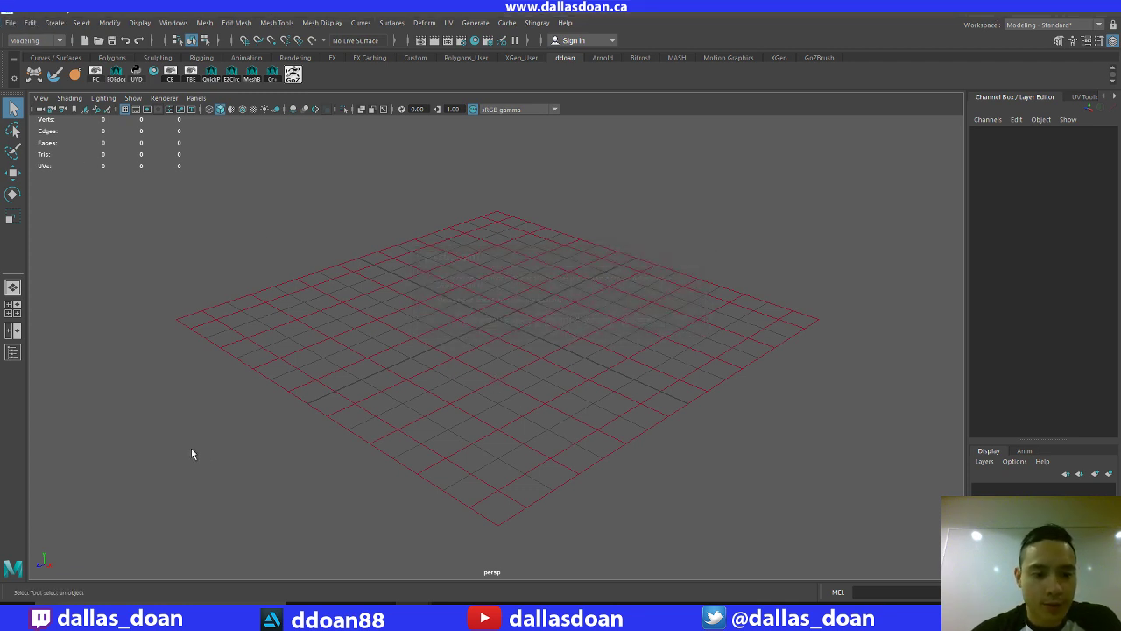
Start saving the scene under a new name, creating and opening a folder named scenes in the SNES project
{"action": "left_click", "coordinate": [11, 22]}
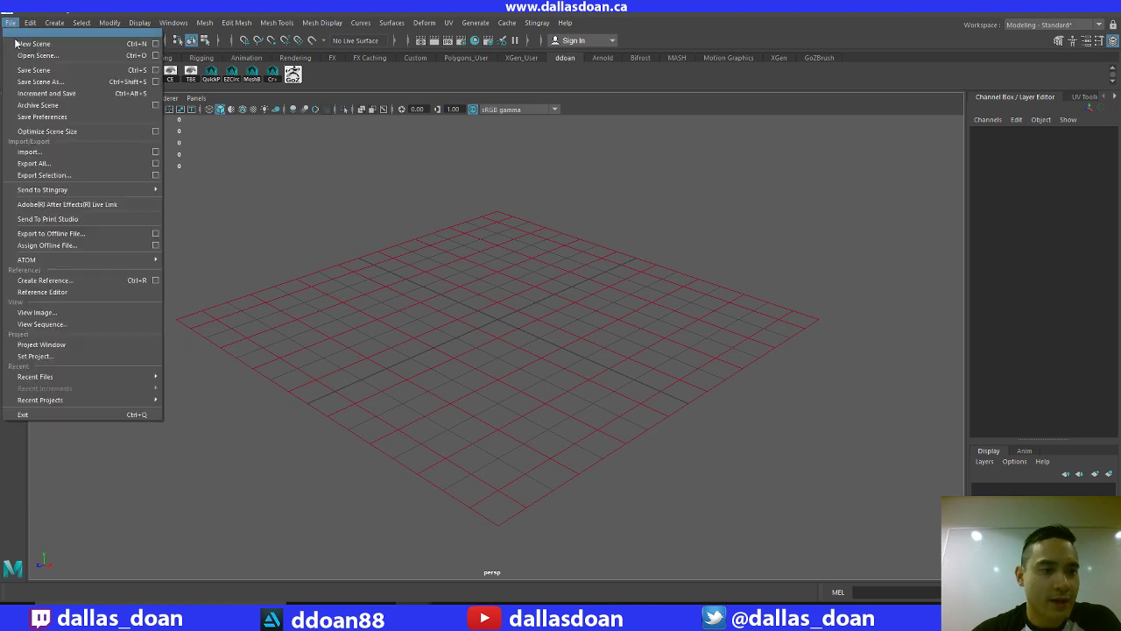
{"action": "left_click", "coordinate": [52, 82]}
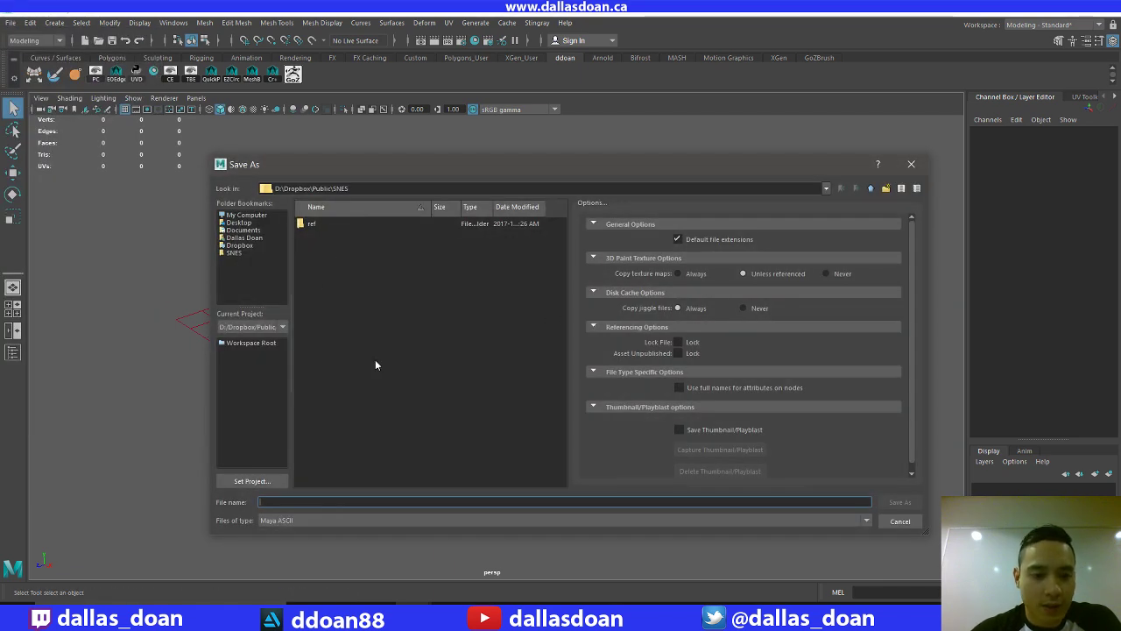
{"action": "right_click", "coordinate": [369, 305]}
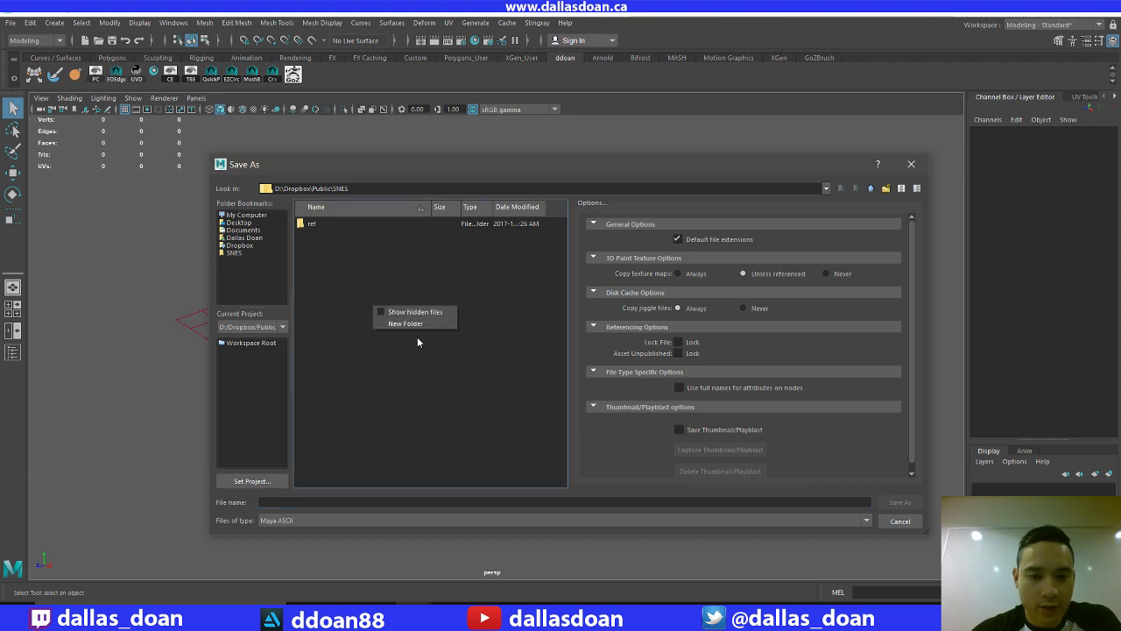
{"action": "left_click", "coordinate": [415, 324]}
{"action": "type", "text": "scenes"}
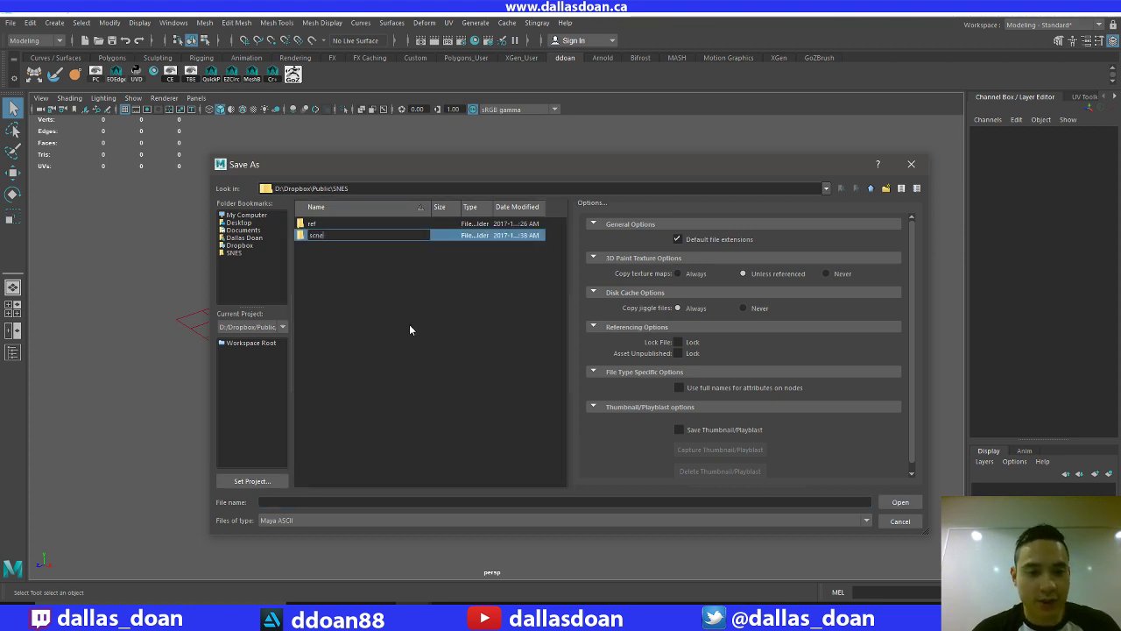
{"action": "key", "text": "Return"}
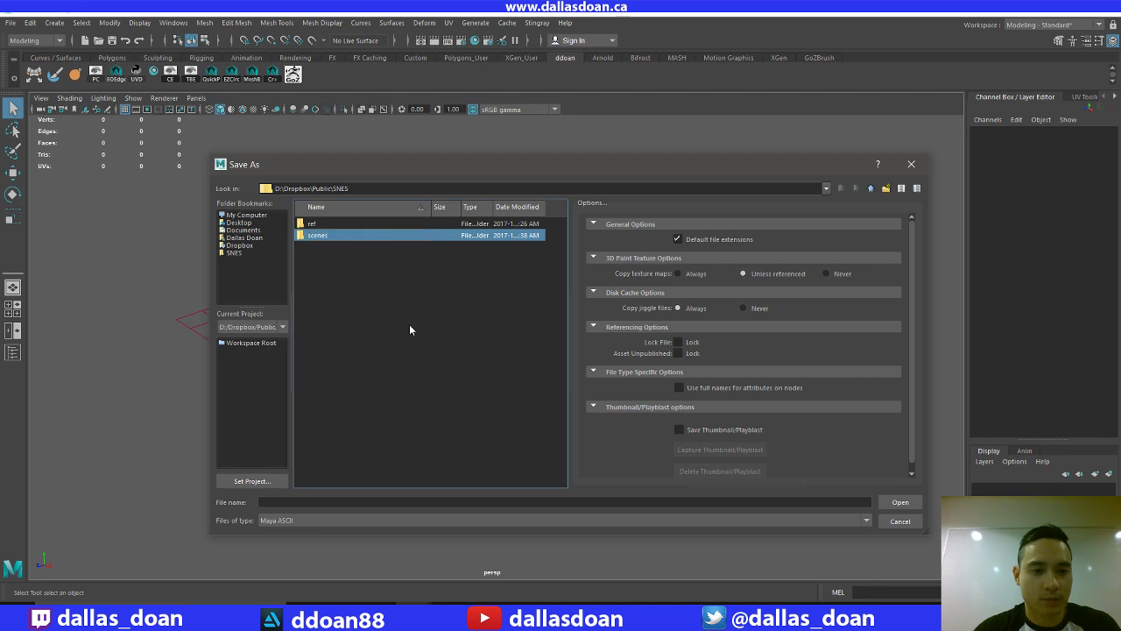
{"action": "key", "text": "Return"}
Save the scene as SNES_V1 in Maya ASCII format inside the scenes folder
{"action": "left_click", "coordinate": [329, 502]}
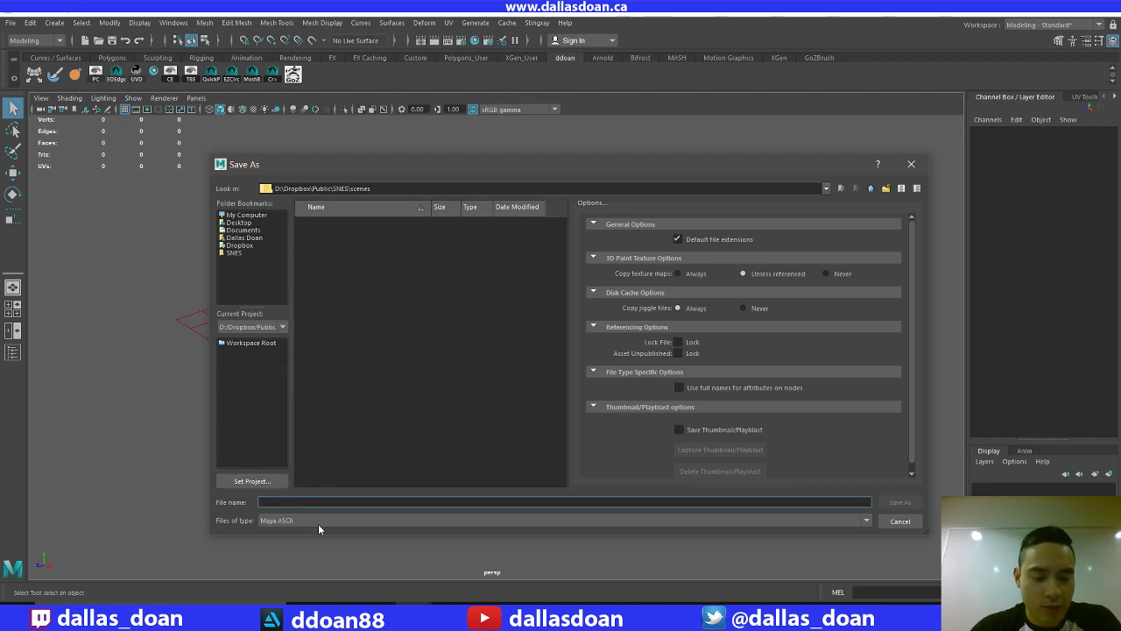
{"action": "type", "text": "SNES"}
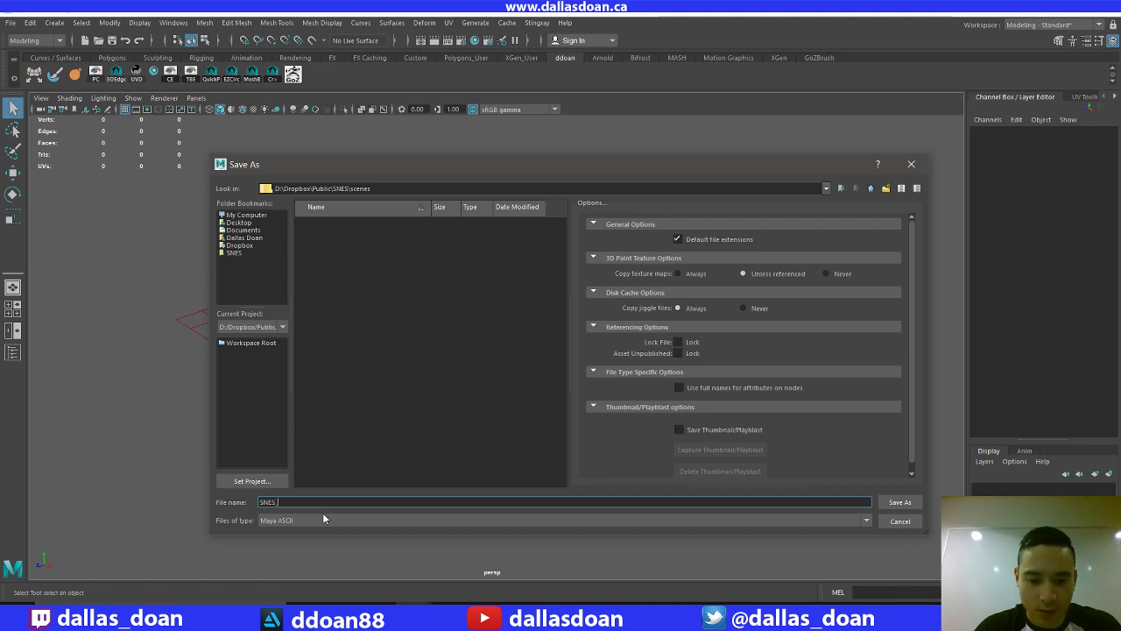
{"action": "type", "text": "_V1"}
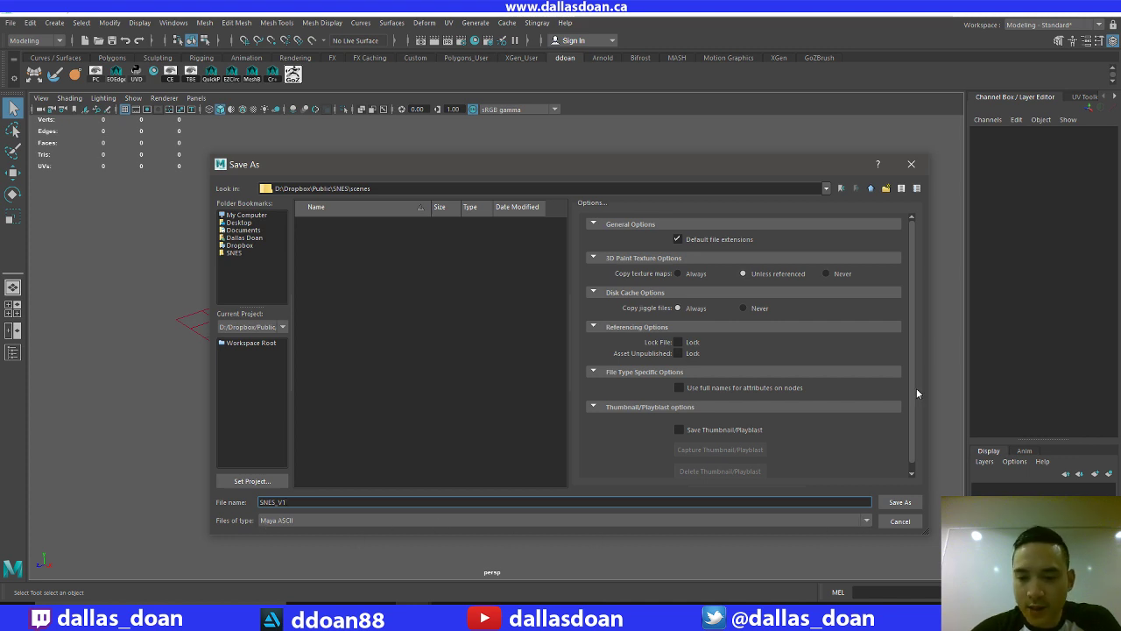
{"action": "left_click", "coordinate": [900, 501]}
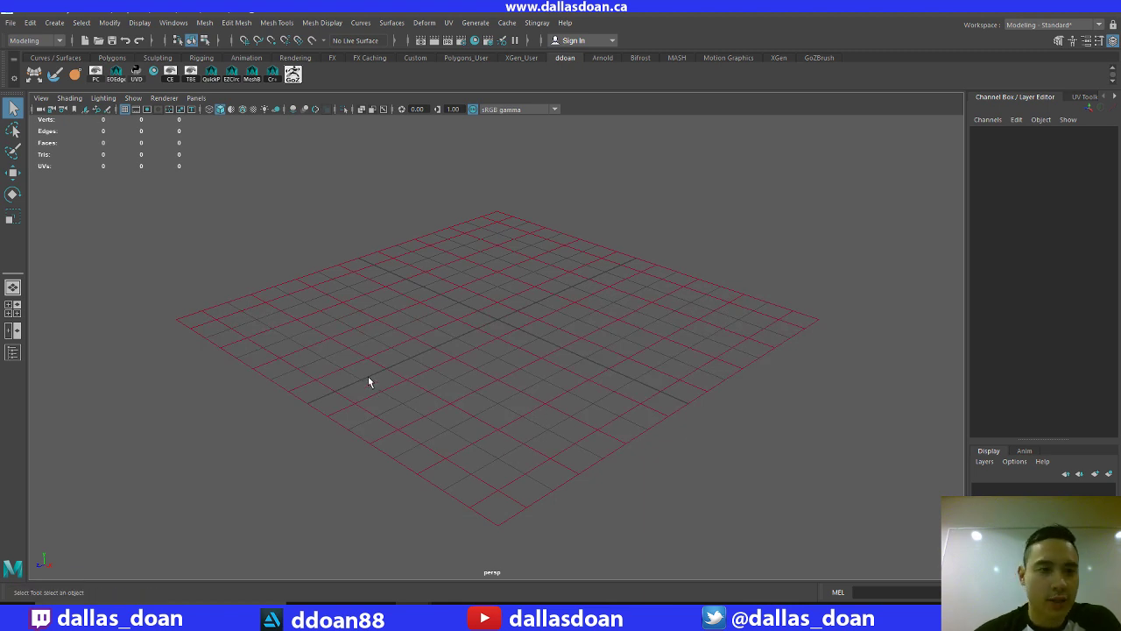
Switch to File Explorer, check the contents of the SNES project folder and open its ref folder
{"action": "left_click", "coordinate": [341, 616]}
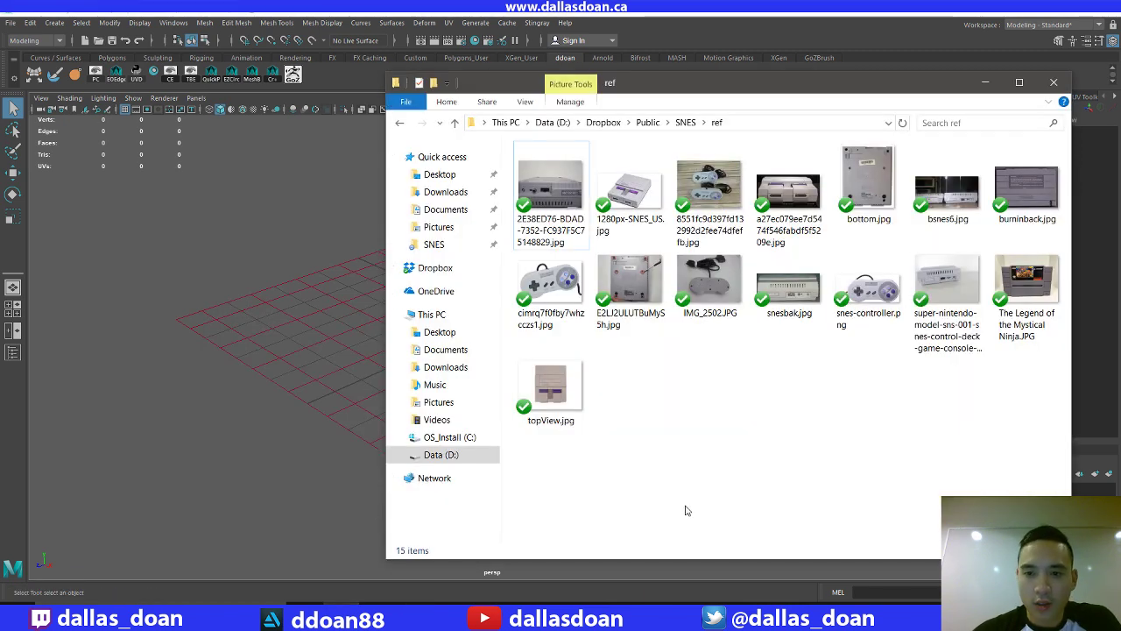
{"action": "left_click", "coordinate": [685, 123]}
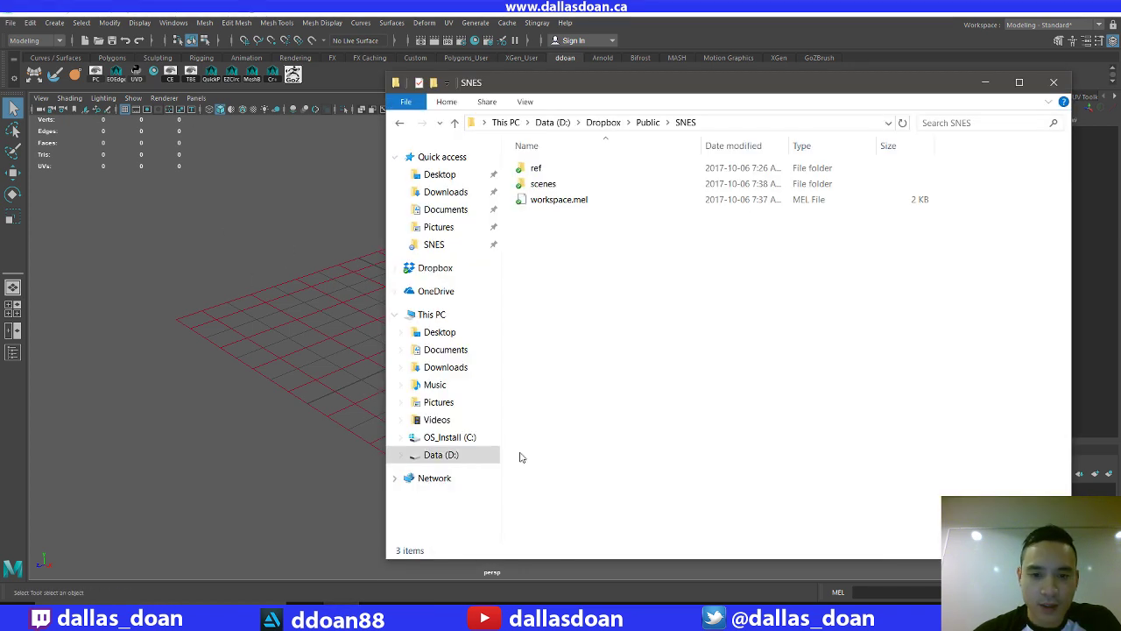
{"action": "left_click", "coordinate": [561, 169]}
{"action": "double_click", "coordinate": [561, 174]}
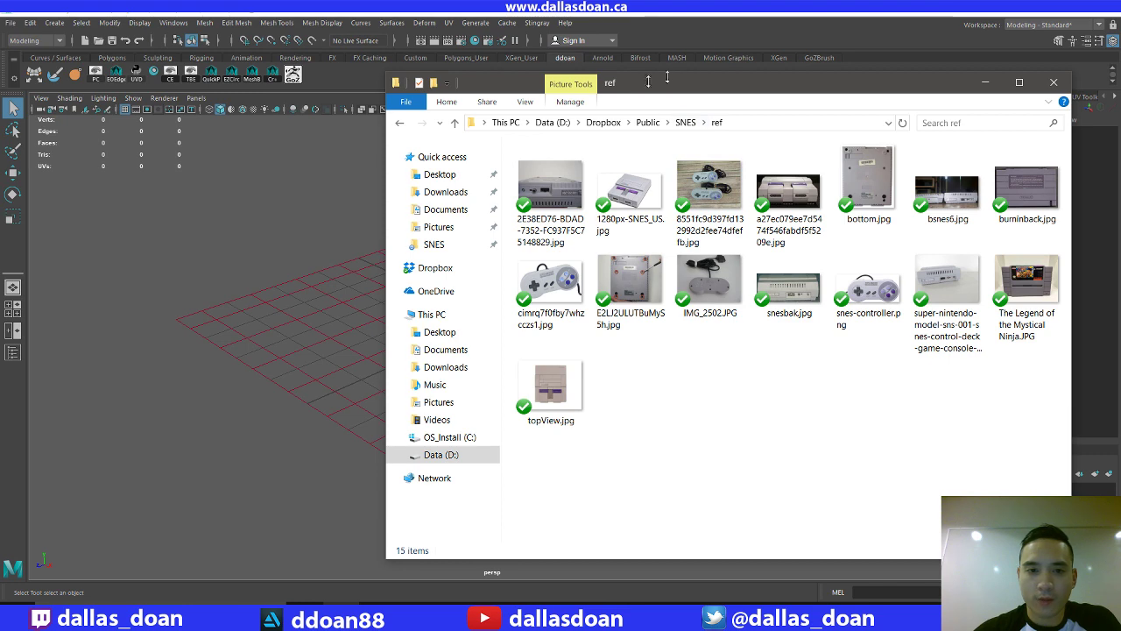
View the topView.jpg reference image from the ref folder and close it
{"action": "left_click_drag", "start_coordinate": [678, 93], "coordinate": [521, 85]}
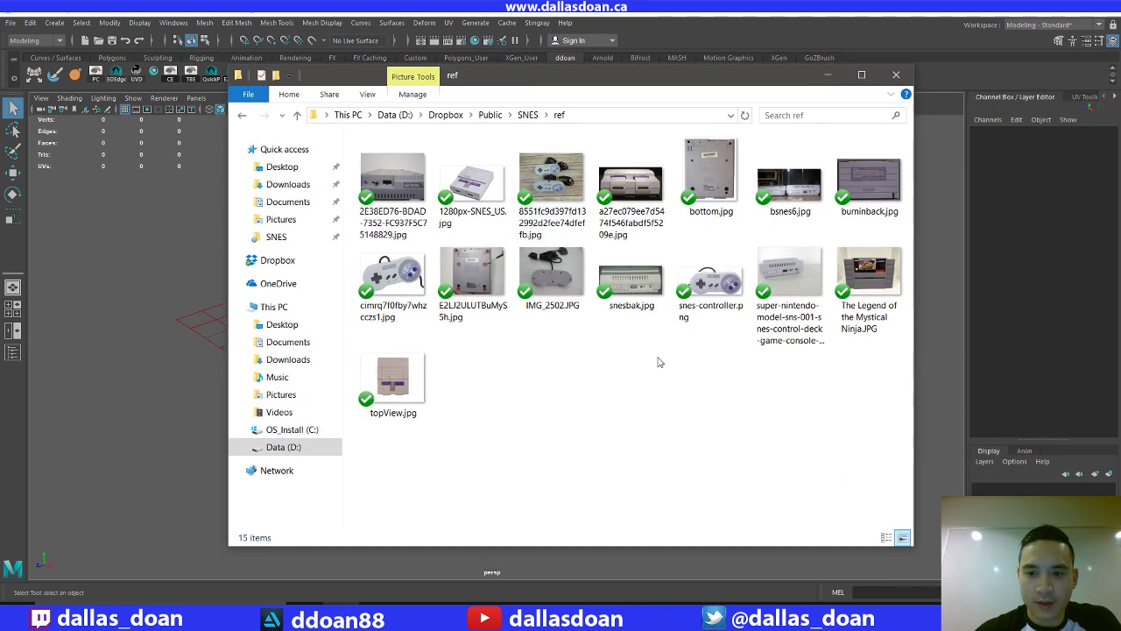
{"action": "double_click", "coordinate": [413, 375]}
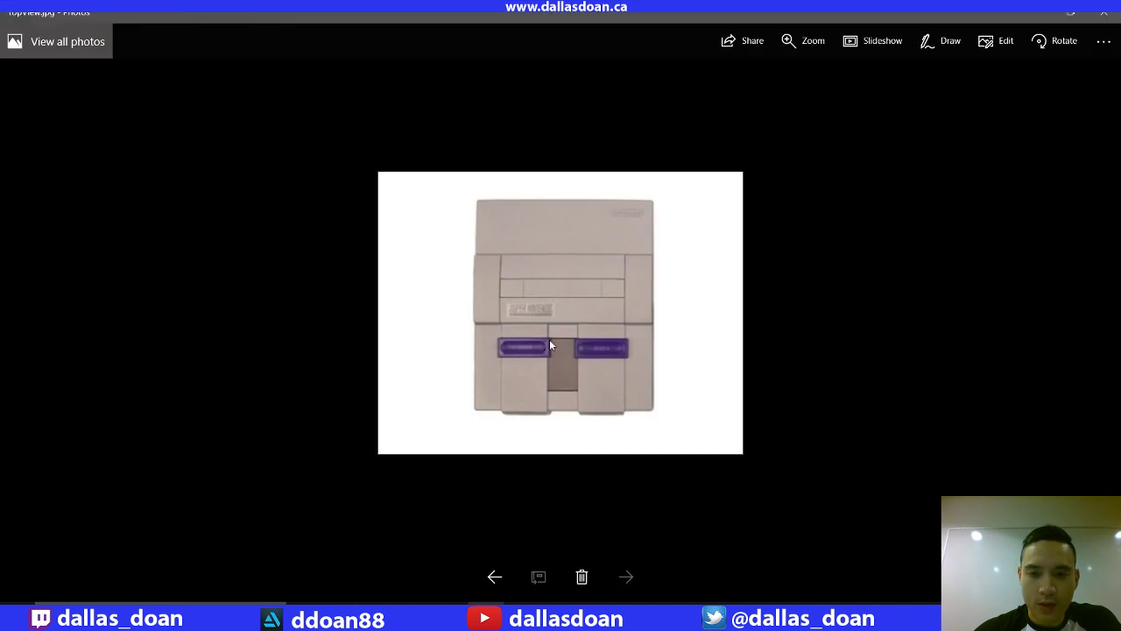
{"action": "left_click", "coordinate": [1104, 10]}
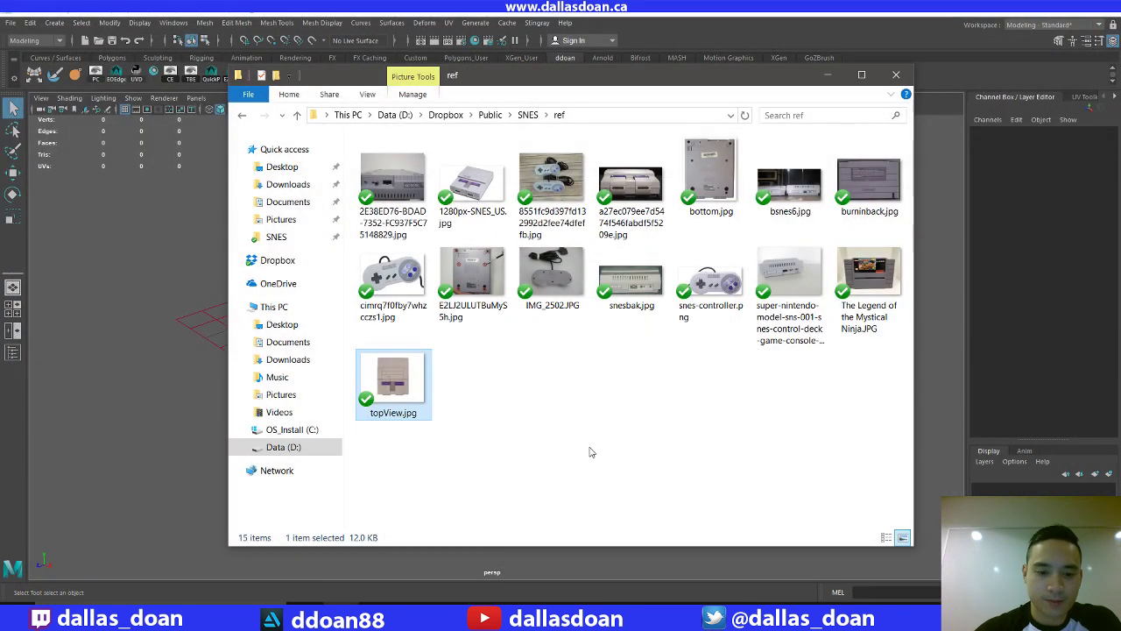
Switch to a new Google Chrome window and run a Google image search for snes
{"action": "left_click", "coordinate": [377, 613]}
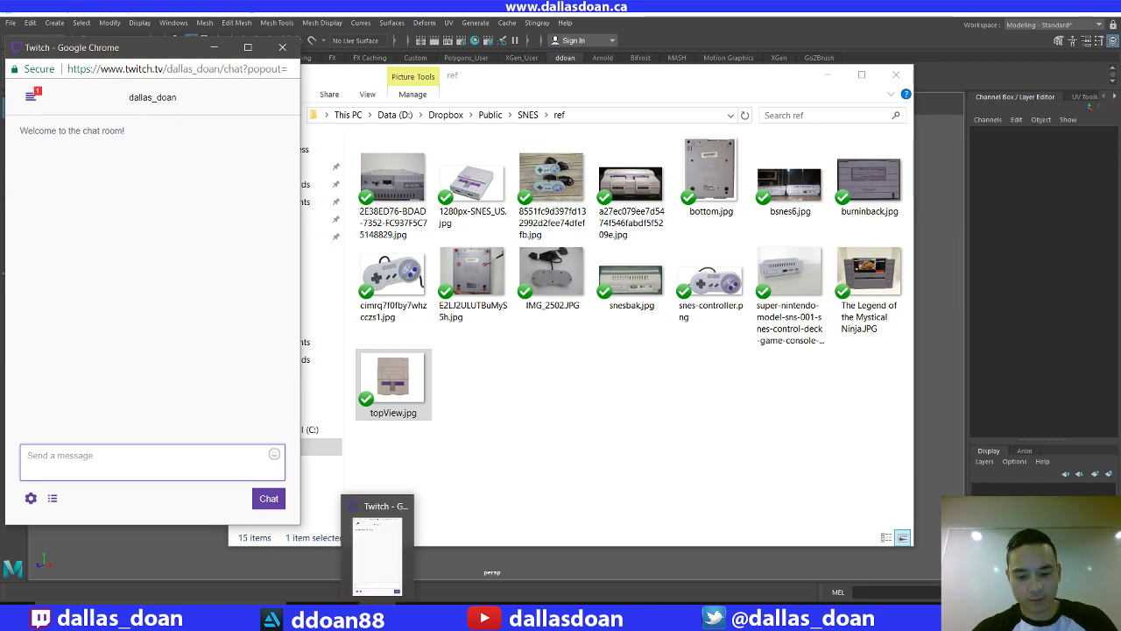
{"action": "left_click", "coordinate": [350, 602]}
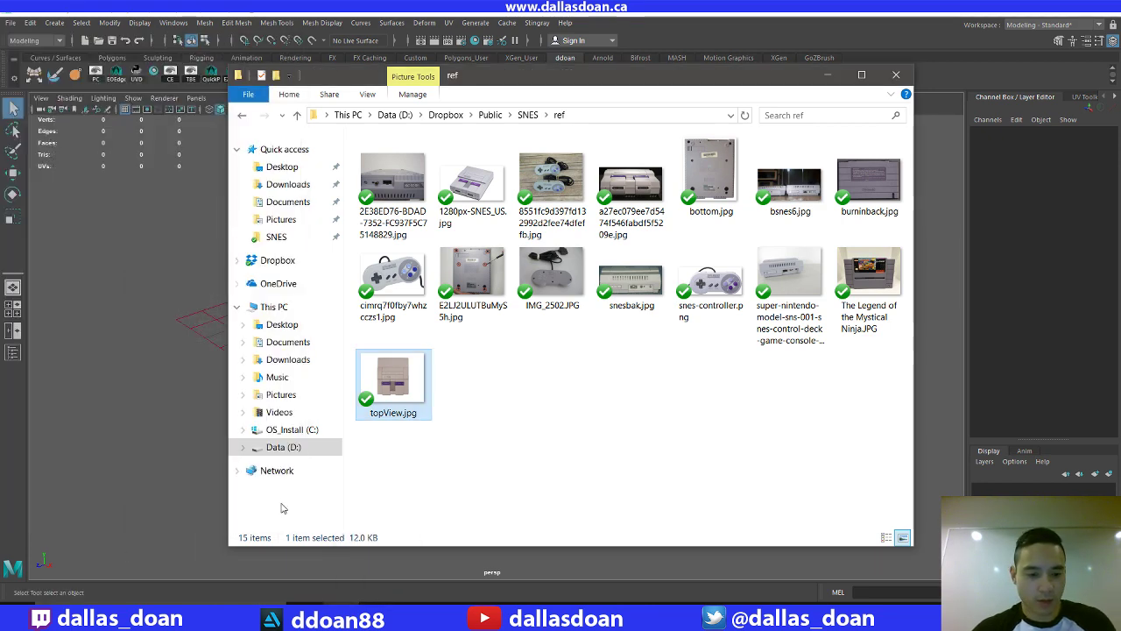
{"action": "key", "text": "super"}
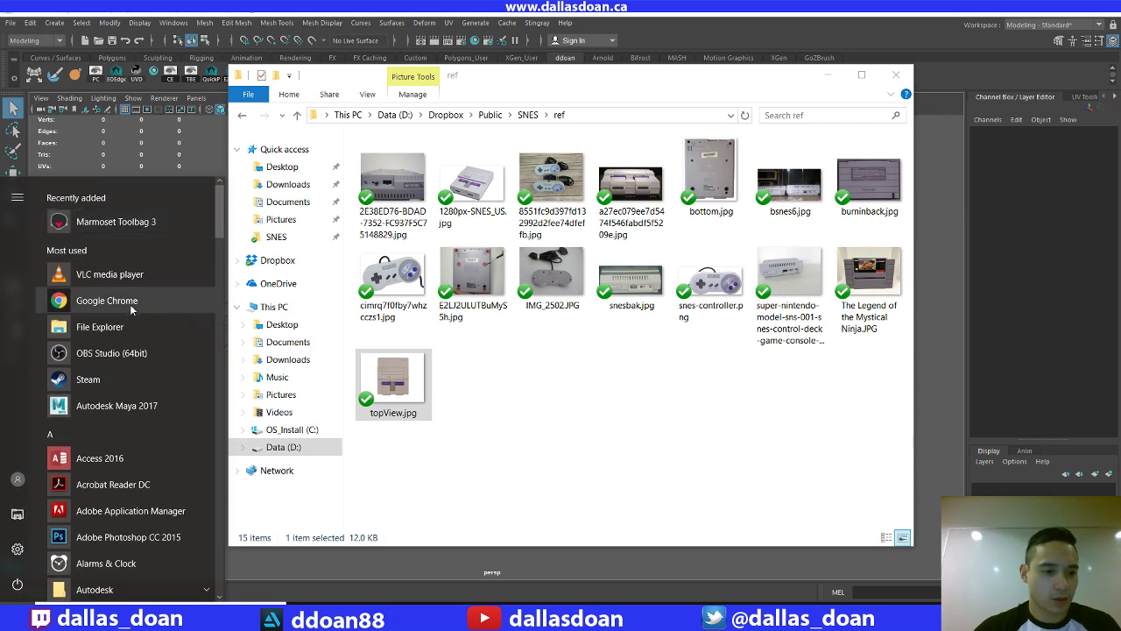
{"action": "left_click", "coordinate": [131, 302]}
{"action": "type", "text": "snes"}
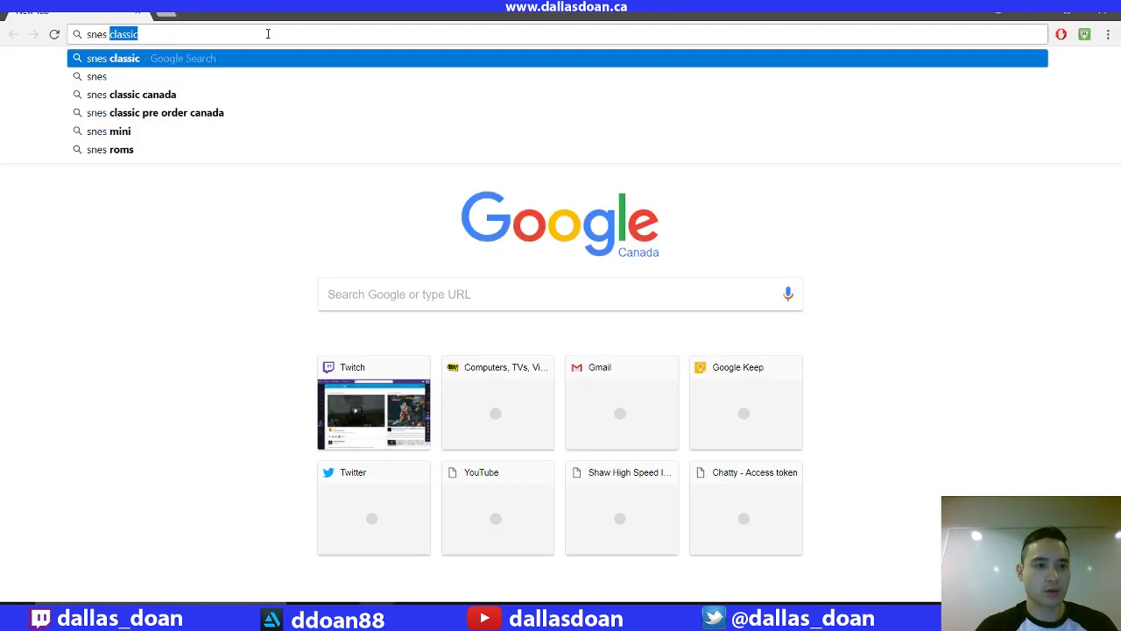
{"action": "key", "text": "BackSpace"}
{"action": "key", "text": "BackSpace"}
{"action": "key", "text": "Return"}
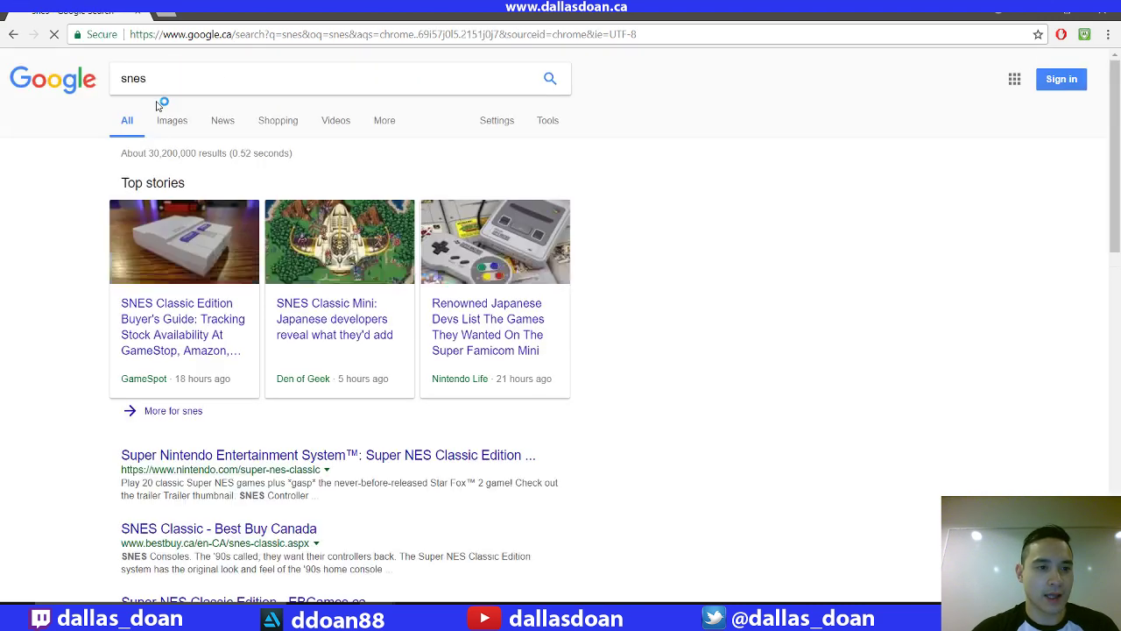
{"action": "left_click", "coordinate": [169, 124]}
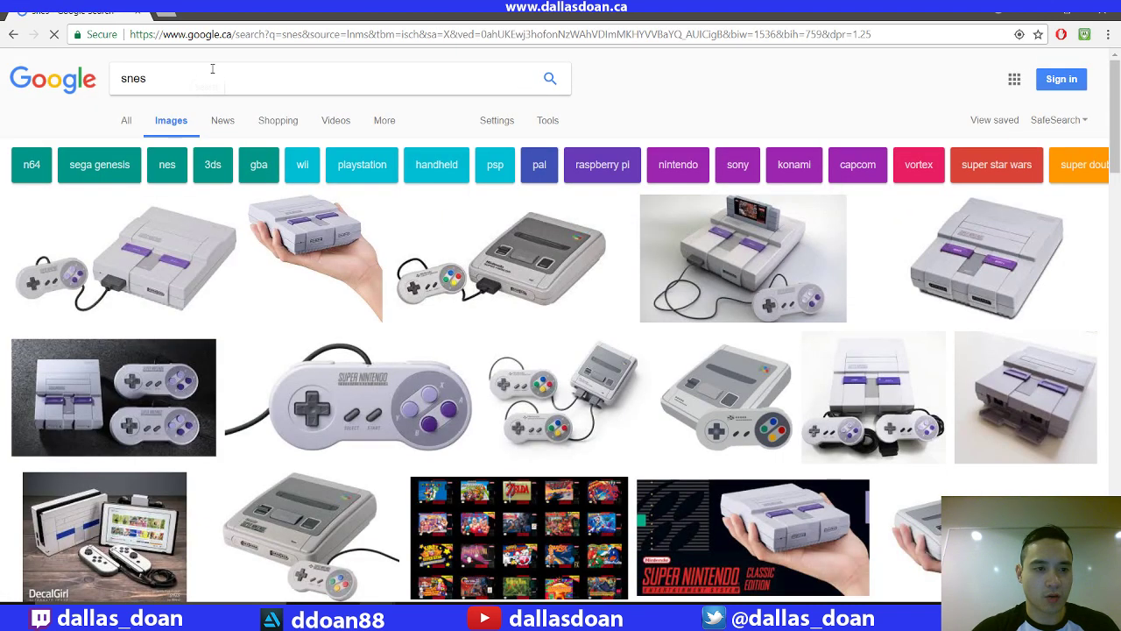
Refine the image search to snes top view
{"action": "left_click", "coordinate": [212, 68]}
{"action": "type", "text": "t"}
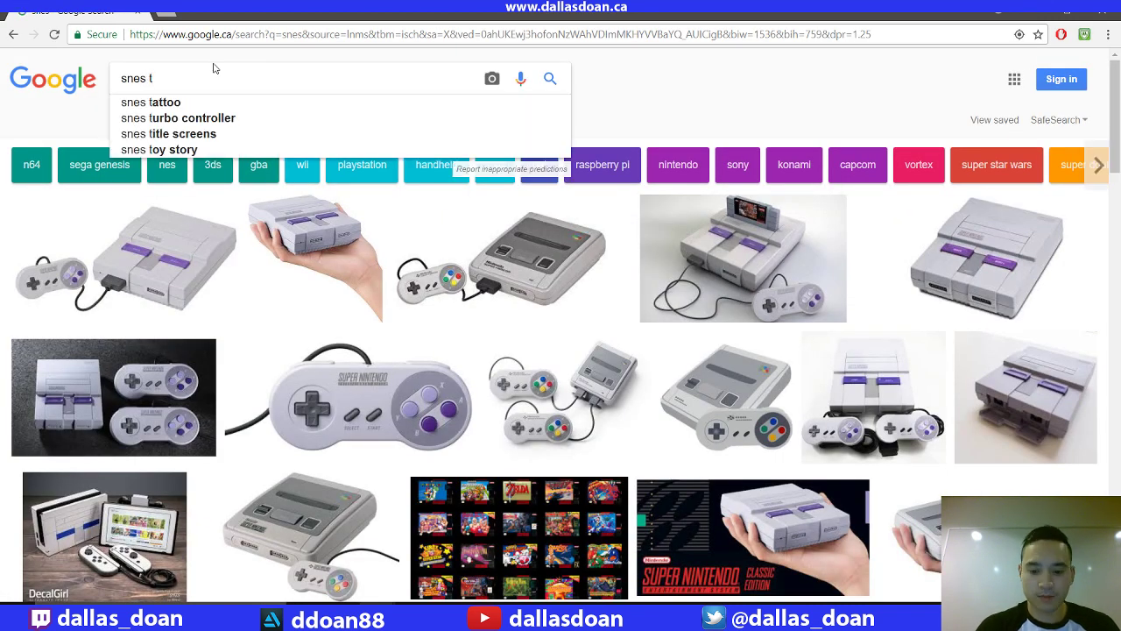
{"action": "type", "text": "op view"}
{"action": "key", "text": "Return"}
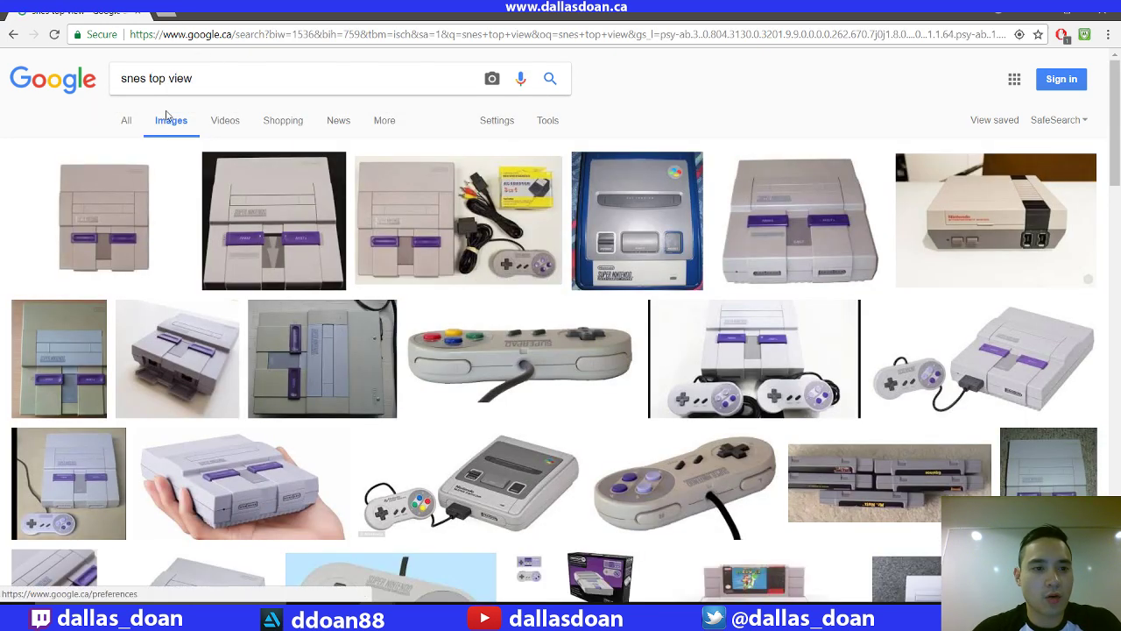
Filter the image results to the Large size
{"action": "left_click", "coordinate": [496, 121]}
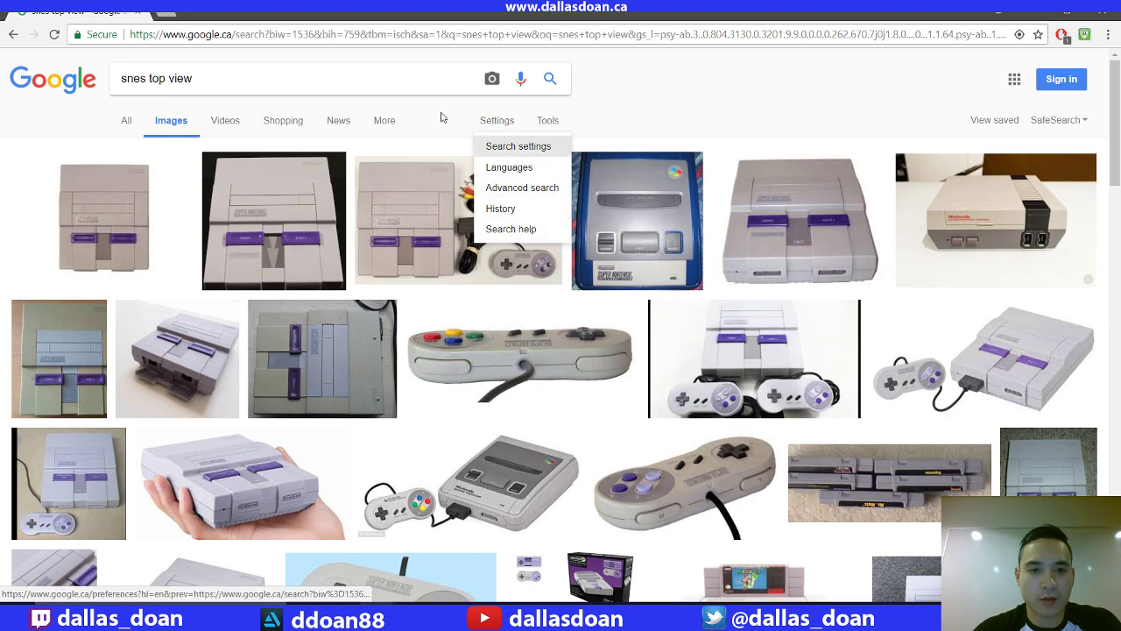
{"action": "left_click", "coordinate": [542, 120]}
{"action": "left_click", "coordinate": [120, 147]}
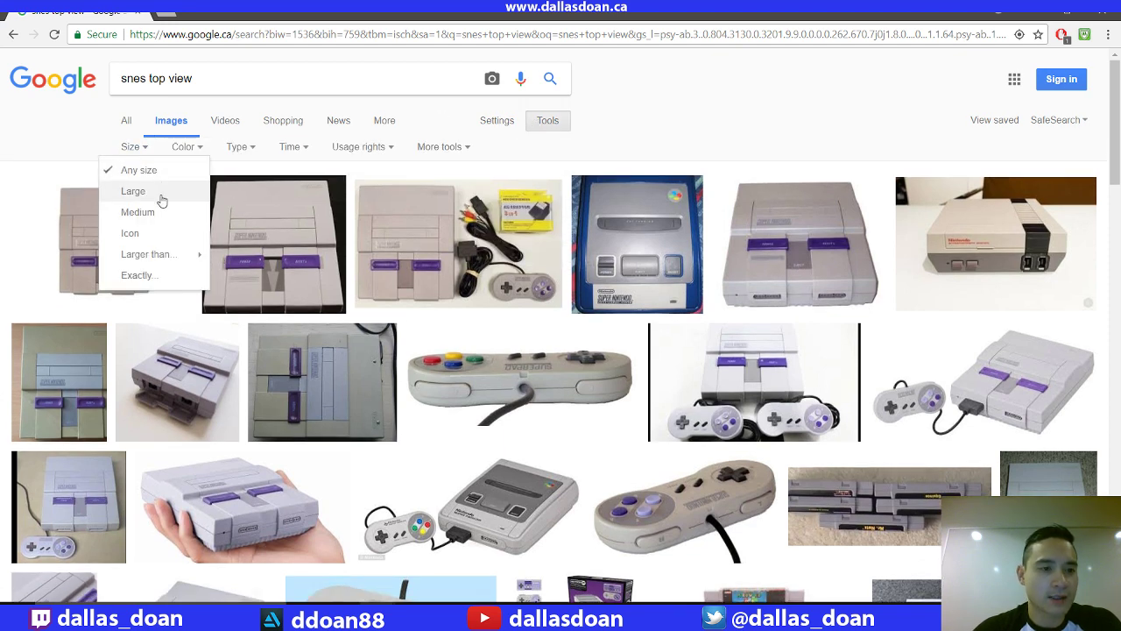
{"action": "left_click", "coordinate": [163, 191]}
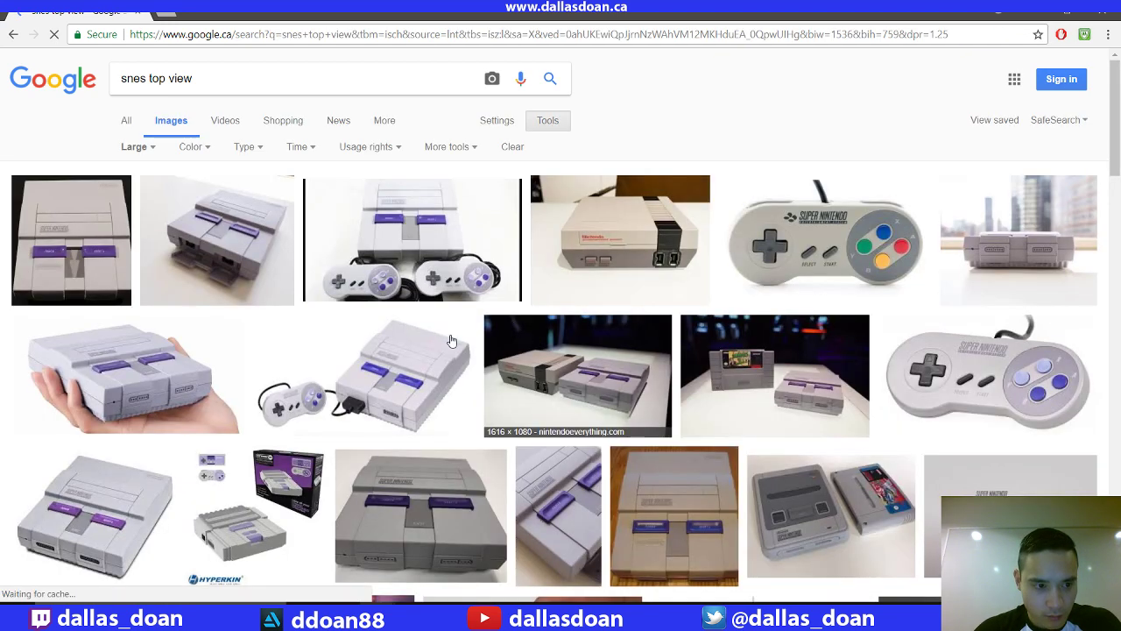
Browse the large image results for a straight top-view photo of the SNES console usable as modeling reference
{"action": "scroll", "coordinate": [424, 311], "scroll_direction": "down", "scroll_amount": 1}
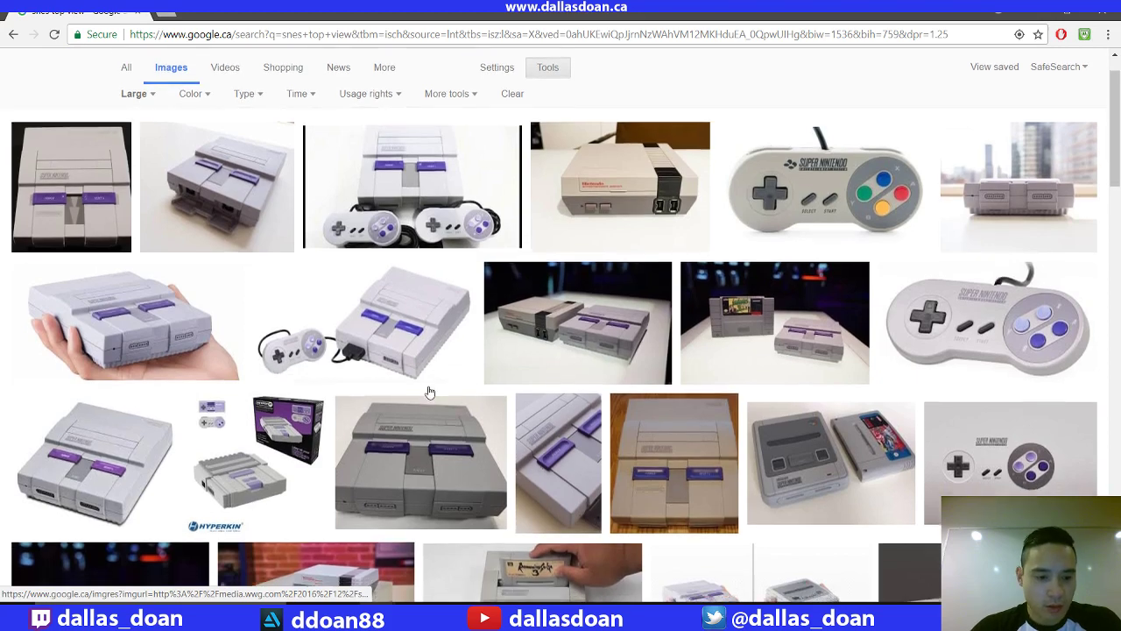
{"action": "scroll", "coordinate": [421, 328], "scroll_direction": "down", "scroll_amount": 3}
{"action": "scroll", "coordinate": [419, 340], "scroll_direction": "down", "scroll_amount": 2}
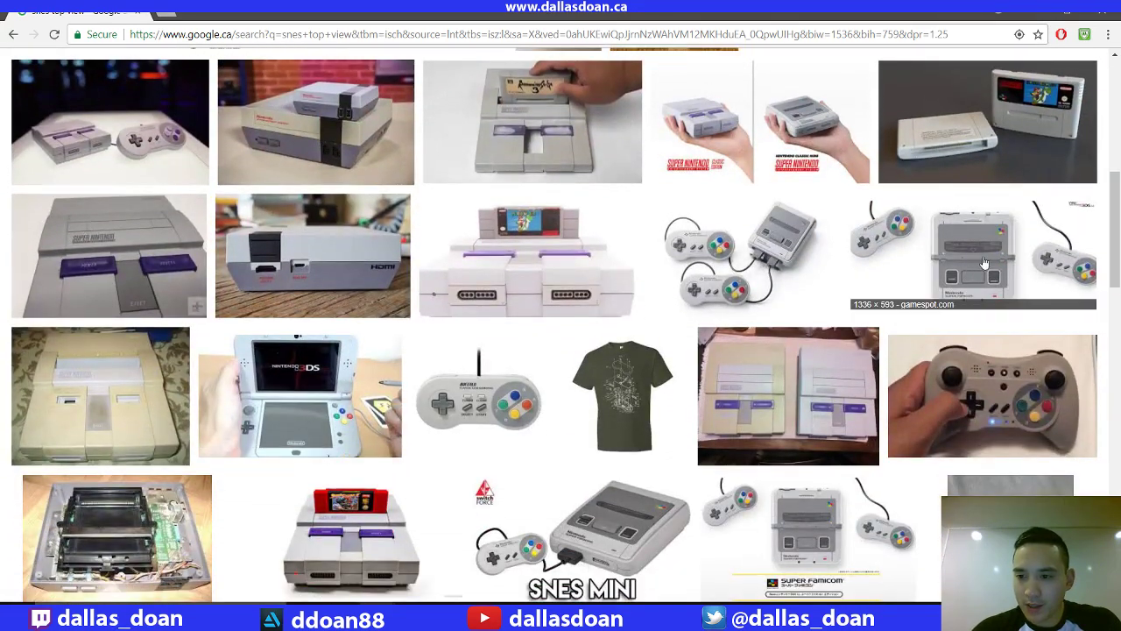
{"action": "scroll", "coordinate": [350, 366], "scroll_direction": "down", "scroll_amount": 2}
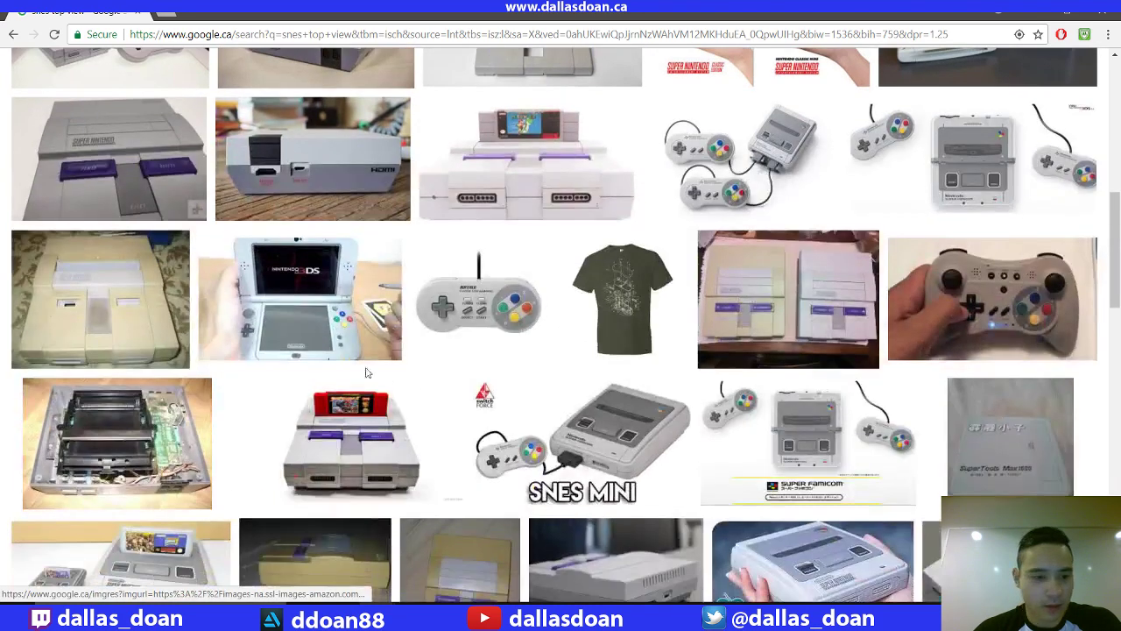
{"action": "scroll", "coordinate": [347, 361], "scroll_direction": "down", "scroll_amount": 1}
{"action": "scroll", "coordinate": [347, 361], "scroll_direction": "down", "scroll_amount": 1}
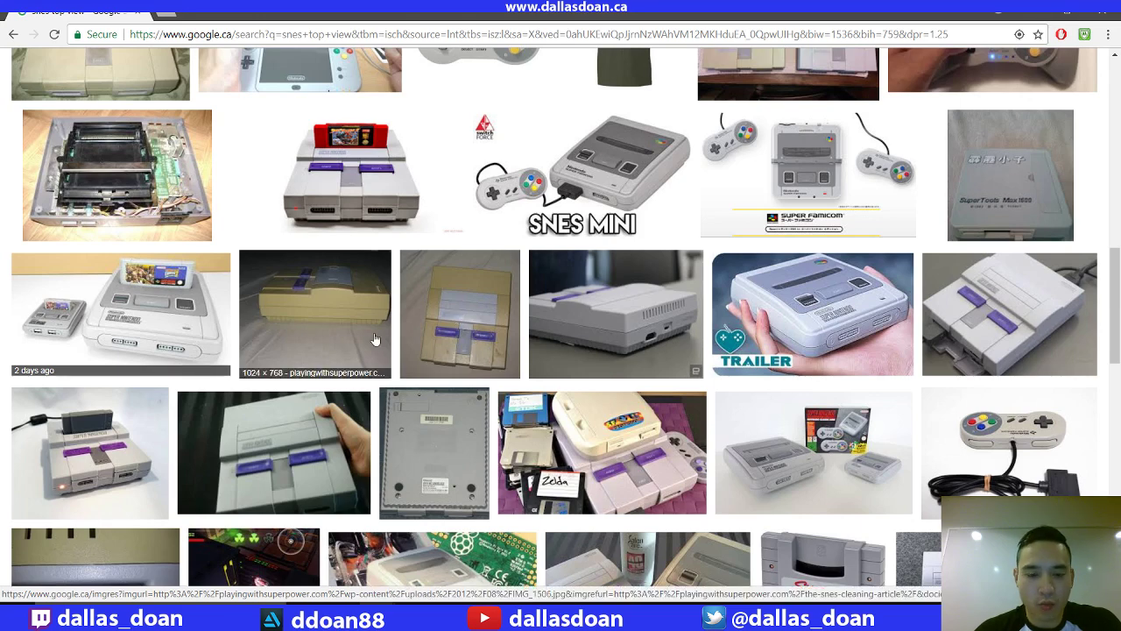
{"action": "scroll", "coordinate": [451, 359], "scroll_direction": "down", "scroll_amount": 2}
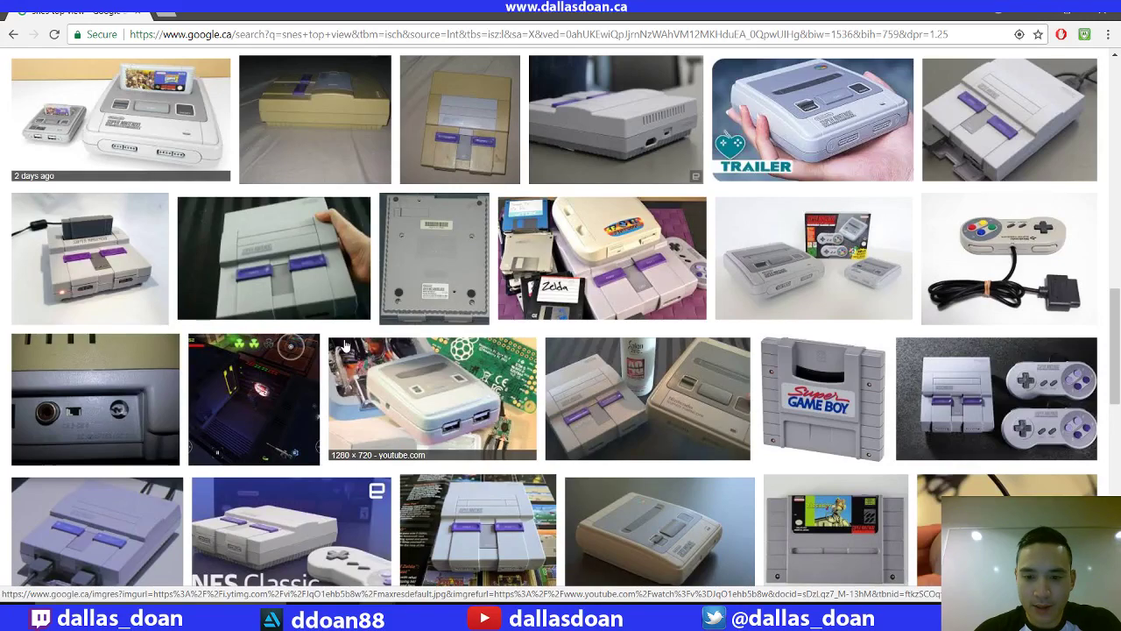
{"action": "scroll", "coordinate": [346, 345], "scroll_direction": "down", "scroll_amount": 1}
{"action": "scroll", "coordinate": [346, 345], "scroll_direction": "down", "scroll_amount": 1}
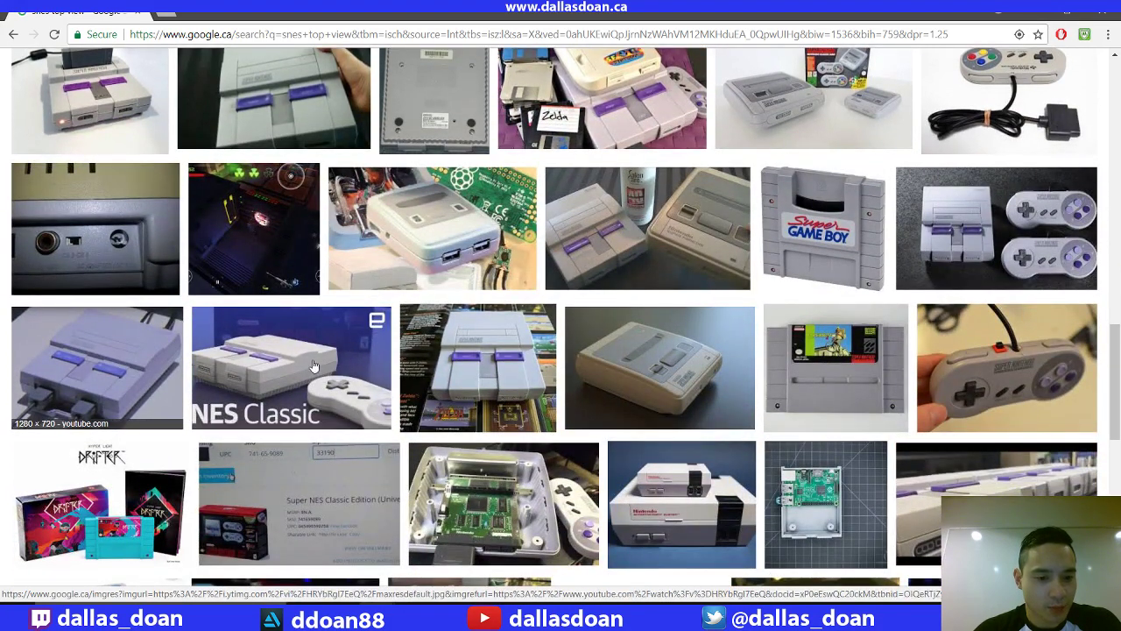
{"action": "scroll", "coordinate": [350, 359], "scroll_direction": "down", "scroll_amount": 1}
{"action": "scroll", "coordinate": [438, 342], "scroll_direction": "down", "scroll_amount": 2}
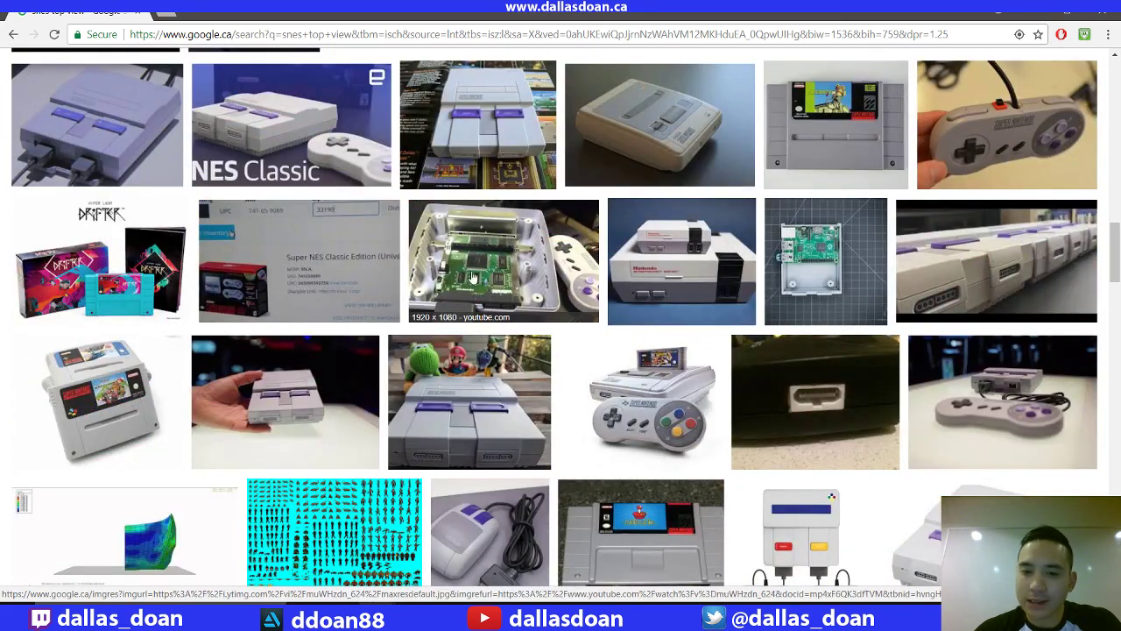
{"action": "scroll", "coordinate": [351, 377], "scroll_direction": "down", "scroll_amount": 2}
{"action": "scroll", "coordinate": [357, 387], "scroll_direction": "down", "scroll_amount": 2}
{"action": "right_click", "coordinate": [358, 386]}
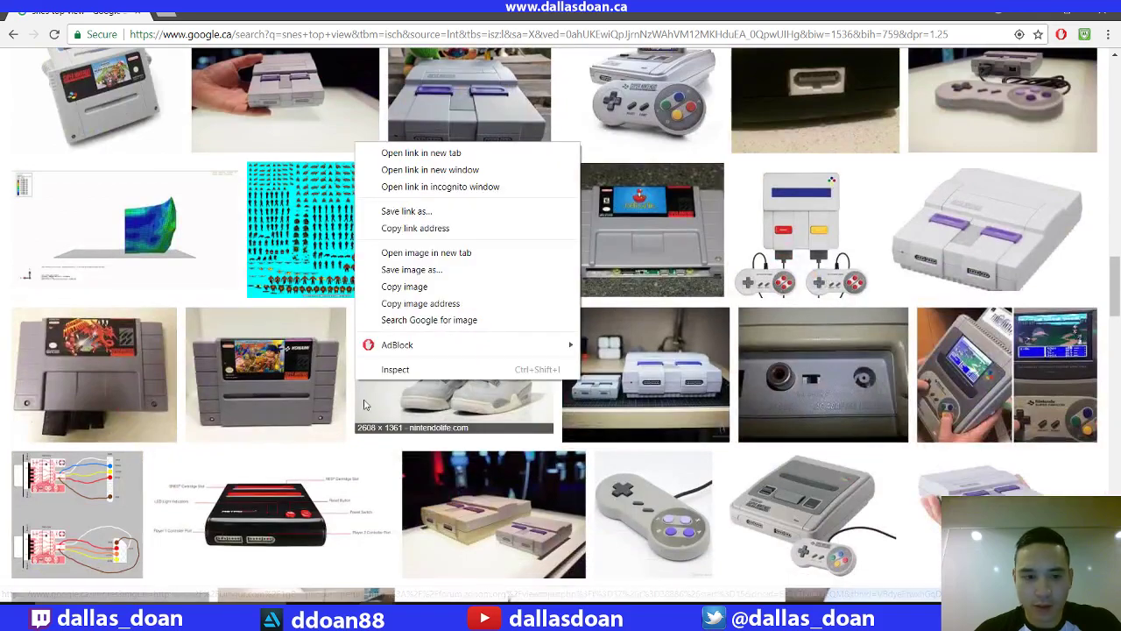
{"action": "key", "text": "Escape"}
{"action": "scroll", "coordinate": [513, 431], "scroll_direction": "down", "scroll_amount": 4}
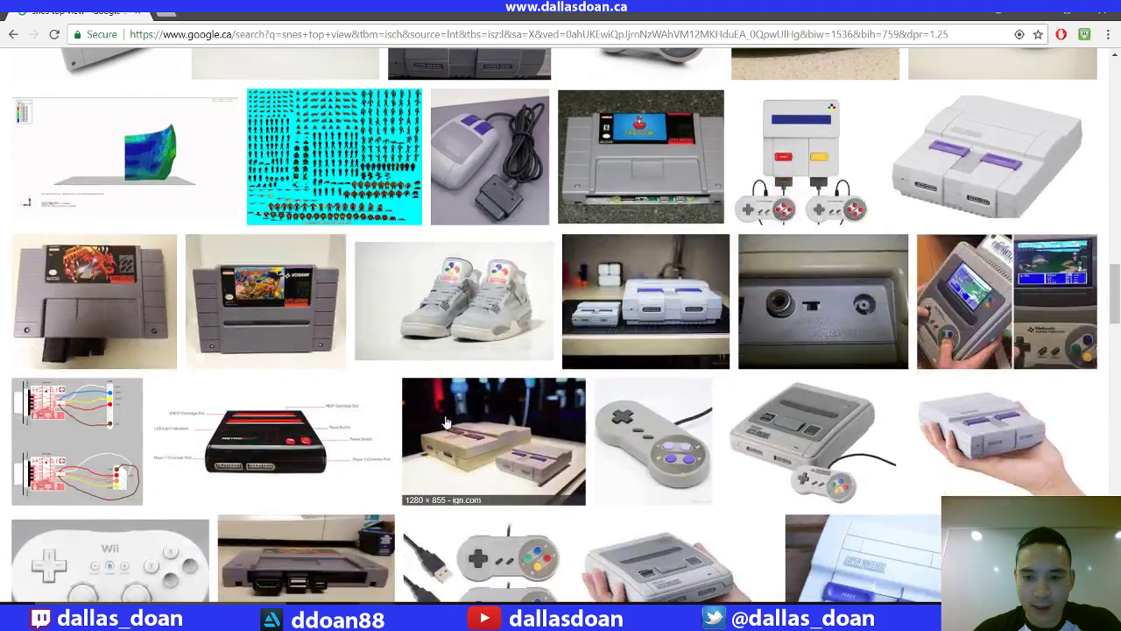
{"action": "scroll", "coordinate": [512, 431], "scroll_direction": "down", "scroll_amount": 5}
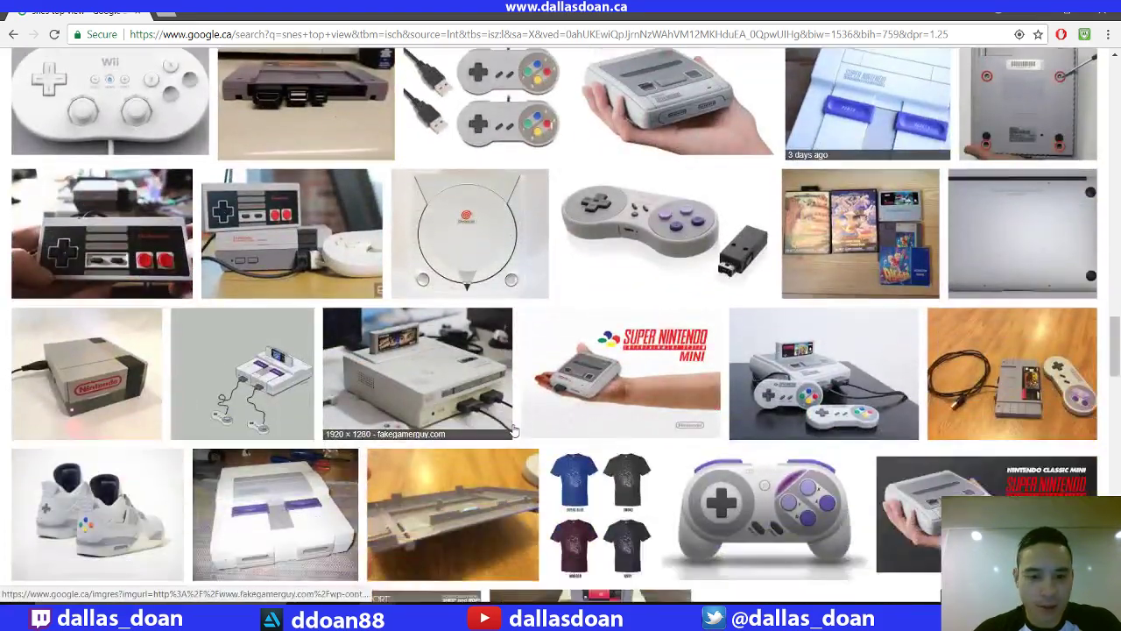
{"action": "scroll", "coordinate": [514, 431], "scroll_direction": "down", "scroll_amount": 6}
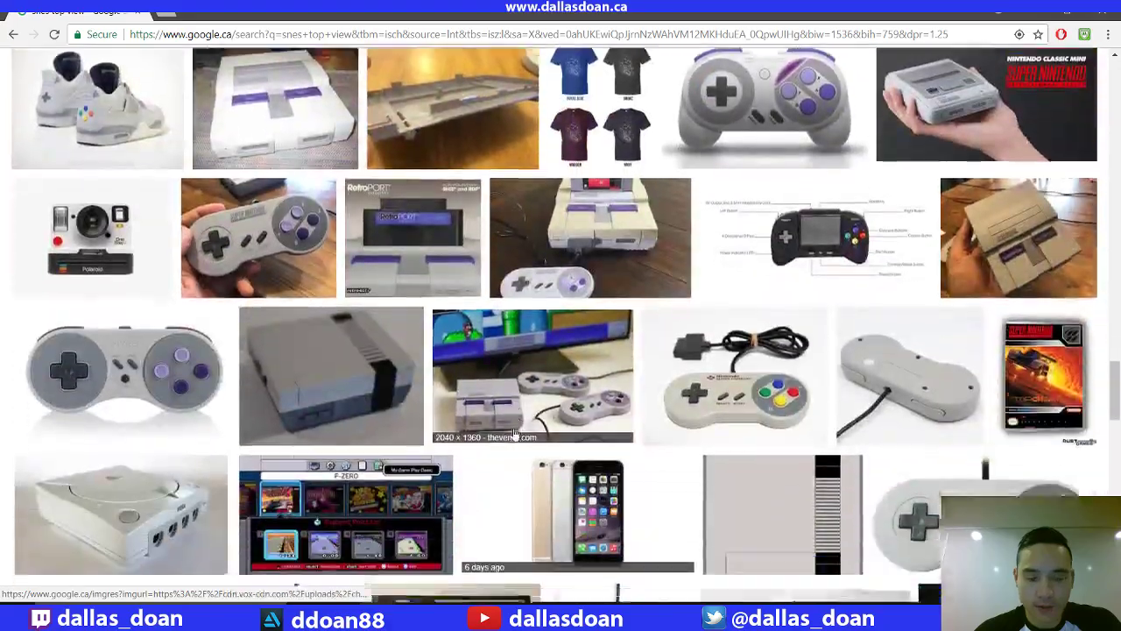
{"action": "scroll", "coordinate": [514, 432], "scroll_direction": "down", "scroll_amount": 7}
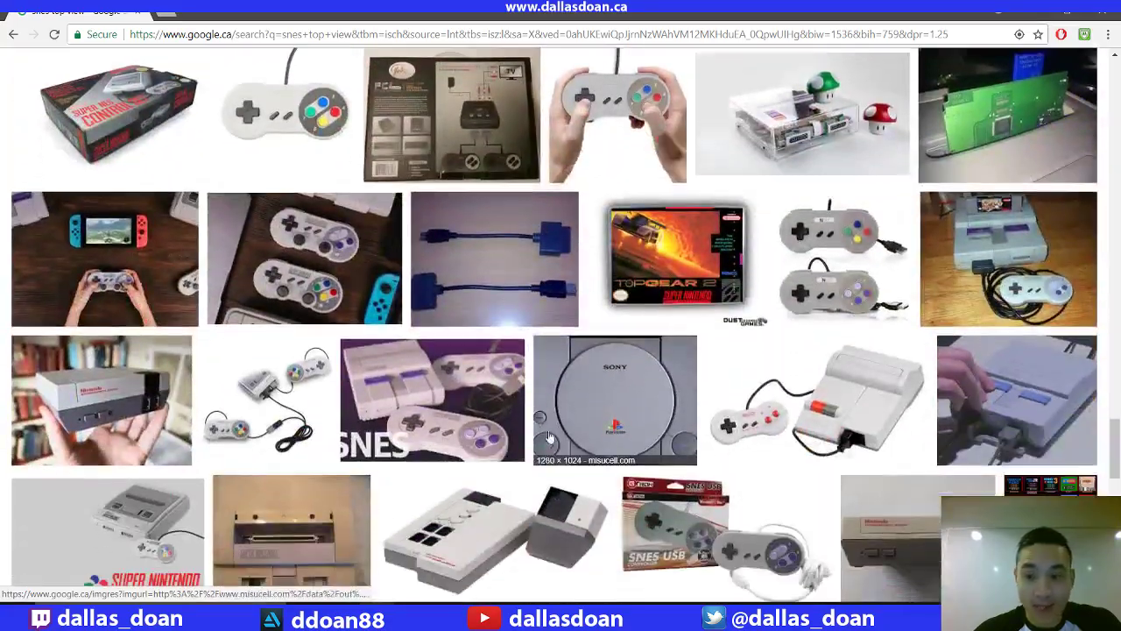
{"action": "scroll", "coordinate": [578, 430], "scroll_direction": "down", "scroll_amount": 6}
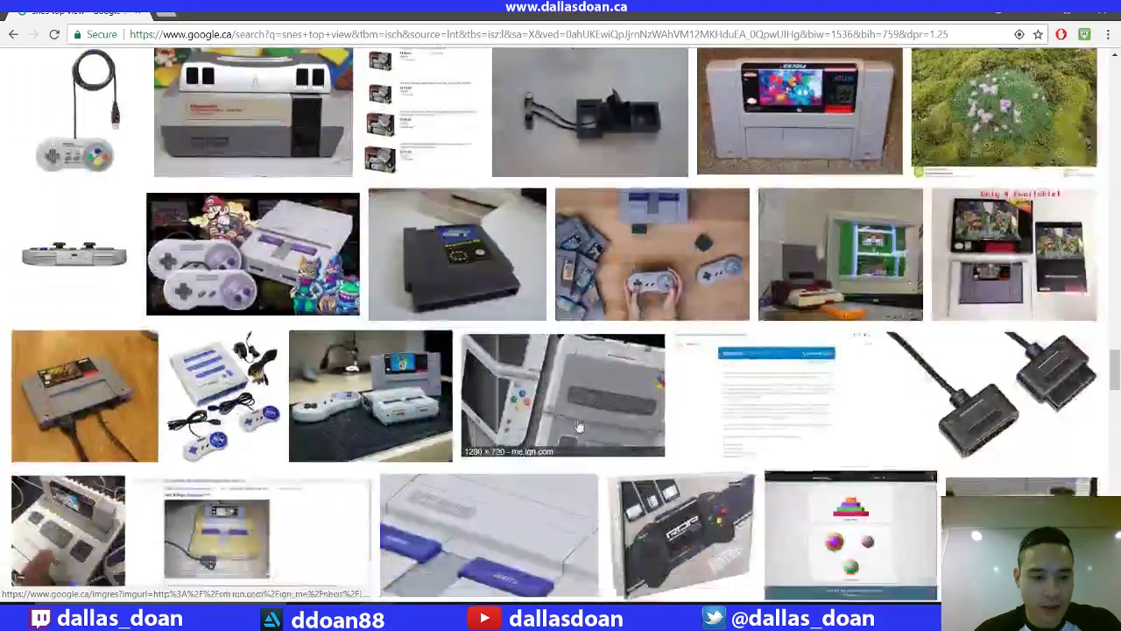
{"action": "scroll", "coordinate": [581, 425], "scroll_direction": "down", "scroll_amount": 2}
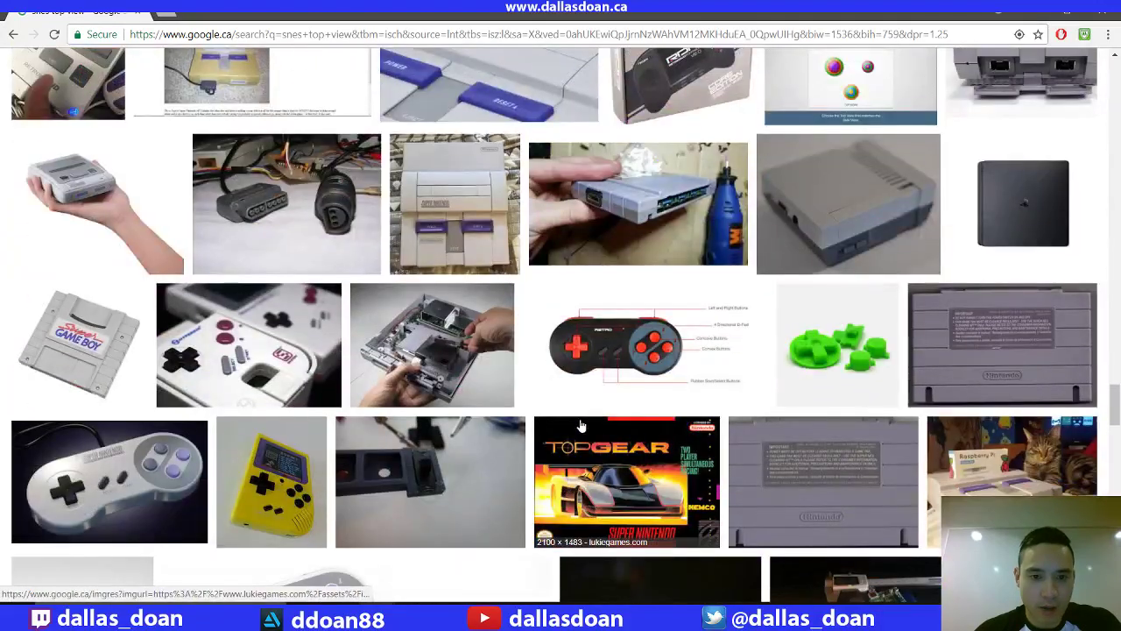
Open the Amazon.ca top-view photo of the Super Nintendo console at full size from the image results
{"action": "left_click", "coordinate": [487, 219]}
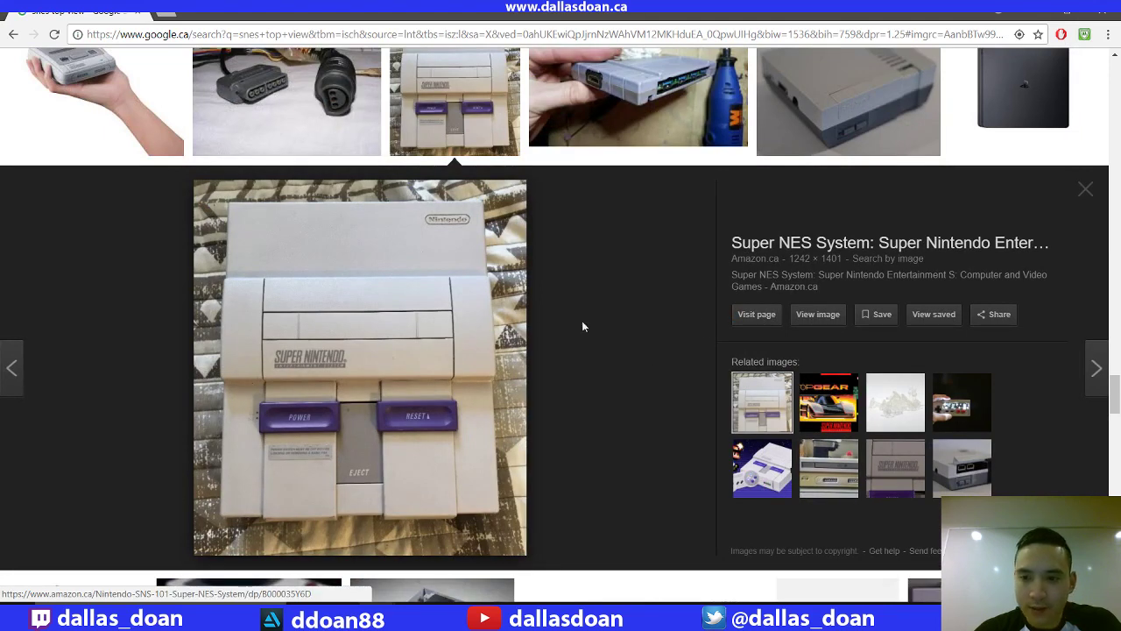
{"action": "left_click", "coordinate": [810, 314]}
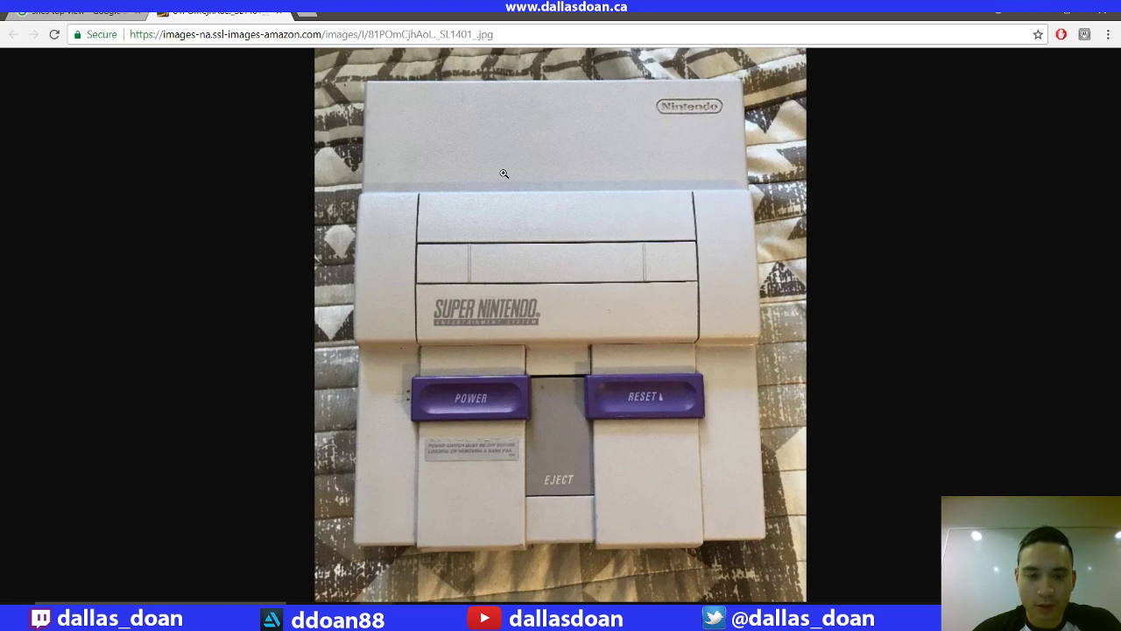
{"action": "left_click", "coordinate": [582, 287]}
{"action": "left_click", "coordinate": [570, 308]}
Start saving the full-size photo and choose the ref folder inside the SNES project folder as the destination
{"action": "right_click", "coordinate": [573, 308]}
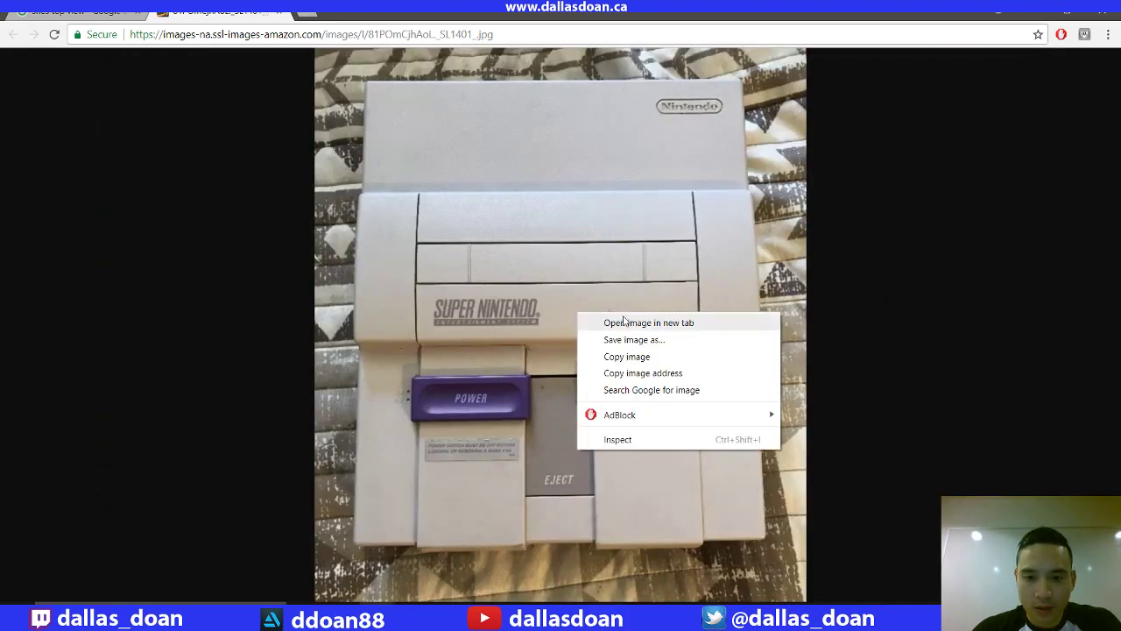
{"action": "left_click", "coordinate": [638, 347]}
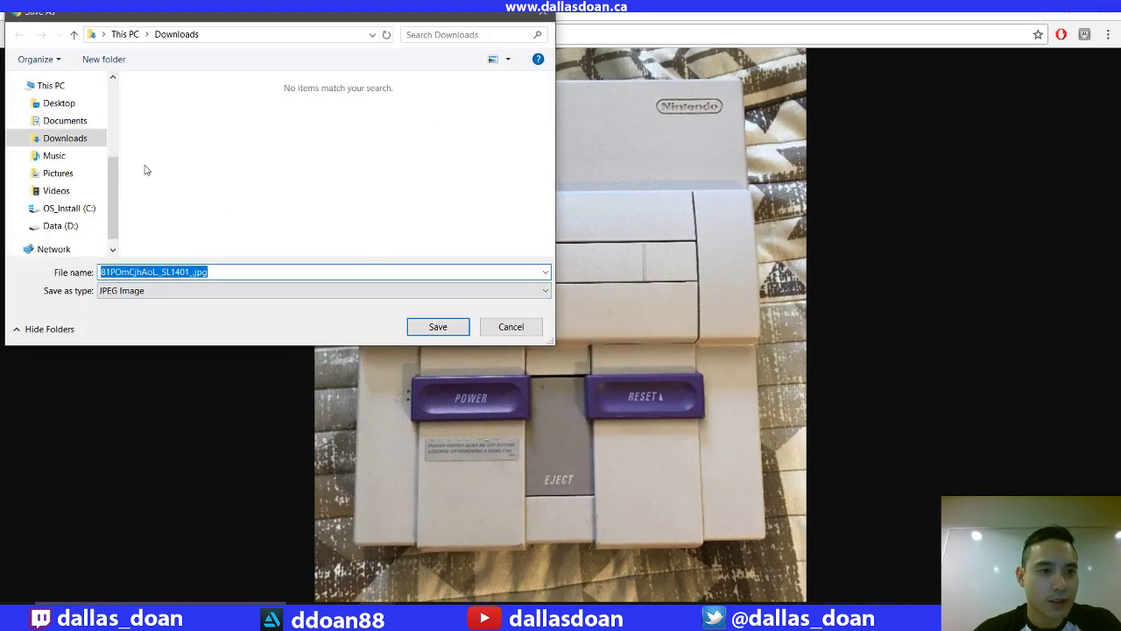
{"action": "left_click_drag", "start_coordinate": [264, 20], "coordinate": [338, 52]}
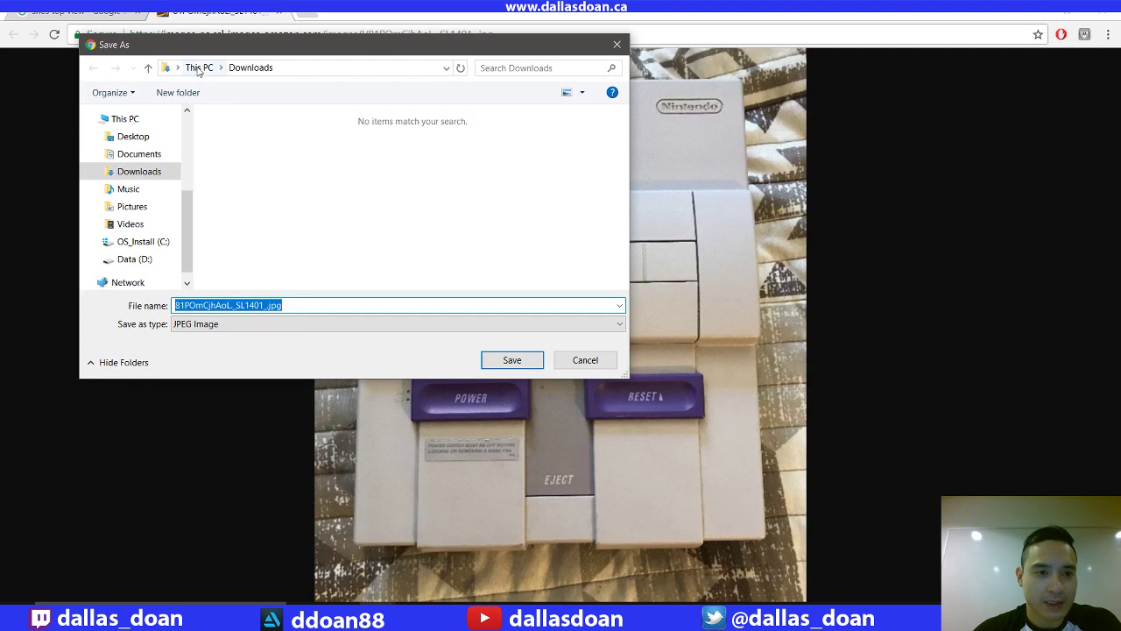
{"action": "scroll", "coordinate": [174, 239], "scroll_direction": "up", "scroll_amount": 5}
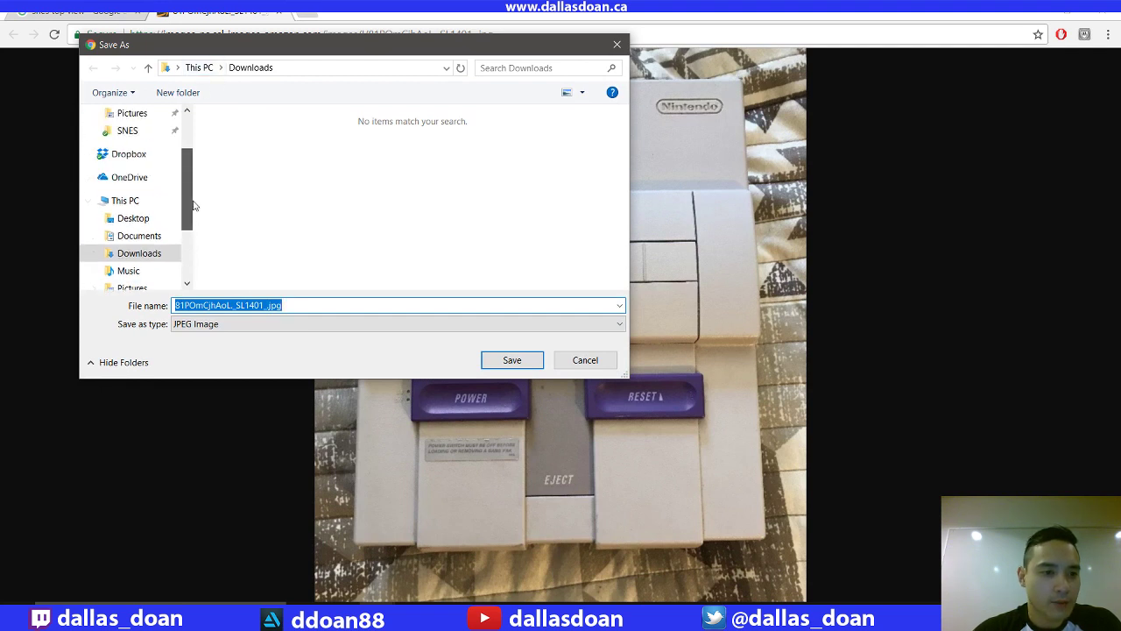
{"action": "left_click", "coordinate": [166, 212]}
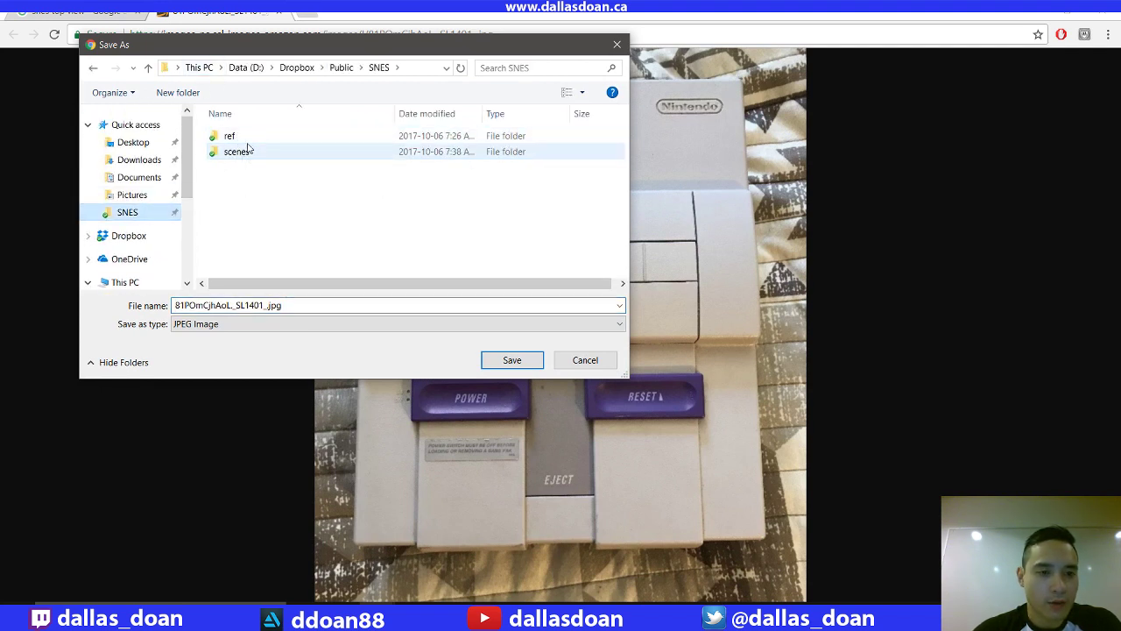
{"action": "double_click", "coordinate": [247, 150]}
{"action": "left_click", "coordinate": [335, 67]}
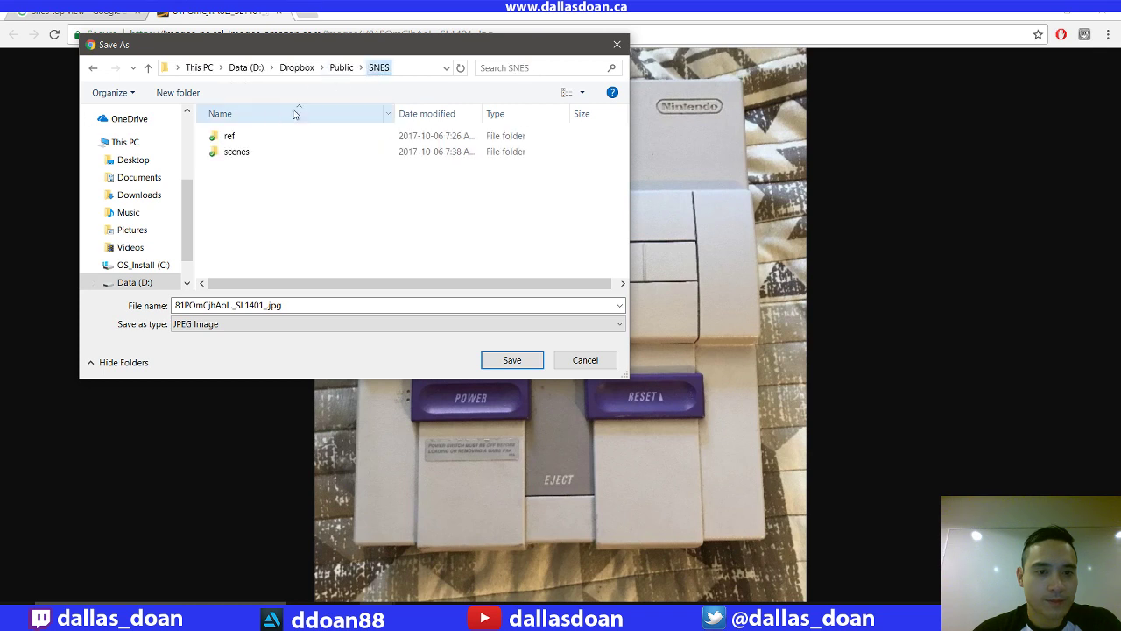
{"action": "double_click", "coordinate": [242, 136]}
Name the image topView_02.jpg, based on the existing topView.jpg name, and save it in the ref folder
{"action": "left_click", "coordinate": [324, 306]}
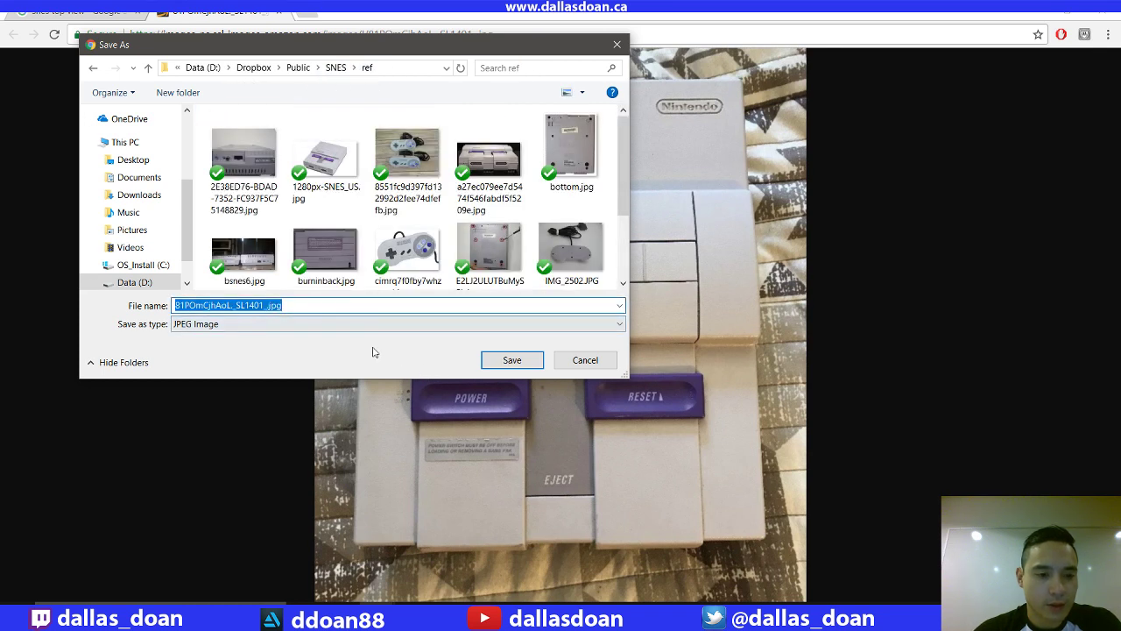
{"action": "left_click", "coordinate": [368, 309]}
{"action": "scroll", "coordinate": [407, 158], "scroll_direction": "down", "scroll_amount": 2}
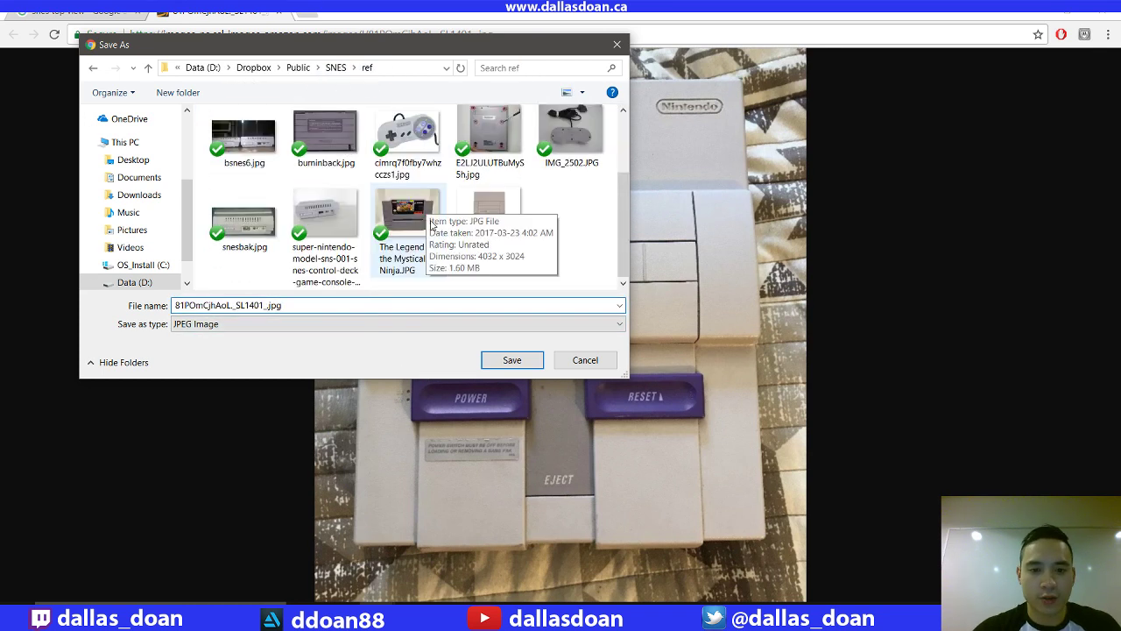
{"action": "left_click", "coordinate": [488, 214]}
{"action": "left_click", "coordinate": [224, 306]}
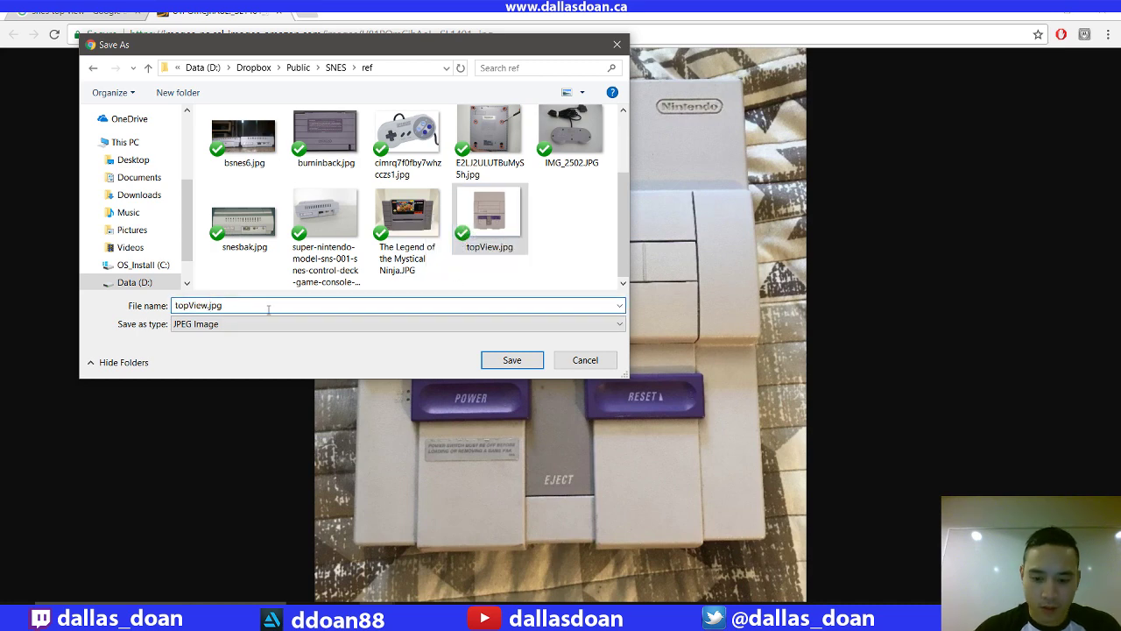
{"action": "left_click", "coordinate": [211, 305]}
{"action": "key", "text": "Return"}
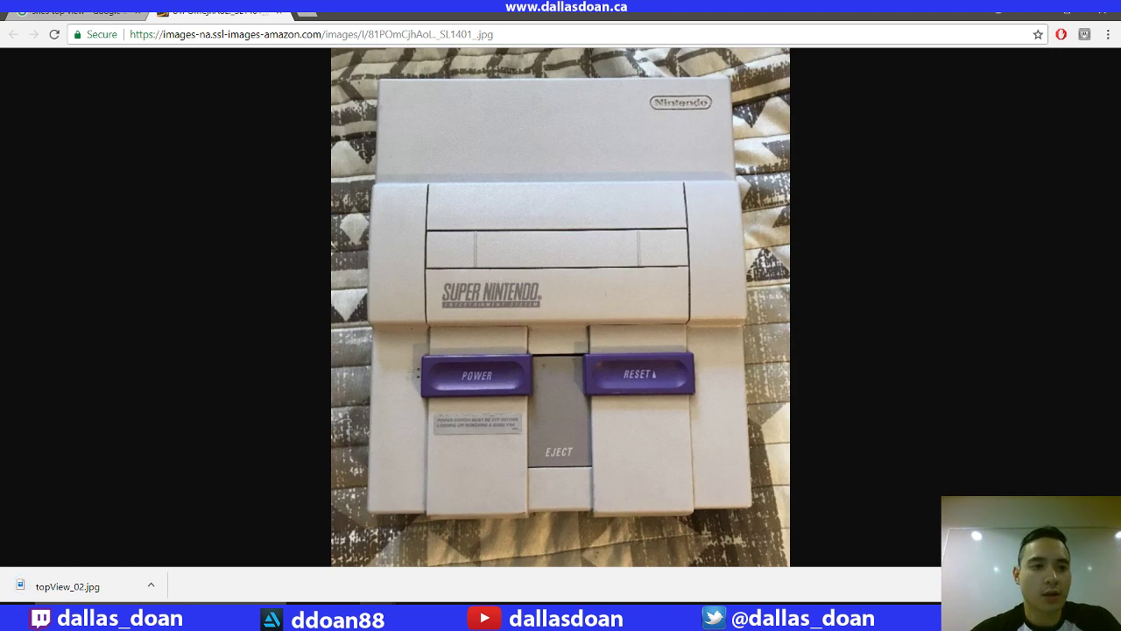
Clear the browser and ref folder windows from the desktop, and launch Adobe Photoshop CC 2015
{"action": "left_click", "coordinate": [283, 11]}
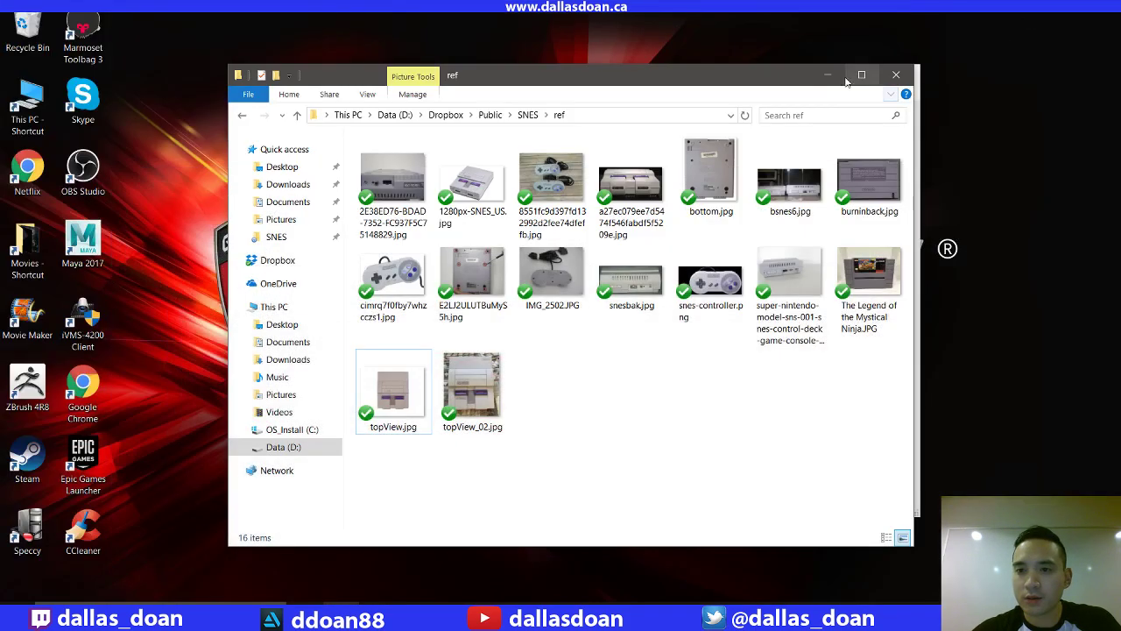
{"action": "left_click", "coordinate": [843, 79]}
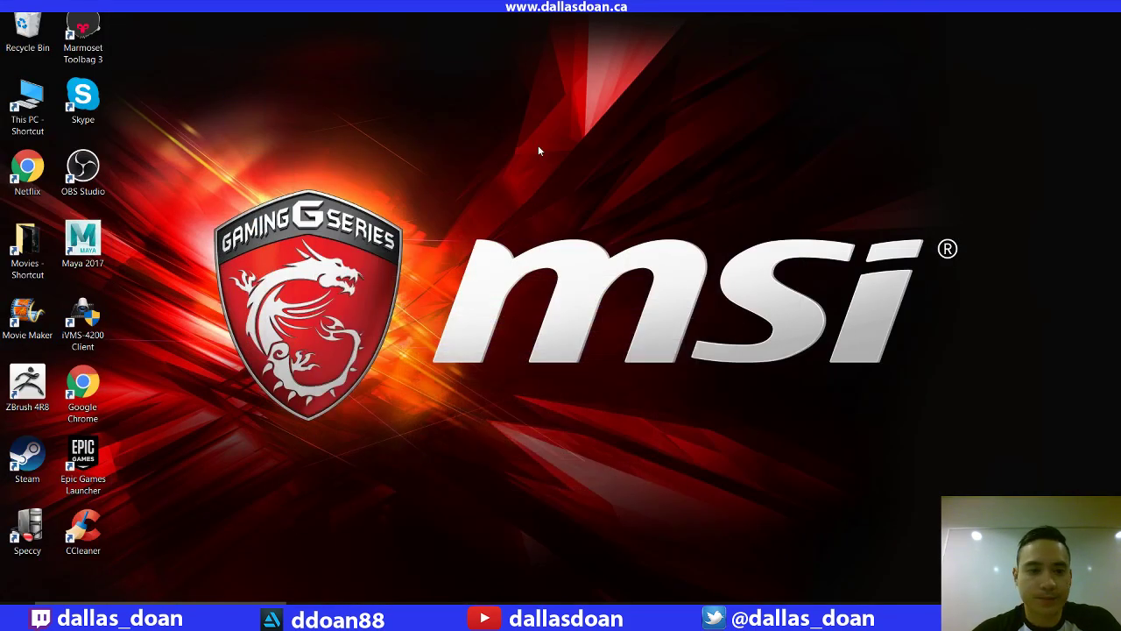
{"action": "left_click", "coordinate": [83, 602]}
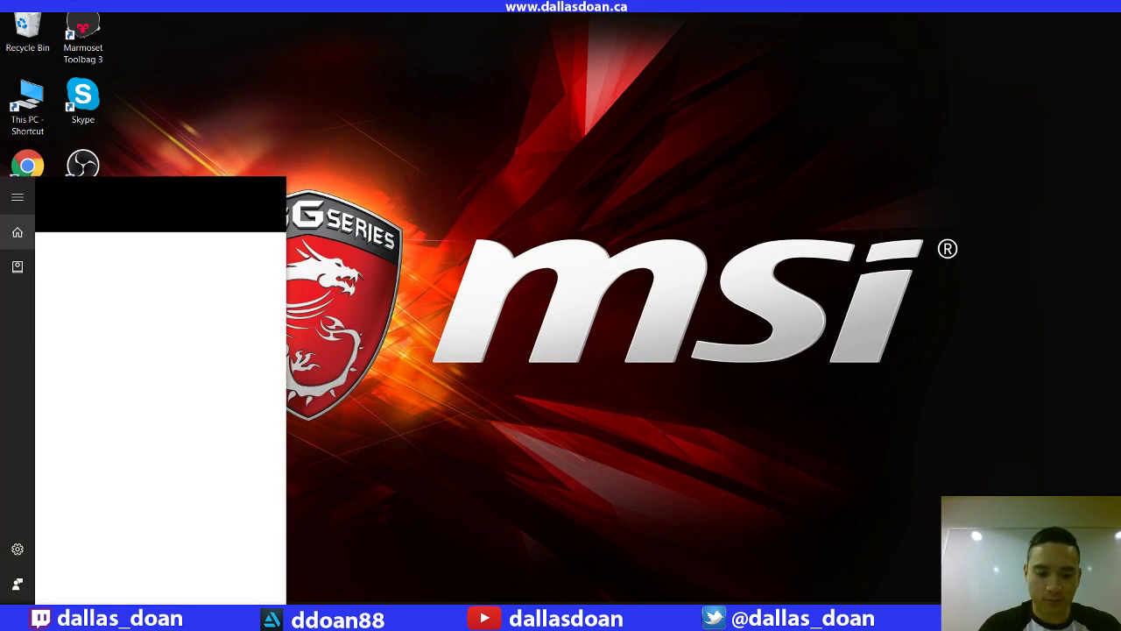
{"action": "type", "text": "photo"}
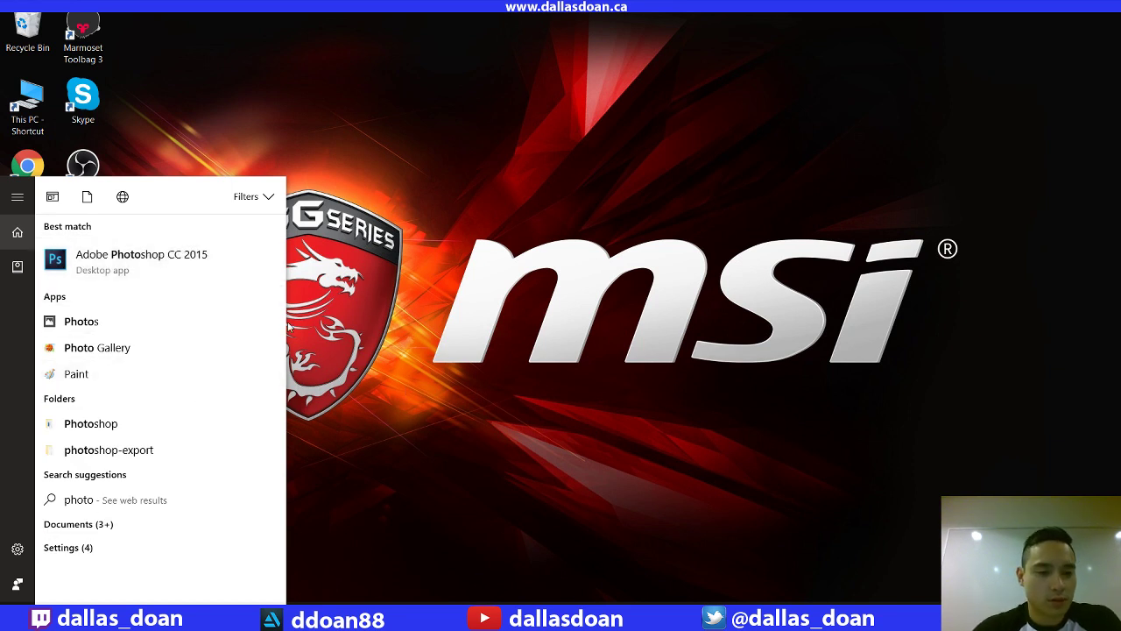
{"action": "left_click", "coordinate": [77, 257]}
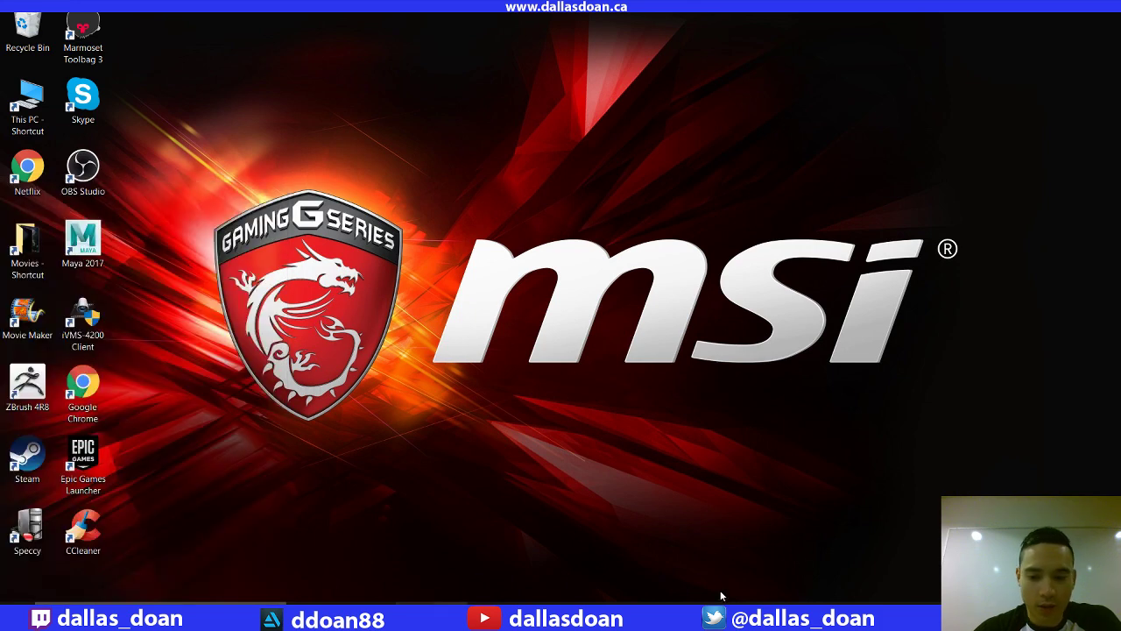
{"action": "key", "text": "super"}
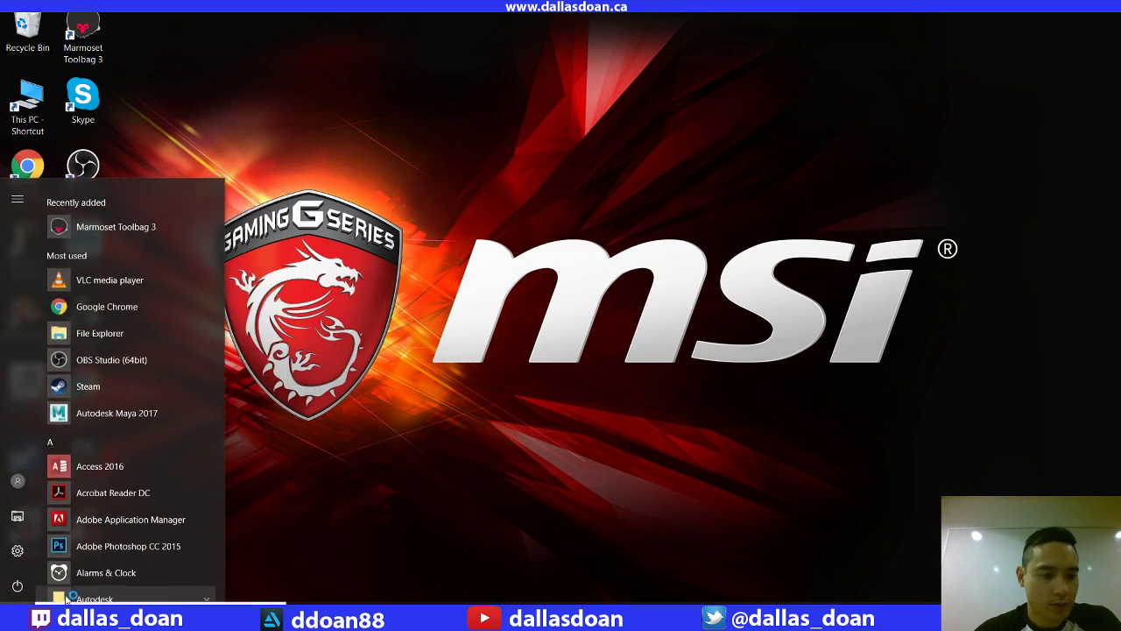
{"action": "left_click", "coordinate": [356, 478]}
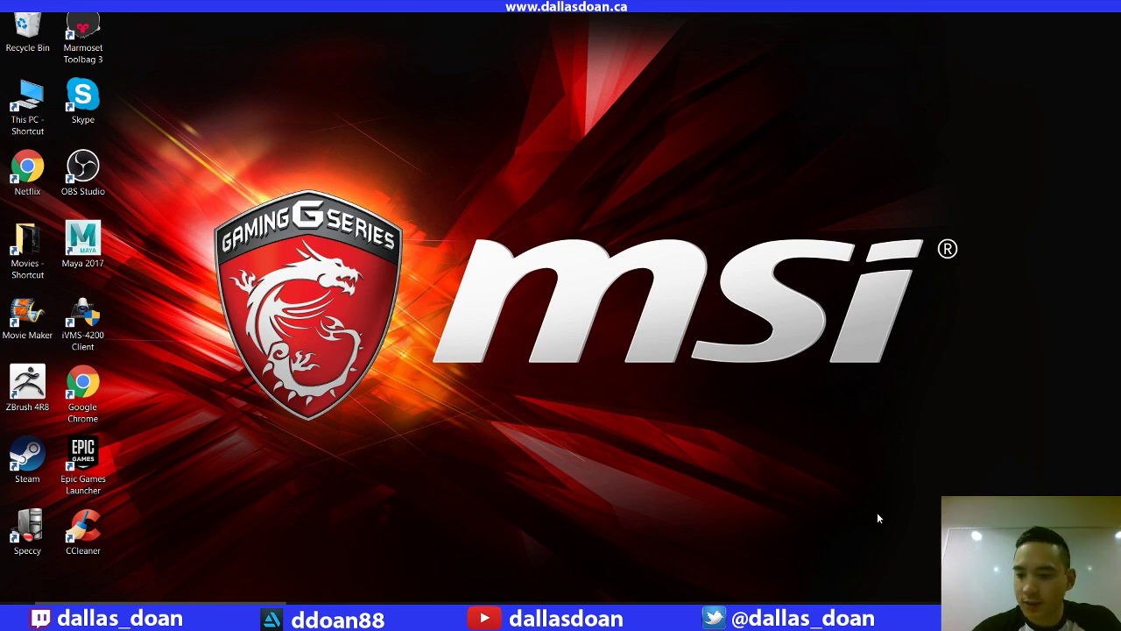
{"action": "left_click", "coordinate": [923, 617]}
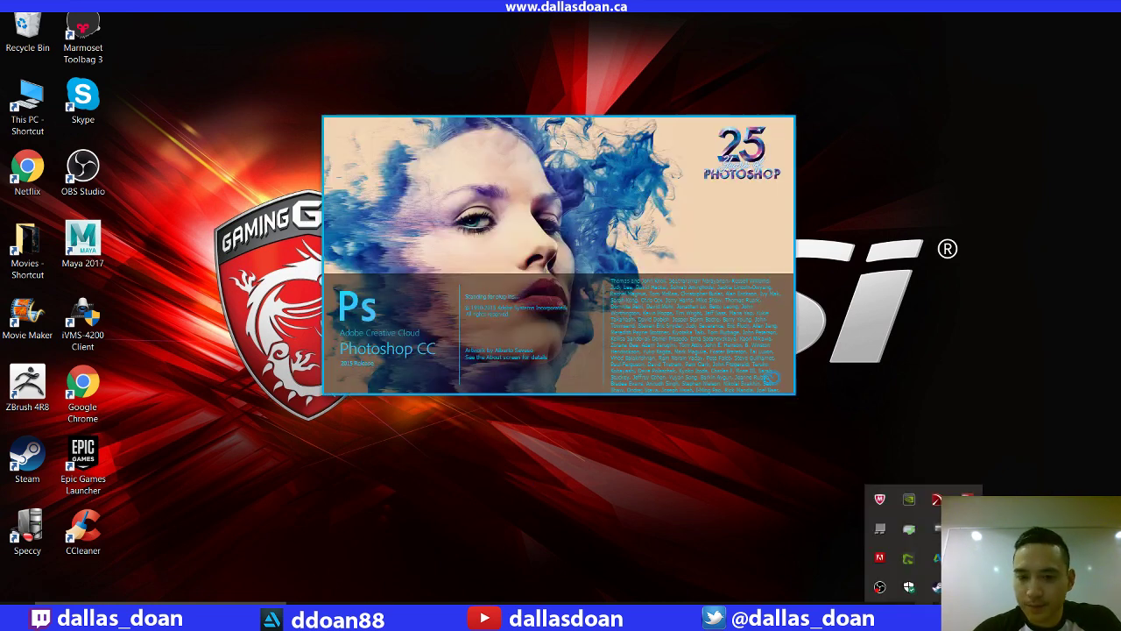
{"action": "left_click", "coordinate": [740, 532]}
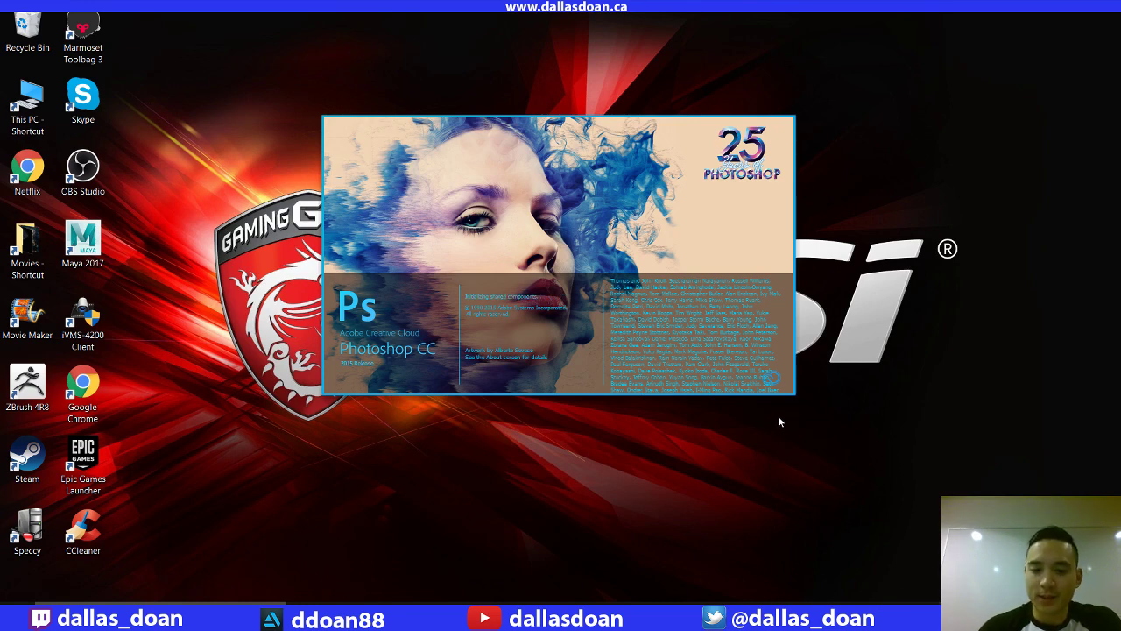
{"action": "left_click", "coordinate": [924, 616]}
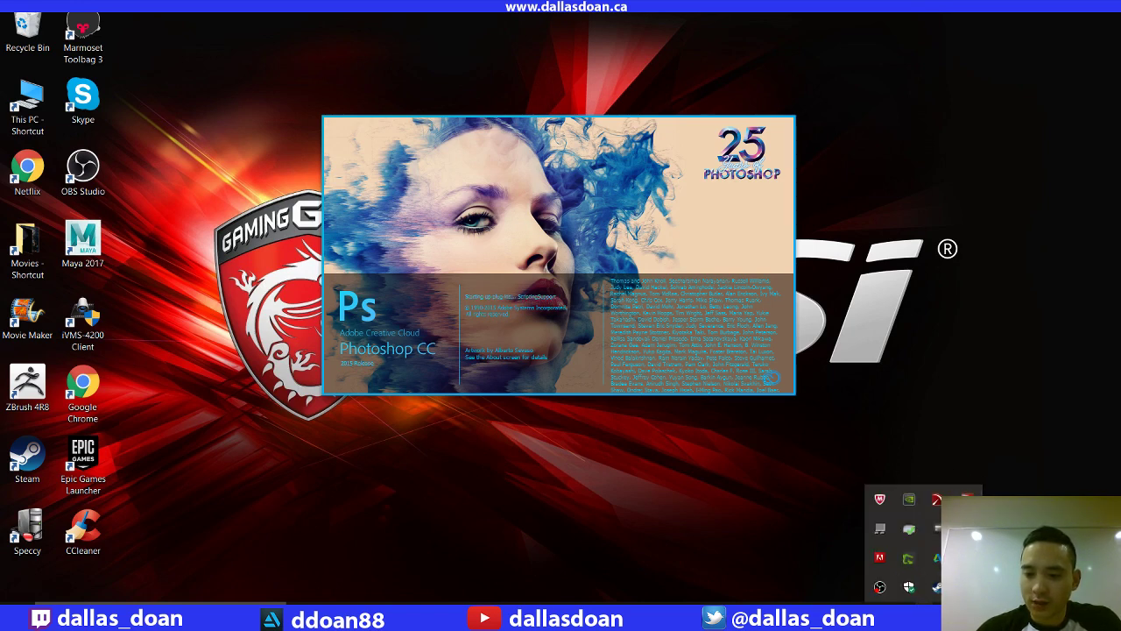
{"action": "left_click", "coordinate": [719, 546]}
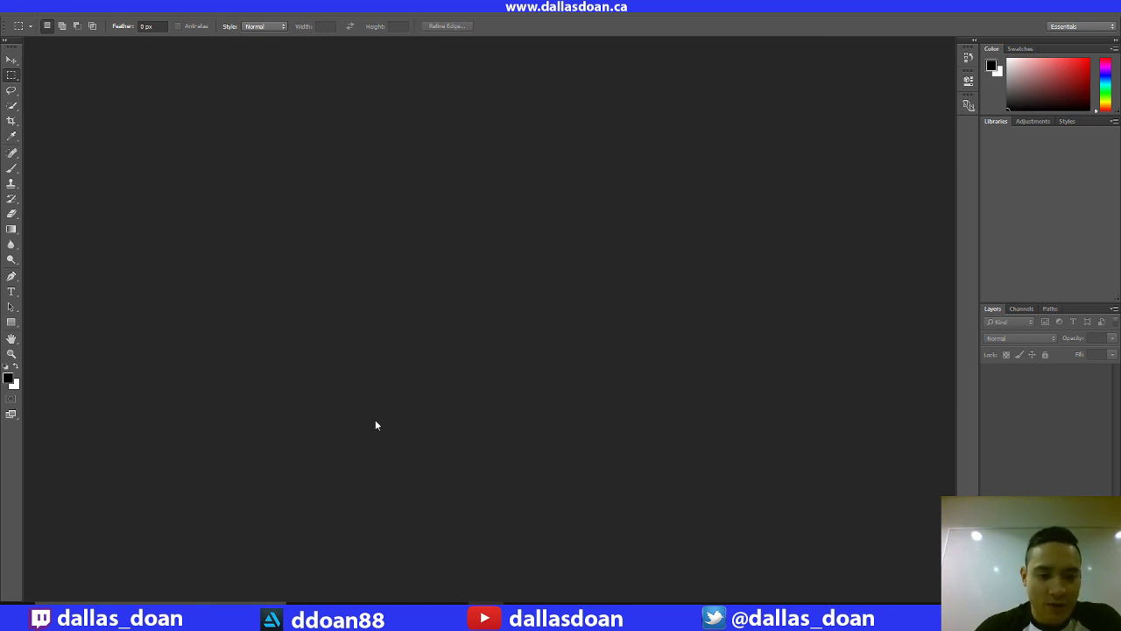
Open topView_02.jpg from the ref folder in Photoshop and show the rulers around the canvas
{"action": "left_click", "coordinate": [342, 613]}
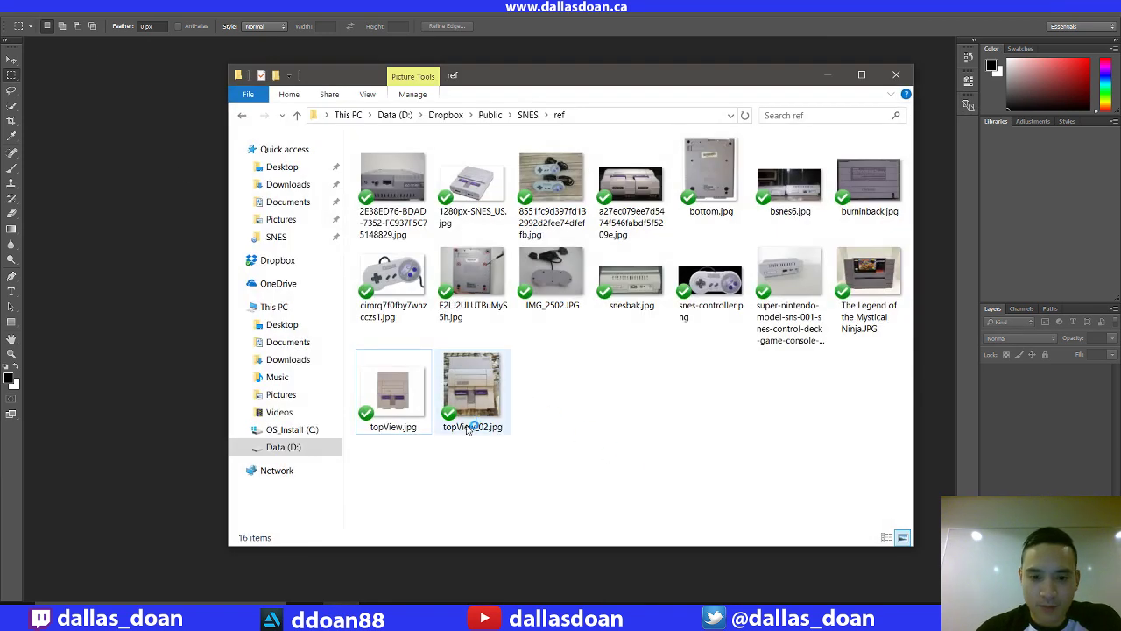
{"action": "left_click", "coordinate": [499, 394]}
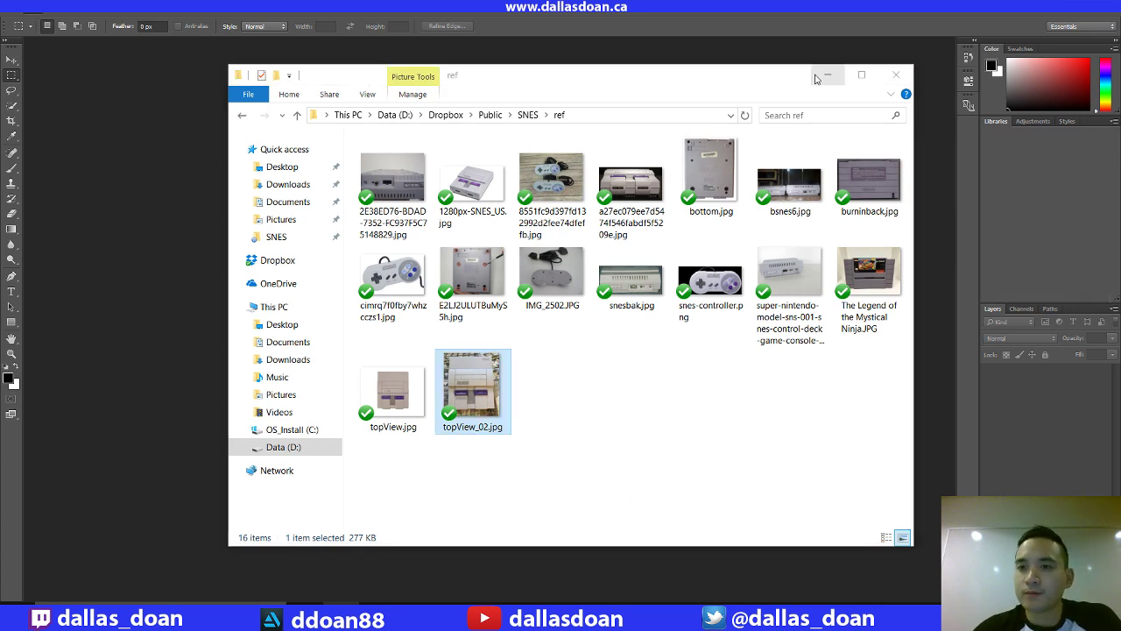
{"action": "left_click", "coordinate": [827, 74]}
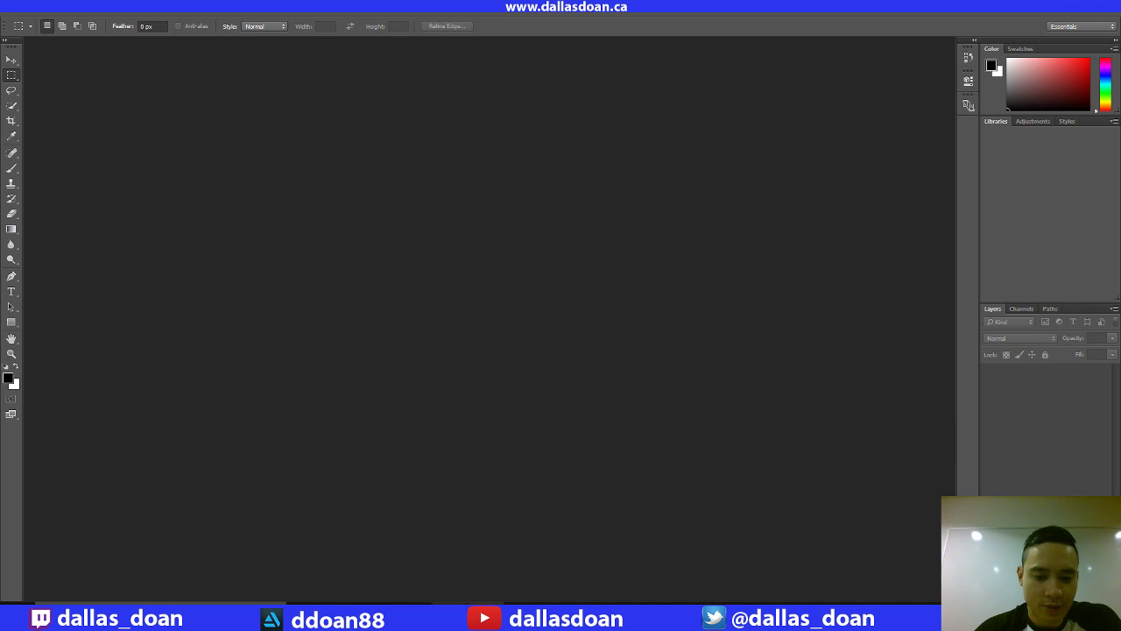
{"action": "left_click", "coordinate": [449, 603]}
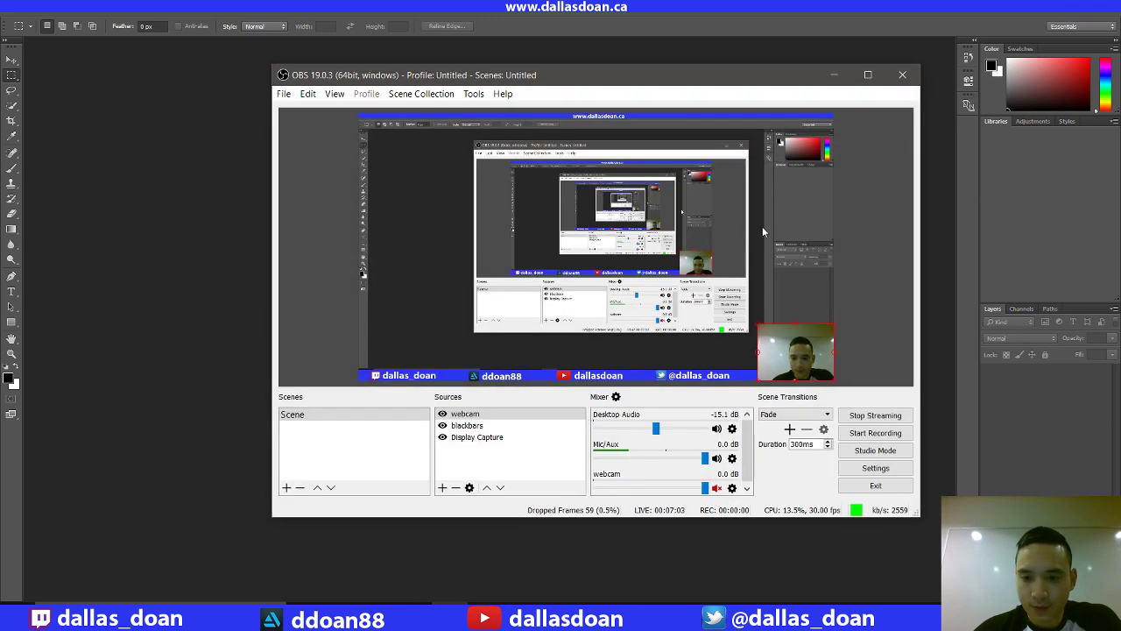
{"action": "left_click", "coordinate": [833, 75]}
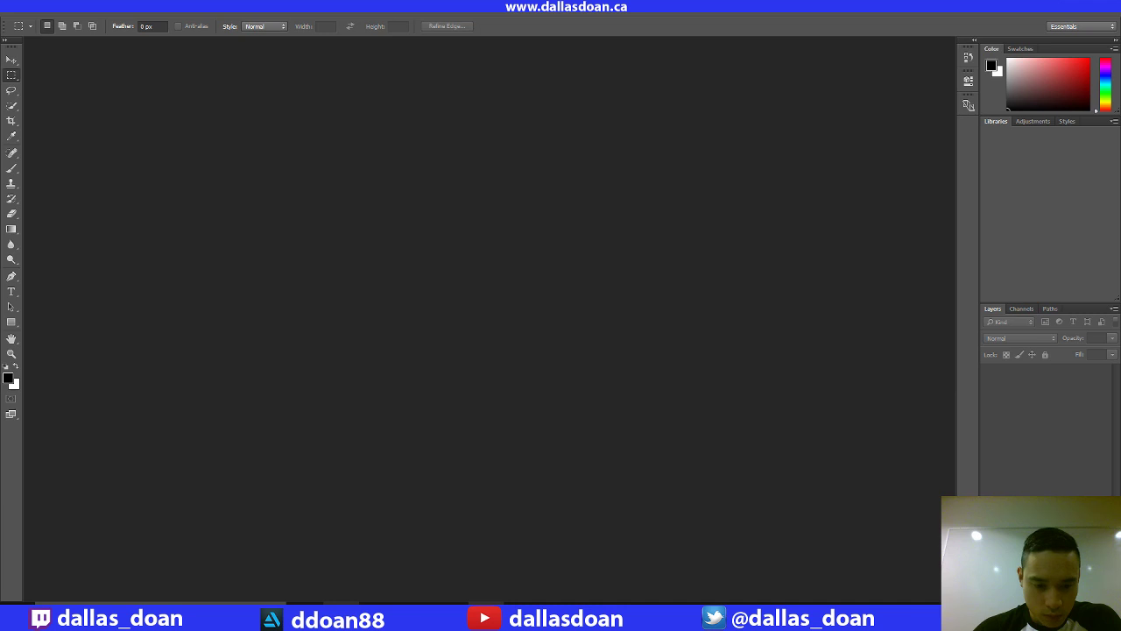
{"action": "left_click", "coordinate": [356, 604]}
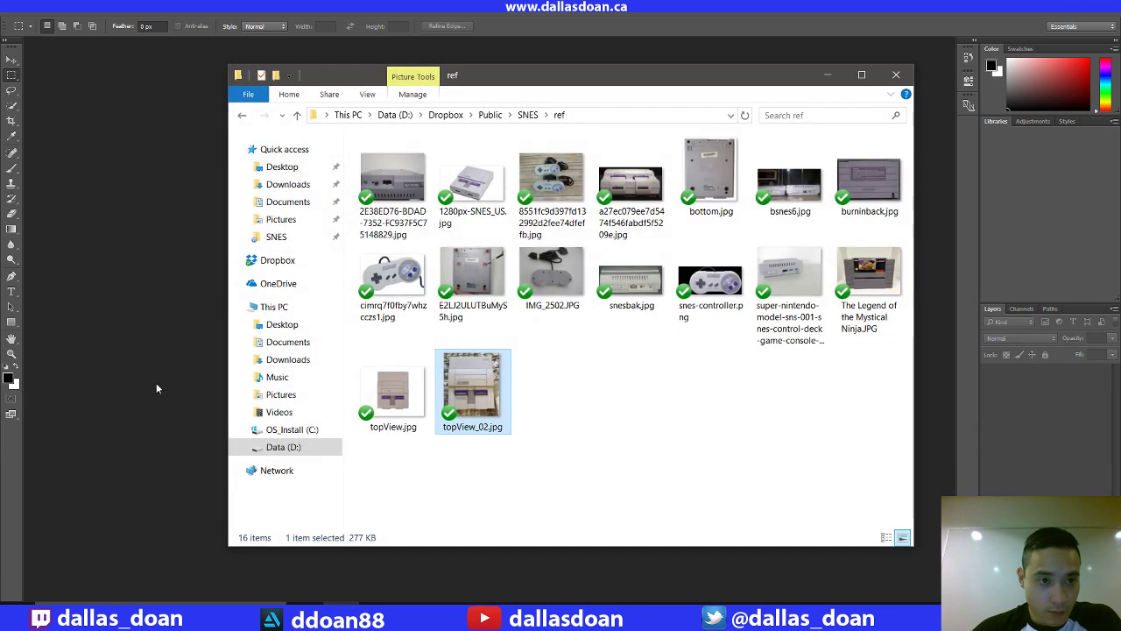
{"action": "left_click_drag", "start_coordinate": [445, 410], "coordinate": [152, 140]}
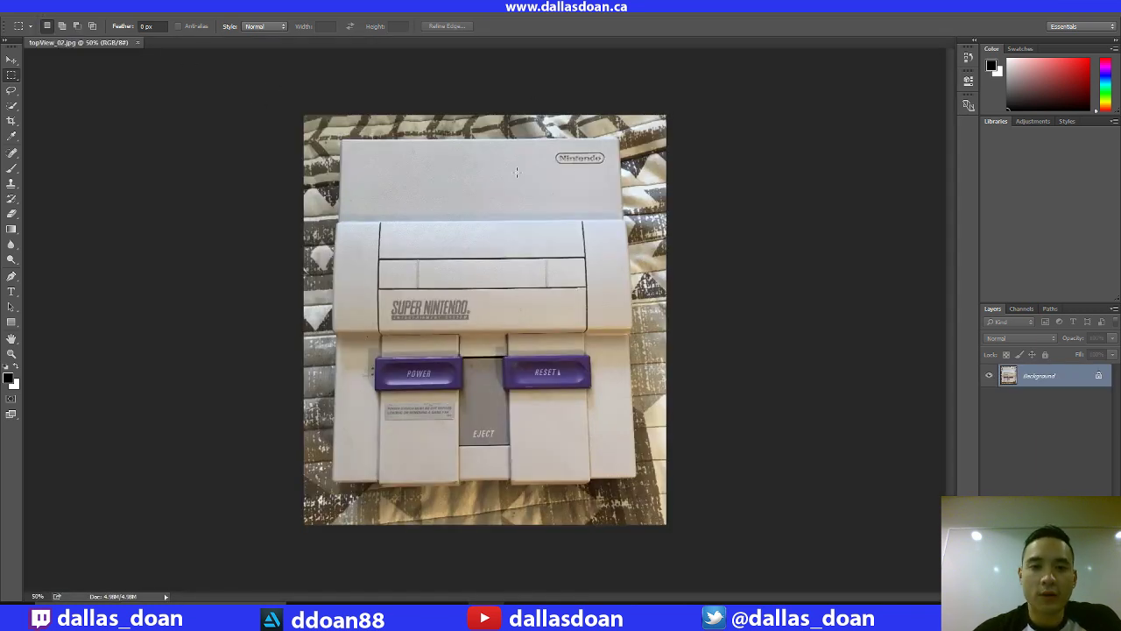
{"action": "key", "text": "ctrl+r"}
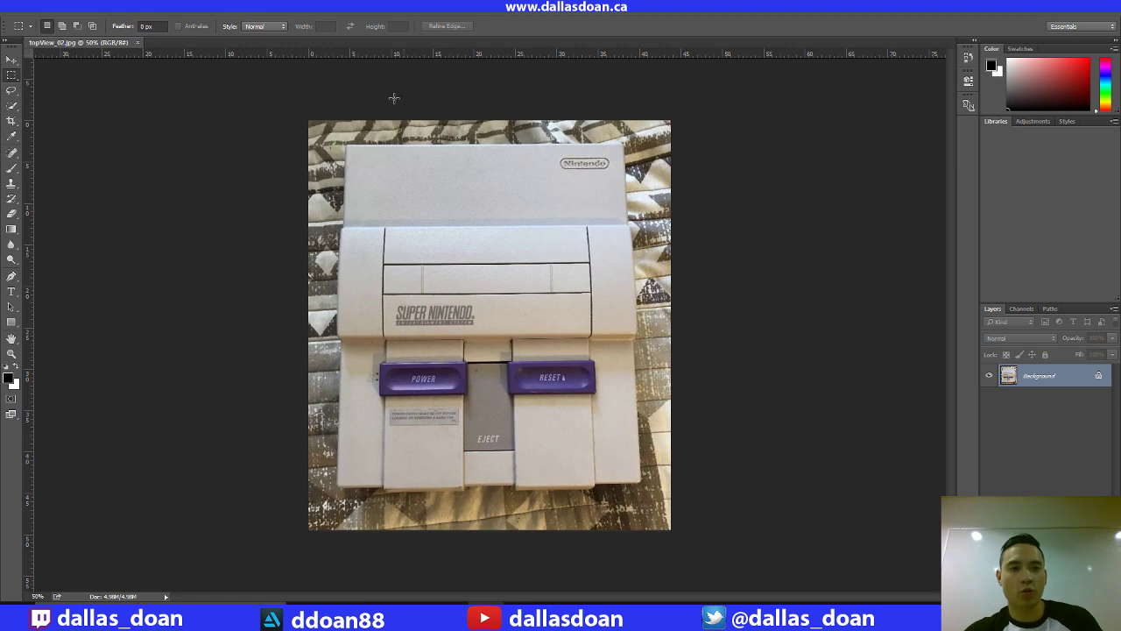
{"action": "left_click", "coordinate": [51, 7]}
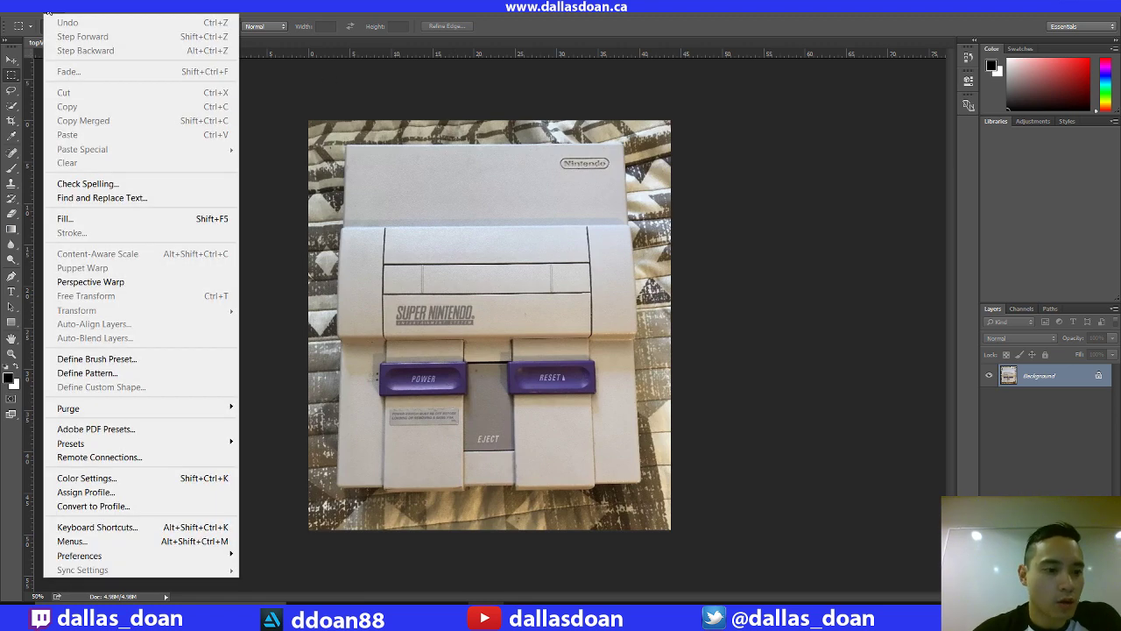
{"action": "left_click", "coordinate": [49, 10]}
{"action": "left_click", "coordinate": [79, 7]}
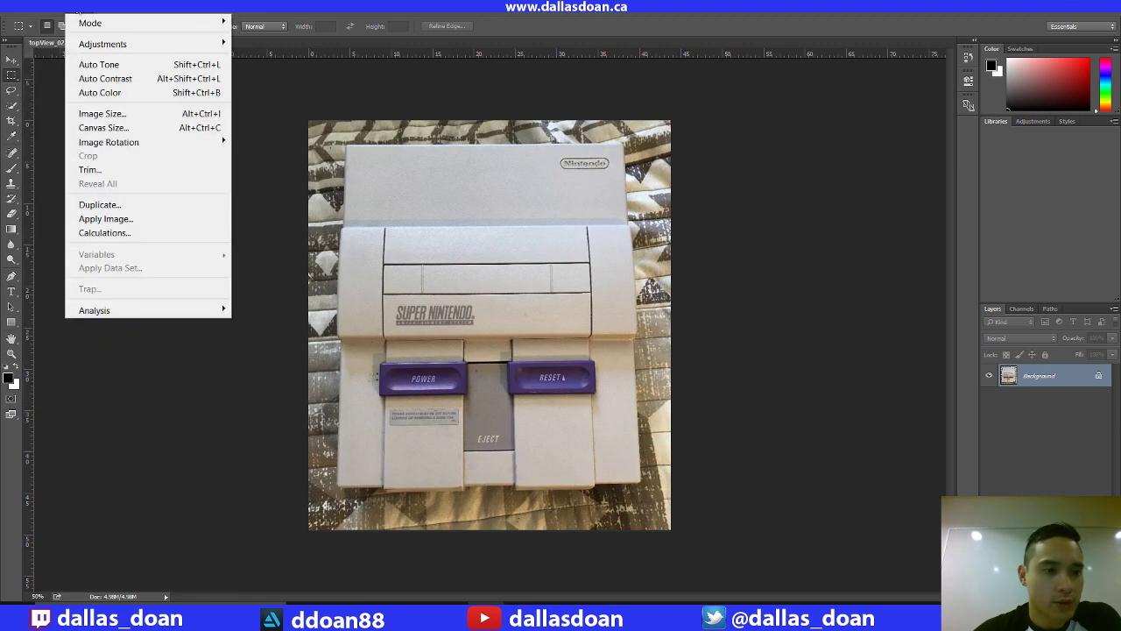
{"action": "mouse_move", "coordinate": [63, 11]}
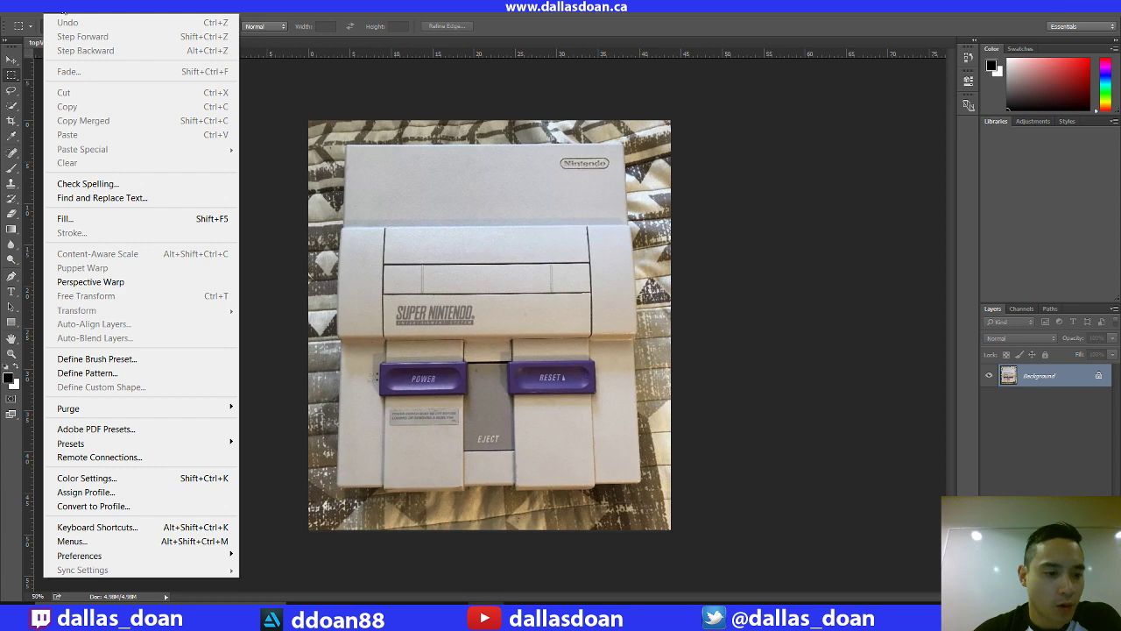
{"action": "left_click", "coordinate": [63, 11]}
{"action": "left_click", "coordinate": [103, 7]}
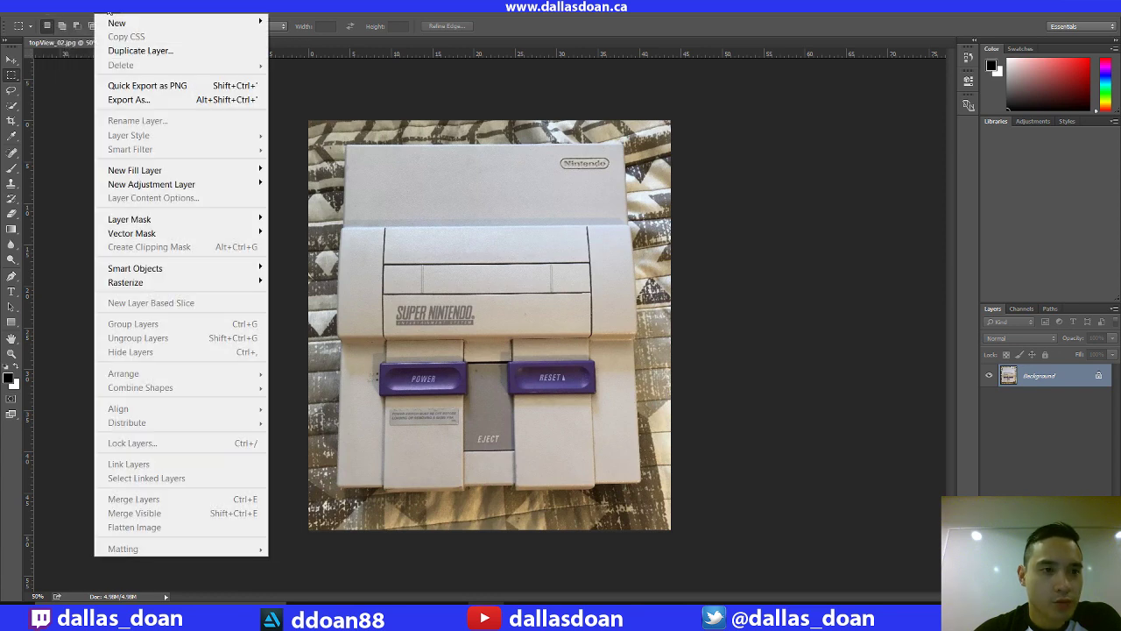
{"action": "mouse_move", "coordinate": [81, 12]}
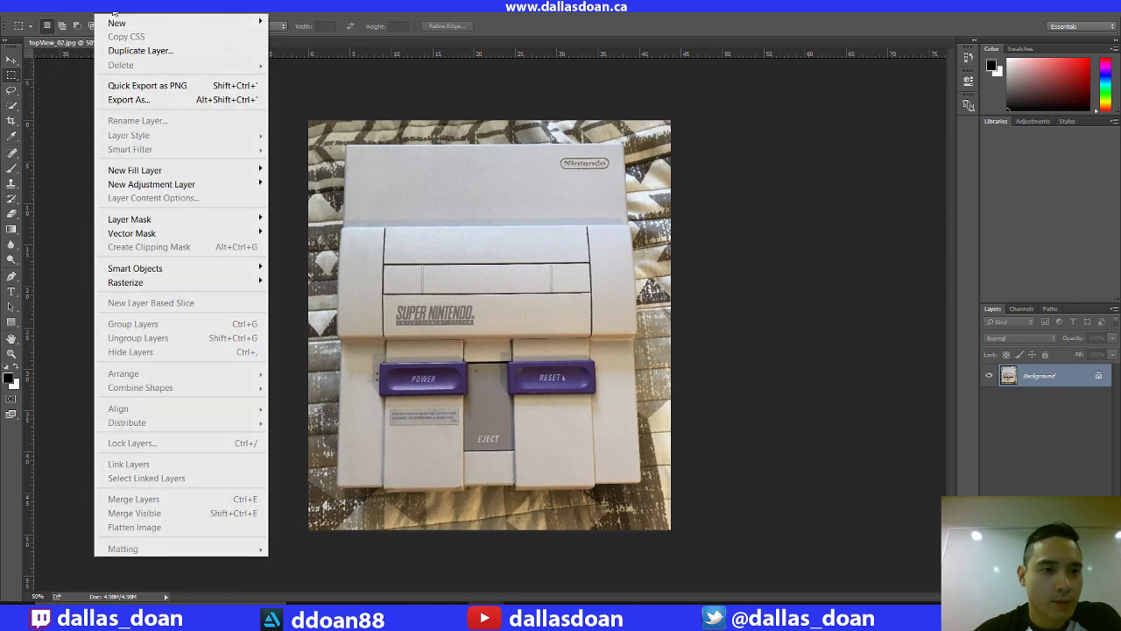
{"action": "left_click", "coordinate": [103, 11]}
{"action": "left_click", "coordinate": [210, 11]}
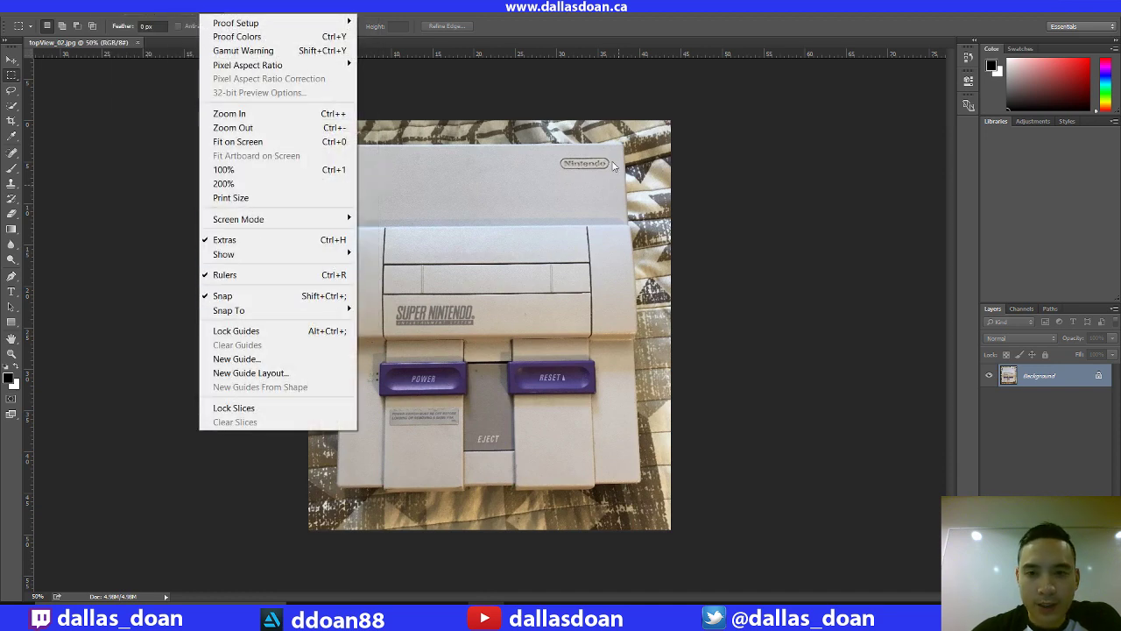
{"action": "left_click", "coordinate": [696, 104]}
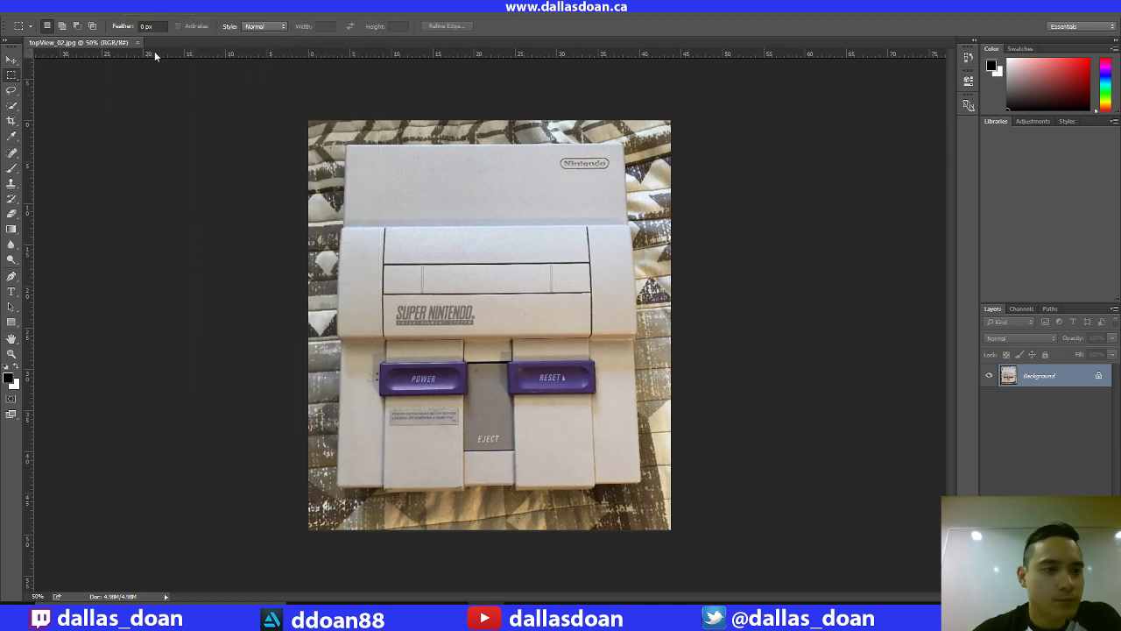
Switch the ruler units to pixels and place guides along the left, right and top edges of the console's upper section
{"action": "right_click", "coordinate": [42, 55]}
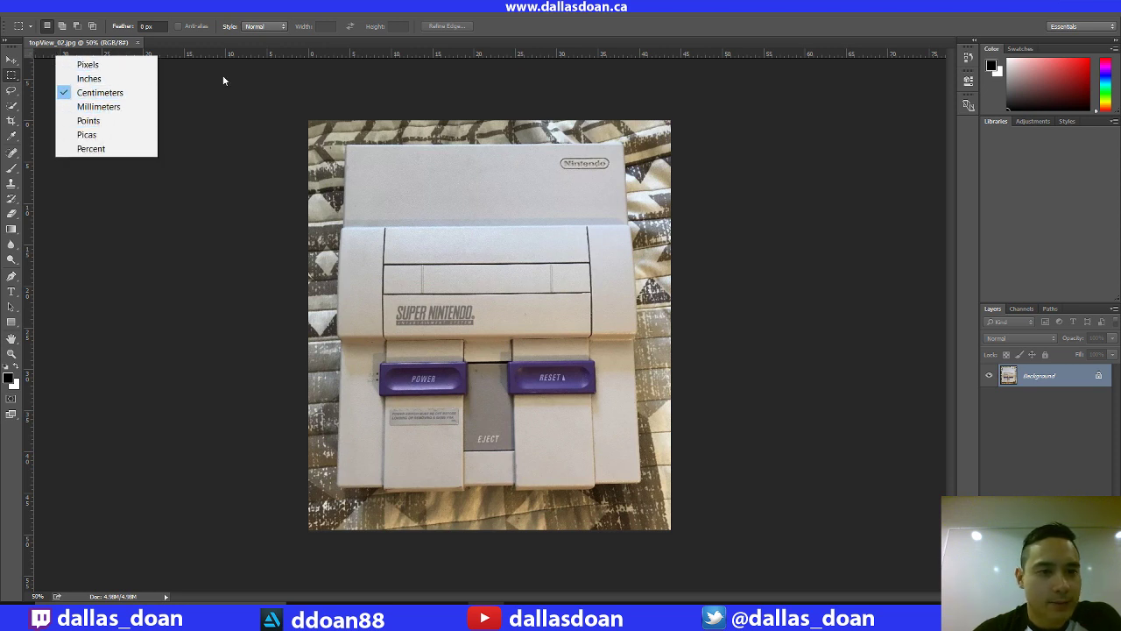
{"action": "left_click", "coordinate": [88, 64]}
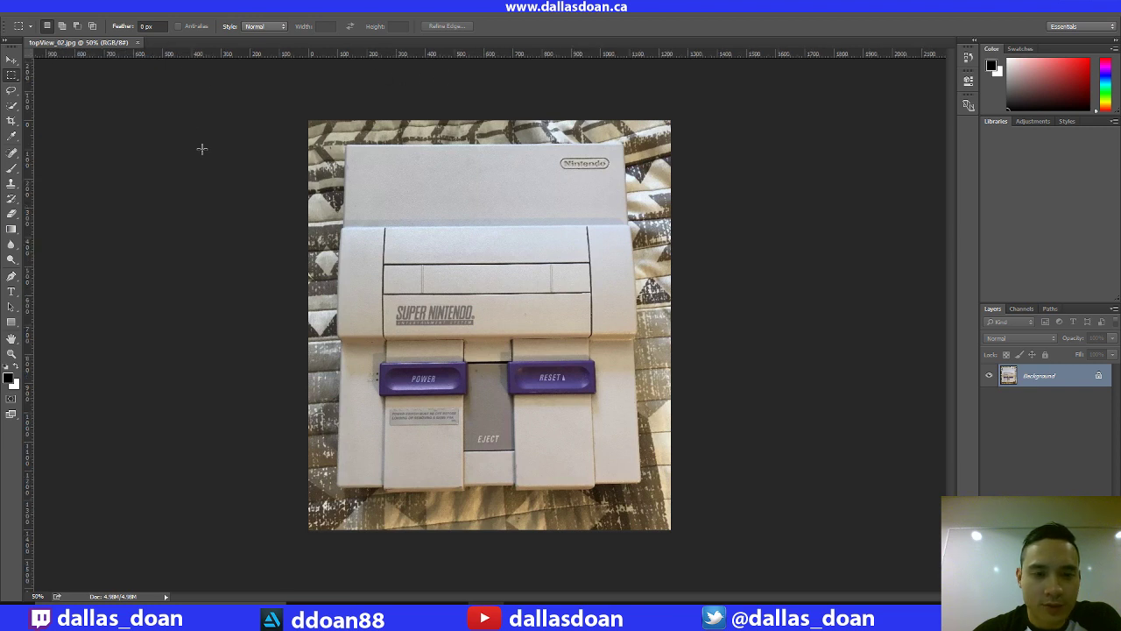
{"action": "left_click_drag", "start_coordinate": [27, 117], "coordinate": [346, 199]}
{"action": "left_click_drag", "start_coordinate": [26, 252], "coordinate": [623, 279]}
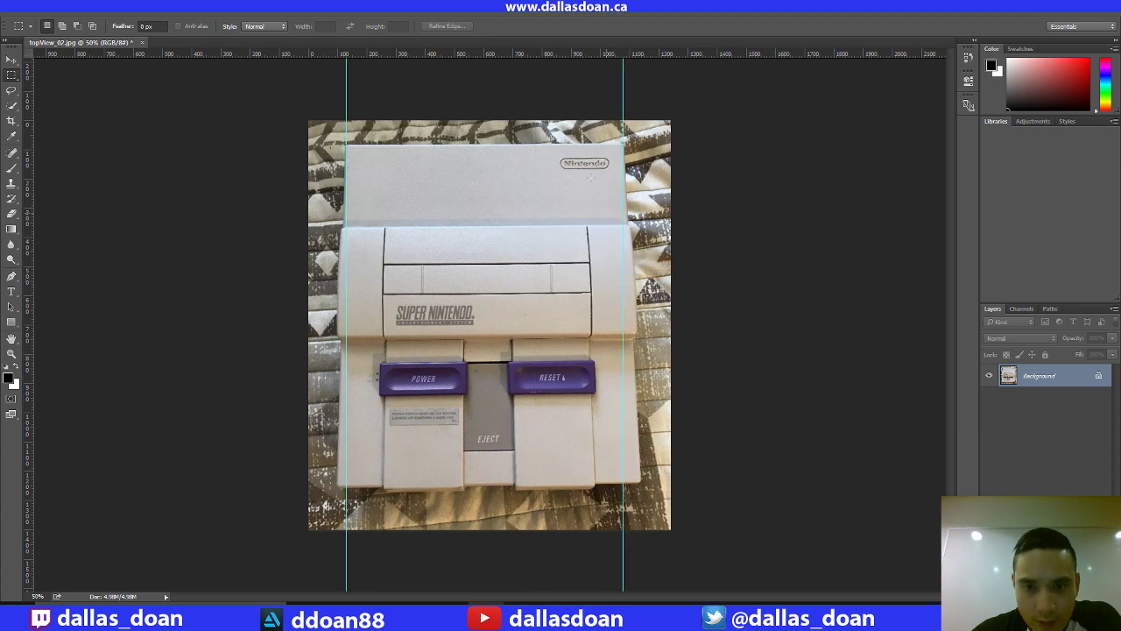
{"action": "left_click_drag", "start_coordinate": [552, 56], "coordinate": [545, 144]}
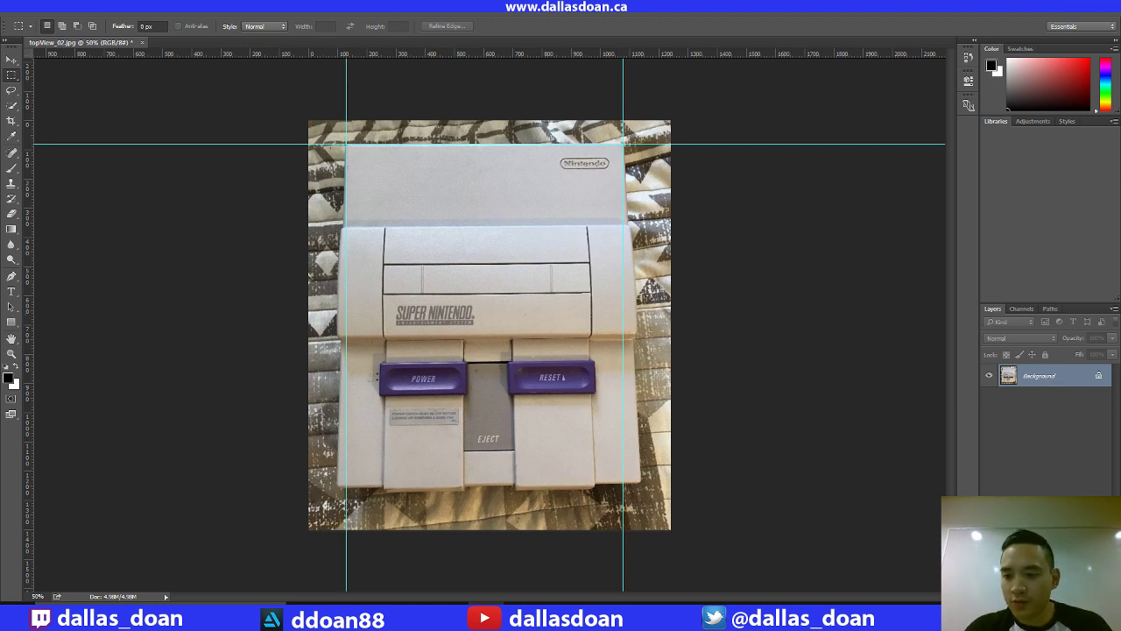
Duplicate the Background layer and delete the locked original
{"action": "key", "text": "ctrl+j"}
{"action": "left_click", "coordinate": [1051, 400]}
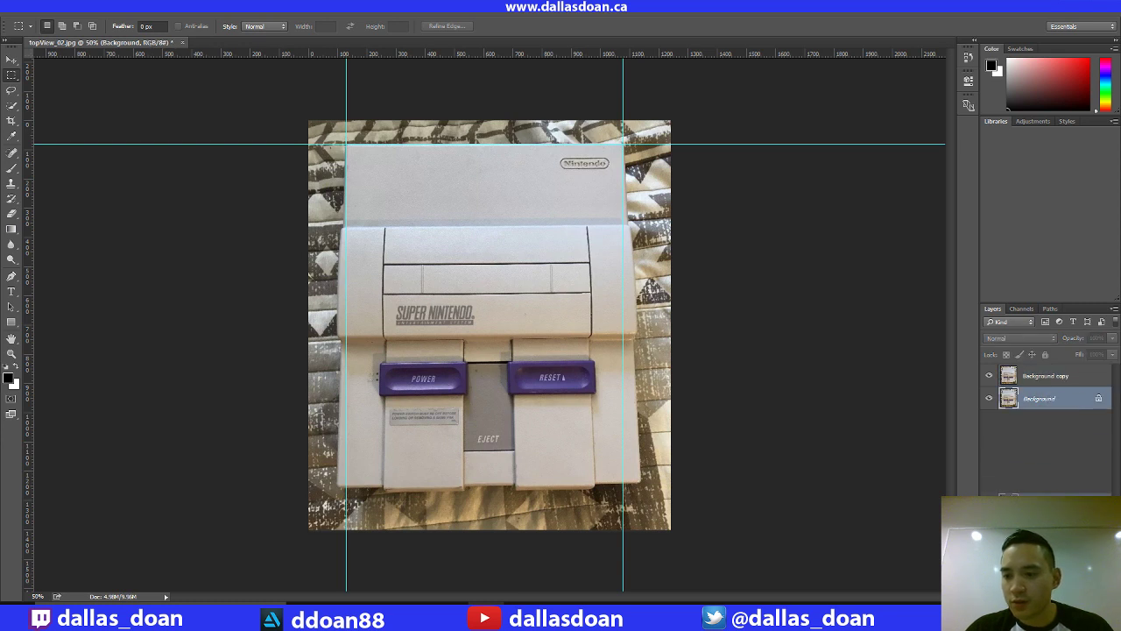
{"action": "key", "text": "Delete"}
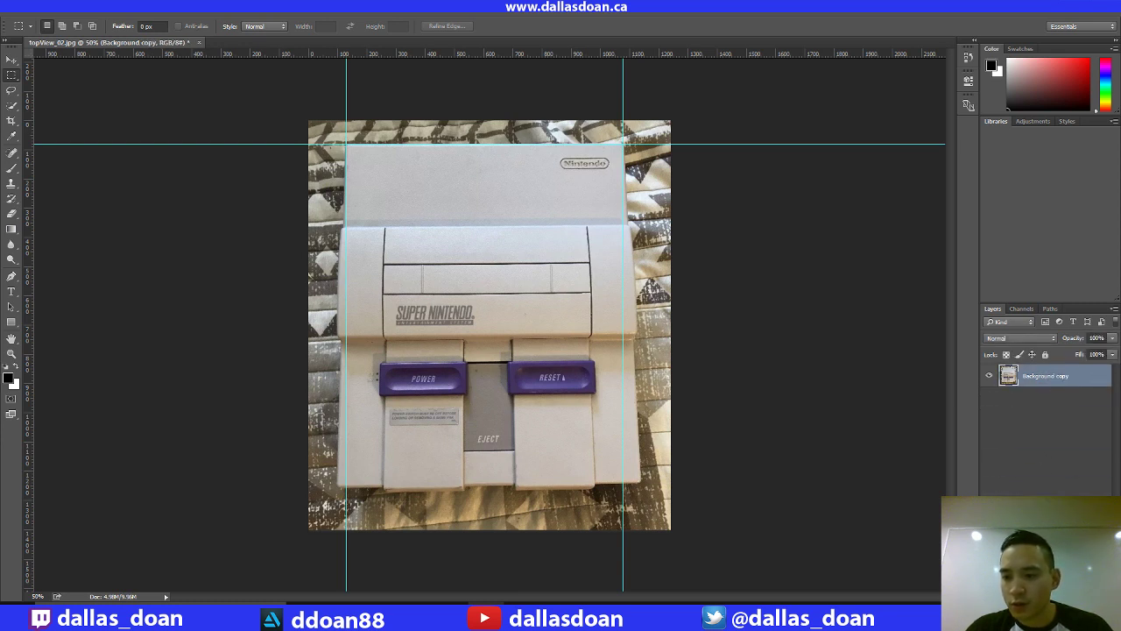
Duplicate the photo layer again, hide the lower copy and rename it OG
{"action": "key", "text": "ctrl+j"}
{"action": "left_click", "coordinate": [988, 398]}
{"action": "double_click", "coordinate": [1055, 400]}
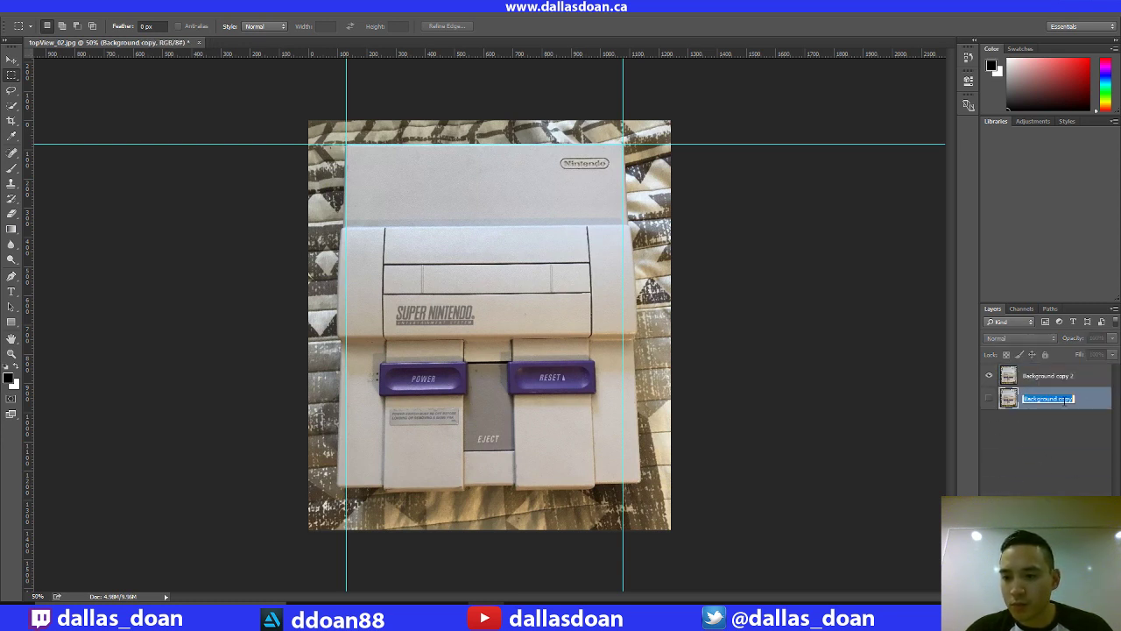
{"action": "type", "text": "OG"}
{"action": "key", "text": "Return"}
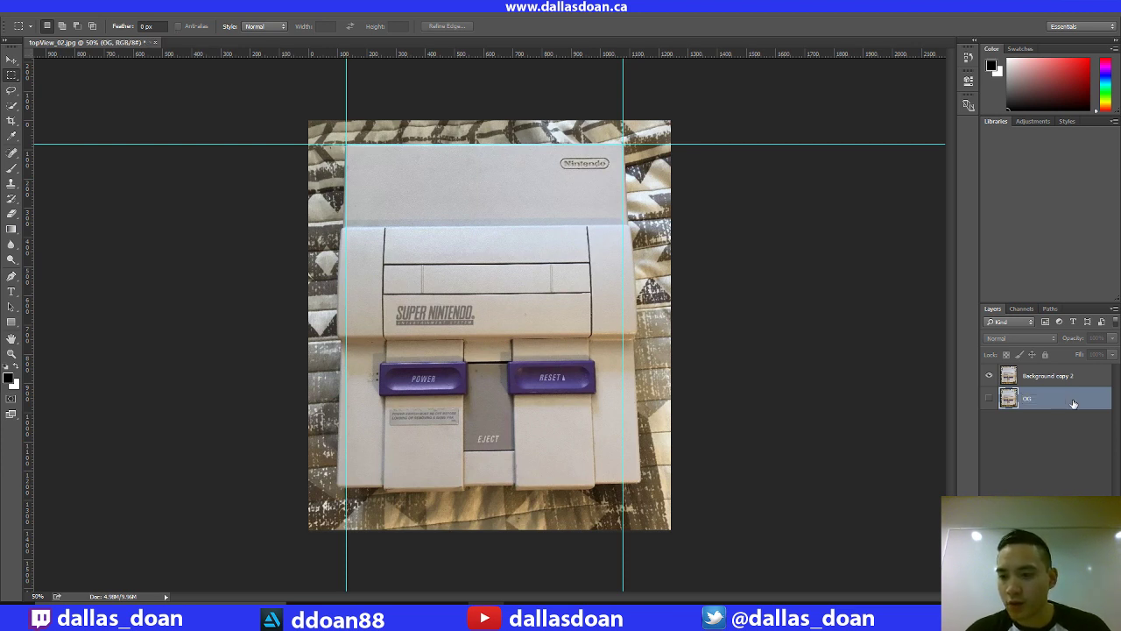
Rotate the visible upper photo layer by about 0.40° clockwise to straighten the console against the guides
{"action": "left_click", "coordinate": [1047, 376]}
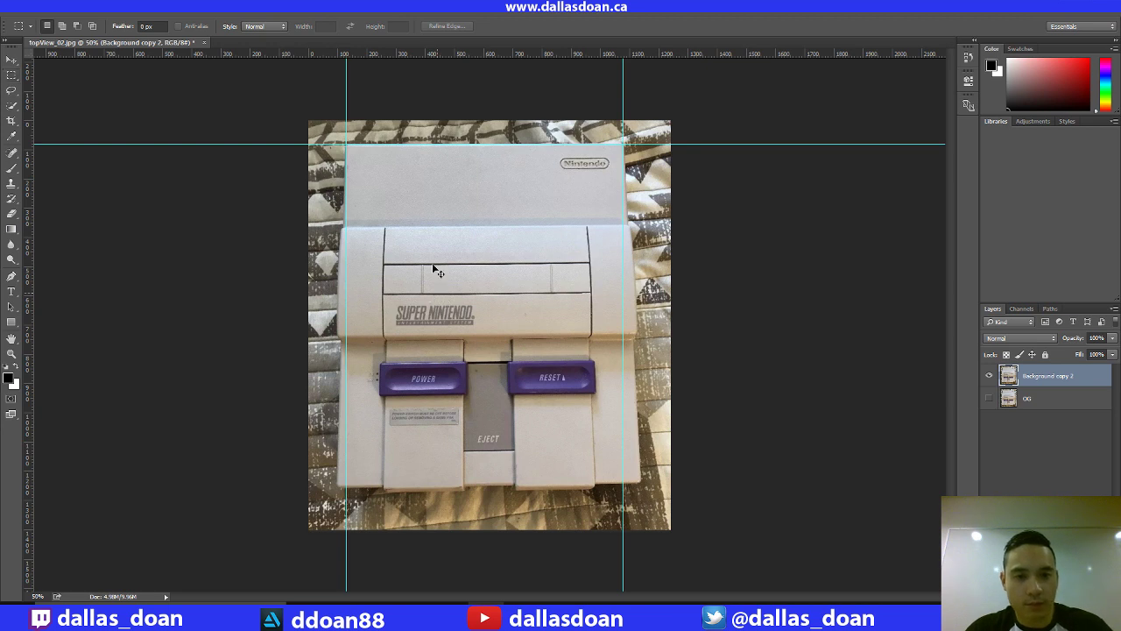
{"action": "key", "text": "ctrl+t"}
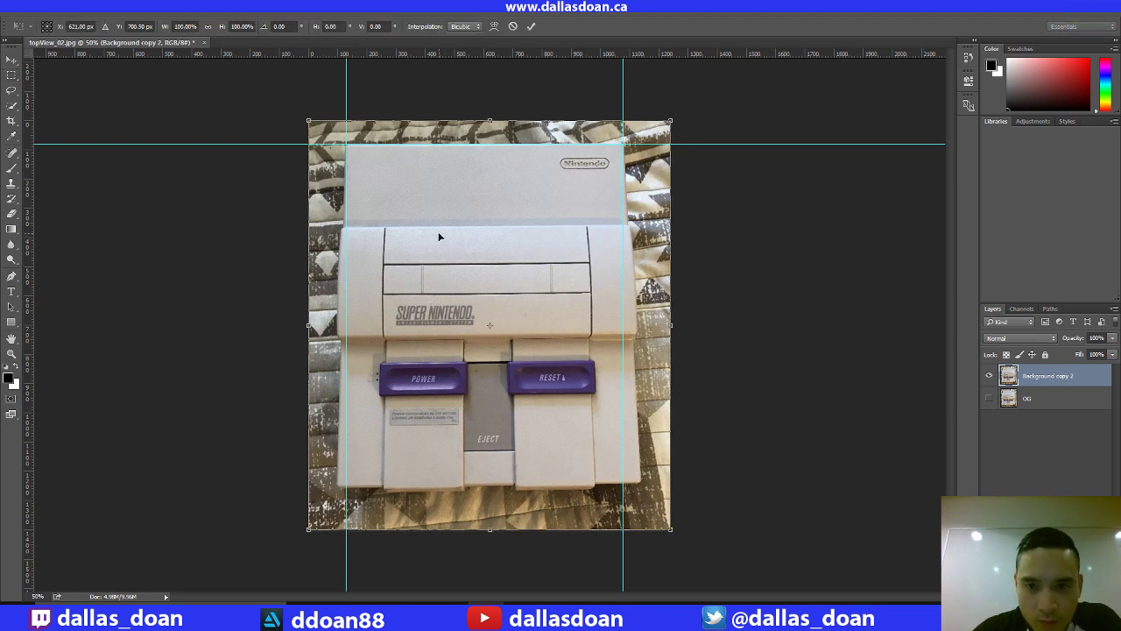
{"action": "left_click_drag", "start_coordinate": [703, 111], "coordinate": [702, 116]}
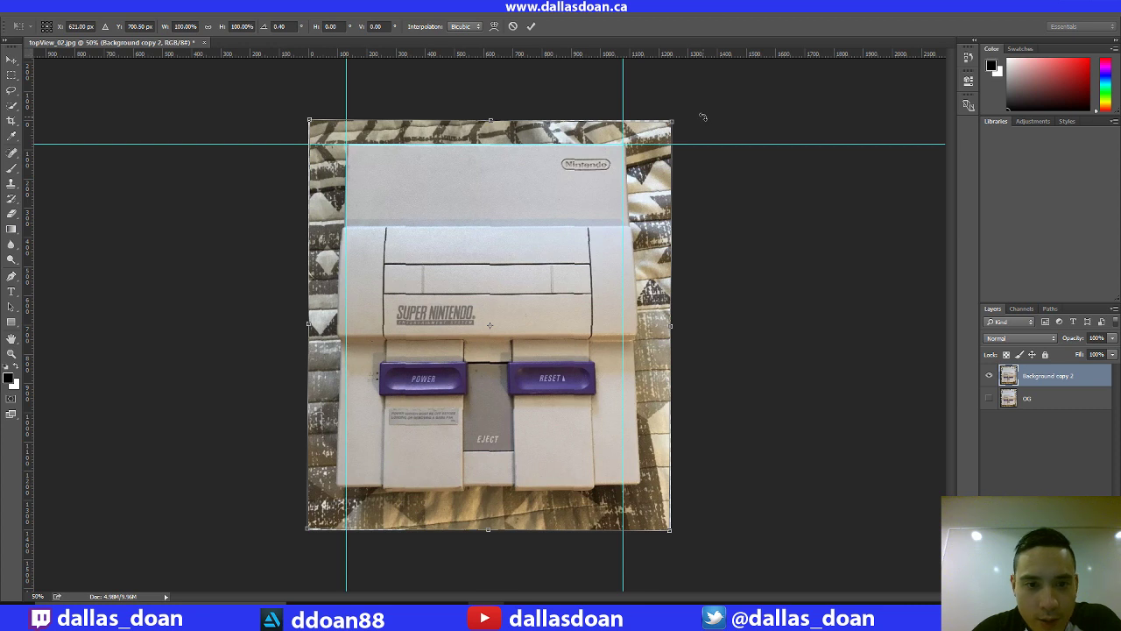
{"action": "key", "text": "Return"}
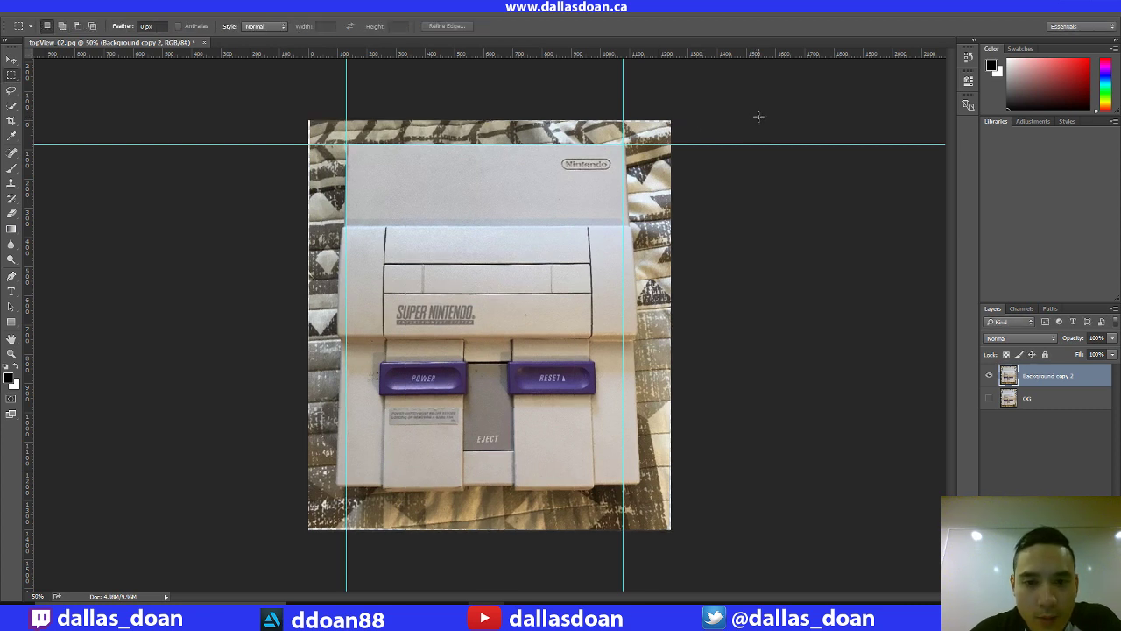
{"action": "key", "text": "ctrl+t"}
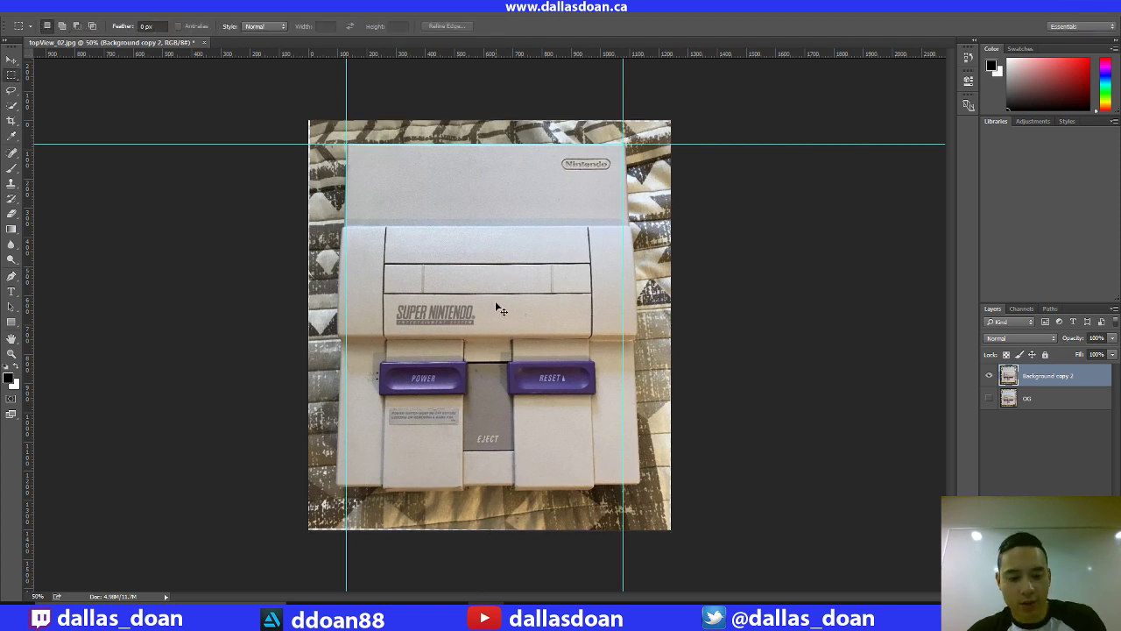
{"action": "key", "text": "Return"}
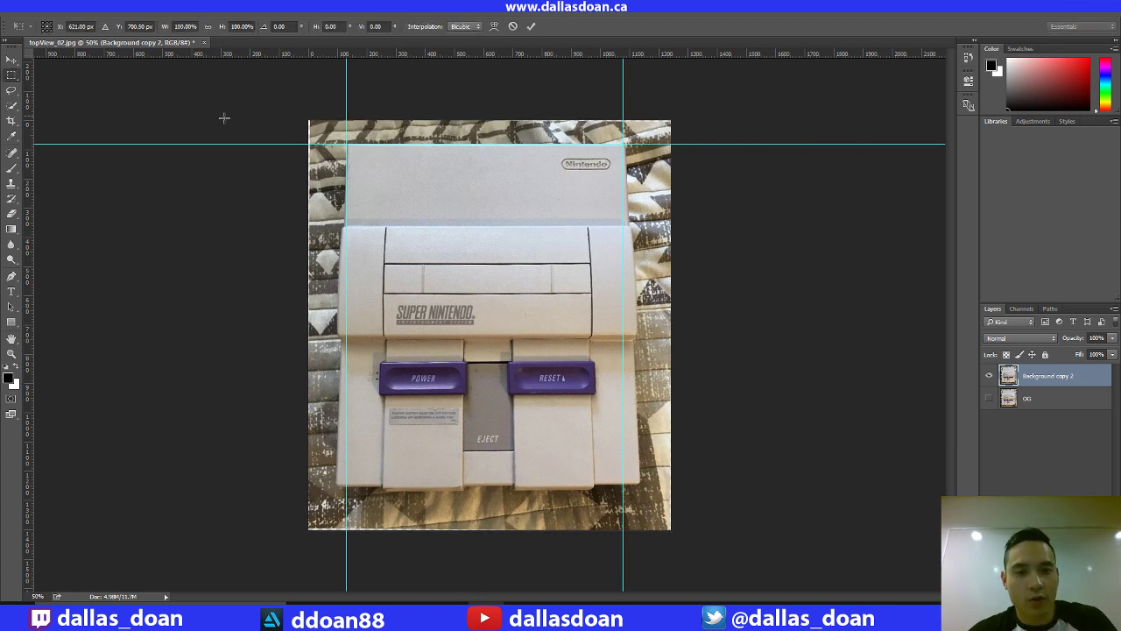
{"action": "left_click", "coordinate": [88, 10]}
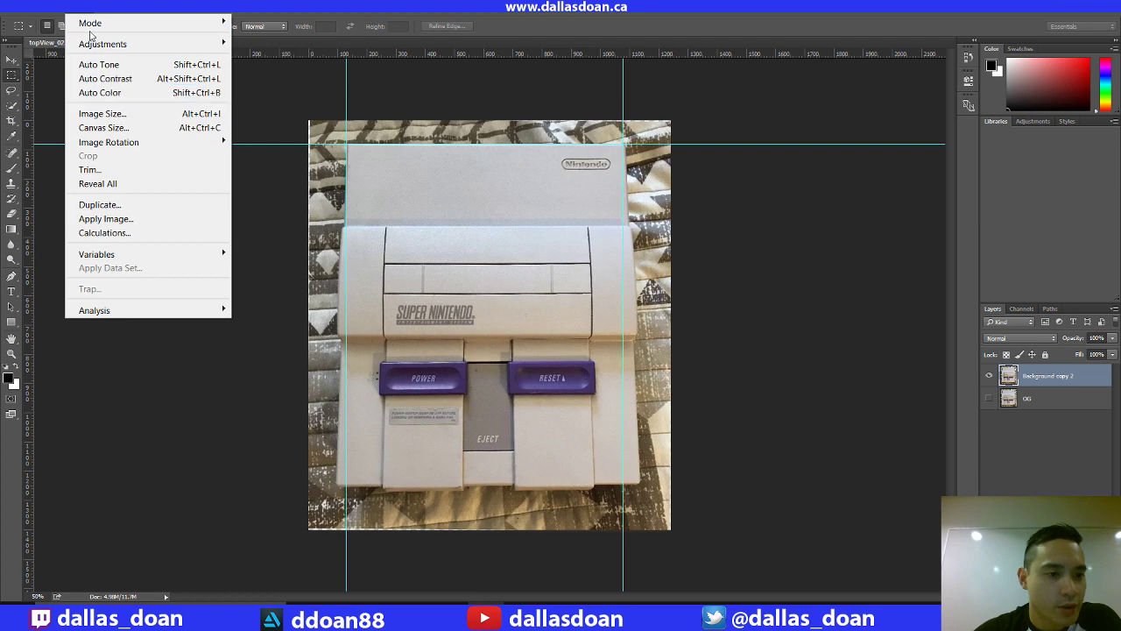
{"action": "mouse_move", "coordinate": [107, 15]}
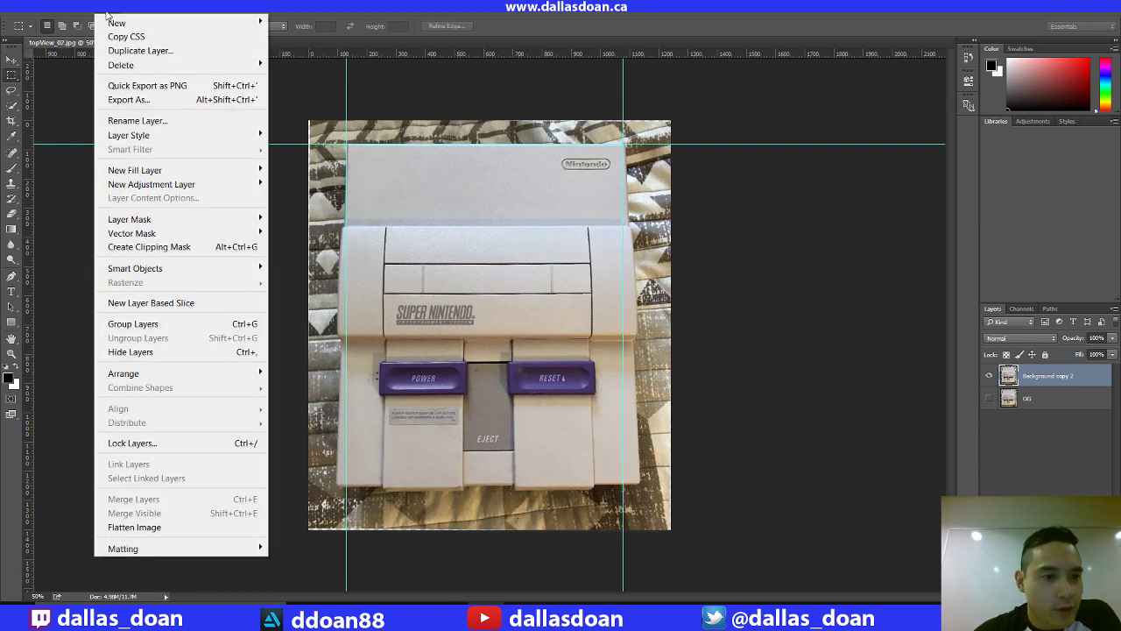
{"action": "mouse_move", "coordinate": [149, 14]}
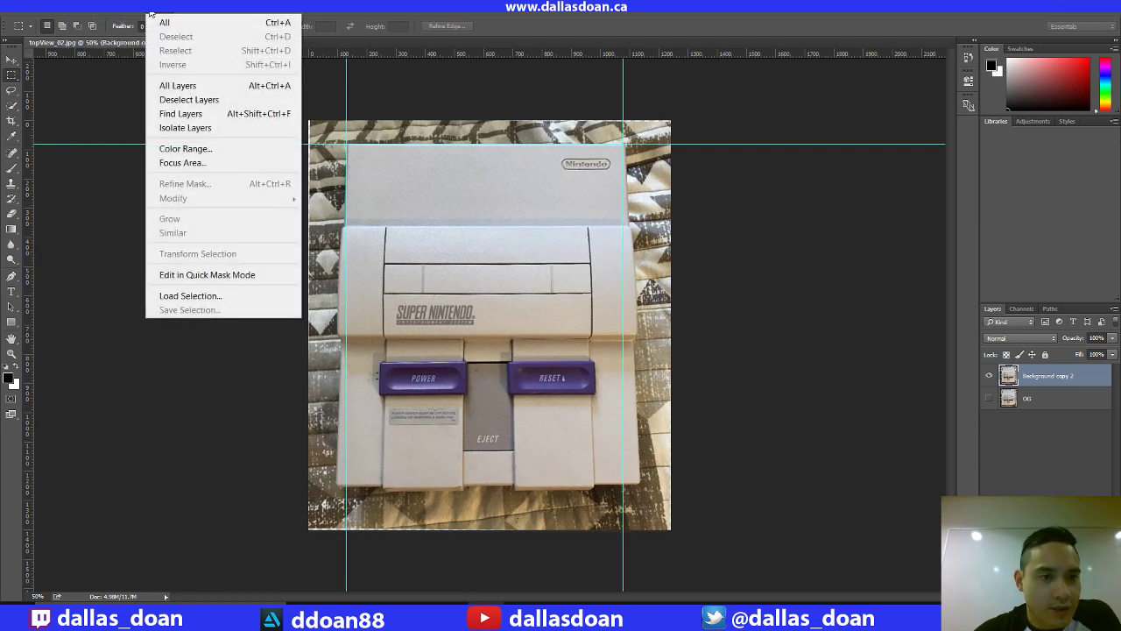
{"action": "left_click", "coordinate": [186, 12]}
{"action": "left_click", "coordinate": [187, 12]}
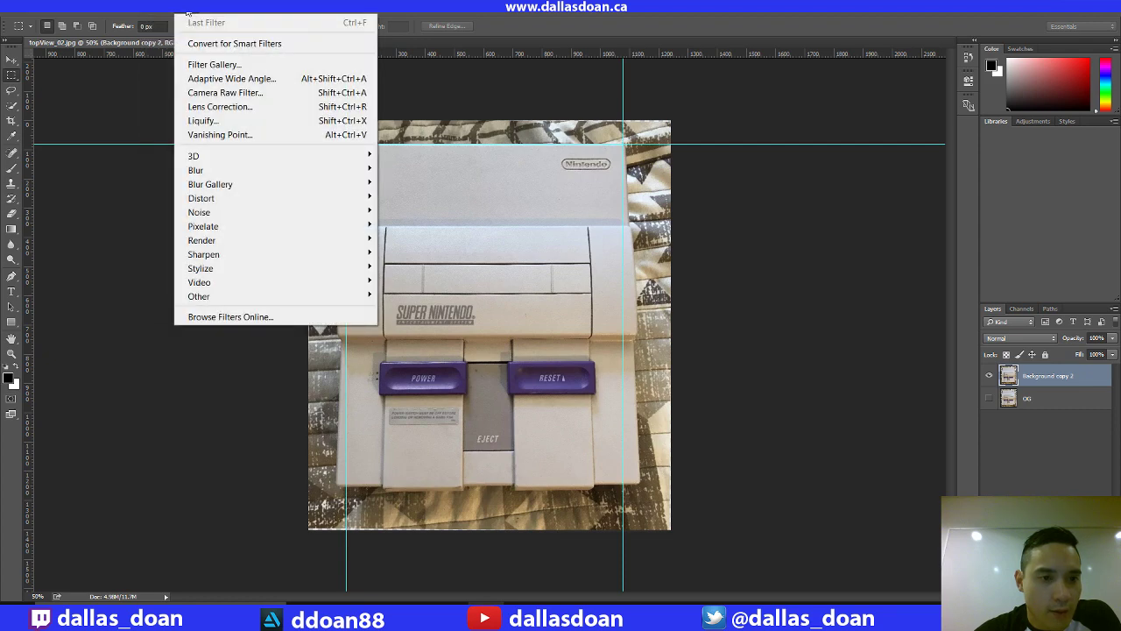
{"action": "mouse_move", "coordinate": [212, 11]}
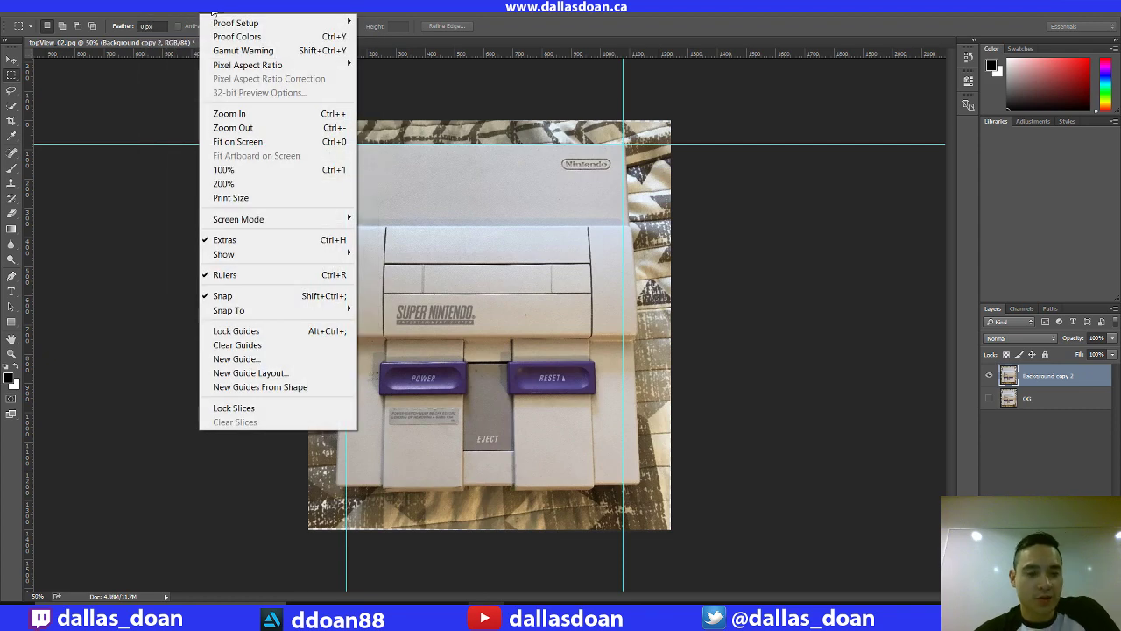
{"action": "mouse_move", "coordinate": [77, 12]}
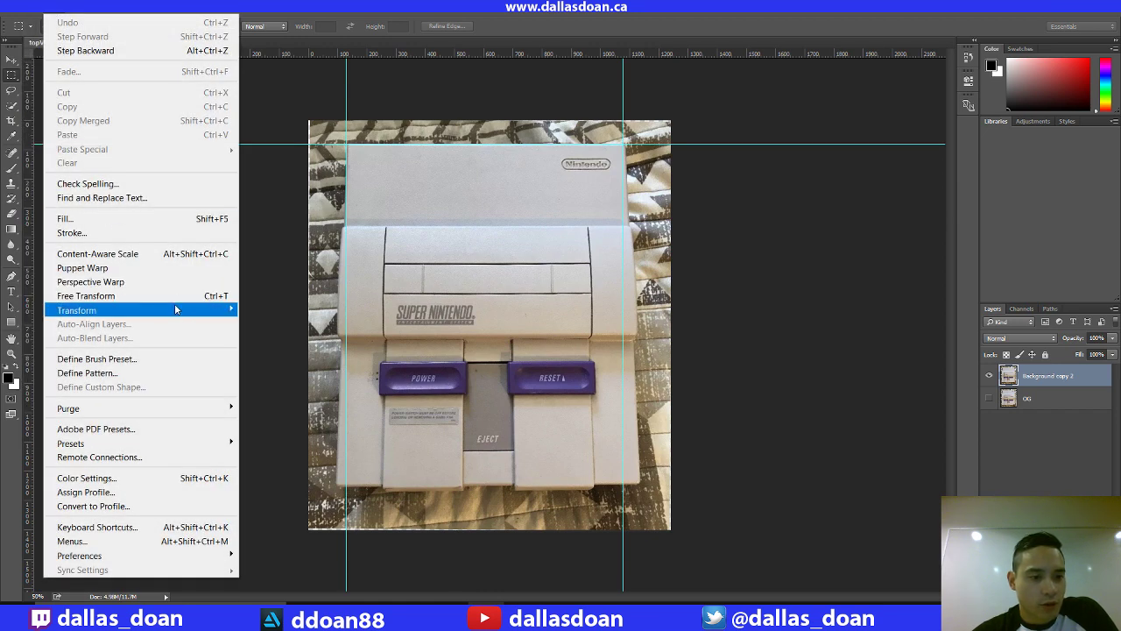
{"action": "left_click", "coordinate": [663, 27]}
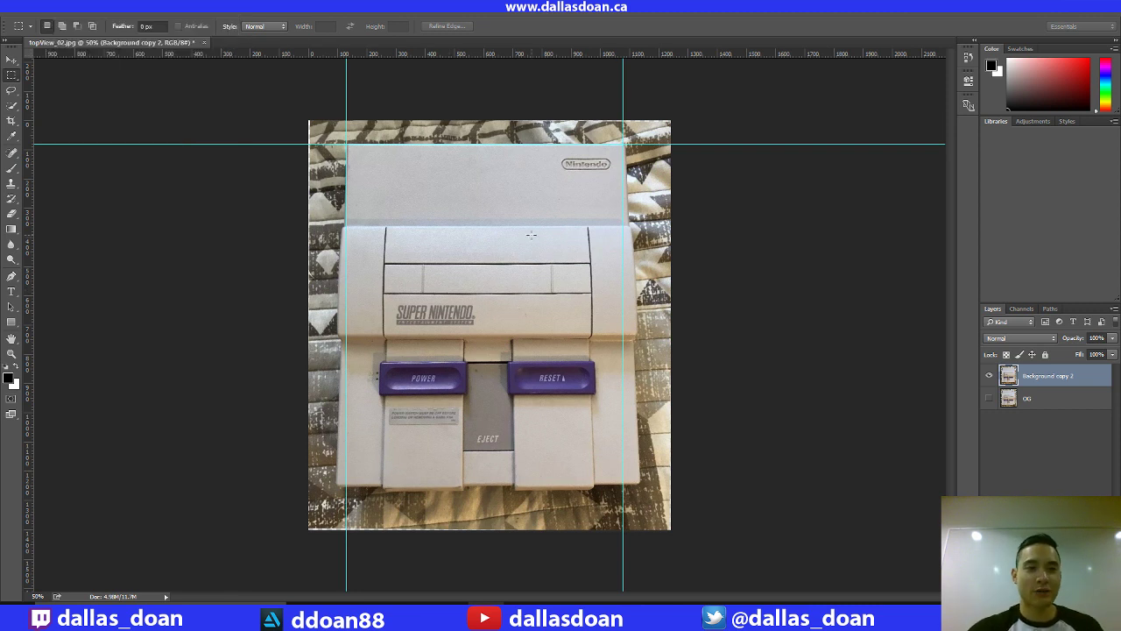
Apply a Perspective transform to the photo layer, narrowing its lower edge by about 1.8° per side to counter the console's taper
{"action": "key", "text": "ctrl+t"}
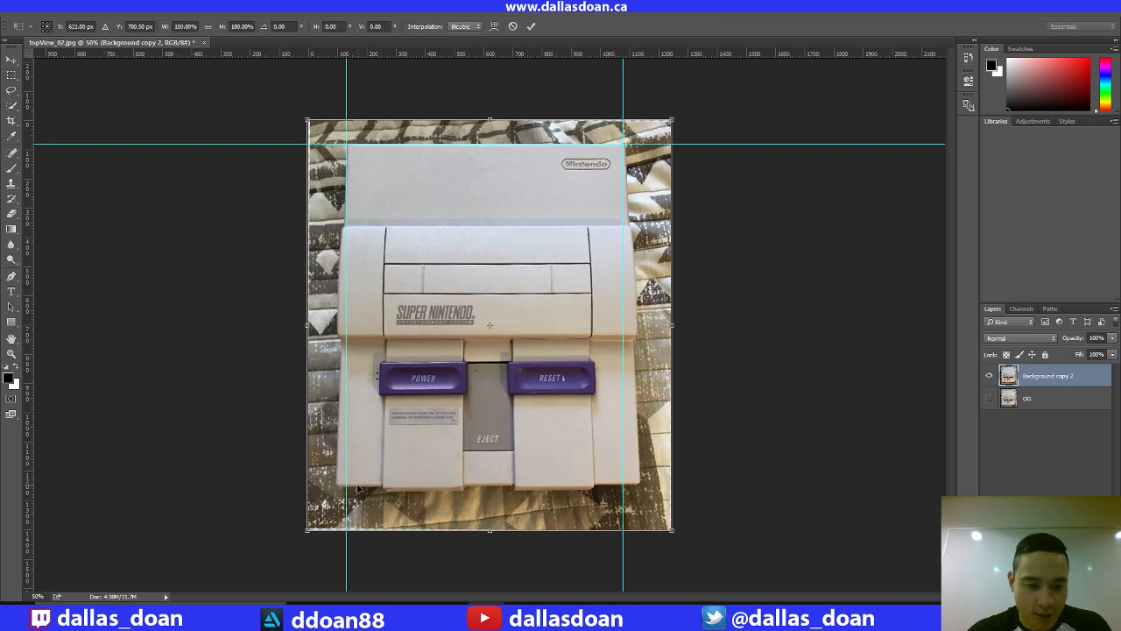
{"action": "right_click", "coordinate": [403, 421]}
{"action": "left_click", "coordinate": [433, 307]}
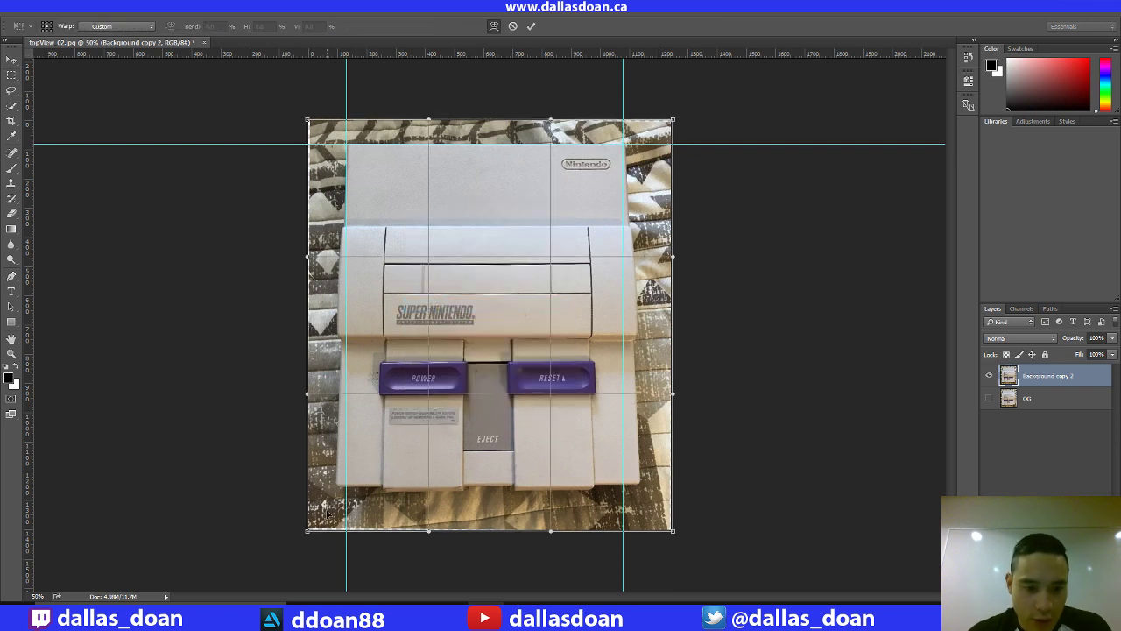
{"action": "right_click", "coordinate": [456, 398]}
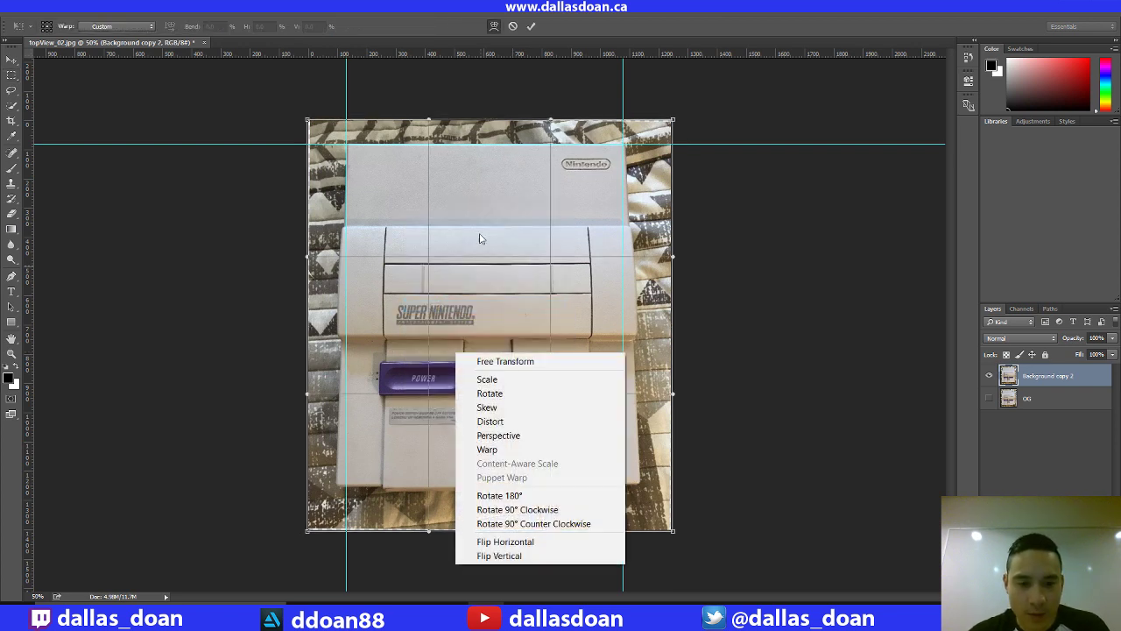
{"action": "left_click", "coordinate": [508, 424]}
{"action": "left_click_drag", "start_coordinate": [307, 536], "coordinate": [320, 532]}
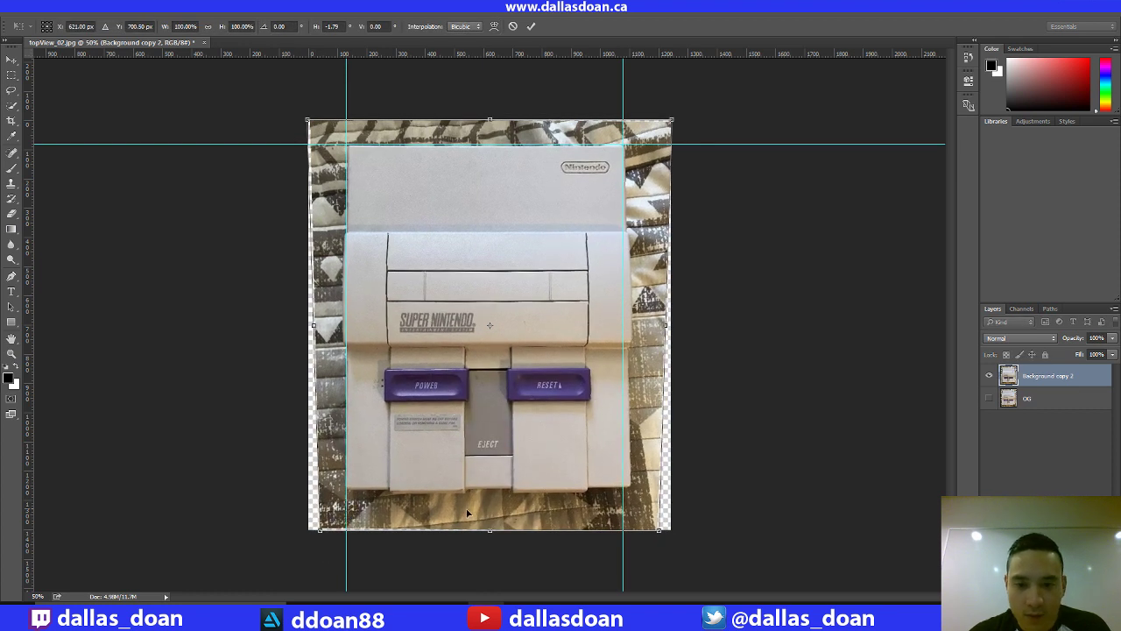
Refine the perspective taper to about -2.60° so the console's sides run parallel to the vertical guides, and apply the transform
{"action": "left_click_drag", "start_coordinate": [658, 533], "coordinate": [651, 533]}
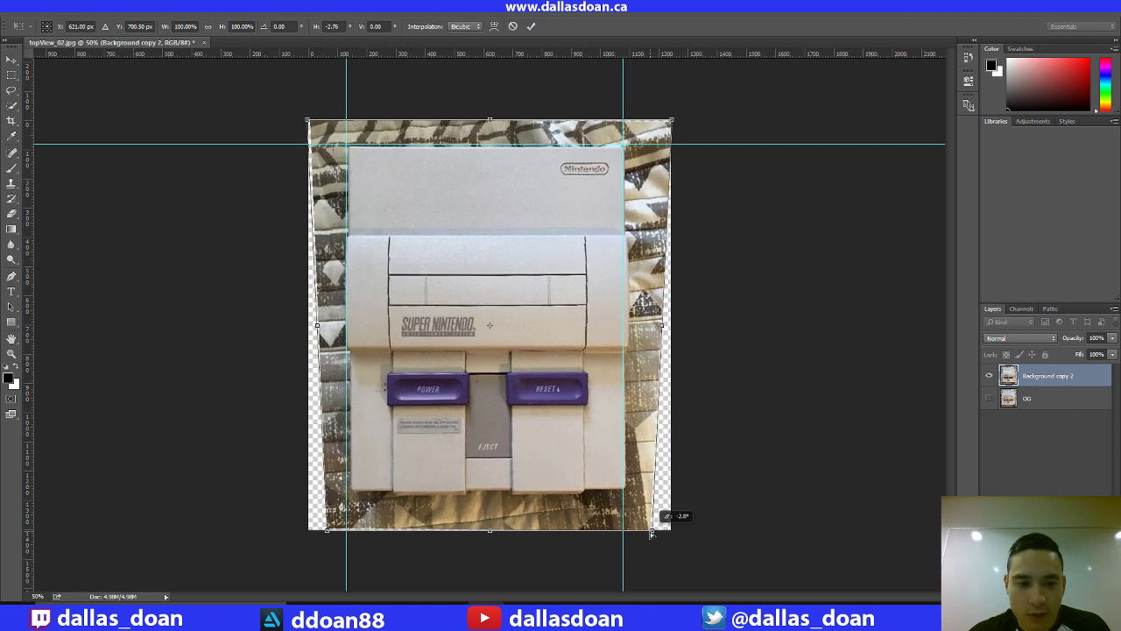
{"action": "left_click_drag", "start_coordinate": [651, 533], "coordinate": [653, 533]}
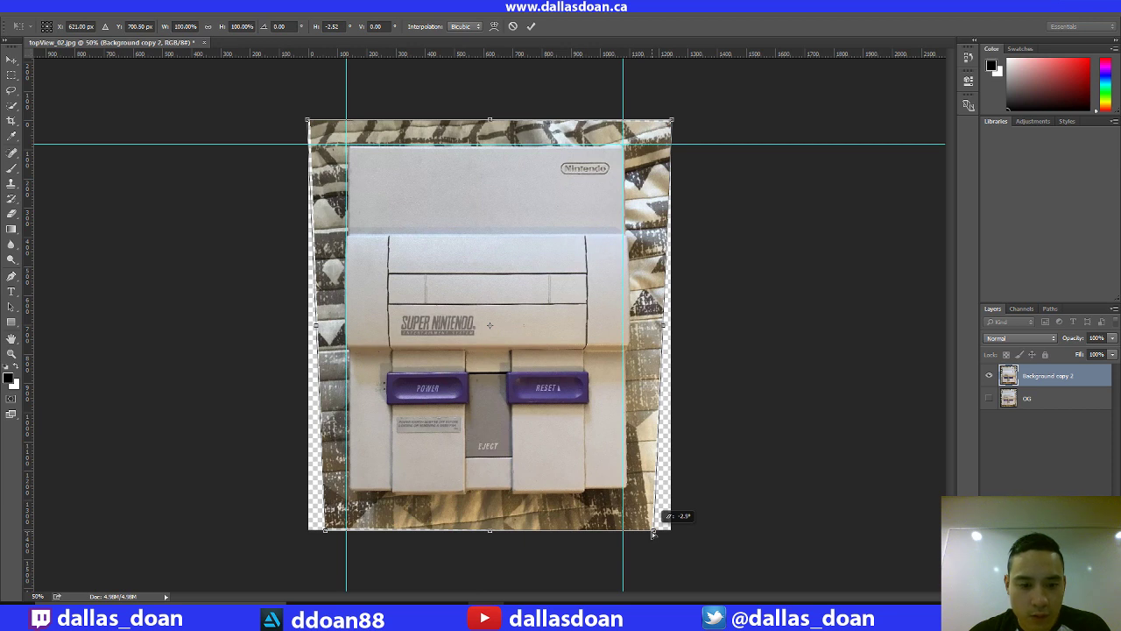
{"action": "left_click_drag", "start_coordinate": [652, 533], "coordinate": [653, 531]}
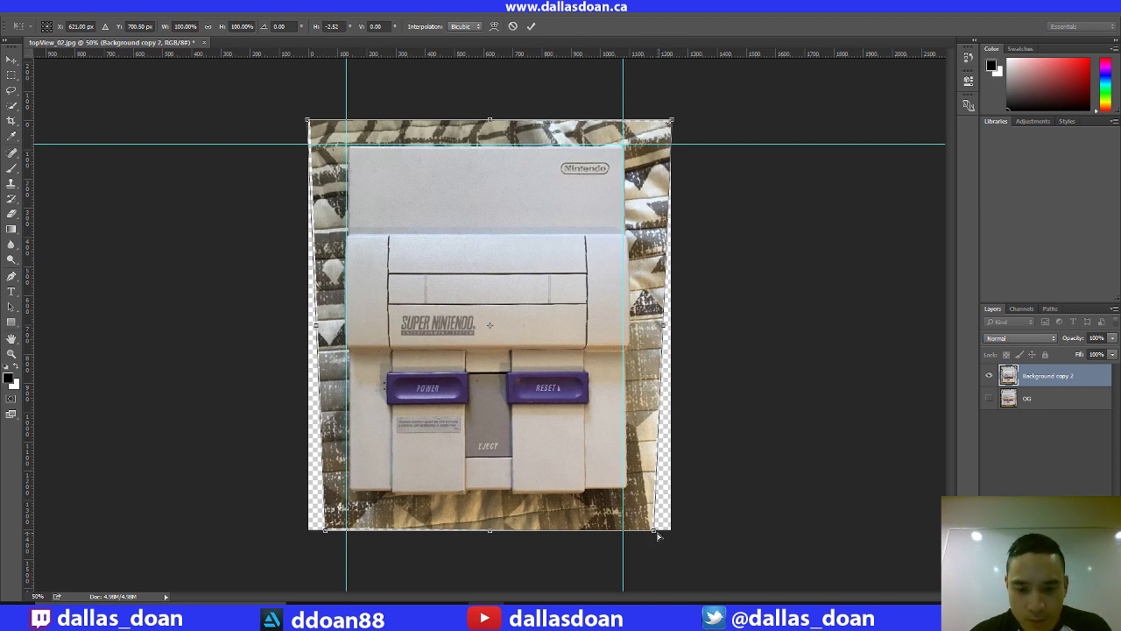
{"action": "left_click_drag", "start_coordinate": [655, 537], "coordinate": [659, 535]}
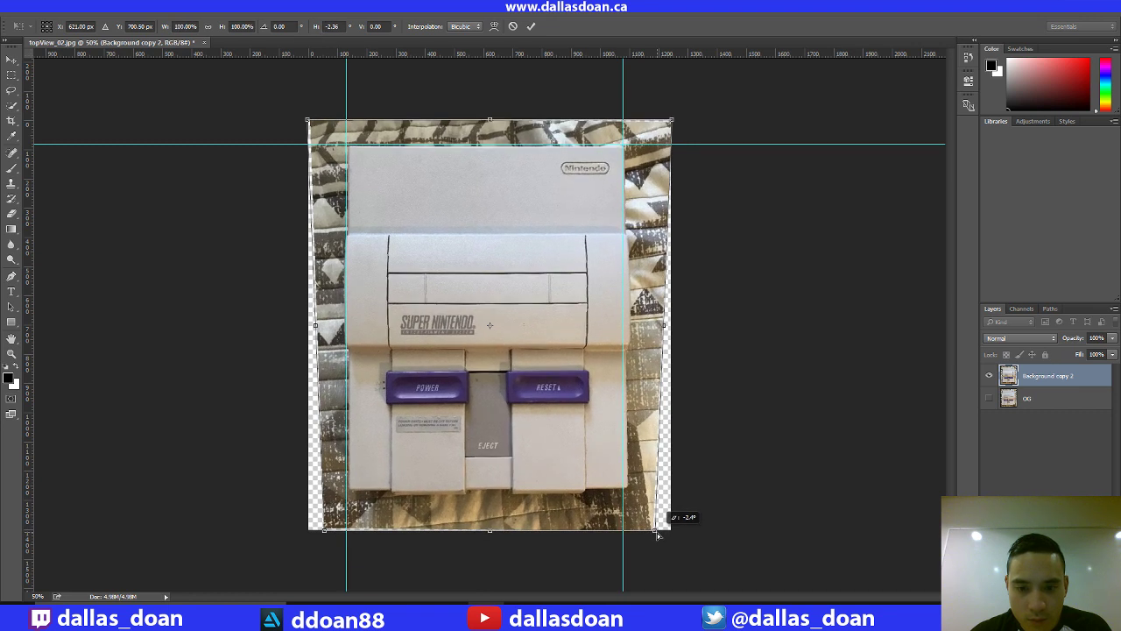
{"action": "left_click_drag", "start_coordinate": [654, 533], "coordinate": [653, 530]}
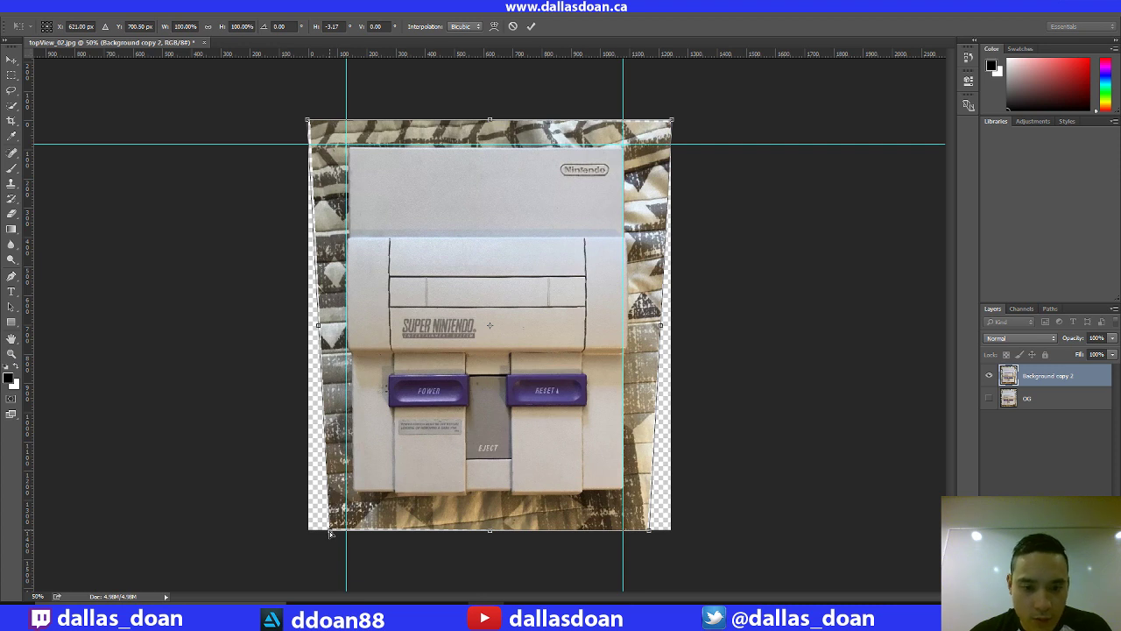
{"action": "left_click_drag", "start_coordinate": [330, 533], "coordinate": [329, 533]}
{"action": "key", "text": "ctrl+z"}
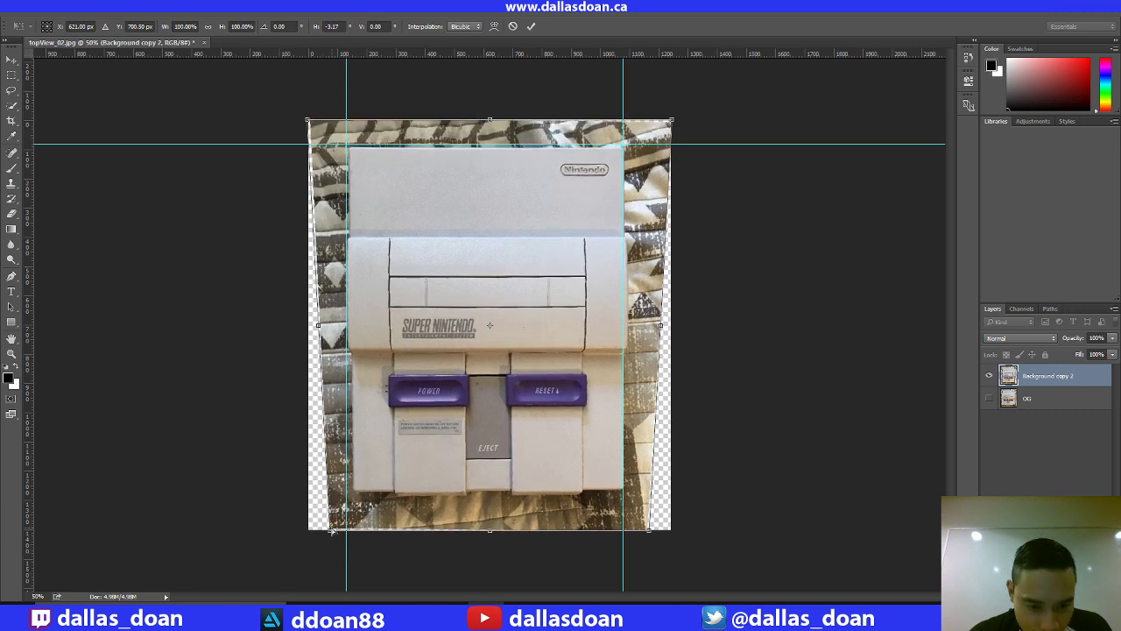
{"action": "left_click_drag", "start_coordinate": [329, 534], "coordinate": [326, 536]}
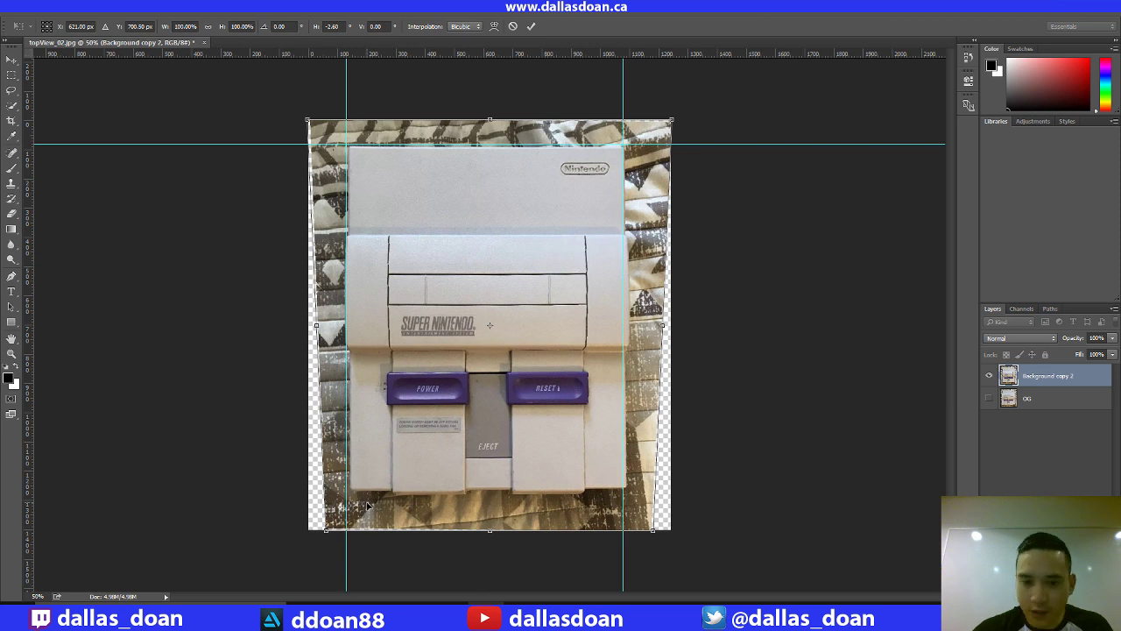
{"action": "key", "text": "Return"}
Skew the photo layer's lower-right corner slightly inward, about -0.49°, to align the console's right edge with the guide
{"action": "key", "text": "ctrl+t"}
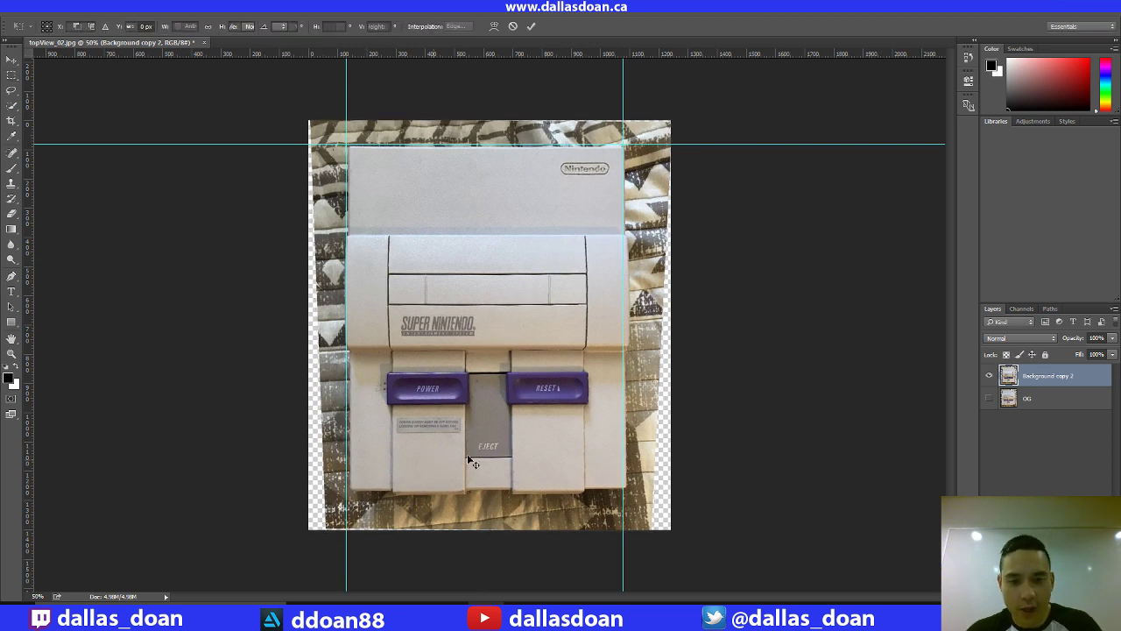
{"action": "right_click", "coordinate": [542, 424]}
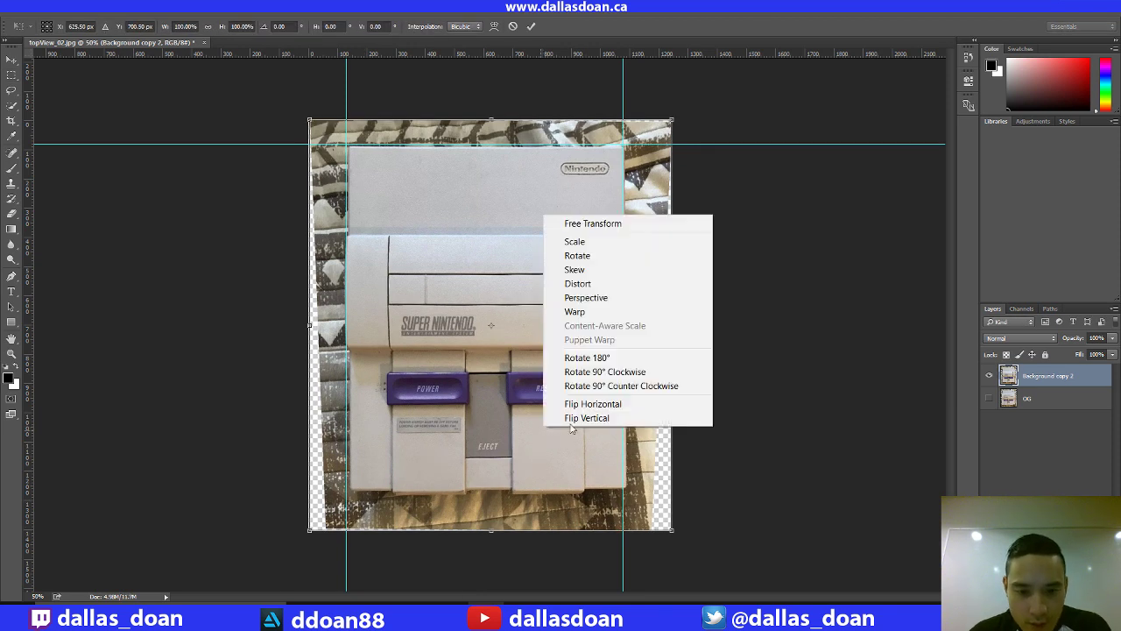
{"action": "left_click", "coordinate": [595, 269]}
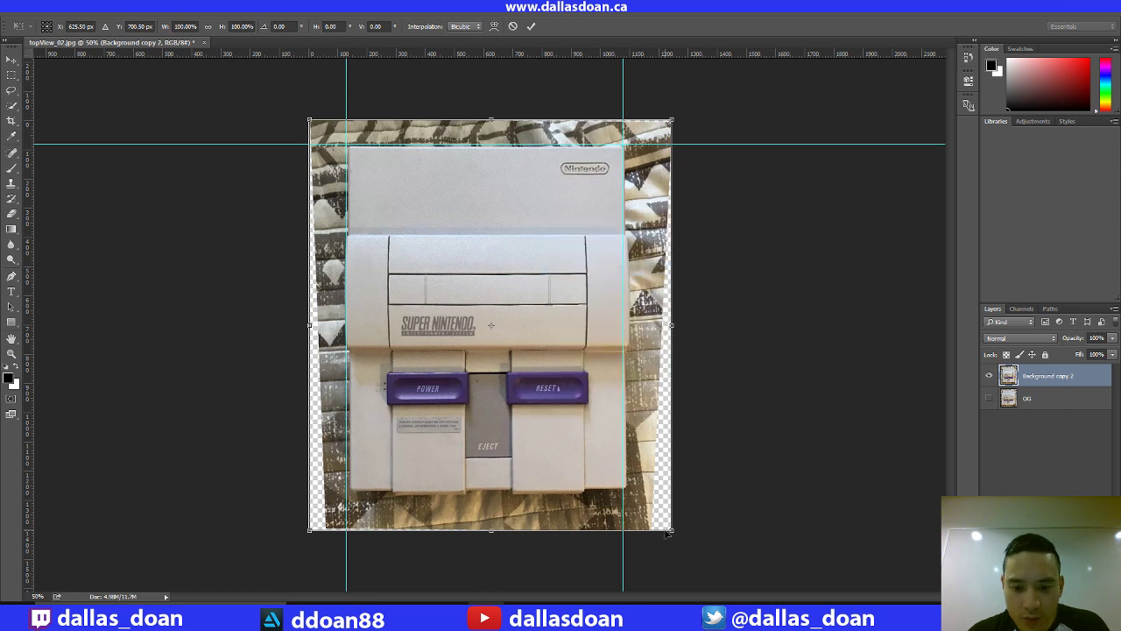
{"action": "left_click_drag", "start_coordinate": [672, 534], "coordinate": [669, 537]}
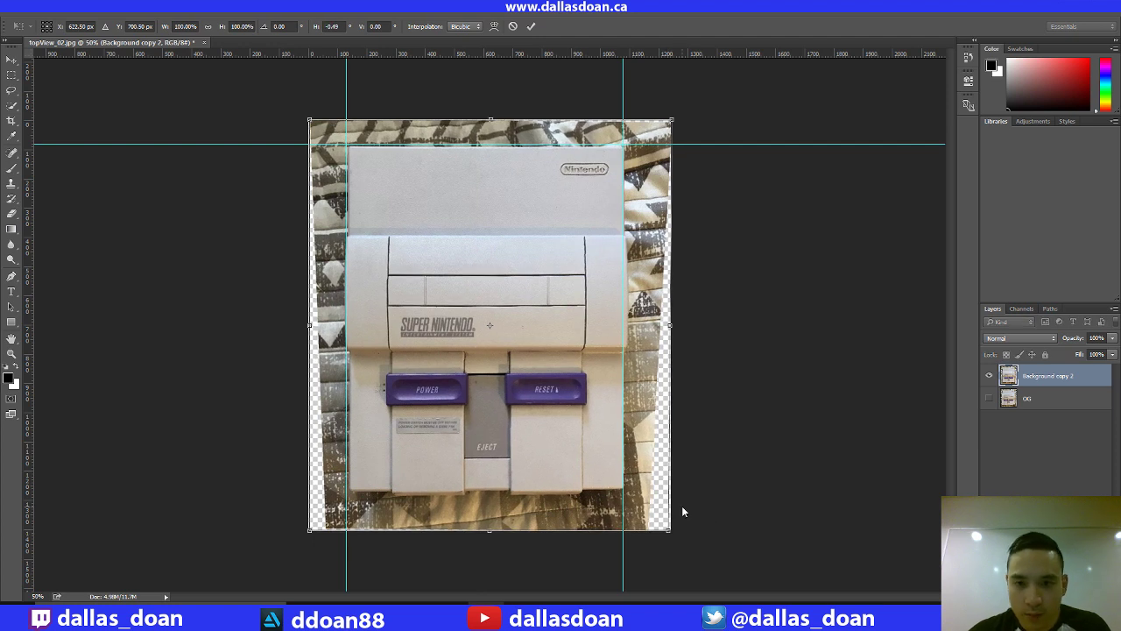
{"action": "key", "text": "Return"}
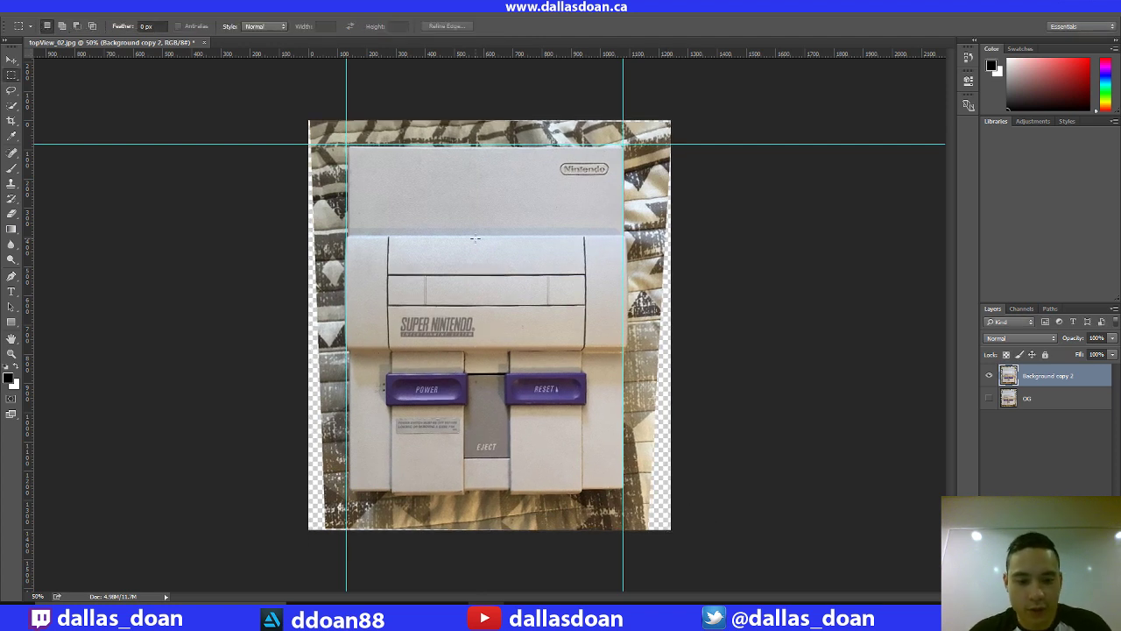
Nudge the photo layer up by about 8 px so the console's top edge meets the horizontal guide
{"action": "key", "text": "v"}
{"action": "key", "text": "Up"}
{"action": "key", "text": "Up"}
{"action": "key", "text": "Up"}
{"action": "key", "text": "Up"}
{"action": "key", "text": "Up"}
{"action": "key", "text": "Up"}
{"action": "key", "text": "Up"}
{"action": "key", "text": "Up"}
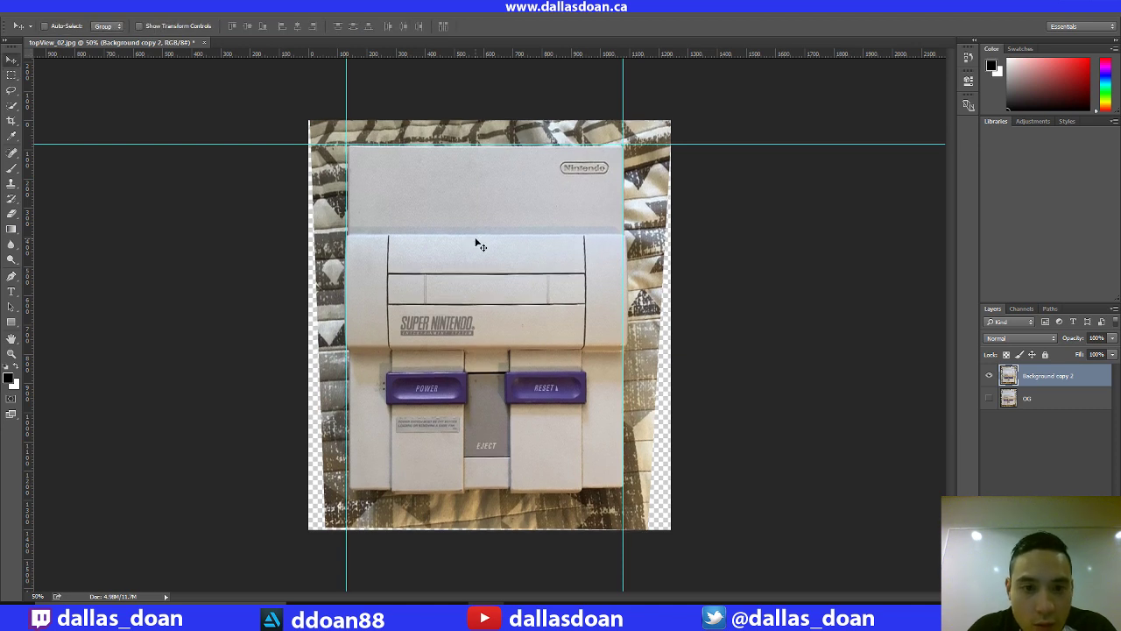
{"action": "key", "text": "Down"}
{"action": "key", "text": "Down"}
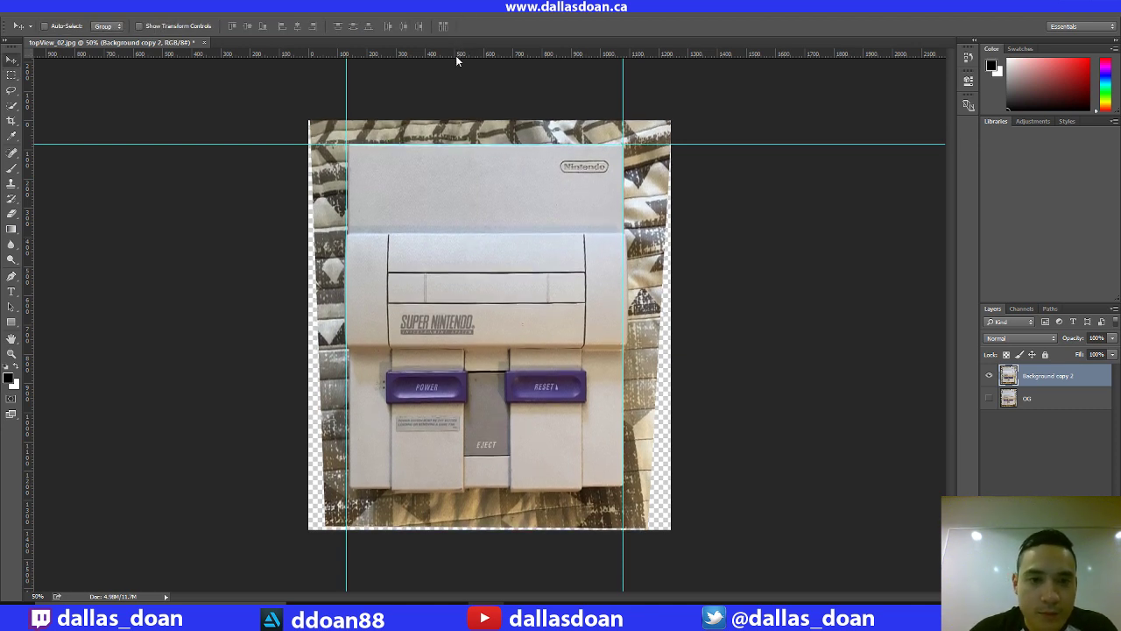
Add a horizontal guide along the console's lower edge and skew the photo layer's lower-left corner outward by about -0.57°
{"action": "left_click_drag", "start_coordinate": [456, 56], "coordinate": [426, 489]}
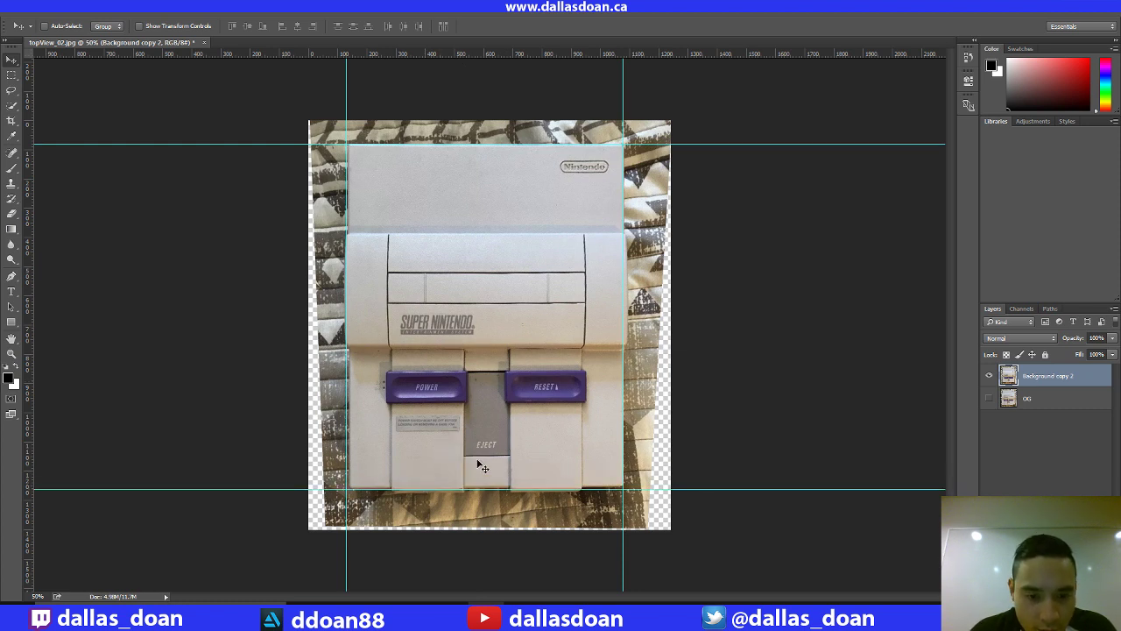
{"action": "left_click_drag", "start_coordinate": [443, 491], "coordinate": [444, 487]}
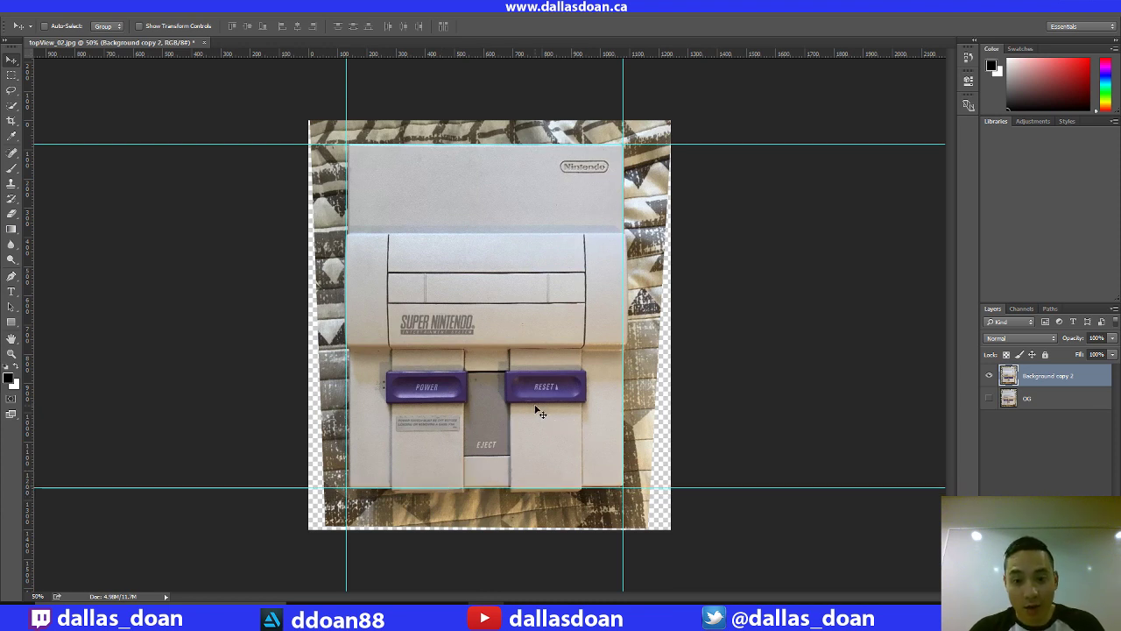
{"action": "key", "text": "ctrl"}
{"action": "key", "text": "ctrl+t"}
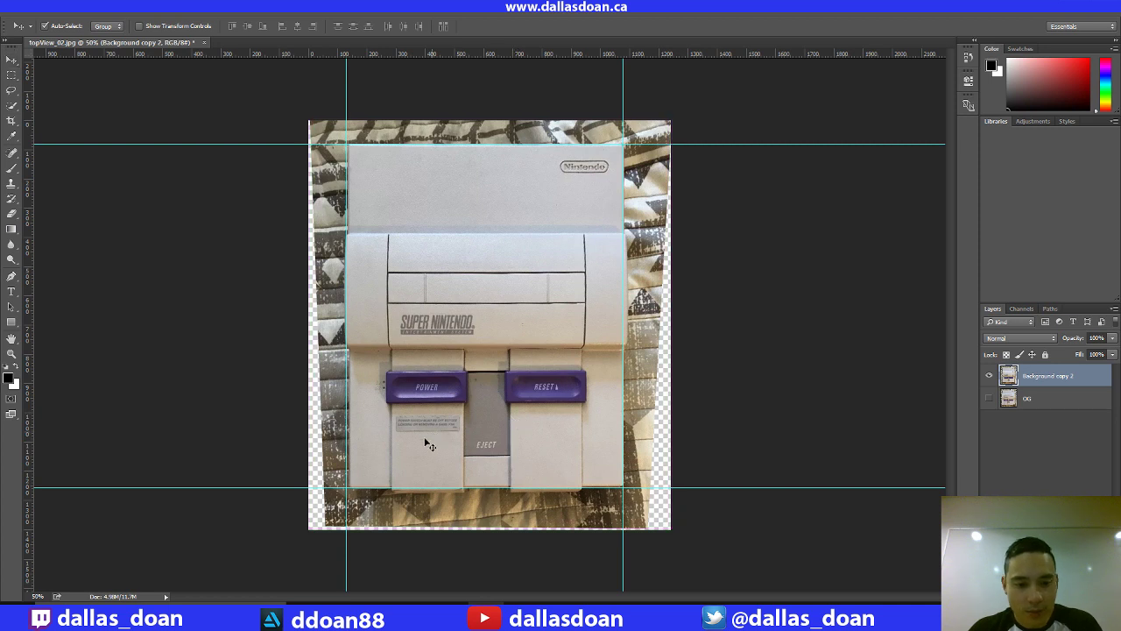
{"action": "right_click", "coordinate": [406, 403]}
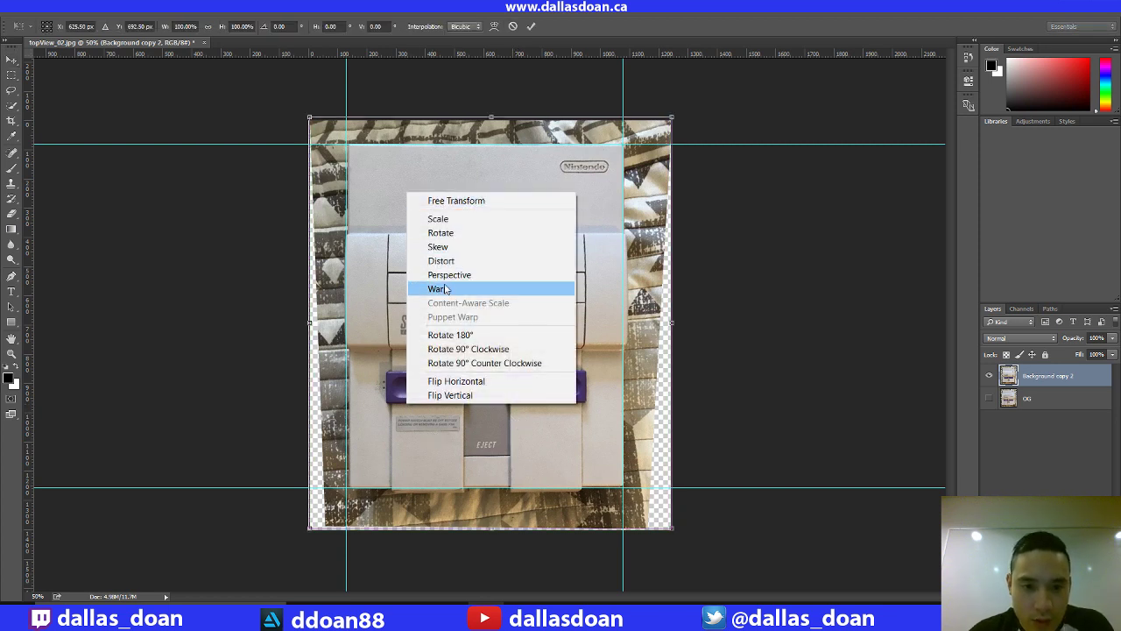
{"action": "left_click", "coordinate": [454, 248]}
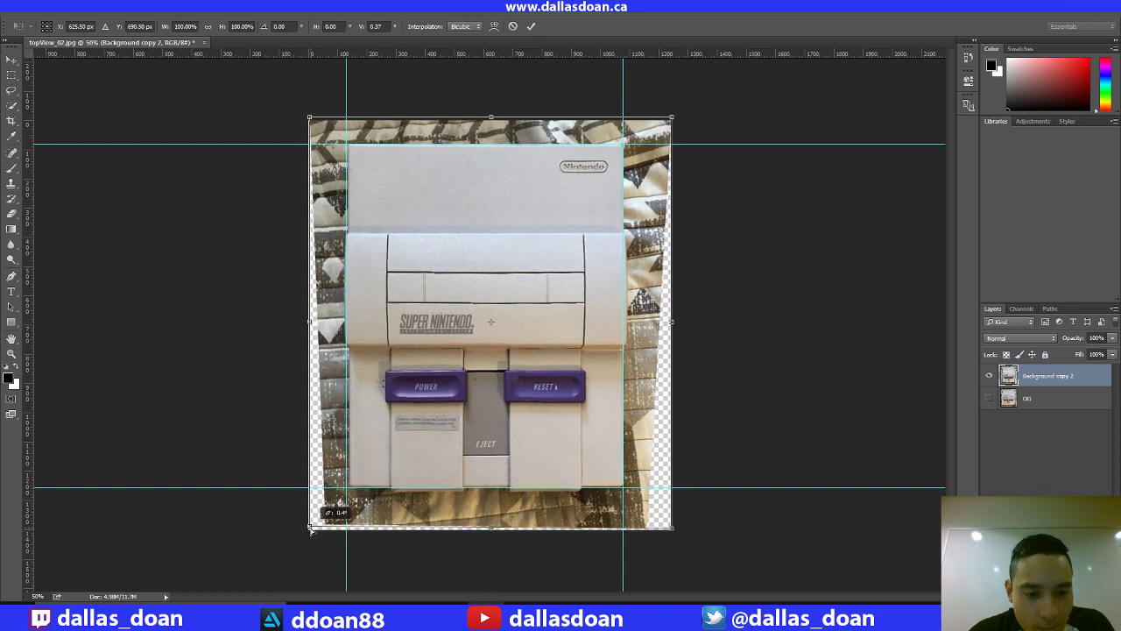
{"action": "left_click_drag", "start_coordinate": [310, 530], "coordinate": [307, 530]}
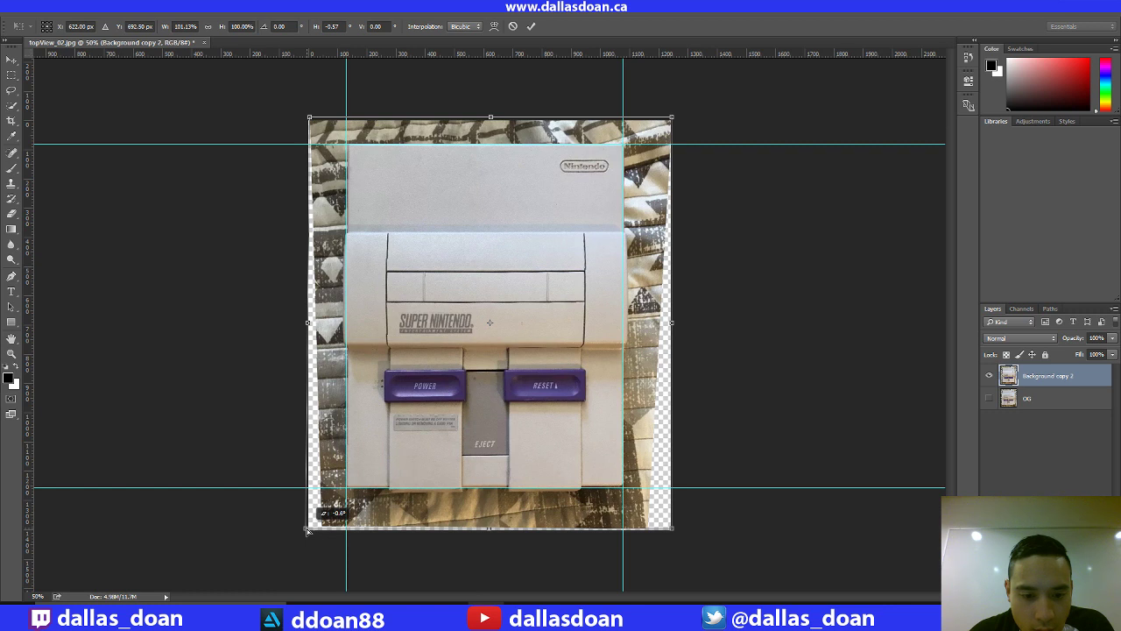
{"action": "left_click_drag", "start_coordinate": [307, 530], "coordinate": [308, 525]}
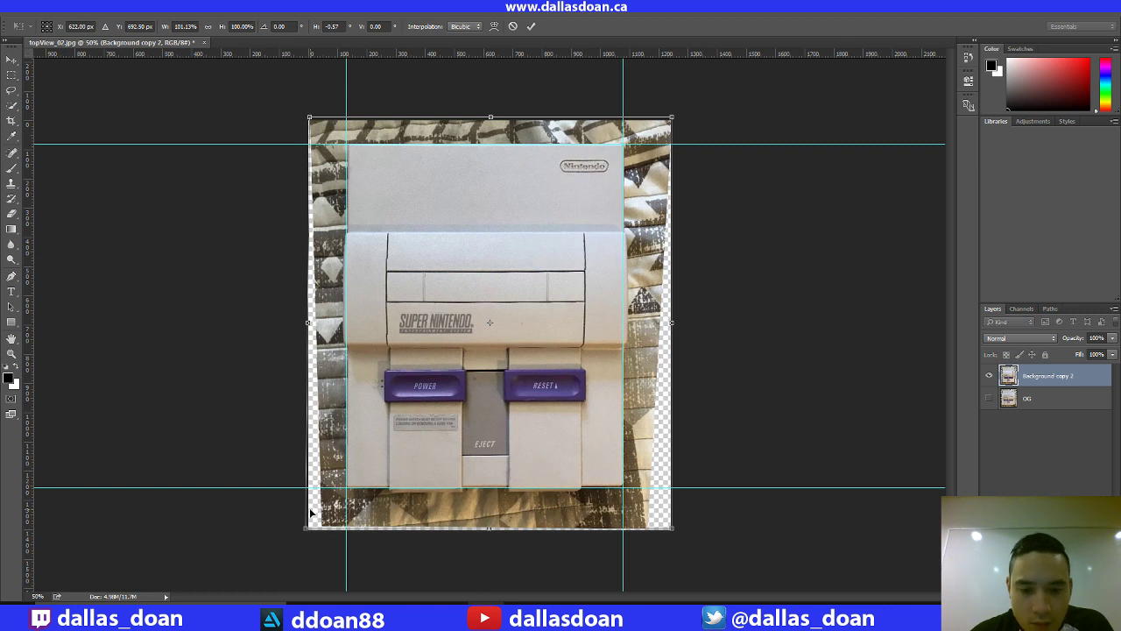
{"action": "key", "text": "Return"}
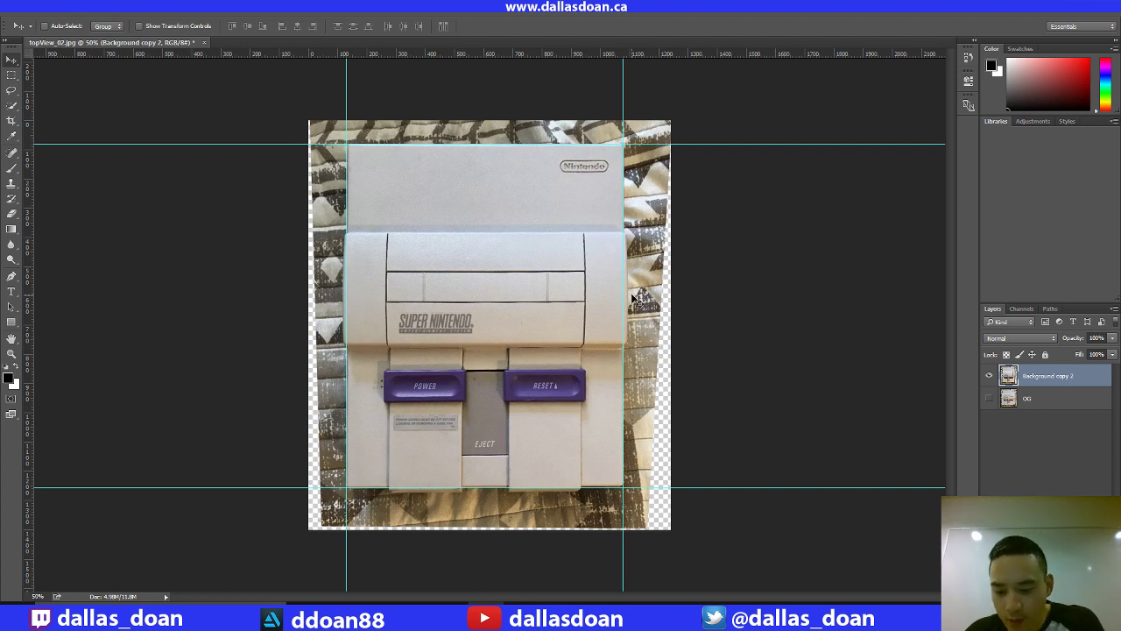
{"action": "key", "text": "ctrl+plus"}
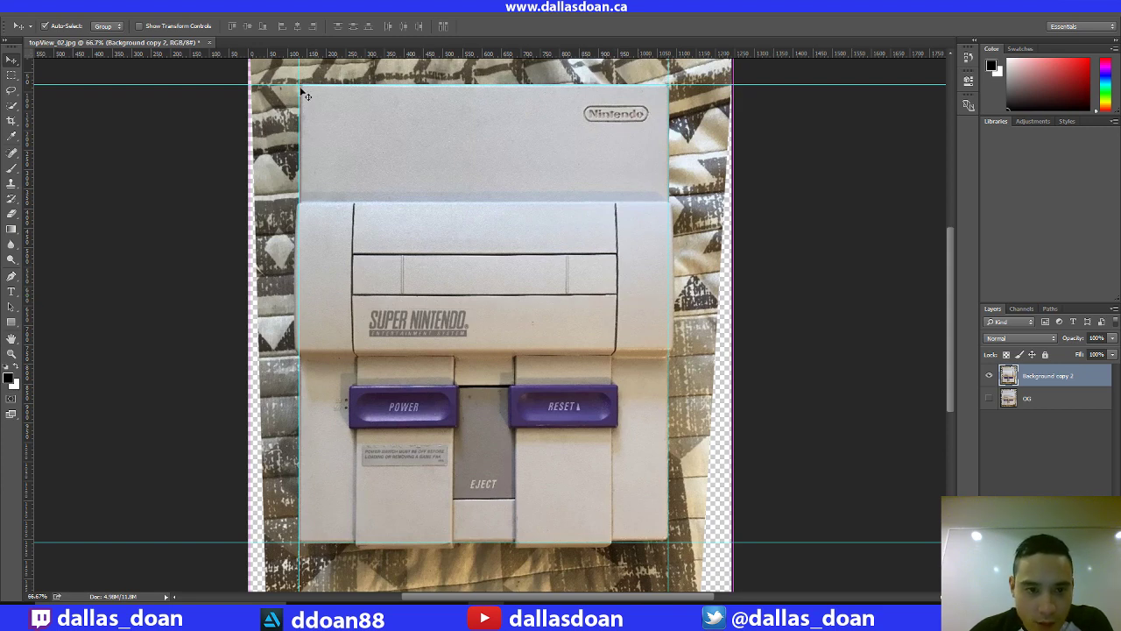
{"action": "key", "text": "ctrl+minus"}
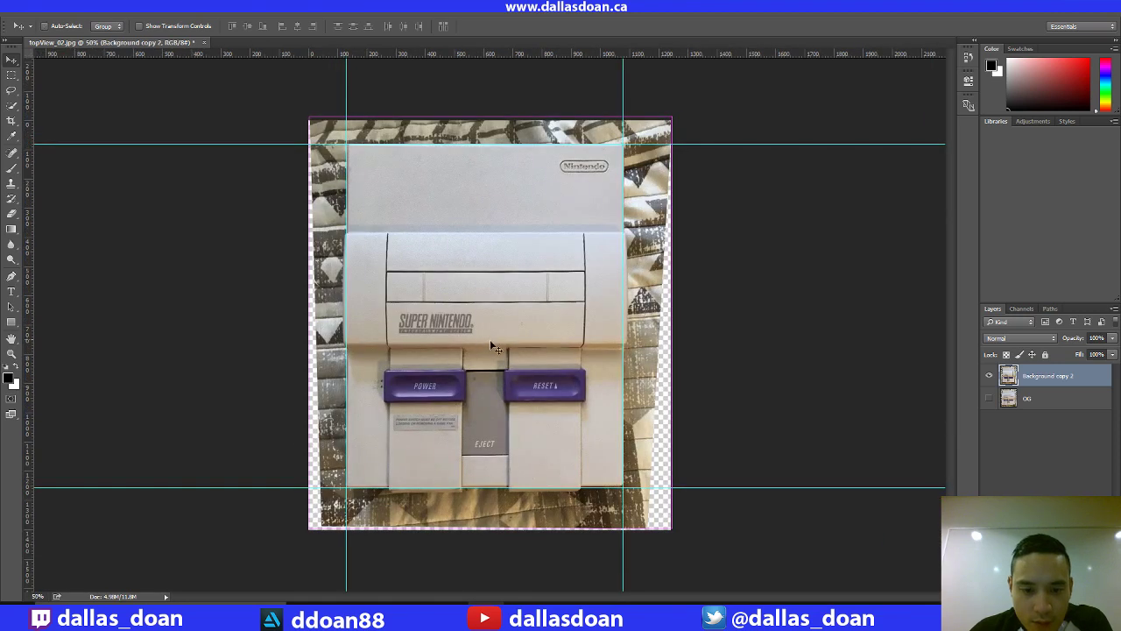
{"action": "key", "text": "m"}
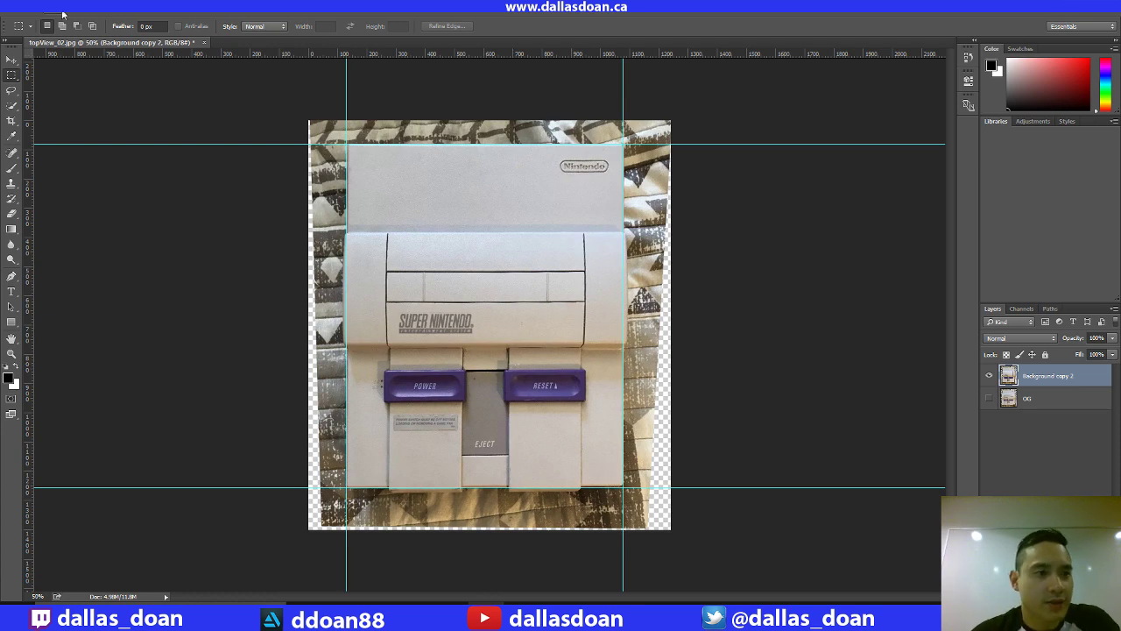
{"action": "left_click", "coordinate": [34, 17]}
{"action": "left_click", "coordinate": [122, 171]}
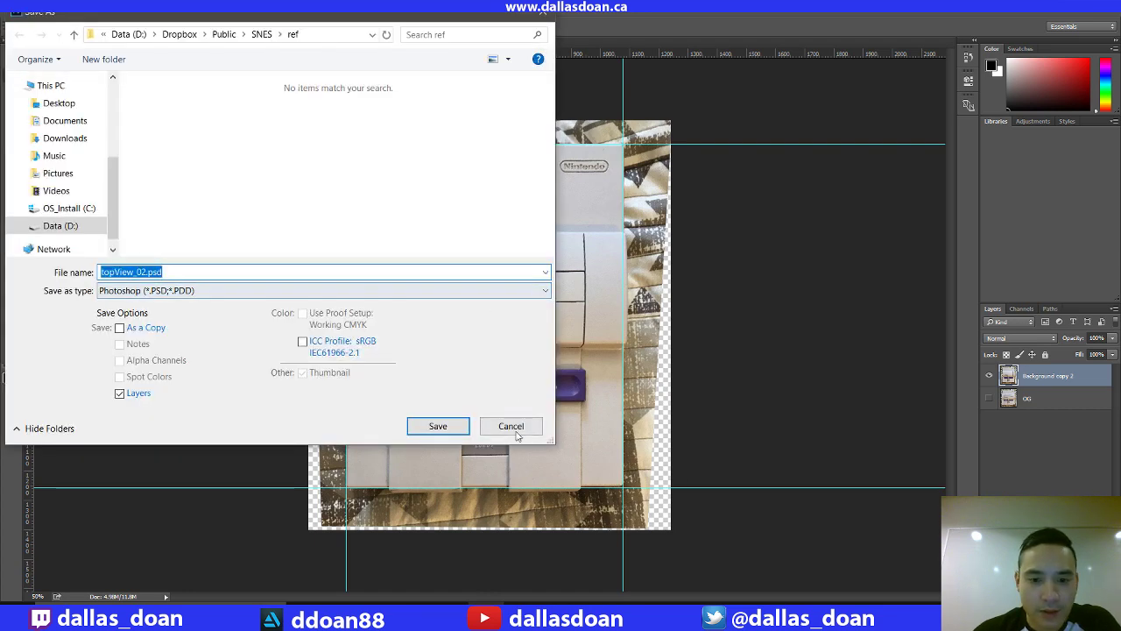
{"action": "left_click", "coordinate": [510, 427]}
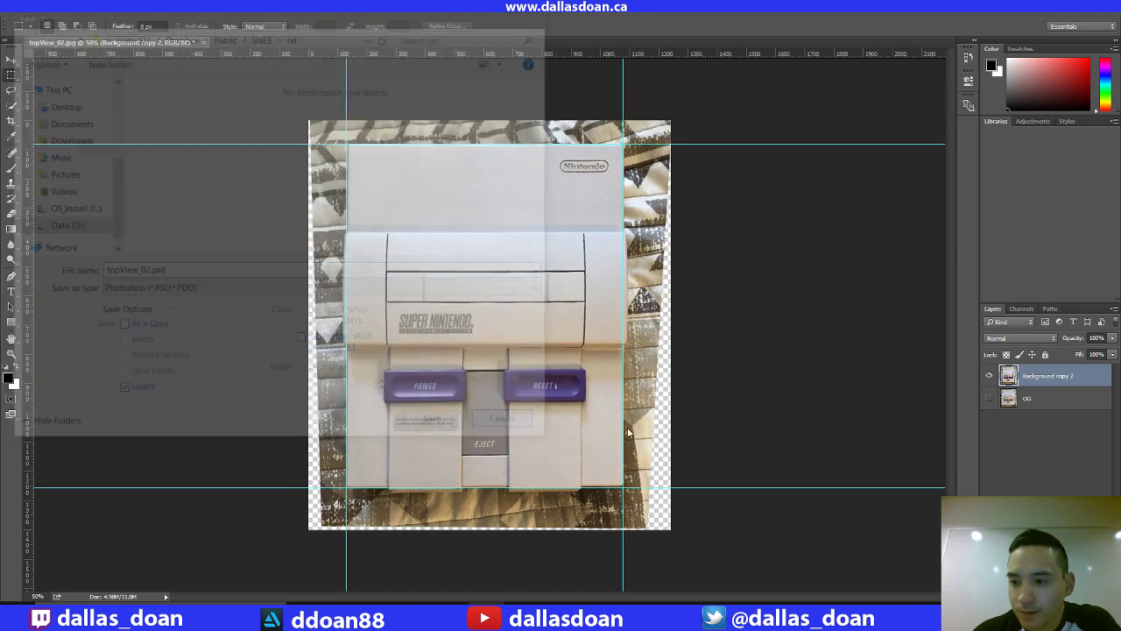
Create a new layer, place it beneath the straightened photo layer and fill it with the foreground color
{"action": "key", "text": "ctrl+shift+alt+n"}
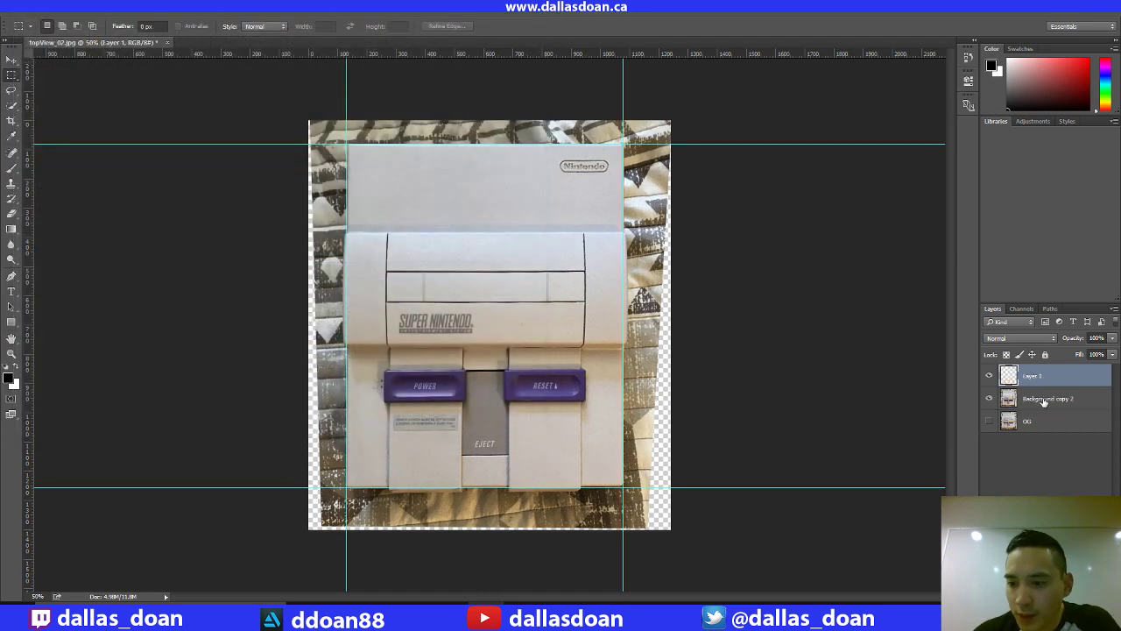
{"action": "left_click_drag", "start_coordinate": [1044, 401], "coordinate": [1056, 413]}
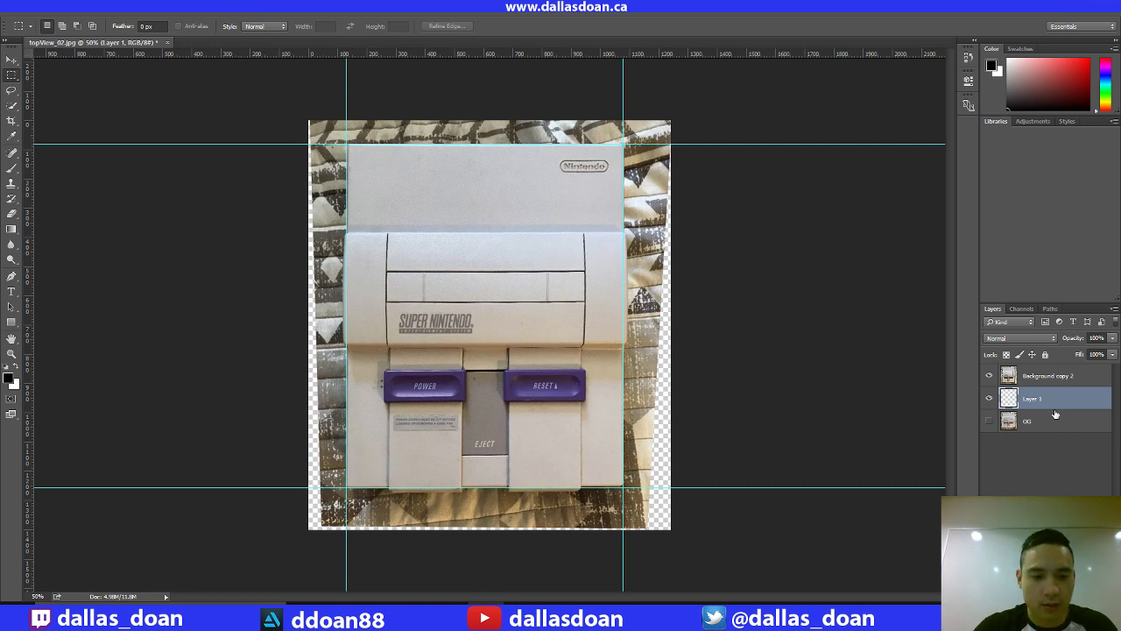
{"action": "key", "text": "shift+F5"}
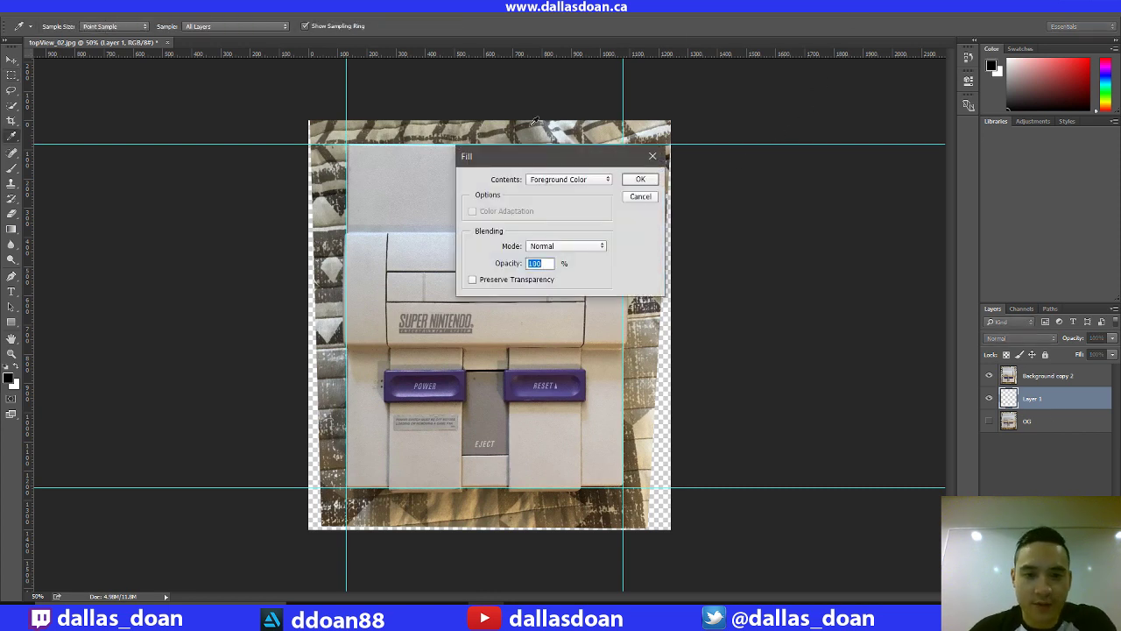
{"action": "left_click", "coordinate": [571, 179]}
{"action": "left_click", "coordinate": [573, 194]}
{"action": "left_click", "coordinate": [641, 179]}
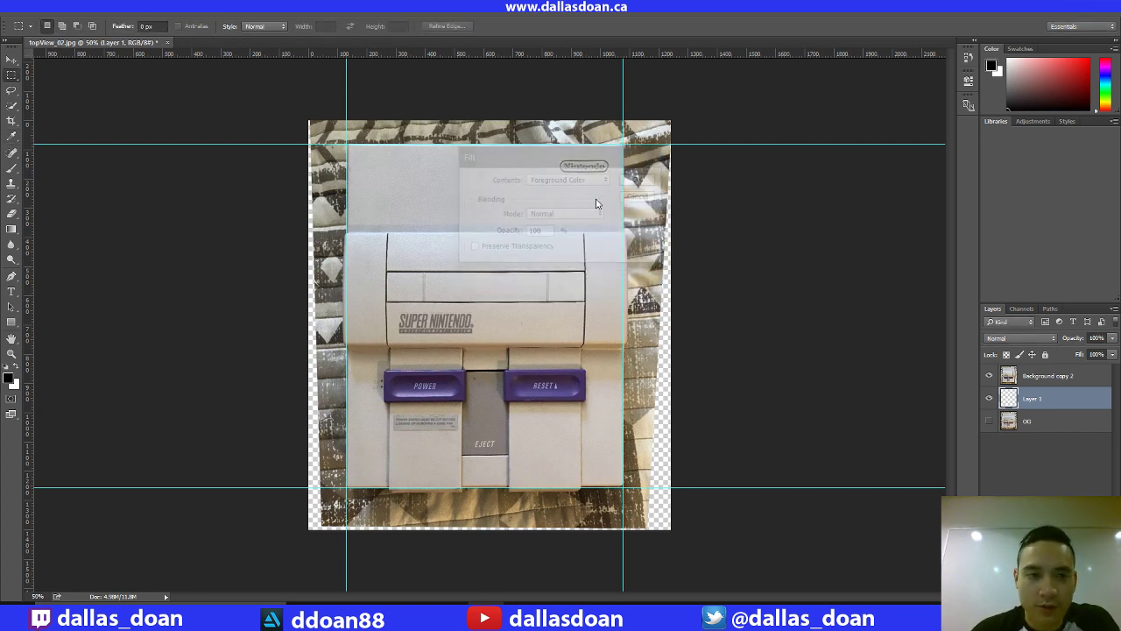
Fill the new layer beneath the photo with the foreground color, using Normal mode at 100% opacity
{"action": "left_click", "coordinate": [74, 7]}
{"action": "mouse_move", "coordinate": [58, 13]}
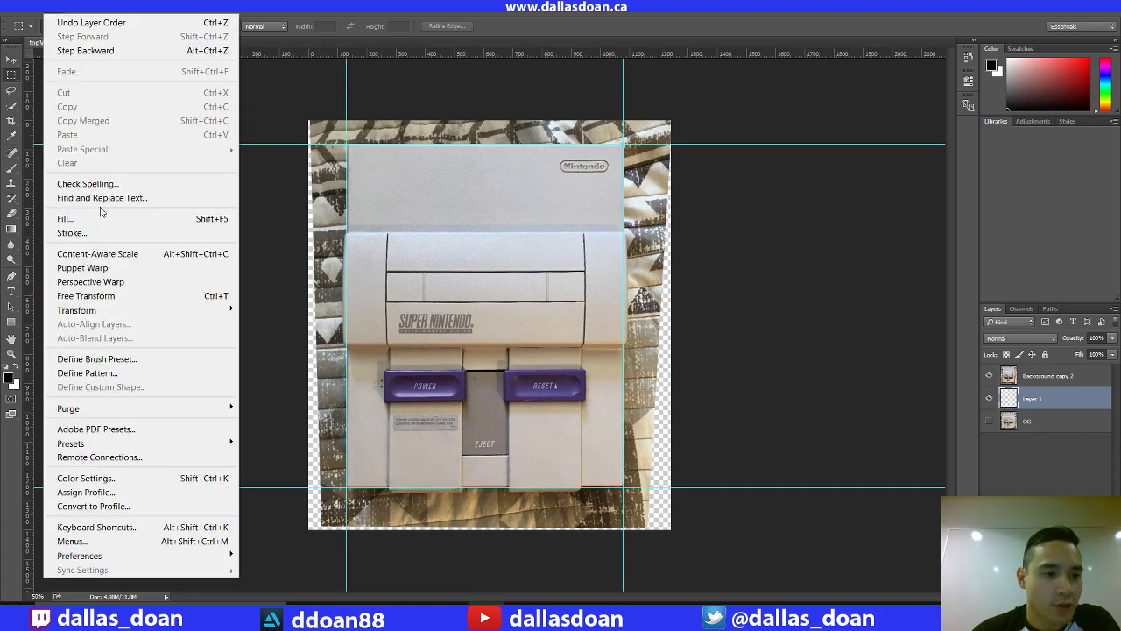
{"action": "left_click", "coordinate": [528, 96]}
{"action": "key", "text": "shift+F5"}
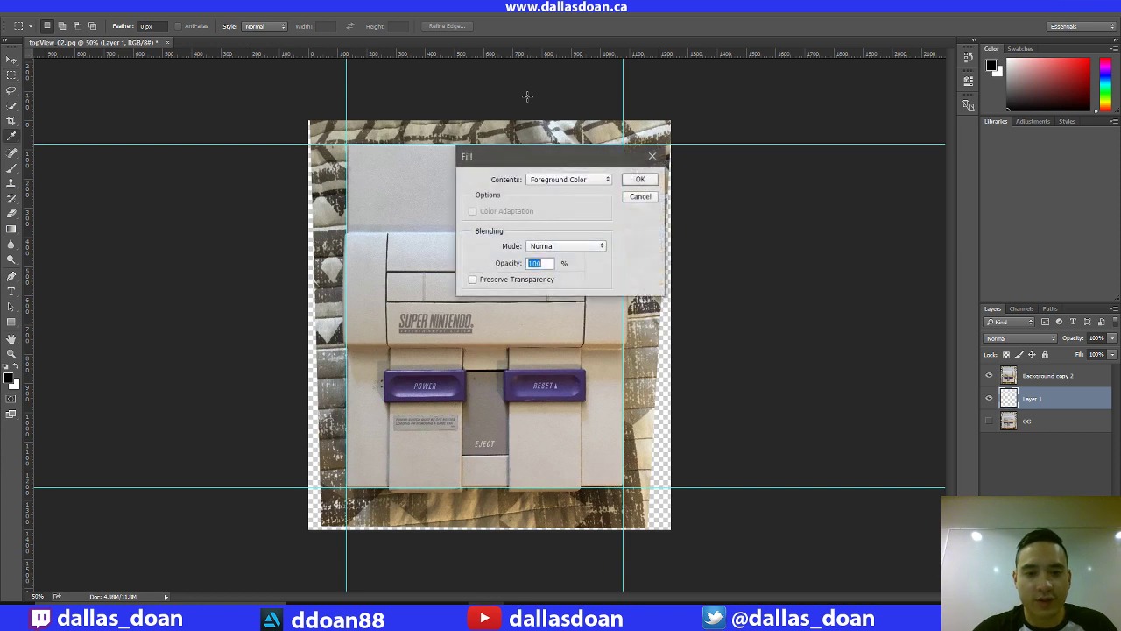
{"action": "left_click", "coordinate": [568, 178]}
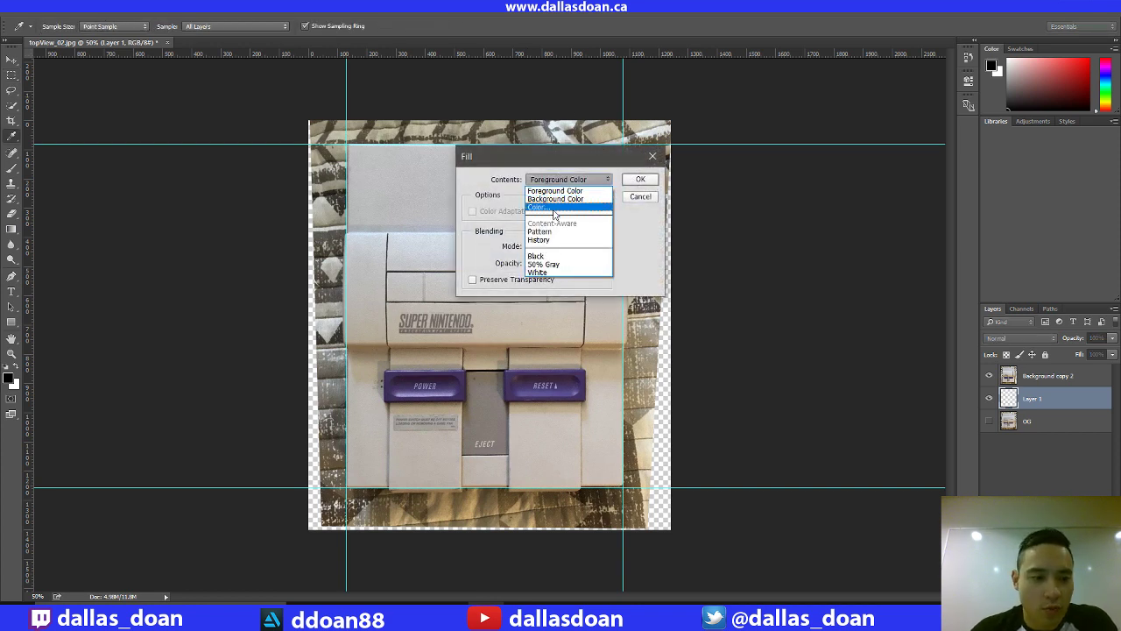
{"action": "left_click", "coordinate": [557, 190]}
{"action": "left_click", "coordinate": [637, 181]}
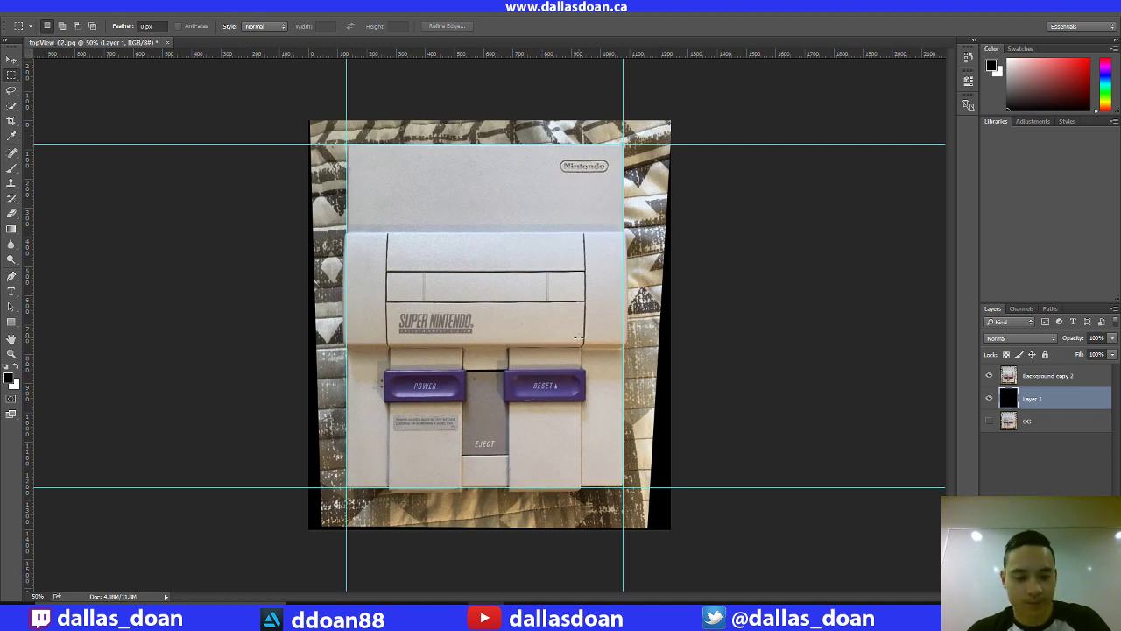
Save the layered document in the ref folder as topView_02_edit.psd with Maximize Compatibility enabled
{"action": "key", "text": "ctrl+shift+s"}
{"action": "left_click", "coordinate": [230, 290]}
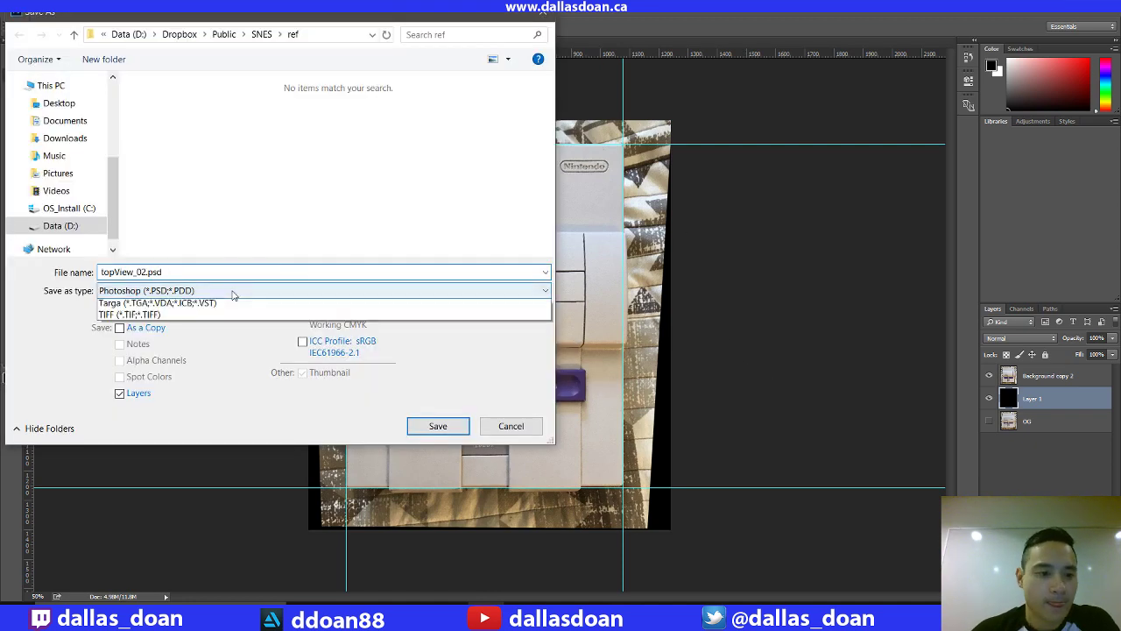
{"action": "left_click", "coordinate": [221, 290]}
{"action": "left_click", "coordinate": [222, 290]}
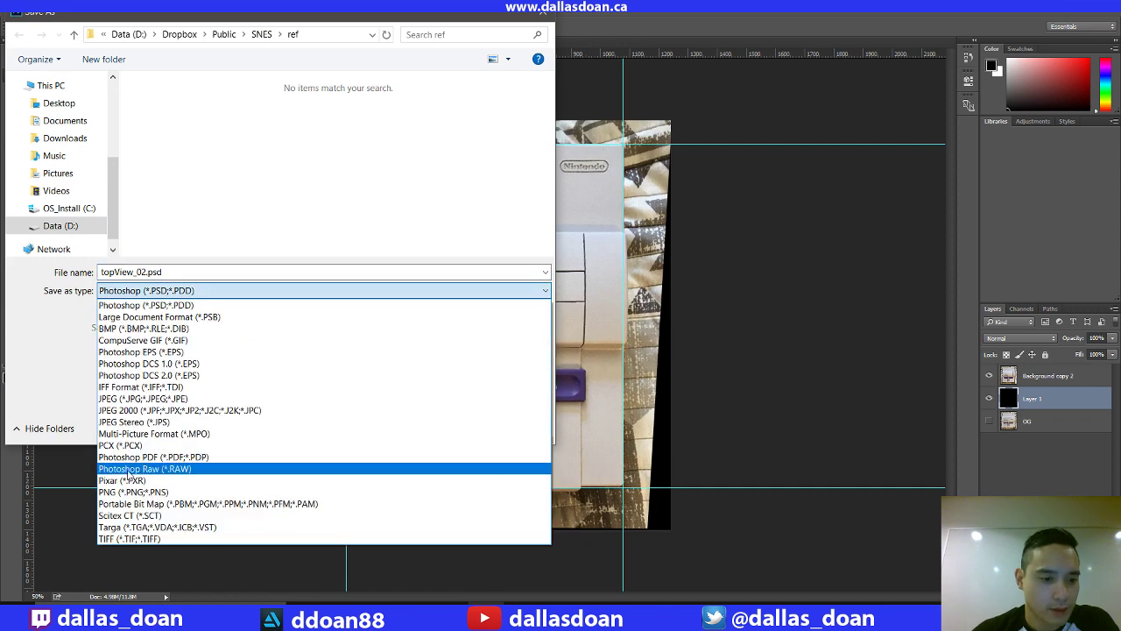
{"action": "left_click", "coordinate": [166, 275]}
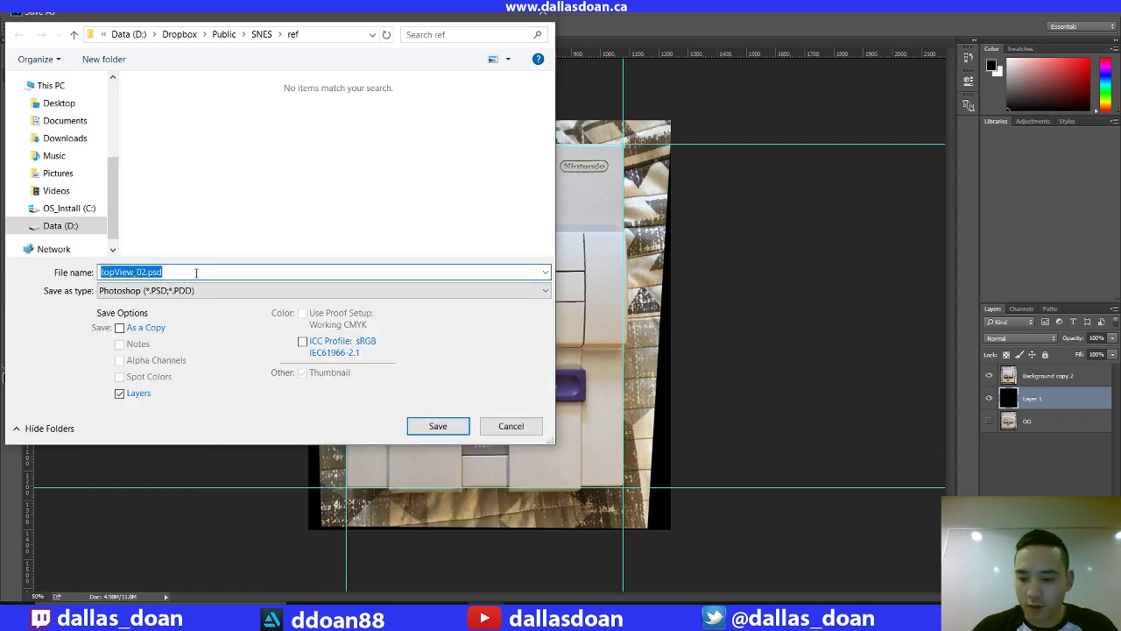
{"action": "left_click", "coordinate": [196, 272]}
{"action": "type", "text": "_e"}
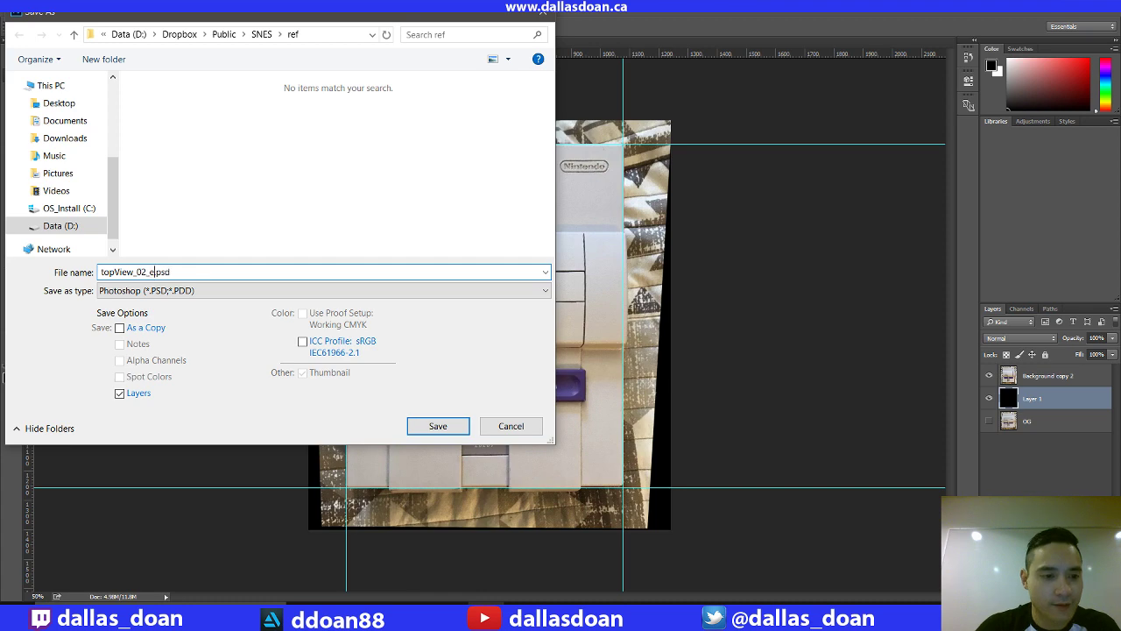
{"action": "type", "text": "dit"}
{"action": "key", "text": "Return"}
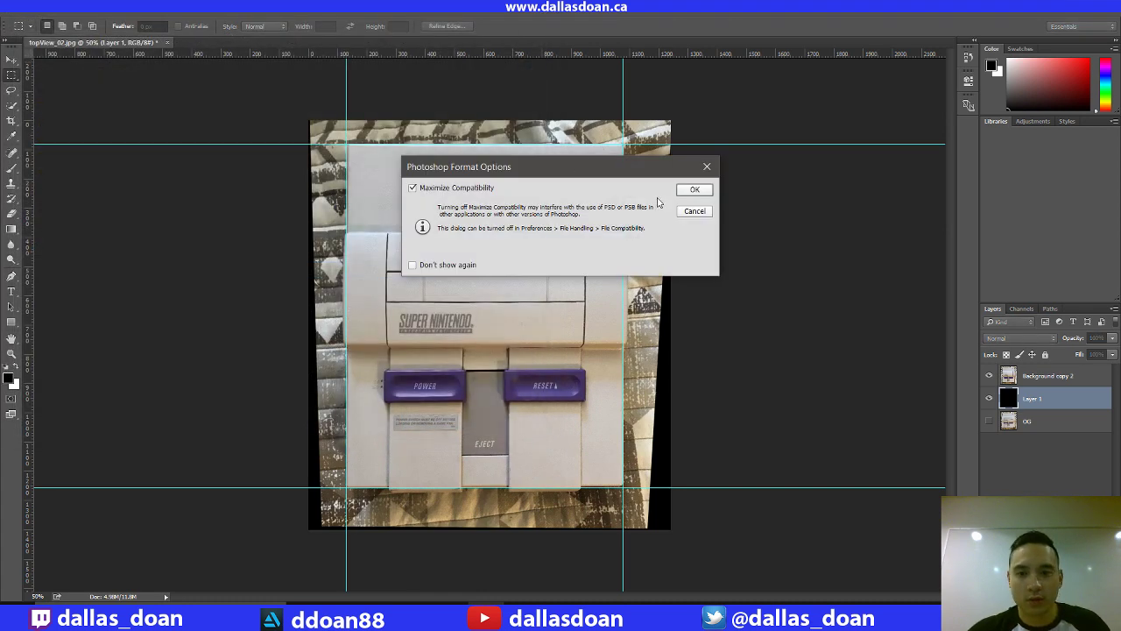
{"action": "left_click", "coordinate": [694, 191]}
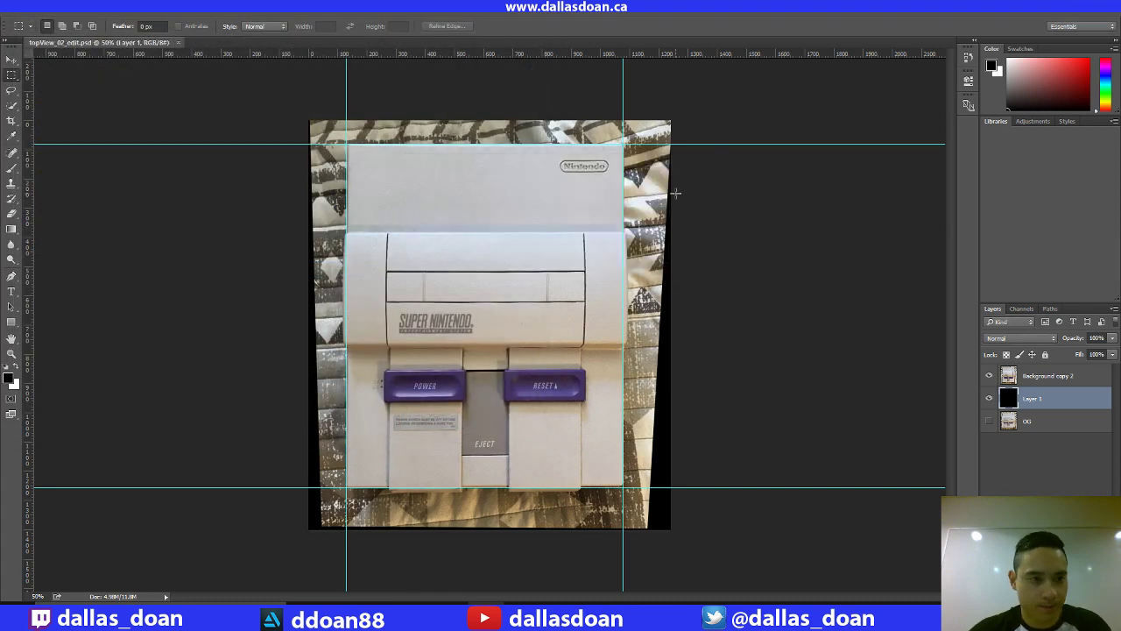
Save a JPEG copy as topView_02_edit.jpg in the ref folder at Maximum quality 12, Baseline (Standard)
{"action": "key", "text": "ctrl+shift+s"}
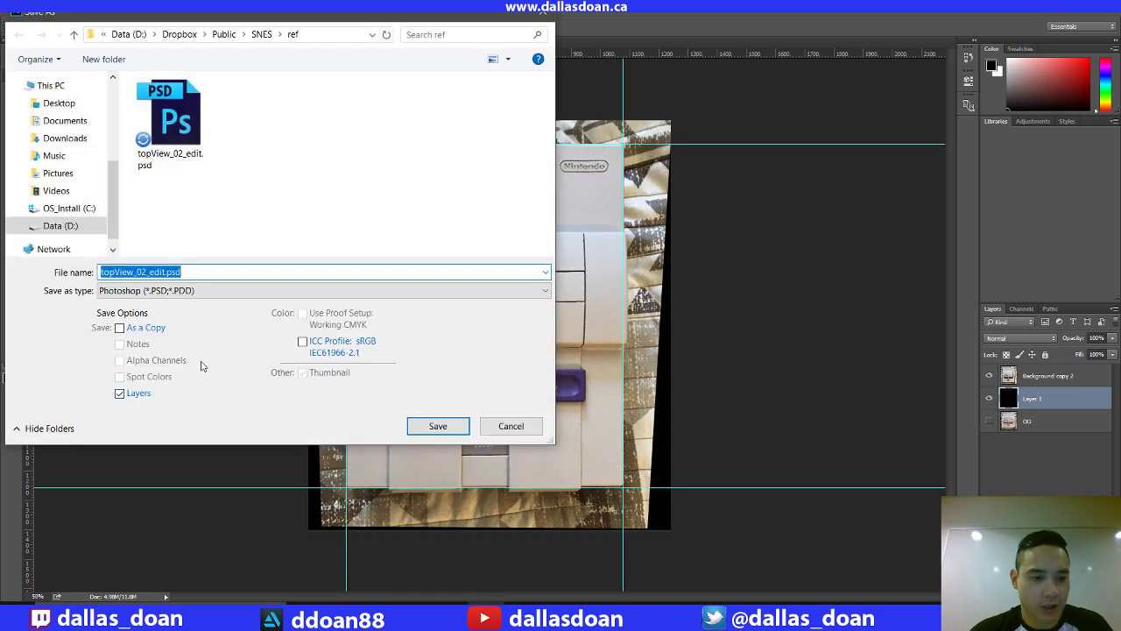
{"action": "left_click", "coordinate": [179, 290]}
{"action": "left_click", "coordinate": [175, 391]}
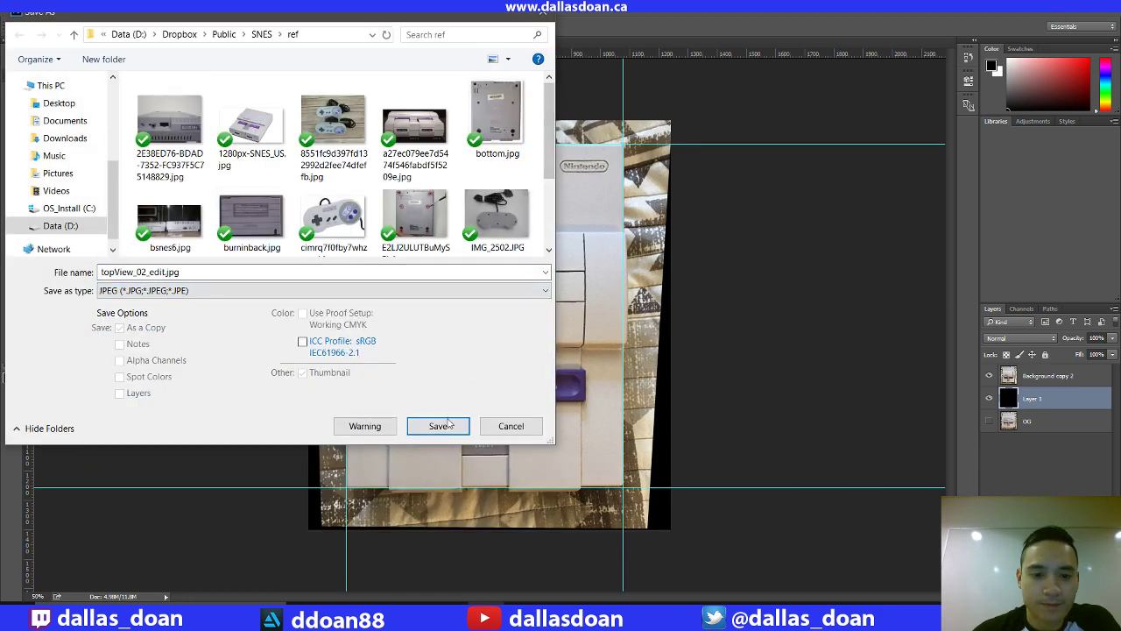
{"action": "left_click", "coordinate": [455, 419]}
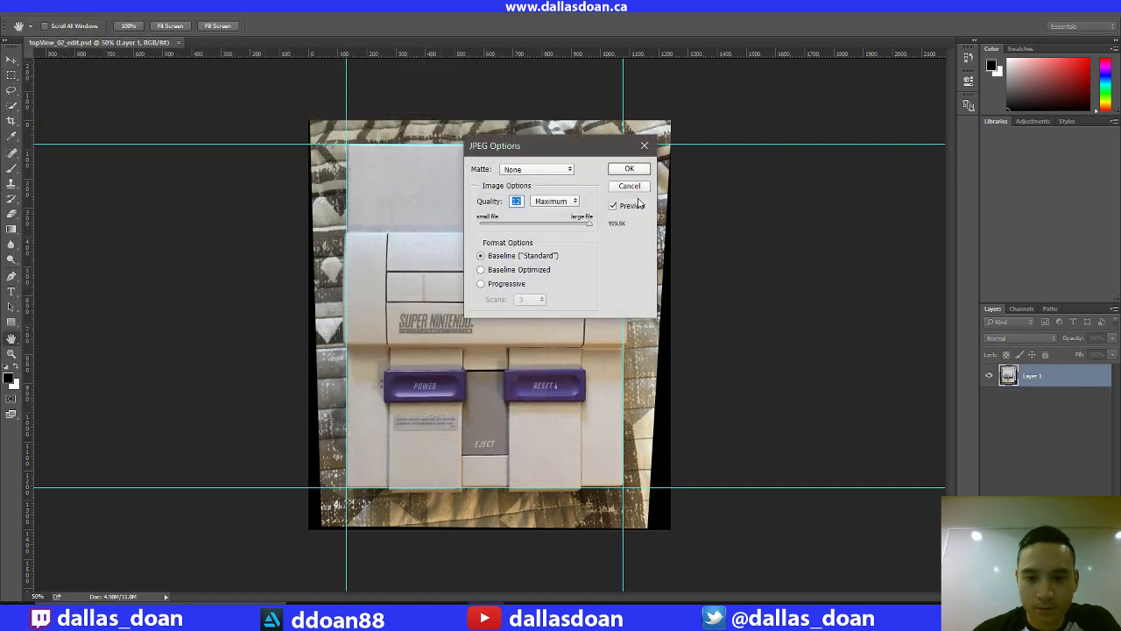
{"action": "left_click", "coordinate": [628, 170]}
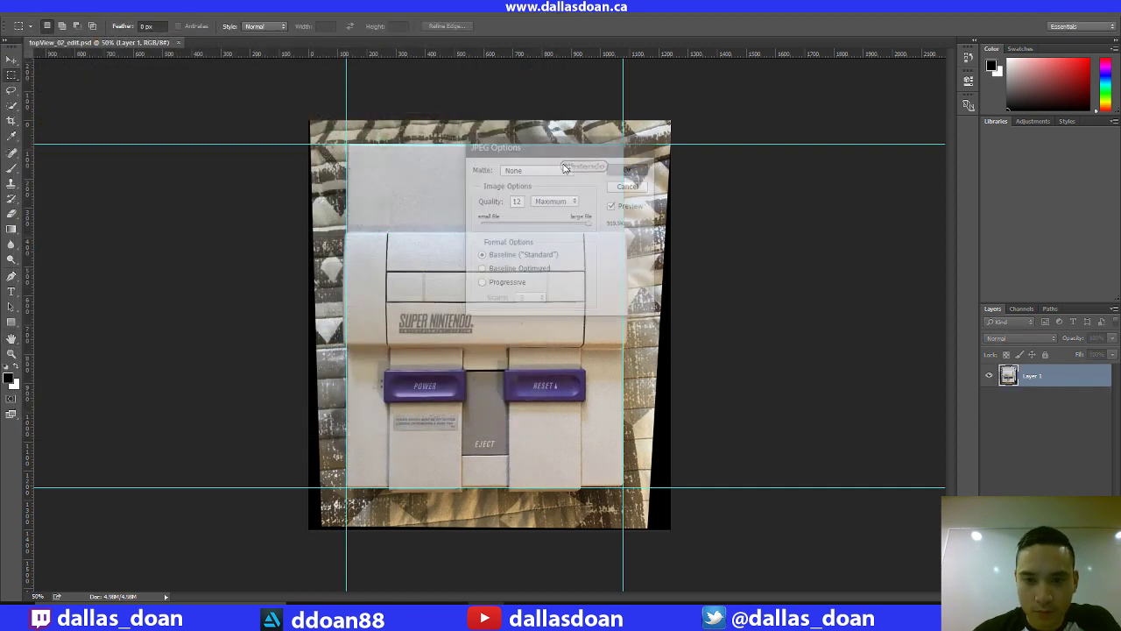
Close the document and Photoshop, and switch to the empty Maya scene
{"action": "left_click", "coordinate": [179, 42]}
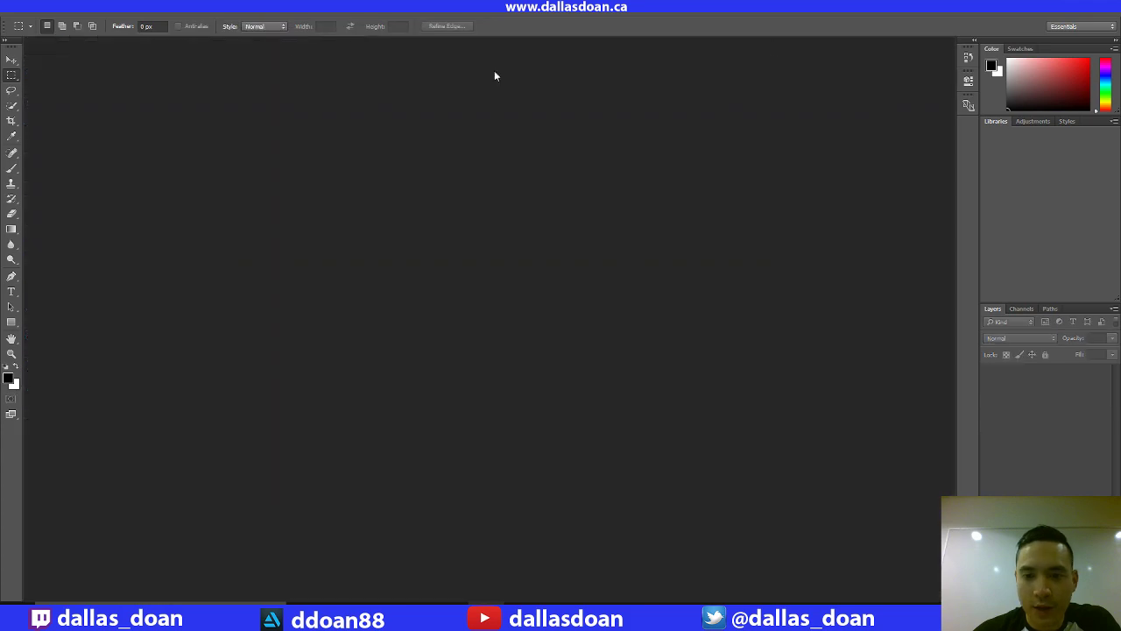
{"action": "key", "text": "ctrl+q"}
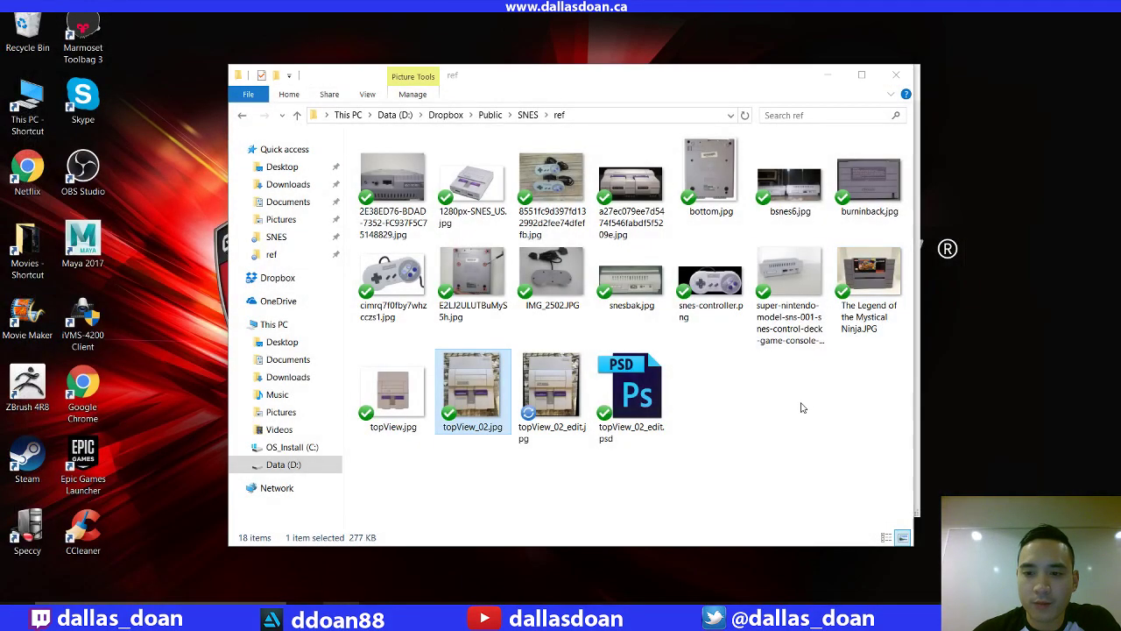
{"action": "left_click", "coordinate": [827, 76]}
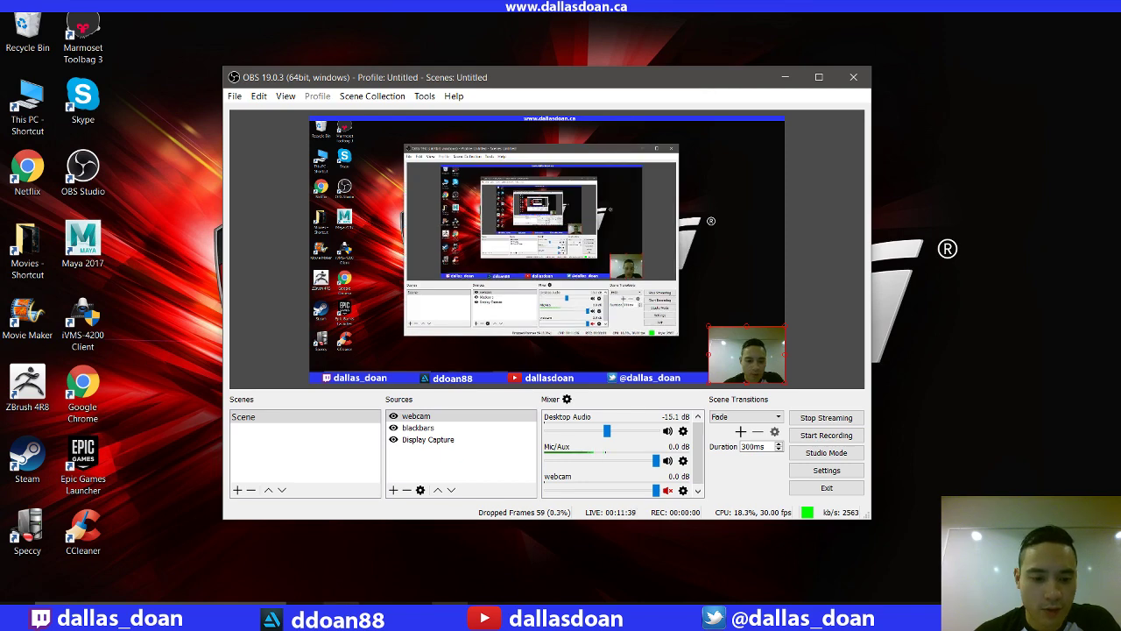
{"action": "left_click", "coordinate": [350, 603]}
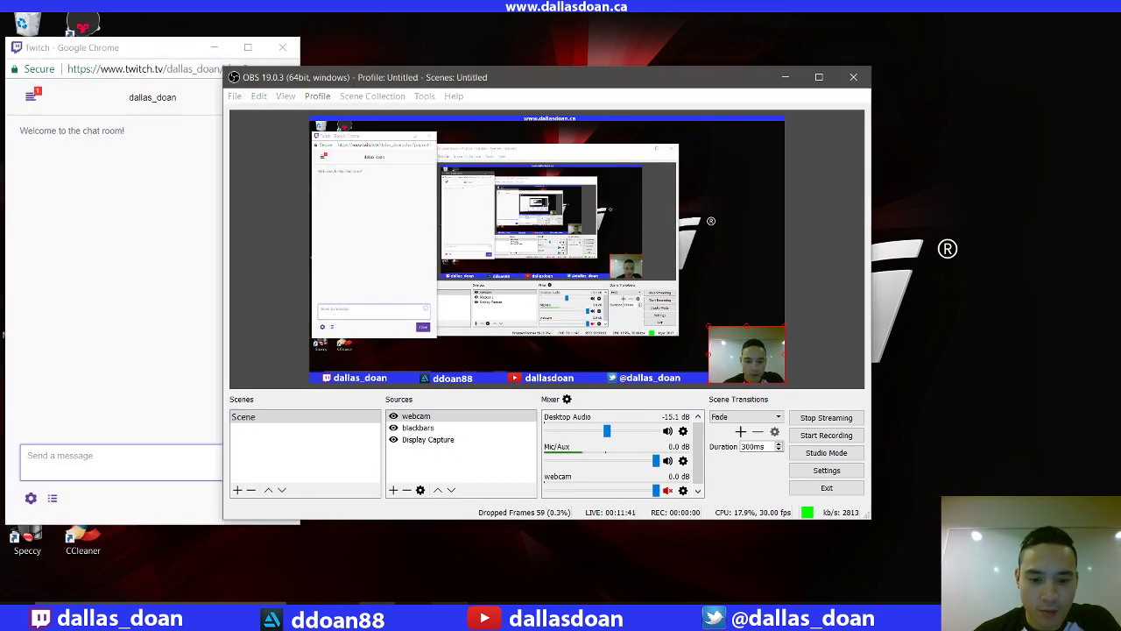
{"action": "left_click", "coordinate": [468, 550]}
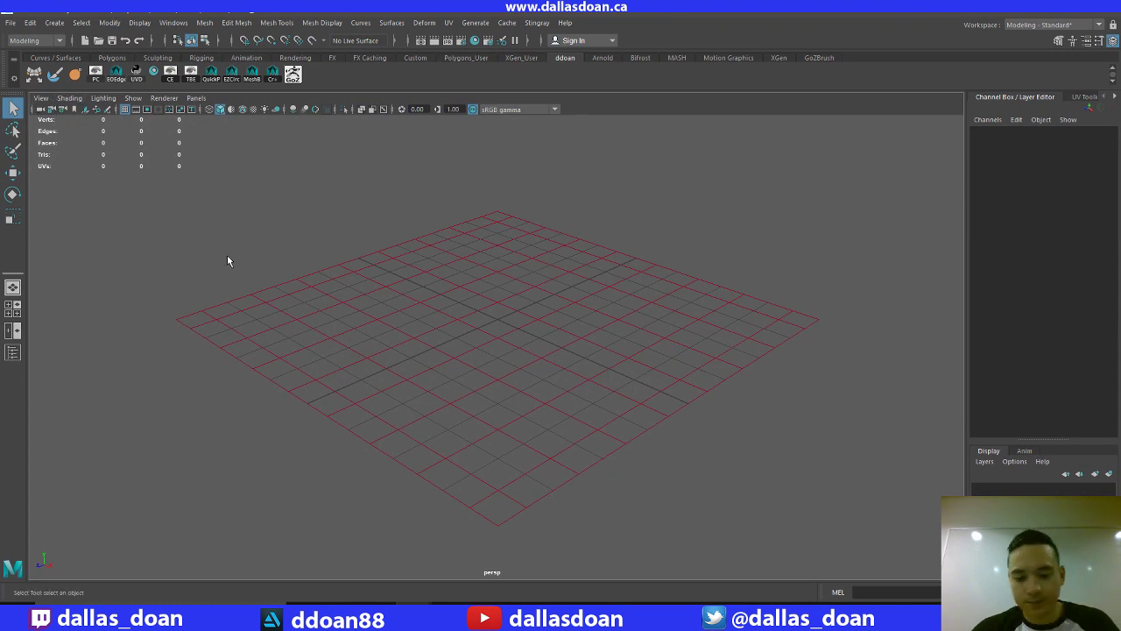
Show the four-view layout and import topView_02_edit.jpg from the ref folder as an image plane in the top view
{"action": "key", "text": "space"}
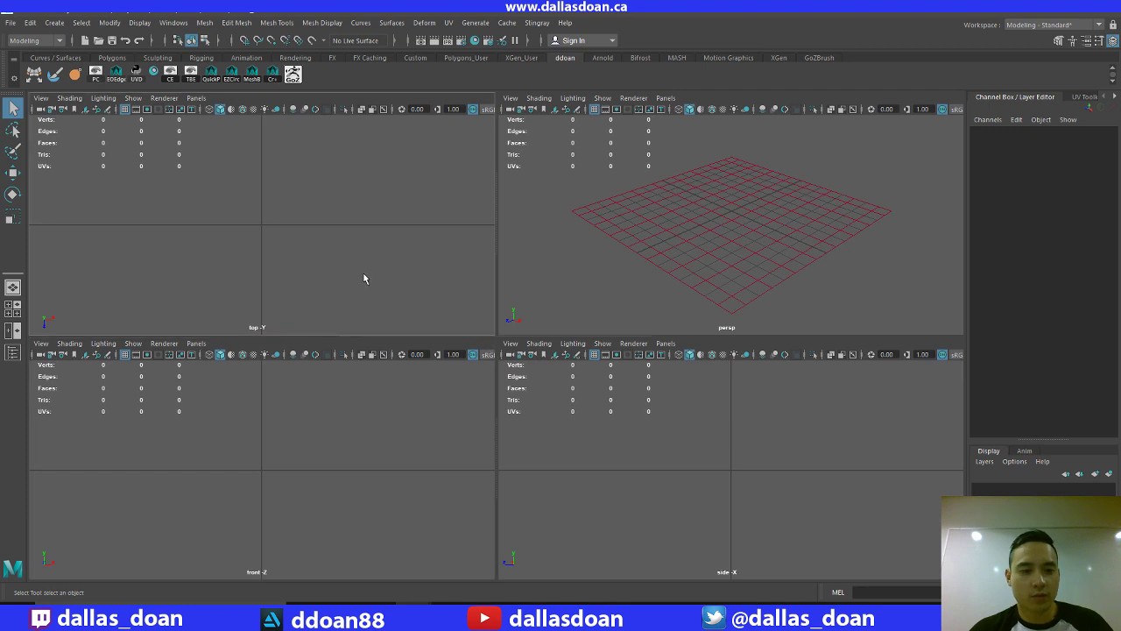
{"action": "left_click", "coordinate": [41, 97]}
{"action": "mouse_move", "coordinate": [87, 358]}
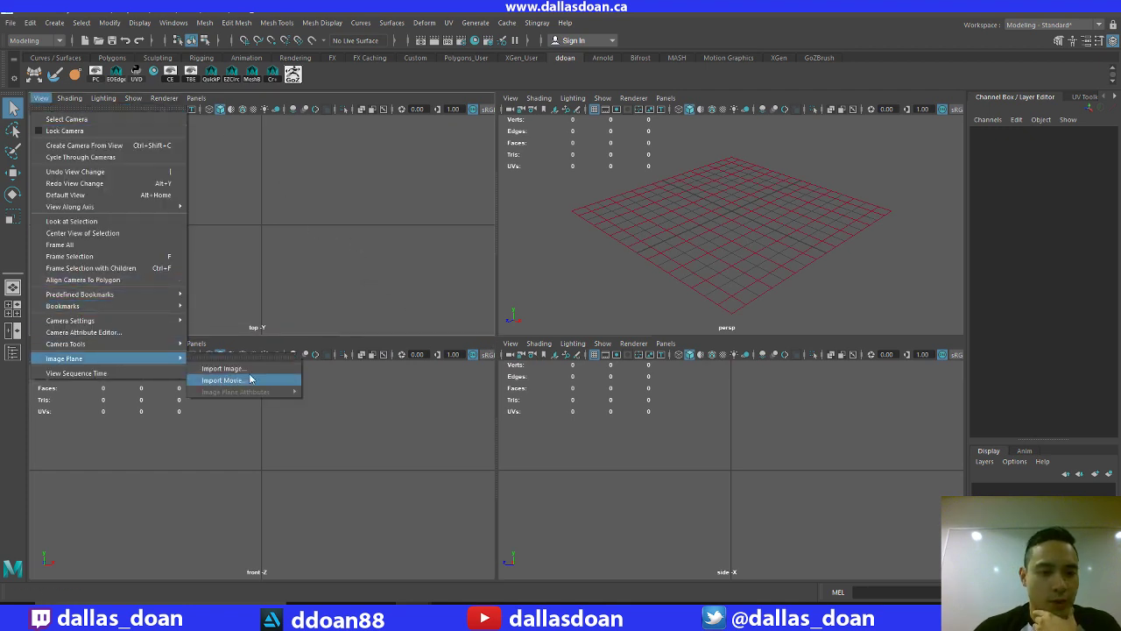
{"action": "left_click", "coordinate": [251, 379]}
{"action": "left_click_drag", "start_coordinate": [424, 175], "coordinate": [400, 171]}
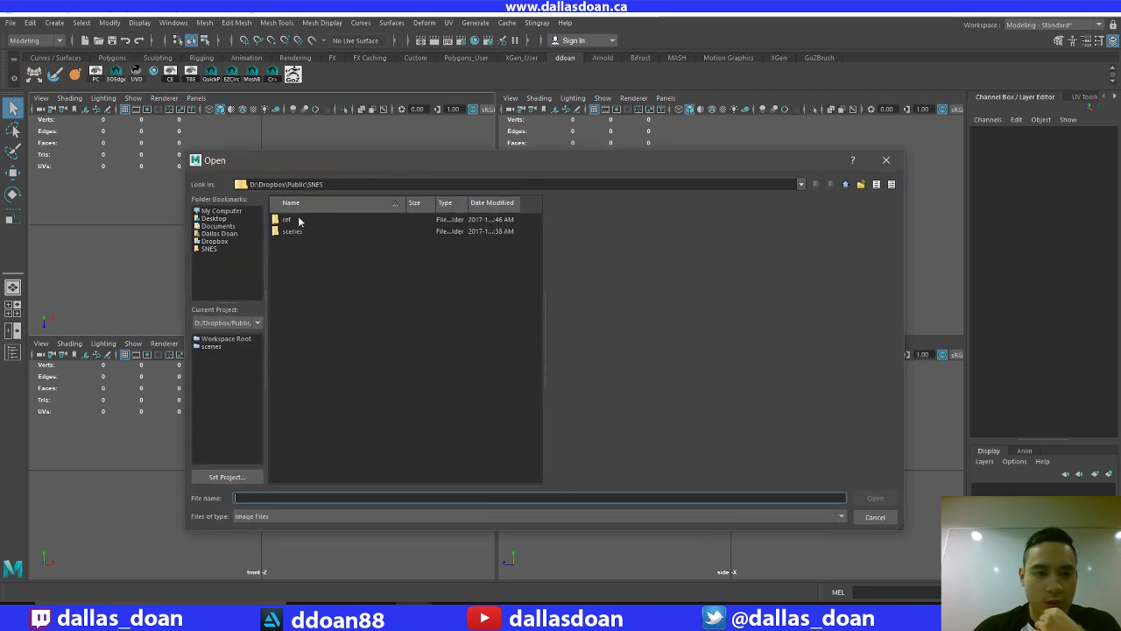
{"action": "double_click", "coordinate": [289, 220]}
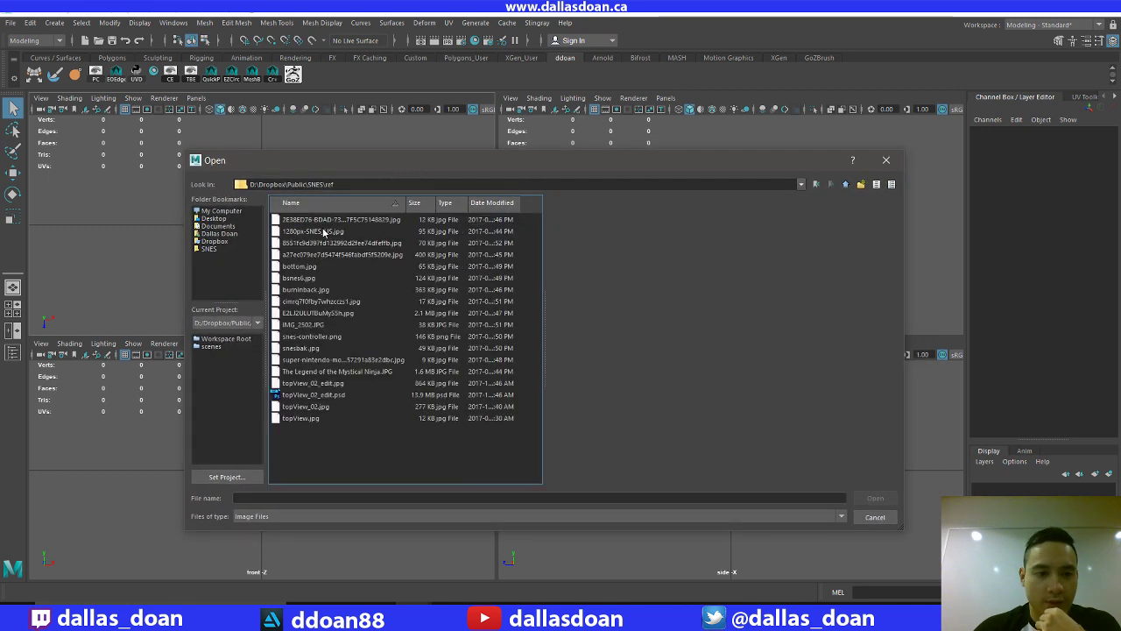
{"action": "left_click", "coordinate": [338, 407]}
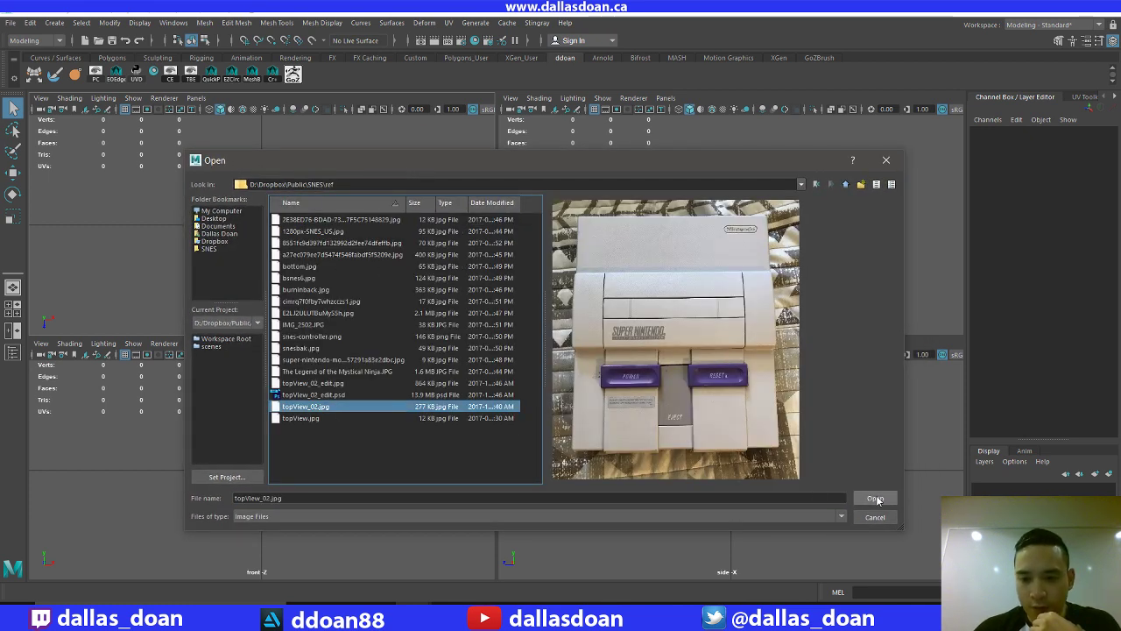
{"action": "left_click", "coordinate": [354, 385]}
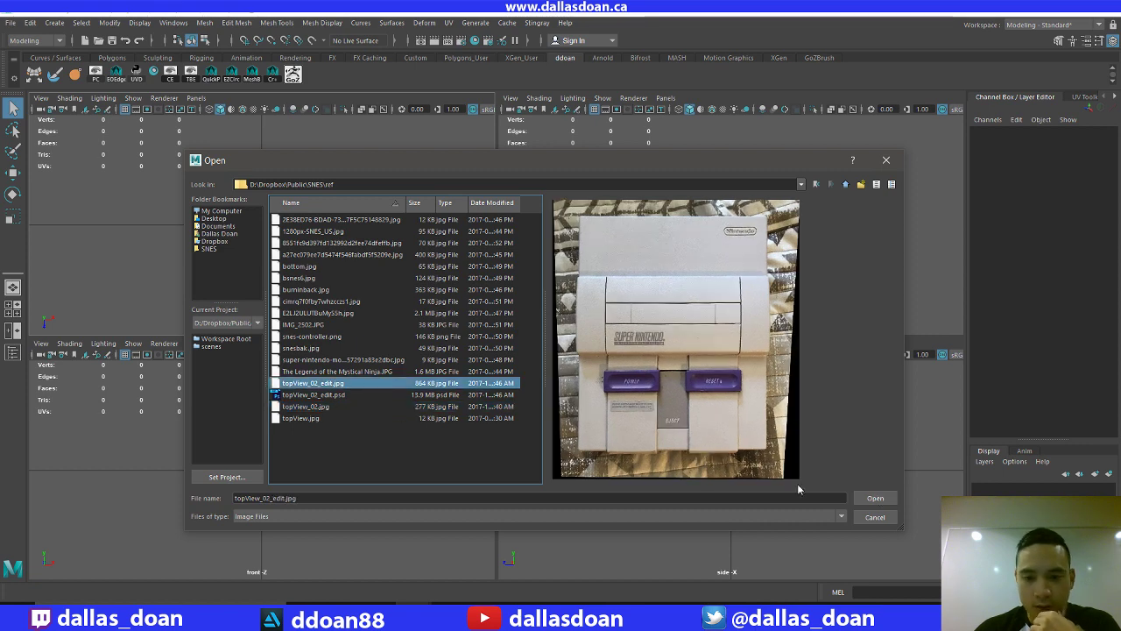
{"action": "left_click", "coordinate": [876, 498]}
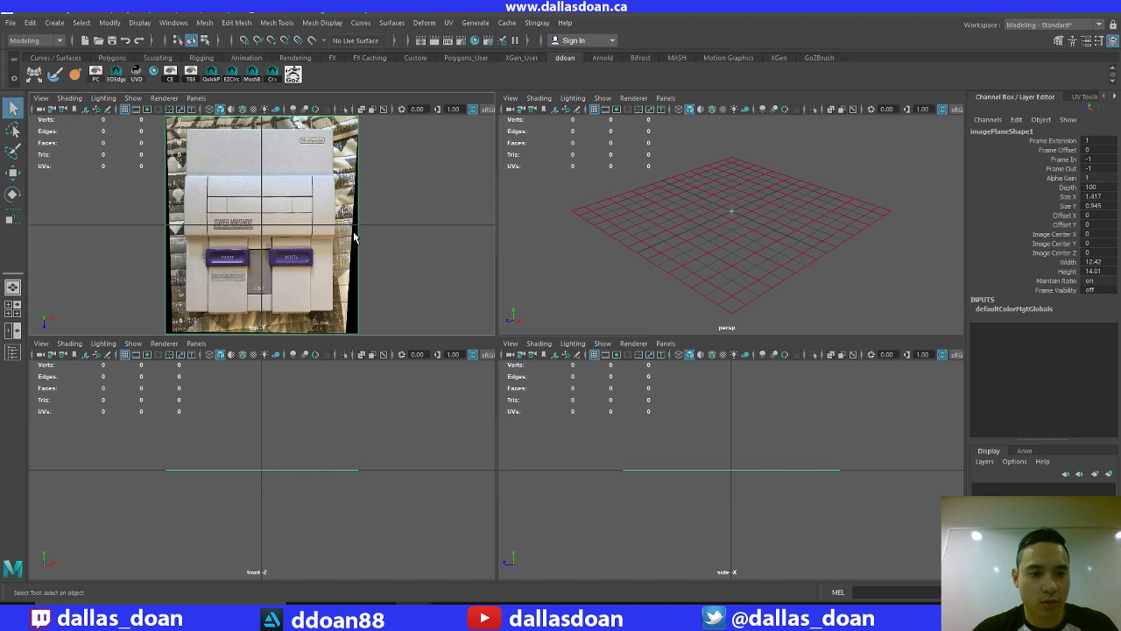
Select the image plane and frame it in the perspective view to examine its size against the grid
{"action": "scroll", "coordinate": [391, 236], "scroll_direction": "down", "scroll_amount": 2}
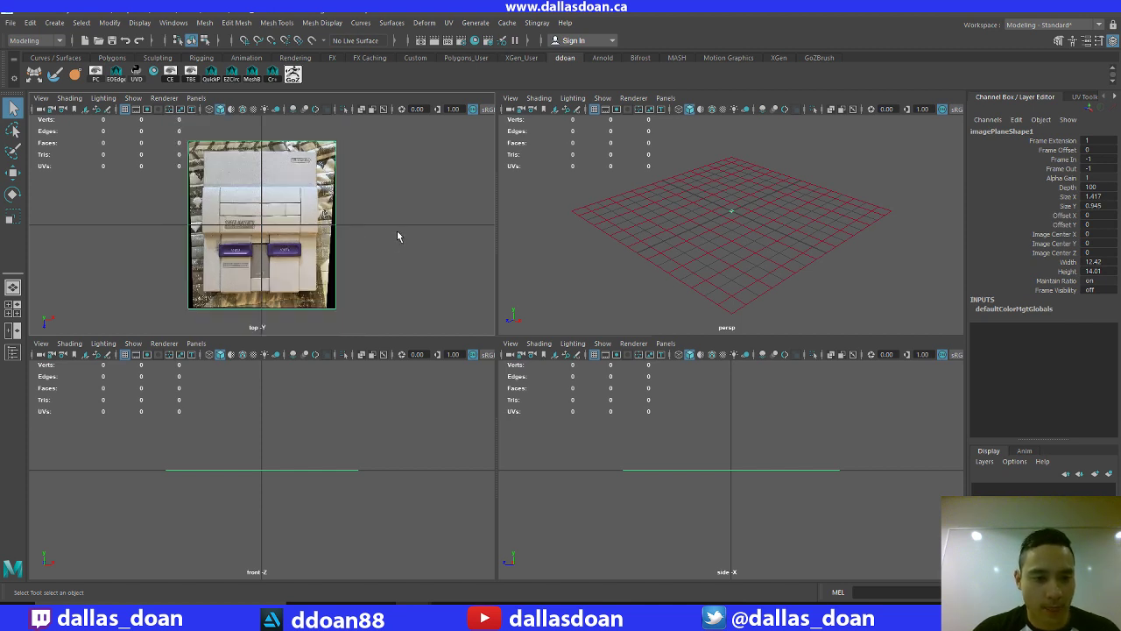
{"action": "left_click", "coordinate": [408, 240]}
{"action": "left_click", "coordinate": [300, 257]}
{"action": "key", "text": "w"}
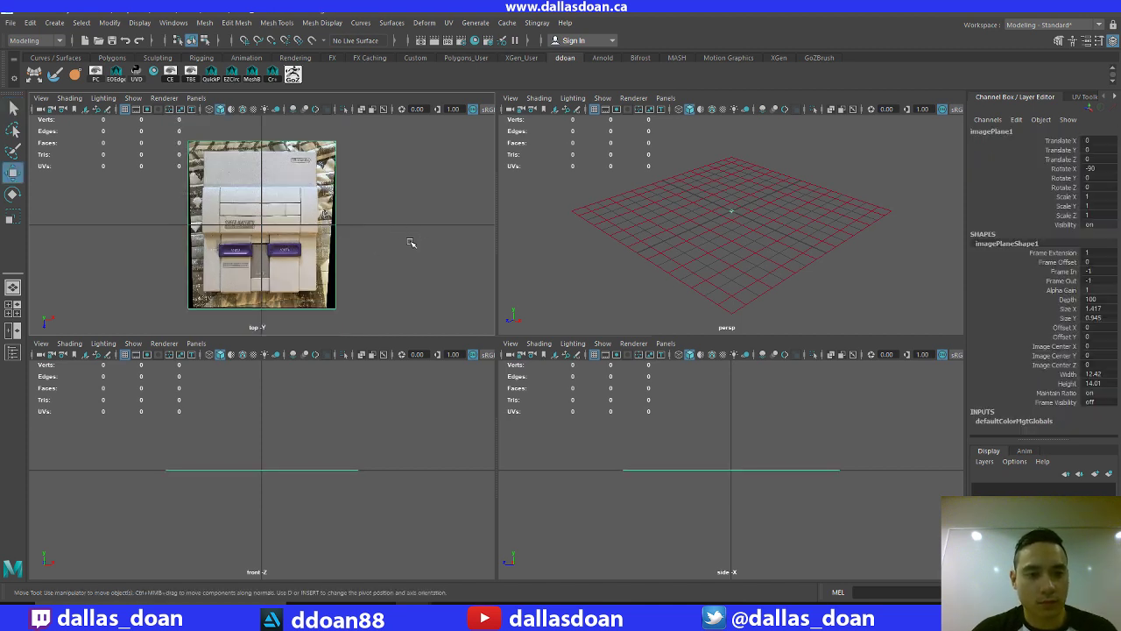
{"action": "scroll", "coordinate": [399, 239], "scroll_direction": "down", "scroll_amount": 2}
{"action": "key", "text": "f"}
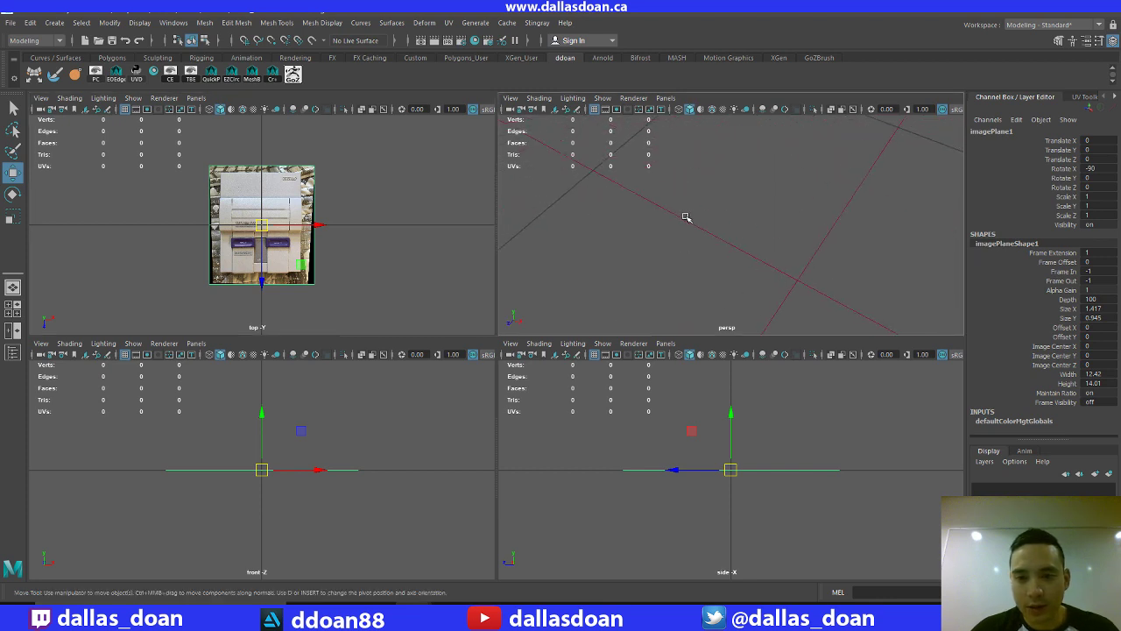
{"action": "scroll", "coordinate": [690, 224], "scroll_direction": "down", "scroll_amount": 5}
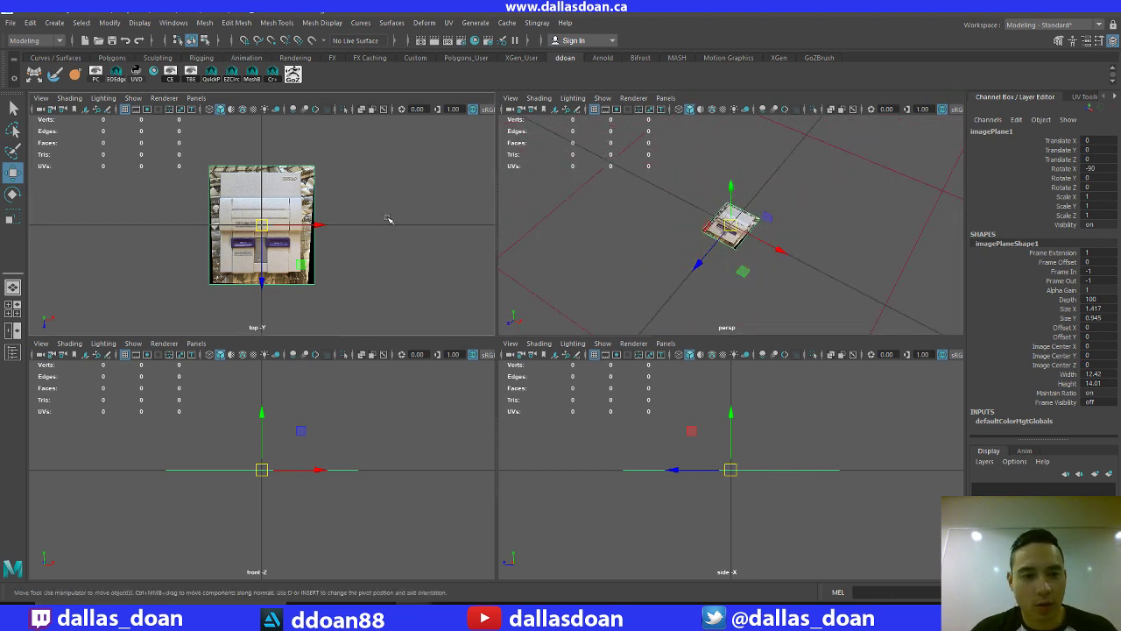
{"action": "left_click_drag", "start_coordinate": [376, 172], "coordinate": [245, 266]}
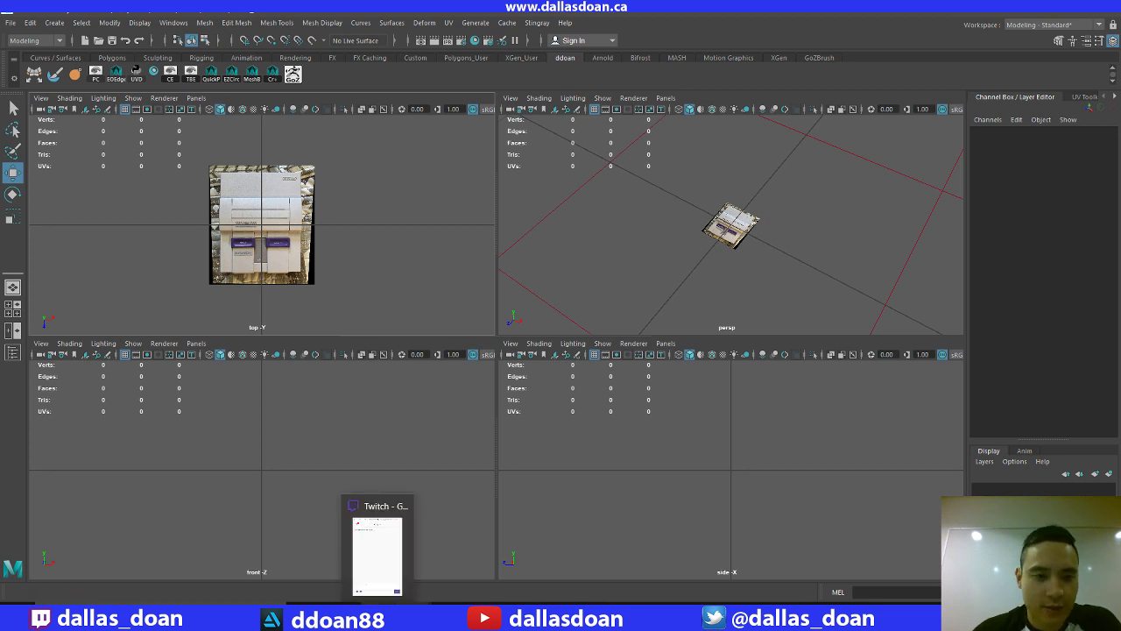
{"action": "left_click", "coordinate": [377, 613]}
{"action": "left_click", "coordinate": [214, 48]}
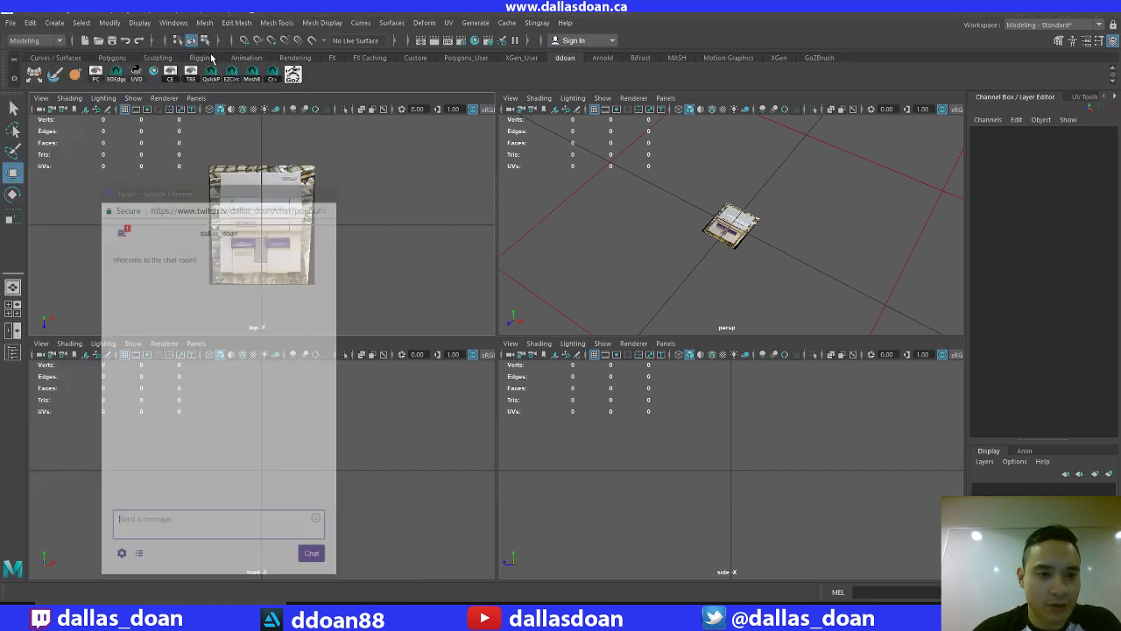
Select the image plane in the top view and scale it up uniformly to about 3.528
{"action": "left_click_drag", "start_coordinate": [369, 153], "coordinate": [256, 198]}
{"action": "scroll", "coordinate": [374, 253], "scroll_direction": "down", "scroll_amount": 3}
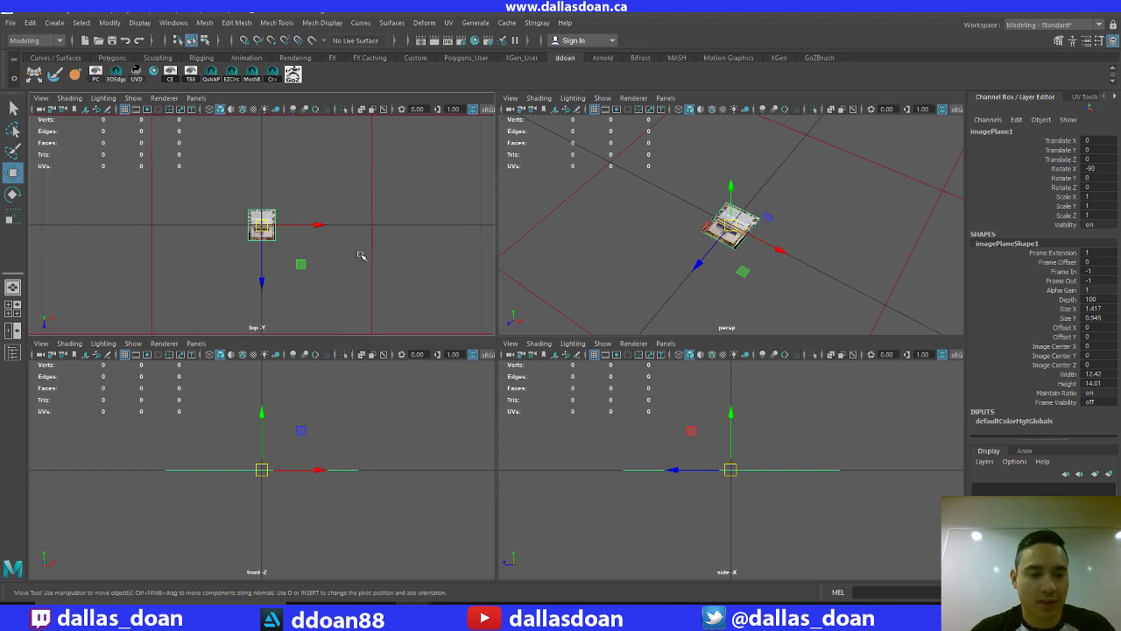
{"action": "scroll", "coordinate": [361, 255], "scroll_direction": "up", "scroll_amount": 2}
{"action": "scroll", "coordinate": [359, 256], "scroll_direction": "down", "scroll_amount": 2}
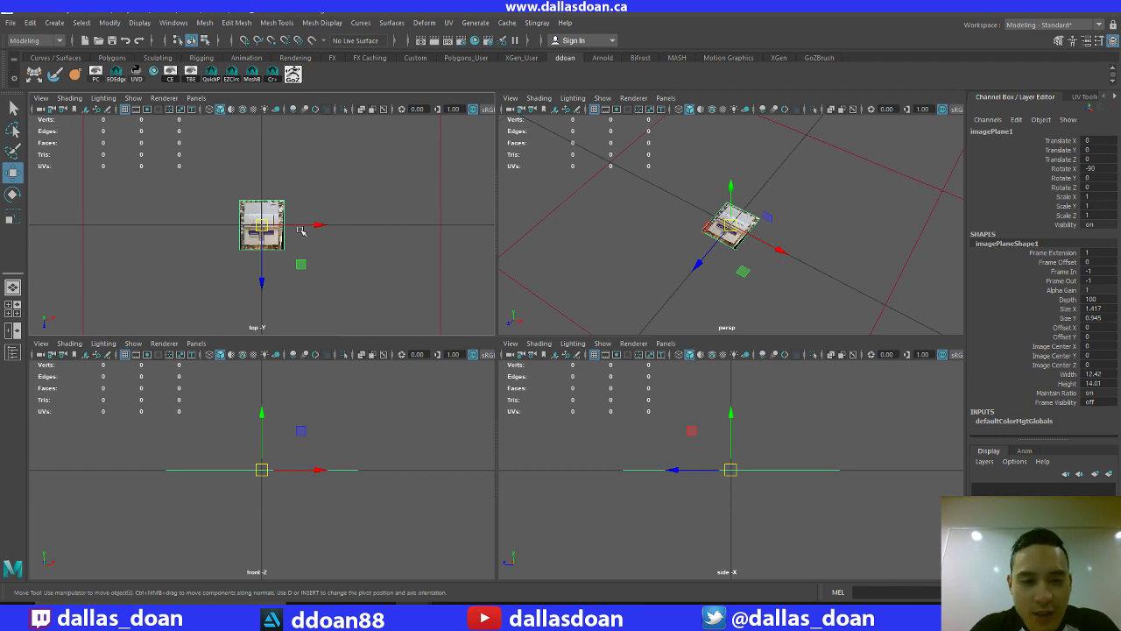
{"action": "key", "text": "r"}
{"action": "left_click_drag", "start_coordinate": [257, 230], "coordinate": [337, 204]}
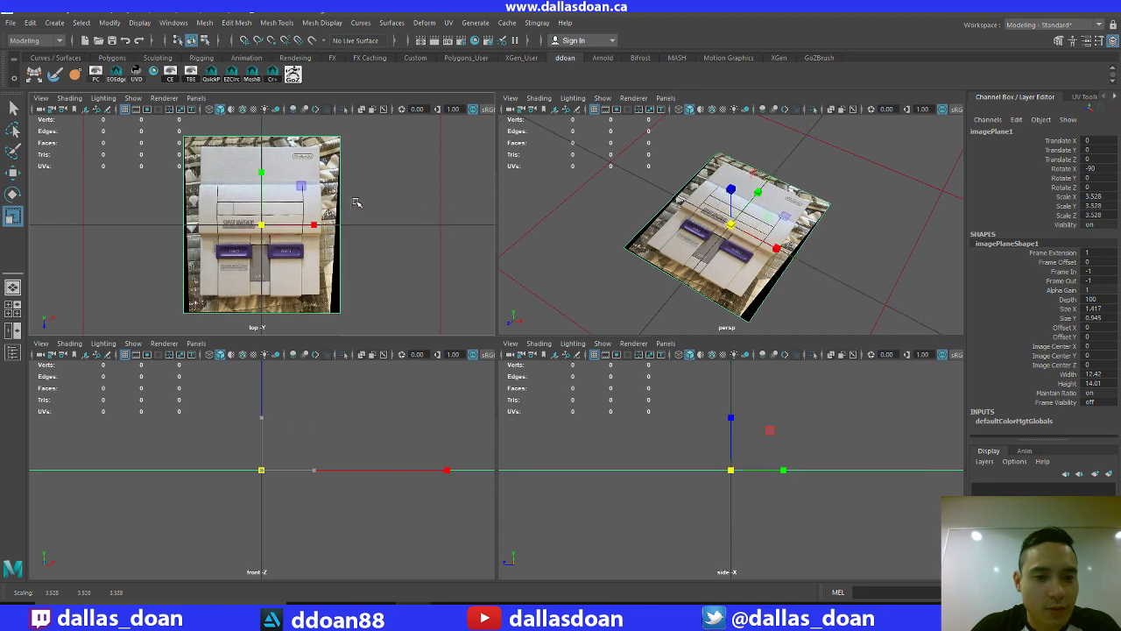
Select the image plane in the enlarged perspective view and create a display layer named ref
{"action": "key", "text": "w"}
{"action": "left_click", "coordinate": [621, 252]}
{"action": "scroll", "coordinate": [621, 251], "scroll_direction": "down", "scroll_amount": 5}
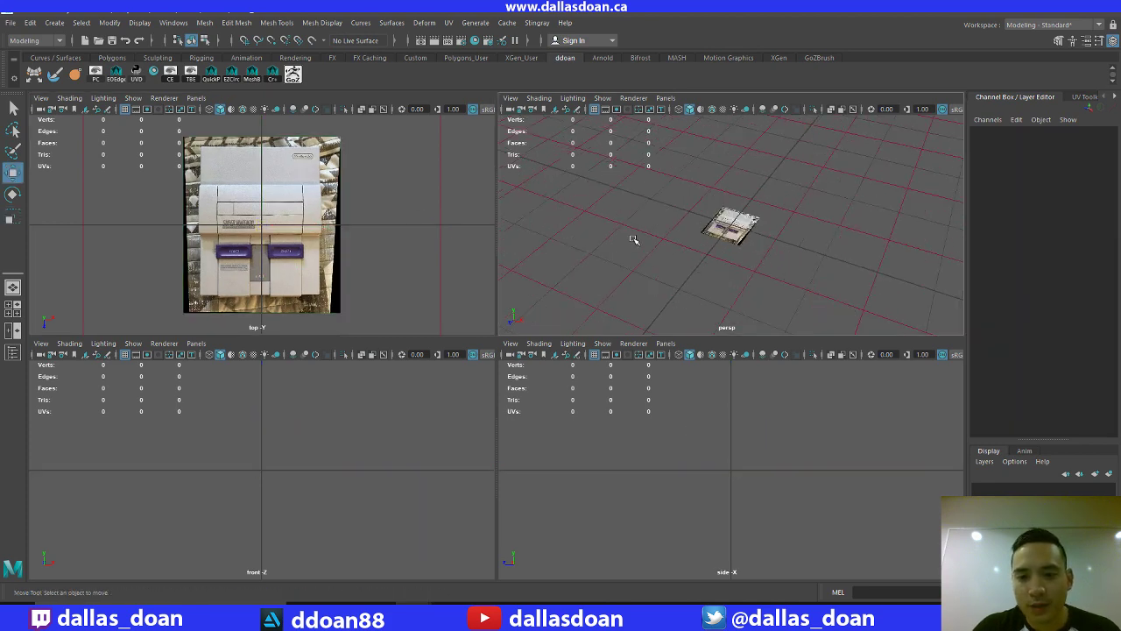
{"action": "key", "text": "space"}
{"action": "scroll", "coordinate": [640, 240], "scroll_direction": "up", "scroll_amount": 3}
{"action": "left_click", "coordinate": [560, 351]}
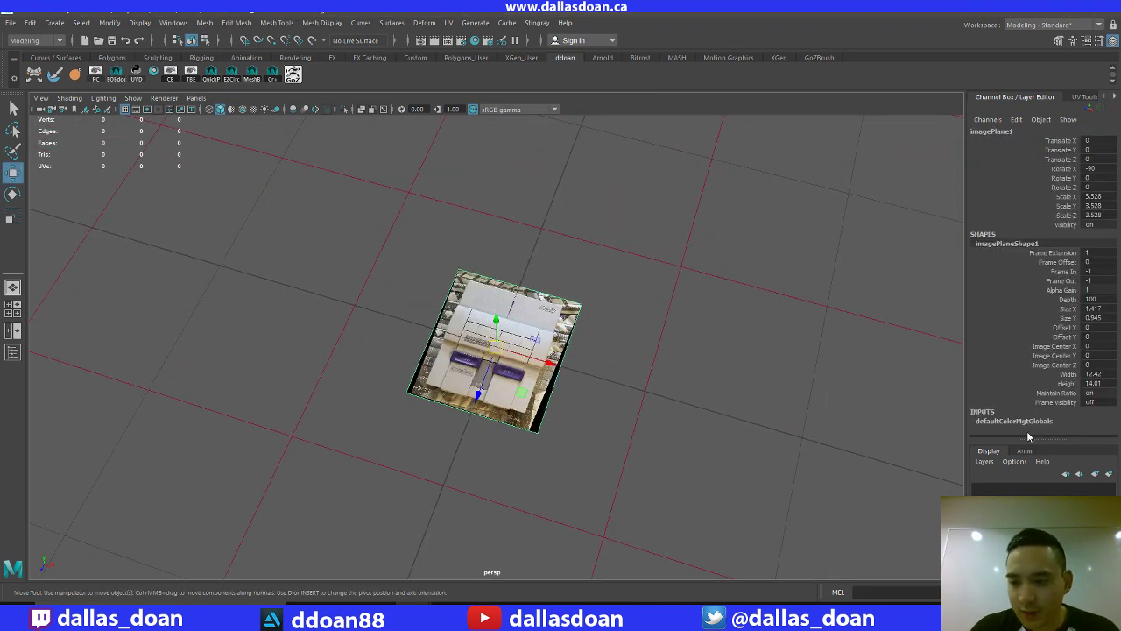
{"action": "left_click", "coordinate": [1108, 473]}
{"action": "double_click", "coordinate": [1034, 489]}
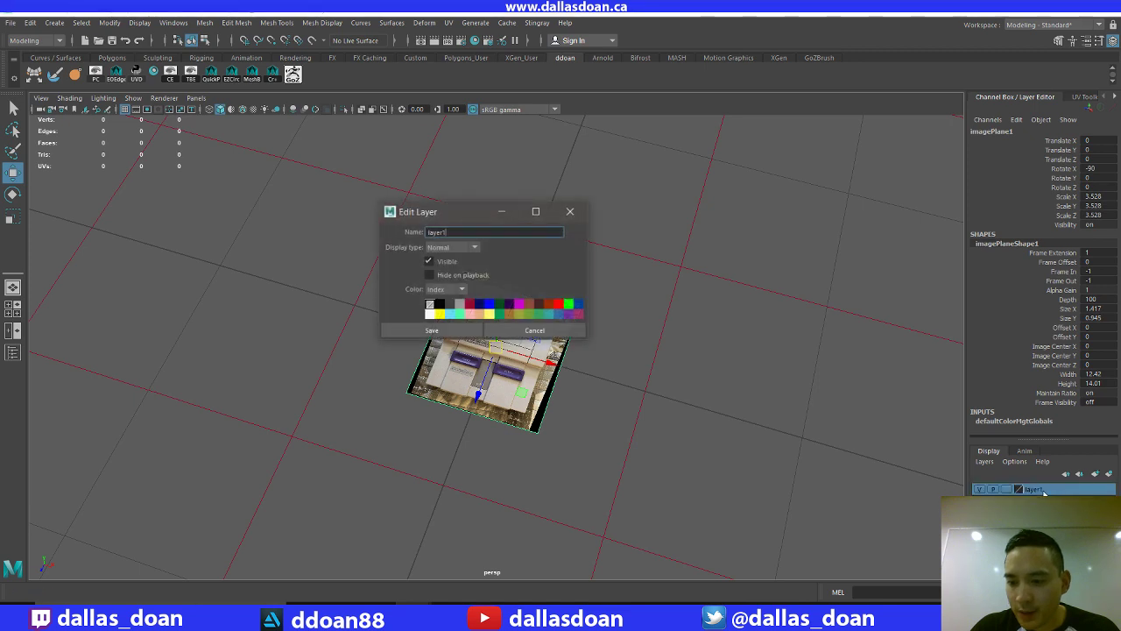
{"action": "left_click_drag", "start_coordinate": [469, 234], "coordinate": [372, 235]}
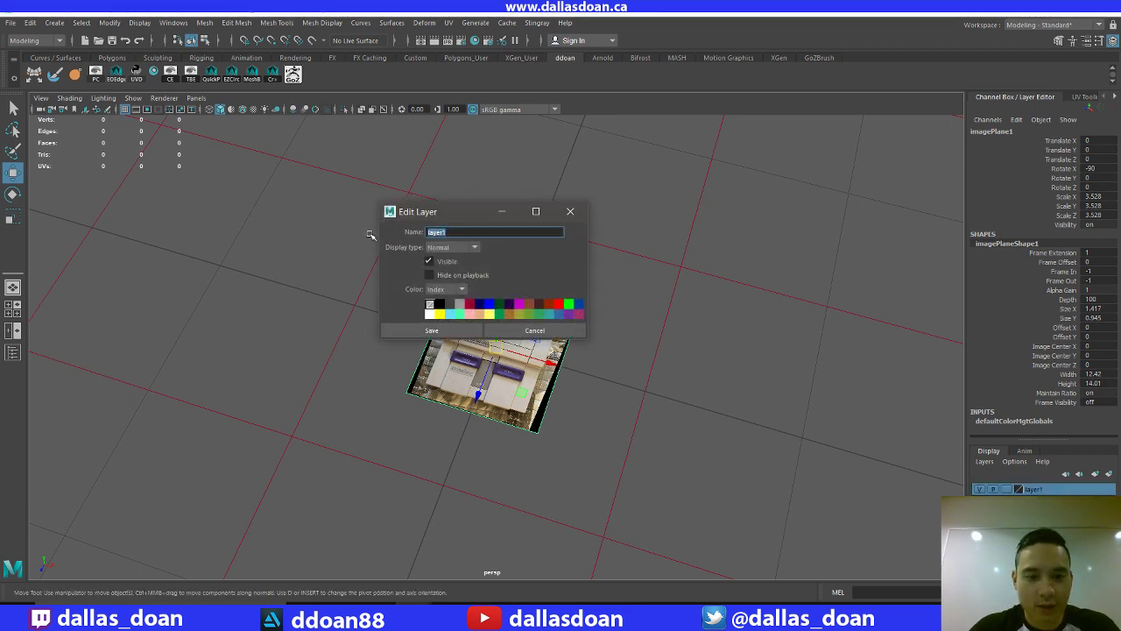
{"action": "type", "text": "ref"}
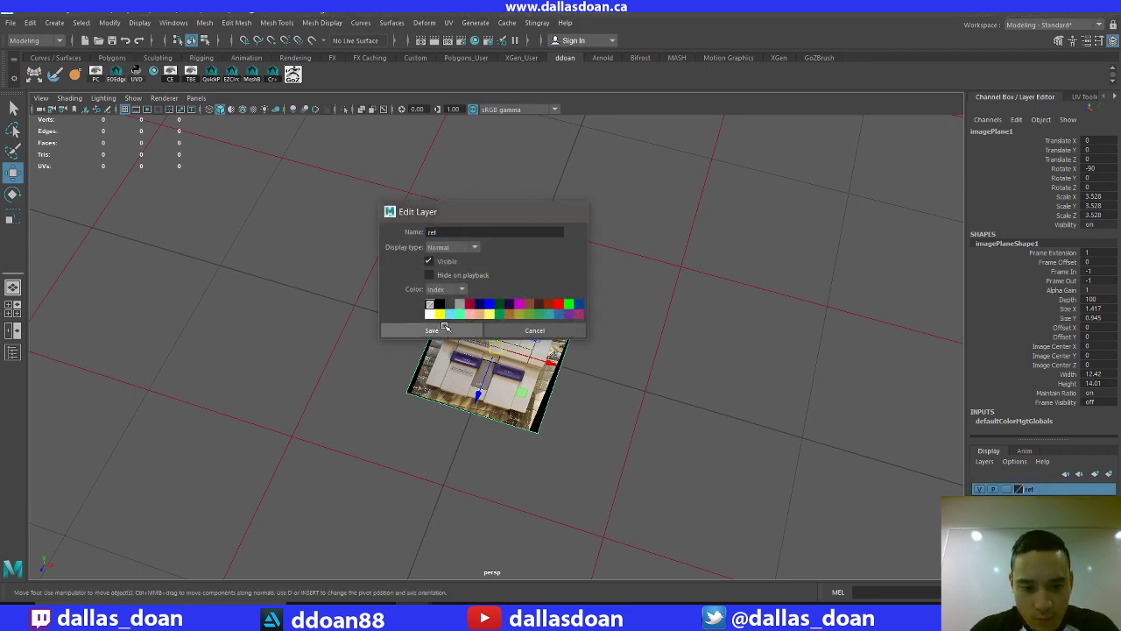
{"action": "left_click", "coordinate": [431, 330]}
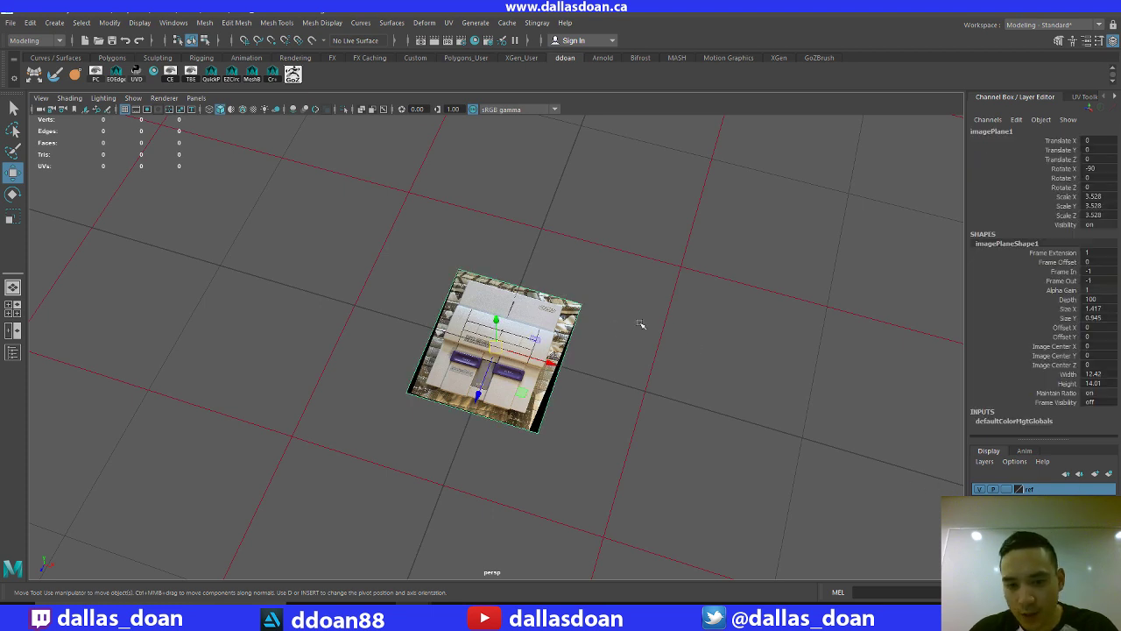
Add the selected image plane to the ref layer, set the layer to Reference, and test that the plane cannot be selected
{"action": "right_click", "coordinate": [1018, 489]}
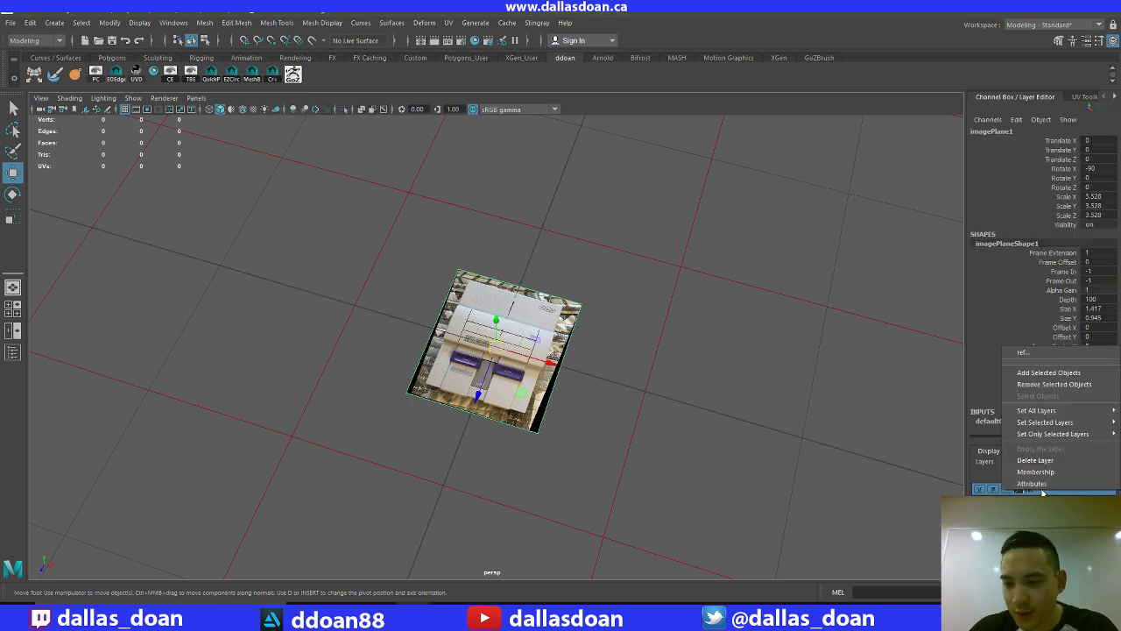
{"action": "left_click", "coordinate": [1038, 377]}
{"action": "left_click", "coordinate": [776, 379]}
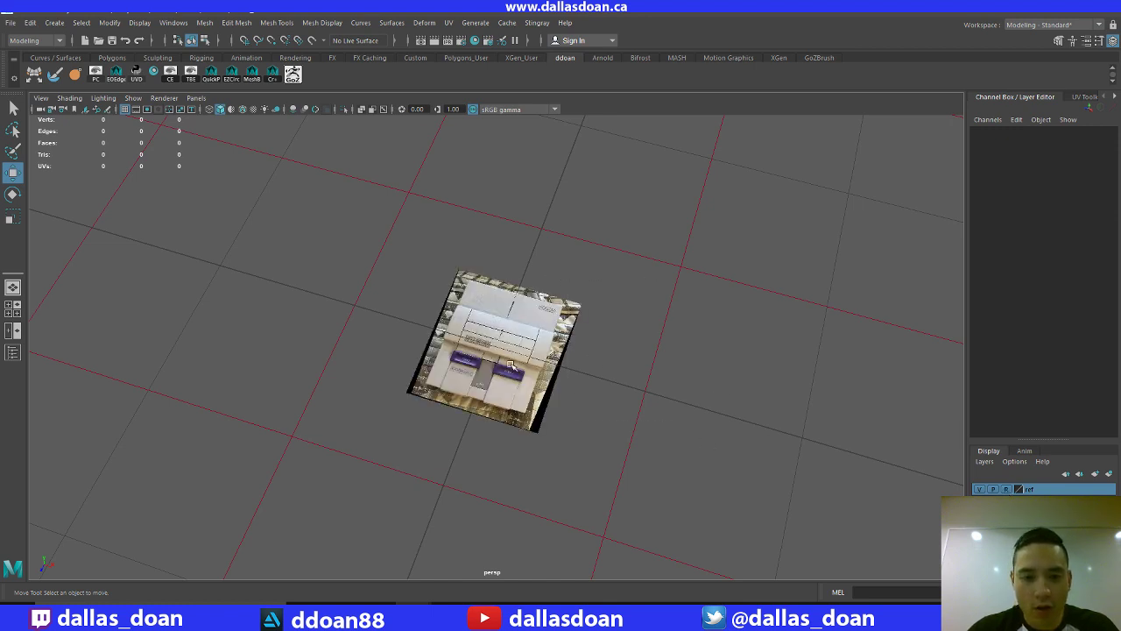
{"action": "left_click_drag", "start_coordinate": [332, 279], "coordinate": [638, 403]}
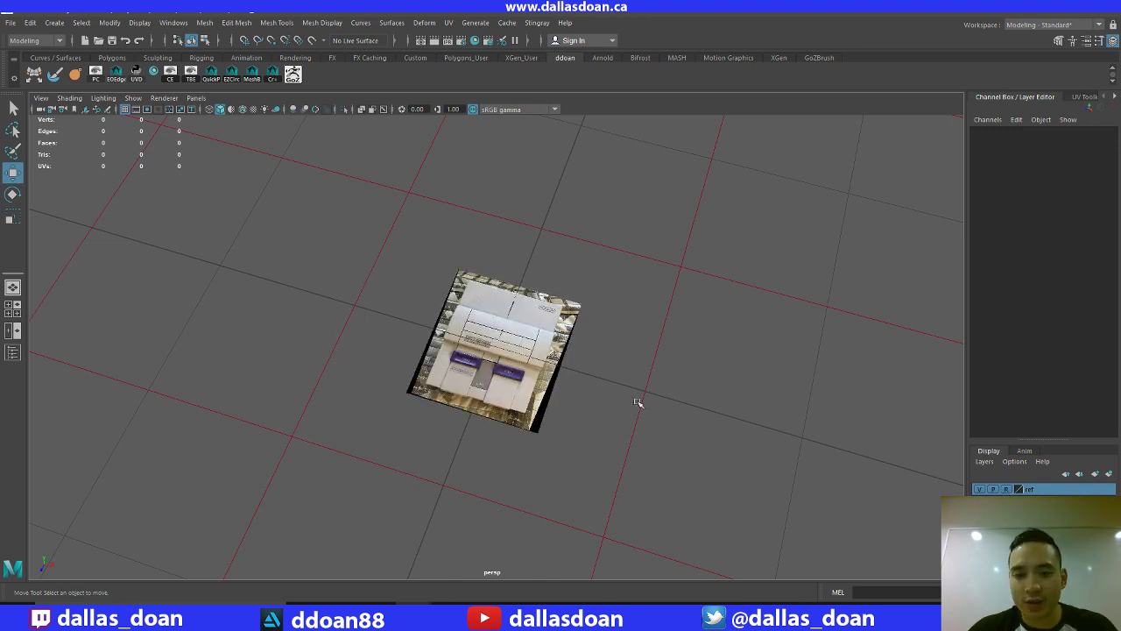
Enlarge the top view, frame the console photo in it, and hide the grid
{"action": "right_click_drag", "start_coordinate": [637, 403], "coordinate": [618, 361], "text": "alt"}
{"action": "left_click_drag", "start_coordinate": [617, 361], "coordinate": [560, 365], "text": "alt"}
{"action": "right_click_drag", "start_coordinate": [560, 364], "coordinate": [589, 365], "text": "alt"}
{"action": "key", "text": "space"}
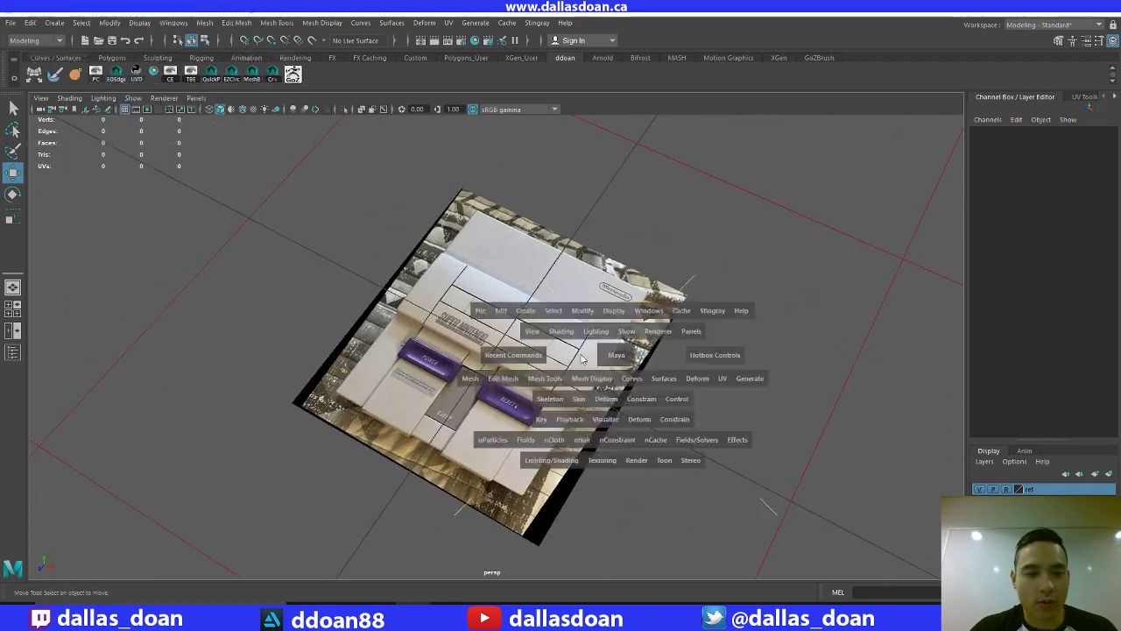
{"action": "key", "text": "space"}
{"action": "middle_click_drag", "start_coordinate": [550, 227], "coordinate": [544, 240], "text": "alt"}
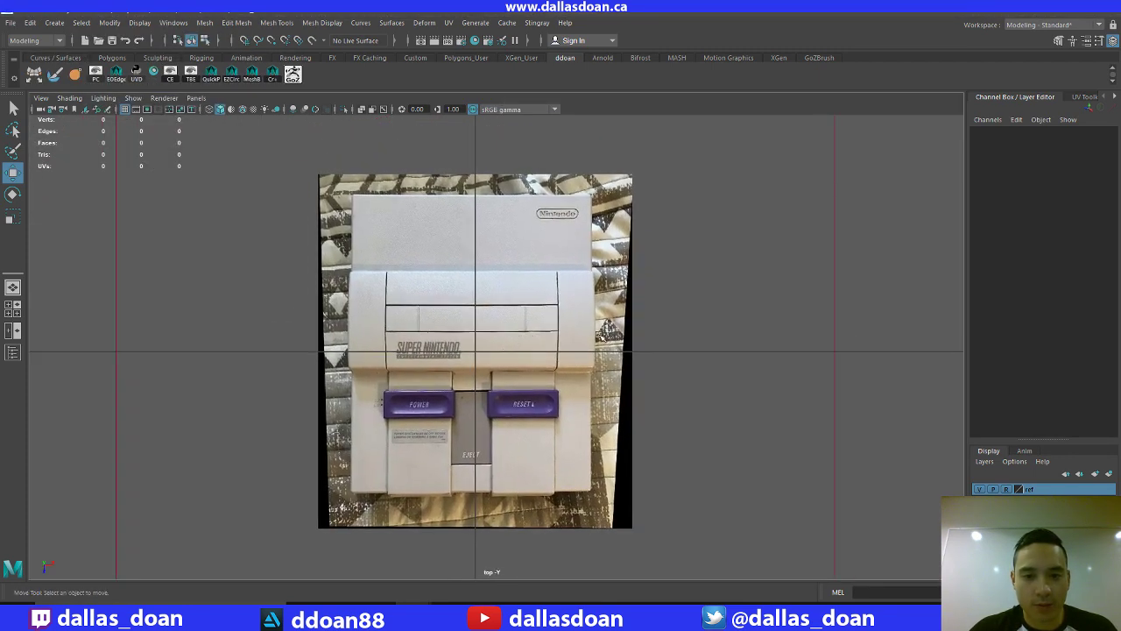
{"action": "right_click_drag", "start_coordinate": [608, 327], "coordinate": [616, 380], "text": "alt"}
{"action": "middle_click_drag", "start_coordinate": [617, 380], "coordinate": [611, 362], "text": "alt"}
{"action": "middle_click_drag", "start_coordinate": [561, 334], "coordinate": [549, 328], "text": "alt"}
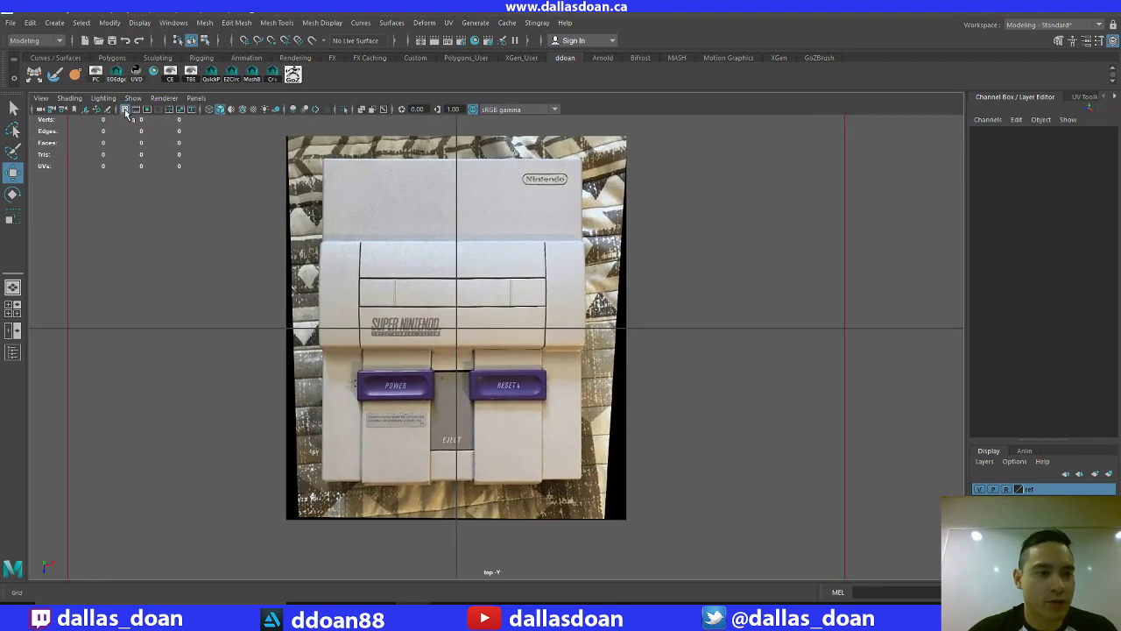
{"action": "left_click", "coordinate": [125, 109]}
{"action": "middle_click_drag", "start_coordinate": [476, 264], "coordinate": [484, 291], "text": "alt"}
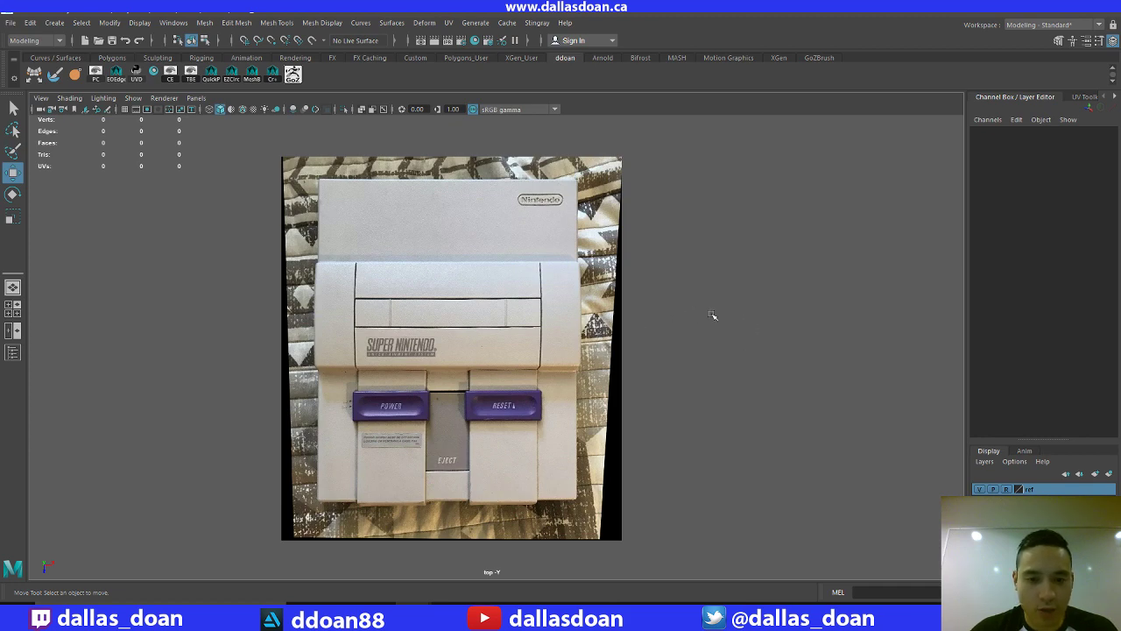
Examine the console's front and back in the a27ec079ee7d5474f546fabdf5f5209e.jpg and snesbak.jpg photos from the ref folder
{"action": "key", "text": "alt+Tab"}
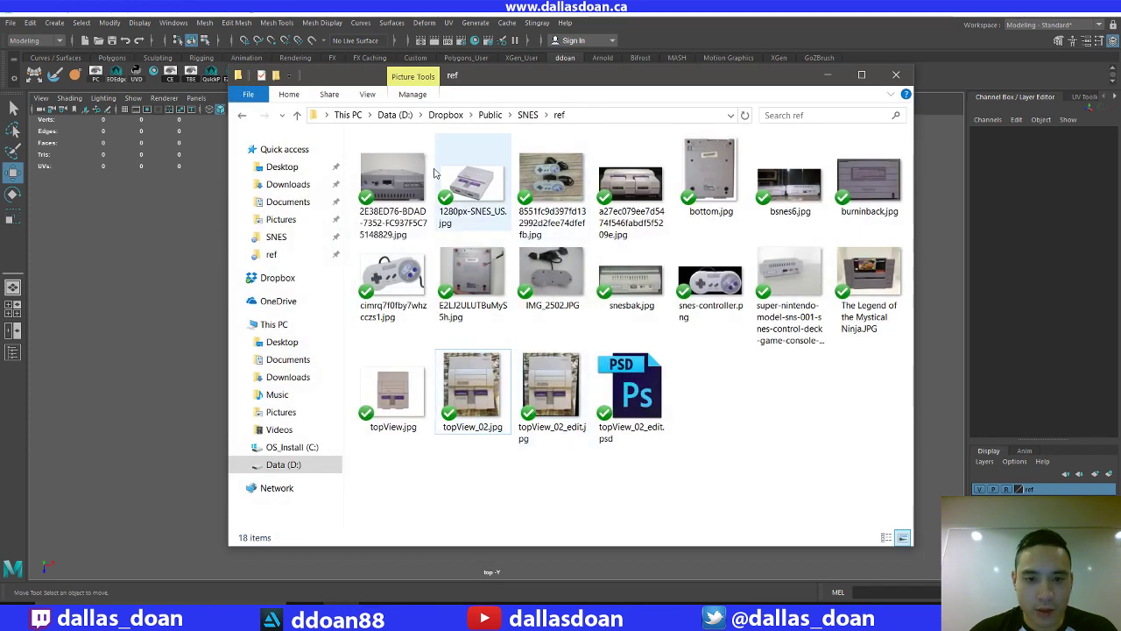
{"action": "left_click", "coordinate": [635, 178]}
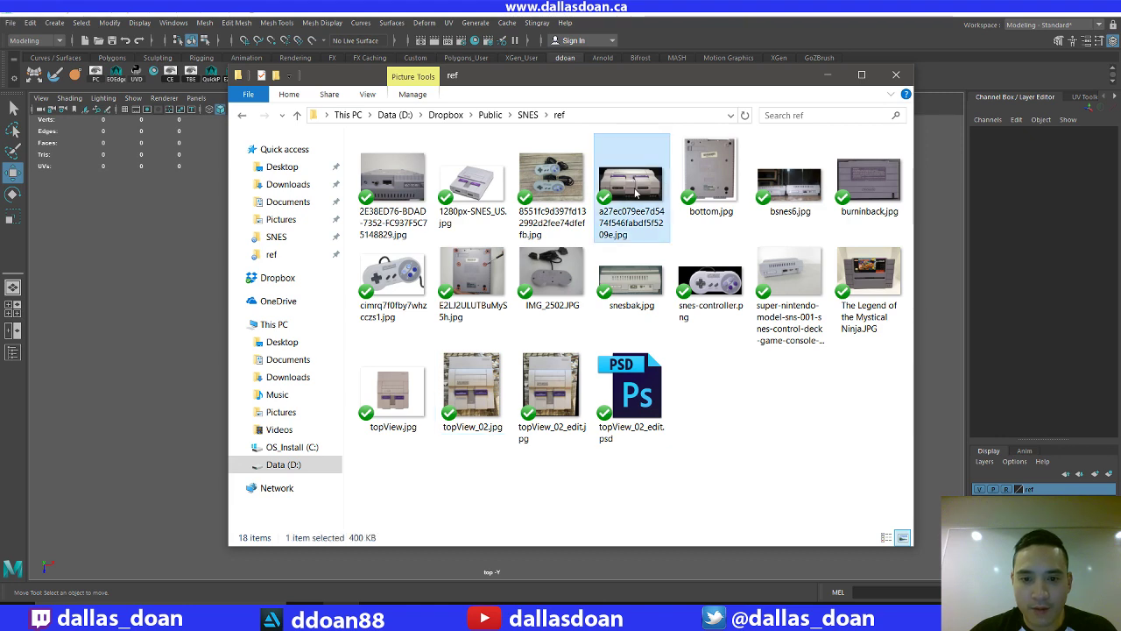
{"action": "double_click", "coordinate": [636, 182]}
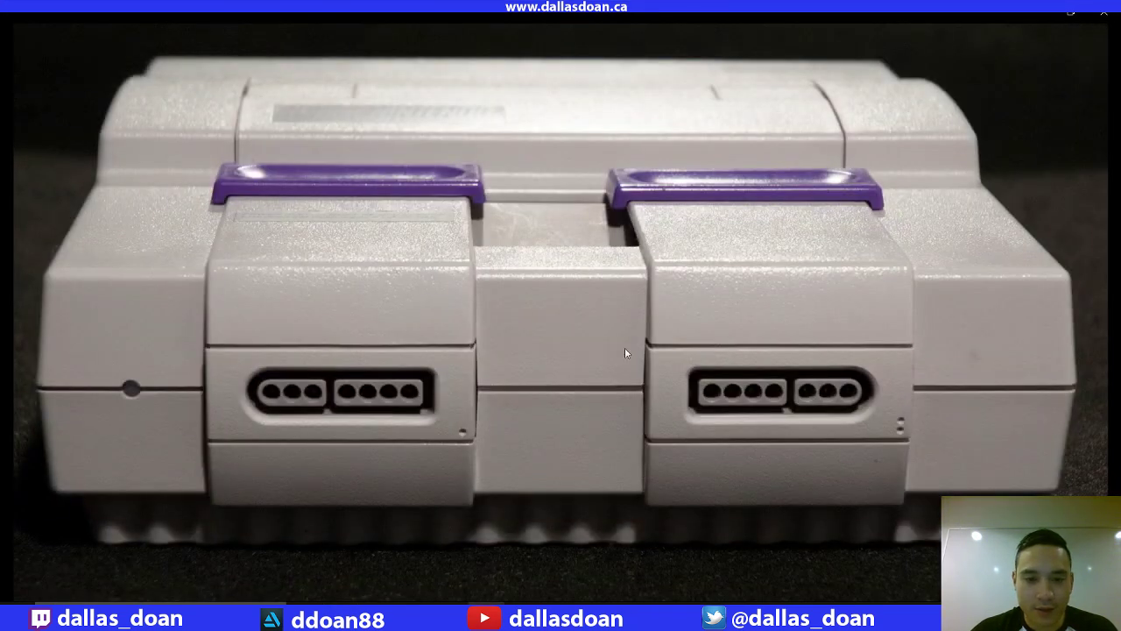
{"action": "key", "text": "alt+Tab"}
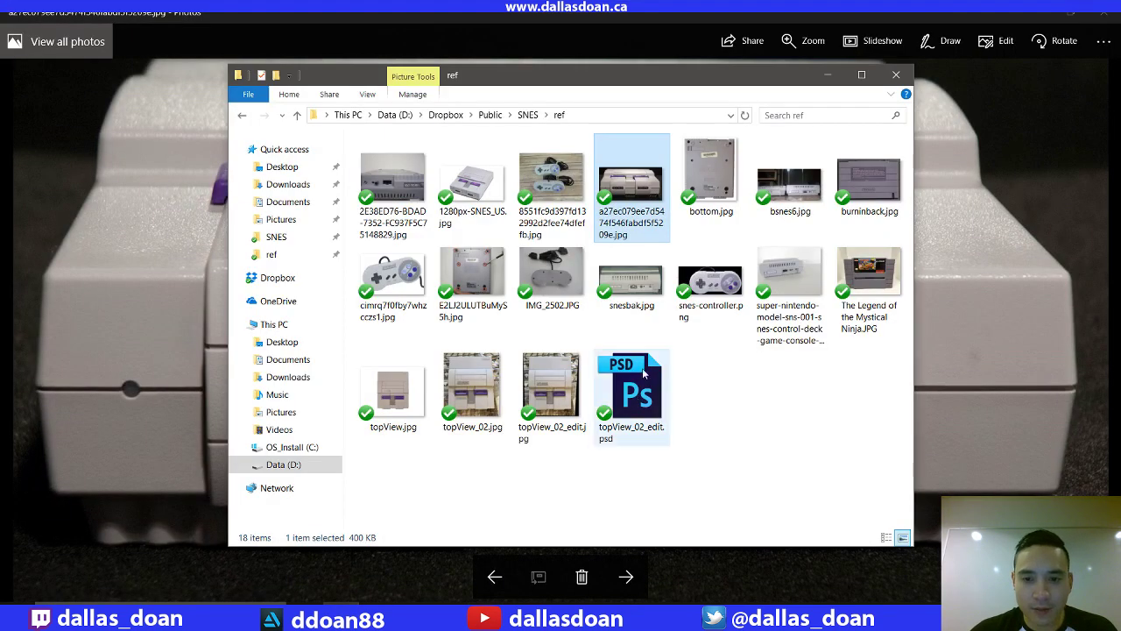
{"action": "double_click", "coordinate": [637, 276]}
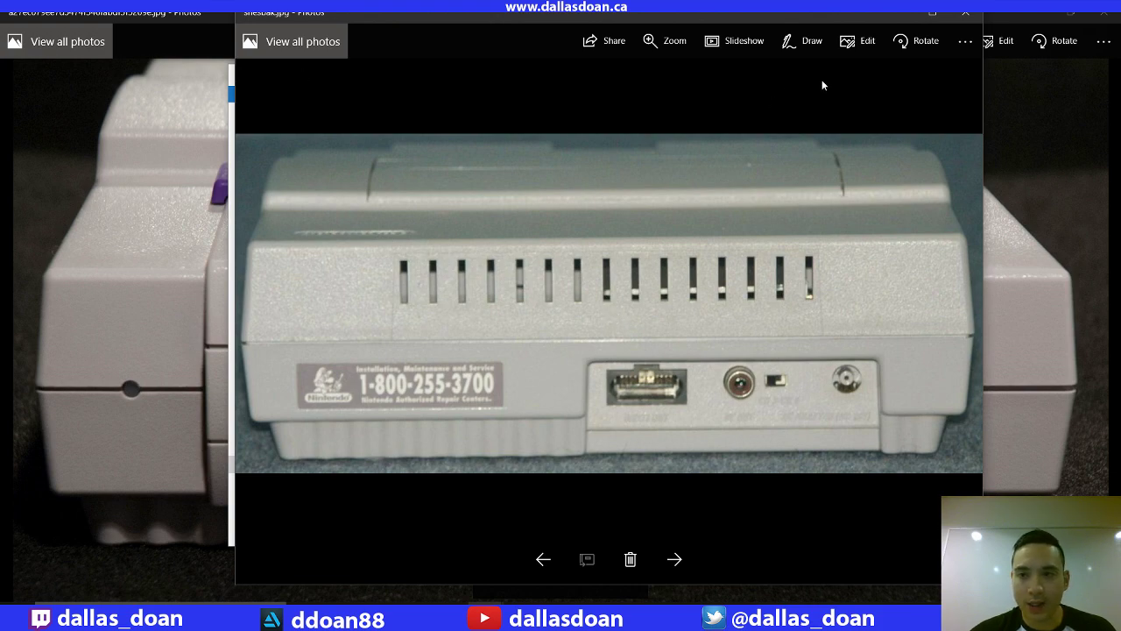
{"action": "left_click", "coordinate": [965, 13]}
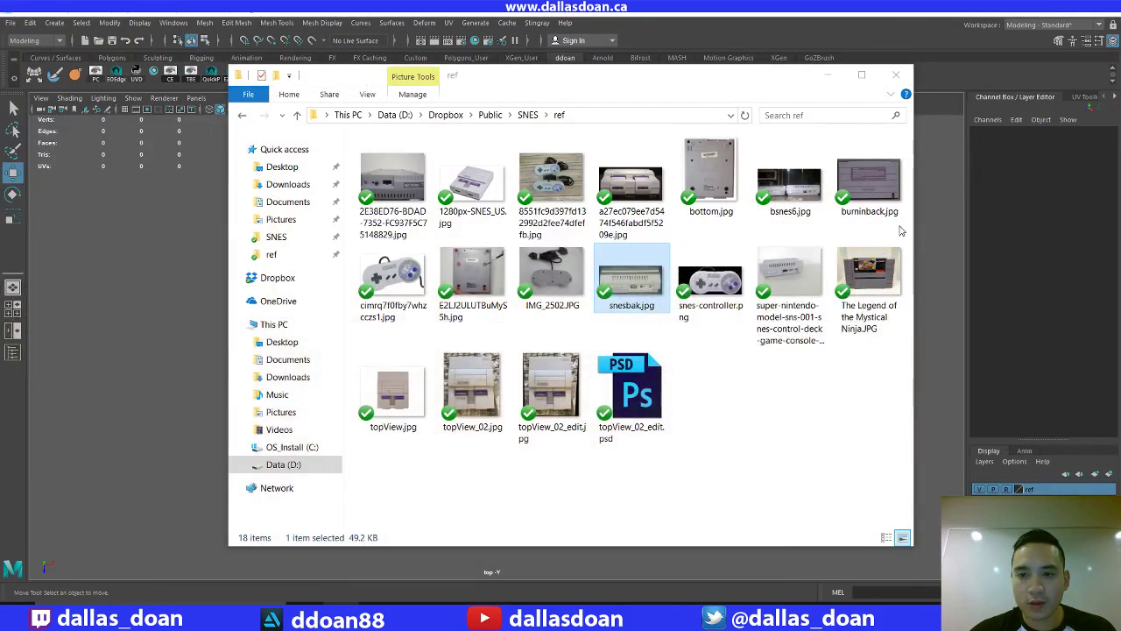
Return to Maya, create a polygon cube in the top view, and scale it uniformly to about 32.345
{"action": "left_click", "coordinate": [683, 333]}
{"action": "mouse_move", "coordinate": [507, 331]}
{"action": "middle_mouse_down", "text": "alt"}
{"action": "mouse_move", "coordinate": [490, 333]}
{"action": "mouse_move", "coordinate": [519, 326]}
{"action": "middle_mouse_up", "text": "alt"}
{"action": "right_click_drag", "start_coordinate": [709, 277], "coordinate": [653, 304], "text": "shift"}
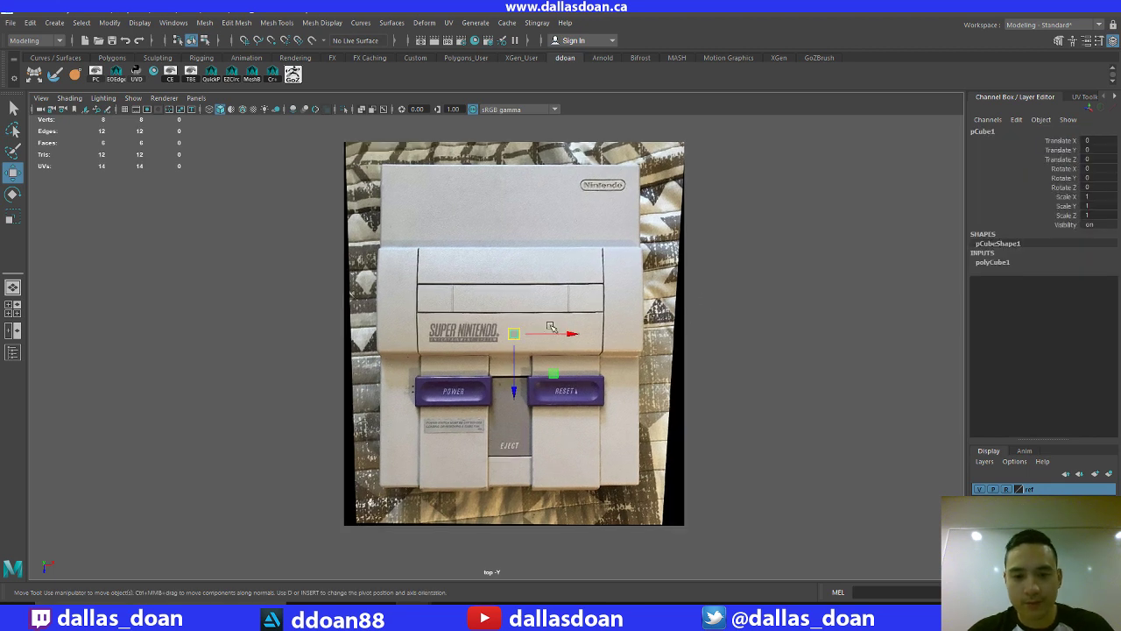
{"action": "key", "text": "r"}
{"action": "left_click_drag", "start_coordinate": [514, 333], "coordinate": [725, 249]}
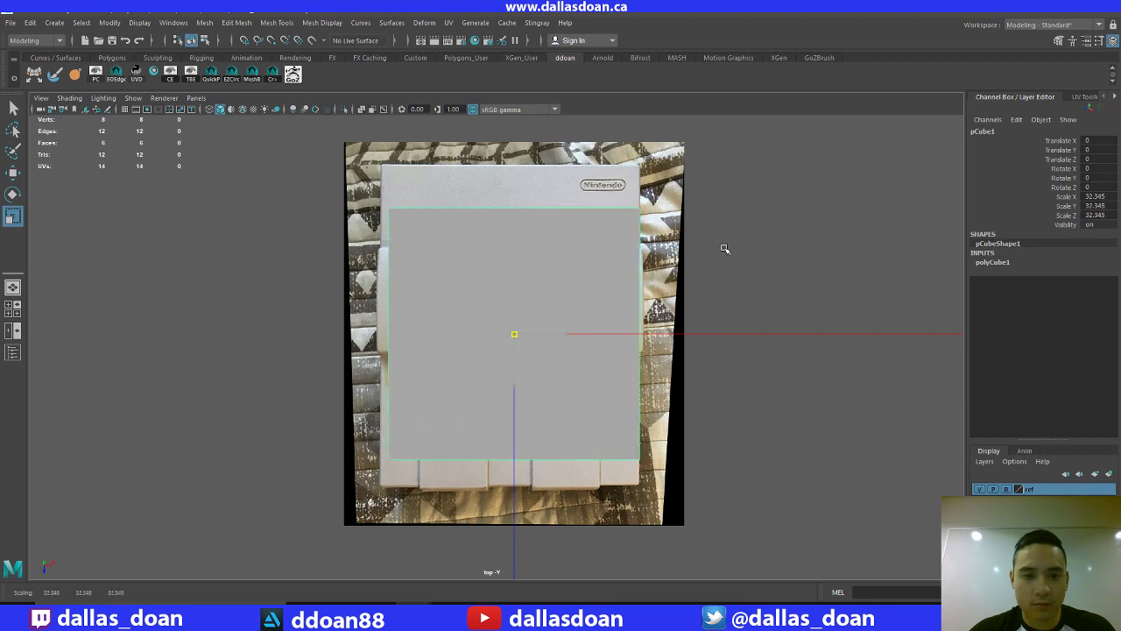
Fit the cube to the console's outline at about X -0.602, Z -1.128, with a uniform scale of 33.561 and Scale Z of 42.51
{"action": "key", "text": "w"}
{"action": "left_click_drag", "start_coordinate": [515, 333], "coordinate": [516, 324]}
{"action": "key", "text": "r"}
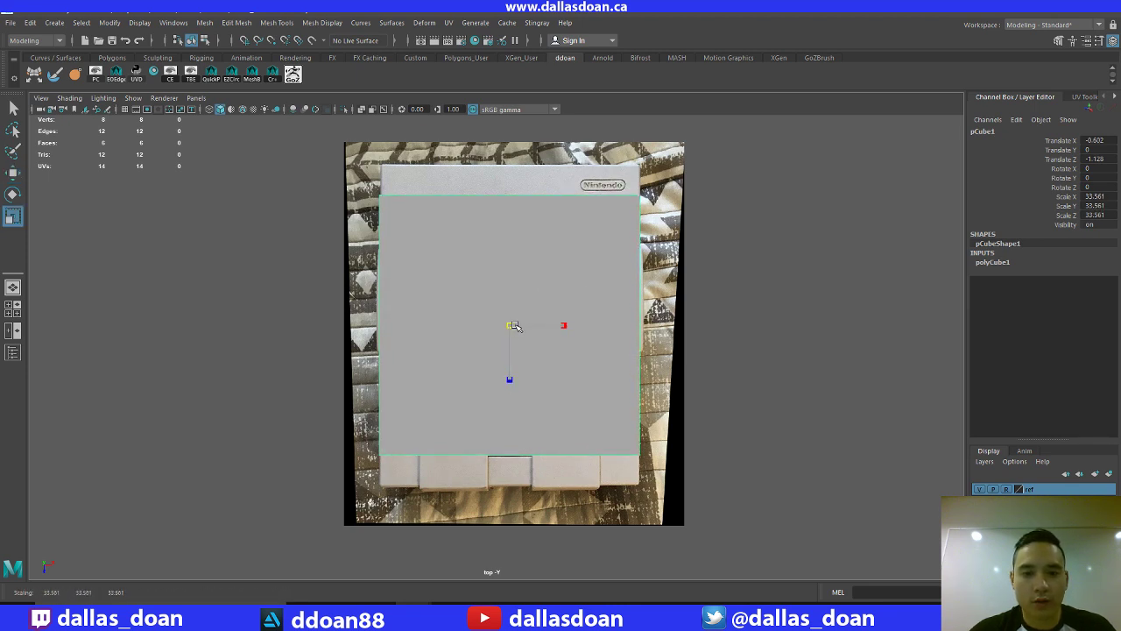
{"action": "key", "text": "w"}
{"action": "key", "text": "r"}
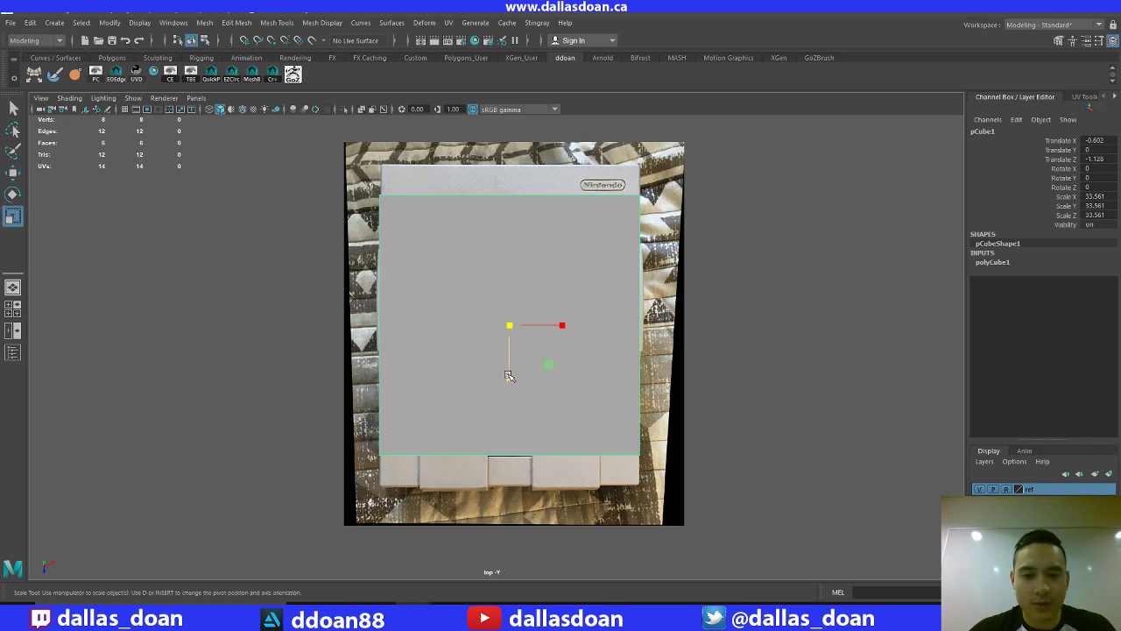
{"action": "mouse_move", "coordinate": [509, 376]}
{"action": "left_mouse_down"}
{"action": "mouse_move", "coordinate": [508, 388]}
{"action": "mouse_move", "coordinate": [509, 378]}
{"action": "left_mouse_up"}
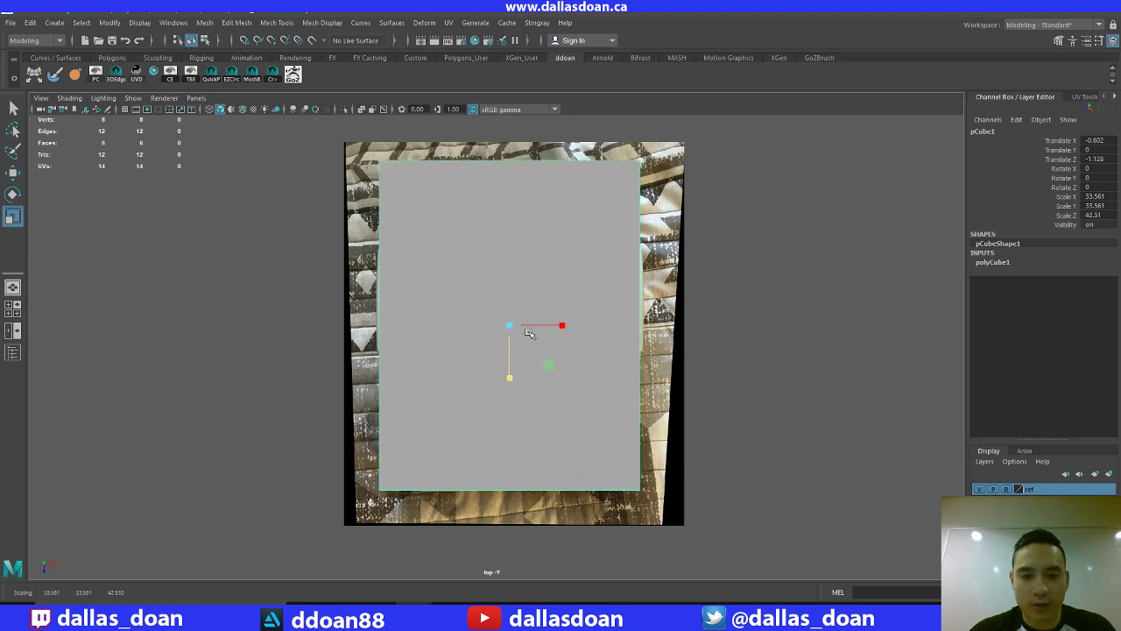
{"action": "key", "text": "w"}
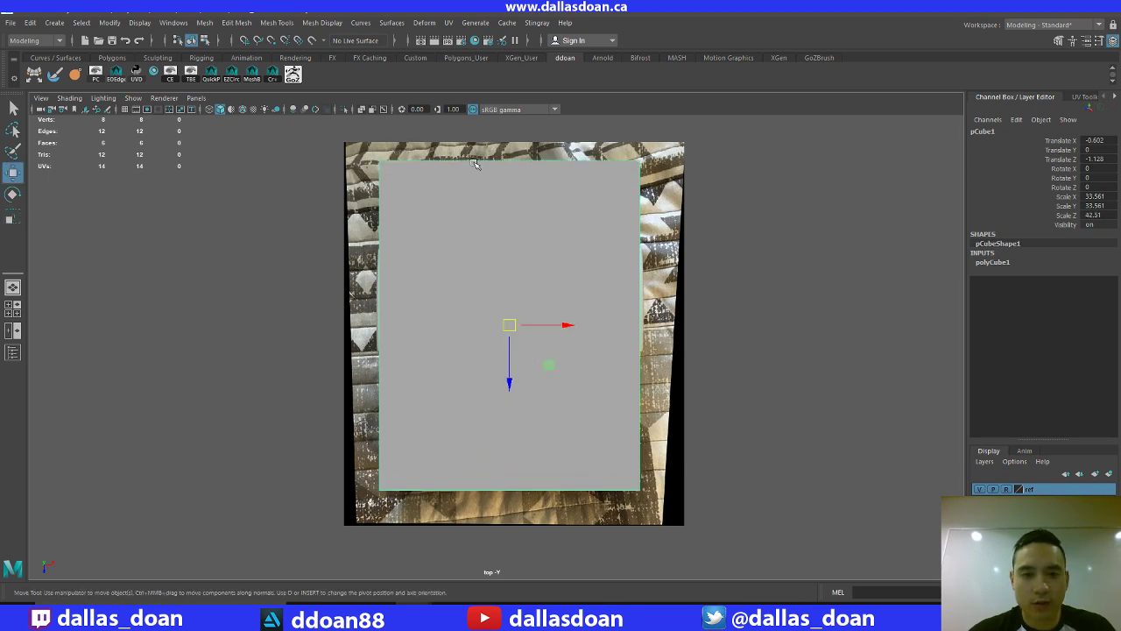
Turn on X-Ray to compare the cube with the photo, turn it off again, and deselect the cube
{"action": "left_click", "coordinate": [356, 111]}
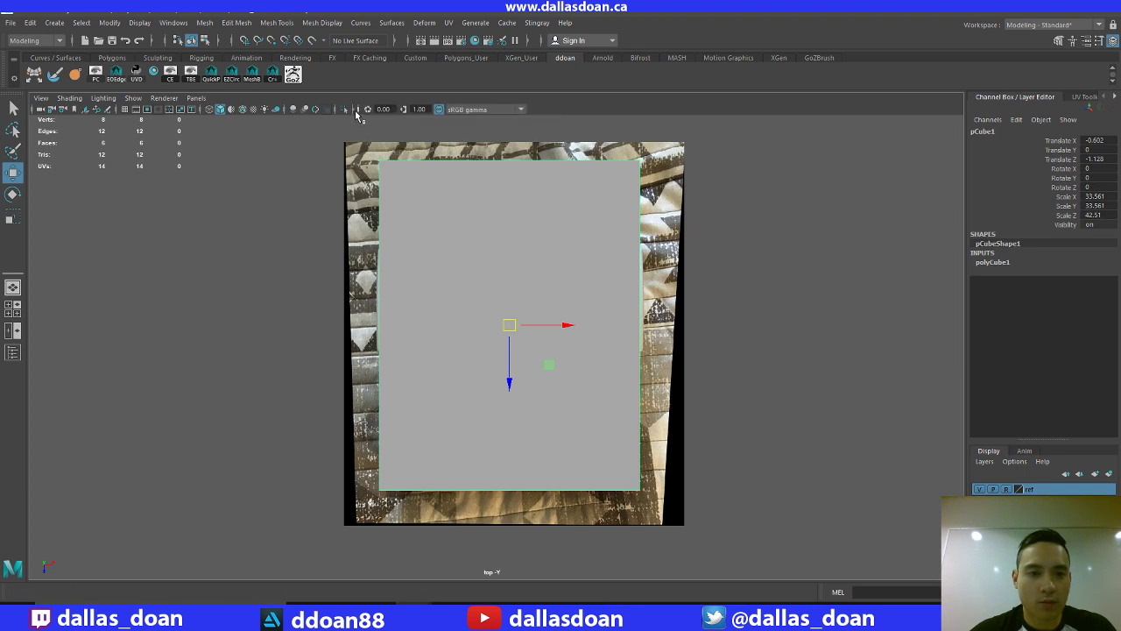
{"action": "left_click", "coordinate": [357, 111]}
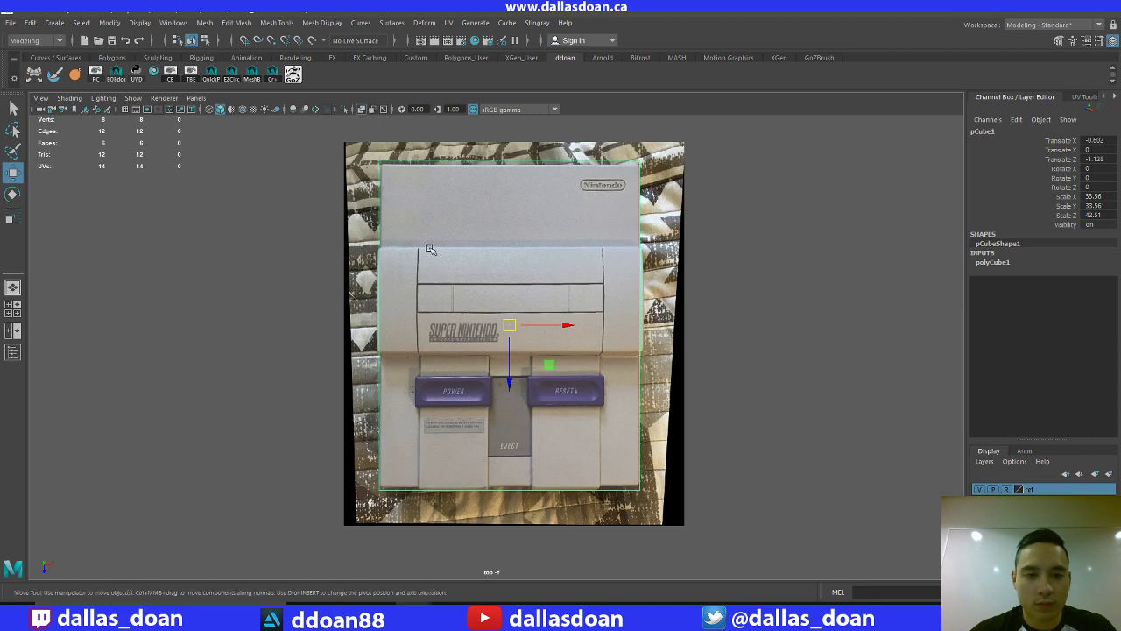
{"action": "left_click", "coordinate": [362, 110]}
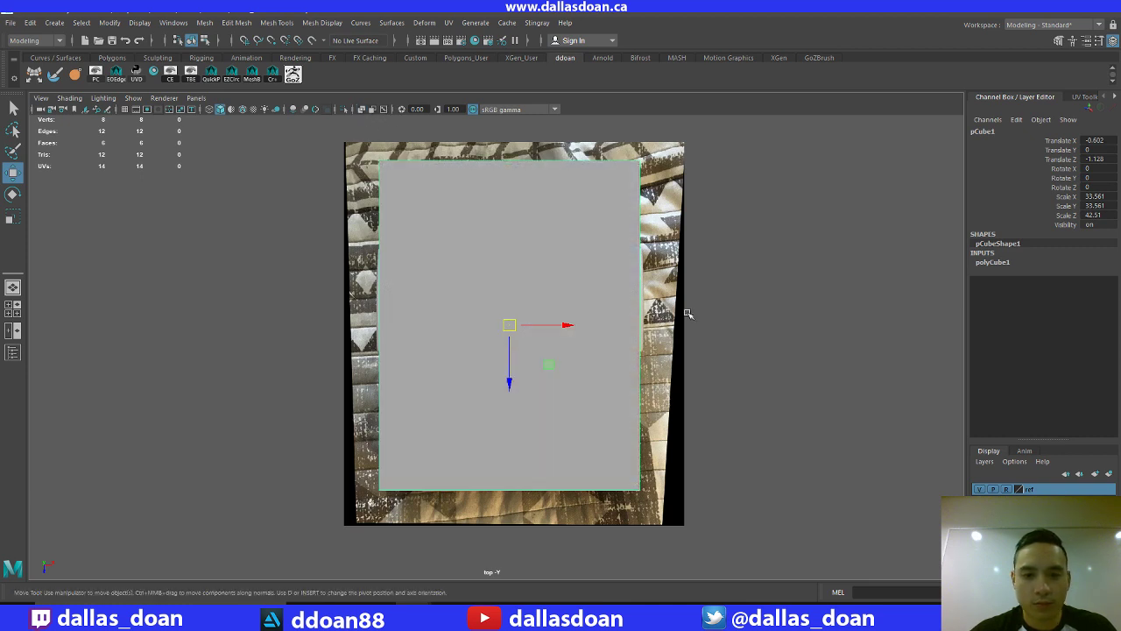
{"action": "left_click", "coordinate": [513, 546]}
Open Google Chrome and search Google Images for "snes blueprint"
{"action": "key", "text": "alt+Tab"}
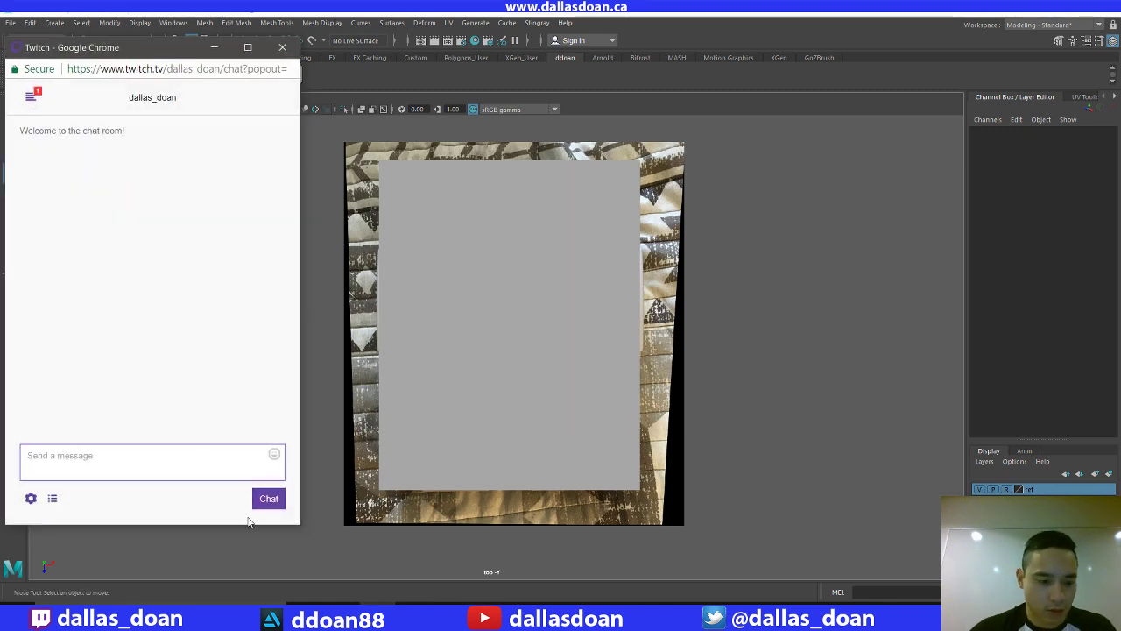
{"action": "left_click", "coordinate": [188, 616]}
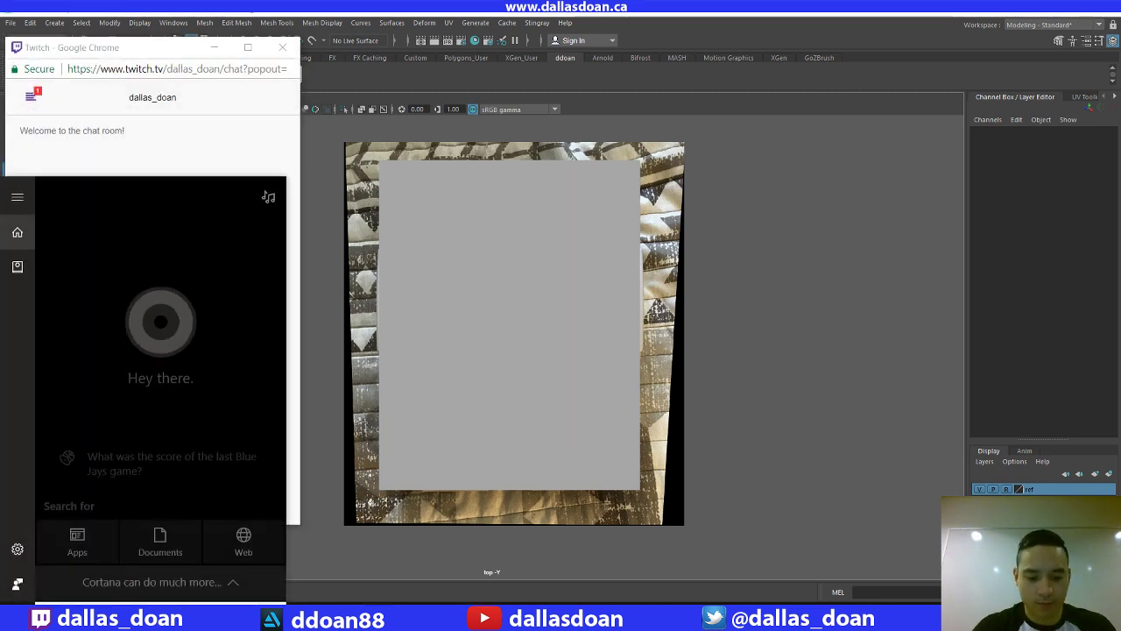
{"action": "type", "text": "chrome"}
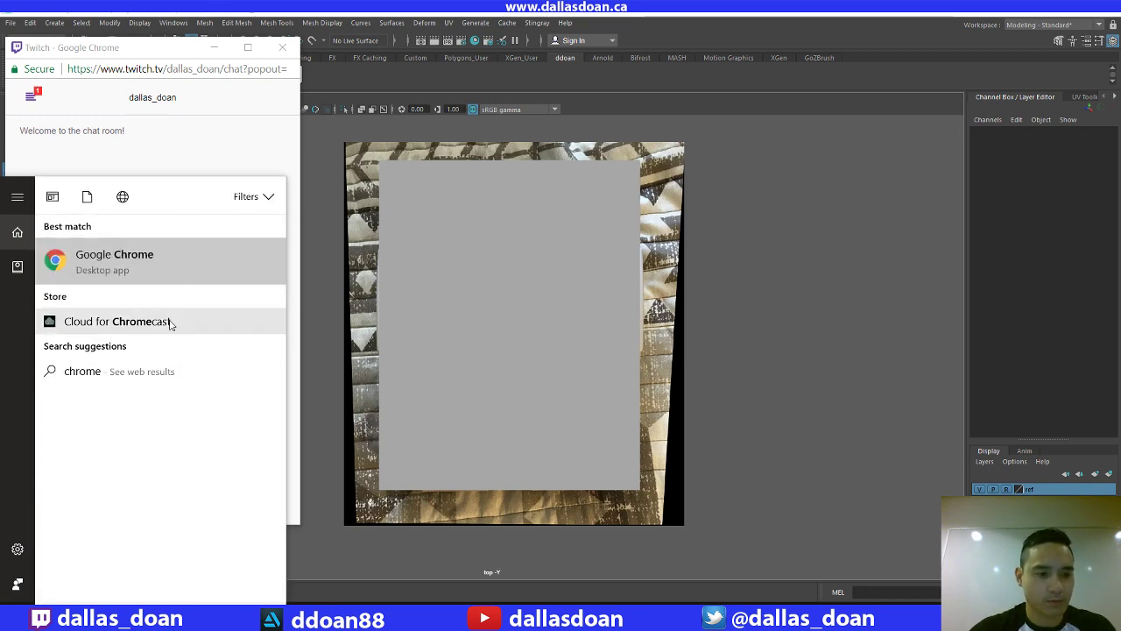
{"action": "left_click", "coordinate": [182, 277]}
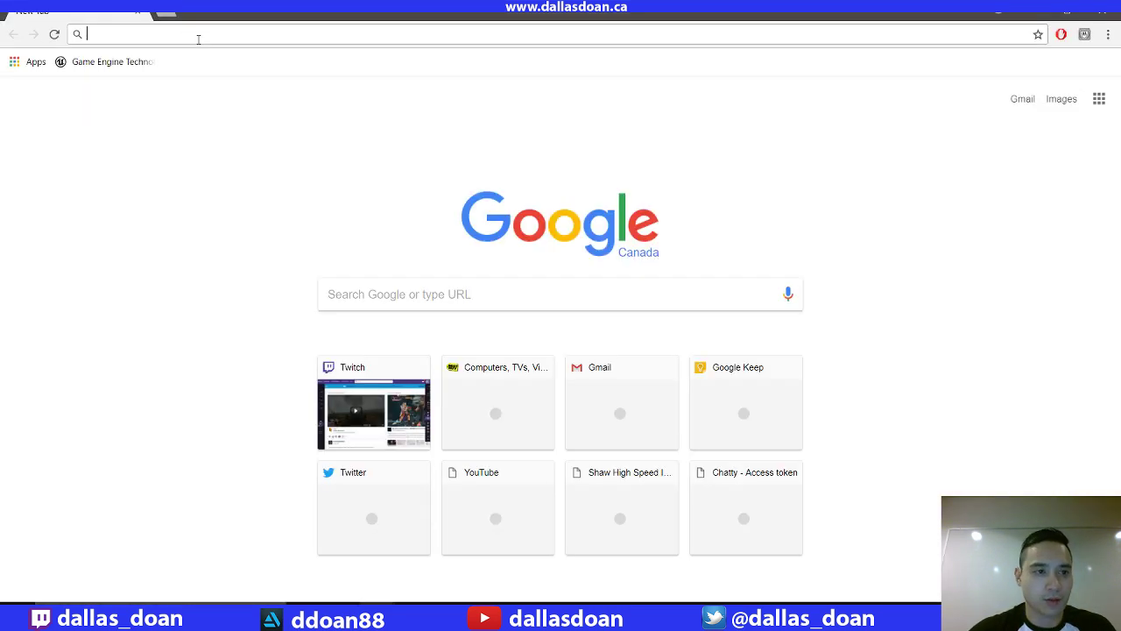
{"action": "type", "text": "snes "}
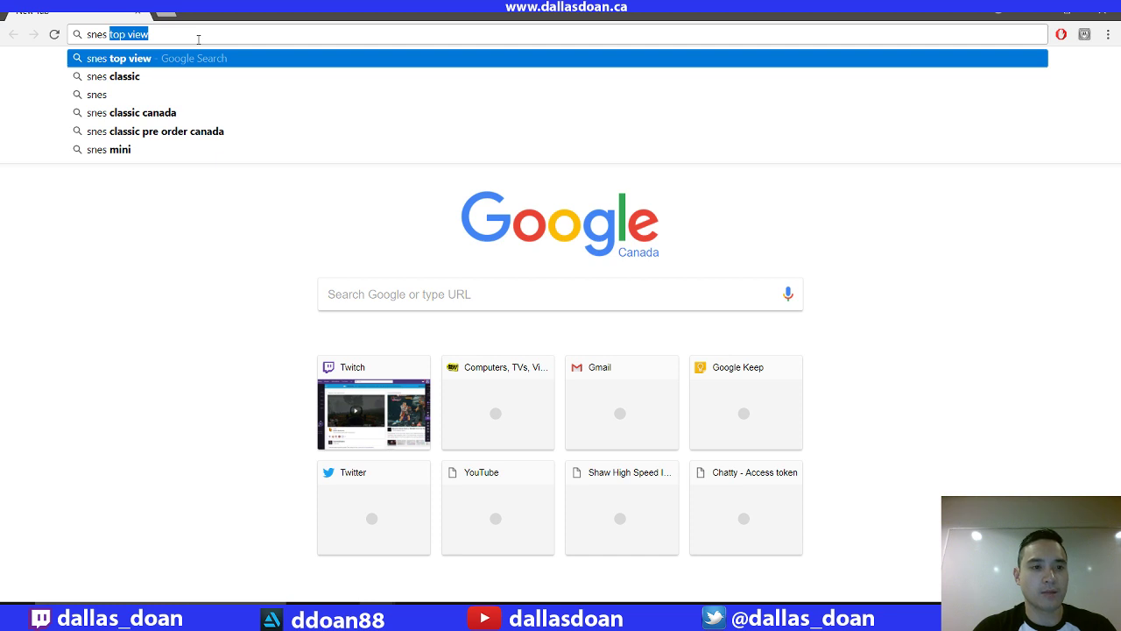
{"action": "type", "text": "blueprint"}
{"action": "key", "text": "Return"}
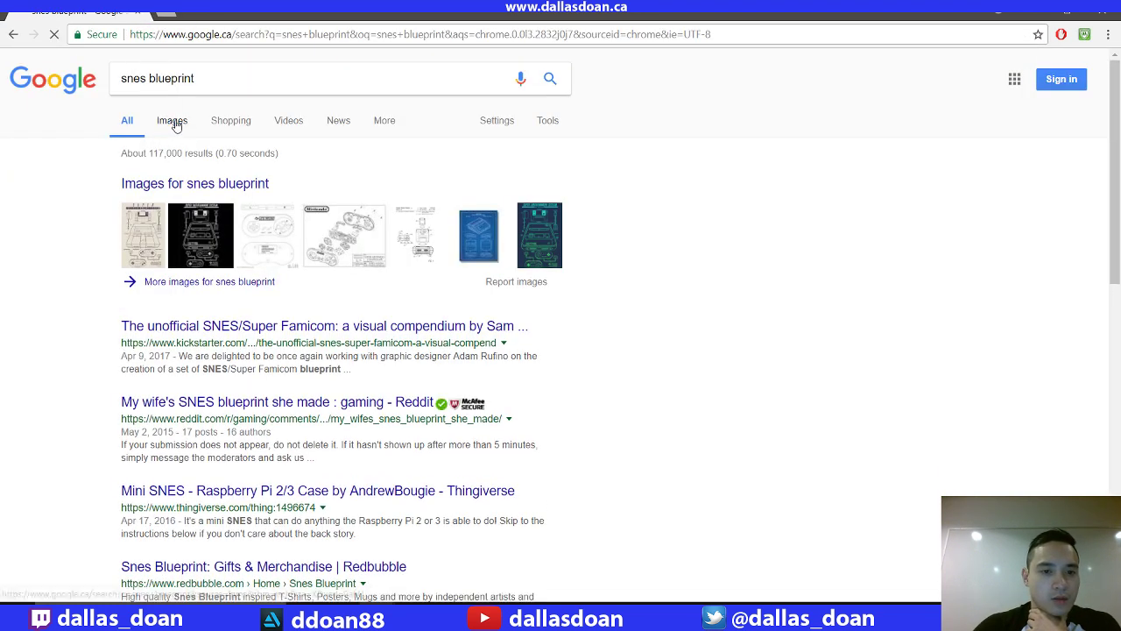
{"action": "left_click", "coordinate": [175, 123]}
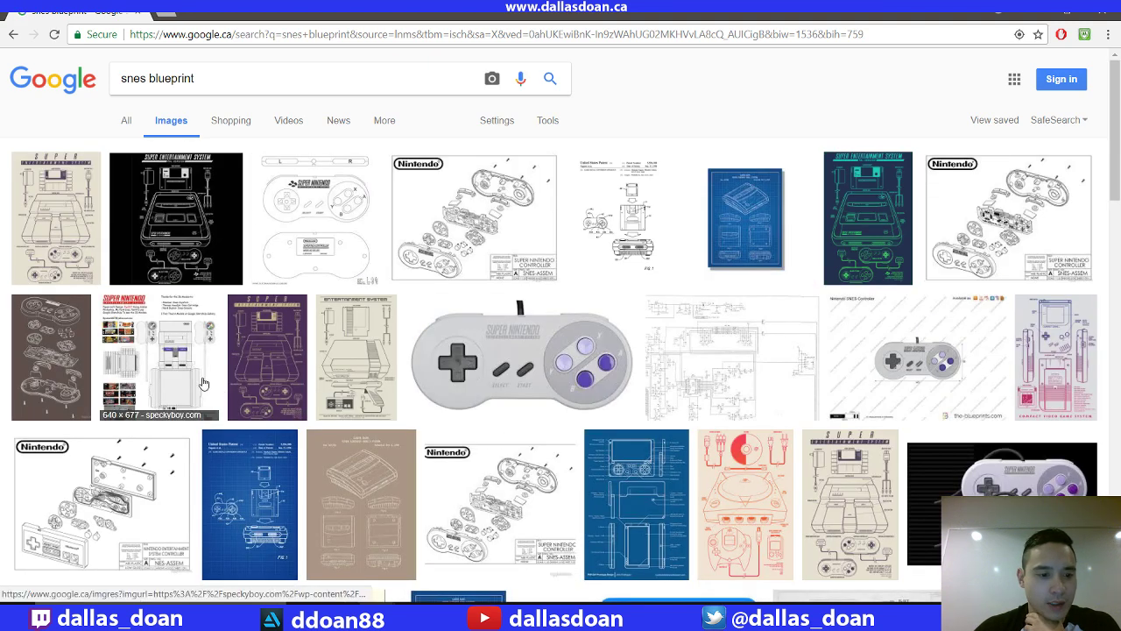
Examine the Super Nintendo papercraft template and look through more of the "snes blueprint" image results for usable views
{"action": "right_click", "coordinate": [174, 346]}
{"action": "left_click", "coordinate": [174, 316]}
{"action": "left_click", "coordinate": [174, 316]}
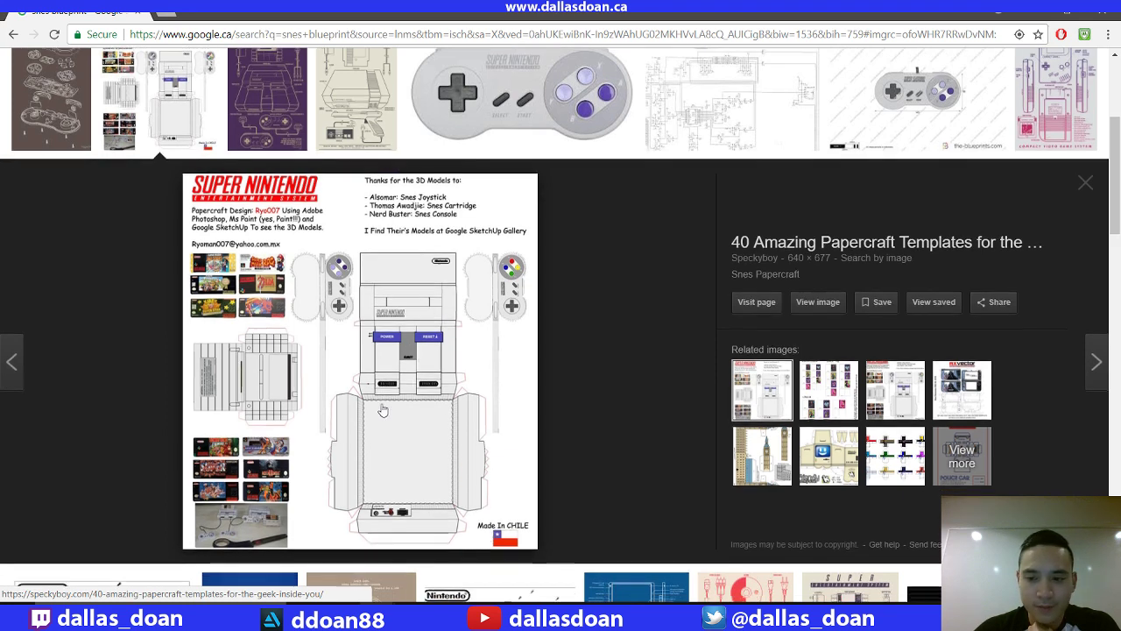
{"action": "scroll", "coordinate": [364, 381], "scroll_direction": "down", "scroll_amount": 4}
{"action": "scroll", "coordinate": [371, 411], "scroll_direction": "down", "scroll_amount": 3}
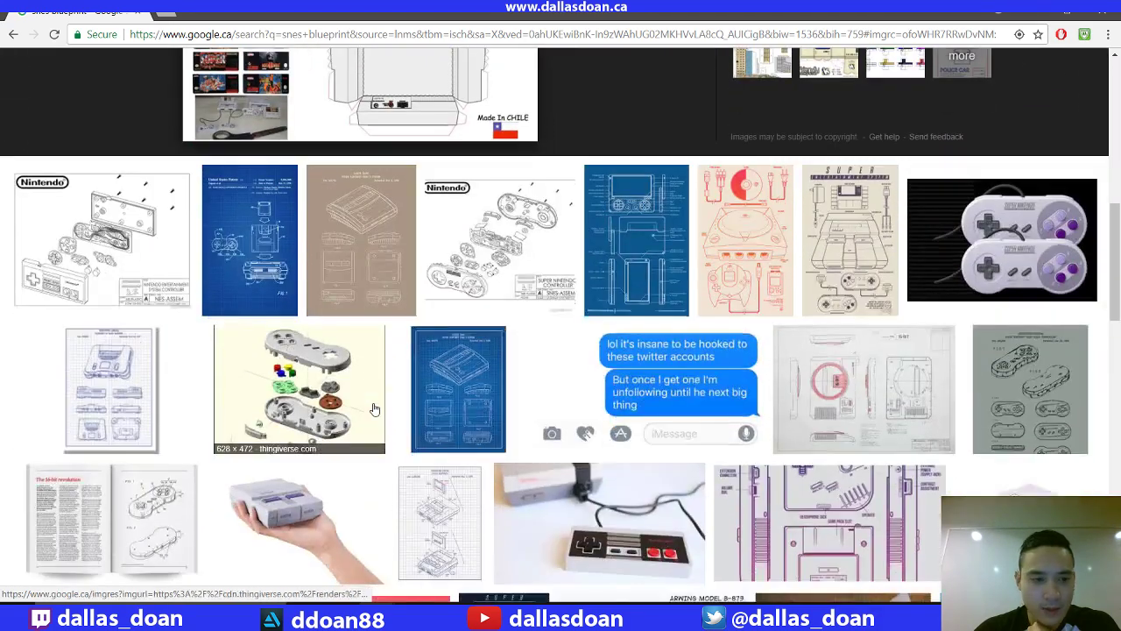
{"action": "scroll", "coordinate": [364, 411], "scroll_direction": "down", "scroll_amount": 5}
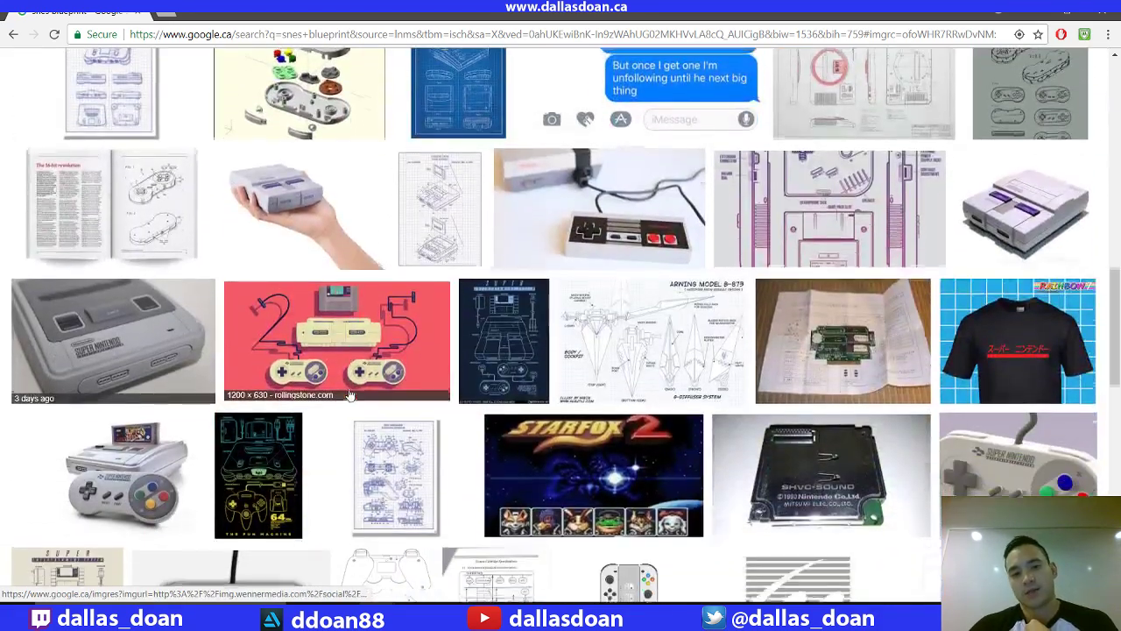
{"action": "scroll", "coordinate": [349, 394], "scroll_direction": "down", "scroll_amount": 2}
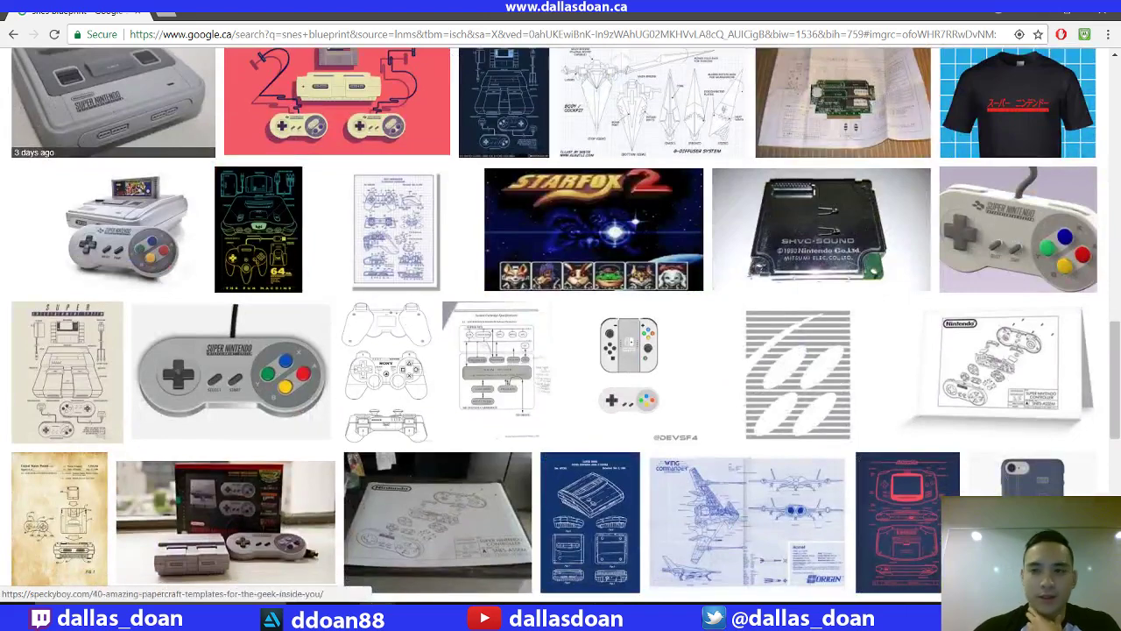
Switch back to Maya and turn on X-Ray in the top view to see the console photo through the cube
{"action": "key", "text": "alt+Tab"}
{"action": "left_click", "coordinate": [429, 226]}
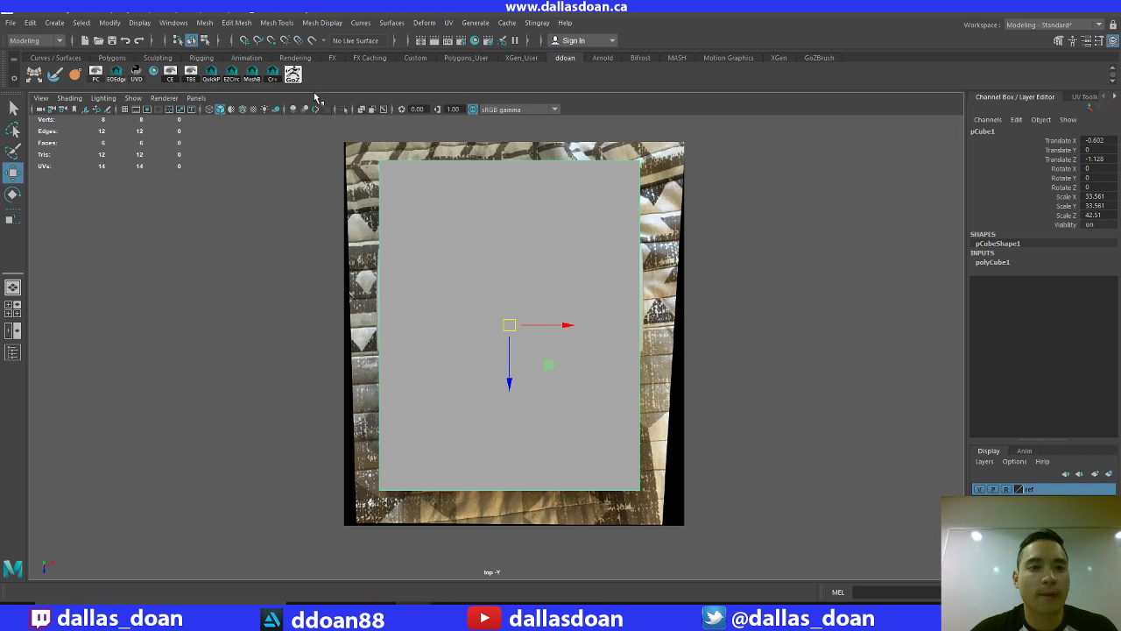
{"action": "left_click", "coordinate": [359, 110]}
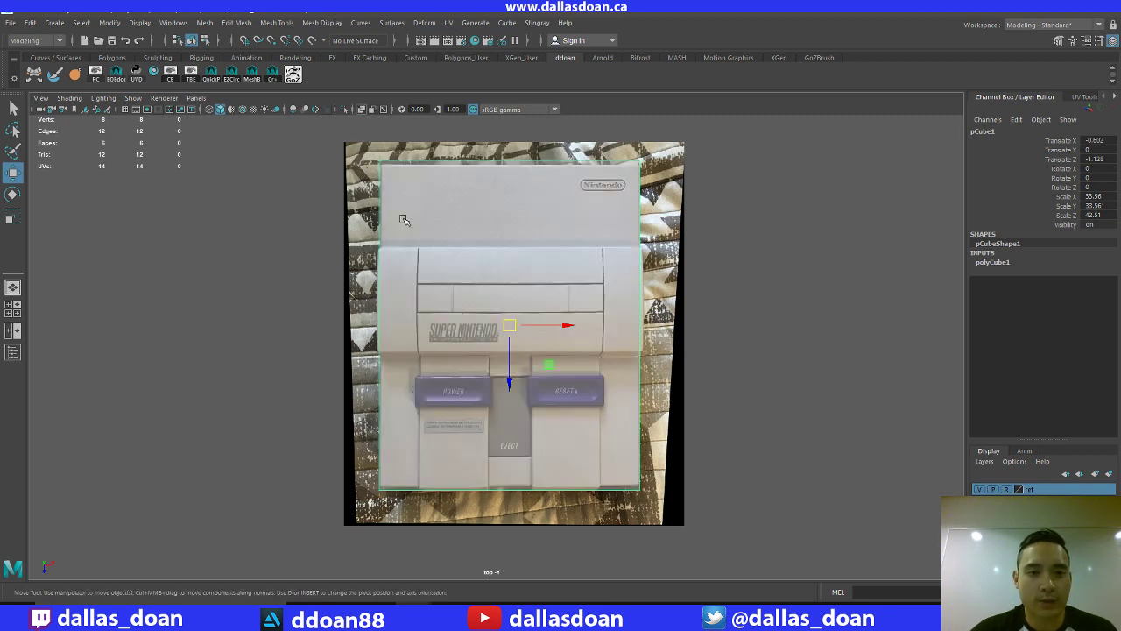
{"action": "middle_click_drag", "start_coordinate": [573, 322], "coordinate": [536, 341], "text": "alt"}
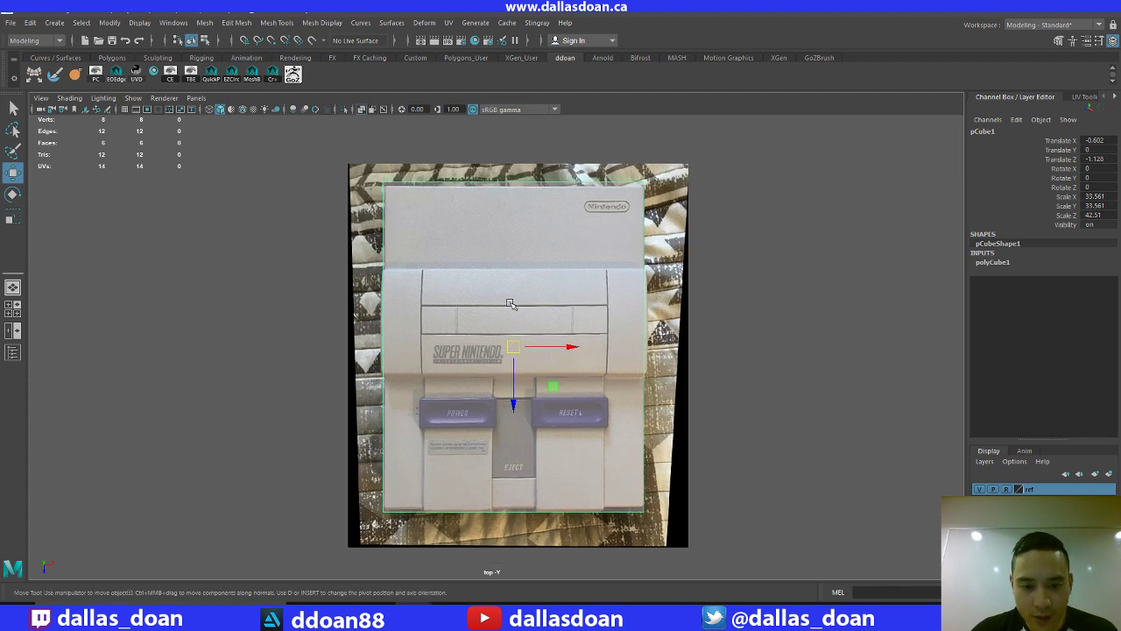
Move the four vertices at the cube's rear end along Z onto the console's back edge in the photo
{"action": "left_click", "coordinate": [455, 211]}
{"action": "right_click", "coordinate": [451, 212]}
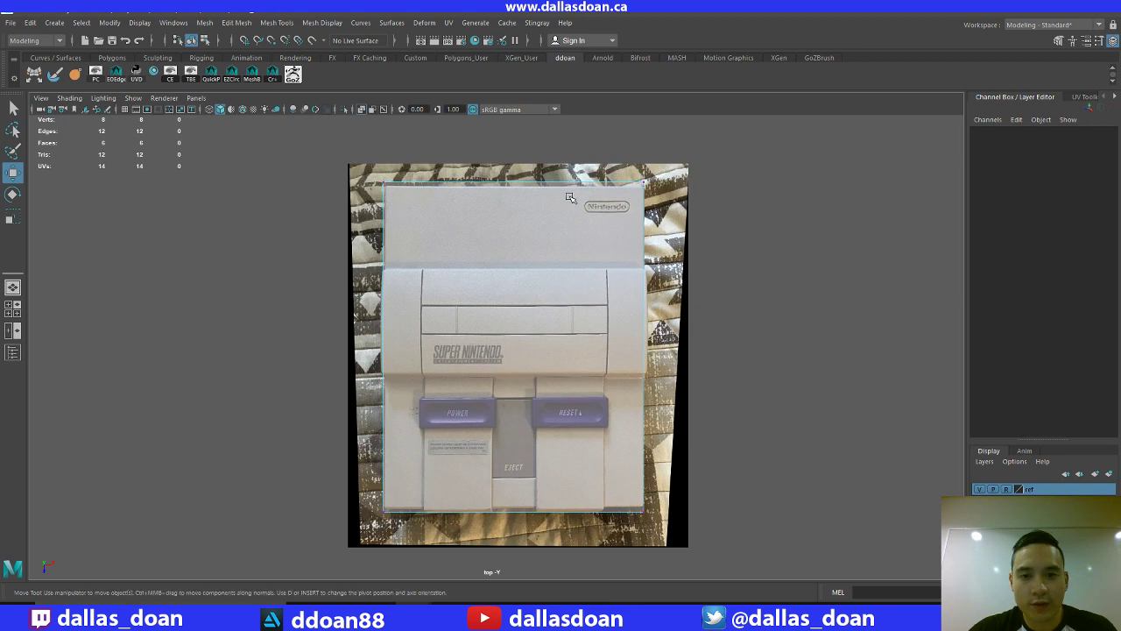
{"action": "left_click_drag", "start_coordinate": [372, 172], "coordinate": [396, 194]}
{"action": "left_click_drag", "start_coordinate": [652, 203], "coordinate": [775, 154], "text": "shift"}
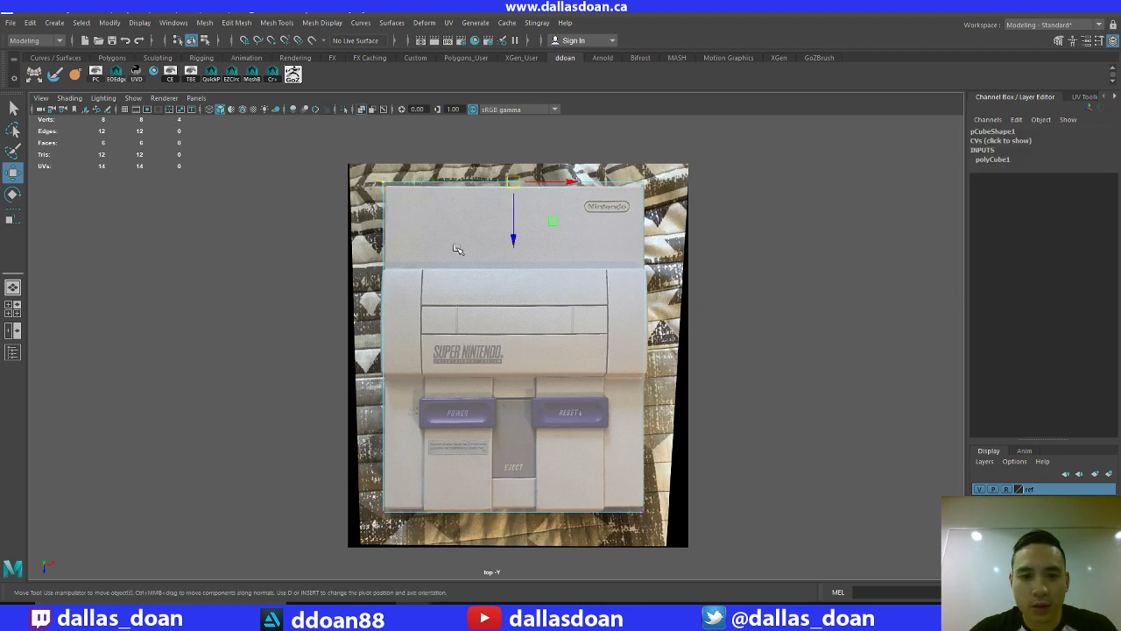
{"action": "left_click_drag", "start_coordinate": [513, 233], "coordinate": [513, 248]}
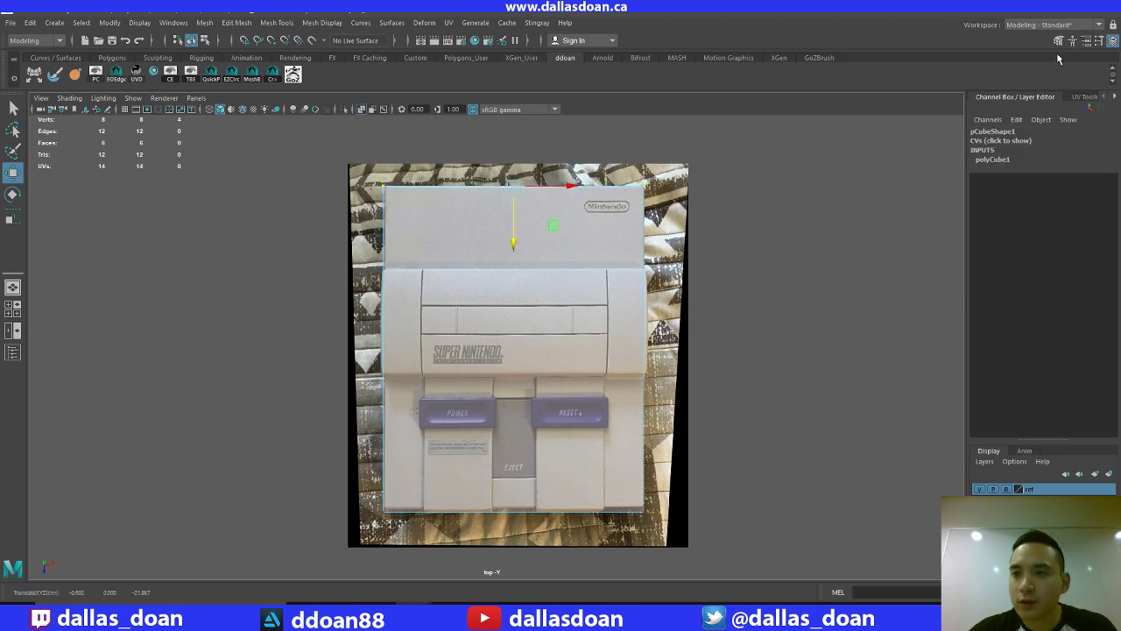
Show the Modeling Toolkit and move the cube's four front vertices along Z onto the console's front edge in the photo
{"action": "left_click", "coordinate": [1058, 40]}
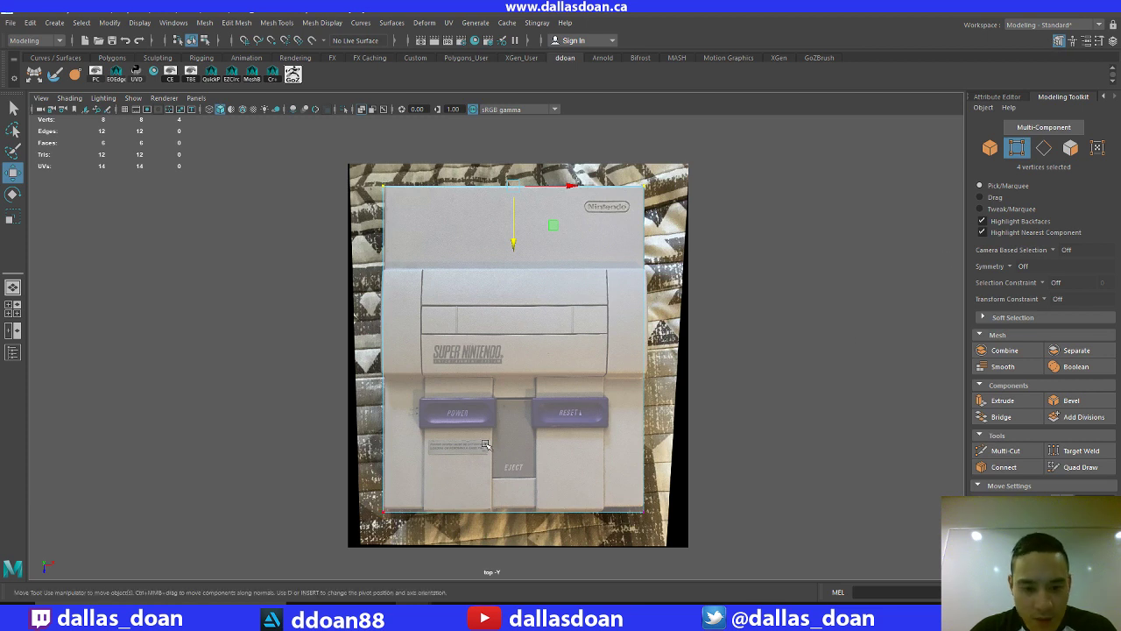
{"action": "left_click_drag", "start_coordinate": [317, 487], "coordinate": [487, 573]}
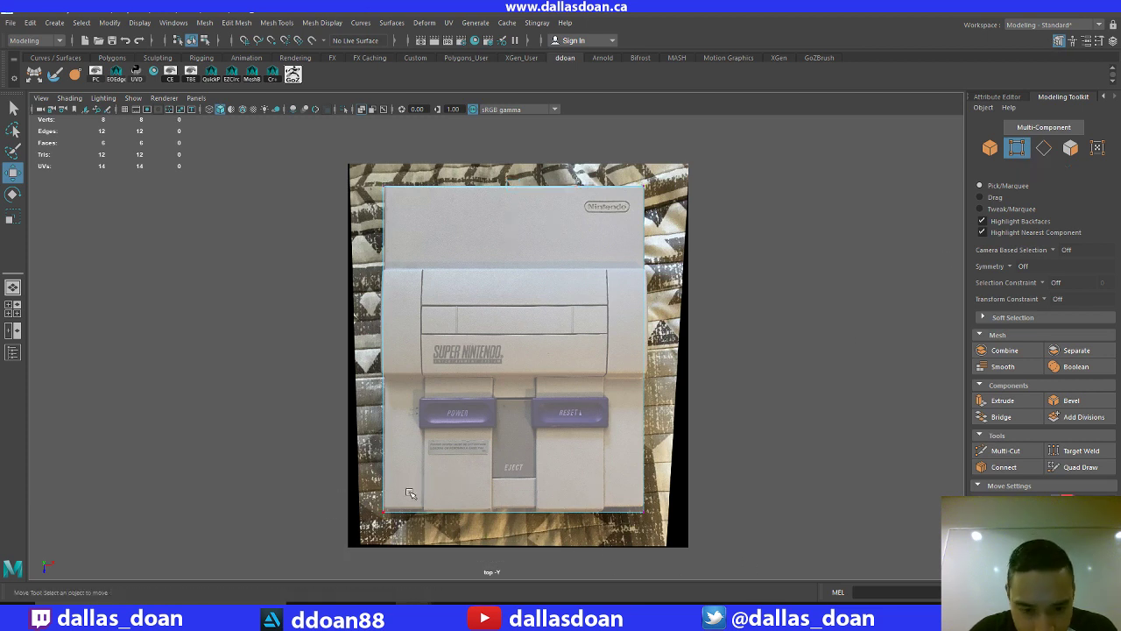
{"action": "left_click_drag", "start_coordinate": [658, 559], "coordinate": [375, 501]}
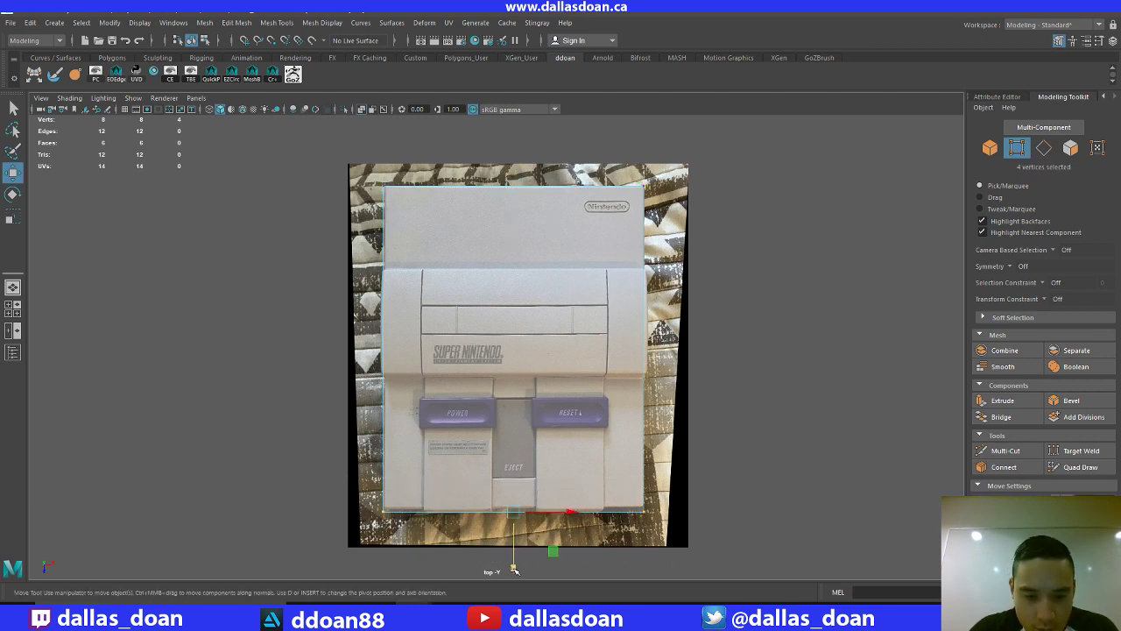
{"action": "left_click_drag", "start_coordinate": [514, 570], "coordinate": [512, 566]}
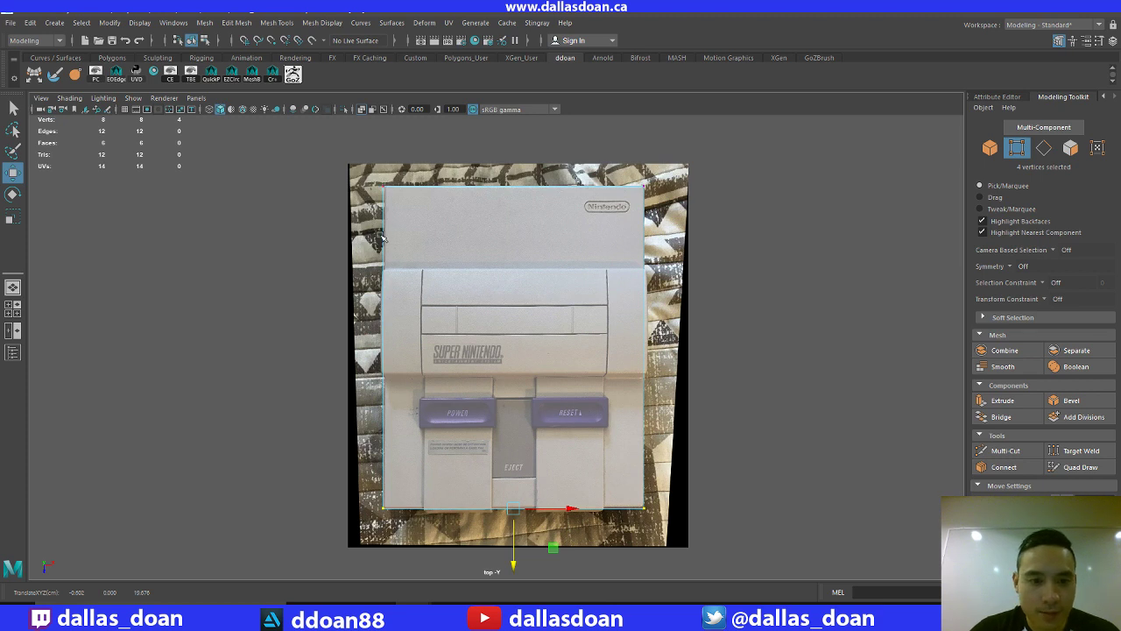
Insert two Multi-Cut edge loops across the cube where the console's raised middle section begins and ends, and inspect the block in perspective
{"action": "mouse_move", "coordinate": [385, 241]}
{"action": "right_mouse_down"}
{"action": "mouse_move", "coordinate": [395, 237]}
{"action": "mouse_move", "coordinate": [386, 262]}
{"action": "right_mouse_up"}
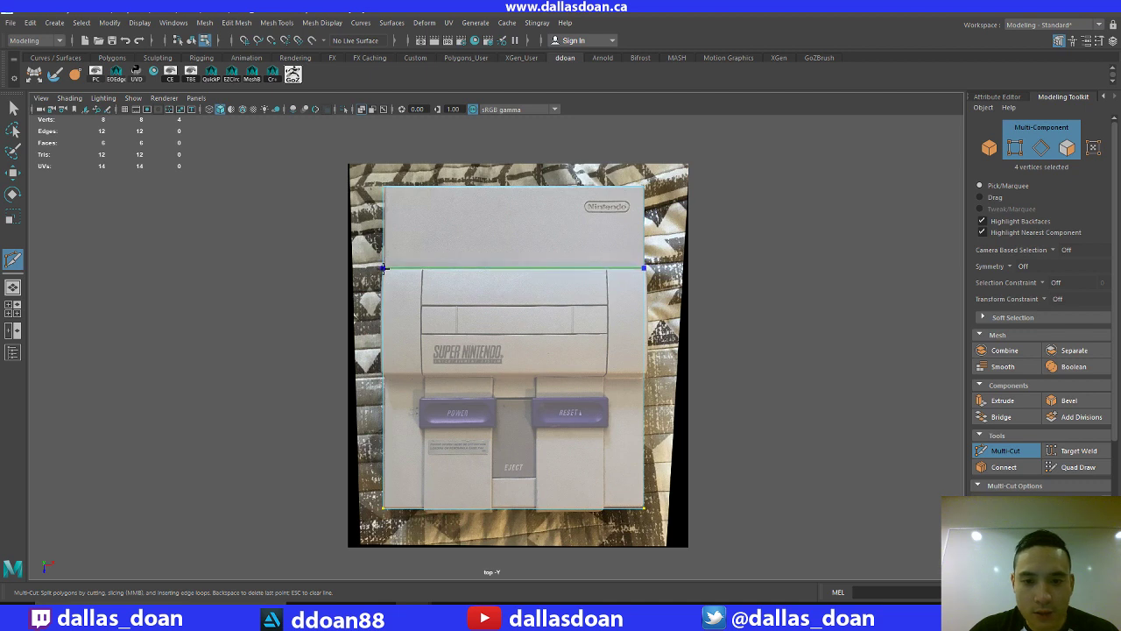
{"action": "left_click", "coordinate": [385, 266], "text": "ctrl"}
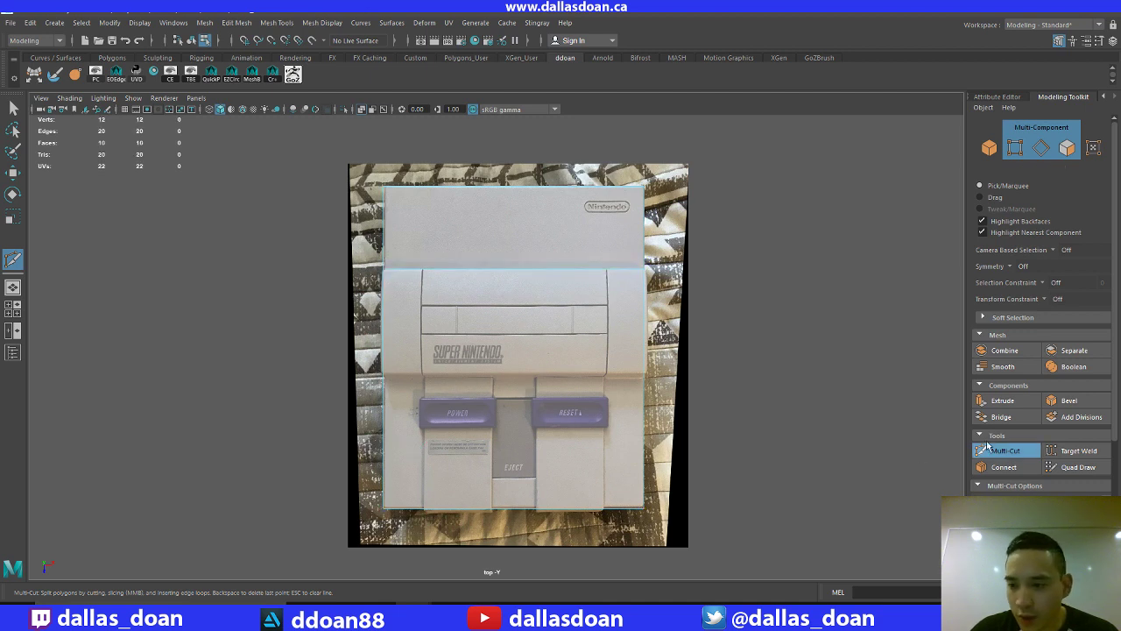
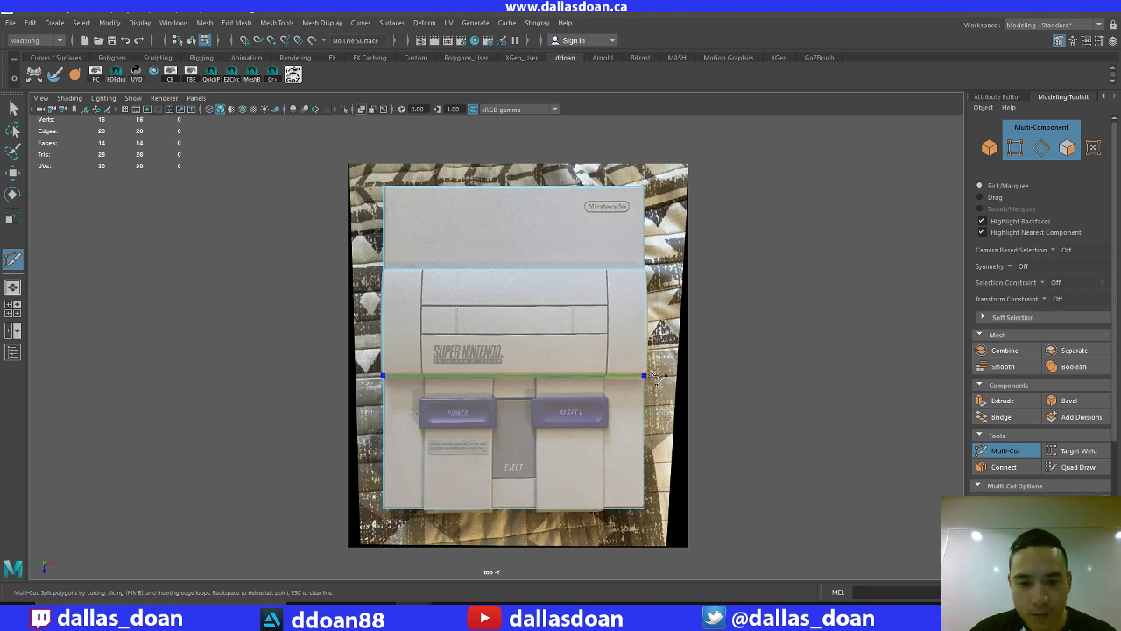
{"action": "key", "text": "space"}
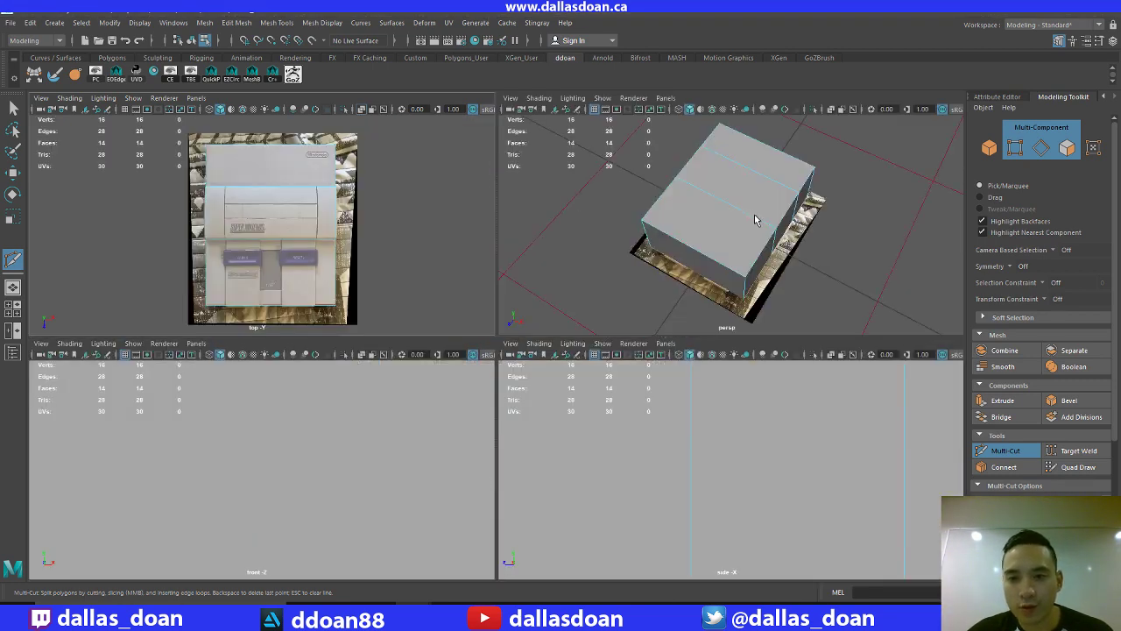
{"action": "key", "text": "space"}
{"action": "mouse_move", "coordinate": [644, 278]}
{"action": "left_mouse_down", "text": "alt"}
{"action": "mouse_move", "coordinate": [657, 213]}
{"action": "mouse_move", "coordinate": [620, 243]}
{"action": "mouse_move", "coordinate": [675, 257]}
{"action": "mouse_move", "coordinate": [653, 263]}
{"action": "left_mouse_up", "text": "alt"}
{"action": "right_click_drag", "start_coordinate": [652, 263], "coordinate": [701, 318], "text": "alt"}
{"action": "key", "text": "w"}
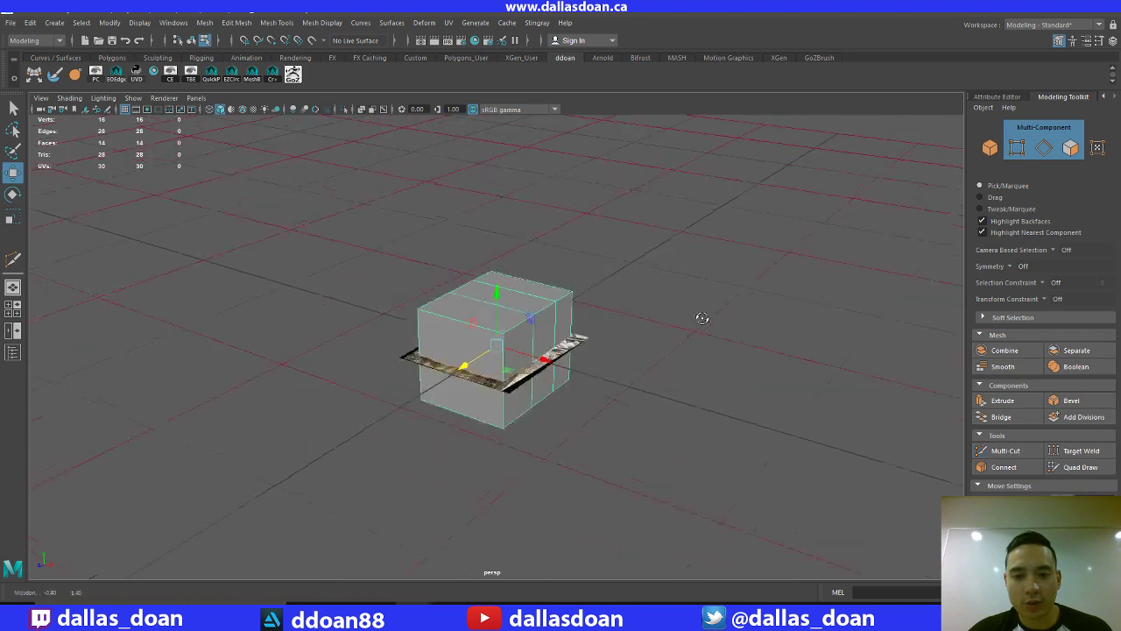
{"action": "left_click_drag", "start_coordinate": [701, 317], "coordinate": [663, 298], "text": "alt"}
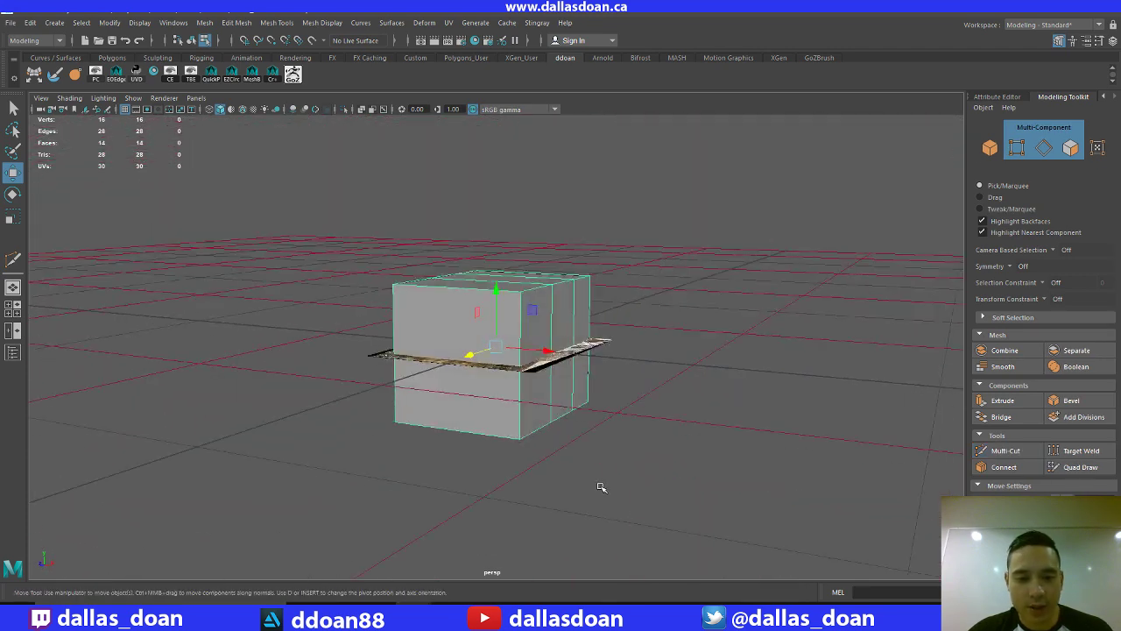
{"action": "left_click_drag", "start_coordinate": [589, 460], "coordinate": [645, 405], "text": "alt"}
Start importing an image plane into the front view and open the SNES project's ref folder
{"action": "key", "text": "space"}
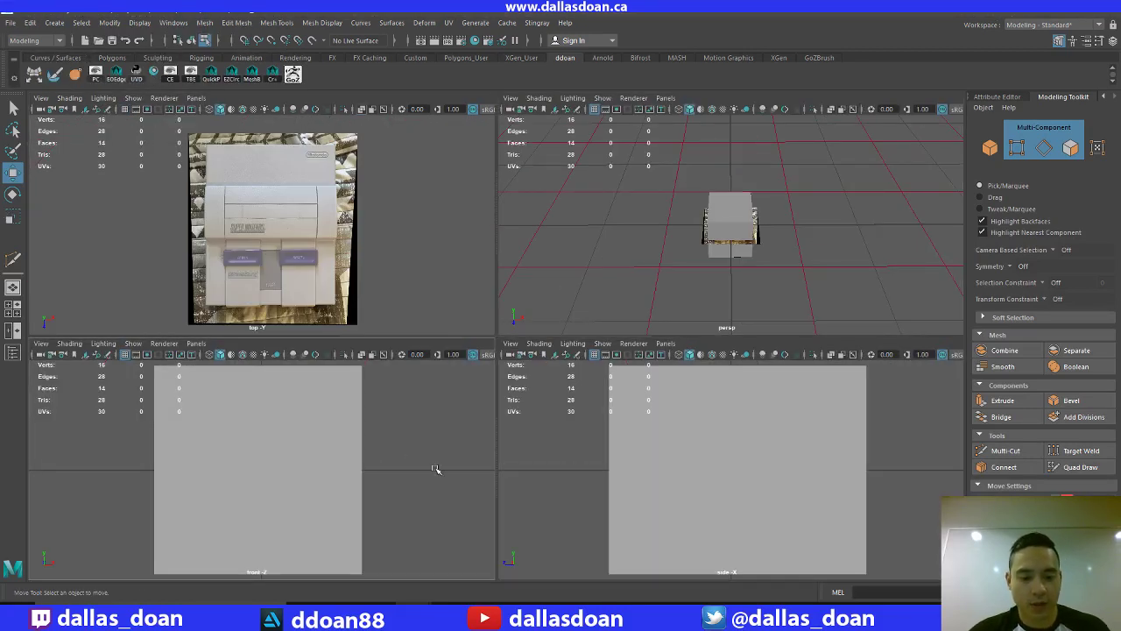
{"action": "left_click", "coordinate": [40, 342]}
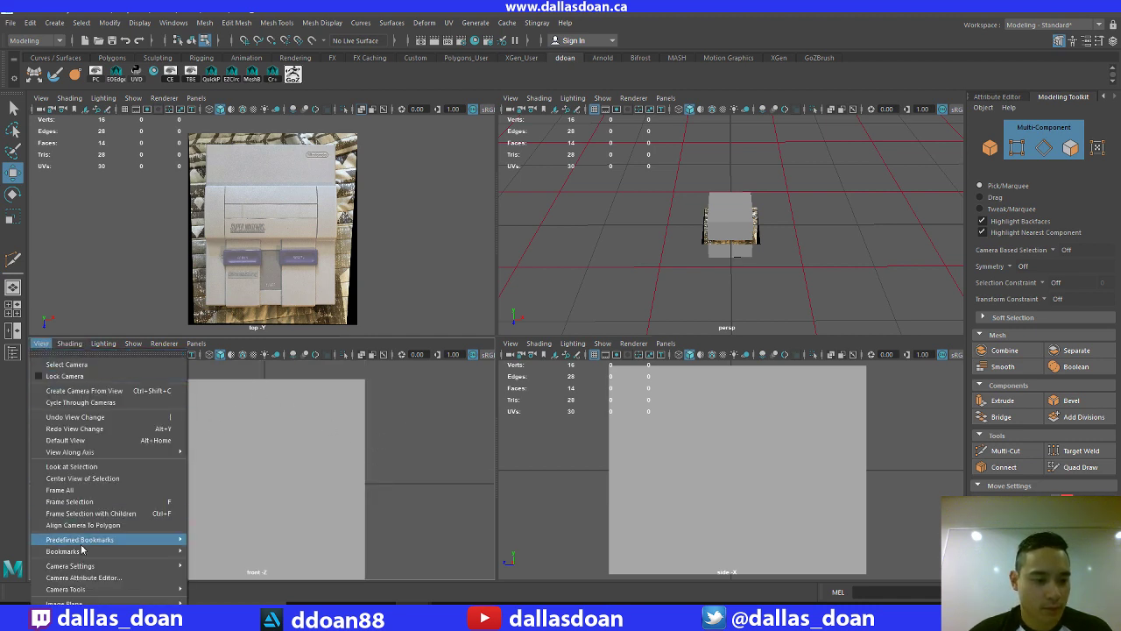
{"action": "mouse_move", "coordinate": [88, 604]}
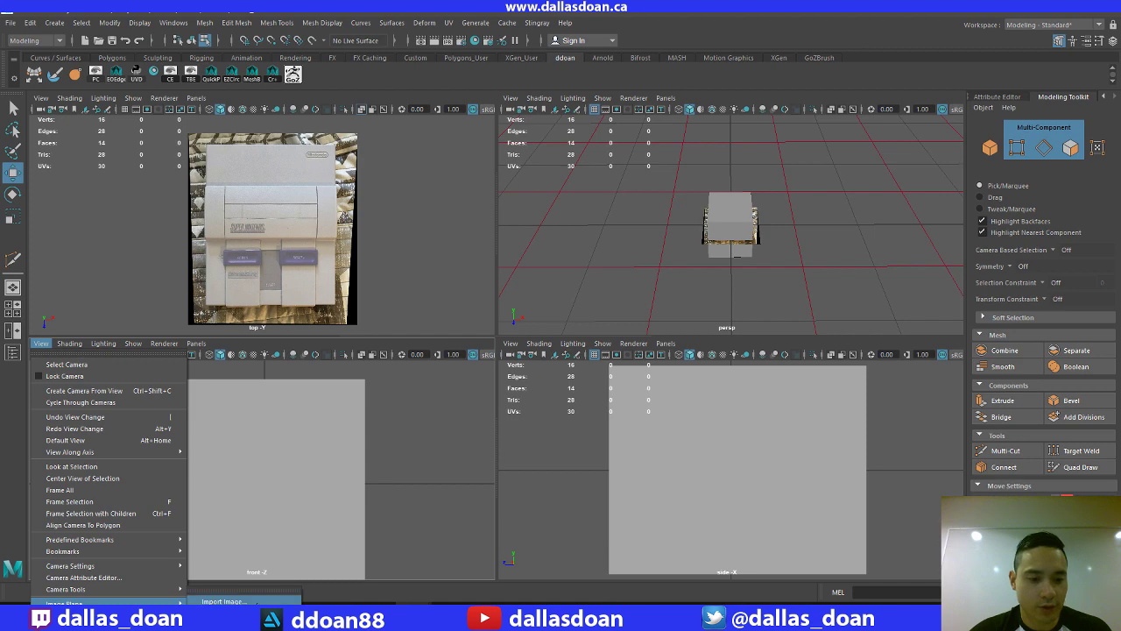
{"action": "left_click", "coordinate": [223, 601]}
{"action": "left_click", "coordinate": [285, 219]}
{"action": "double_click", "coordinate": [285, 221]}
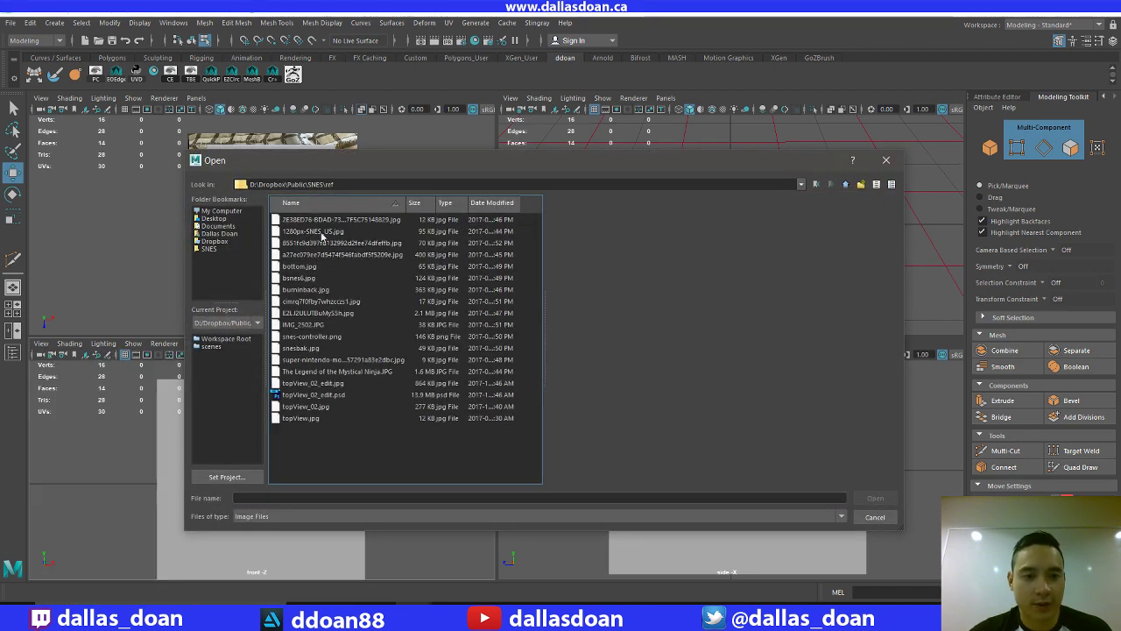
Preview the reference images from 1280px-SNES_US.jpg to topView.jpg for a suitable front view, and leave the file dialog
{"action": "left_click", "coordinate": [366, 231]}
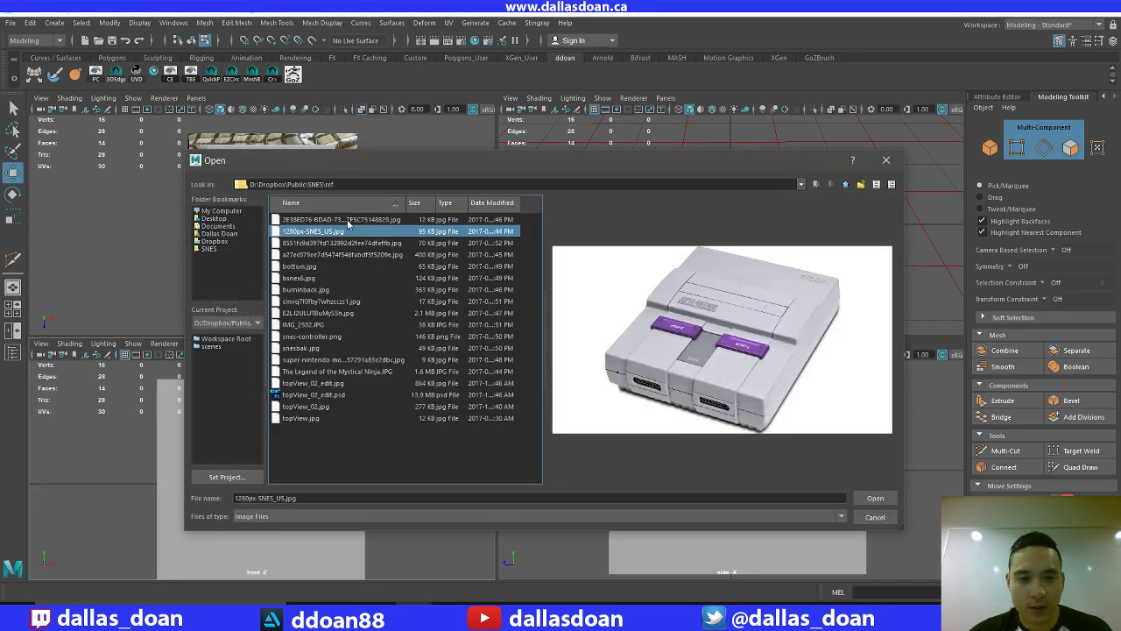
{"action": "left_click", "coordinate": [348, 220]}
{"action": "left_click", "coordinate": [355, 231]}
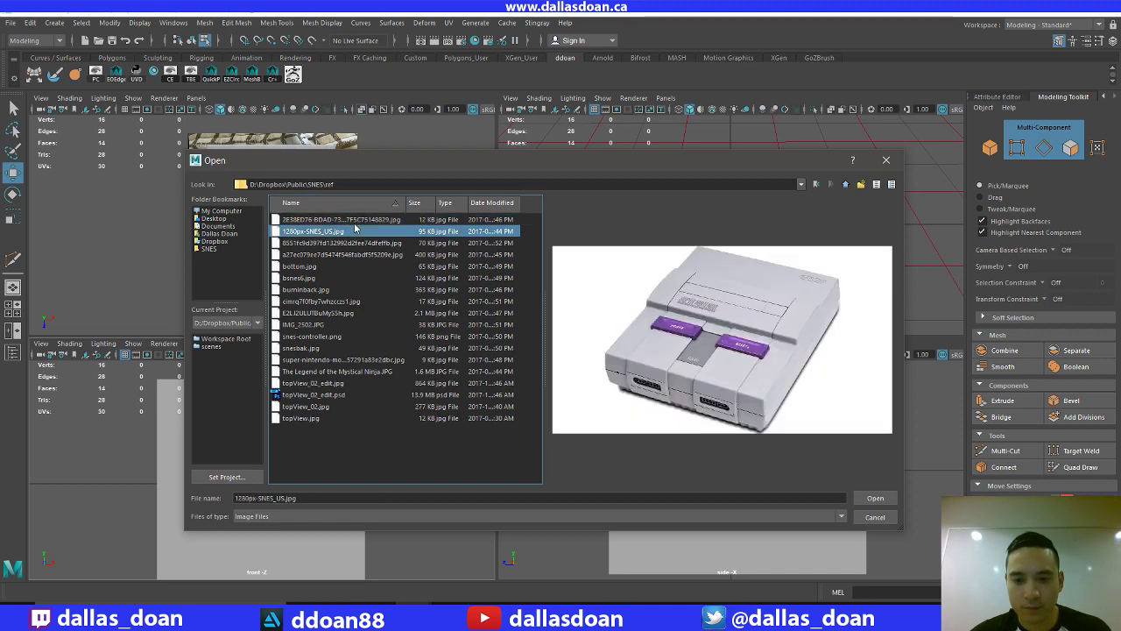
{"action": "key", "text": "Down"}
{"action": "key", "text": "Down"}
{"action": "key", "text": "Down"}
{"action": "key", "text": "Up"}
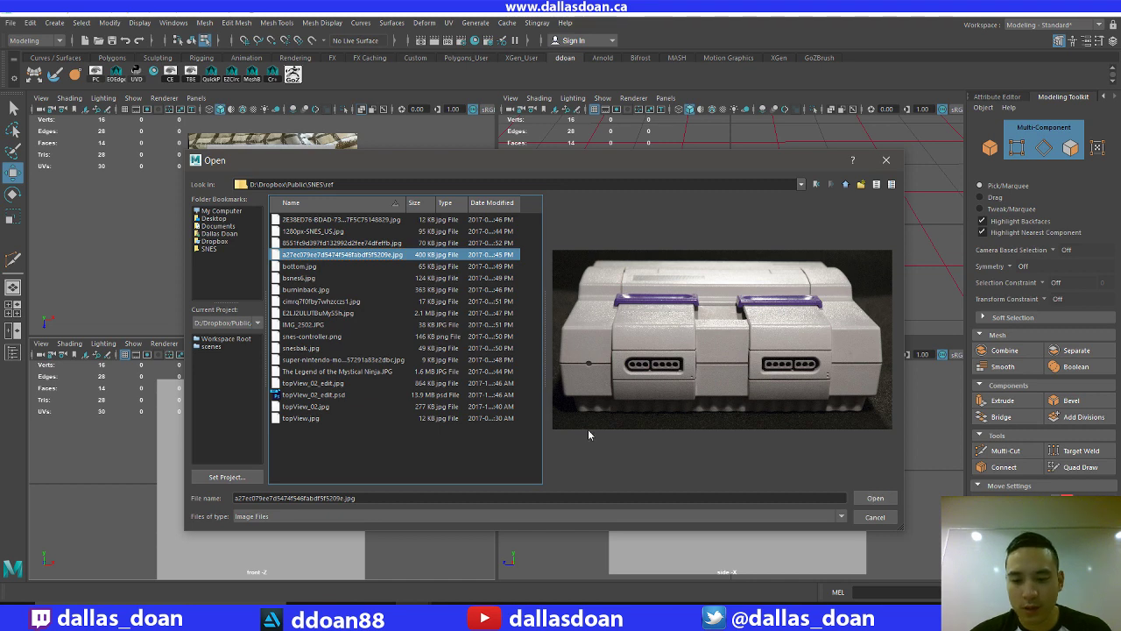
{"action": "key", "text": "Down"}
{"action": "key", "text": "Down"}
{"action": "key", "text": "Down"}
{"action": "key", "text": "Down"}
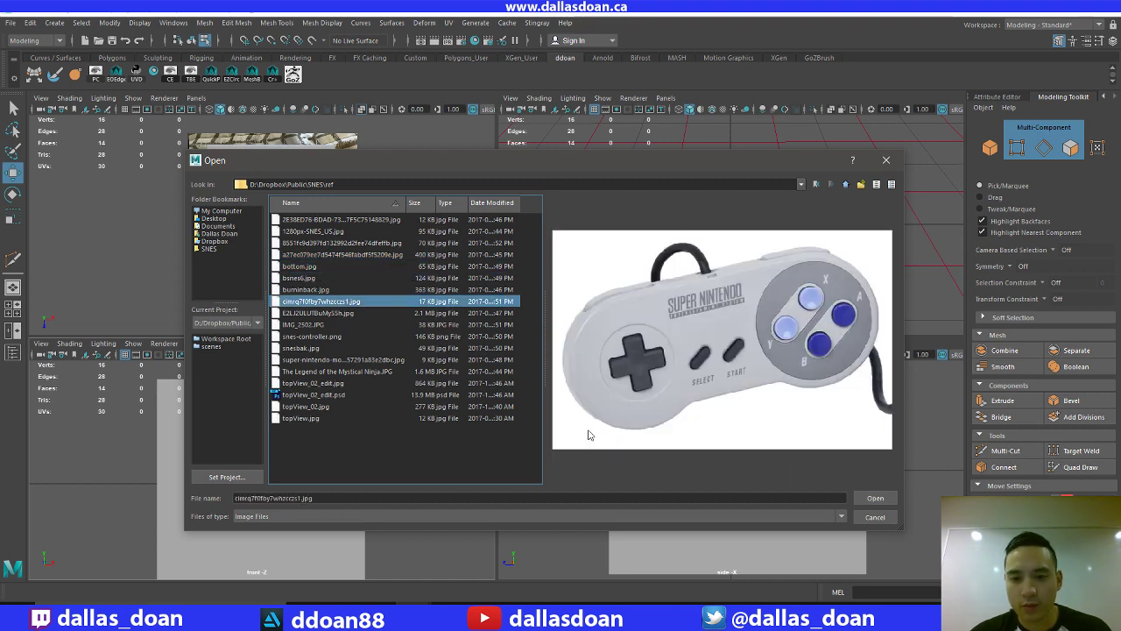
{"action": "key", "text": "Down"}
{"action": "key", "text": "Down"}
{"action": "key", "text": "Down"}
{"action": "key", "text": "Down"}
{"action": "key", "text": "Down"}
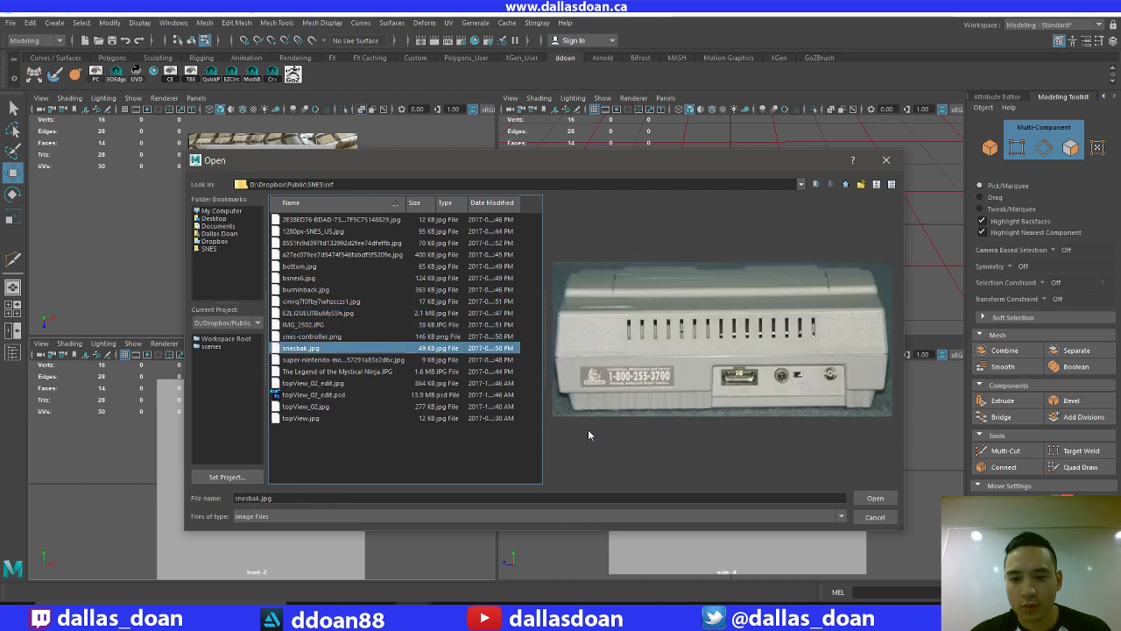
{"action": "key", "text": "Down"}
{"action": "key", "text": "Down"}
{"action": "key", "text": "Down"}
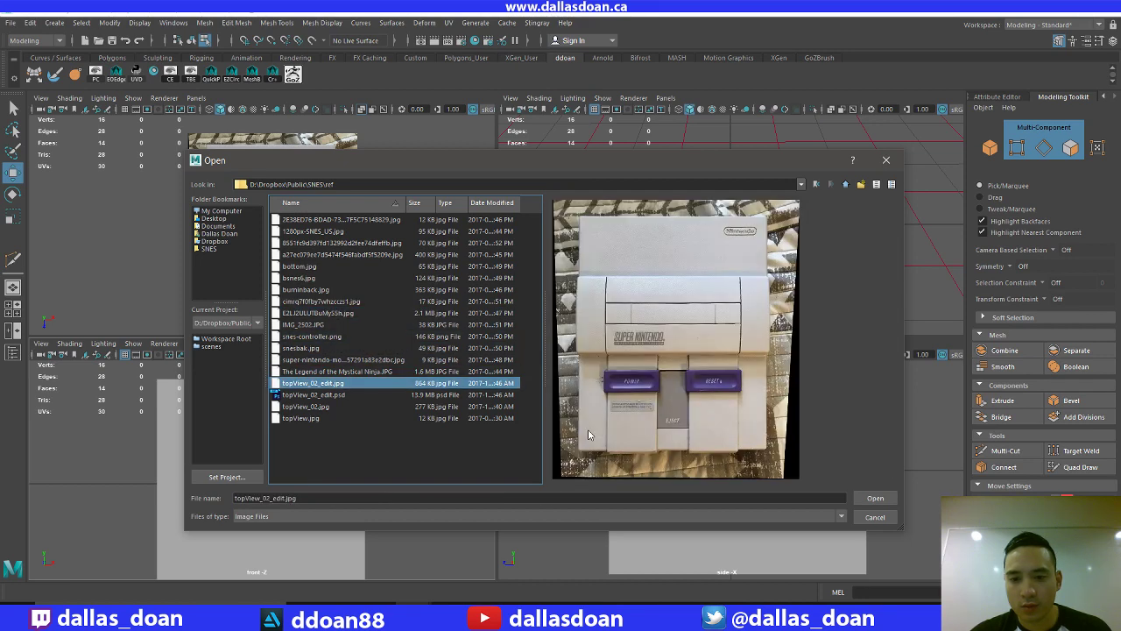
{"action": "key", "text": "Down"}
{"action": "key", "text": "Down"}
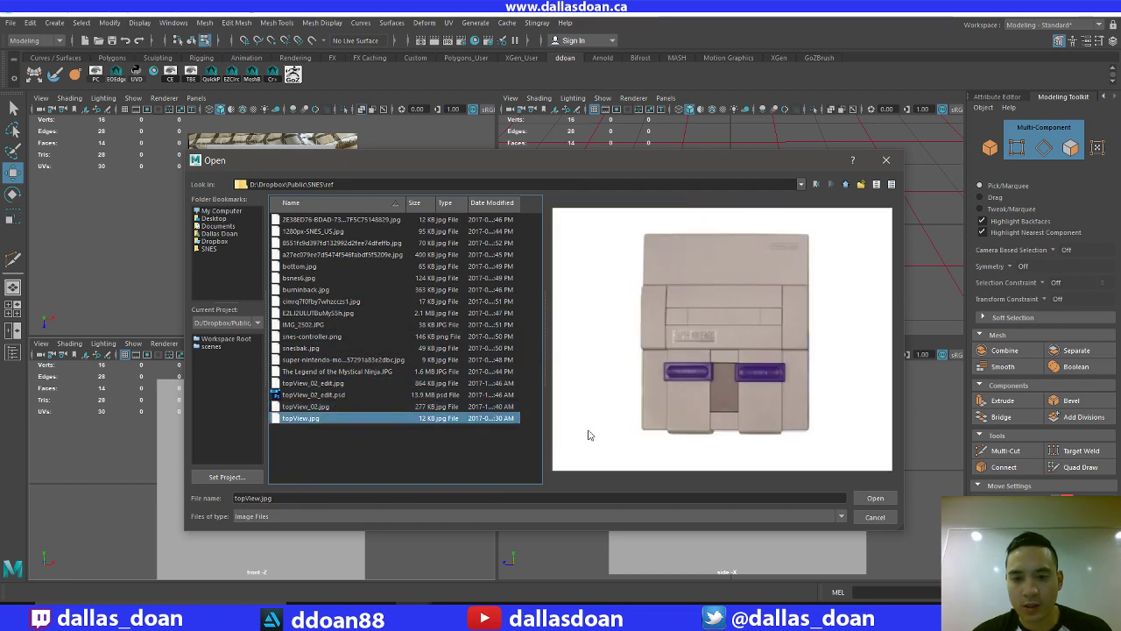
{"action": "left_click", "coordinate": [875, 498]}
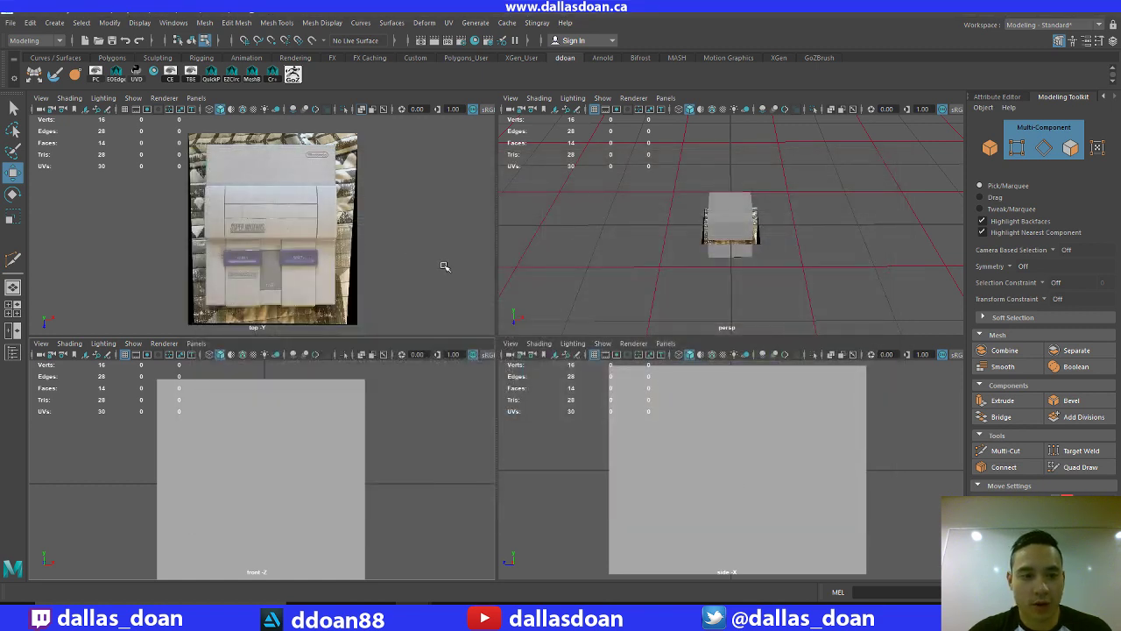
Switch to Google Chrome and search Google for "snes front view"
{"action": "left_click", "coordinate": [414, 618]}
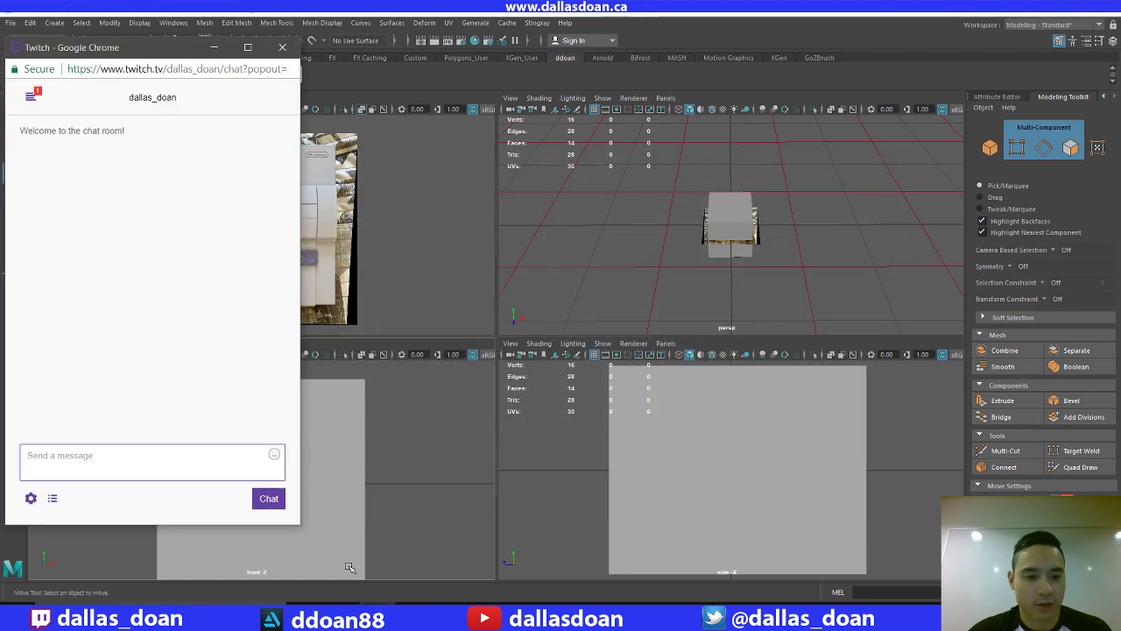
{"action": "left_click", "coordinate": [175, 617]}
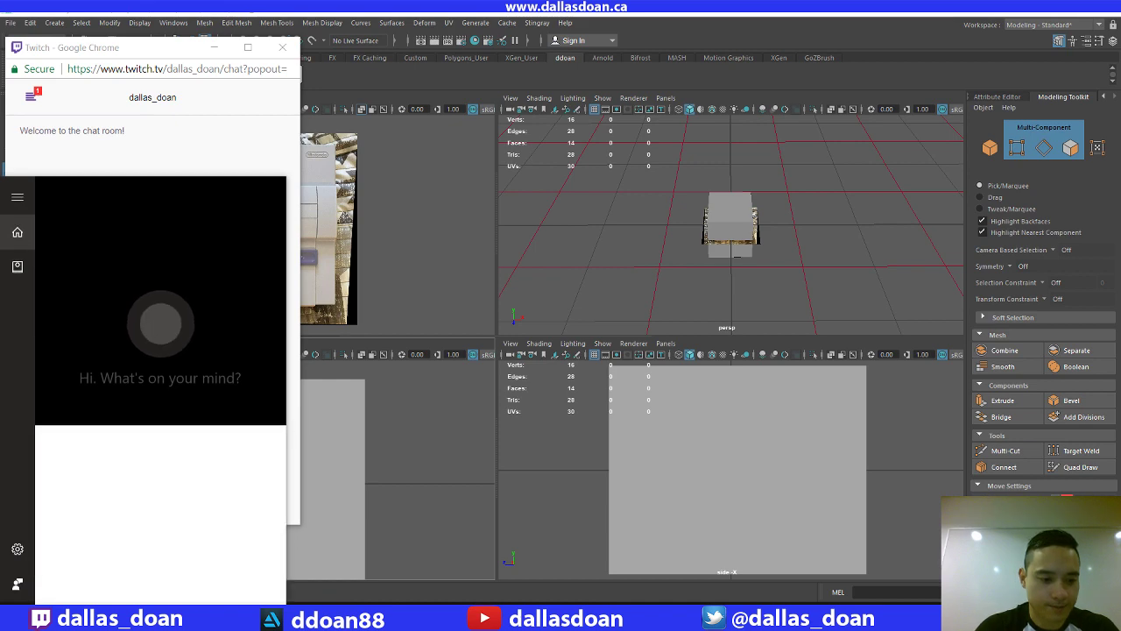
{"action": "type", "text": "chrome"}
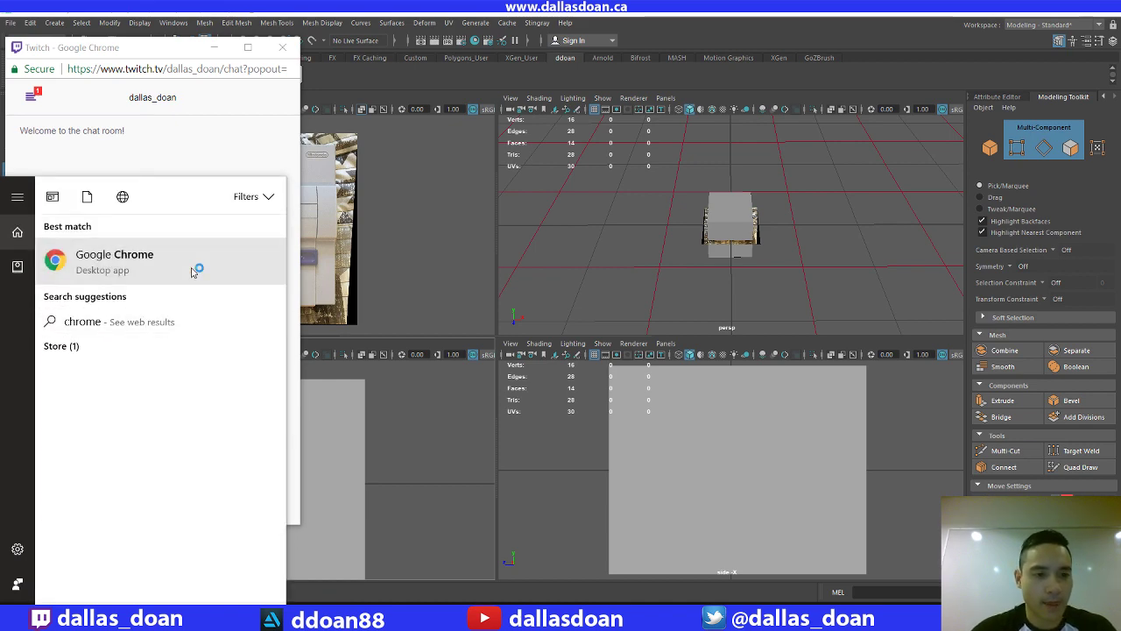
{"action": "left_click", "coordinate": [189, 277]}
{"action": "type", "text": "snes front"}
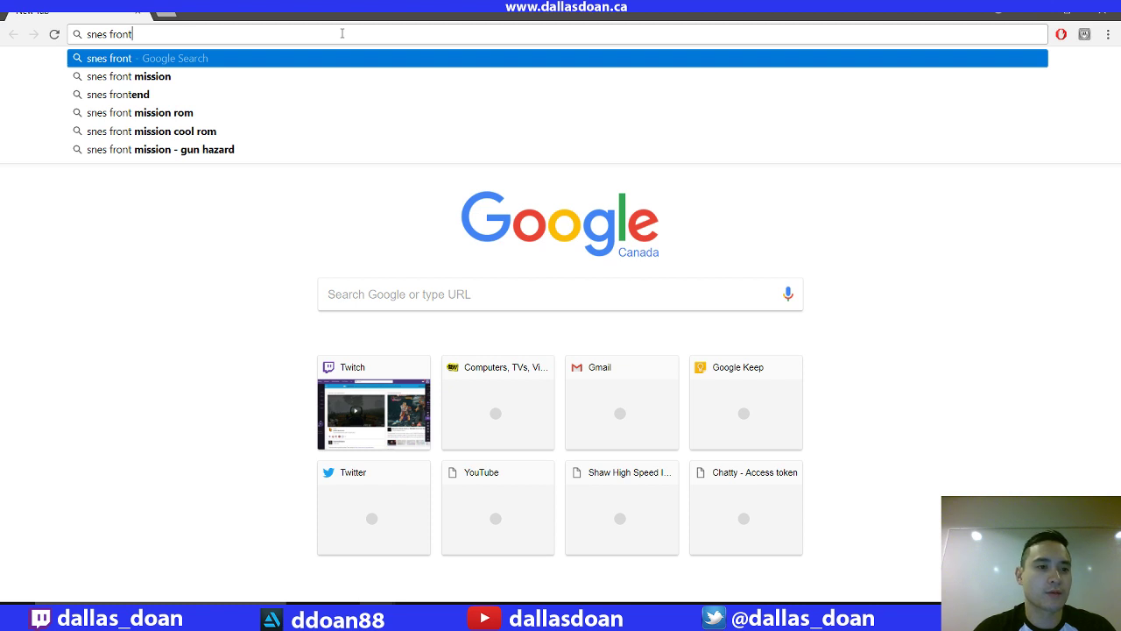
{"action": "type", "text": " vie"}
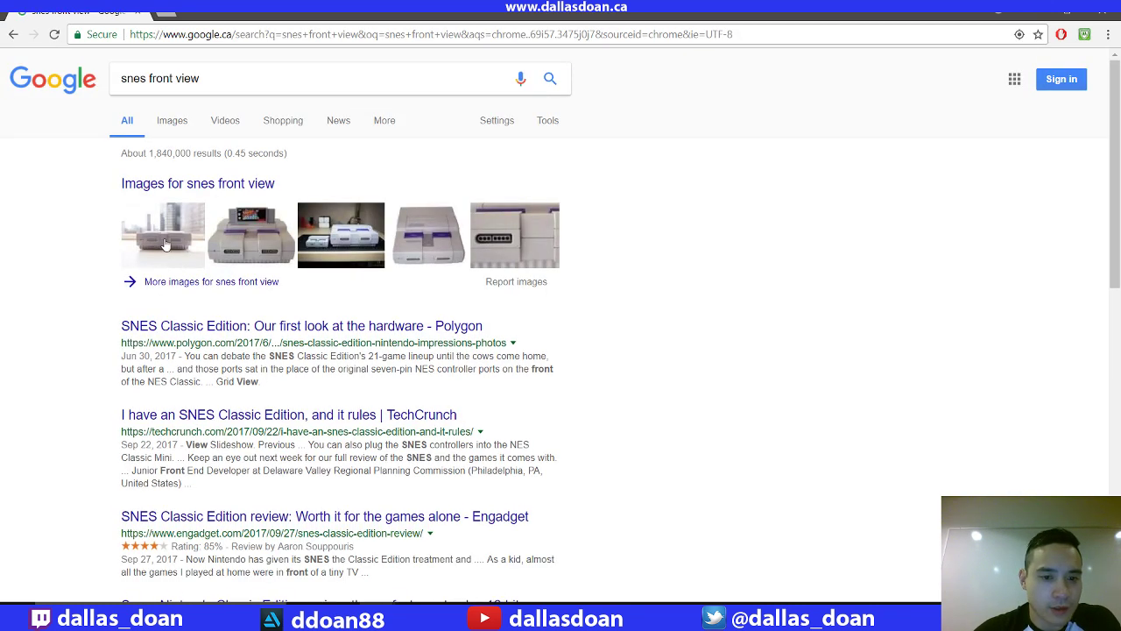
Show the image results for the search and limit them to large sizes
{"action": "left_click", "coordinate": [172, 120]}
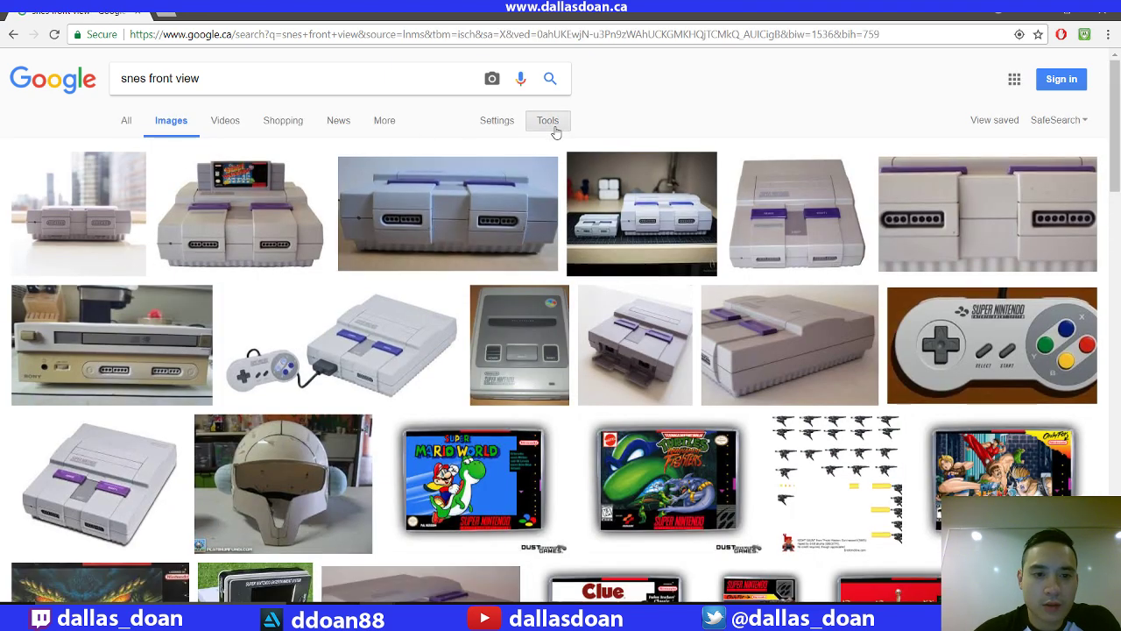
{"action": "left_click", "coordinate": [547, 120]}
{"action": "left_click", "coordinate": [131, 146]}
{"action": "left_click", "coordinate": [146, 199]}
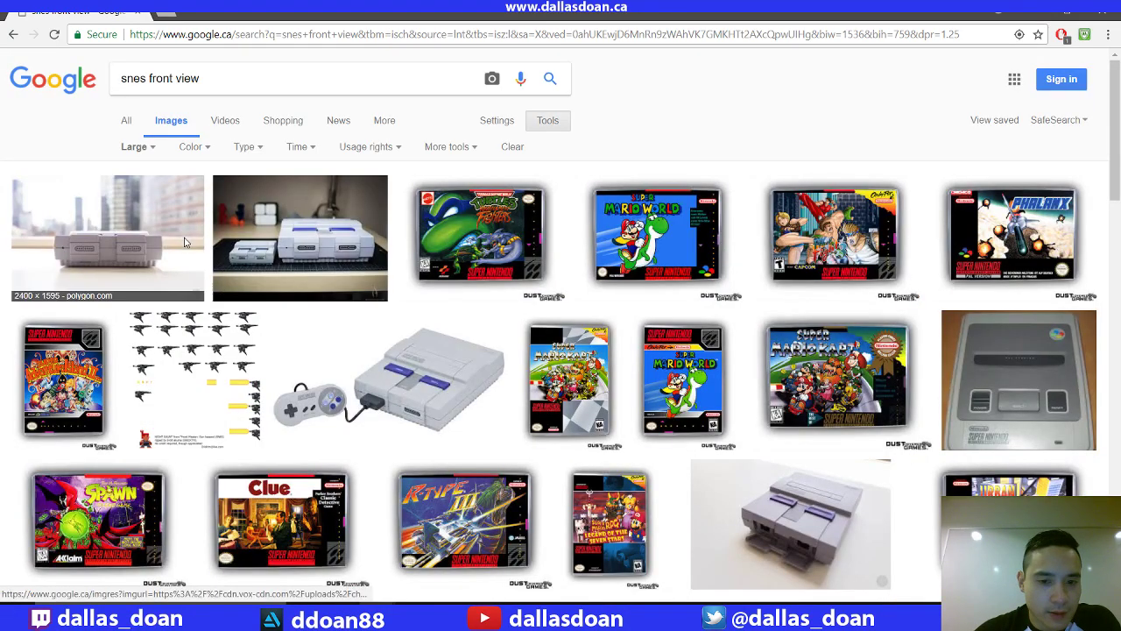
Preview the Polygon SNES Classic Edition front photo and the Pinshape 3D Printed Mini SNES photo as possible front references
{"action": "left_click", "coordinate": [184, 242]}
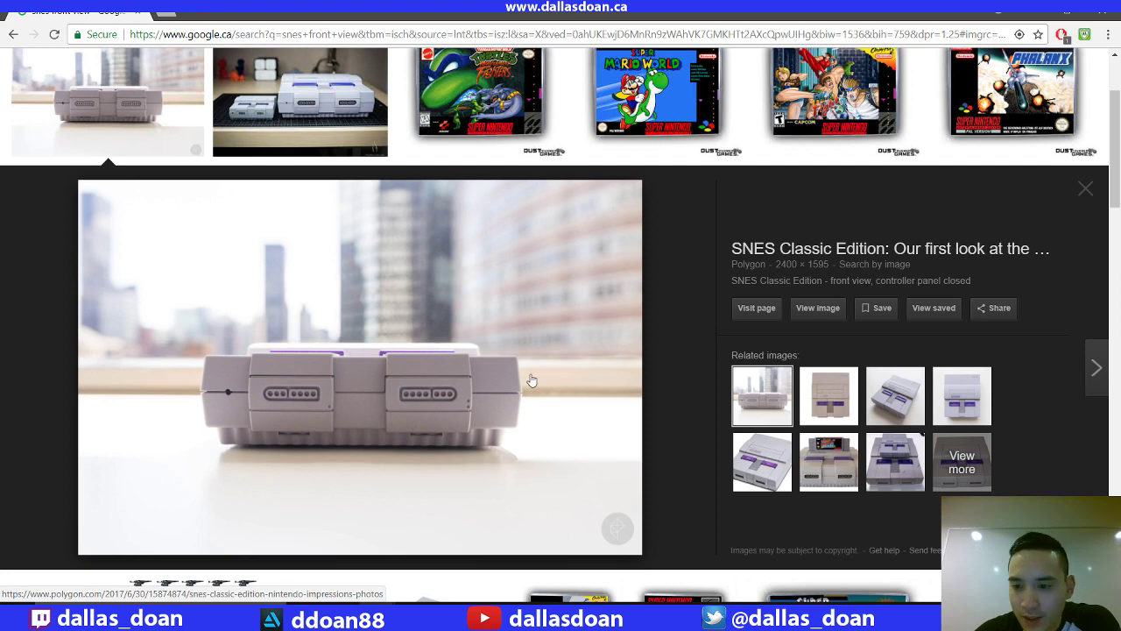
{"action": "scroll", "coordinate": [663, 225], "scroll_direction": "up", "scroll_amount": 1}
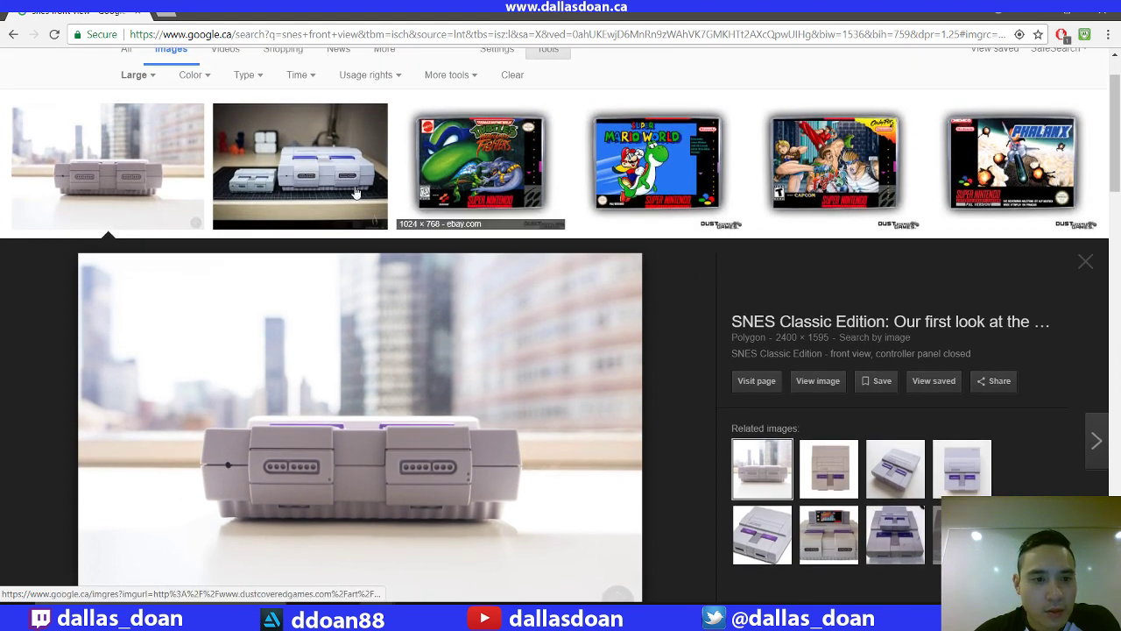
{"action": "left_click", "coordinate": [369, 170]}
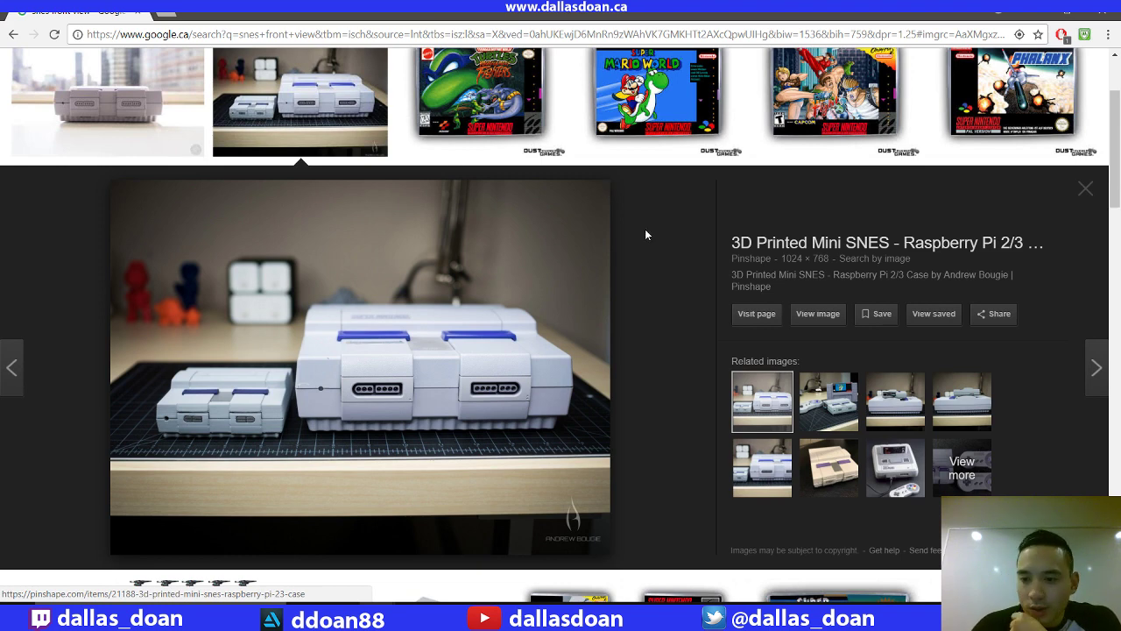
{"action": "scroll", "coordinate": [644, 224], "scroll_direction": "up", "scroll_amount": 1}
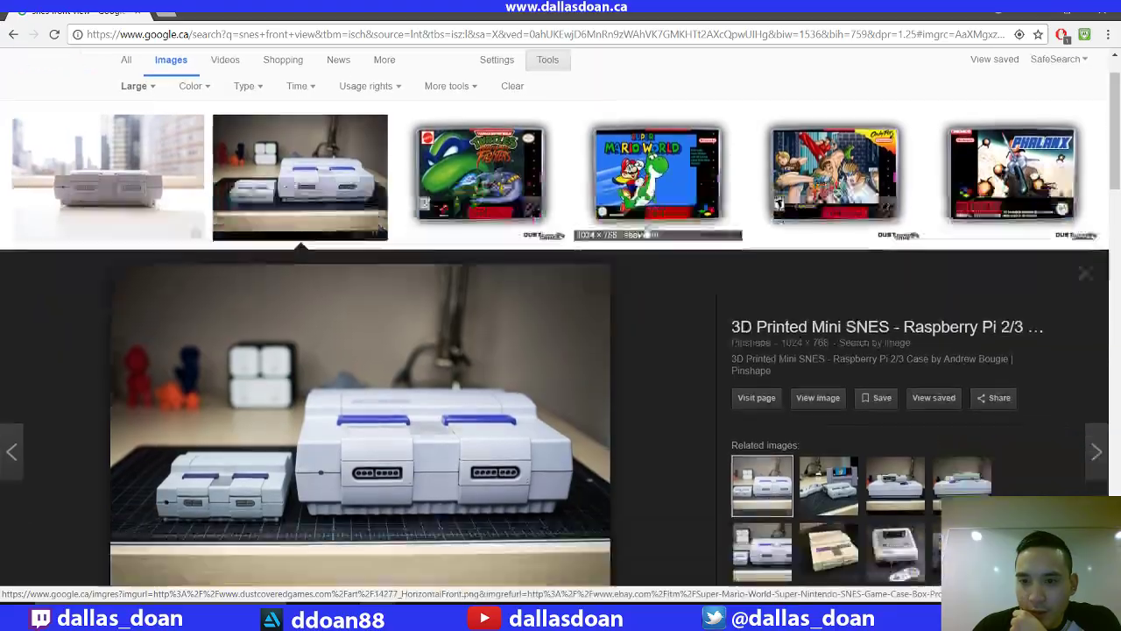
Look through the remaining large image results for a straight front view of the SNES console, and return to Maya's four-view layout
{"action": "scroll", "coordinate": [639, 224], "scroll_direction": "down", "scroll_amount": 4}
{"action": "scroll", "coordinate": [637, 225], "scroll_direction": "down", "scroll_amount": 5}
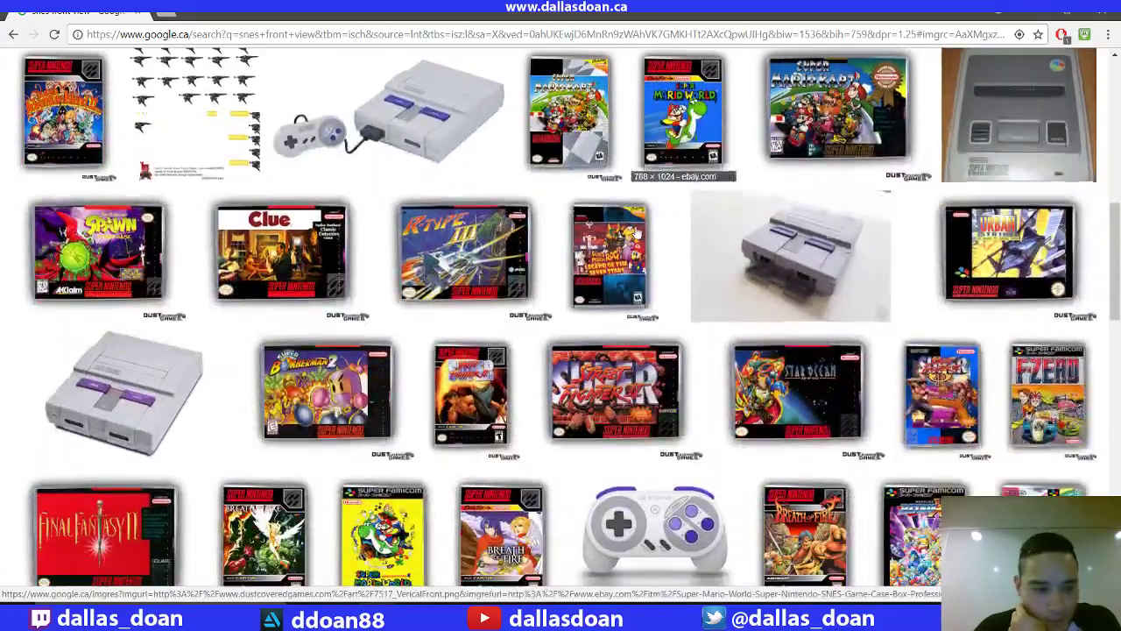
{"action": "scroll", "coordinate": [637, 233], "scroll_direction": "down", "scroll_amount": 5}
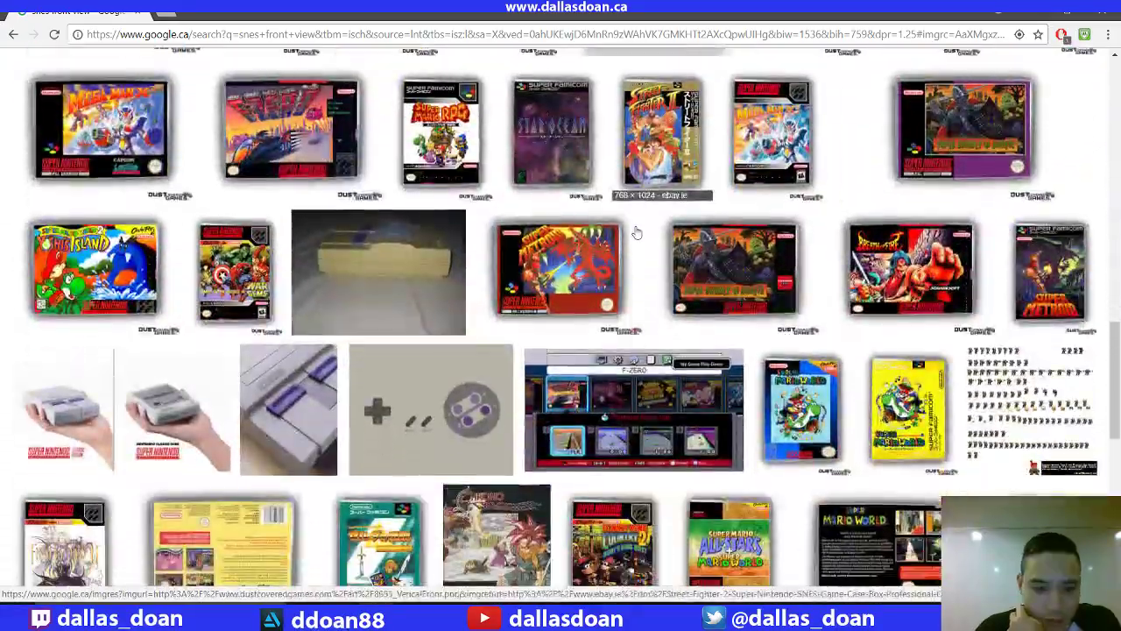
{"action": "scroll", "coordinate": [636, 233], "scroll_direction": "down", "scroll_amount": 5}
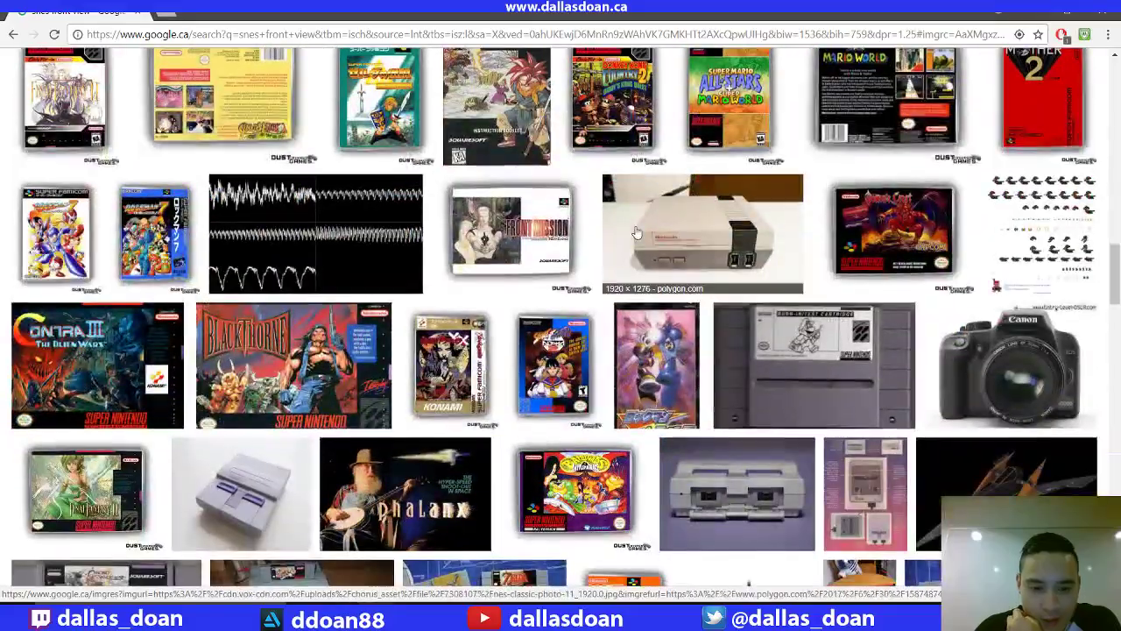
{"action": "scroll", "coordinate": [637, 229], "scroll_direction": "down", "scroll_amount": 5}
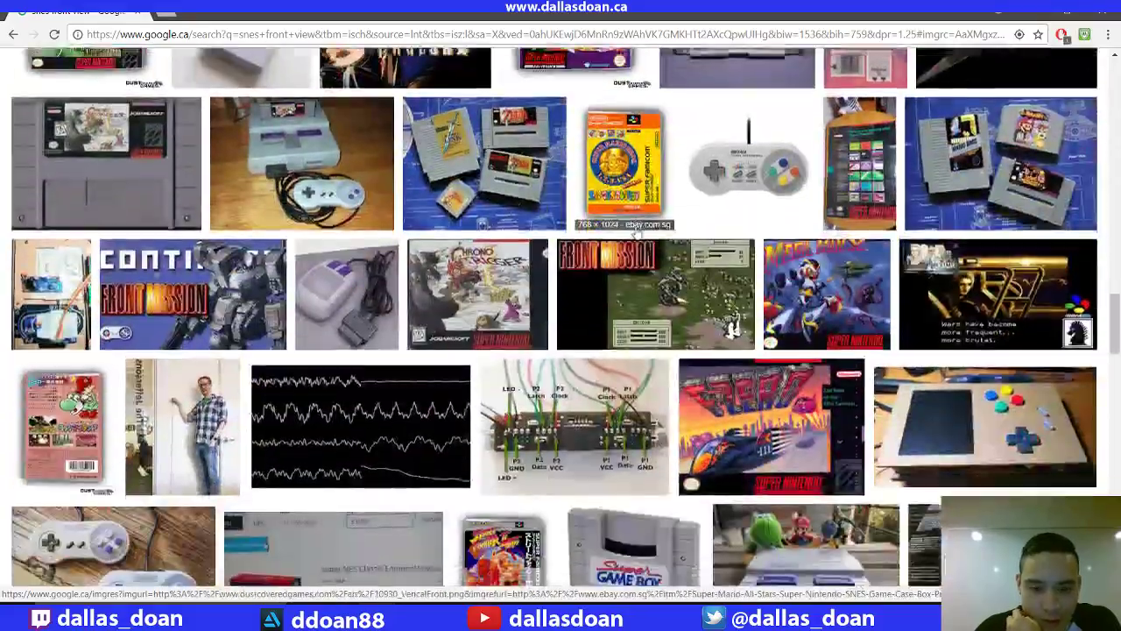
{"action": "scroll", "coordinate": [637, 233], "scroll_direction": "down", "scroll_amount": 4}
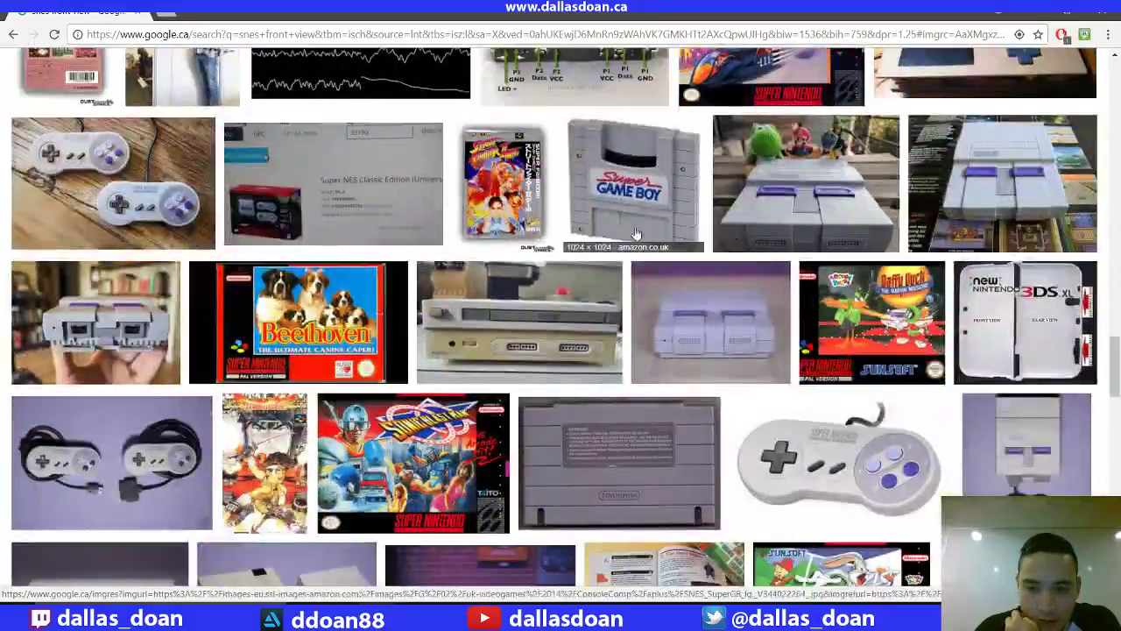
{"action": "scroll", "coordinate": [637, 233], "scroll_direction": "down", "scroll_amount": 4}
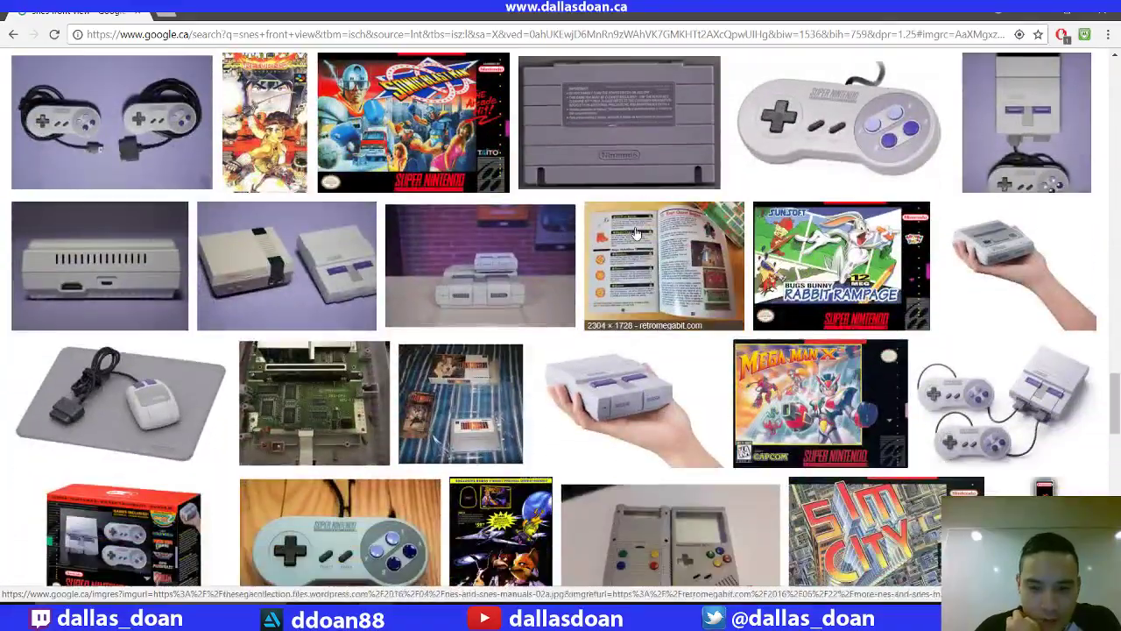
{"action": "scroll", "coordinate": [636, 233], "scroll_direction": "down", "scroll_amount": 6}
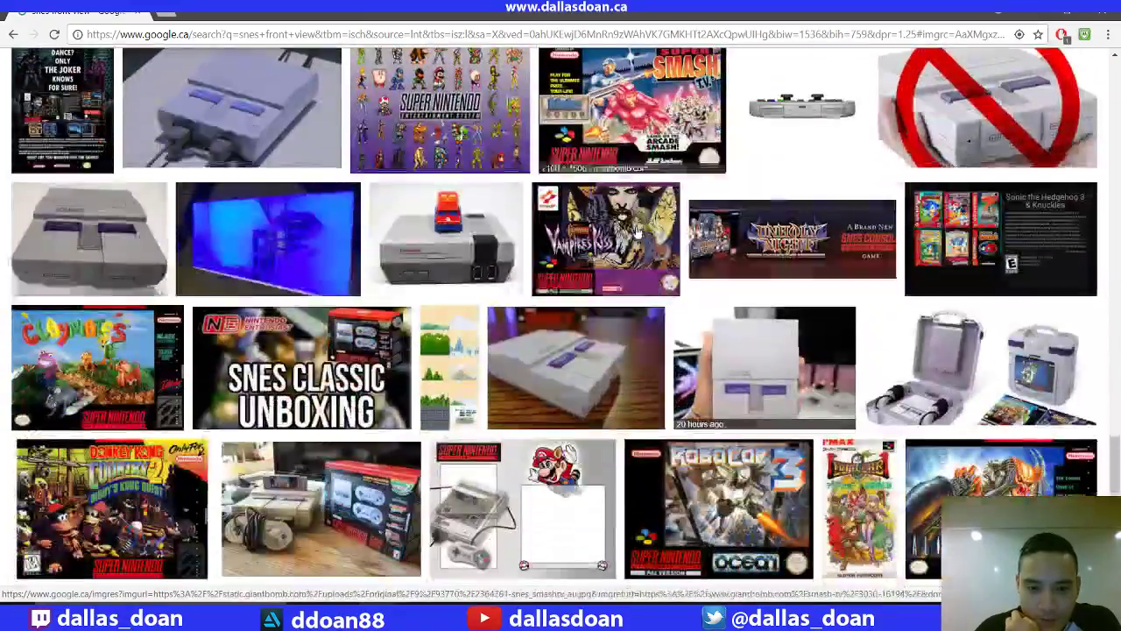
{"action": "scroll", "coordinate": [640, 232], "scroll_direction": "down", "scroll_amount": 1}
{"action": "scroll", "coordinate": [639, 232], "scroll_direction": "down", "scroll_amount": 1}
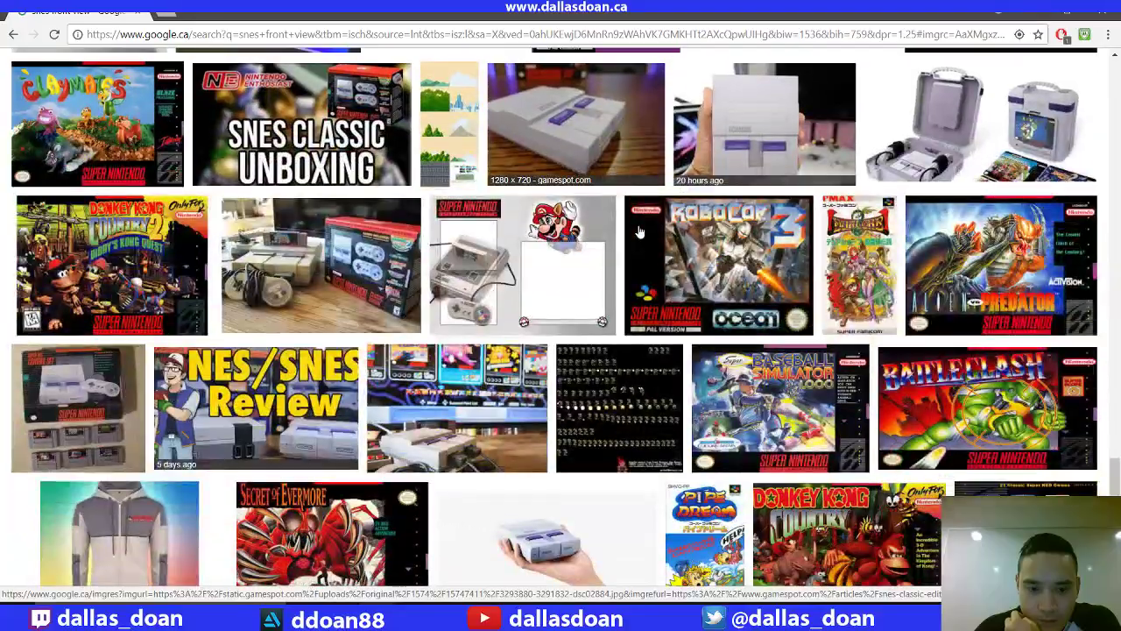
{"action": "scroll", "coordinate": [639, 232], "scroll_direction": "down", "scroll_amount": 5}
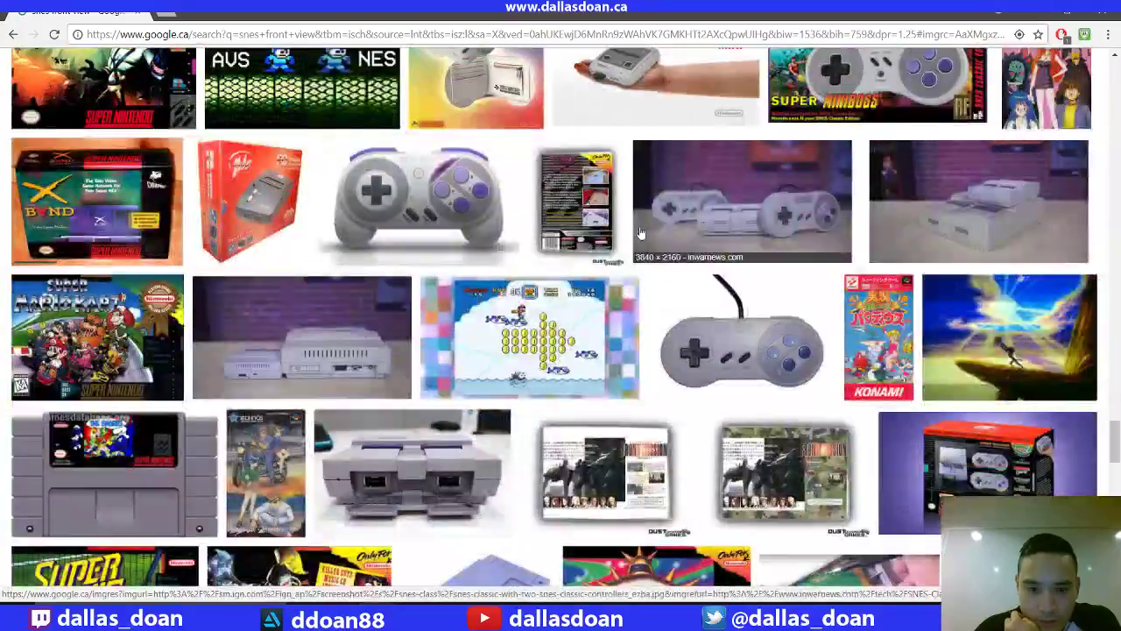
{"action": "scroll", "coordinate": [640, 233], "scroll_direction": "down", "scroll_amount": 6}
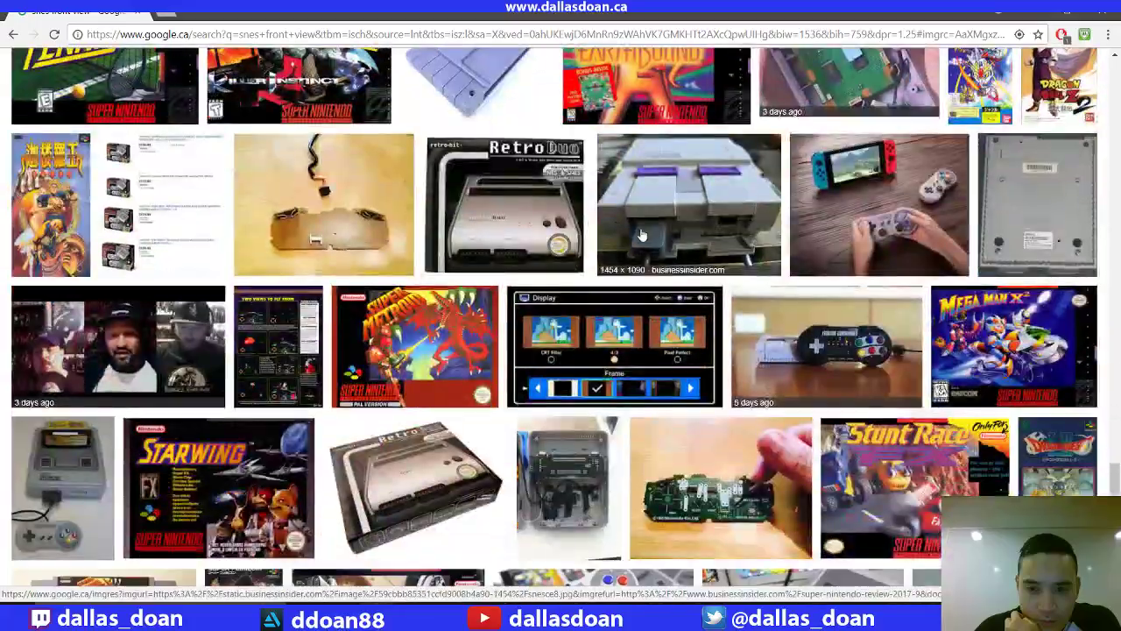
{"action": "scroll", "coordinate": [641, 234], "scroll_direction": "down", "scroll_amount": 4}
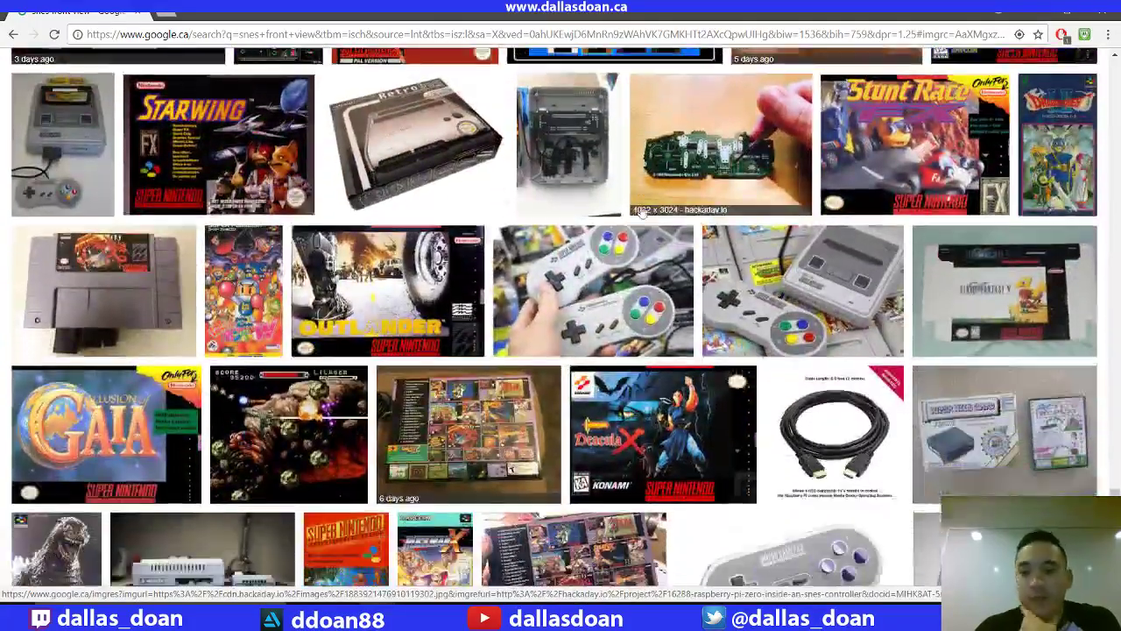
{"action": "scroll", "coordinate": [642, 214], "scroll_direction": "down", "scroll_amount": 4}
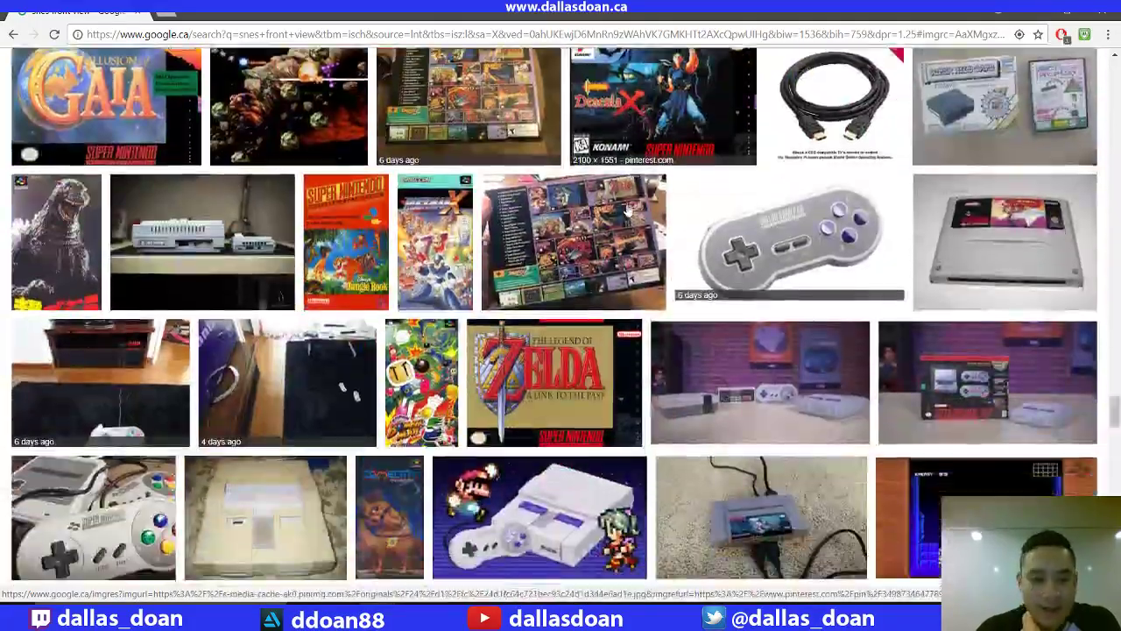
{"action": "right_click", "coordinate": [626, 205]}
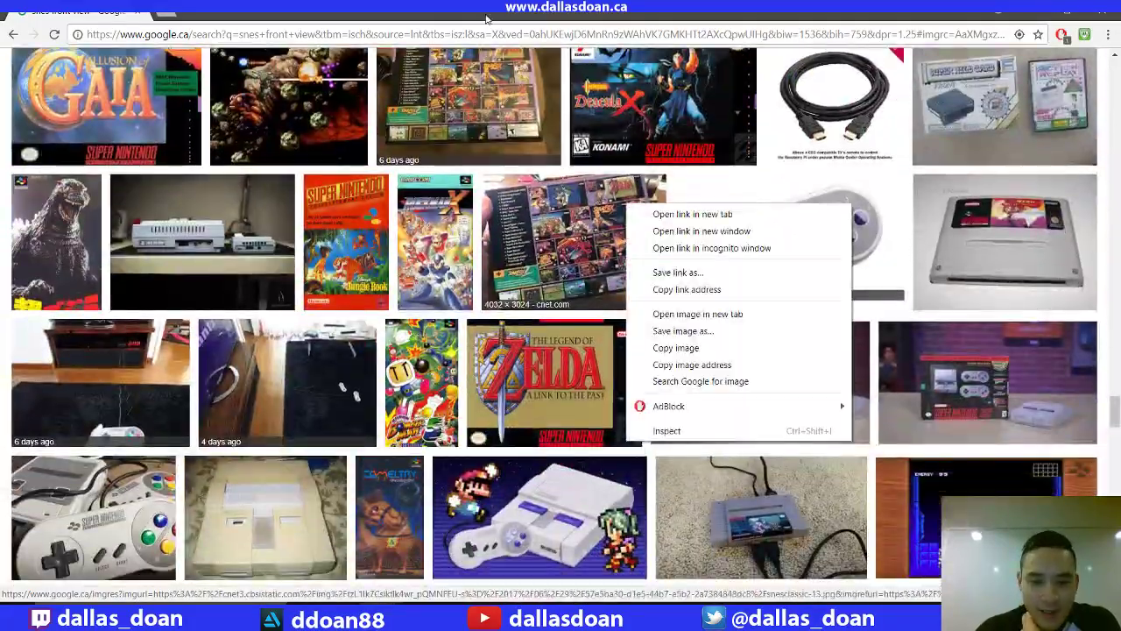
{"action": "left_click", "coordinate": [486, 18]}
{"action": "scroll", "coordinate": [392, 316], "scroll_direction": "down", "scroll_amount": 3}
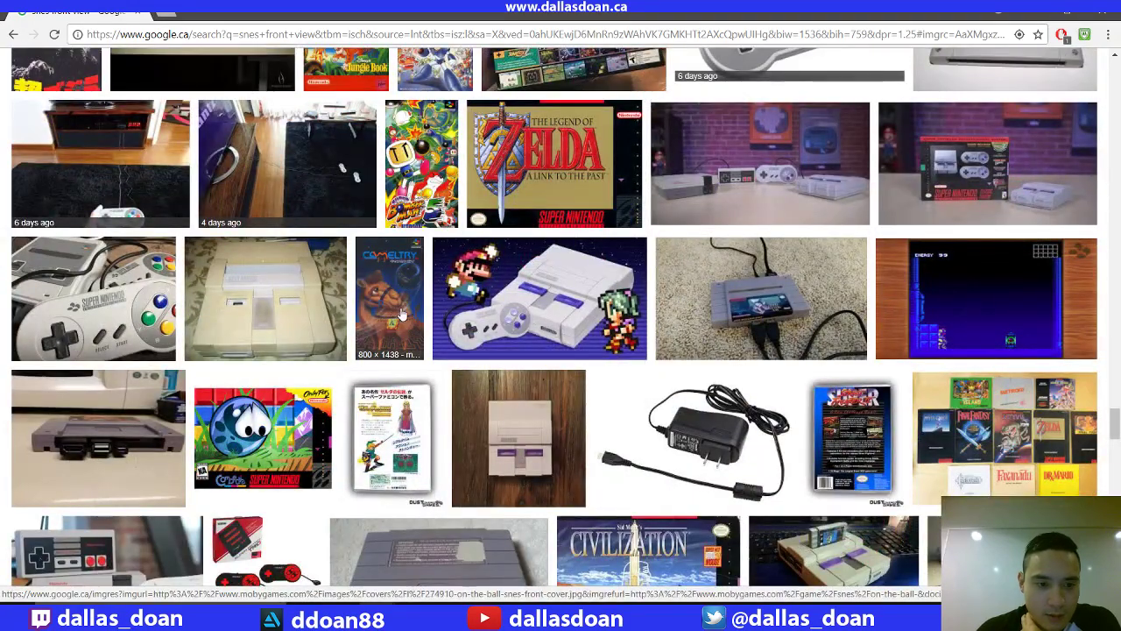
{"action": "scroll", "coordinate": [402, 313], "scroll_direction": "down", "scroll_amount": 2}
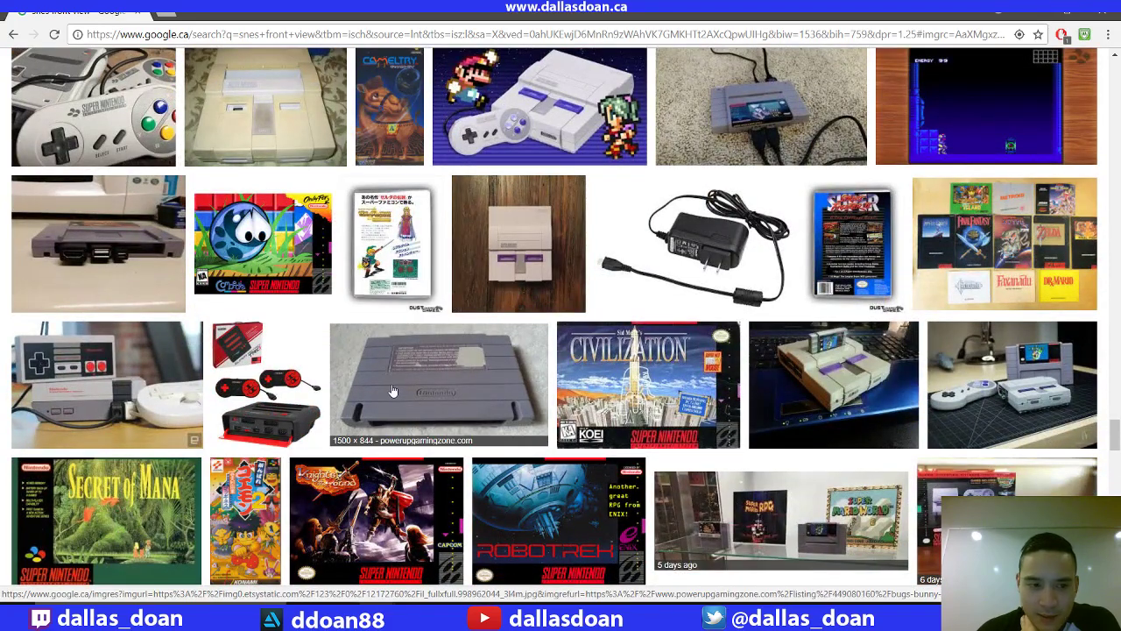
{"action": "scroll", "coordinate": [302, 398], "scroll_direction": "down", "scroll_amount": 1}
{"action": "scroll", "coordinate": [285, 383], "scroll_direction": "down", "scroll_amount": 5}
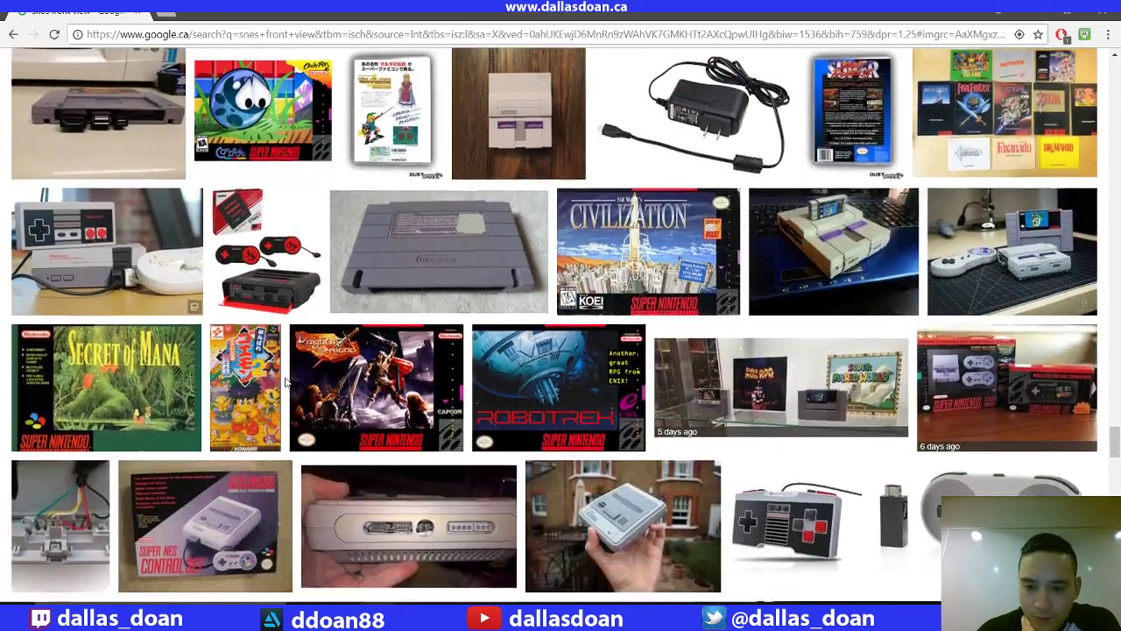
{"action": "scroll", "coordinate": [282, 380], "scroll_direction": "down", "scroll_amount": 6}
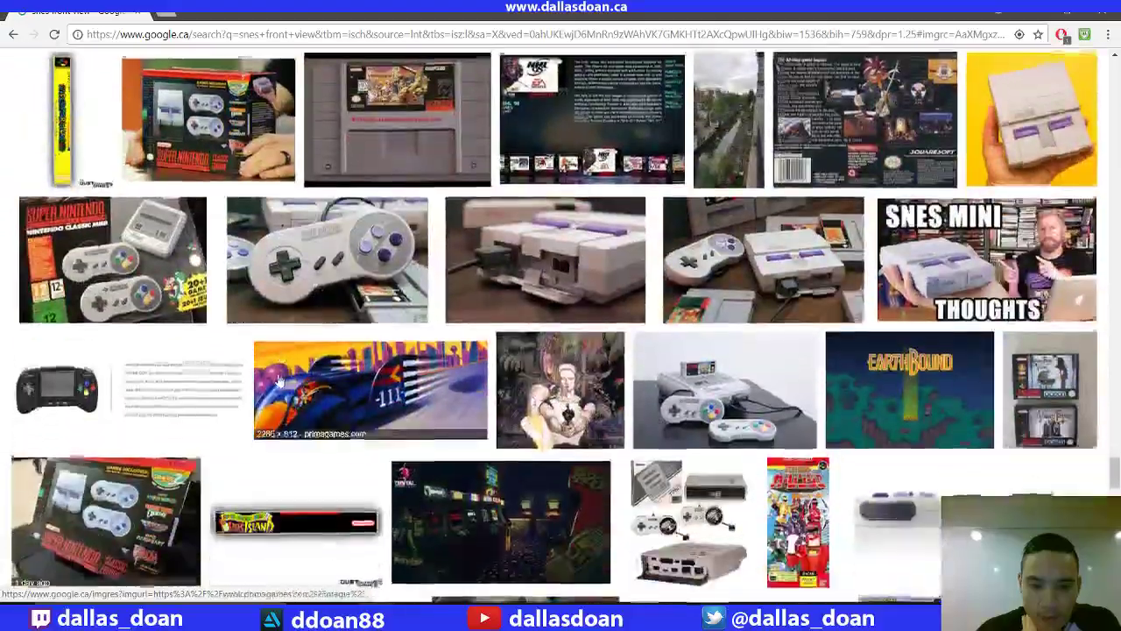
{"action": "scroll", "coordinate": [279, 379], "scroll_direction": "down", "scroll_amount": 5}
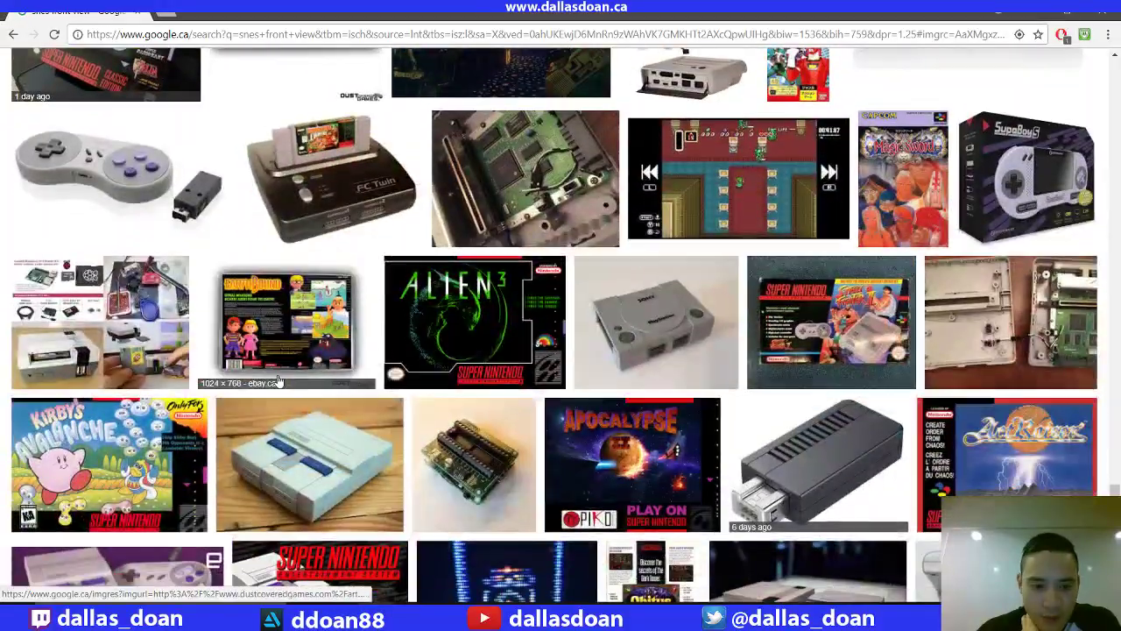
{"action": "scroll", "coordinate": [378, 348], "scroll_direction": "down", "scroll_amount": 1}
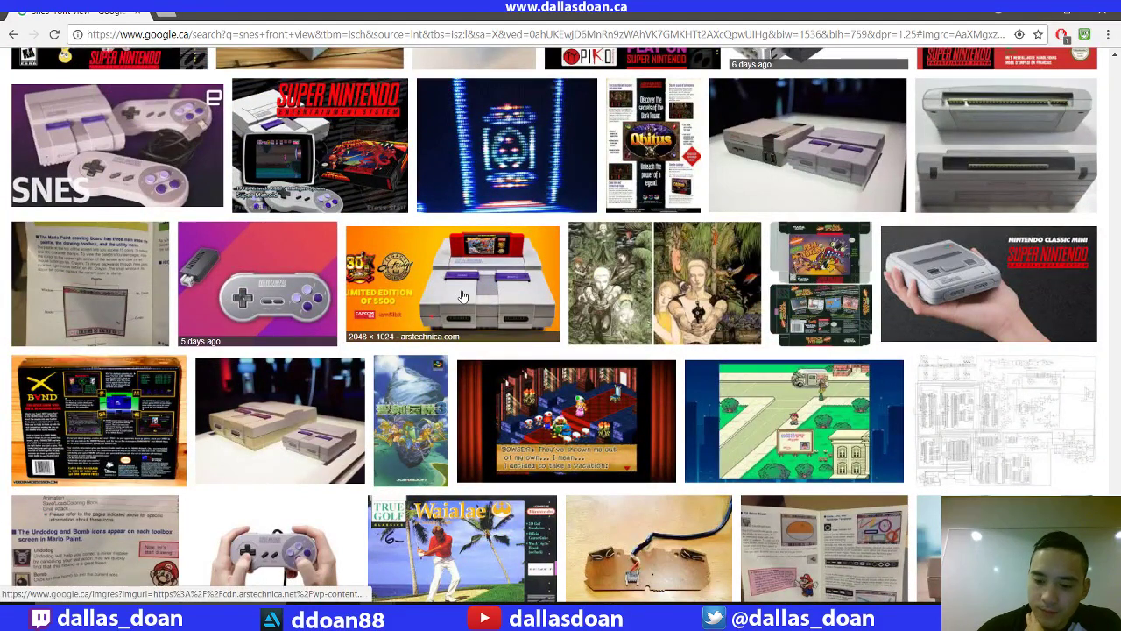
{"action": "left_click", "coordinate": [1067, 10]}
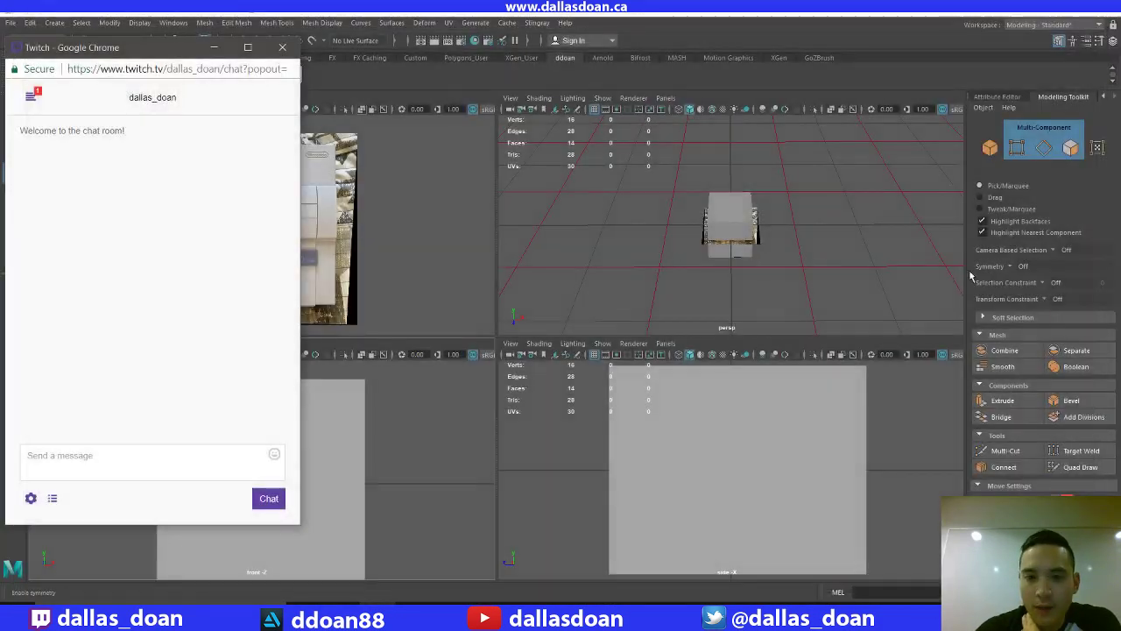
{"action": "left_click", "coordinate": [213, 46]}
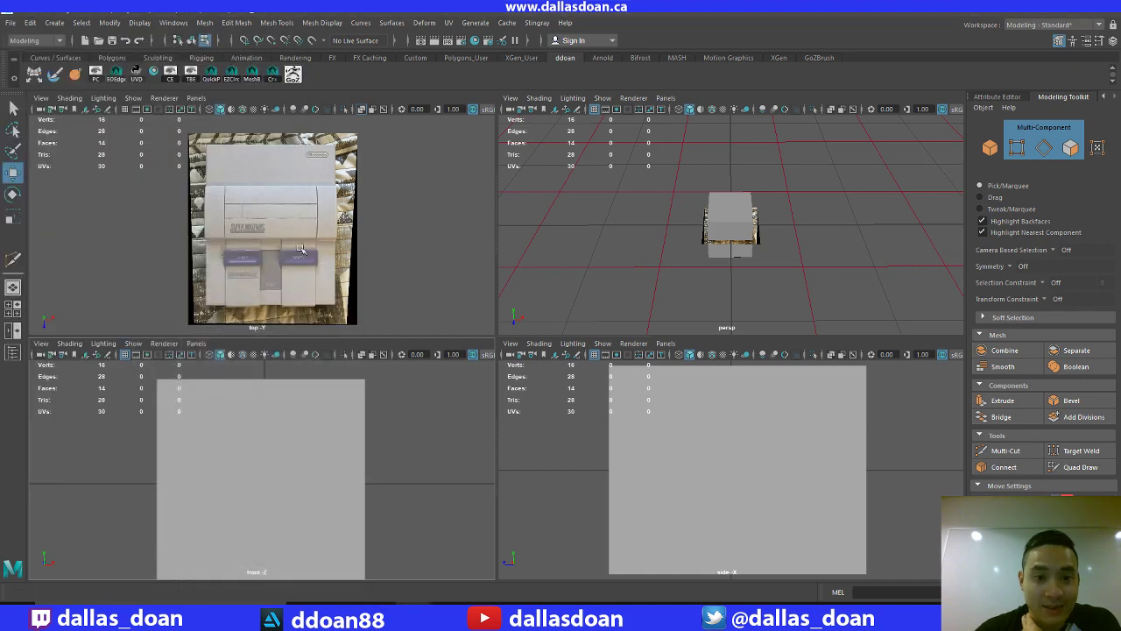
Start importing an image plane into the front view and browse to the SNES ref folder
{"action": "left_click", "coordinate": [44, 353]}
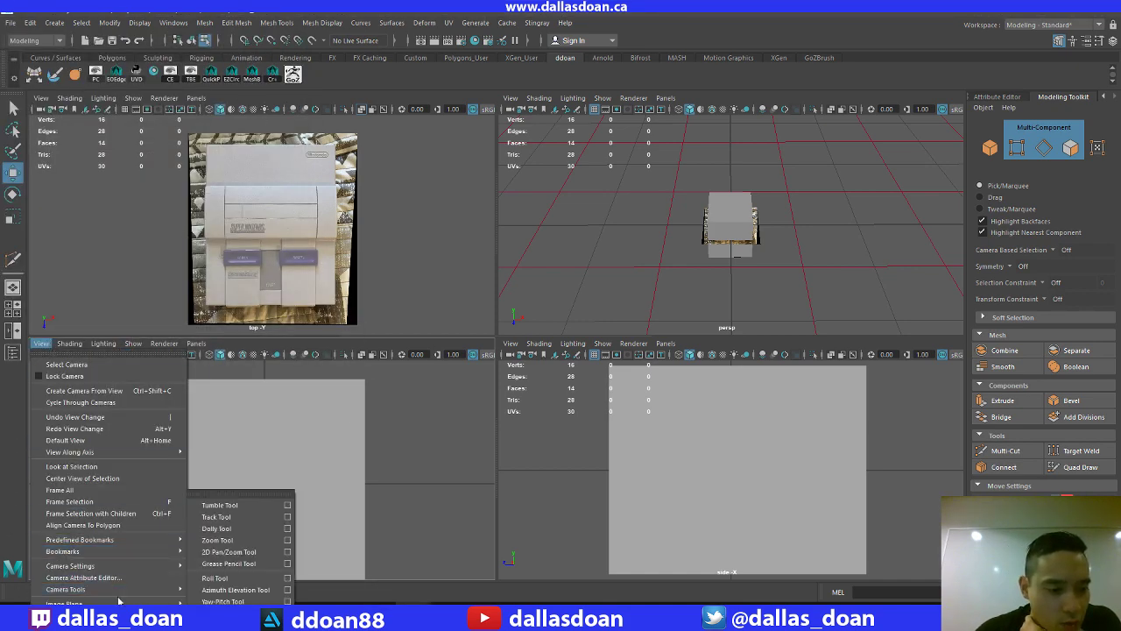
{"action": "left_click", "coordinate": [106, 576]}
{"action": "left_click", "coordinate": [41, 343]}
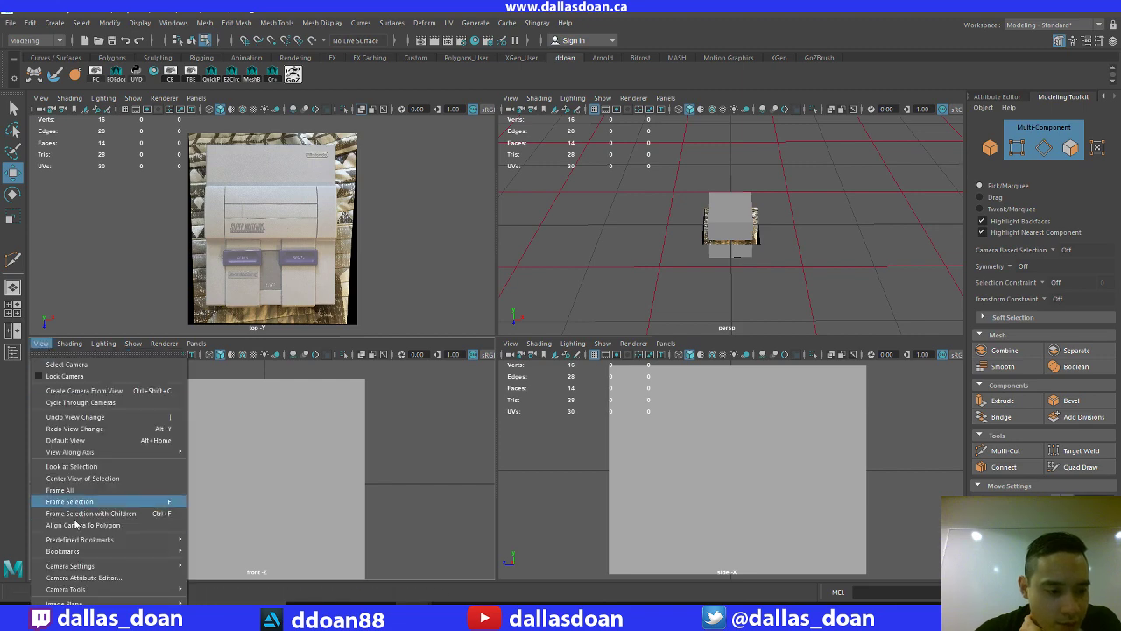
{"action": "mouse_move", "coordinate": [104, 588]}
{"action": "left_click", "coordinate": [223, 600]}
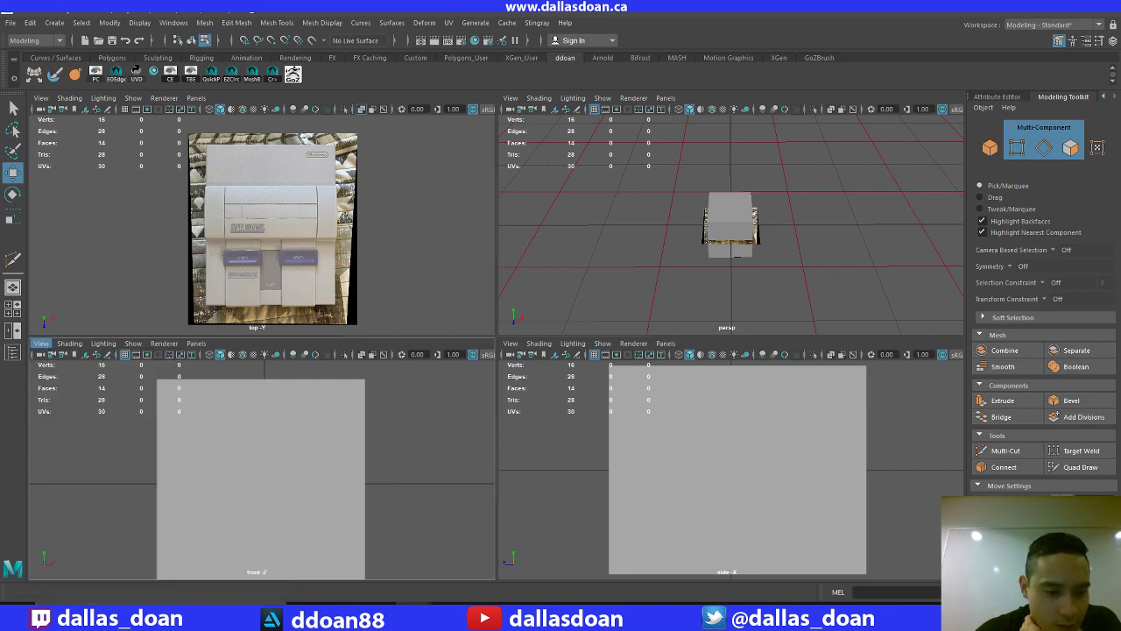
{"action": "left_click", "coordinate": [299, 222]}
{"action": "double_click", "coordinate": [298, 223]}
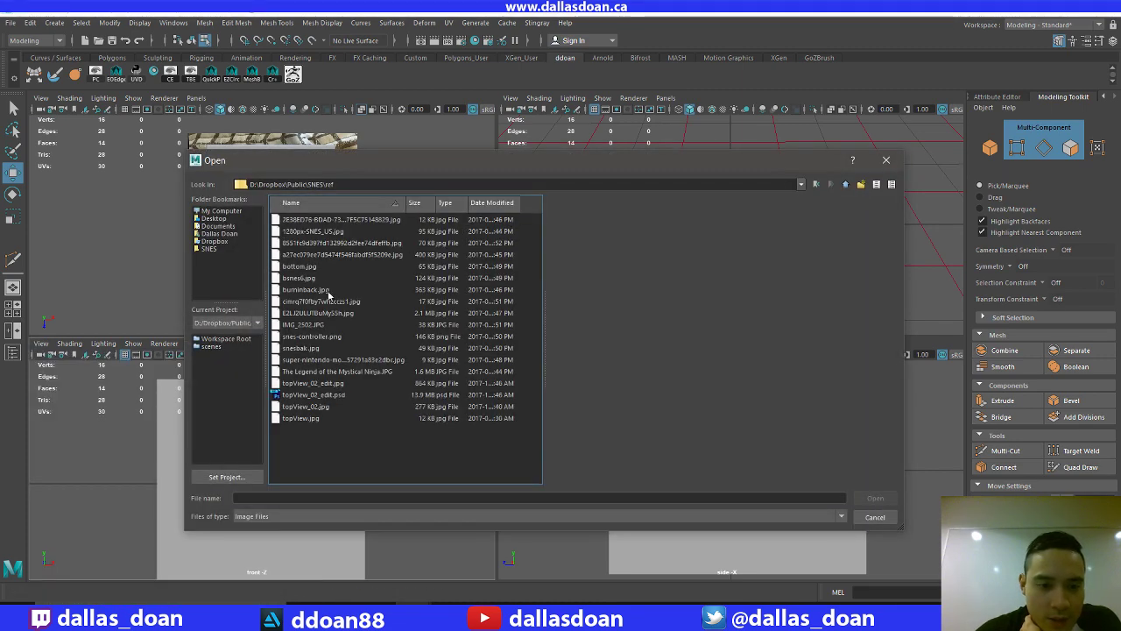
Preview the SNES reference photos in the ref folder to find one suited to the front view
{"action": "left_click", "coordinate": [311, 383]}
{"action": "left_click", "coordinate": [324, 371]}
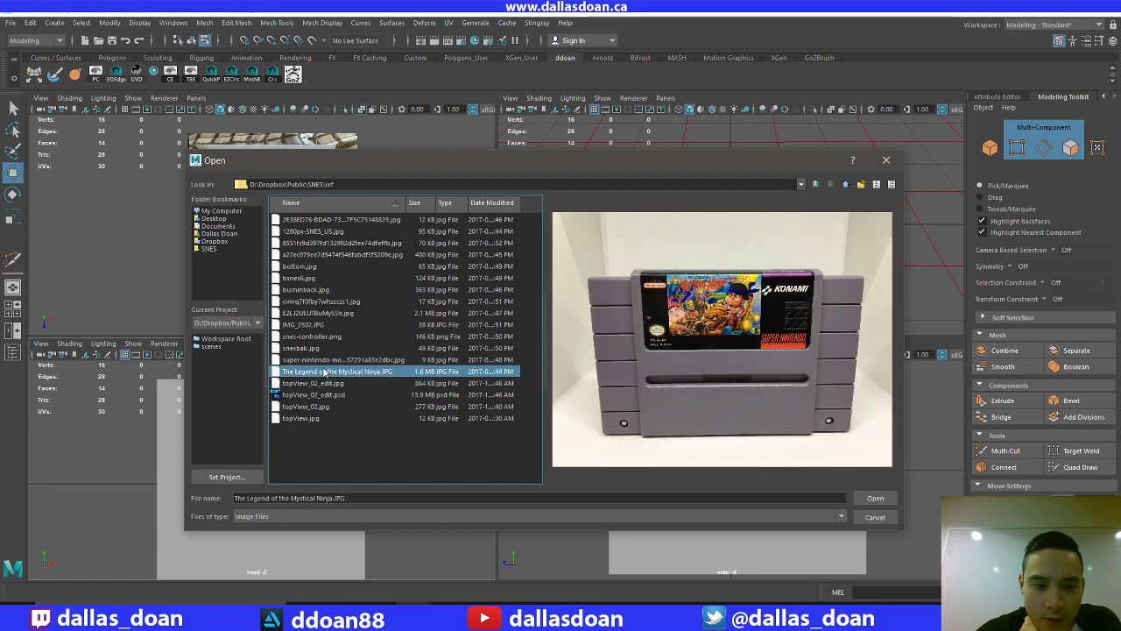
{"action": "left_click", "coordinate": [326, 359]}
{"action": "left_click", "coordinate": [326, 348]}
{"action": "left_click", "coordinate": [324, 325]}
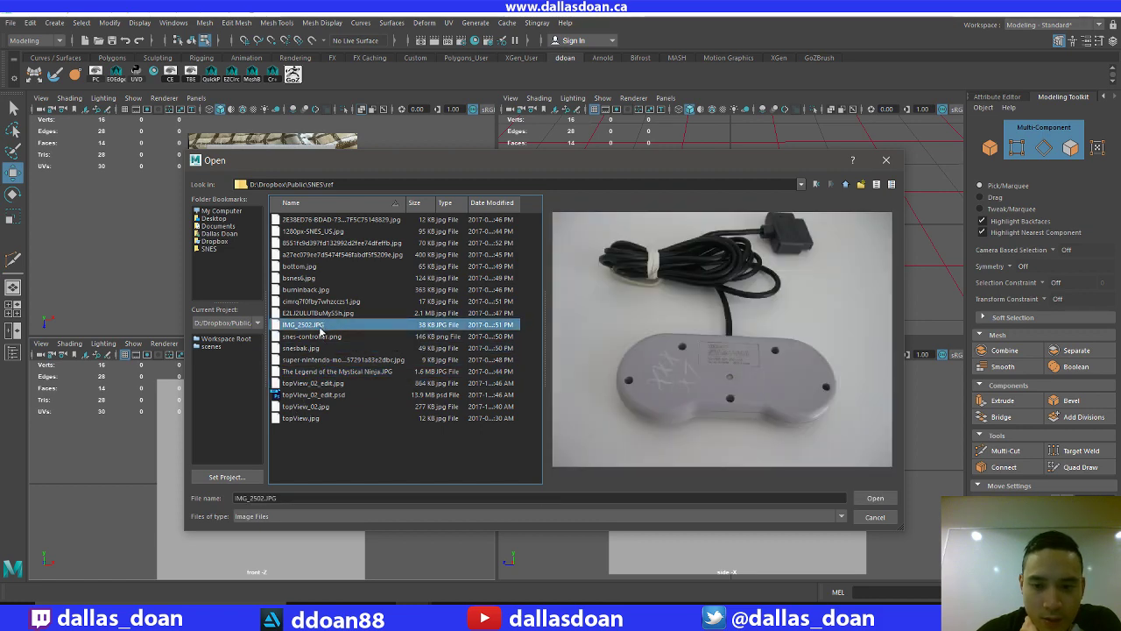
{"action": "left_click", "coordinate": [322, 338]}
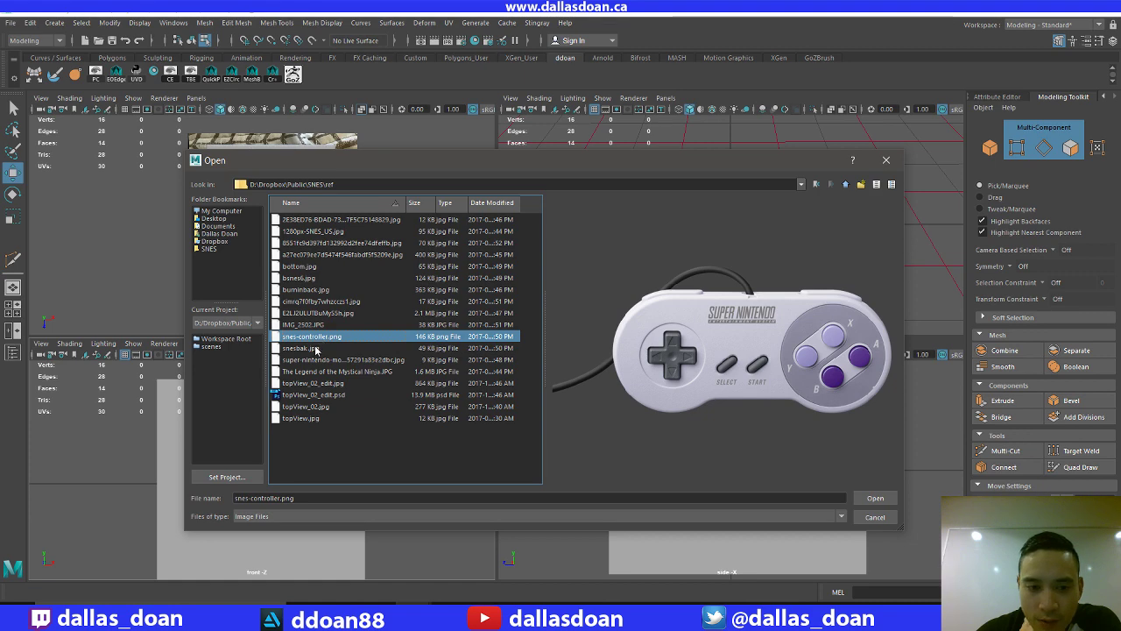
{"action": "left_click", "coordinate": [317, 348]}
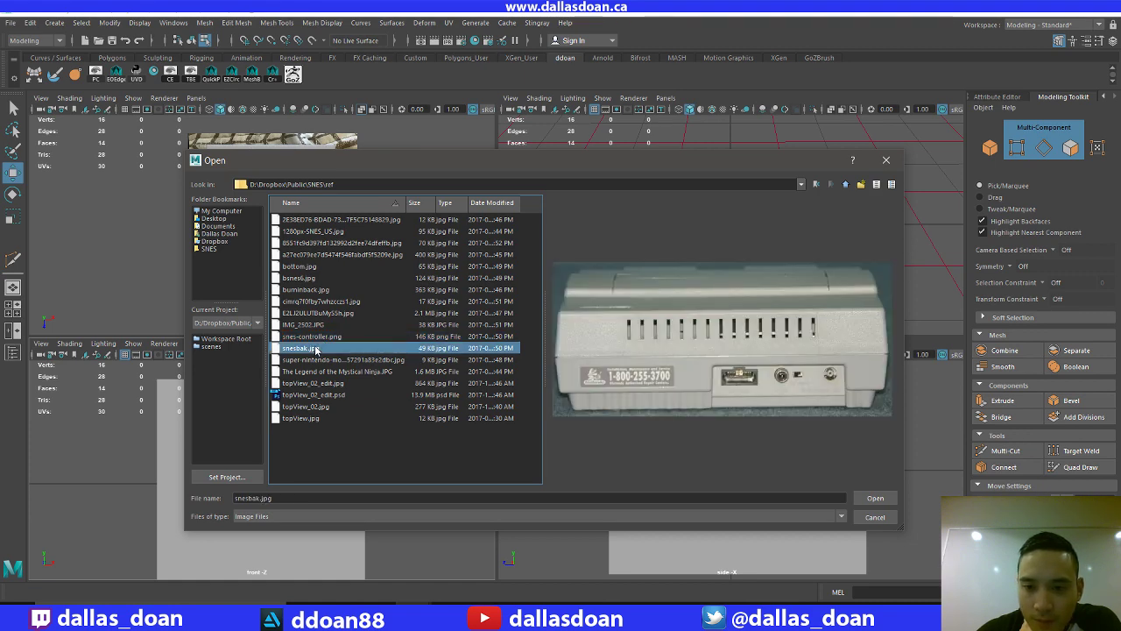
{"action": "left_click", "coordinate": [310, 279]}
{"action": "left_click", "coordinate": [312, 267]}
{"action": "left_click", "coordinate": [311, 278]}
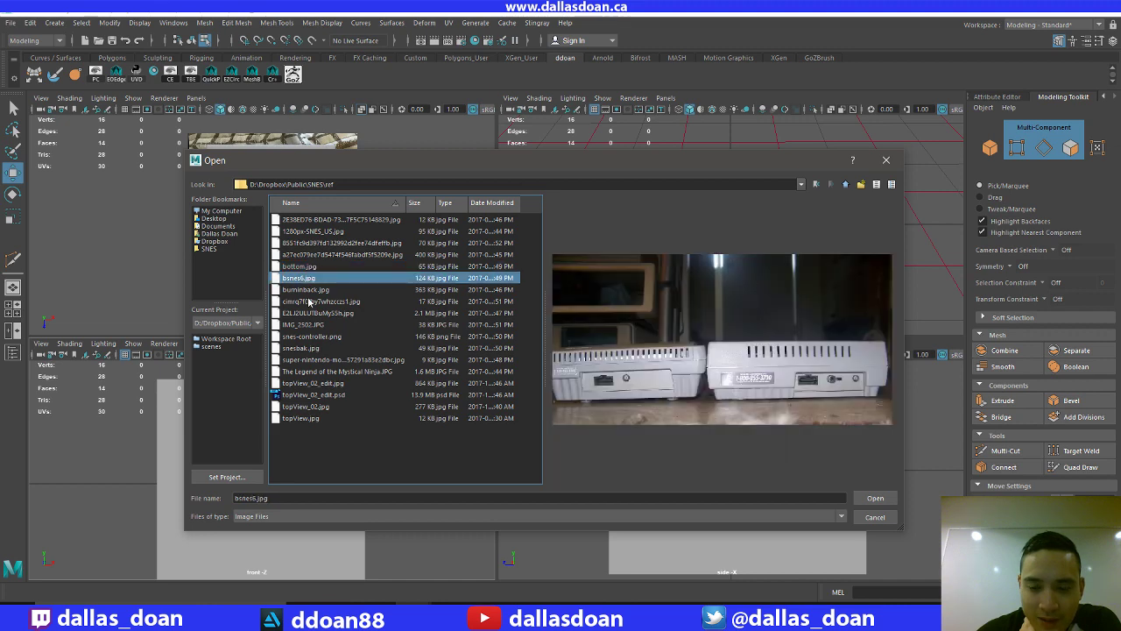
{"action": "left_click", "coordinate": [308, 301]}
{"action": "left_click", "coordinate": [315, 278]}
{"action": "left_click", "coordinate": [324, 255]}
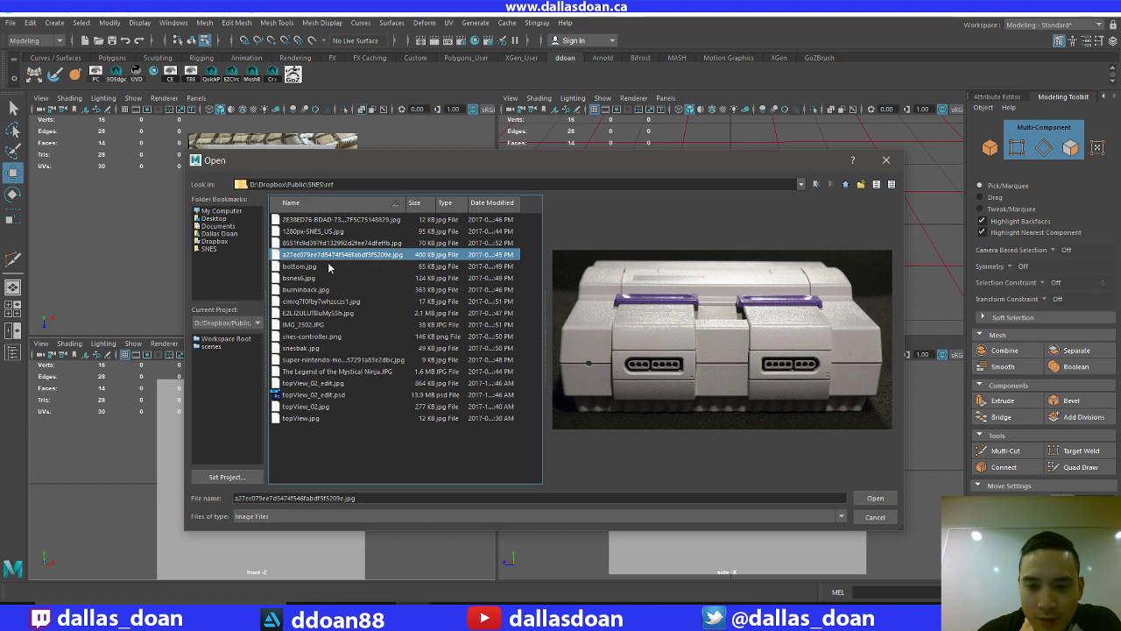
{"action": "left_click", "coordinate": [316, 267]}
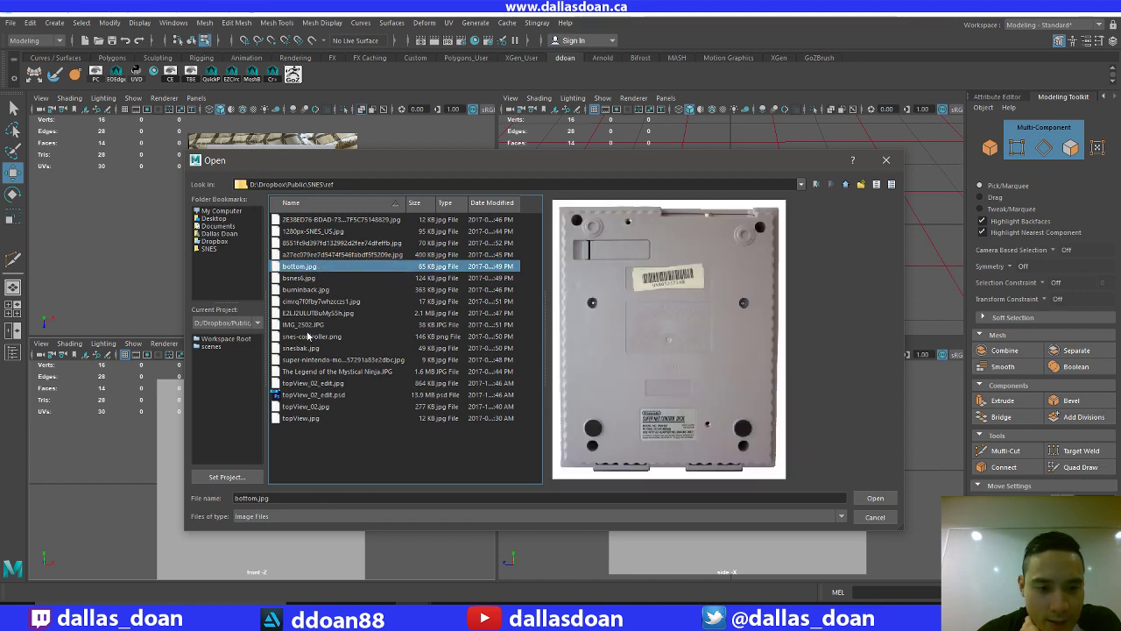
{"action": "key", "text": "Down"}
{"action": "key", "text": "Down"}
{"action": "key", "text": "Down"}
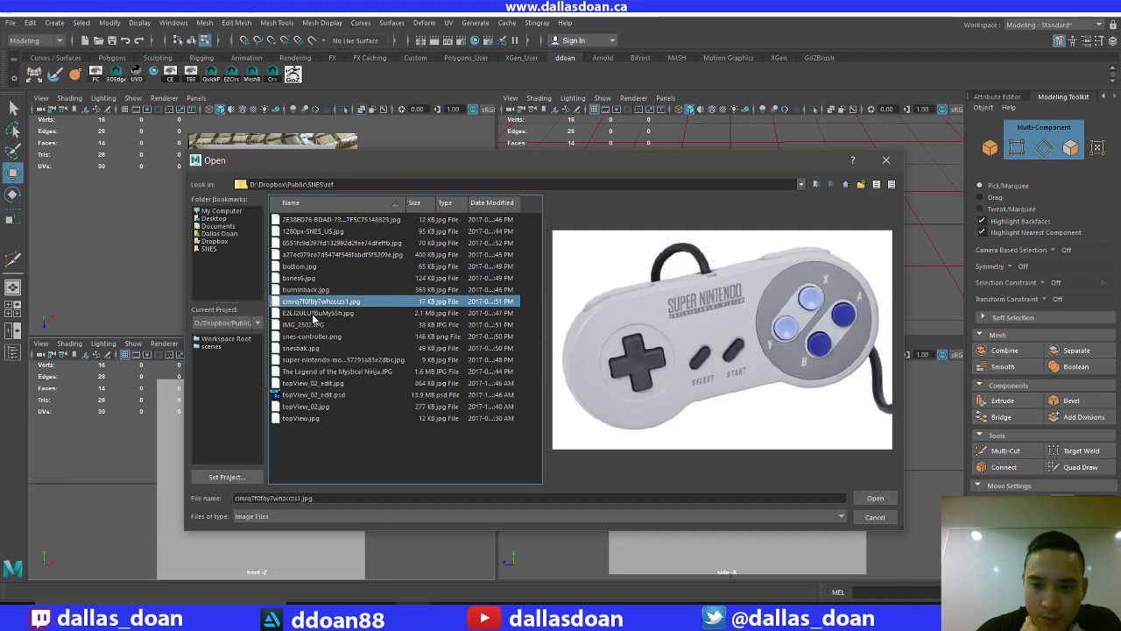
{"action": "key", "text": "Down"}
{"action": "key", "text": "Down"}
{"action": "key", "text": "Down"}
{"action": "key", "text": "Down"}
{"action": "key", "text": "Down"}
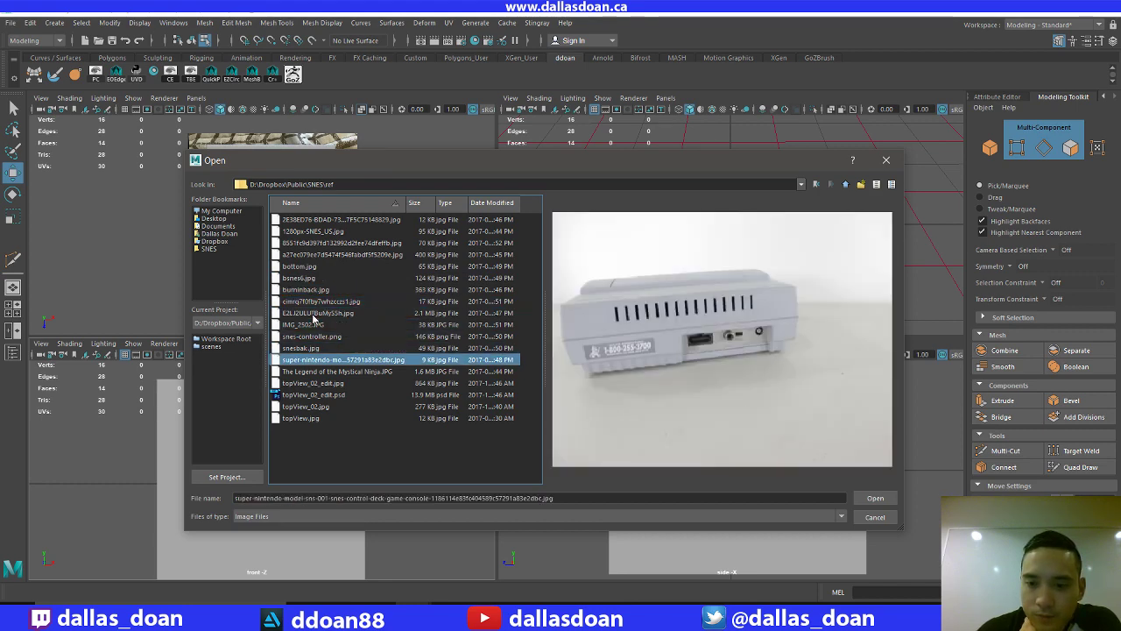
{"action": "key", "text": "Up"}
{"action": "key", "text": "Down"}
{"action": "key", "text": "Down"}
{"action": "key", "text": "Down"}
{"action": "key", "text": "Down"}
{"action": "key", "text": "Down"}
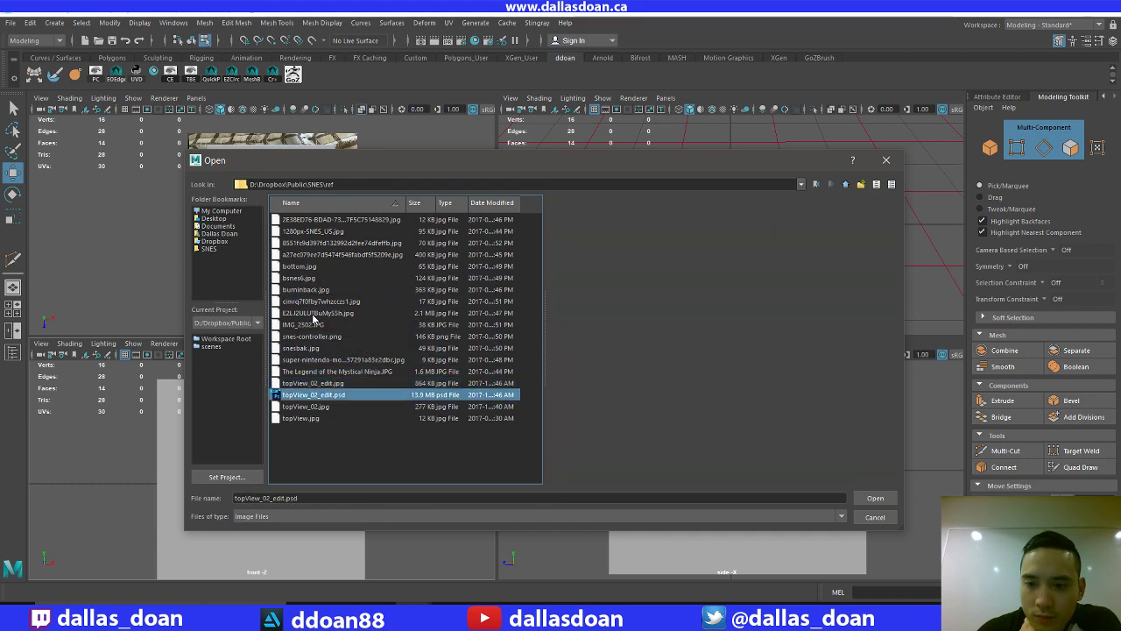
{"action": "key", "text": "Down"}
{"action": "key", "text": "Up"}
{"action": "key", "text": "Up"}
{"action": "key", "text": "Up"}
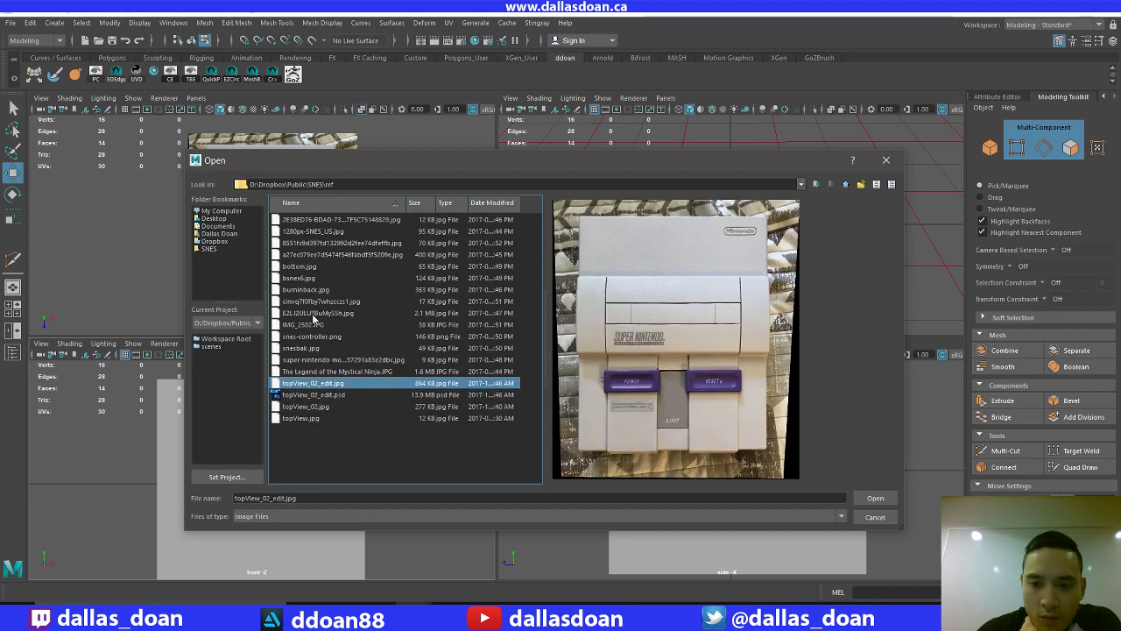
Load snesbak.jpg as the front view's image plane
{"action": "key", "text": "Up"}
{"action": "key", "text": "Up"}
{"action": "key", "text": "Up"}
{"action": "key", "text": "Up"}
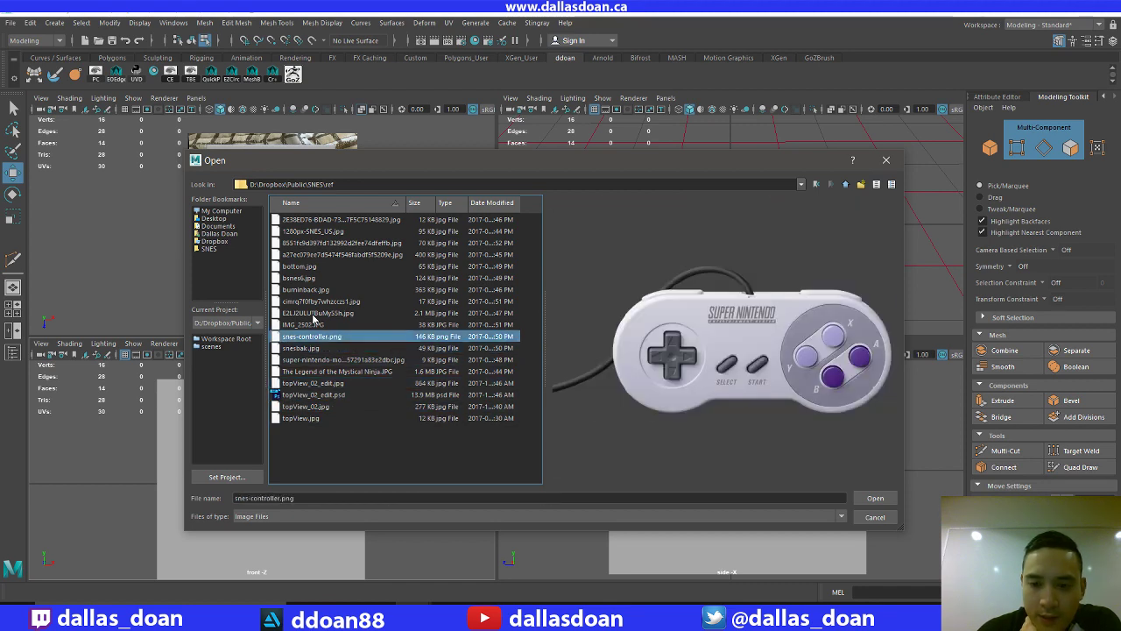
{"action": "key", "text": "Down"}
{"action": "left_click", "coordinate": [875, 497]}
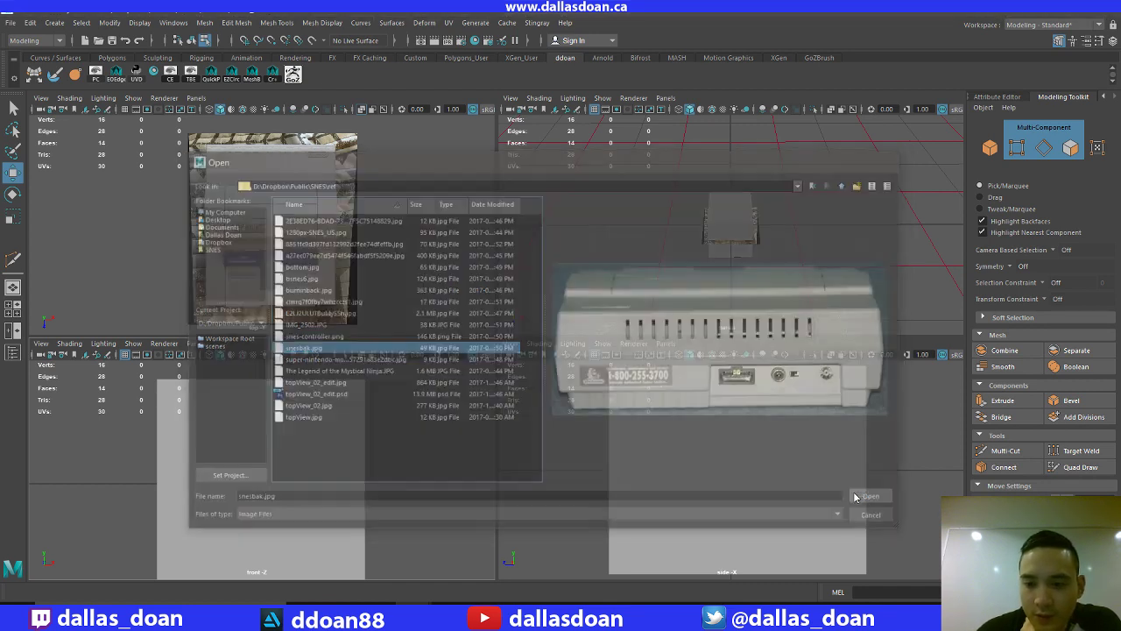
Maximize the front view and turn on X-ray shading so the reference image shows through the cube
{"action": "scroll", "coordinate": [377, 464], "scroll_direction": "down", "scroll_amount": 5}
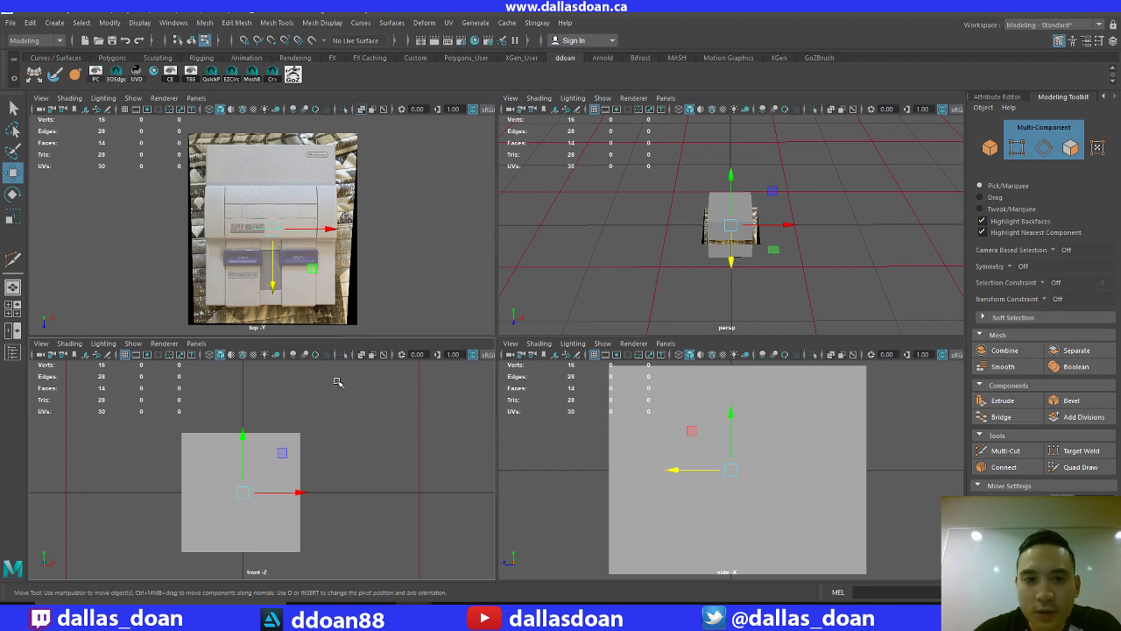
{"action": "key", "text": "space"}
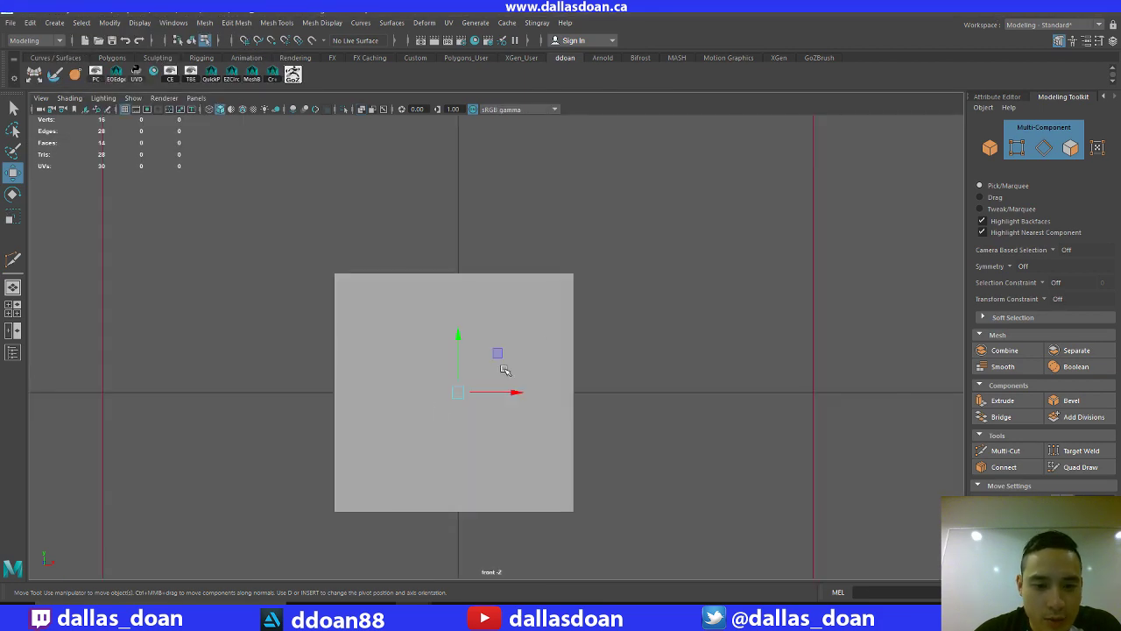
{"action": "left_click", "coordinate": [360, 111]}
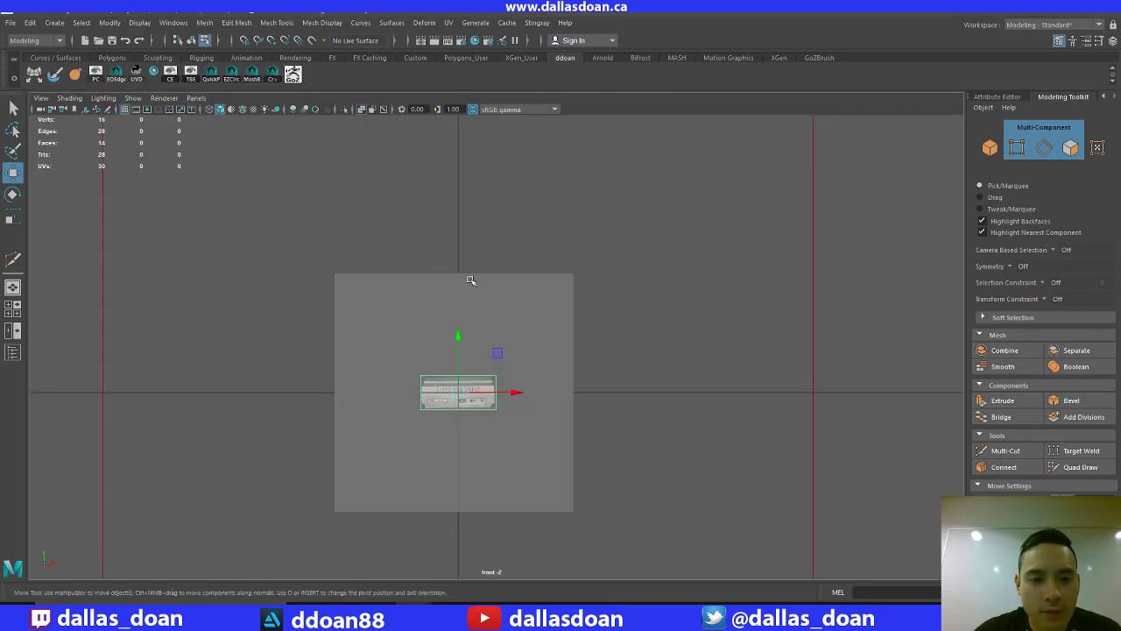
Scale the console's rear image plane uniformly to about 3.26 to match the cube's width, and shift it to about -0.23 in X
{"action": "scroll", "coordinate": [518, 323], "scroll_direction": "up", "scroll_amount": 4}
{"action": "scroll", "coordinate": [522, 325], "scroll_direction": "down", "scroll_amount": 3}
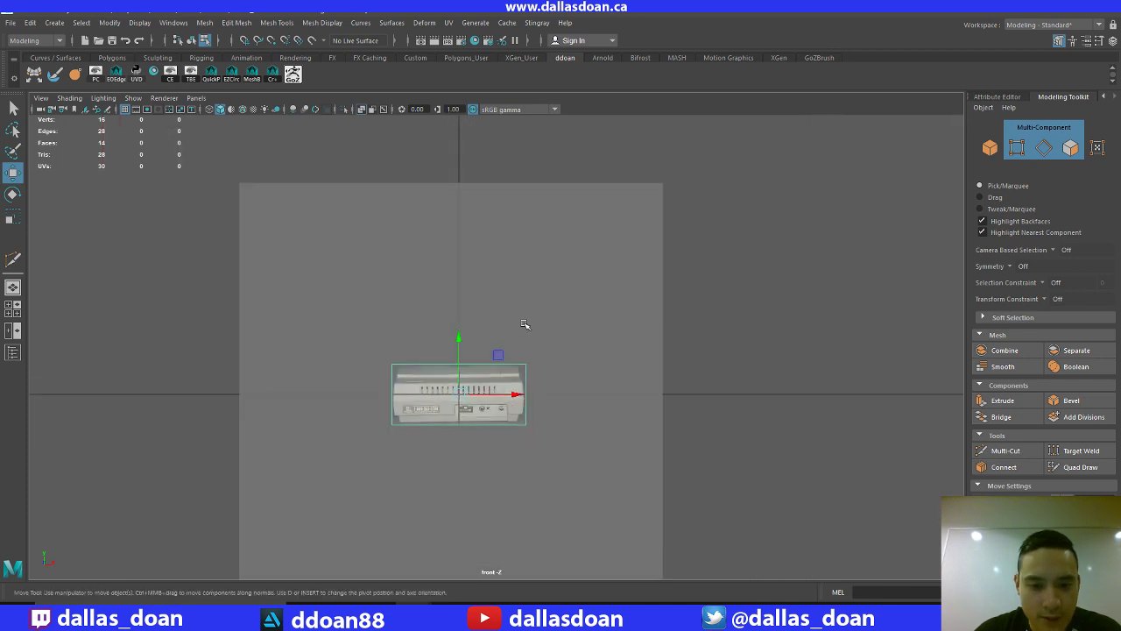
{"action": "key", "text": "r"}
{"action": "left_click_drag", "start_coordinate": [465, 390], "coordinate": [600, 368]}
{"action": "key", "text": "w"}
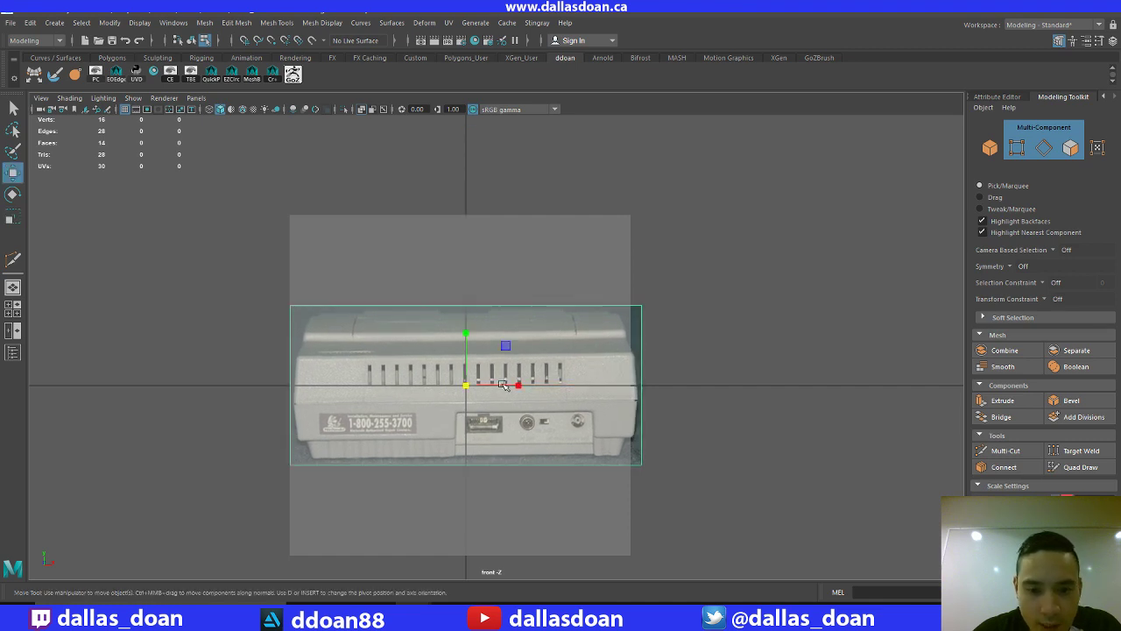
{"action": "left_click_drag", "start_coordinate": [522, 385], "coordinate": [520, 385]}
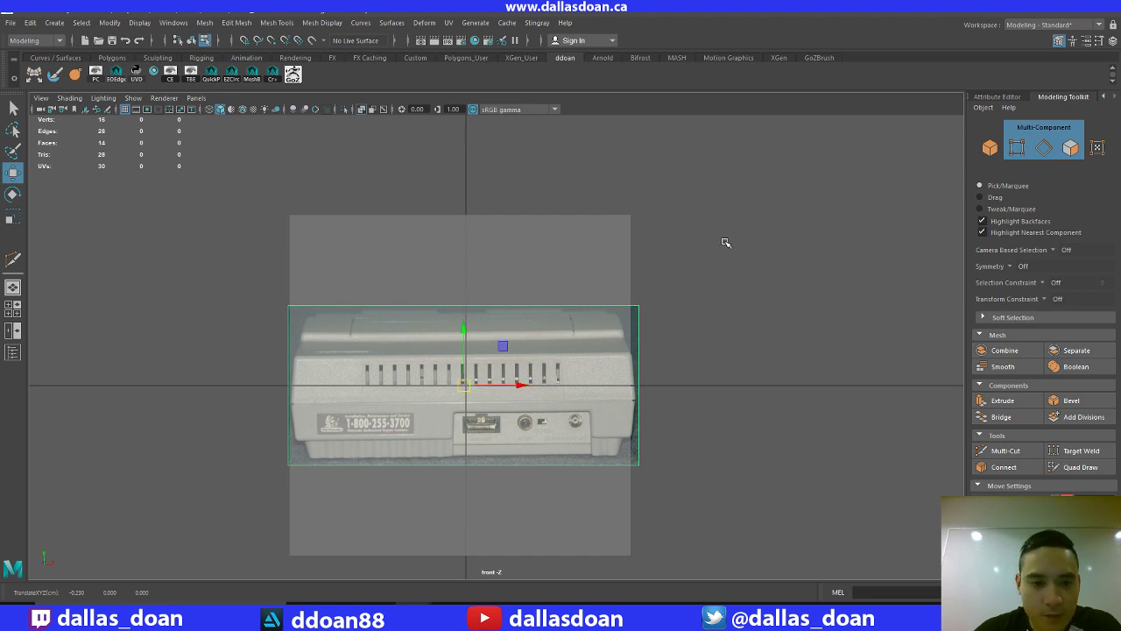
Scale the cube's height to about 9.98 and lower it to about -1.96 in Y to fit the console's lower body
{"action": "left_click_drag", "start_coordinate": [329, 188], "coordinate": [424, 241]}
{"action": "right_click_drag", "start_coordinate": [413, 231], "coordinate": [399, 289]}
{"action": "key", "text": "r"}
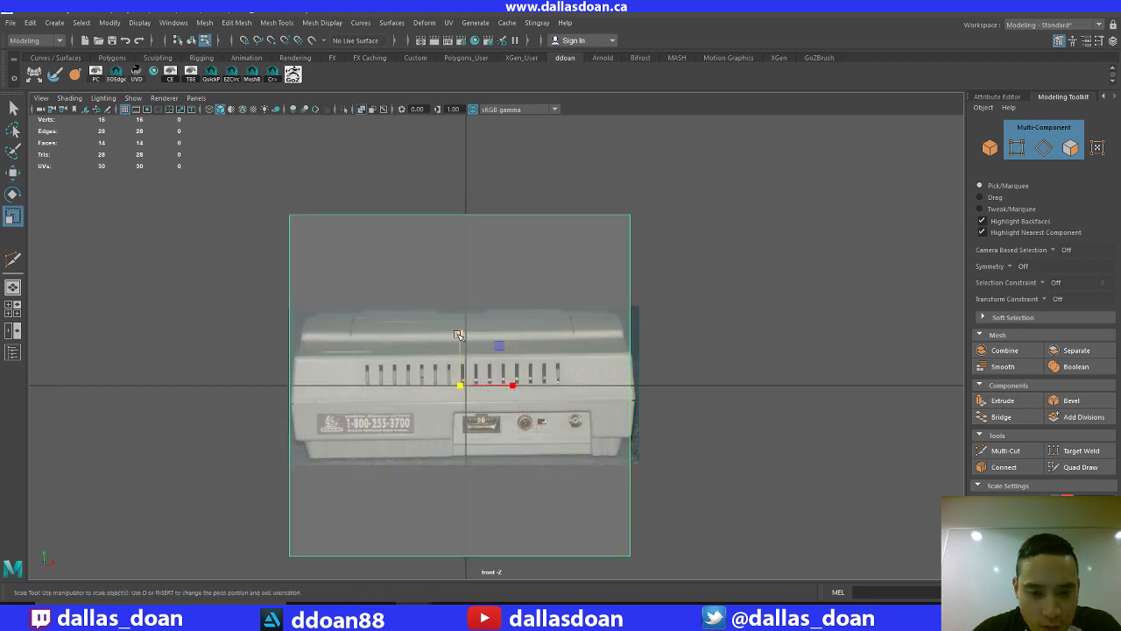
{"action": "left_click_drag", "start_coordinate": [457, 335], "coordinate": [457, 358]}
{"action": "key", "text": "w"}
{"action": "key", "text": "r"}
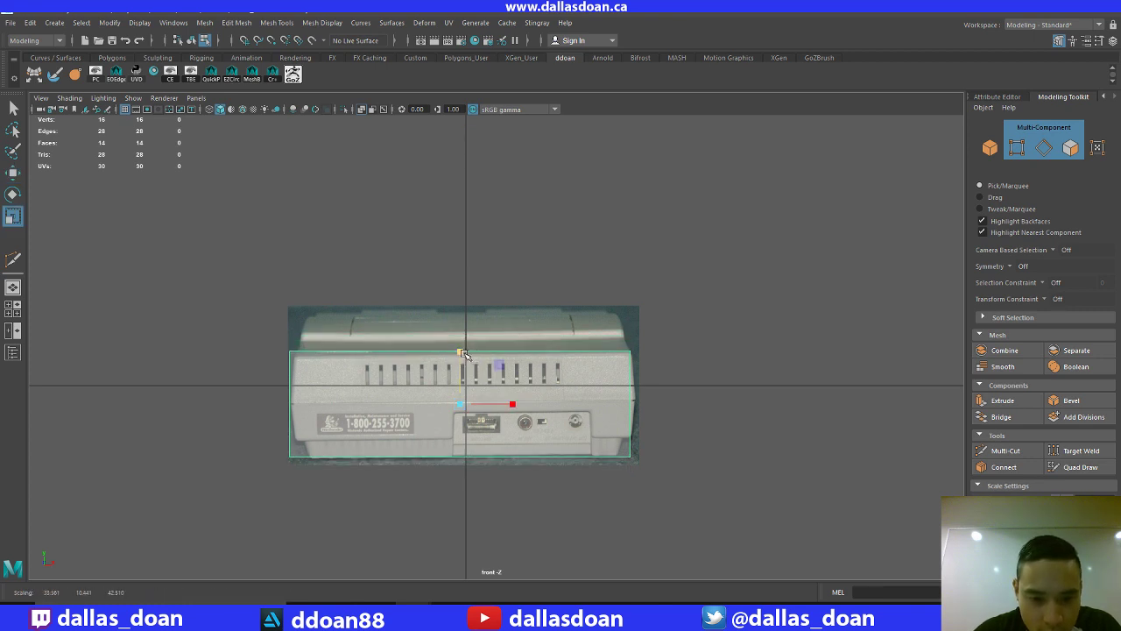
{"action": "left_click_drag", "start_coordinate": [463, 351], "coordinate": [463, 349]}
{"action": "key", "text": "w"}
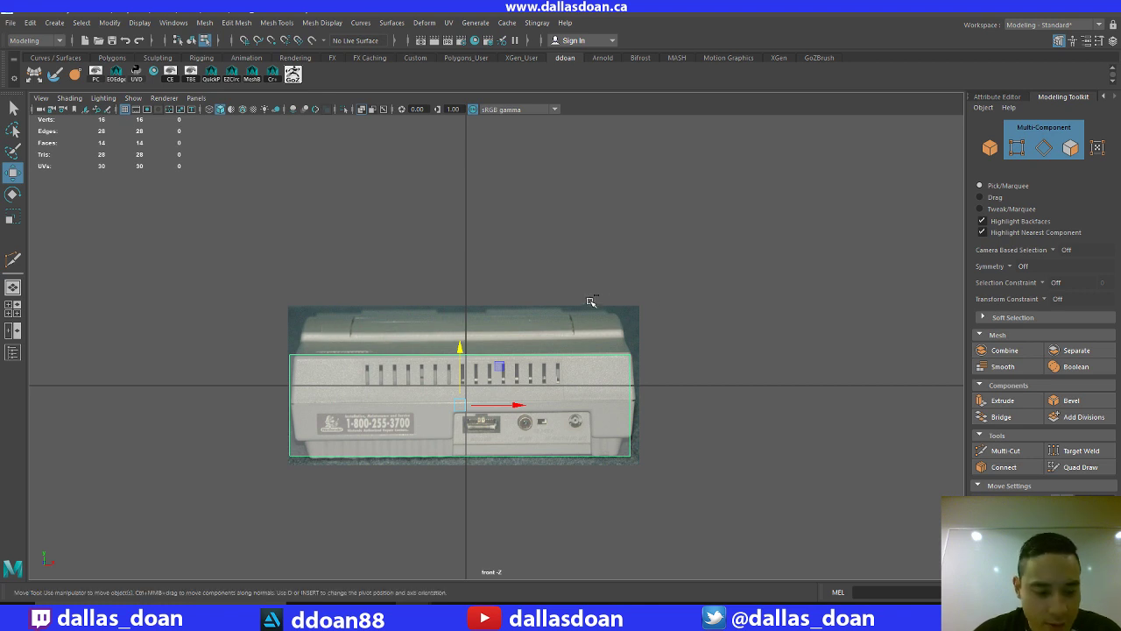
Display the cube's transform values in the Channel Box and clear the selection
{"action": "key", "text": "ctrl+a"}
{"action": "key", "text": "ctrl+a"}
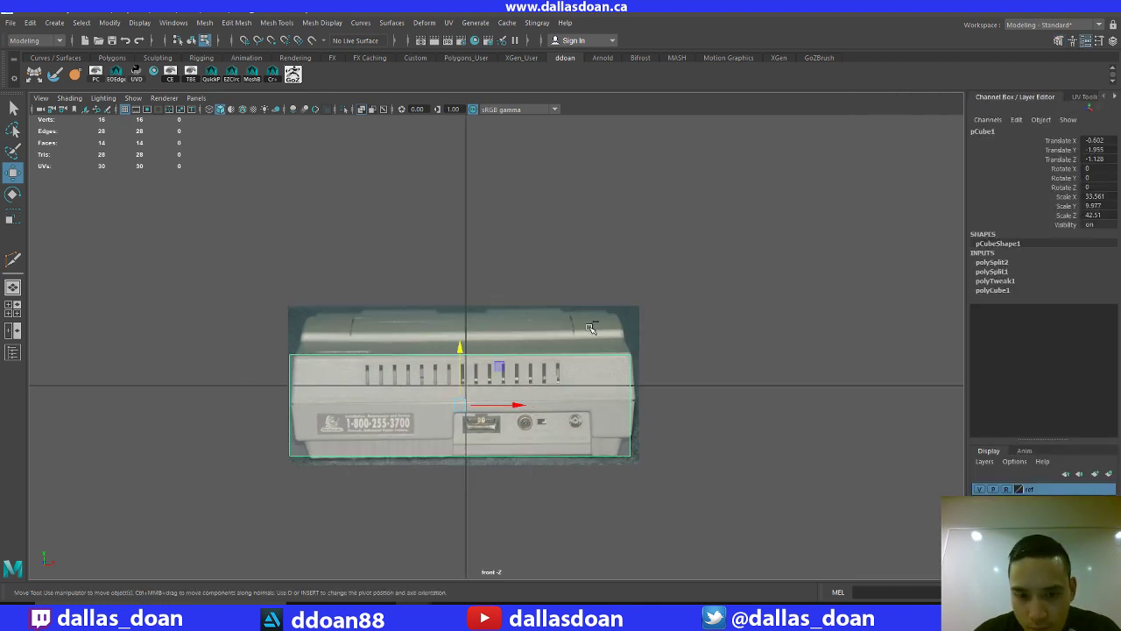
{"action": "left_click", "coordinate": [623, 325]}
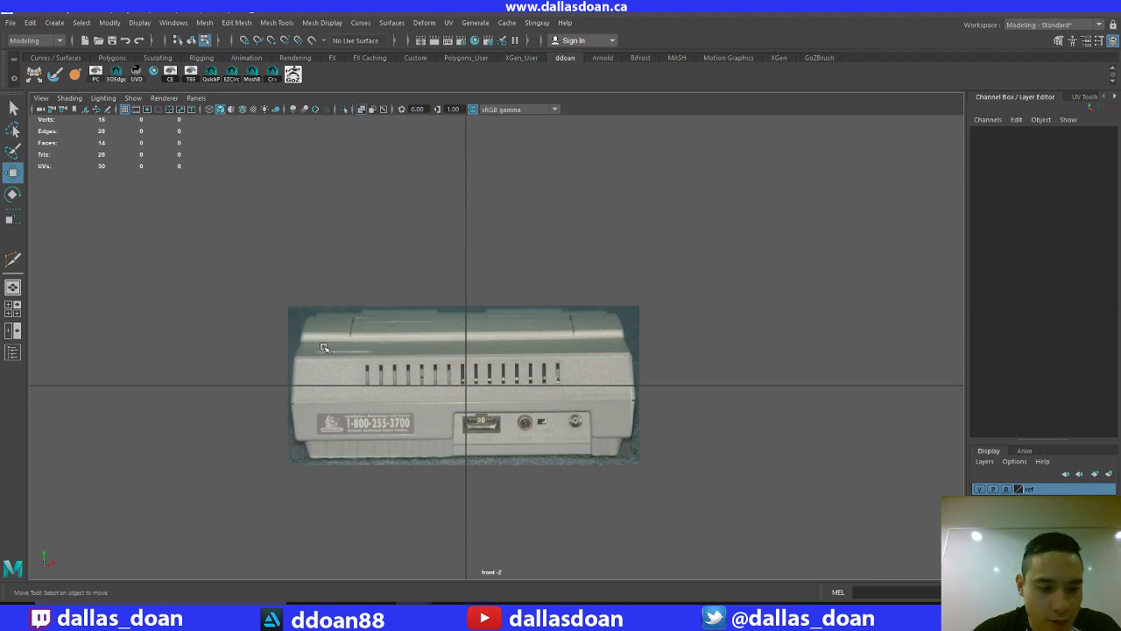
In the four-view layout, select the cube and rear image plane as objects and raise both about 7.04 units in Y onto the grid
{"action": "key", "text": "space"}
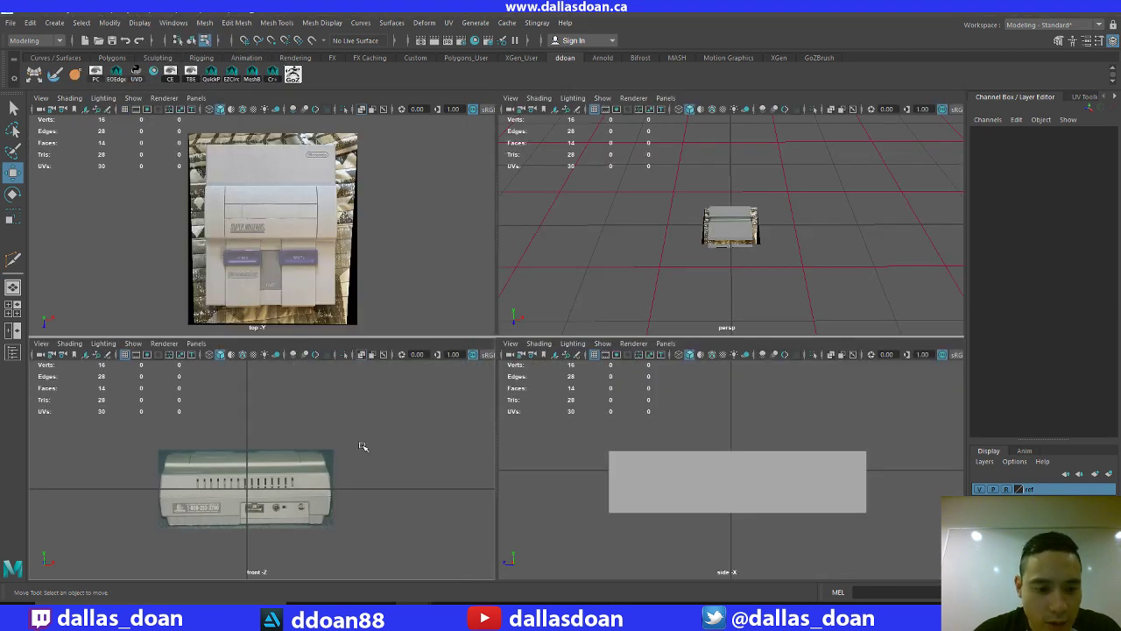
{"action": "scroll", "coordinate": [680, 271], "scroll_direction": "up", "scroll_amount": 3}
{"action": "left_click_drag", "start_coordinate": [681, 270], "coordinate": [766, 210], "text": "alt"}
{"action": "left_click", "coordinate": [740, 226]}
{"action": "scroll", "coordinate": [783, 251], "scroll_direction": "up", "scroll_amount": 5}
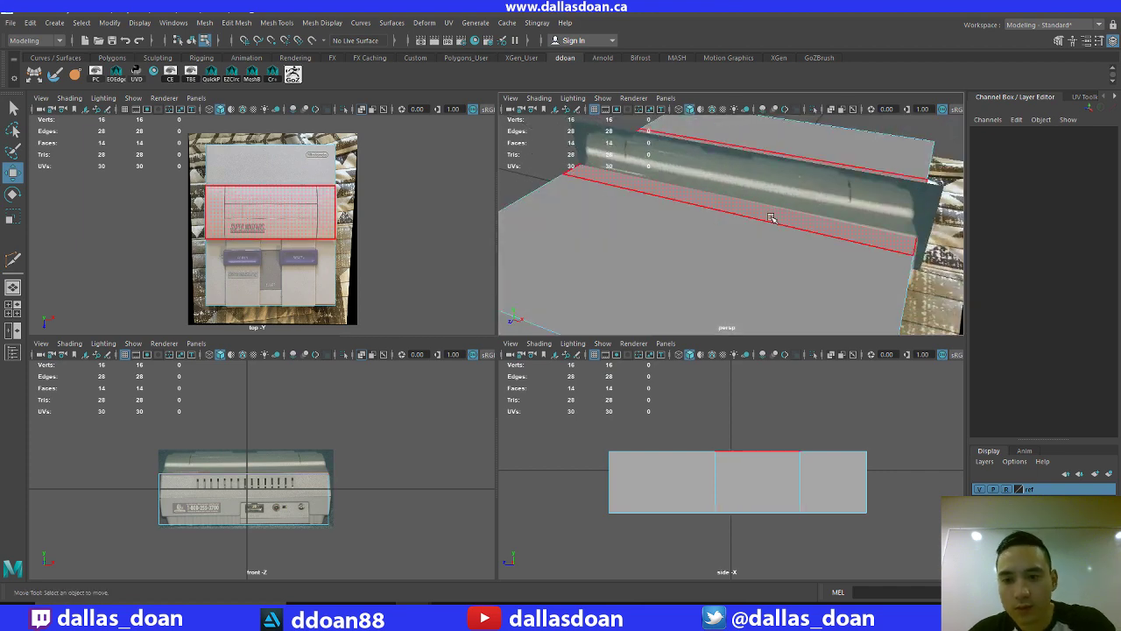
{"action": "key", "text": "F8"}
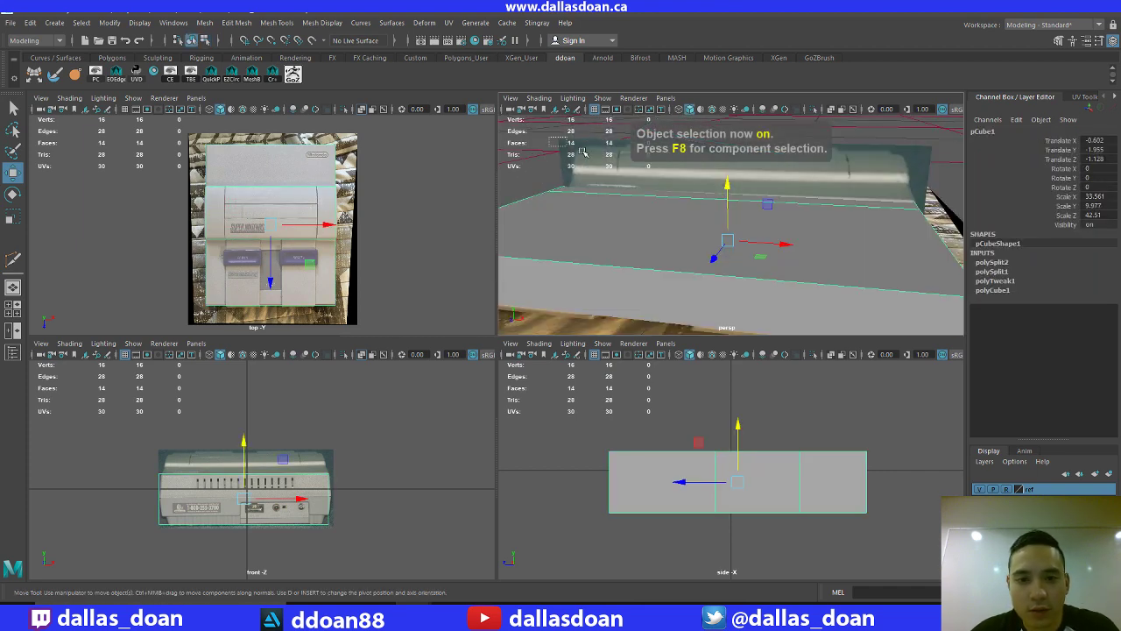
{"action": "left_click", "coordinate": [583, 152]}
{"action": "left_click", "coordinate": [594, 230]}
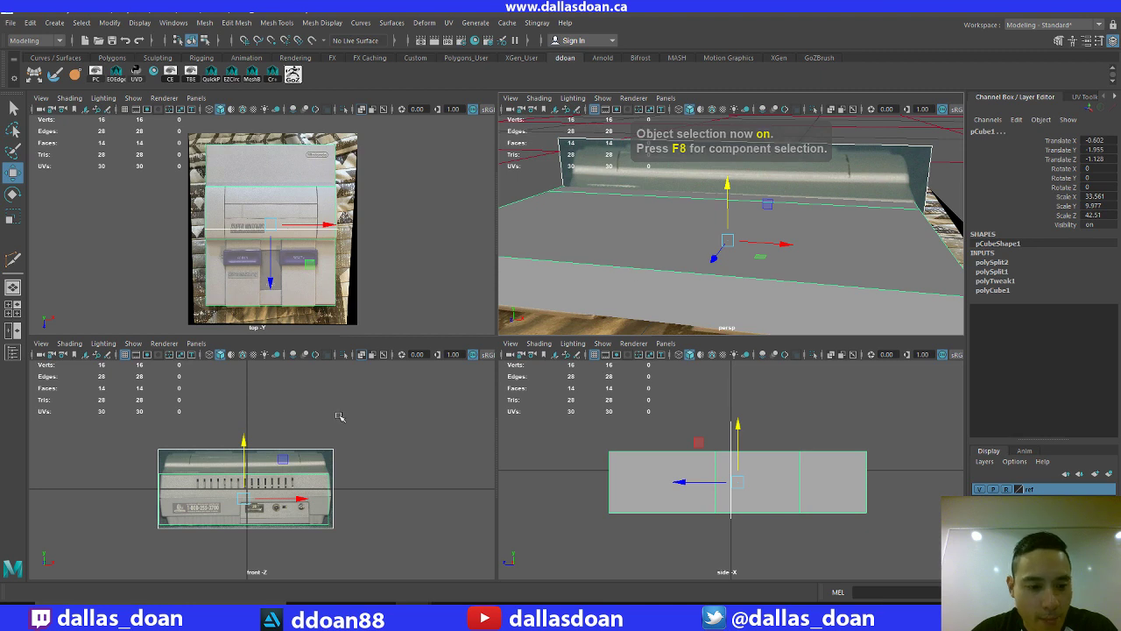
{"action": "left_click_drag", "start_coordinate": [241, 440], "coordinate": [241, 405]}
{"action": "key", "text": "f"}
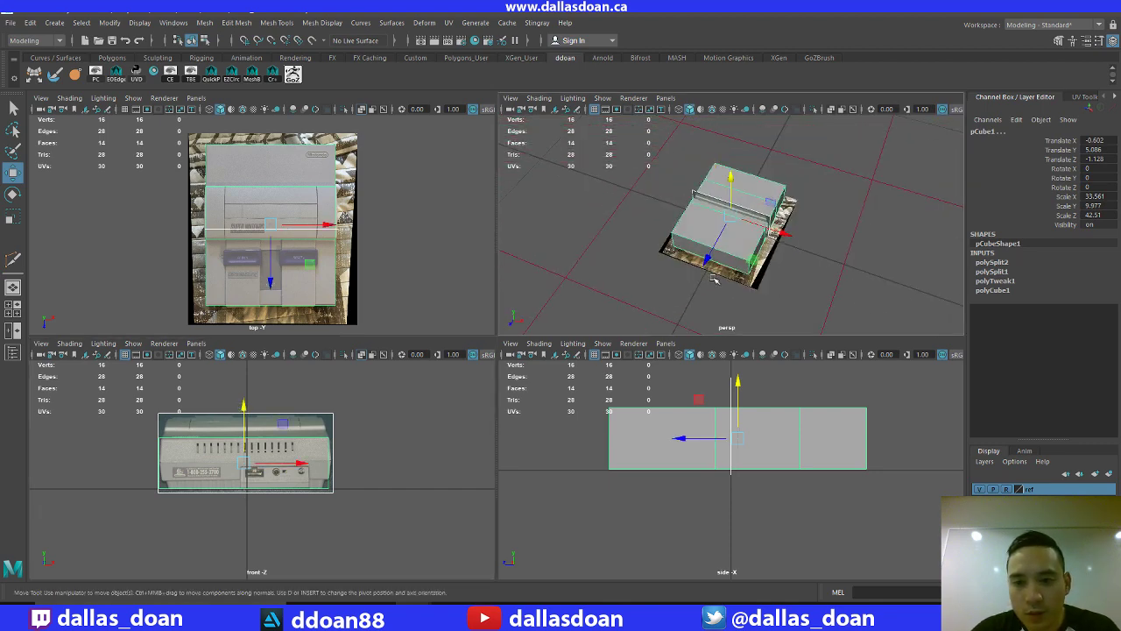
Select the console's rear image plane and add it to the ref display layer
{"action": "scroll", "coordinate": [788, 280], "scroll_direction": "up", "scroll_amount": 5}
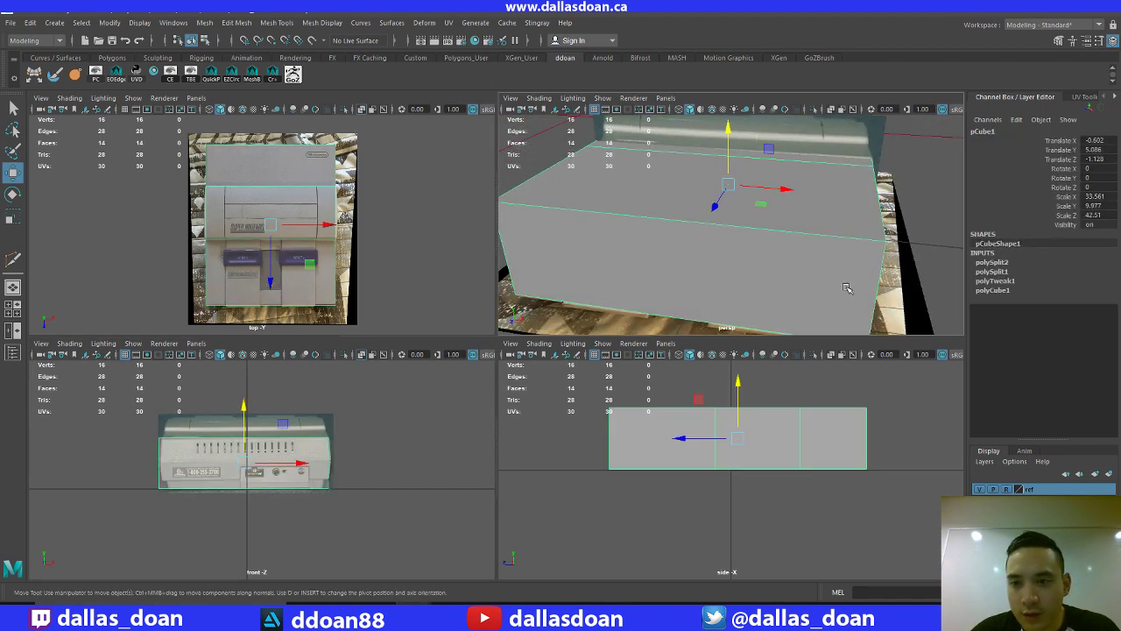
{"action": "left_click", "coordinate": [883, 140]}
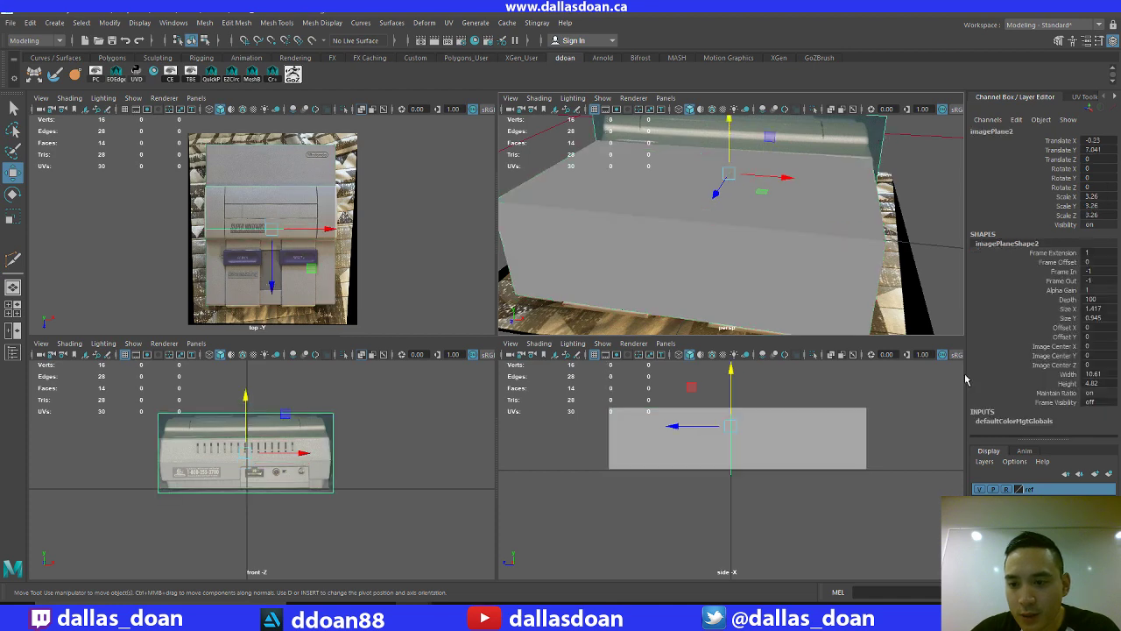
{"action": "right_click", "coordinate": [1060, 493]}
{"action": "left_click", "coordinate": [1060, 377]}
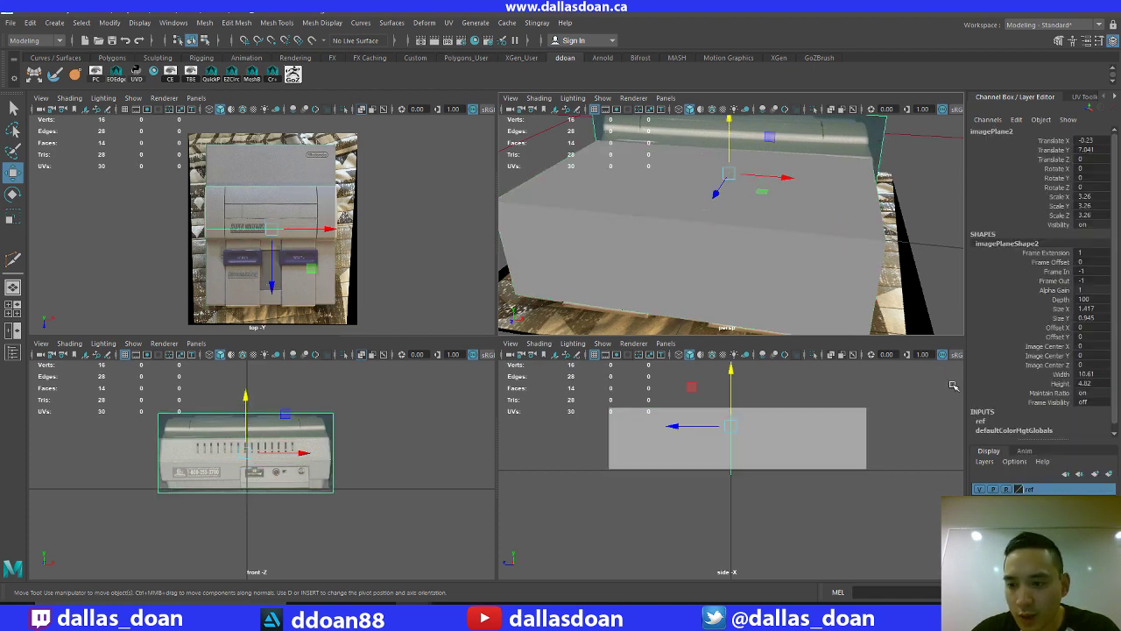
Select the block-out cube and delete its construction history
{"action": "left_click_drag", "start_coordinate": [903, 204], "coordinate": [843, 248], "text": "alt"}
{"action": "left_click_drag", "start_coordinate": [792, 198], "coordinate": [770, 224], "text": "alt"}
{"action": "left_click", "coordinate": [788, 208]}
{"action": "scroll", "coordinate": [779, 230], "scroll_direction": "down", "scroll_amount": 5}
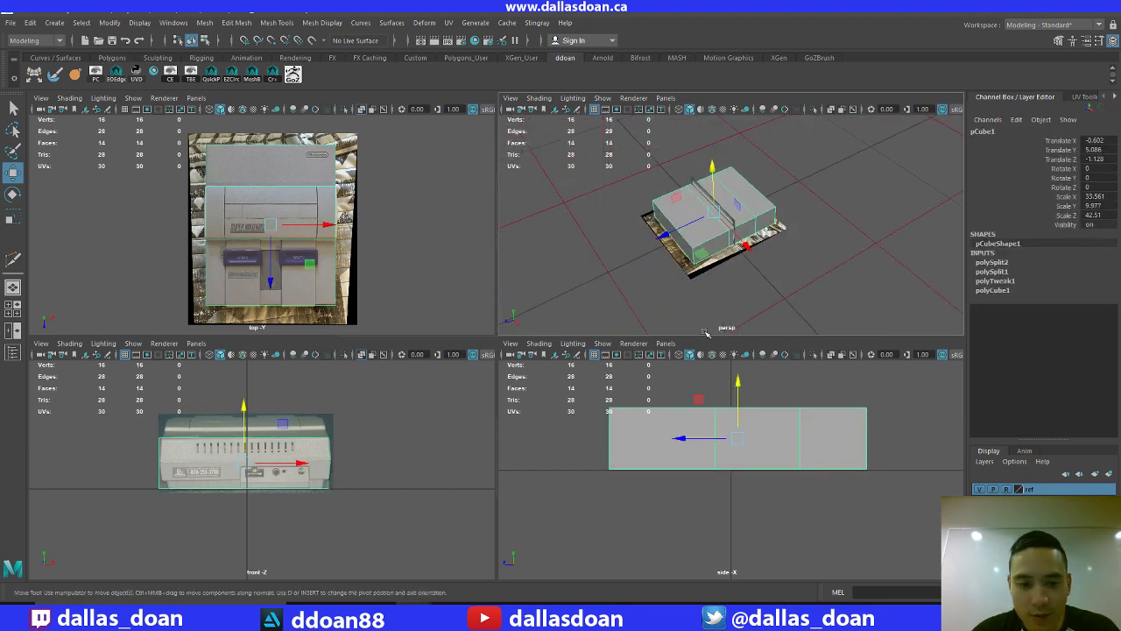
{"action": "scroll", "coordinate": [369, 254], "scroll_direction": "up", "scroll_amount": 3}
{"action": "scroll", "coordinate": [355, 268], "scroll_direction": "down", "scroll_amount": 2}
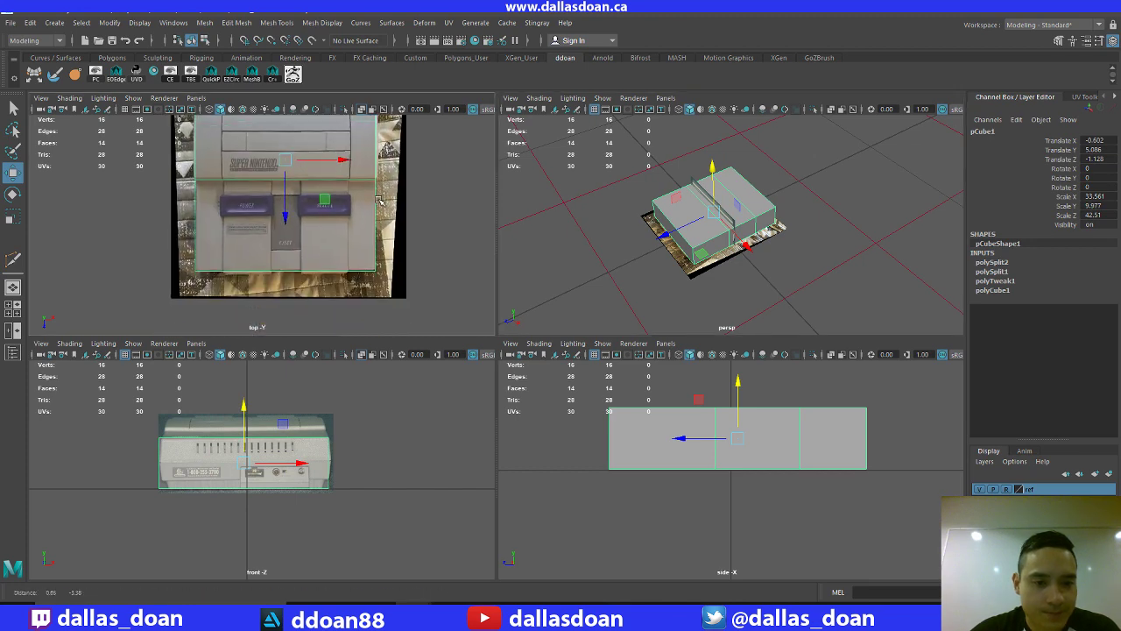
{"action": "left_click_drag", "start_coordinate": [726, 210], "coordinate": [710, 219], "text": "alt"}
{"action": "key", "text": "space"}
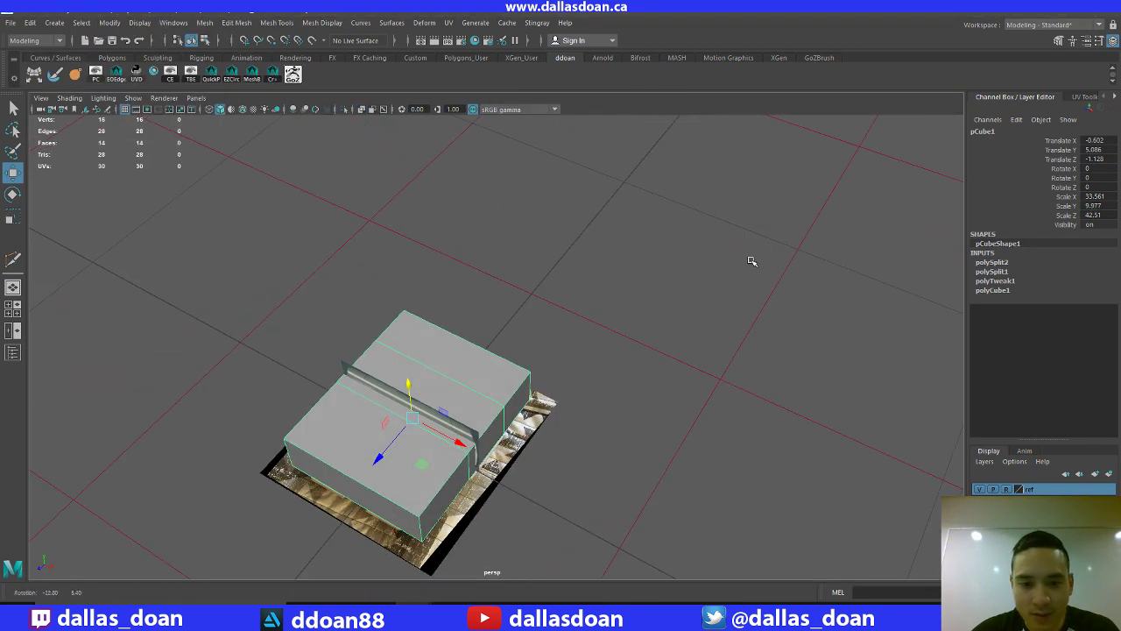
{"action": "left_click_drag", "start_coordinate": [748, 258], "coordinate": [595, 293], "text": "alt"}
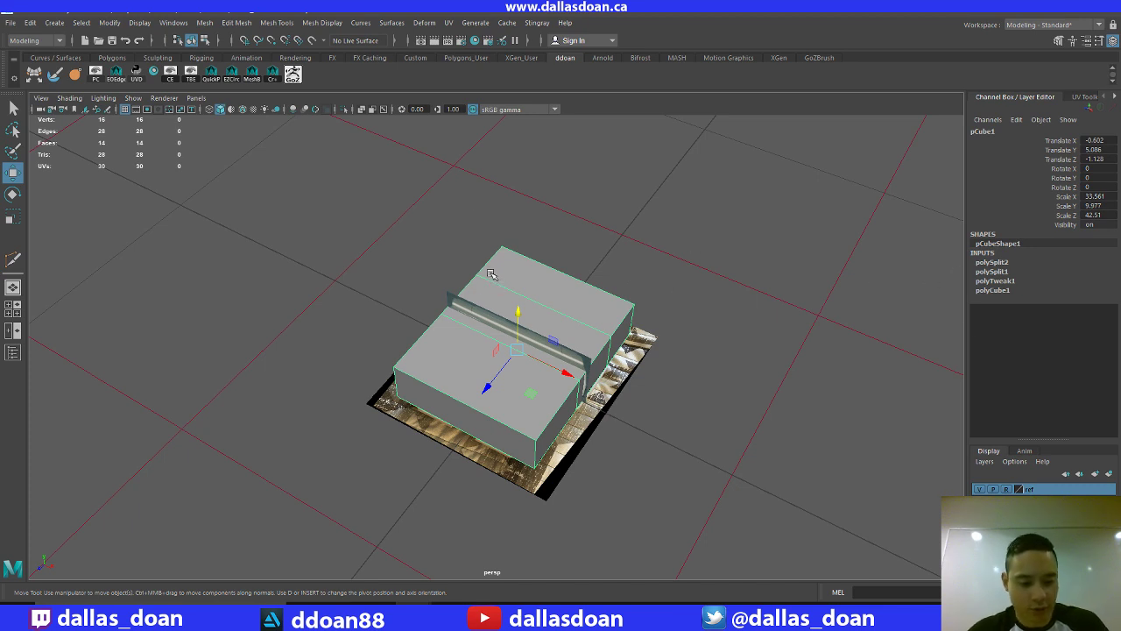
{"action": "key", "text": "alt+shift+d"}
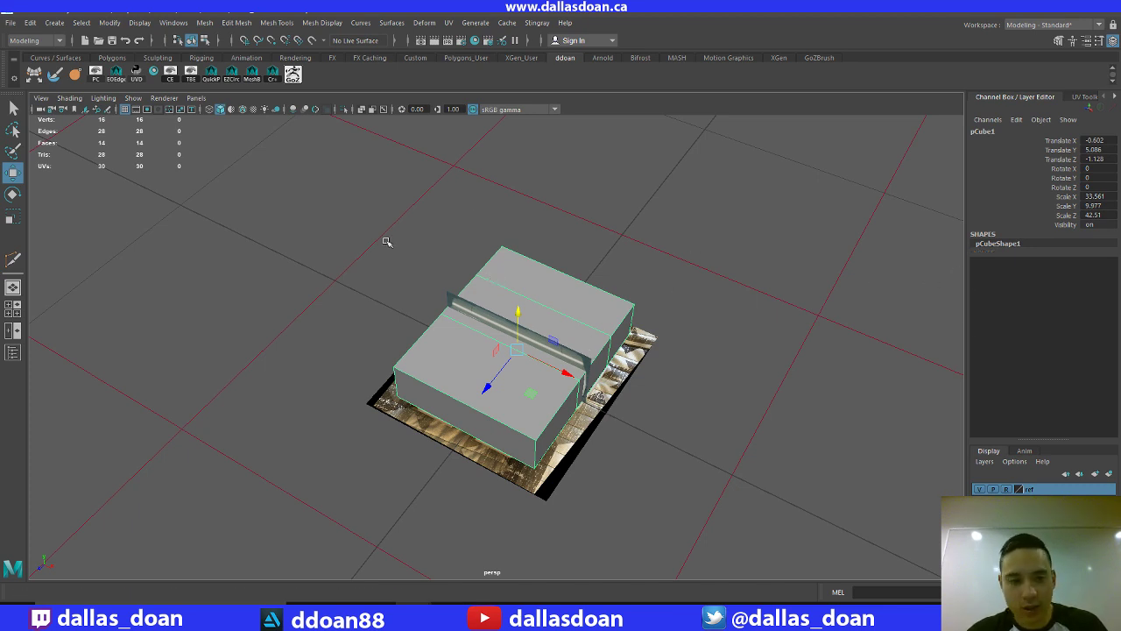
{"action": "left_click", "coordinate": [32, 23]}
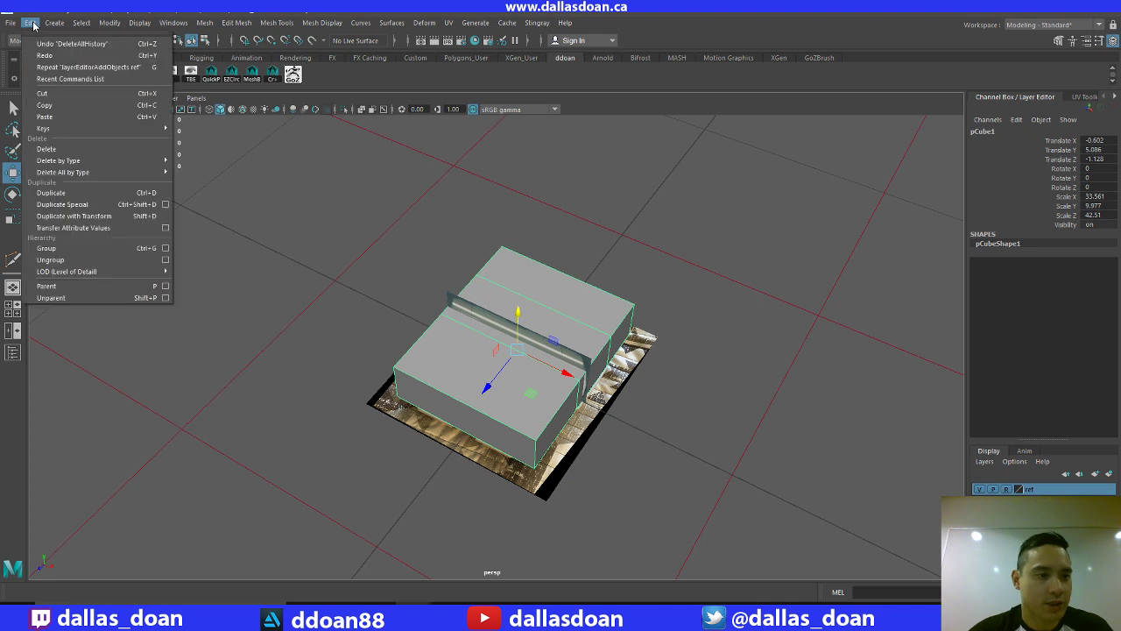
{"action": "left_click", "coordinate": [51, 193]}
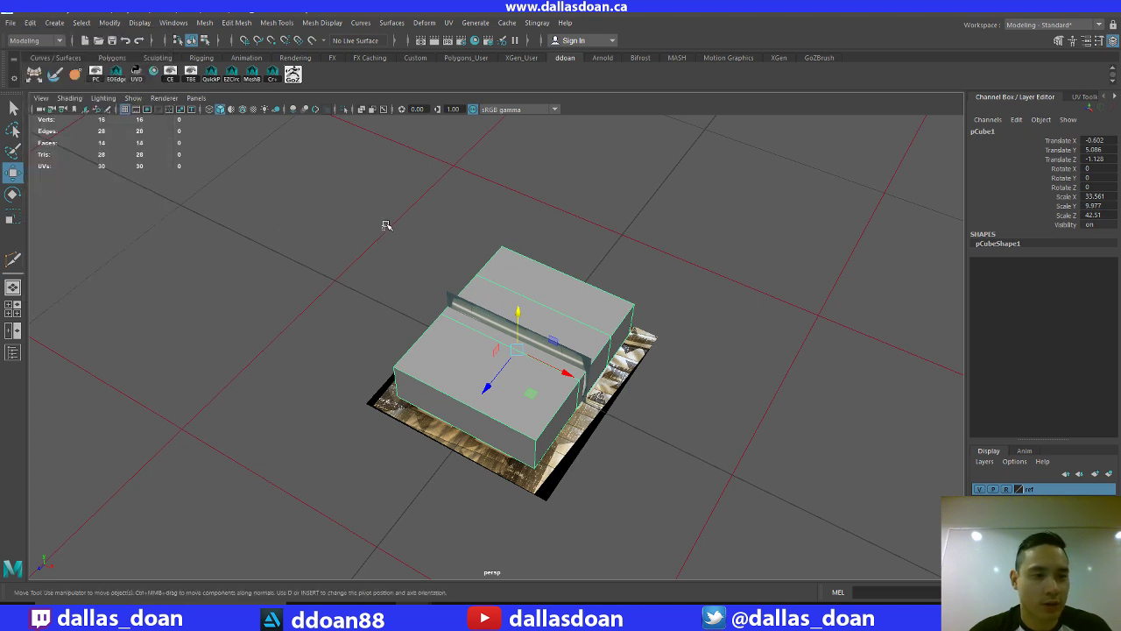
Freeze the cube's transformations so that its current size and position become the defaults
{"action": "left_click_drag", "start_coordinate": [383, 225], "coordinate": [595, 306], "text": "alt"}
{"action": "scroll", "coordinate": [659, 326], "scroll_direction": "up", "scroll_amount": 5}
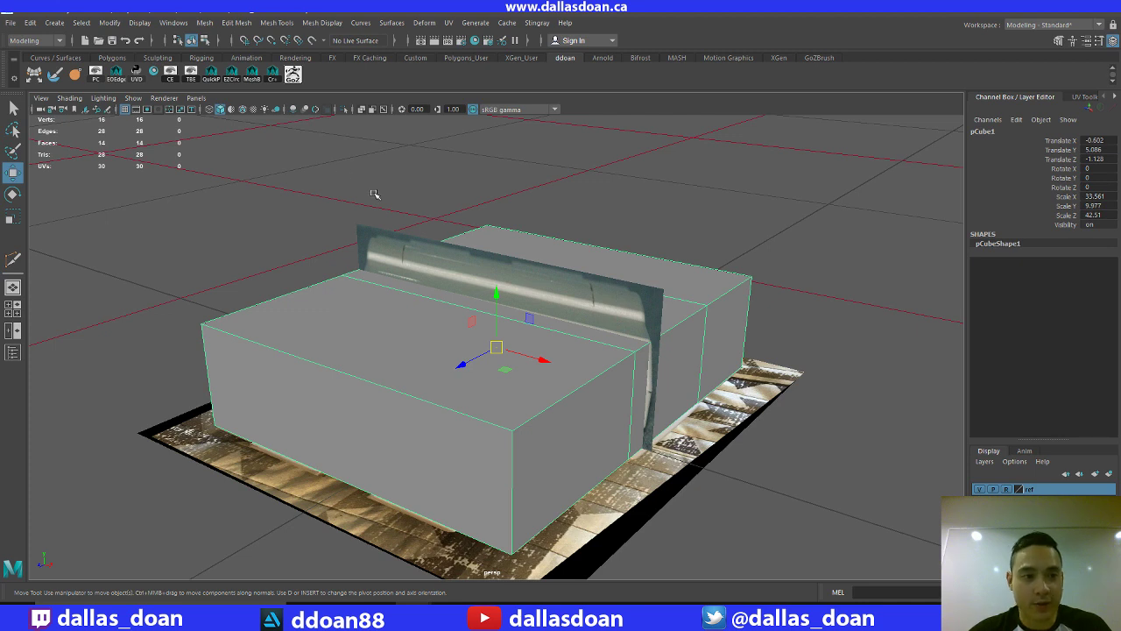
{"action": "key", "text": "alt+z"}
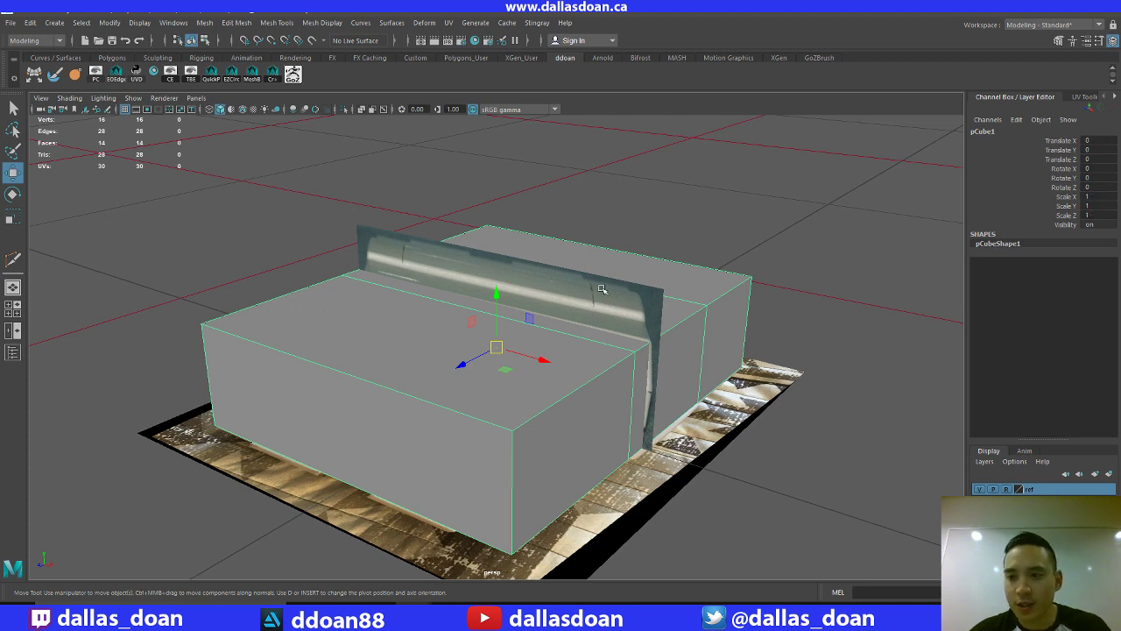
{"action": "left_click", "coordinate": [120, 24]}
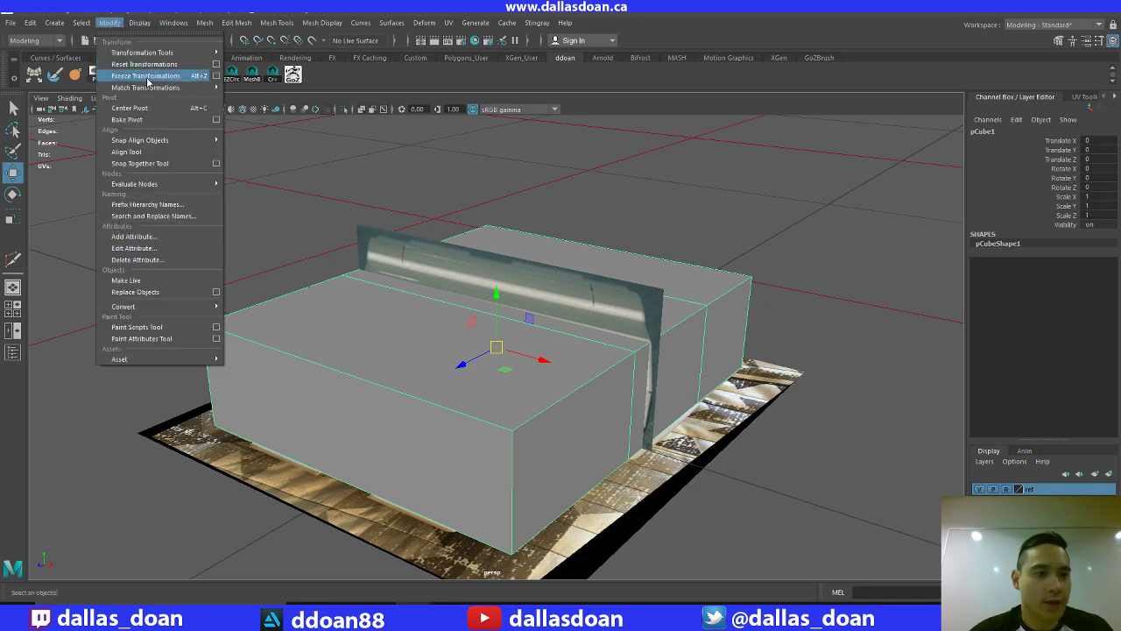
{"action": "left_click", "coordinate": [500, 161]}
{"action": "left_click_drag", "start_coordinate": [500, 160], "coordinate": [673, 309], "text": "alt"}
{"action": "left_click", "coordinate": [676, 303]}
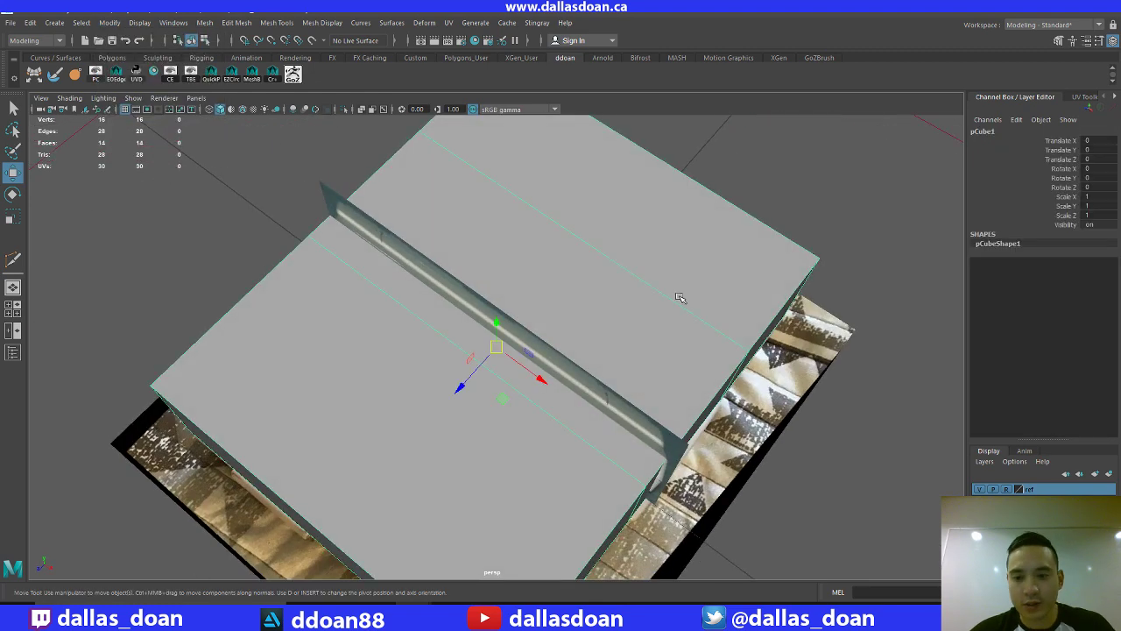
In the top view, select the cube's middle face over the cartridge section, and return to the full perspective view
{"action": "right_click_drag", "start_coordinate": [696, 301], "coordinate": [608, 253], "text": "alt"}
{"action": "key", "text": "space"}
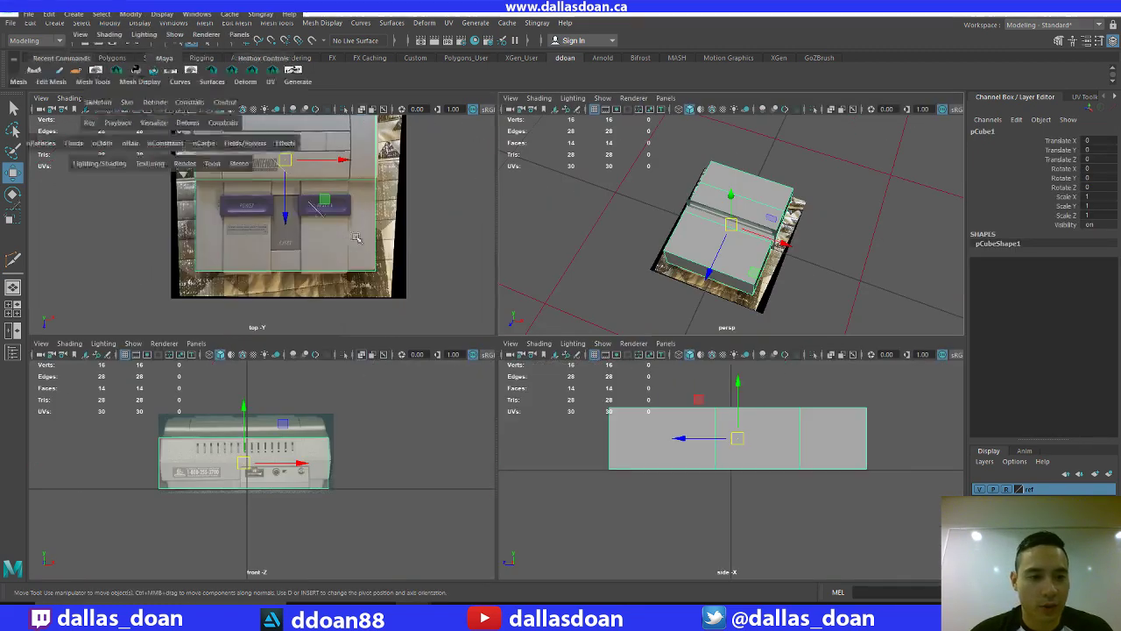
{"action": "key", "text": "space"}
{"action": "scroll", "coordinate": [482, 222], "scroll_direction": "down", "scroll_amount": 2}
{"action": "middle_click_drag", "start_coordinate": [404, 243], "coordinate": [505, 307], "text": "alt"}
{"action": "scroll", "coordinate": [488, 307], "scroll_direction": "up", "scroll_amount": 1}
{"action": "right_click_drag", "start_coordinate": [505, 308], "coordinate": [505, 342]}
{"action": "left_click", "coordinate": [503, 289]}
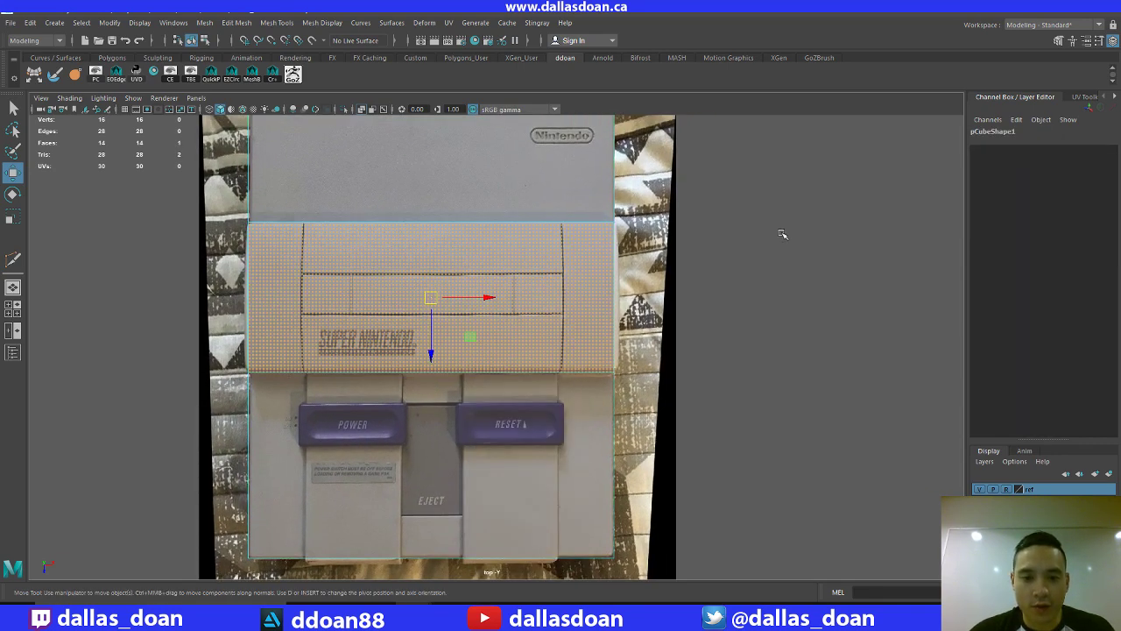
{"action": "middle_click_drag", "start_coordinate": [781, 233], "coordinate": [721, 277], "text": "alt"}
{"action": "middle_click_drag", "start_coordinate": [711, 342], "coordinate": [849, 353], "text": "alt"}
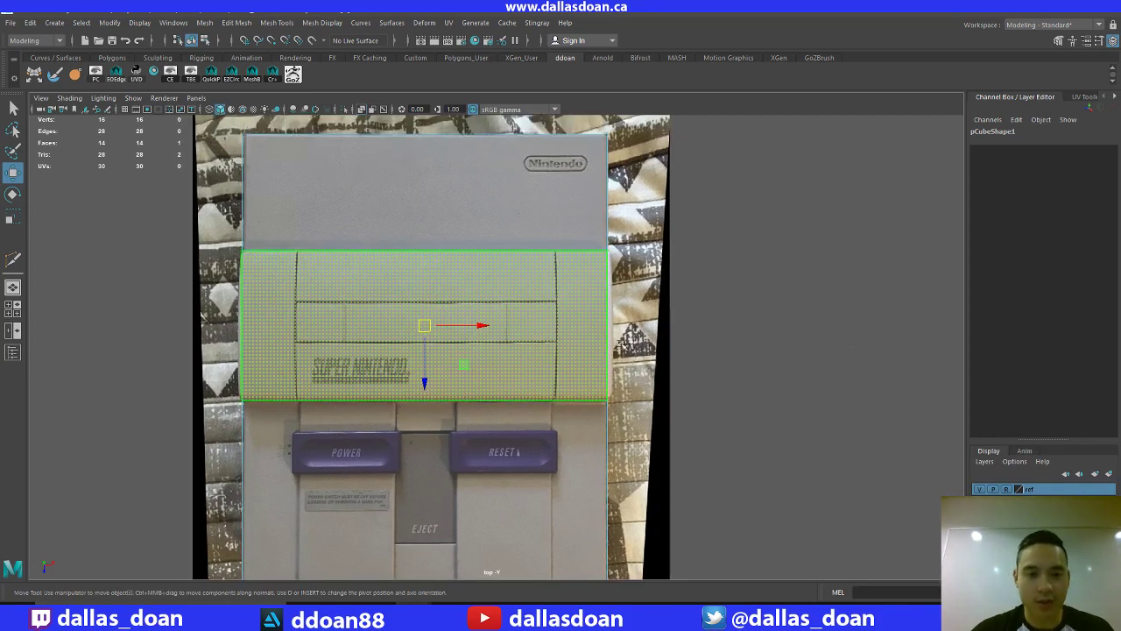
{"action": "key", "text": "space"}
{"action": "key", "text": "space"}
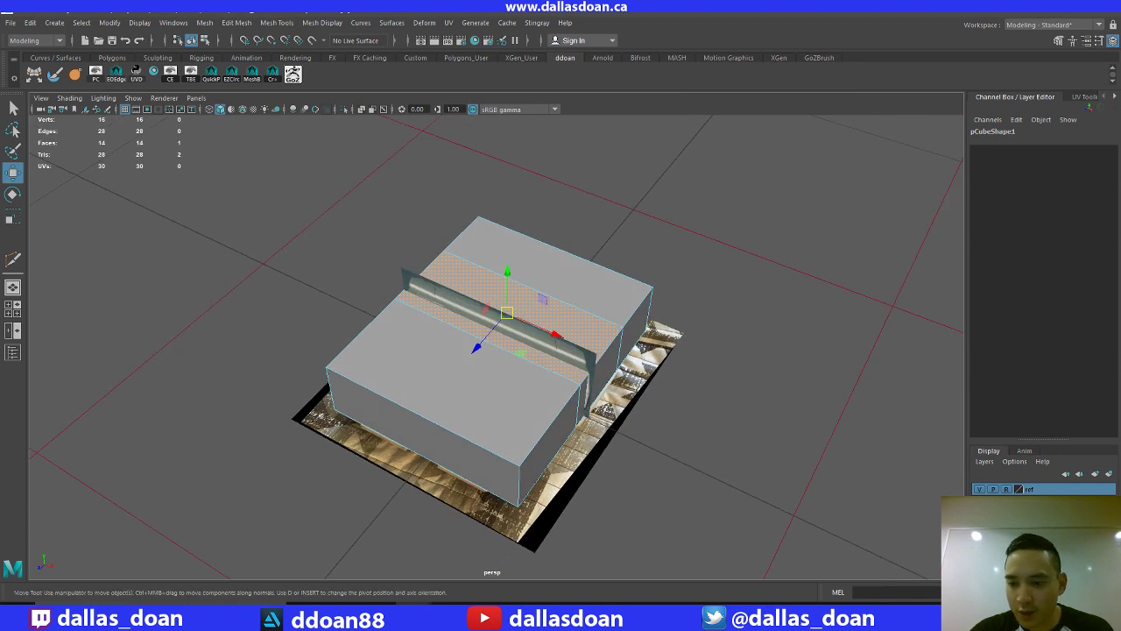
Make the ref layer's objects selectable, display the Modeling Toolkit, and hide the rear image plane
{"action": "left_click", "coordinate": [876, 318]}
{"action": "left_click", "coordinate": [427, 290]}
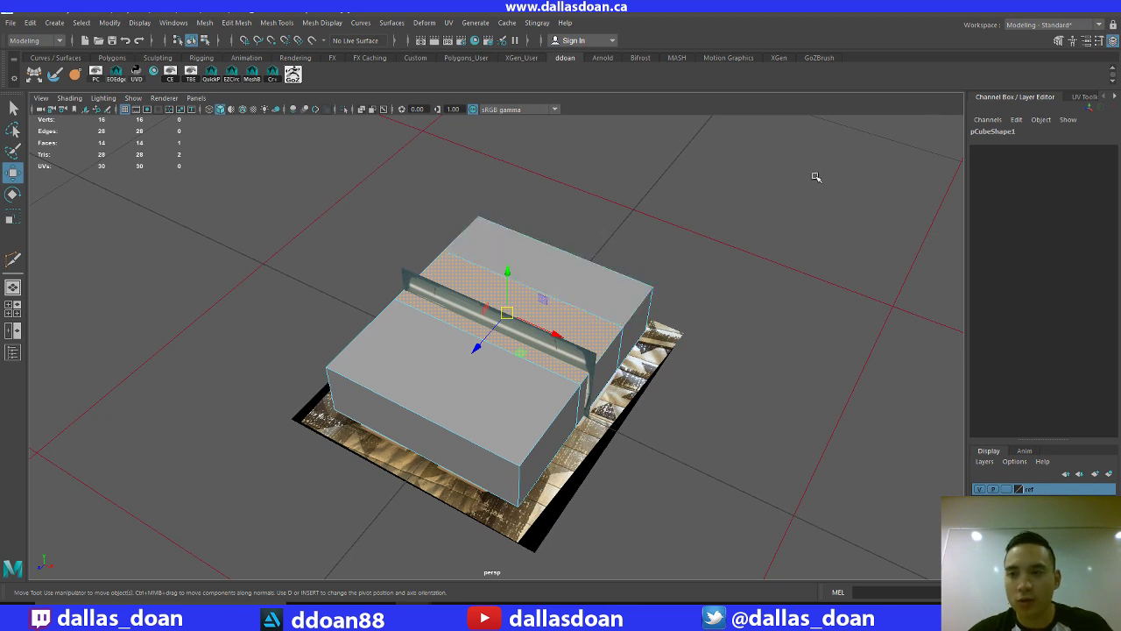
{"action": "left_click", "coordinate": [1058, 41]}
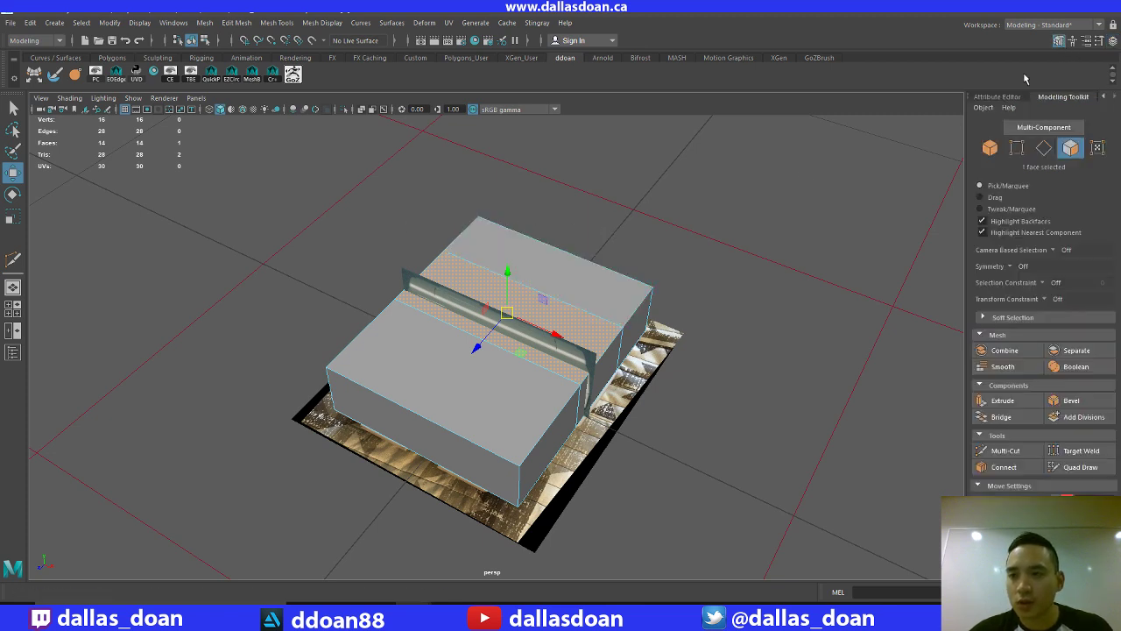
{"action": "left_click", "coordinate": [946, 174]}
{"action": "left_click", "coordinate": [402, 272]}
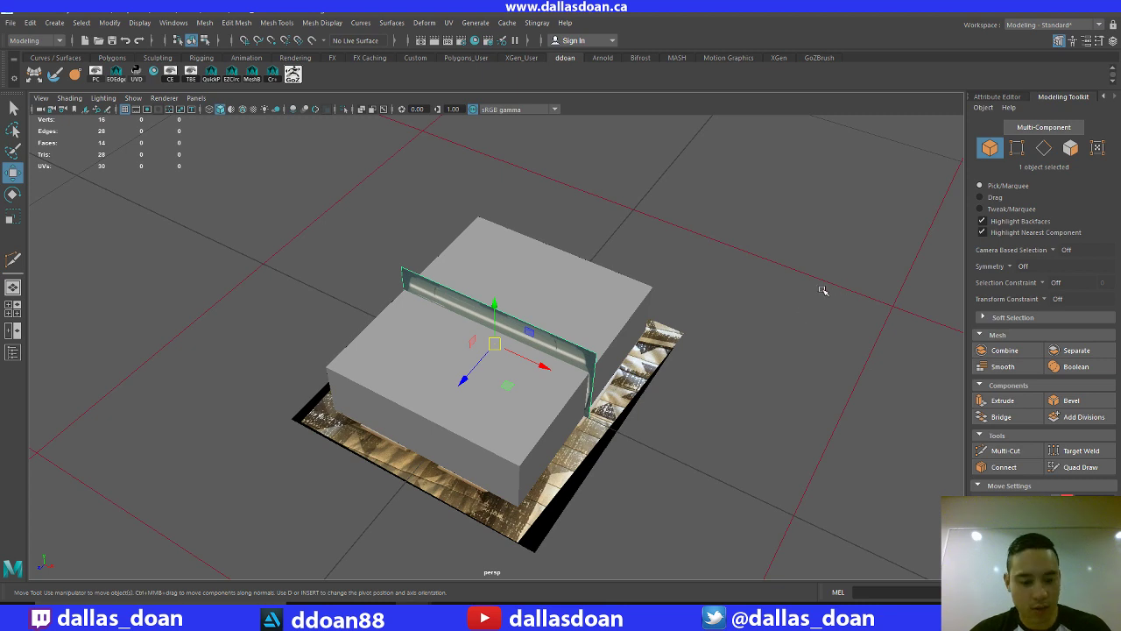
{"action": "key", "text": "ctrl+h"}
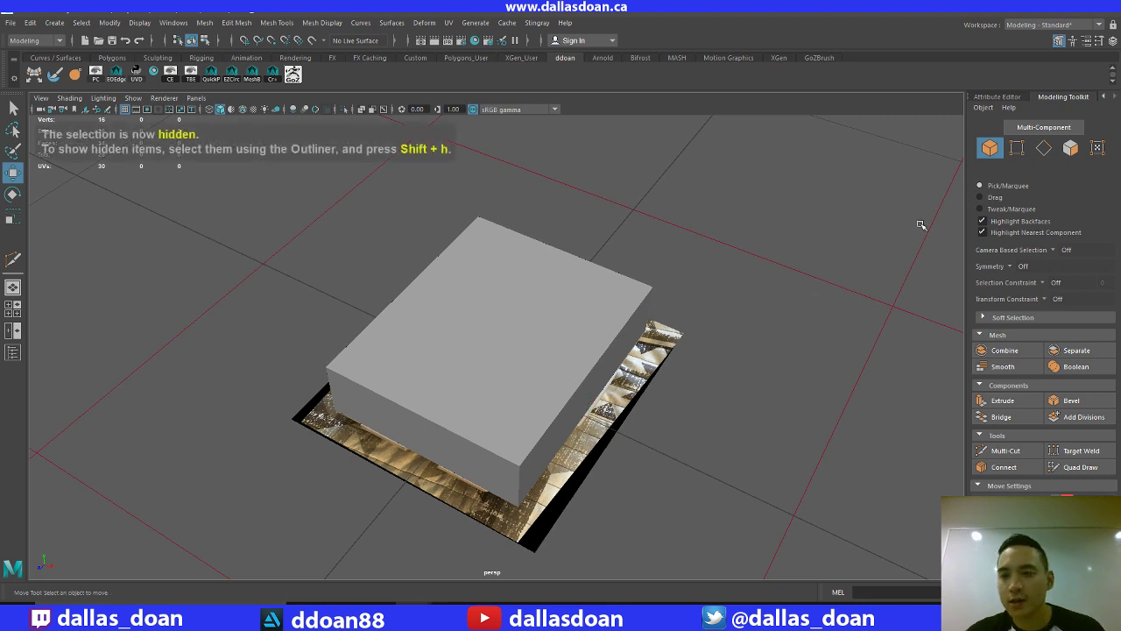
In the Outliner, place imagePlane1 directly below pCube1 and rename it topRef
{"action": "left_click", "coordinate": [12, 352]}
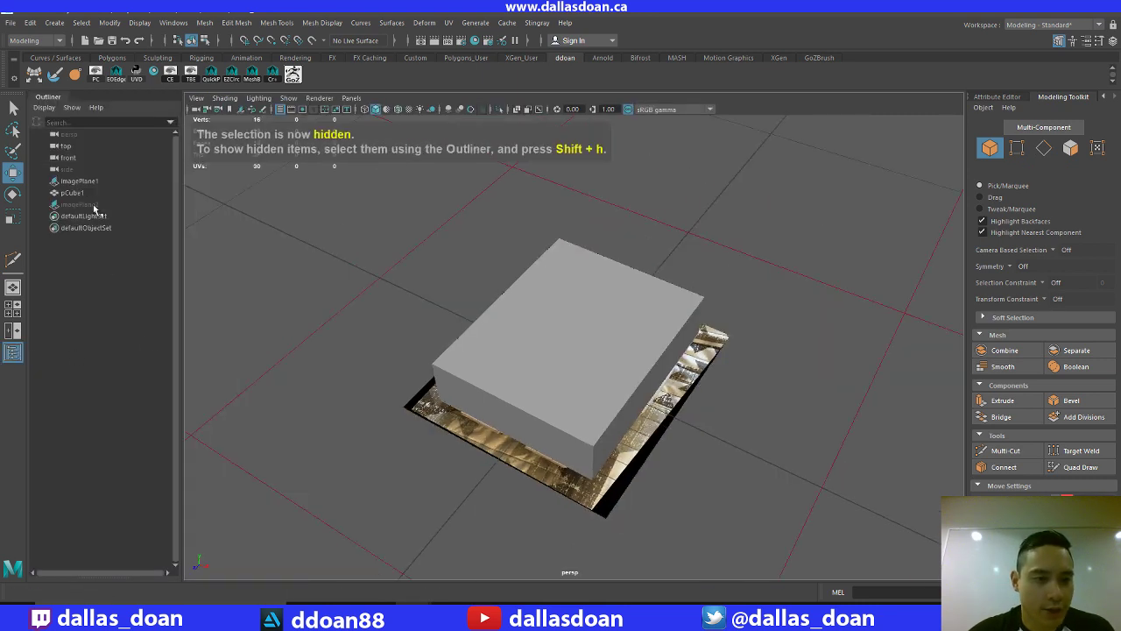
{"action": "left_click", "coordinate": [82, 205]}
{"action": "left_click", "coordinate": [70, 182]}
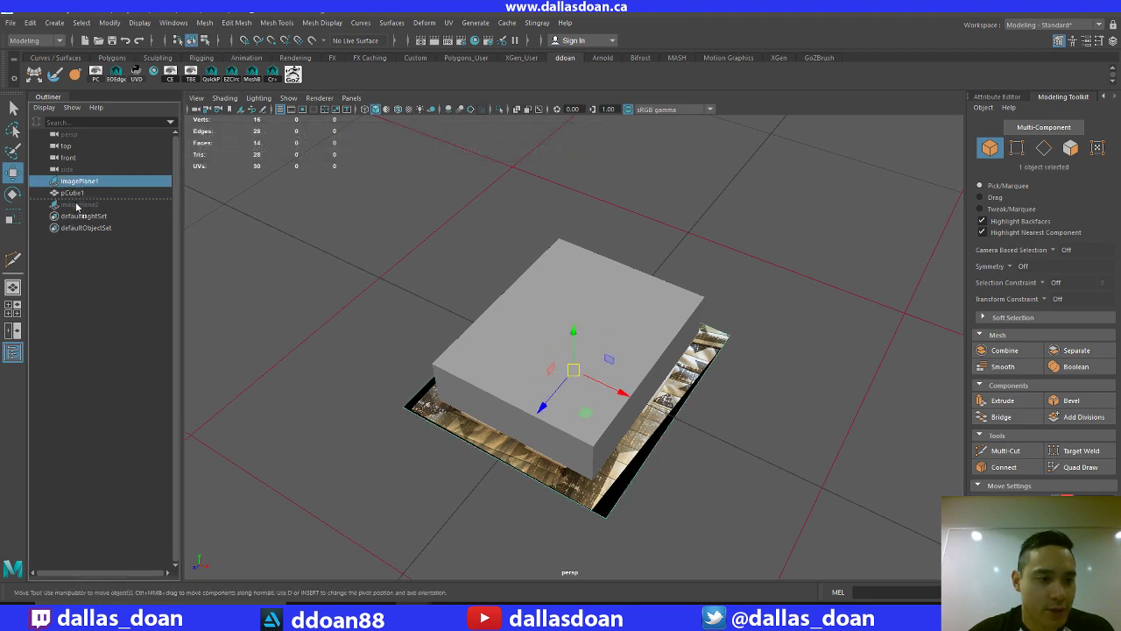
{"action": "left_click_drag", "start_coordinate": [79, 205], "coordinate": [81, 204]}
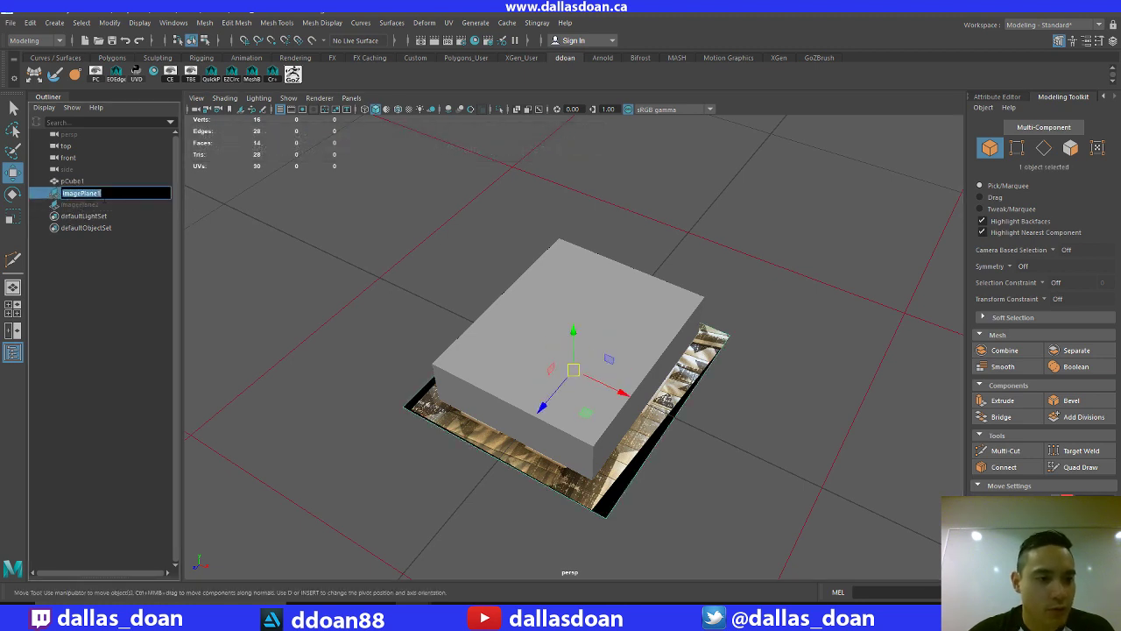
{"action": "left_click", "coordinate": [106, 207]}
{"action": "left_click", "coordinate": [110, 194]}
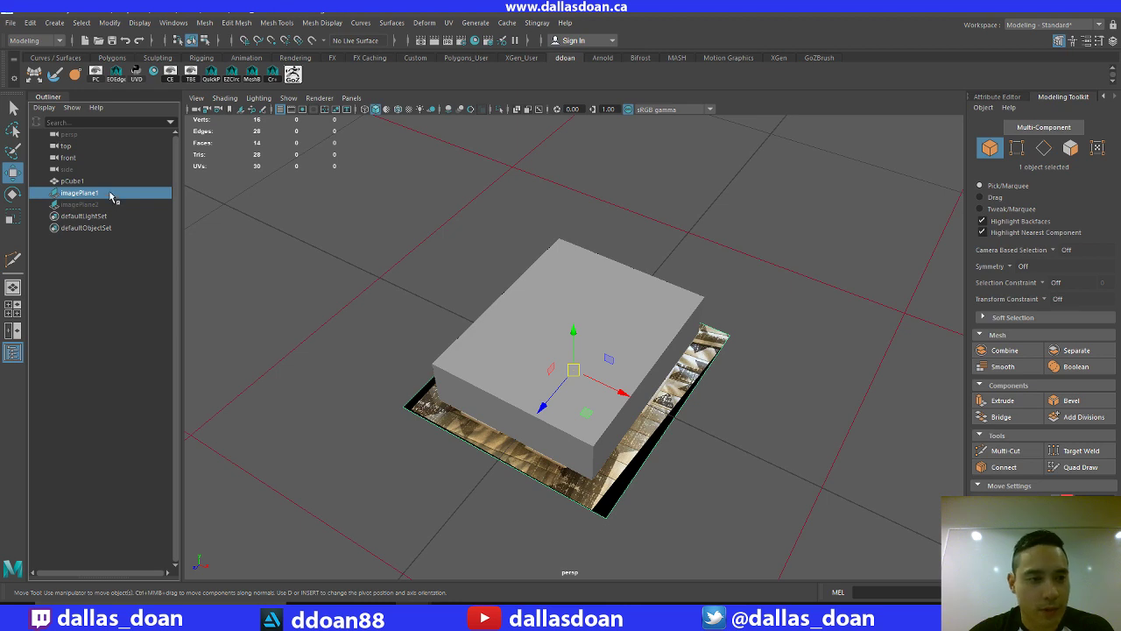
{"action": "double_click", "coordinate": [110, 194]}
{"action": "type", "text": "topRef"}
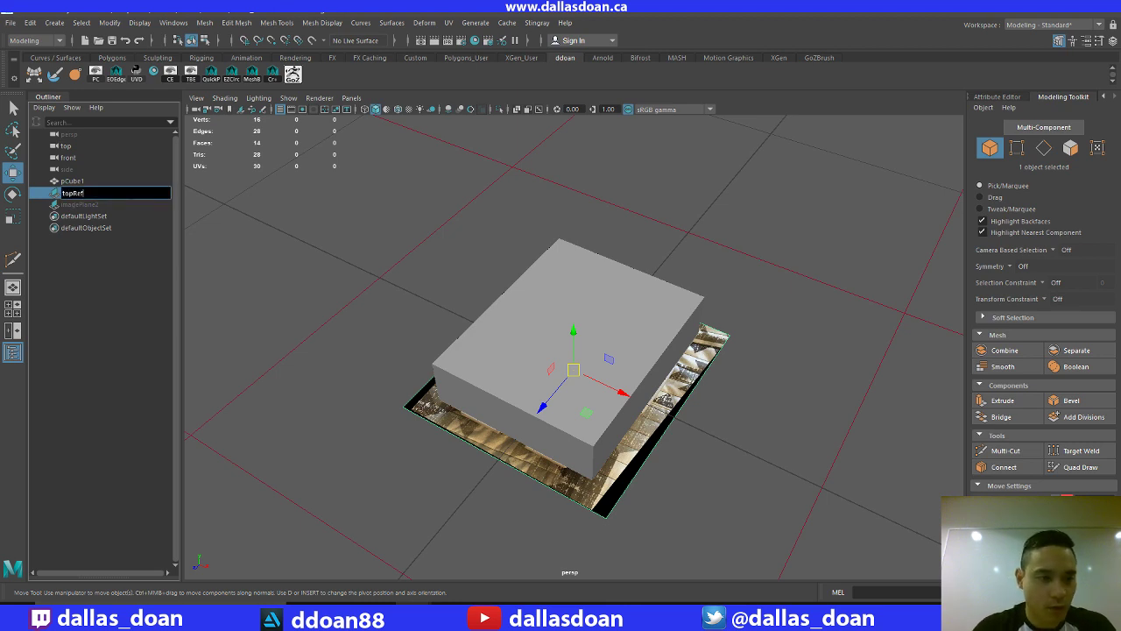
{"action": "key", "text": "Return"}
Rename the hidden rear image plane imagePlane2 as backRef
{"action": "double_click", "coordinate": [111, 206]}
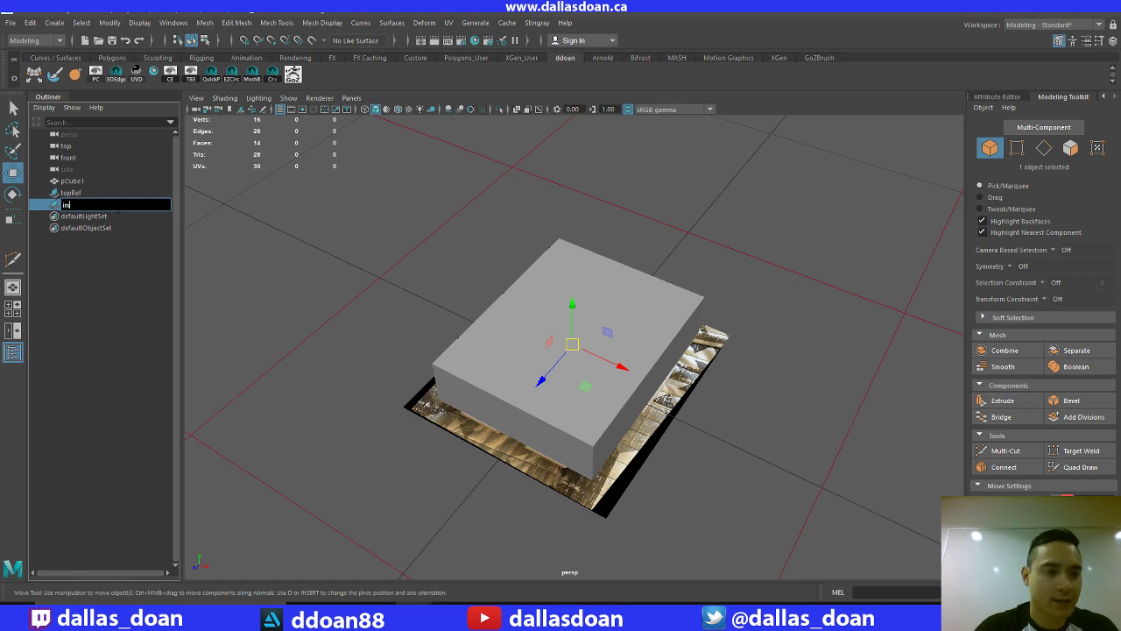
{"action": "type", "text": "backRef"}
{"action": "key", "text": "Return"}
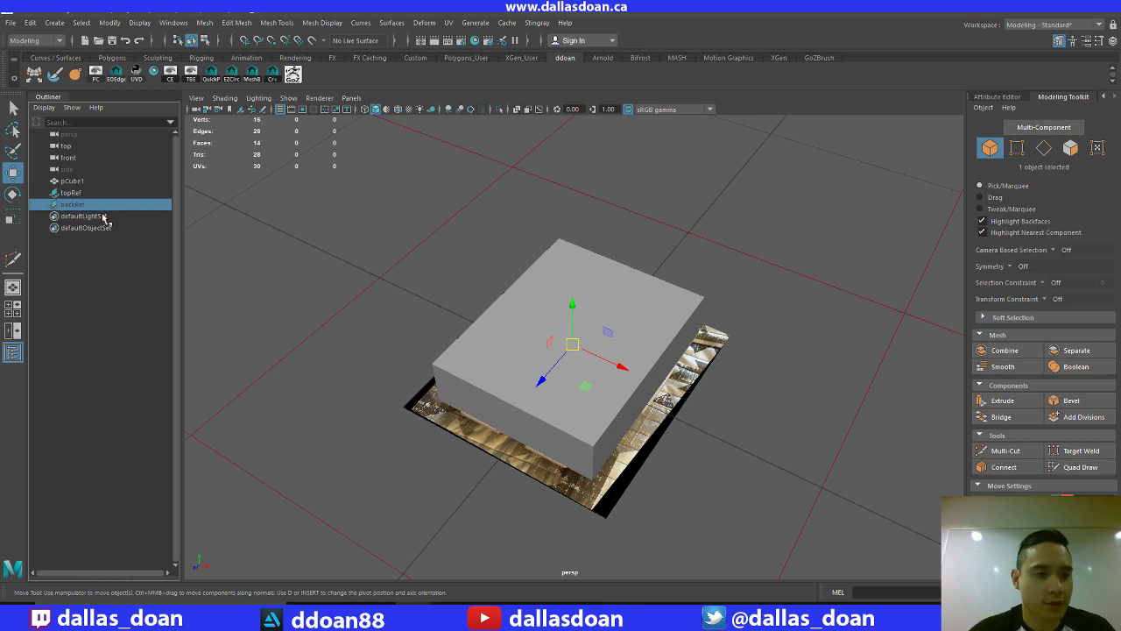
{"action": "left_click", "coordinate": [90, 193]}
{"action": "left_click", "coordinate": [91, 205]}
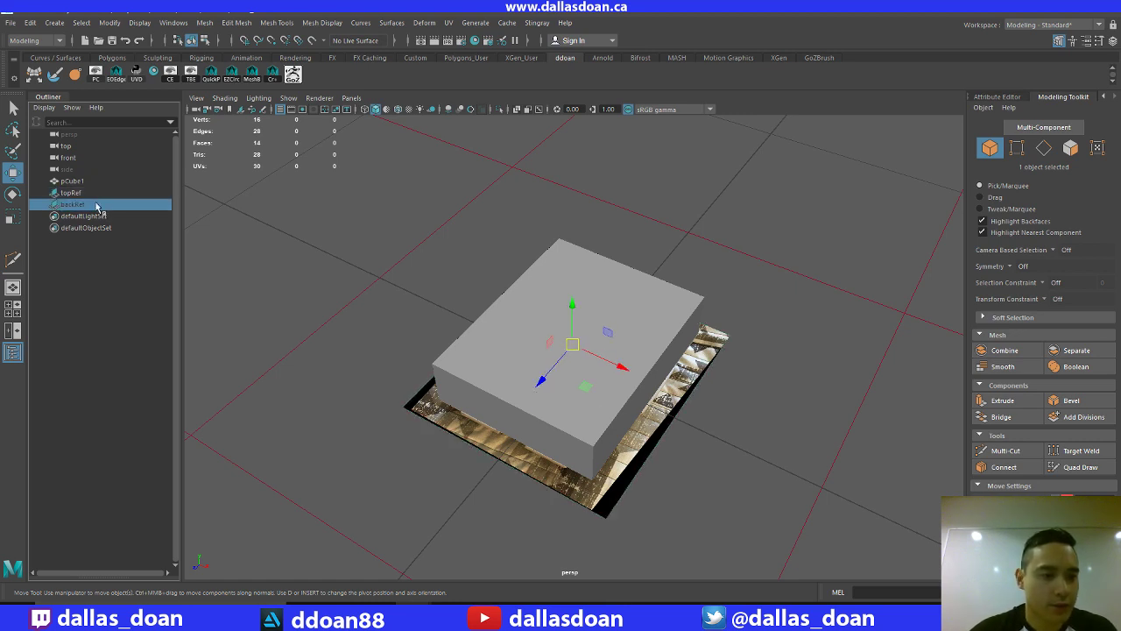
Select topRef and display its attributes in the Channel Box in place of the Modeling Toolkit
{"action": "left_click", "coordinate": [94, 193]}
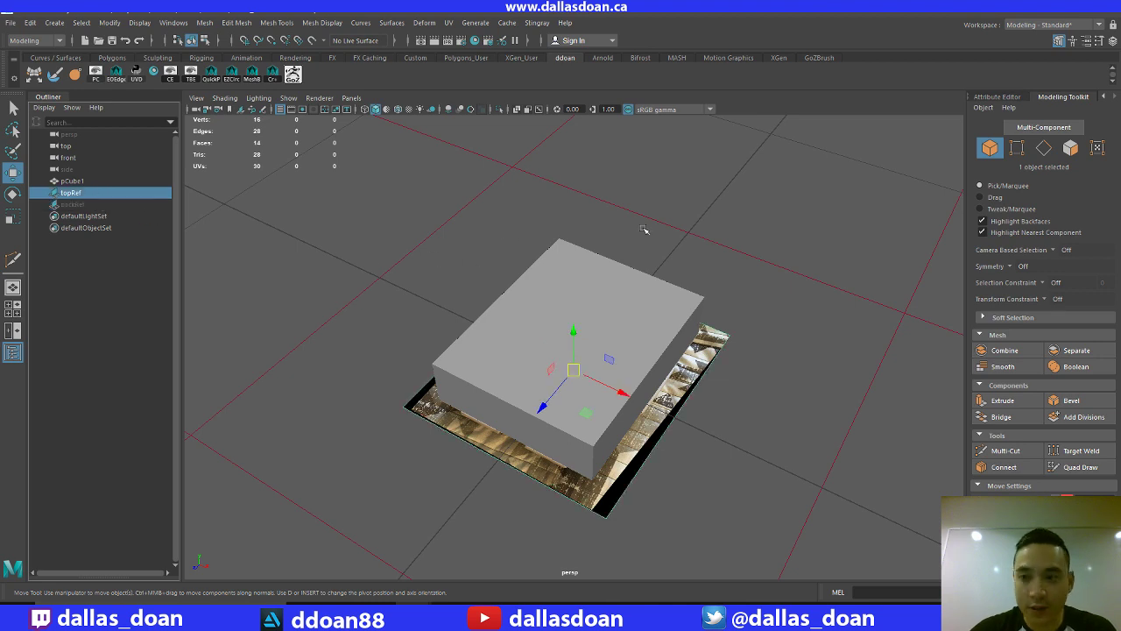
{"action": "left_click", "coordinate": [1058, 40]}
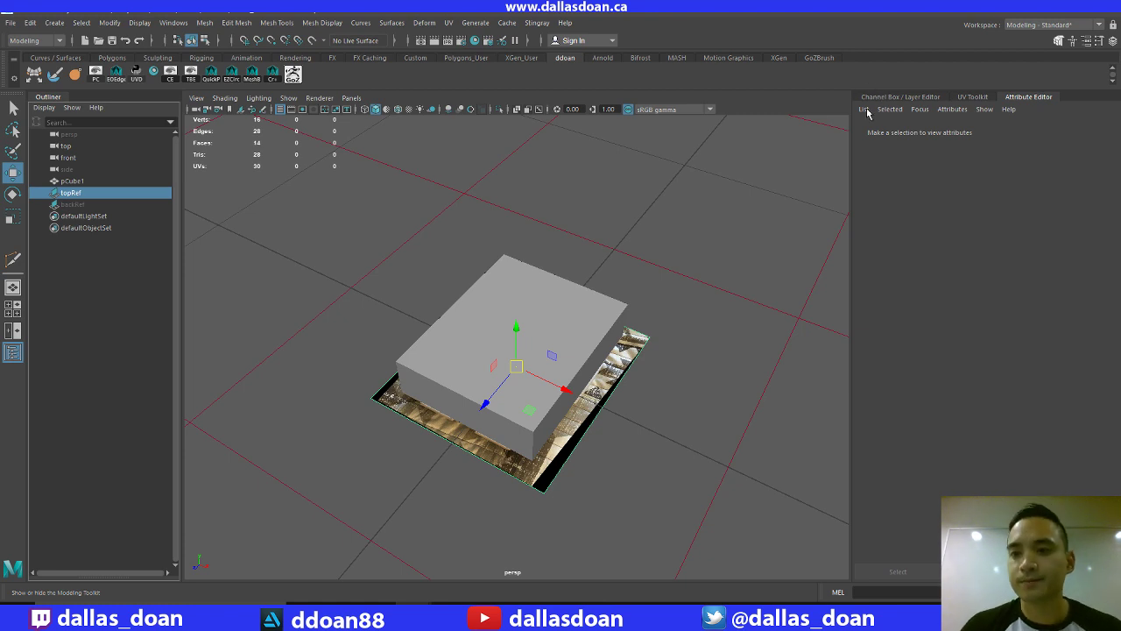
{"action": "scroll", "coordinate": [625, 350], "scroll_direction": "up", "scroll_amount": 2}
{"action": "key", "text": "ctrl+a"}
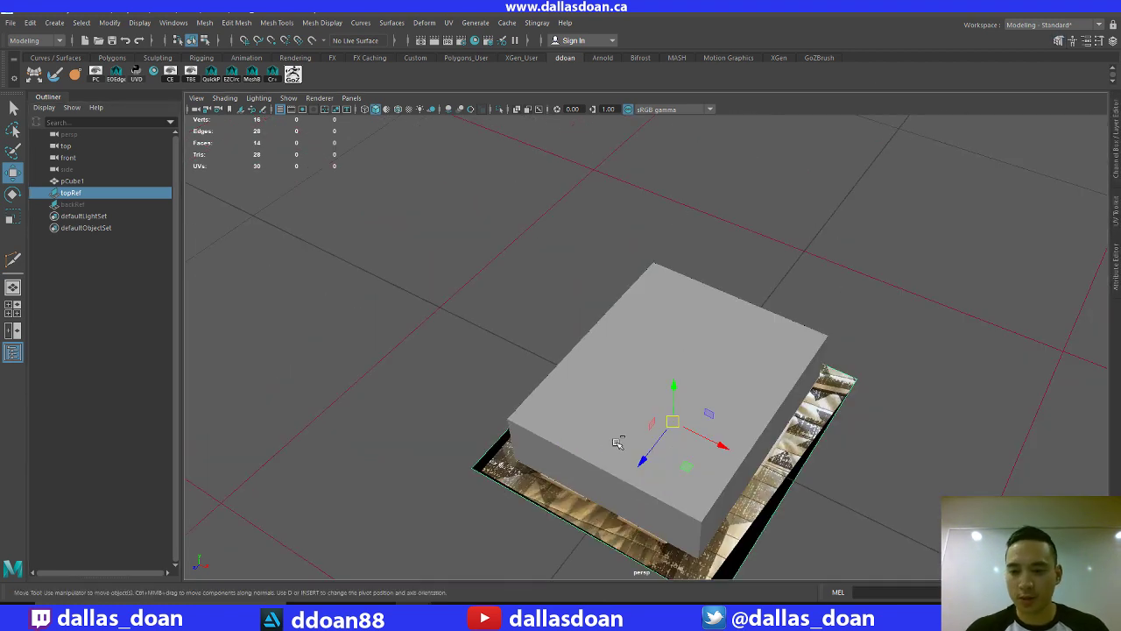
{"action": "middle_click_drag", "start_coordinate": [739, 321], "coordinate": [661, 297], "text": "alt"}
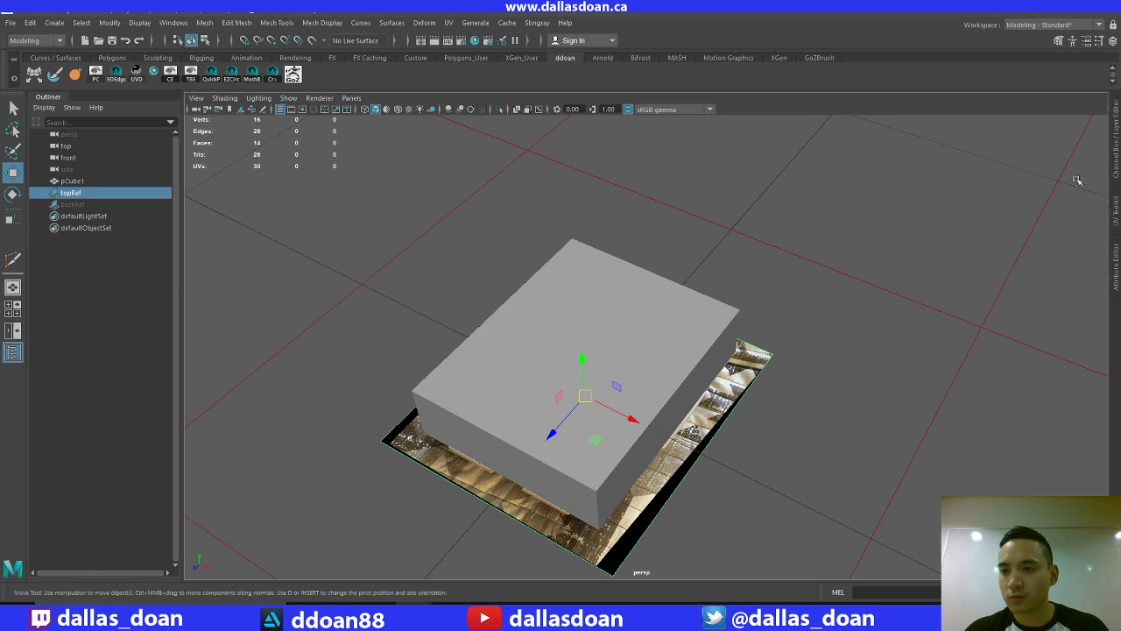
{"action": "left_click", "coordinate": [1116, 171]}
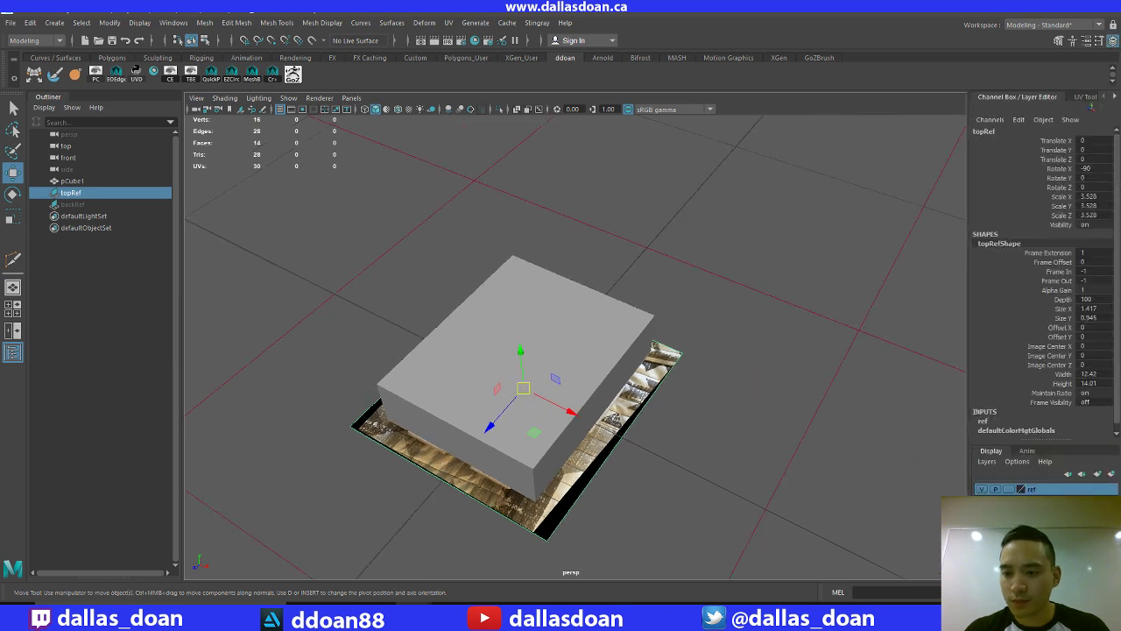
Set the ref layer to reference display mode (R) and clear the selection
{"action": "left_click", "coordinate": [1007, 488]}
{"action": "left_click", "coordinate": [1007, 489]}
{"action": "left_click", "coordinate": [692, 411]}
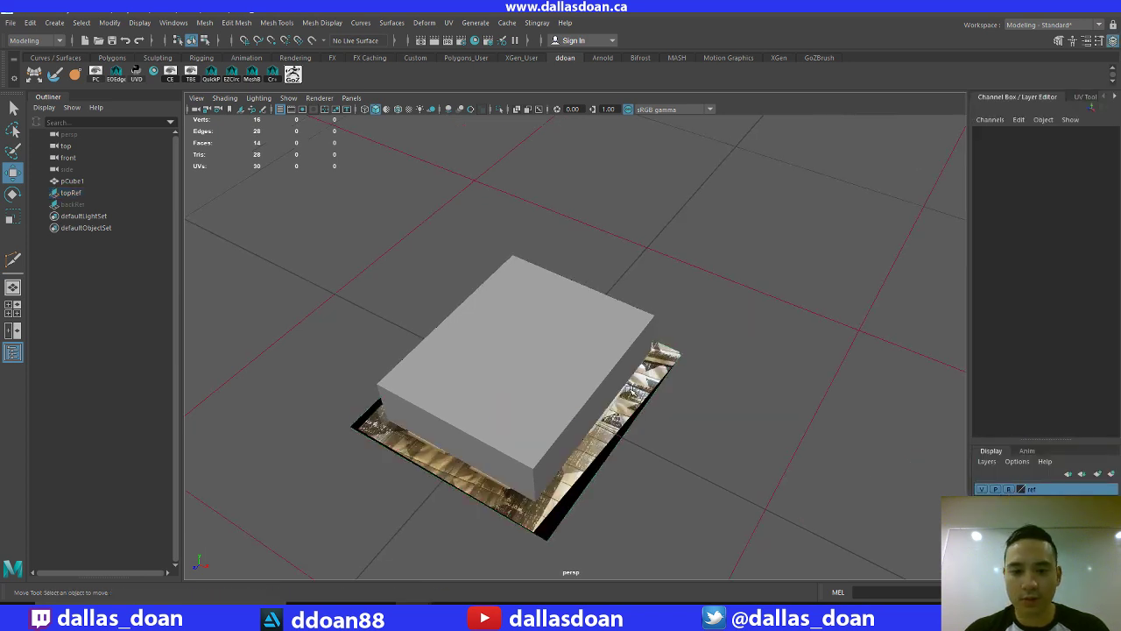
Display the Modeling Toolkit and extrude the middle top face of the block-out cube upward with a Local Translate Z of about 1.471
{"action": "left_click", "coordinate": [596, 403]}
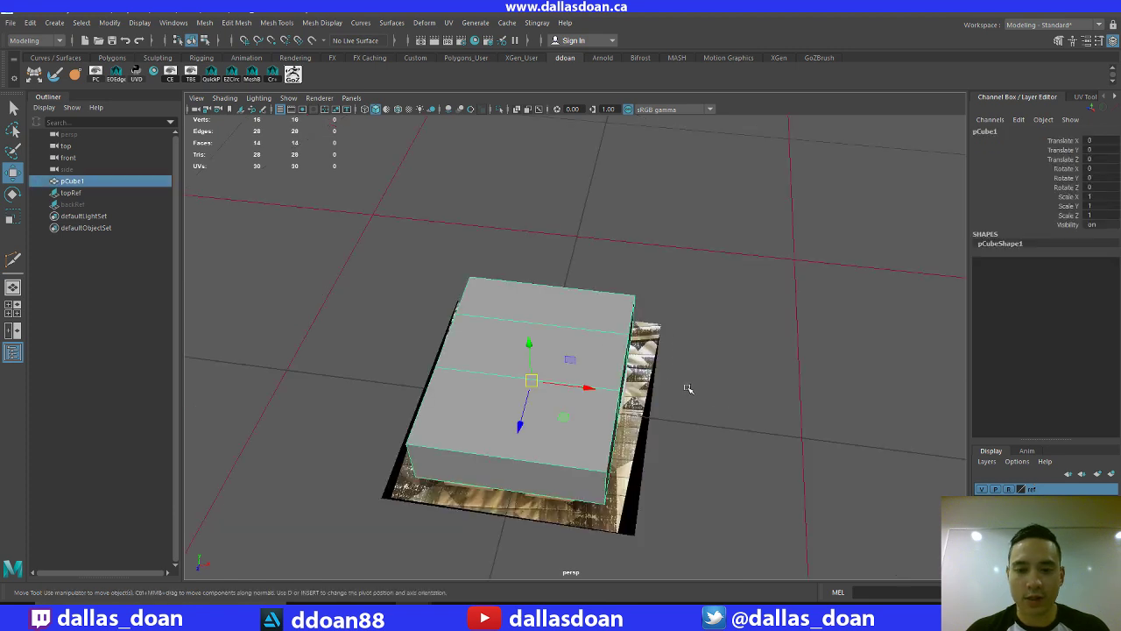
{"action": "left_click_drag", "start_coordinate": [595, 403], "coordinate": [695, 381], "text": "alt"}
{"action": "left_click_drag", "start_coordinate": [763, 248], "coordinate": [806, 290], "text": "alt"}
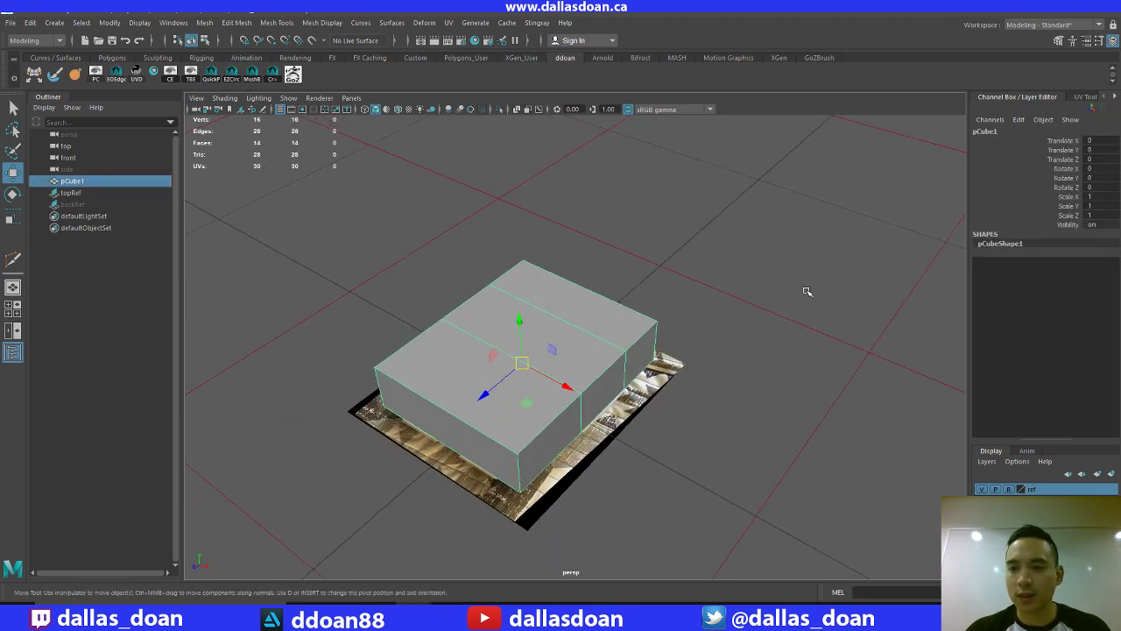
{"action": "left_click", "coordinate": [1059, 40]}
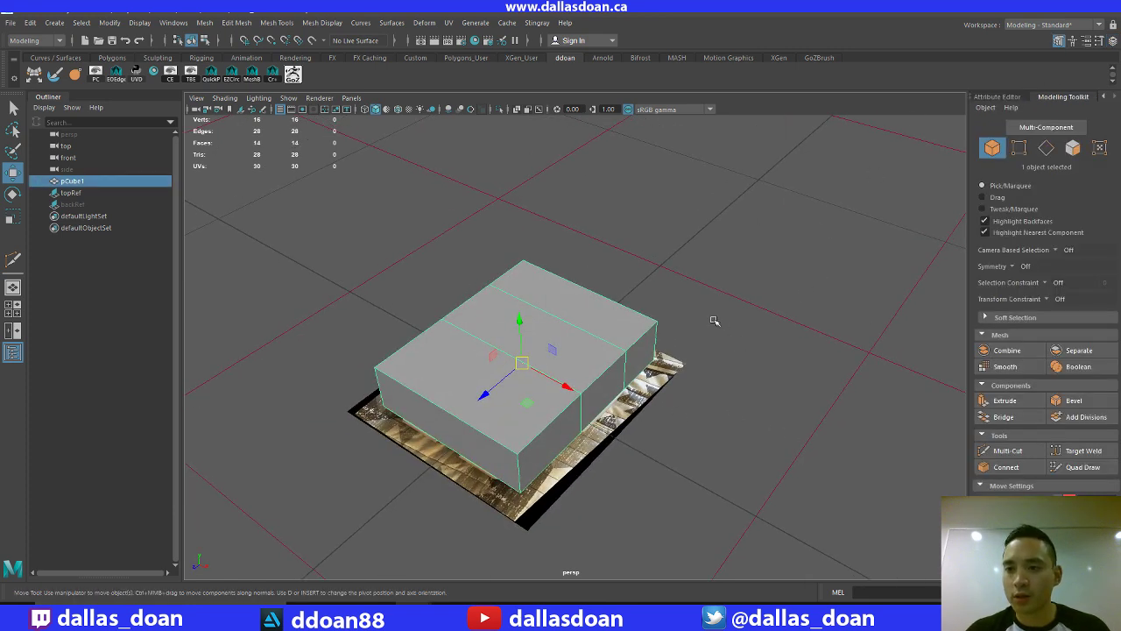
{"action": "left_click_drag", "start_coordinate": [713, 317], "coordinate": [770, 315], "text": "alt"}
{"action": "right_click", "coordinate": [648, 268]}
{"action": "left_click", "coordinate": [648, 300]}
{"action": "left_click", "coordinate": [625, 304]}
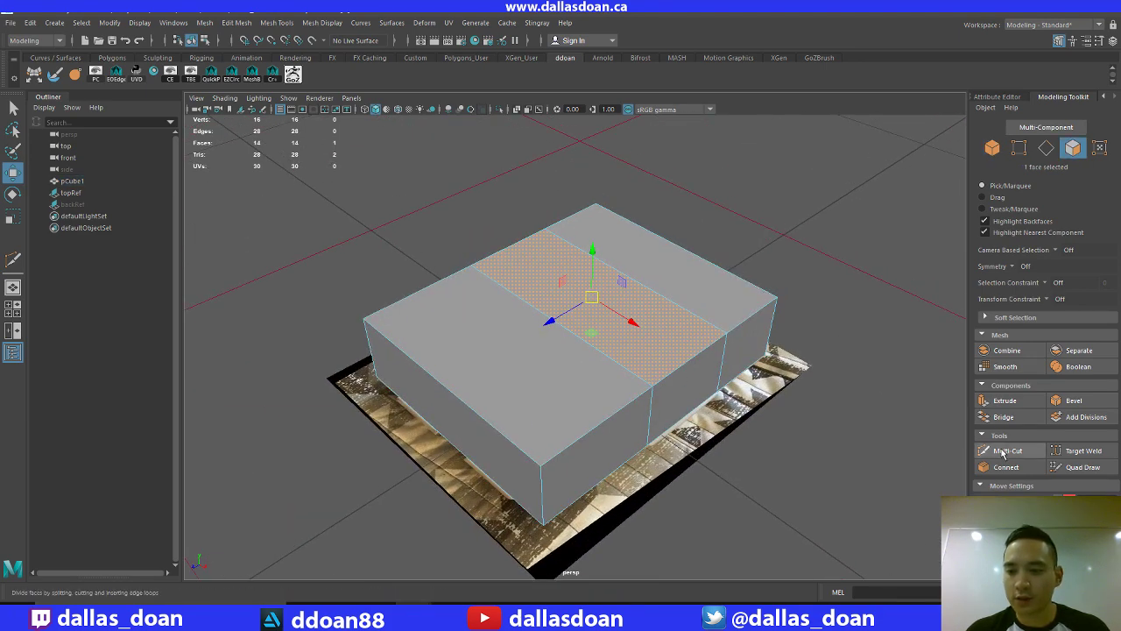
{"action": "left_click", "coordinate": [1004, 400]}
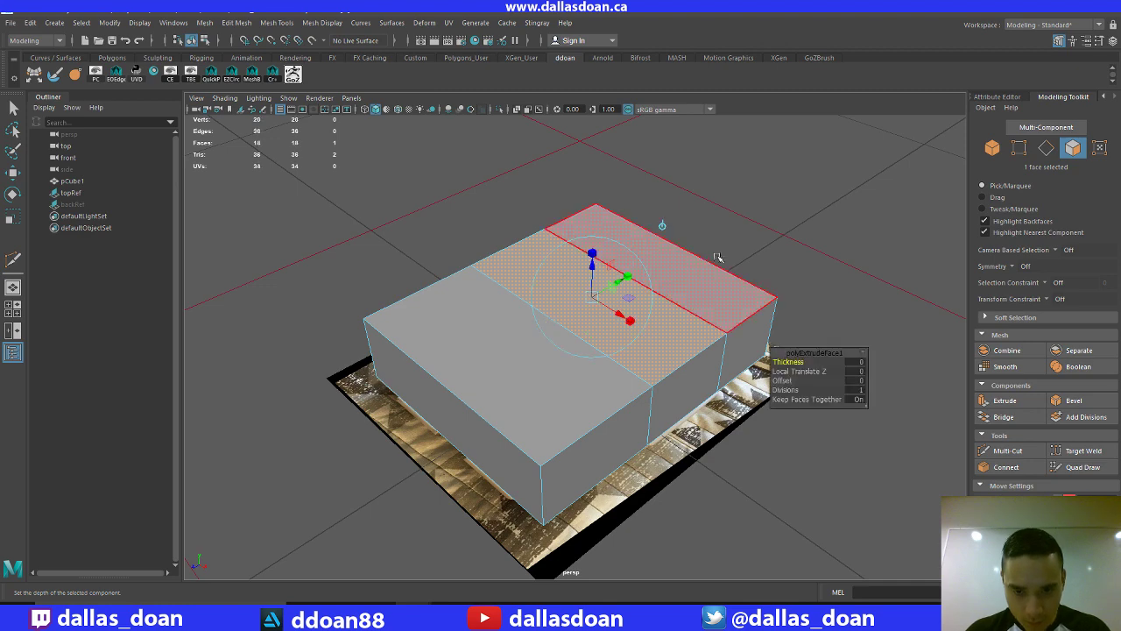
{"action": "left_click_drag", "start_coordinate": [719, 260], "coordinate": [794, 298], "text": "alt"}
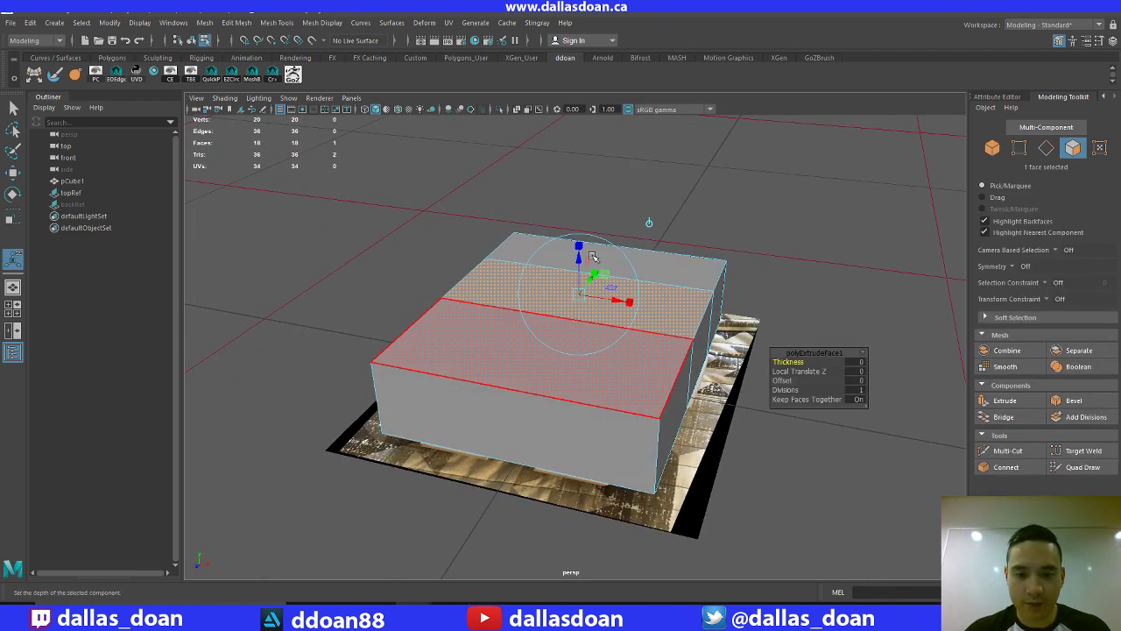
{"action": "left_click_drag", "start_coordinate": [579, 259], "coordinate": [581, 249]}
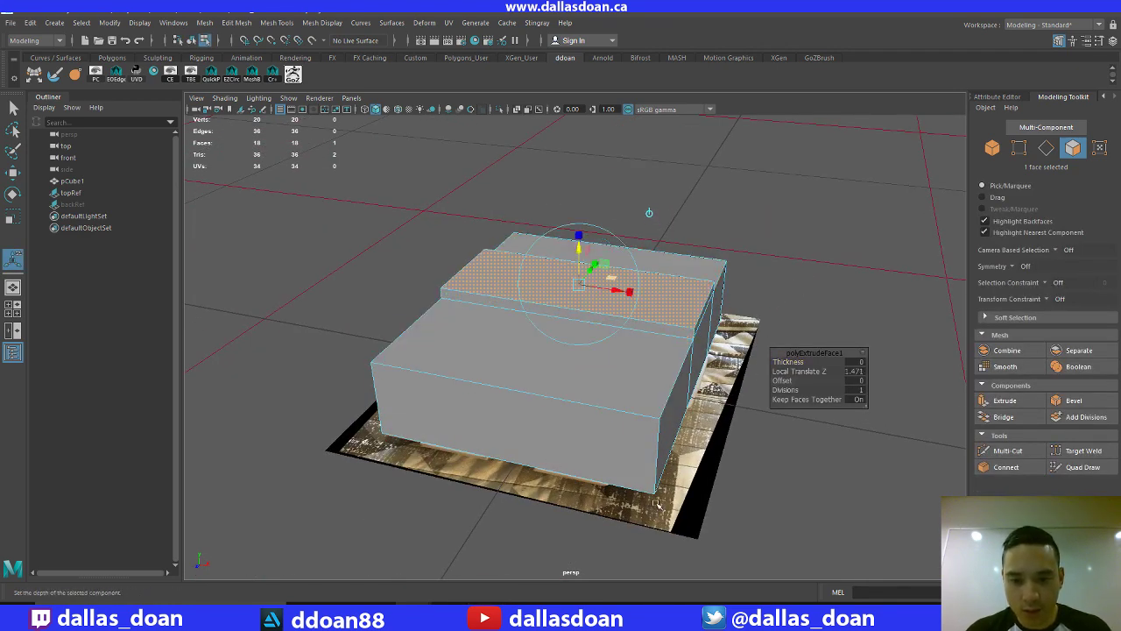
Consult the console's front photo, raise the extruded middle section higher on the block-out, and return to object mode
{"action": "mouse_move", "coordinate": [495, 603]}
{"action": "left_click", "coordinate": [473, 552]}
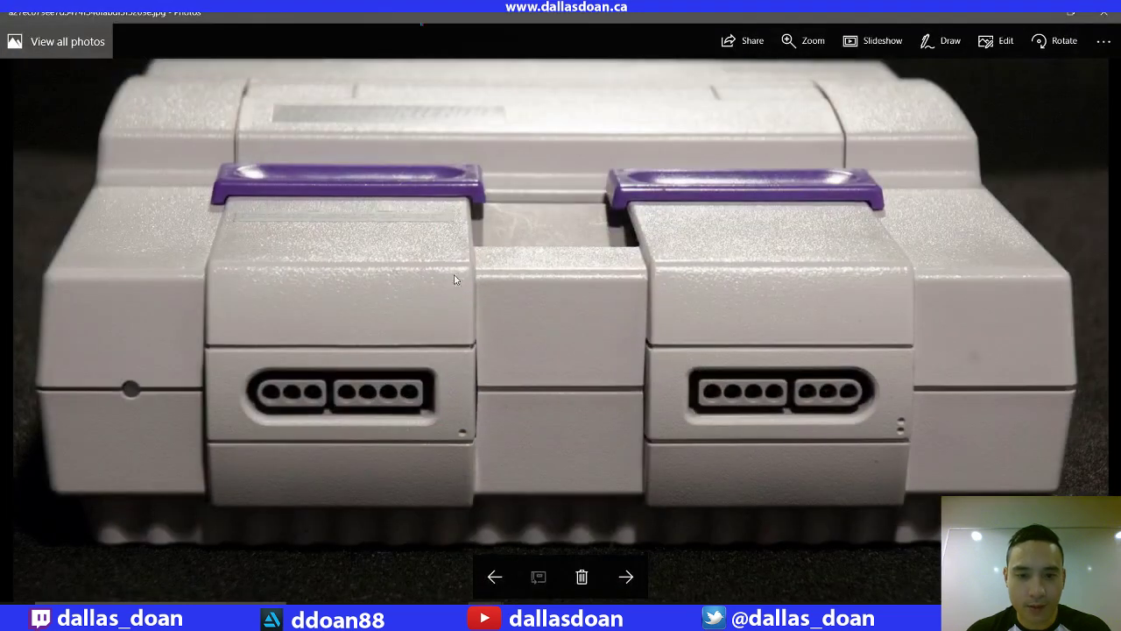
{"action": "left_click", "coordinate": [1040, 14]}
{"action": "left_click_drag", "start_coordinate": [579, 249], "coordinate": [692, 289]}
{"action": "right_click_drag", "start_coordinate": [704, 294], "coordinate": [692, 365]}
Compare the block-out's proportions with the front reference photo, examining the raised rear section and the two controller-port columns
{"action": "left_click_drag", "start_coordinate": [692, 364], "coordinate": [670, 429], "text": "alt"}
{"action": "mouse_move", "coordinate": [532, 581]}
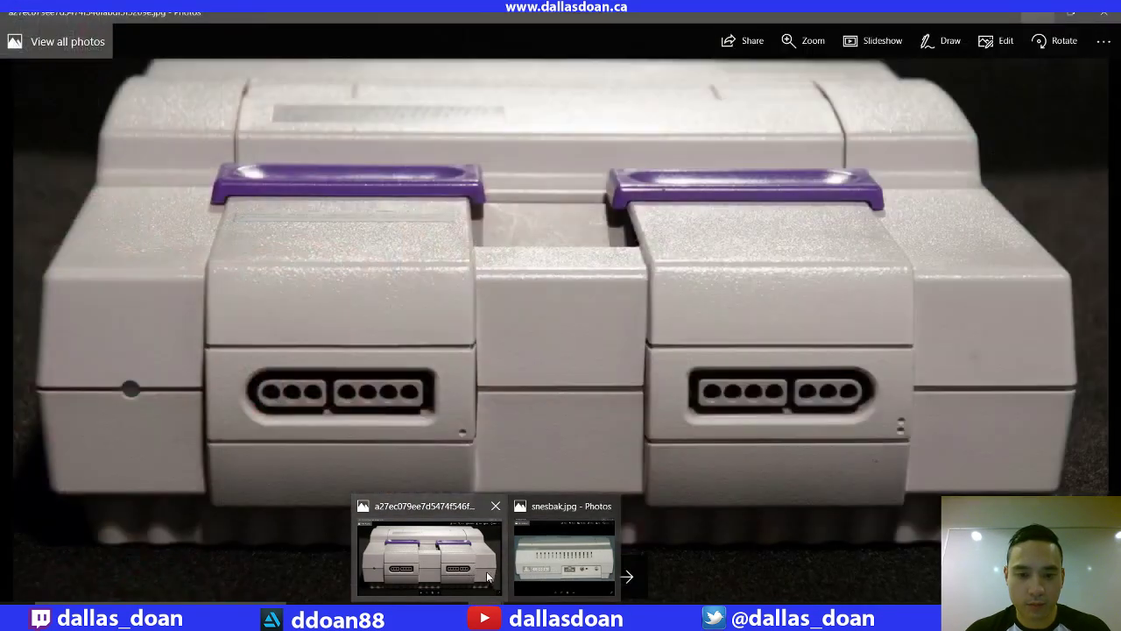
{"action": "left_click", "coordinate": [486, 569]}
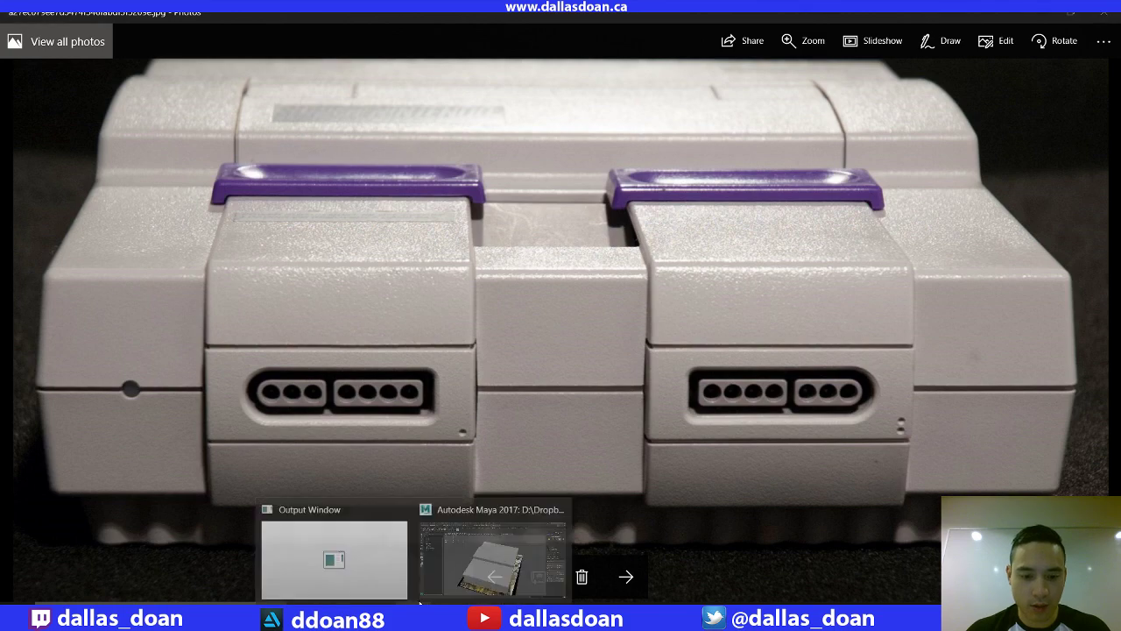
{"action": "left_click", "coordinate": [495, 554]}
{"action": "left_click_drag", "start_coordinate": [595, 389], "coordinate": [605, 329], "text": "alt"}
{"action": "left_click_drag", "start_coordinate": [560, 391], "coordinate": [579, 375], "text": "alt"}
{"action": "left_click", "coordinate": [589, 257]}
{"action": "left_click_drag", "start_coordinate": [640, 403], "coordinate": [597, 392], "text": "alt"}
{"action": "right_click_drag", "start_coordinate": [628, 321], "coordinate": [623, 263], "text": "shift"}
{"action": "left_click_drag", "start_coordinate": [645, 187], "coordinate": [646, 236], "text": "alt"}
{"action": "mouse_move", "coordinate": [506, 617]}
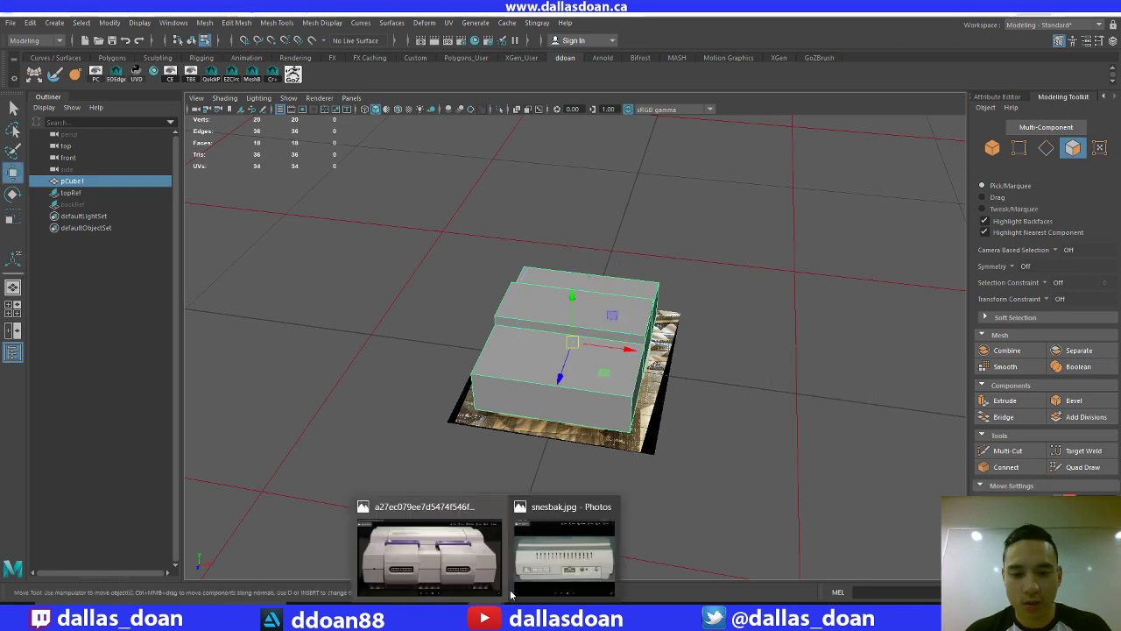
{"action": "left_click", "coordinate": [464, 550]}
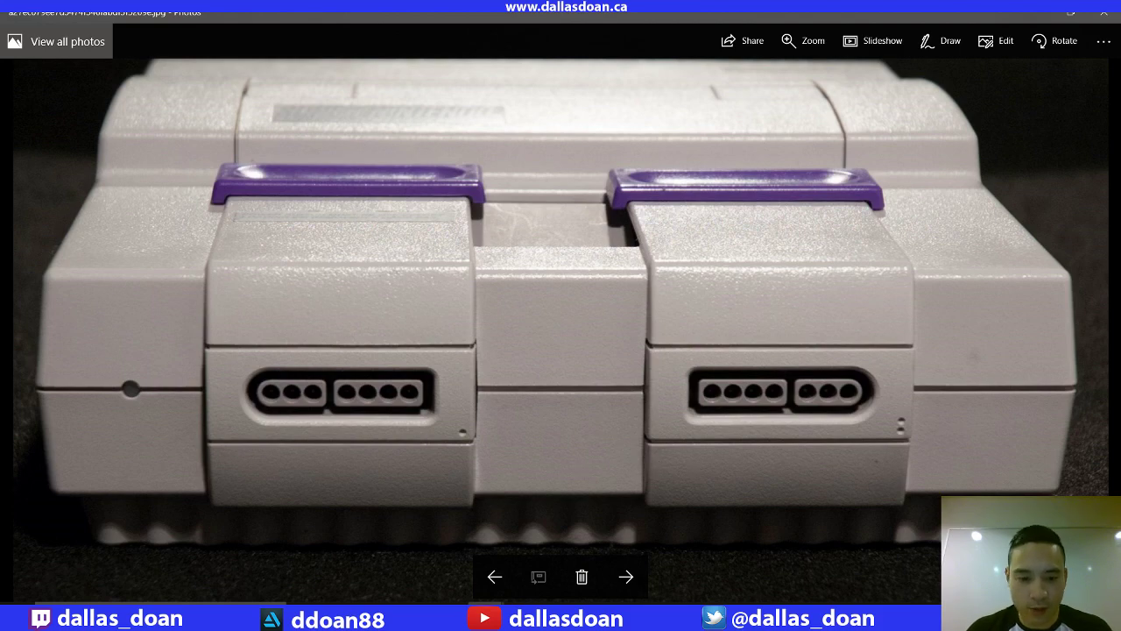
{"action": "mouse_move", "coordinate": [413, 617]}
{"action": "left_click", "coordinate": [490, 547]}
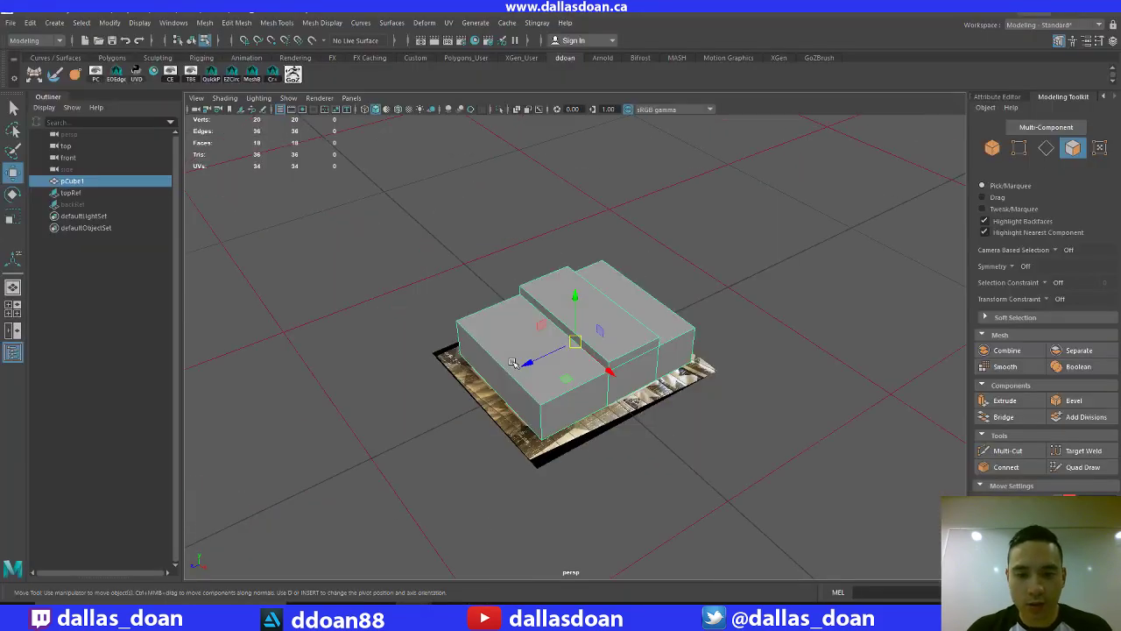
Deselect the console body and create a new polygon cube at the origin
{"action": "mouse_move", "coordinate": [545, 396]}
{"action": "right_mouse_down", "text": "alt"}
{"action": "mouse_move", "coordinate": [573, 417]}
{"action": "mouse_move", "coordinate": [561, 402]}
{"action": "right_mouse_up", "text": "alt"}
{"action": "left_click_drag", "start_coordinate": [561, 401], "coordinate": [701, 386], "text": "alt"}
{"action": "left_click", "coordinate": [773, 356]}
{"action": "left_click_drag", "start_coordinate": [771, 318], "coordinate": [781, 313], "text": "alt"}
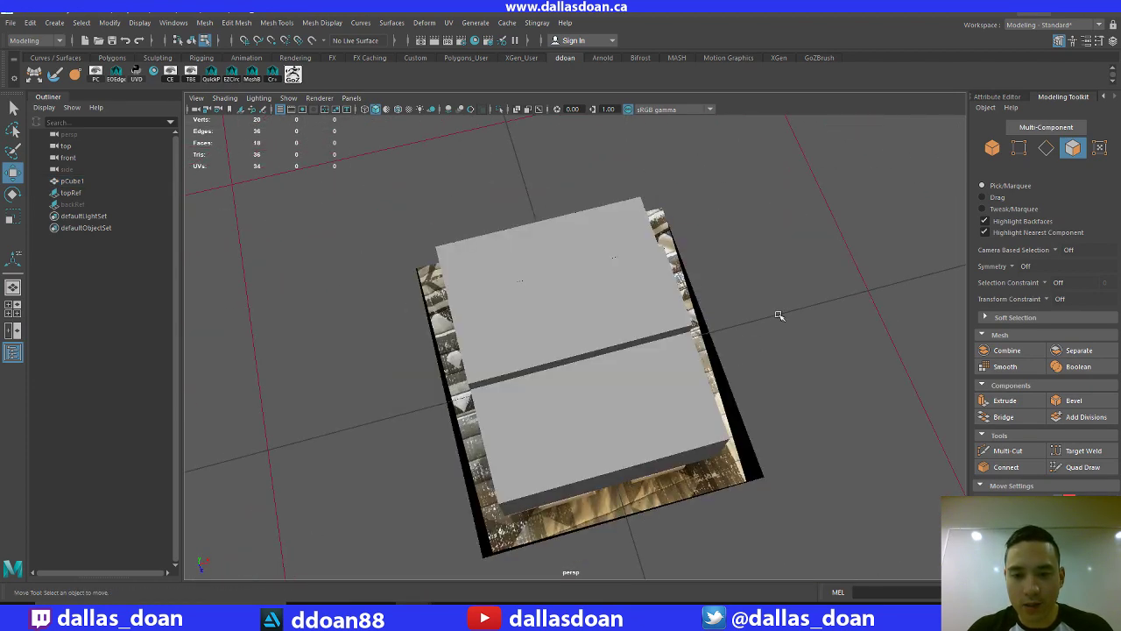
{"action": "right_click_drag", "start_coordinate": [775, 295], "coordinate": [768, 318], "text": "shift"}
{"action": "scroll", "coordinate": [776, 325], "scroll_direction": "down", "scroll_amount": 5}
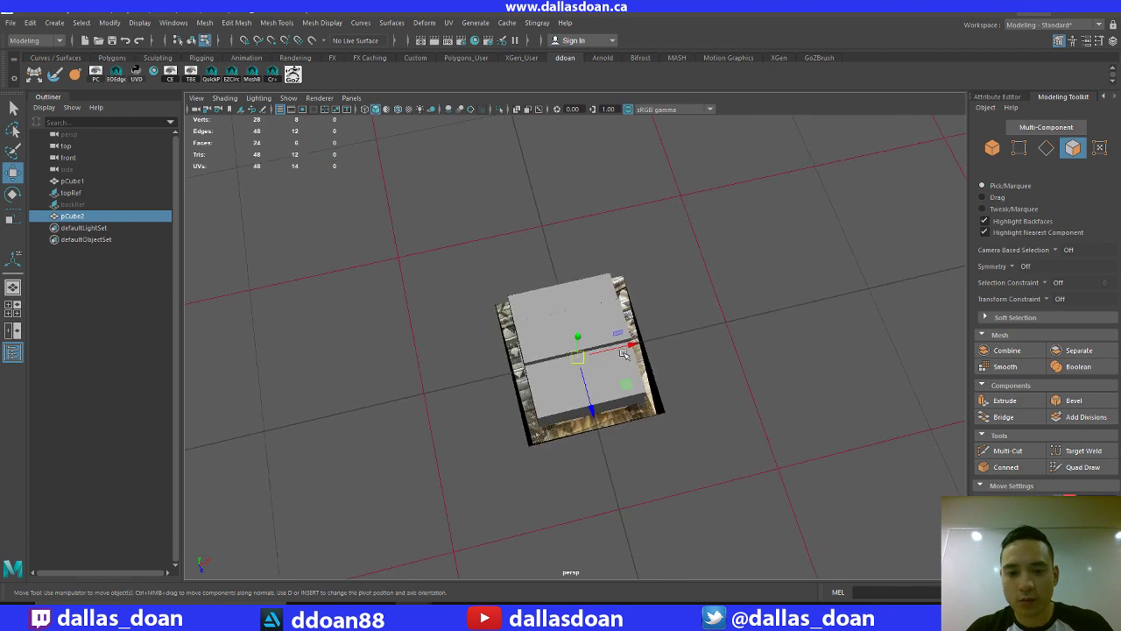
In the top view, move the new cube forward by about 10.8 units and sideways over the POWER column
{"action": "key", "text": "r"}
{"action": "key", "text": "w"}
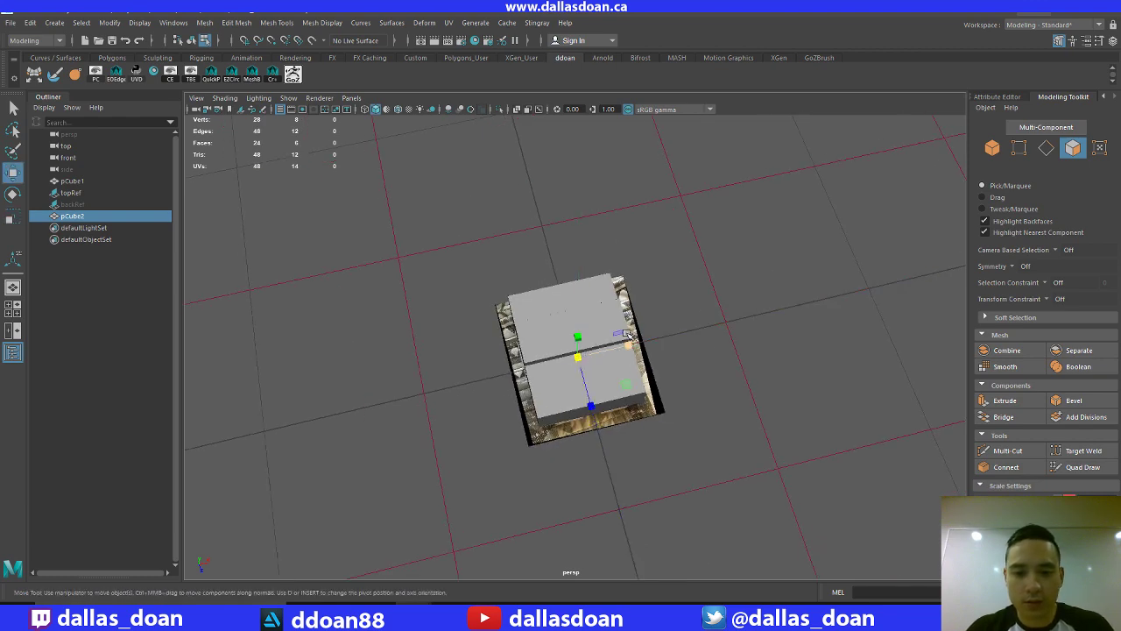
{"action": "key", "text": "space"}
{"action": "key", "text": "shift+f"}
{"action": "key", "text": "space"}
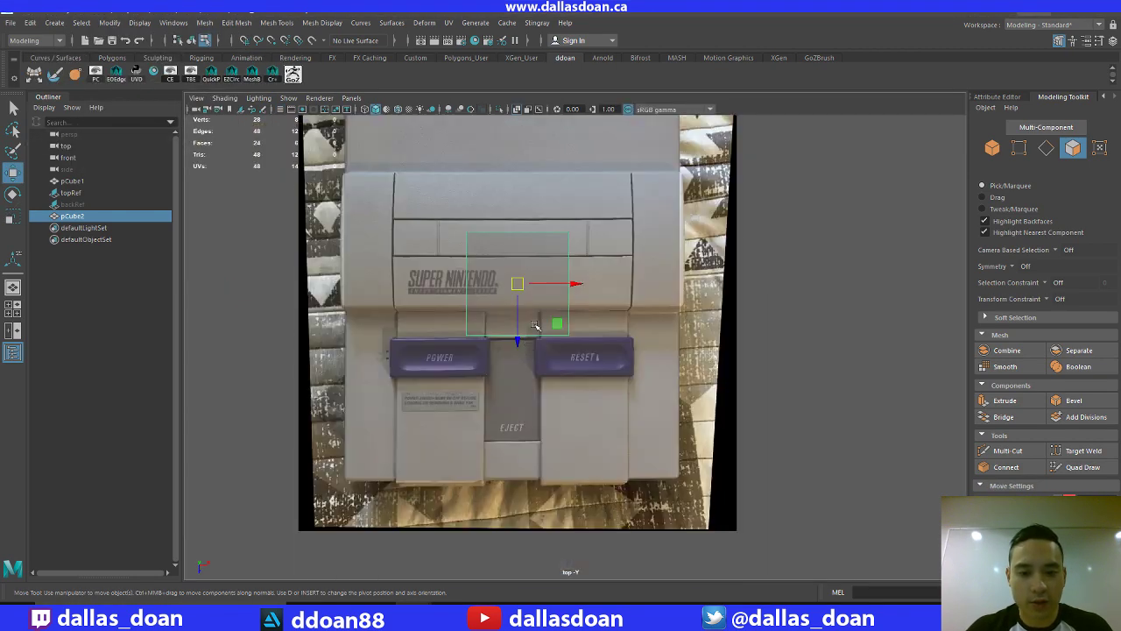
{"action": "left_click_drag", "start_coordinate": [517, 336], "coordinate": [495, 444]}
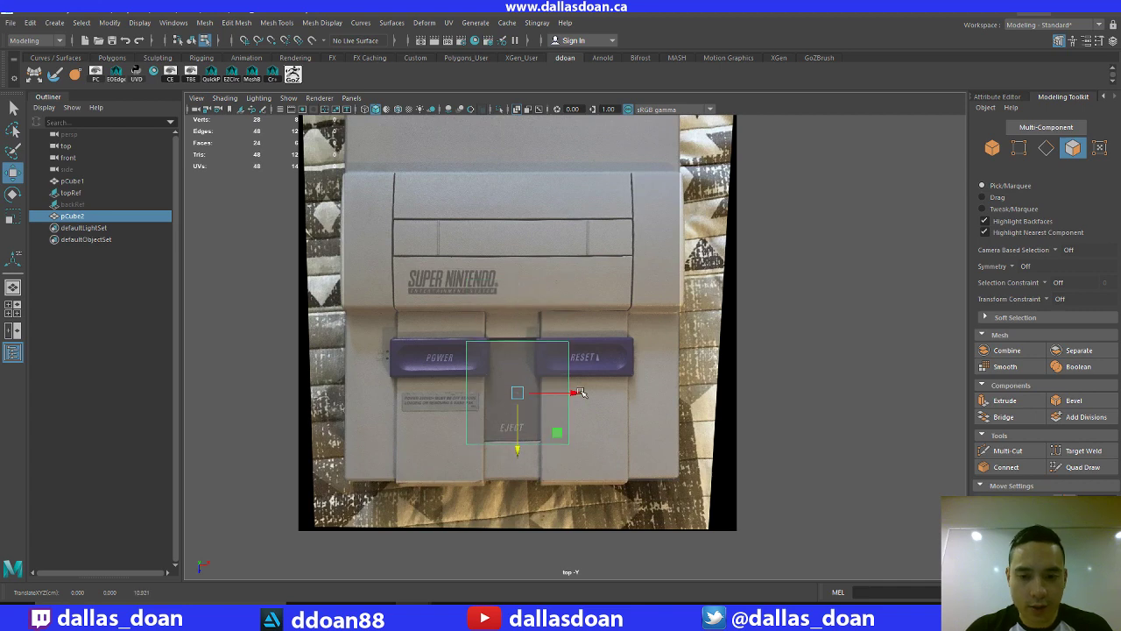
{"action": "left_click_drag", "start_coordinate": [581, 392], "coordinate": [502, 393]}
{"action": "middle_click_drag", "start_coordinate": [589, 355], "coordinate": [620, 335], "text": "alt"}
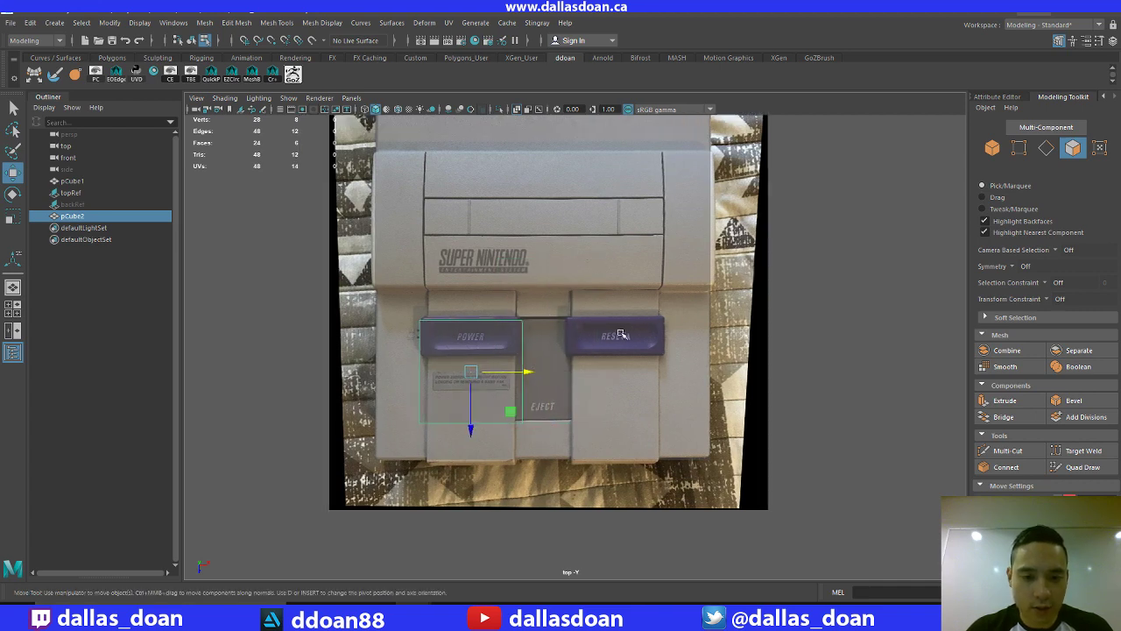
Narrow the cube slightly and move it across to the RESET column at about X 6.6
{"action": "scroll", "coordinate": [620, 334], "scroll_direction": "up", "scroll_amount": 3}
{"action": "key", "text": "r"}
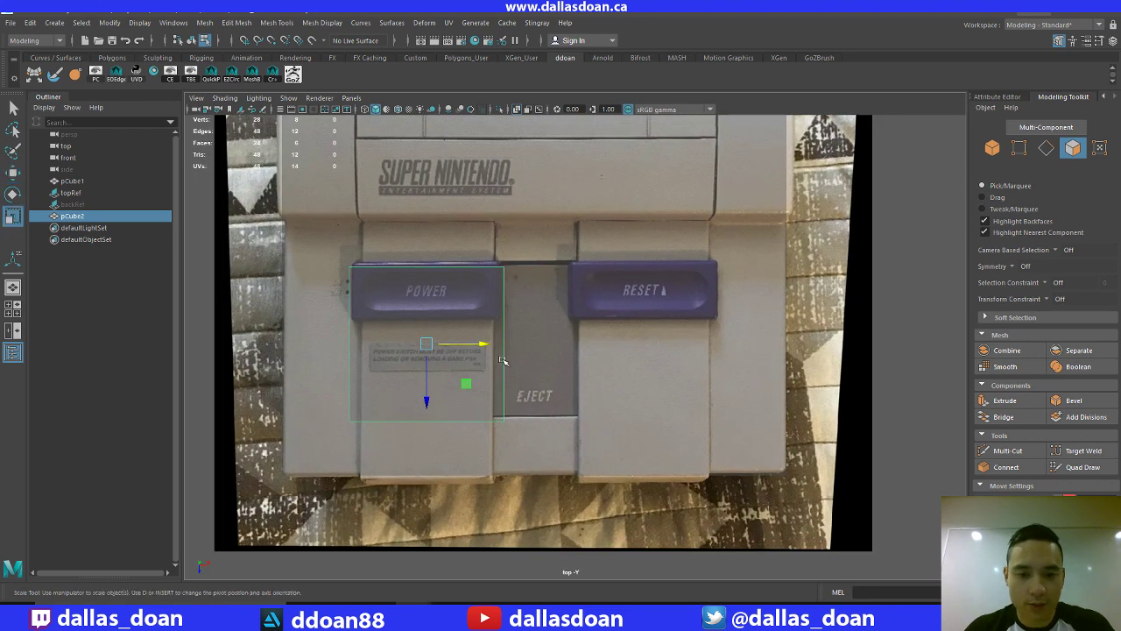
{"action": "left_click_drag", "start_coordinate": [483, 344], "coordinate": [709, 346]}
{"action": "key", "text": "w"}
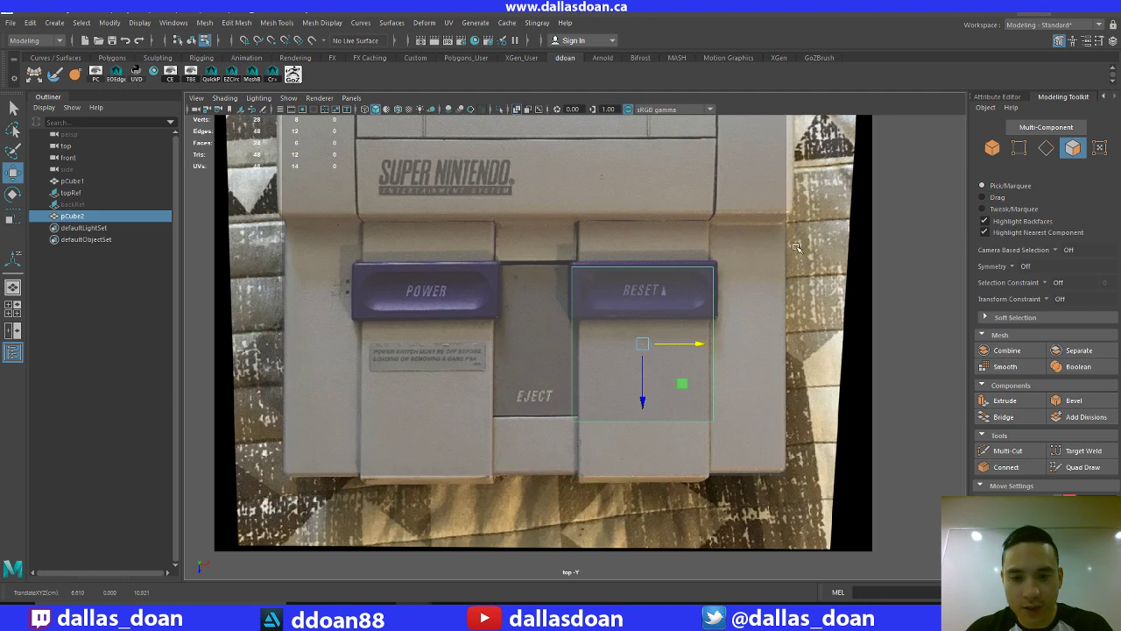
Scale the cube to the RESET column's width and lengthen it from the raised section nearly to the column's front edge
{"action": "middle_click_drag", "start_coordinate": [796, 248], "coordinate": [719, 302], "text": "alt"}
{"action": "key", "text": "r"}
{"action": "left_click_drag", "start_coordinate": [623, 400], "coordinate": [619, 401]}
{"action": "key", "text": "w"}
{"action": "key", "text": "r"}
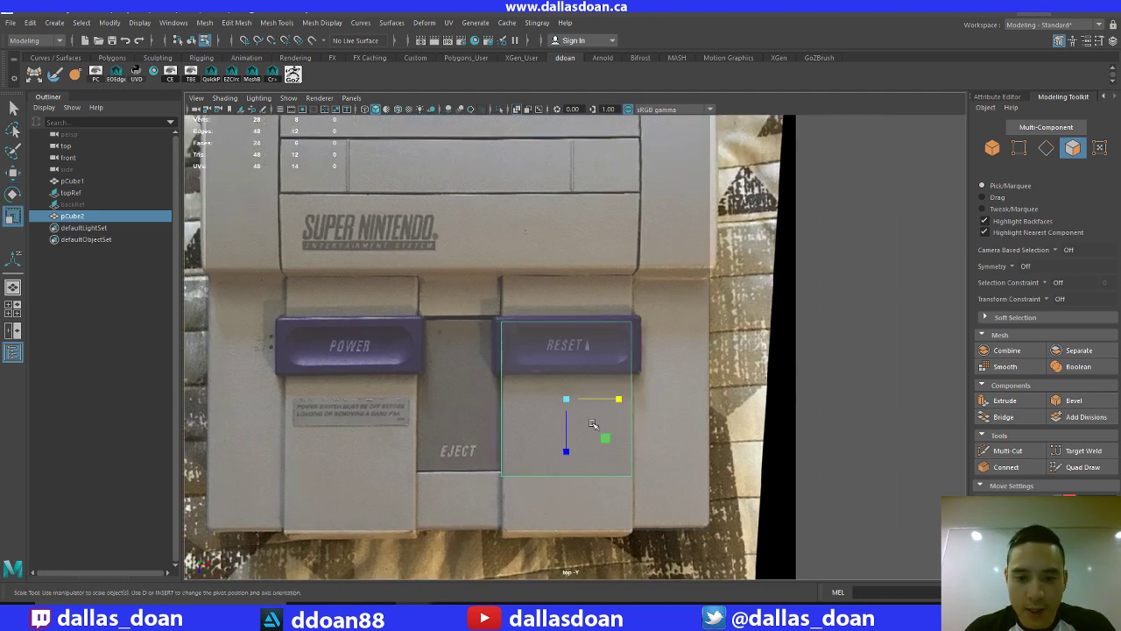
{"action": "left_click_drag", "start_coordinate": [566, 451], "coordinate": [566, 483]}
{"action": "key", "text": "w"}
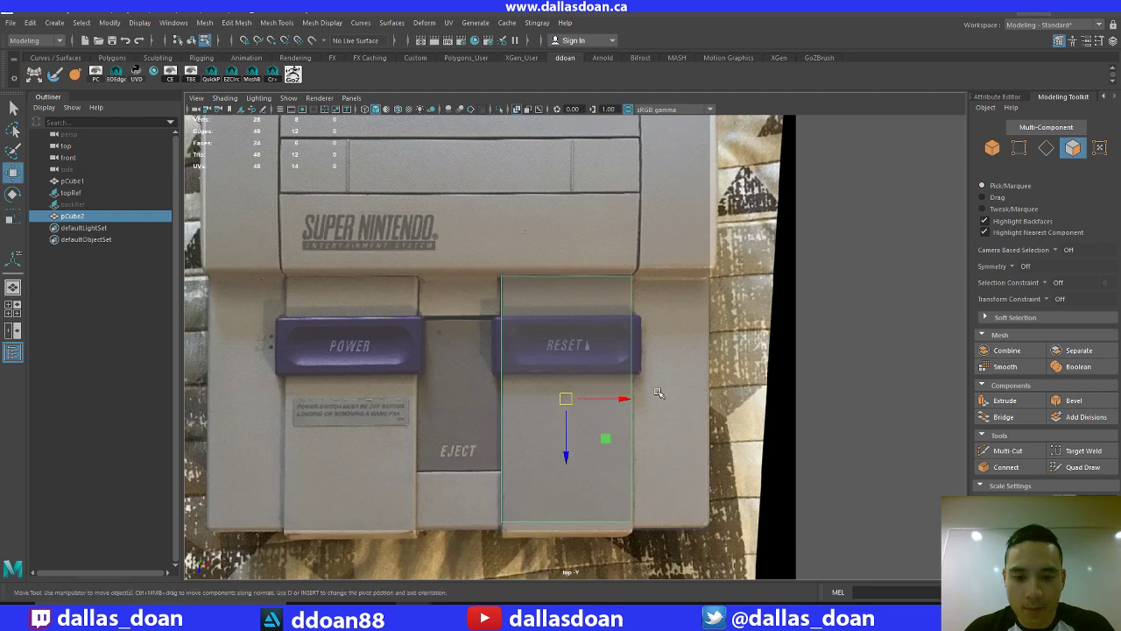
In the front view, raise the cube and stretch it vertically until it protrudes slightly above the lower body's top
{"action": "middle_click_drag", "start_coordinate": [658, 394], "coordinate": [620, 262], "text": "alt"}
{"action": "right_click_drag", "start_coordinate": [622, 247], "coordinate": [491, 415]}
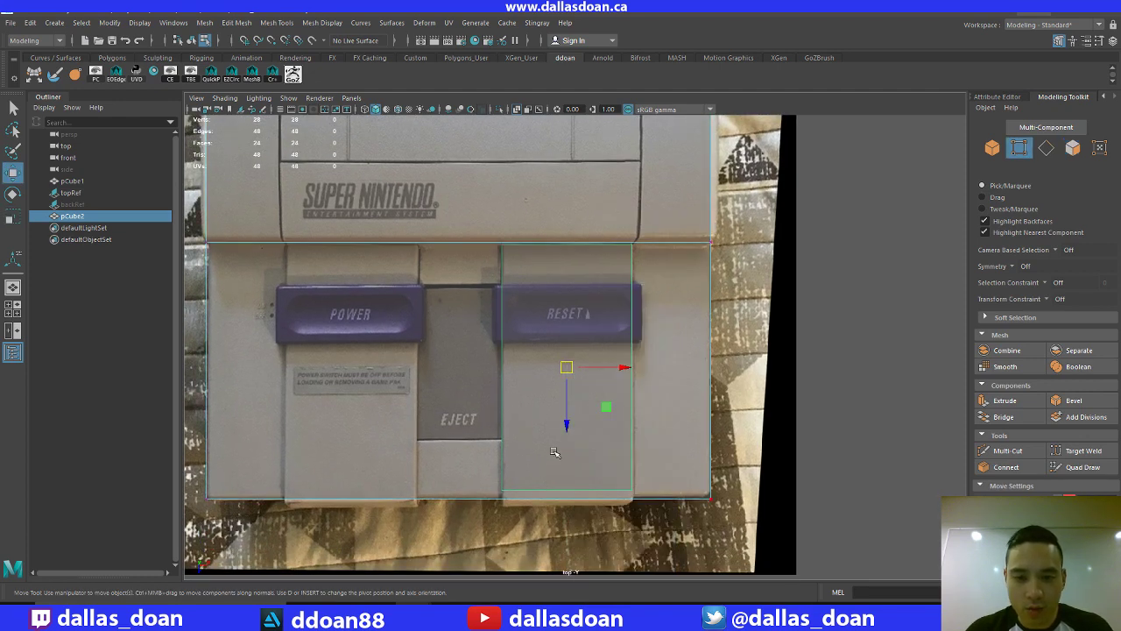
{"action": "key", "text": "space"}
{"action": "key", "text": "space"}
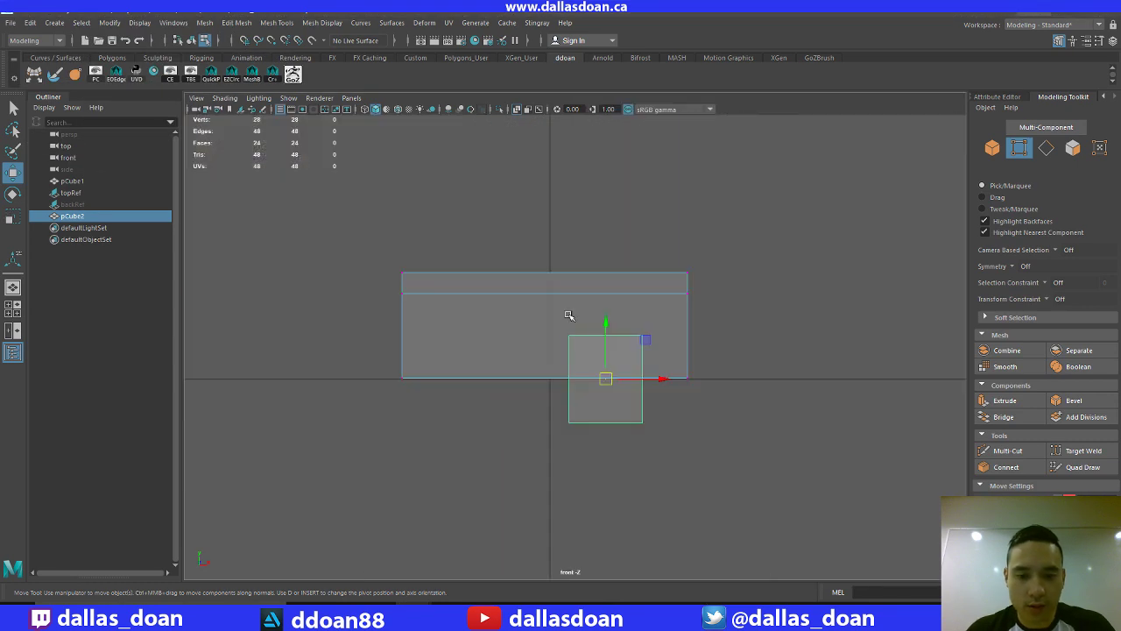
{"action": "left_click_drag", "start_coordinate": [601, 322], "coordinate": [604, 274]}
{"action": "key", "text": "r"}
{"action": "key", "text": "space"}
{"action": "key", "text": "space"}
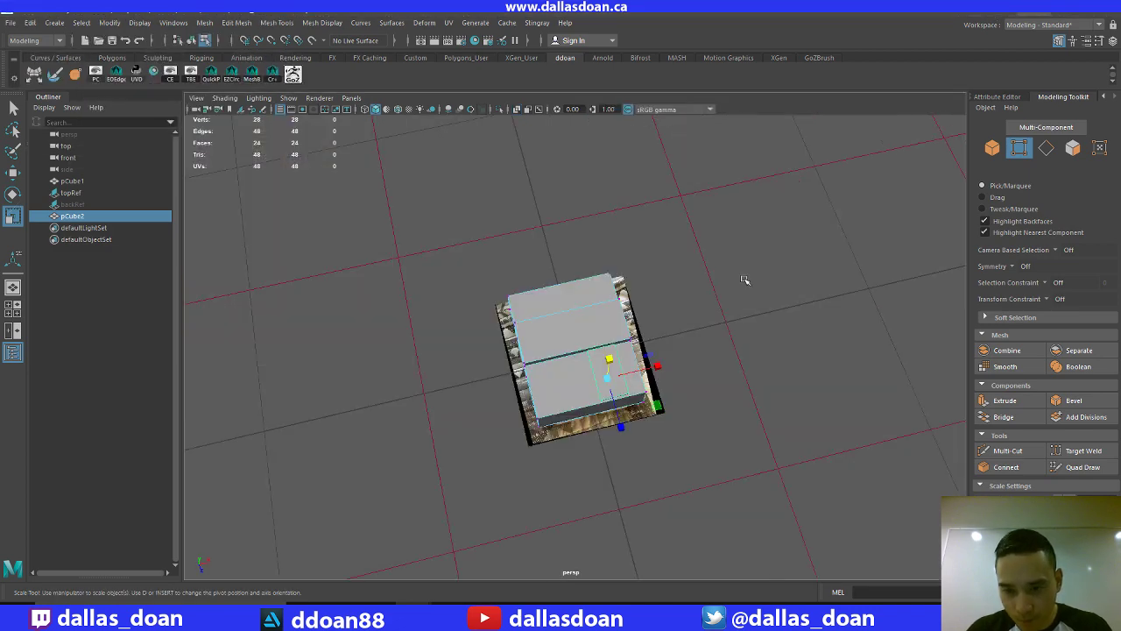
{"action": "key", "text": "f"}
{"action": "mouse_move", "coordinate": [671, 303]}
{"action": "left_mouse_down", "text": "alt"}
{"action": "mouse_move", "coordinate": [648, 263]}
{"action": "mouse_move", "coordinate": [688, 254]}
{"action": "mouse_move", "coordinate": [669, 304]}
{"action": "left_mouse_up", "text": "alt"}
In the top view, move only the cube's four front vertices forward to the RESET column's front edge and return to object mode
{"action": "key", "text": "space"}
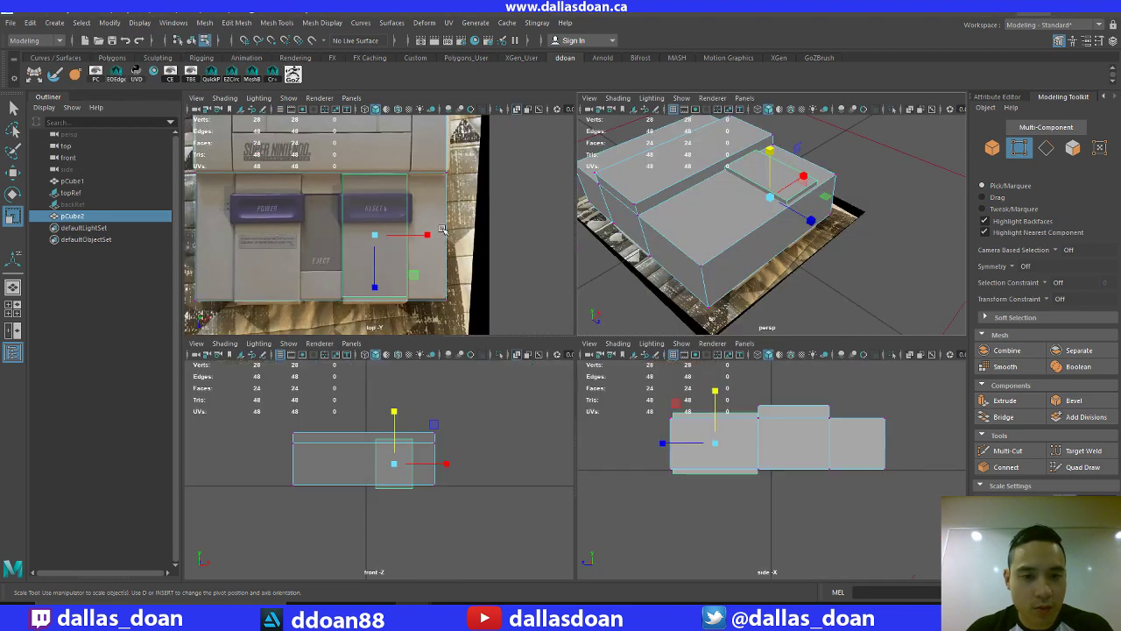
{"action": "key", "text": "space"}
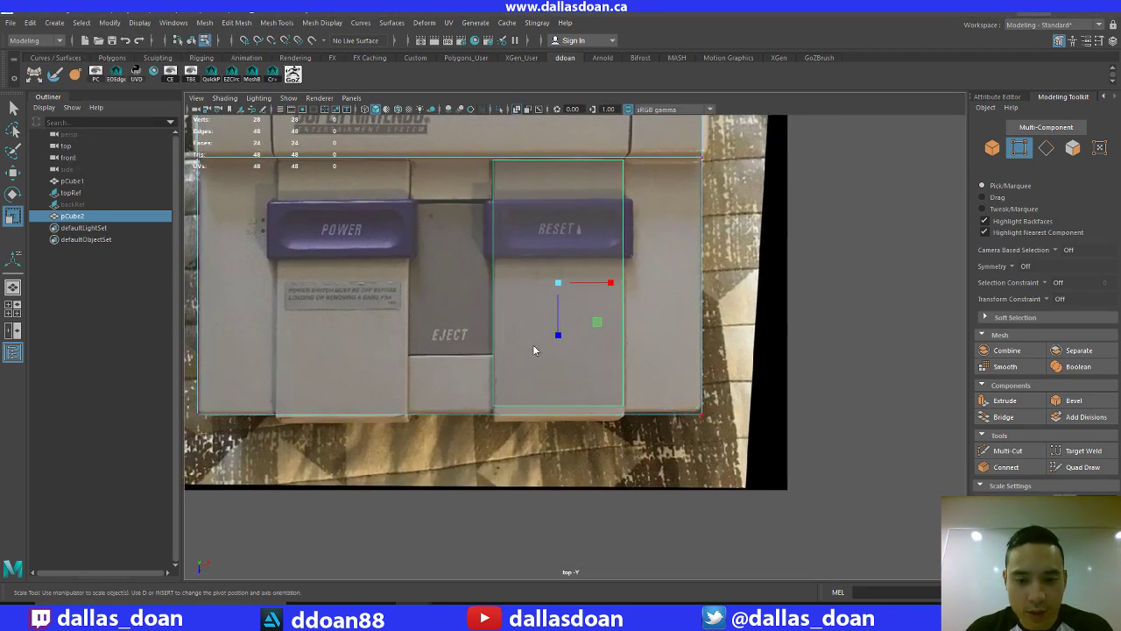
{"action": "right_click_drag", "start_coordinate": [534, 349], "coordinate": [528, 291]}
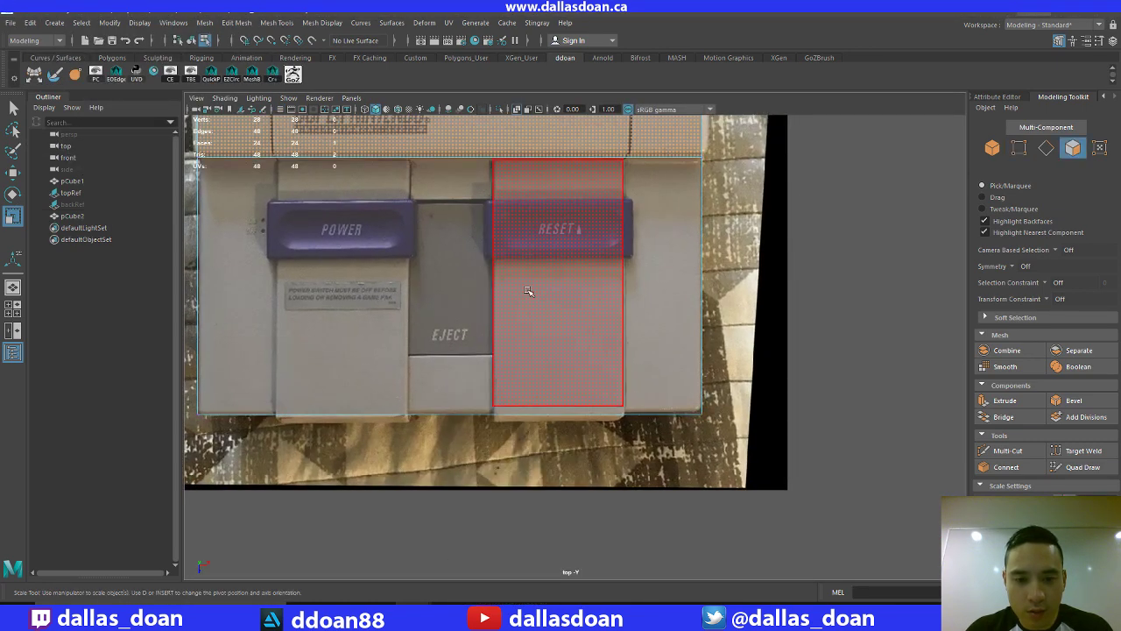
{"action": "key", "text": "F10"}
{"action": "left_click", "coordinate": [565, 409]}
{"action": "key", "text": "w"}
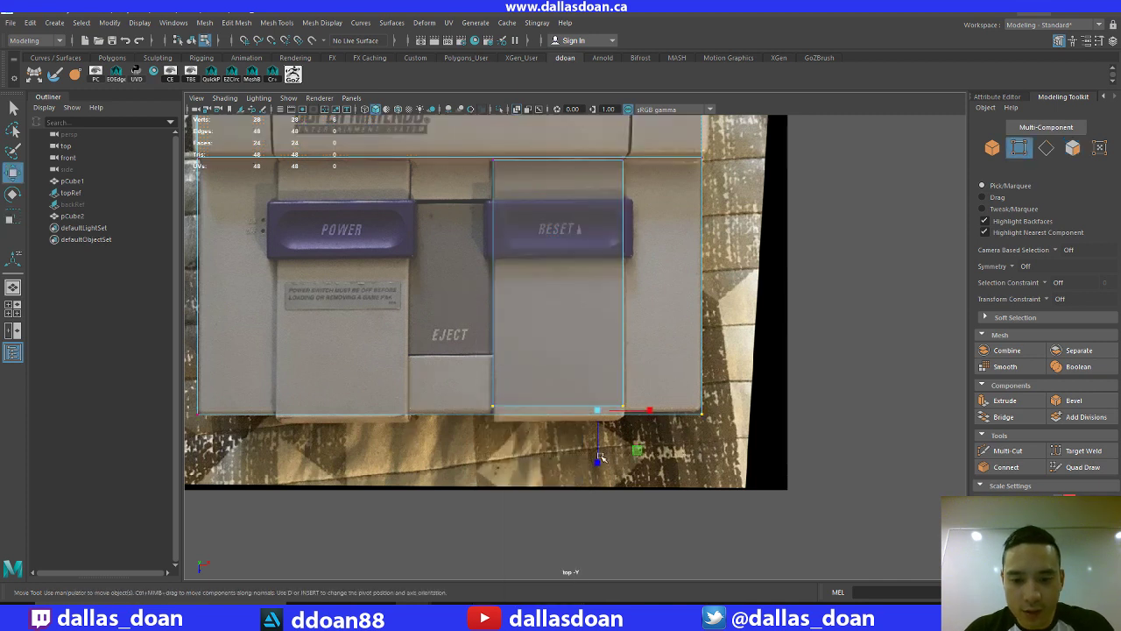
{"action": "left_click_drag", "start_coordinate": [600, 462], "coordinate": [560, 466]}
{"action": "key", "text": "ctrl+z"}
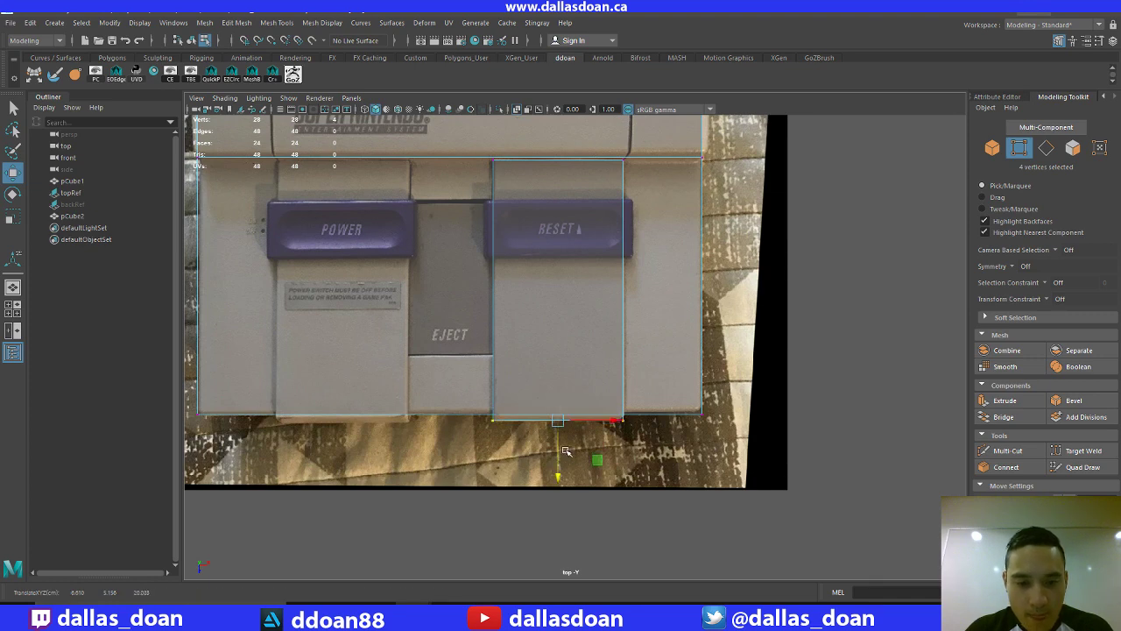
{"action": "key", "text": "space"}
{"action": "key", "text": "space"}
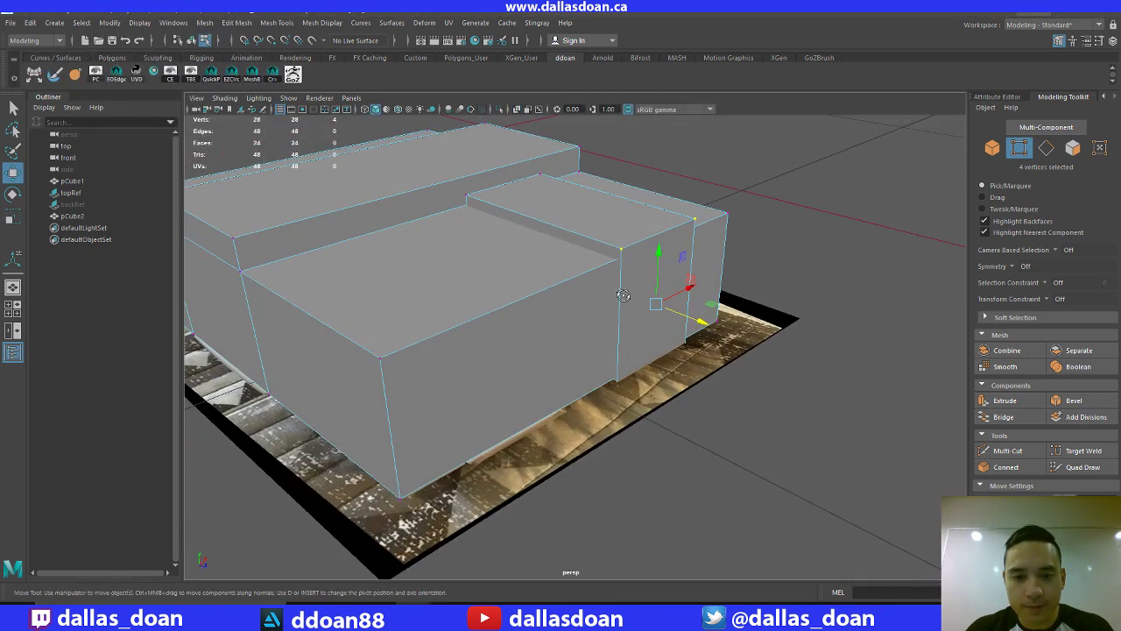
{"action": "left_click_drag", "start_coordinate": [623, 295], "coordinate": [626, 306], "text": "alt"}
{"action": "right_click_drag", "start_coordinate": [622, 261], "coordinate": [633, 332]}
Inspect the RESET column block from above and below, checking its underside and front faces against the console body
{"action": "left_click_drag", "start_coordinate": [638, 309], "coordinate": [628, 299], "text": "alt"}
{"action": "right_click_drag", "start_coordinate": [627, 298], "coordinate": [619, 303], "text": "alt"}
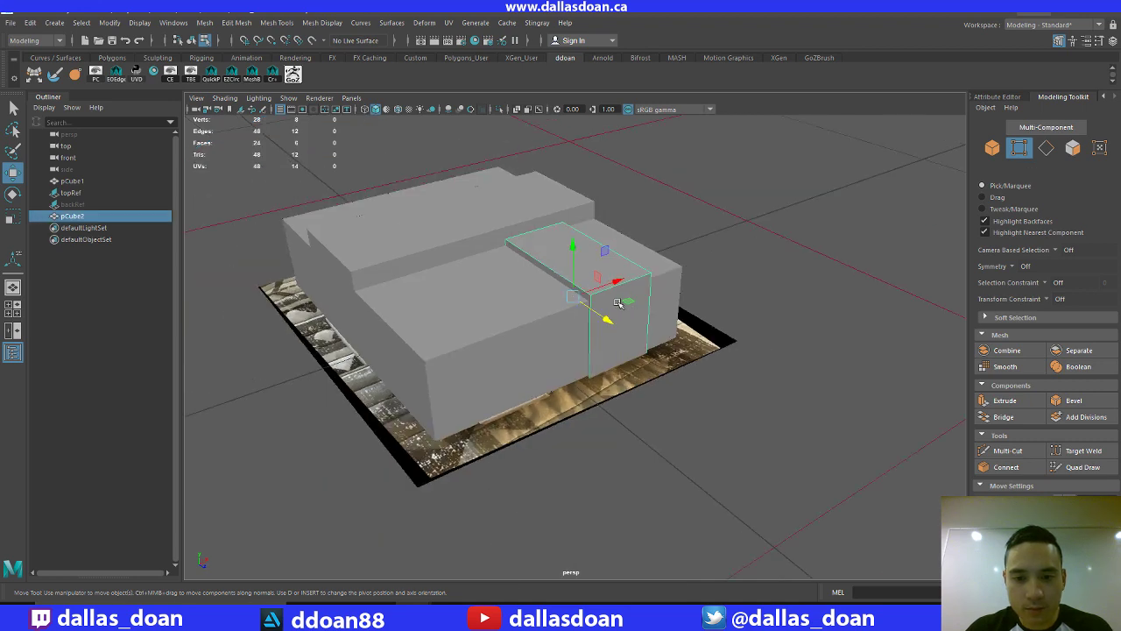
{"action": "left_click_drag", "start_coordinate": [617, 302], "coordinate": [651, 189], "text": "alt"}
{"action": "right_click_drag", "start_coordinate": [663, 165], "coordinate": [663, 194]}
{"action": "left_click", "coordinate": [588, 328]}
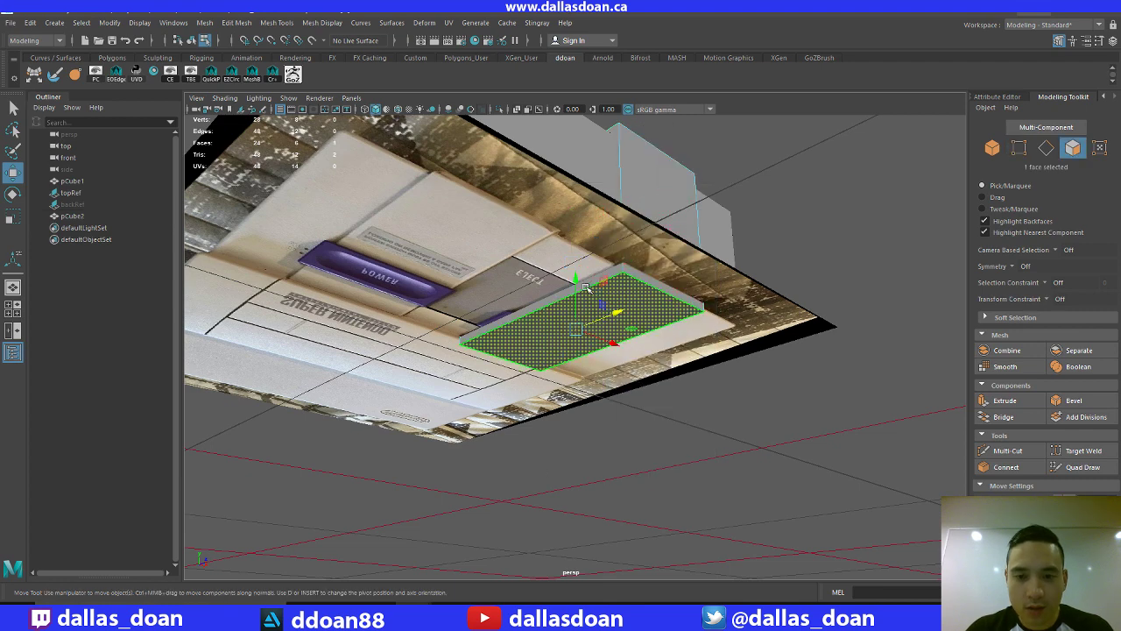
{"action": "left_click_drag", "start_coordinate": [594, 306], "coordinate": [599, 311], "text": "alt"}
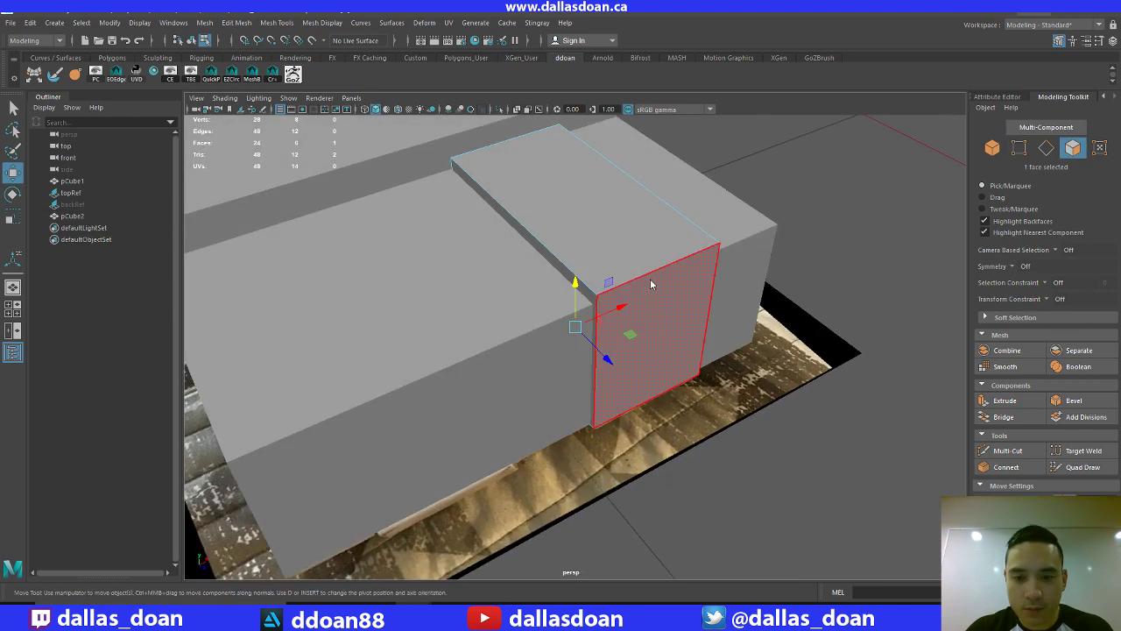
{"action": "right_click_drag", "start_coordinate": [644, 317], "coordinate": [663, 328]}
{"action": "left_click_drag", "start_coordinate": [663, 328], "coordinate": [543, 364], "text": "alt"}
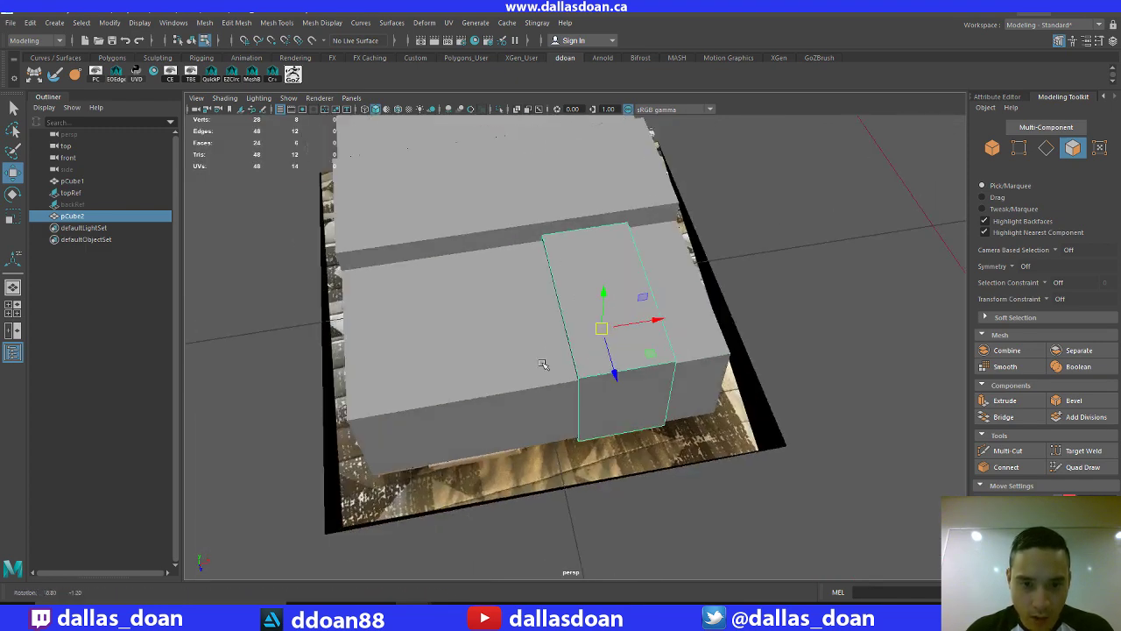
Insert a front-to-back edge loop through the middle of the console body
{"action": "left_click", "coordinate": [549, 246]}
{"action": "right_click_drag", "start_coordinate": [515, 219], "coordinate": [543, 206]}
{"action": "left_click_drag", "start_coordinate": [543, 207], "coordinate": [529, 213], "text": "alt"}
{"action": "right_click_drag", "start_coordinate": [530, 213], "coordinate": [613, 218]}
{"action": "left_click", "coordinate": [503, 247]}
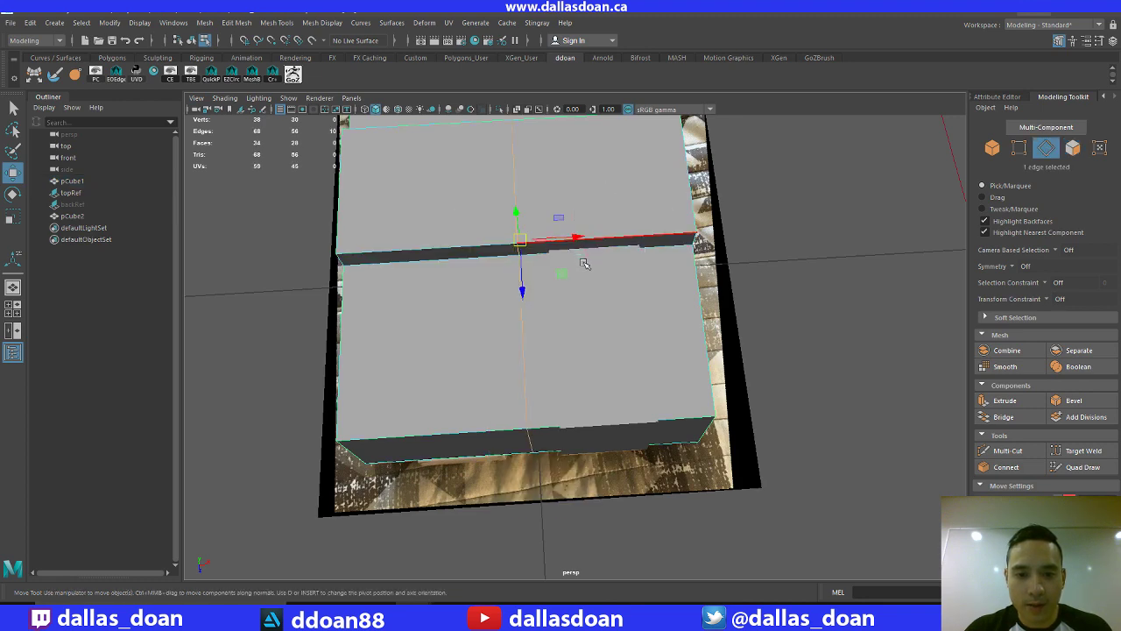
Display wireframes over the shaded models and clear the selection in object mode
{"action": "left_click_drag", "start_coordinate": [613, 218], "coordinate": [650, 271], "text": "alt"}
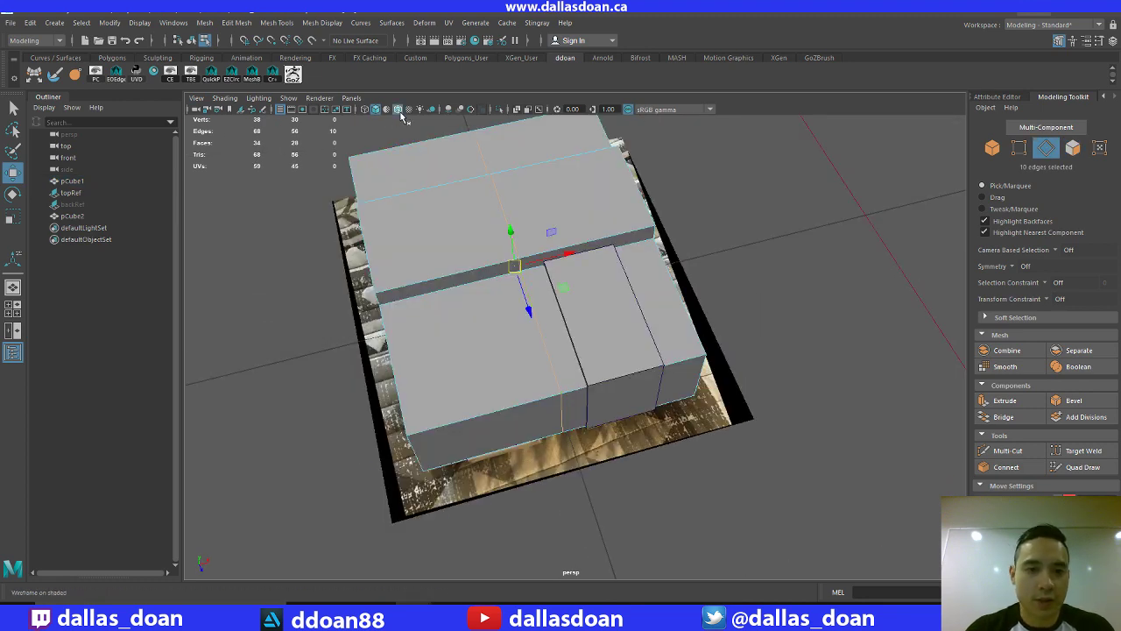
{"action": "right_click_drag", "start_coordinate": [616, 303], "coordinate": [603, 377]}
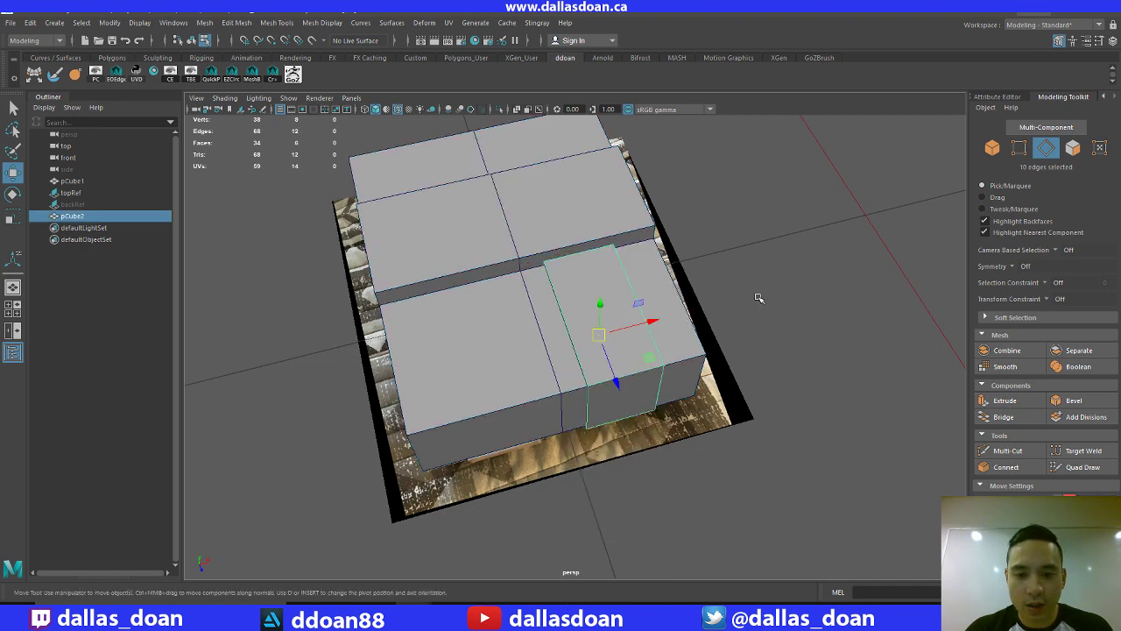
{"action": "mouse_move", "coordinate": [604, 376]}
{"action": "left_mouse_down", "text": "alt"}
{"action": "mouse_move", "coordinate": [736, 278]}
{"action": "mouse_move", "coordinate": [671, 282]}
{"action": "mouse_move", "coordinate": [520, 253]}
{"action": "mouse_move", "coordinate": [569, 254]}
{"action": "left_mouse_up", "text": "alt"}
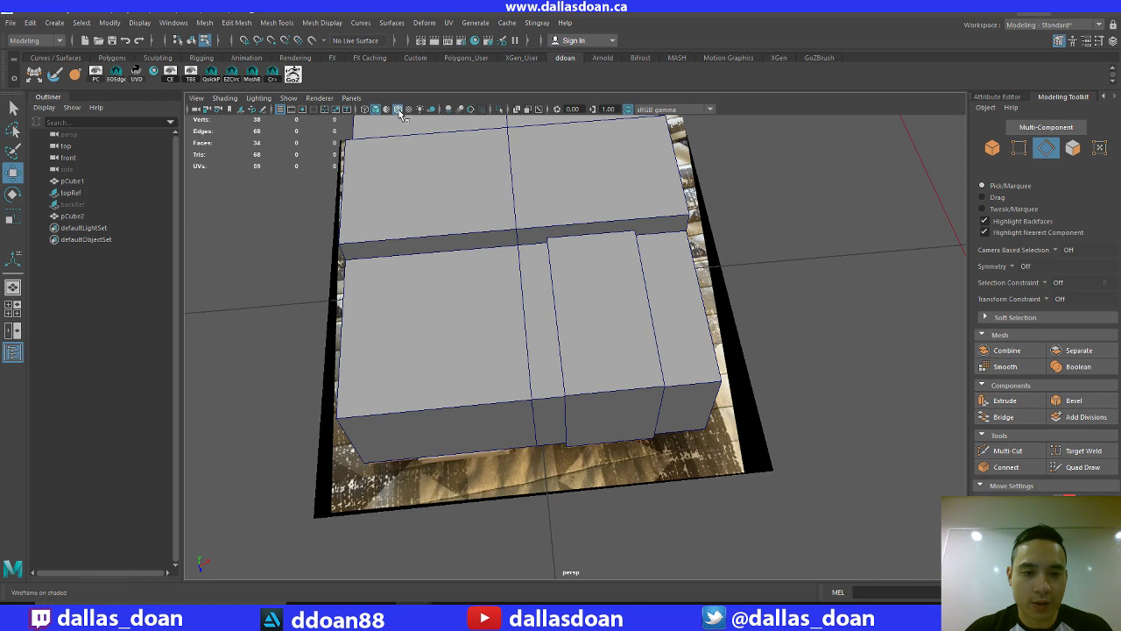
{"action": "left_click_drag", "start_coordinate": [584, 219], "coordinate": [537, 215], "text": "alt"}
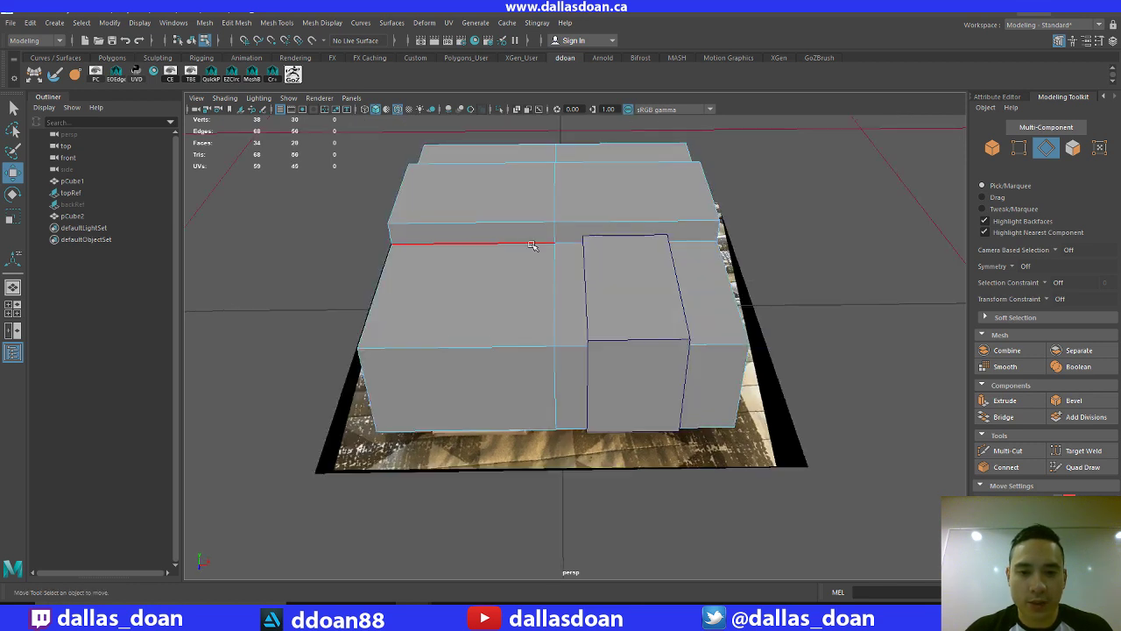
{"action": "right_click_drag", "start_coordinate": [530, 214], "coordinate": [526, 175]}
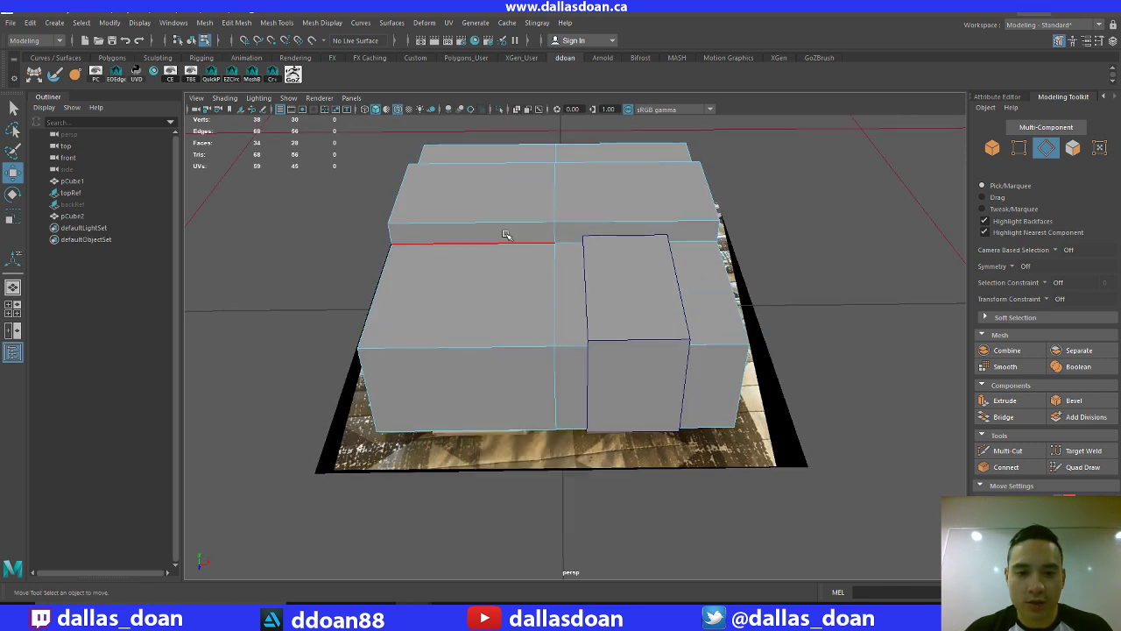
{"action": "left_click", "coordinate": [494, 224]}
{"action": "right_click_drag", "start_coordinate": [496, 223], "coordinate": [462, 247], "text": "ctrl"}
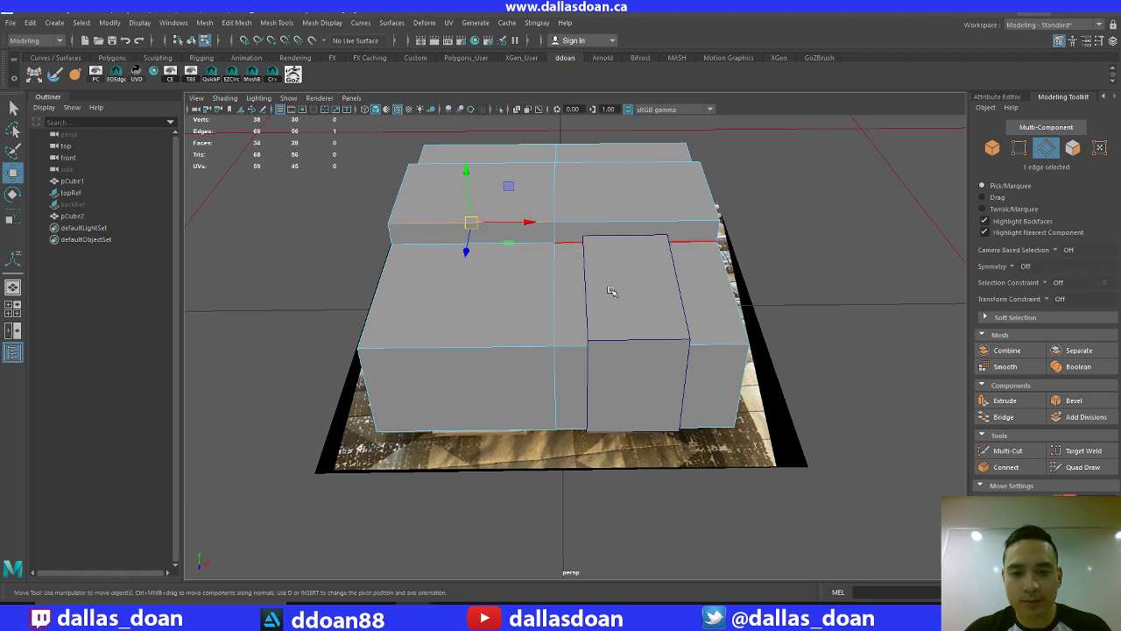
{"action": "left_click_drag", "start_coordinate": [613, 291], "coordinate": [627, 309], "text": "alt"}
{"action": "key", "text": "F8"}
{"action": "left_click", "coordinate": [800, 275]}
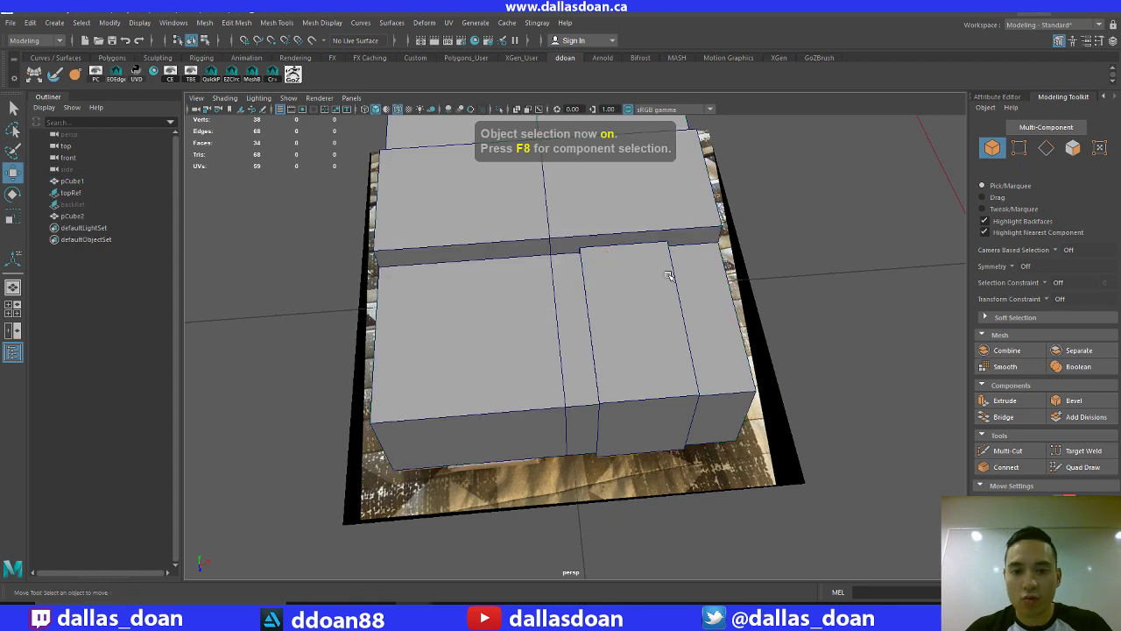
Freeze the transformations of the RESET column block
{"action": "left_click", "coordinate": [684, 304]}
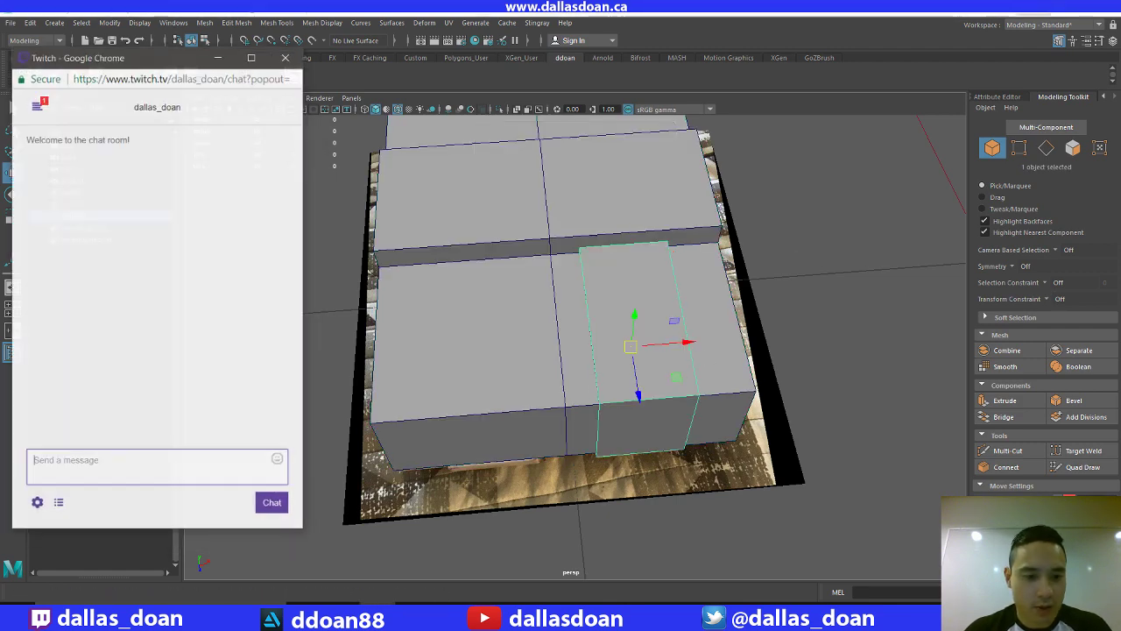
{"action": "left_click_drag", "start_coordinate": [613, 202], "coordinate": [677, 312], "text": "alt"}
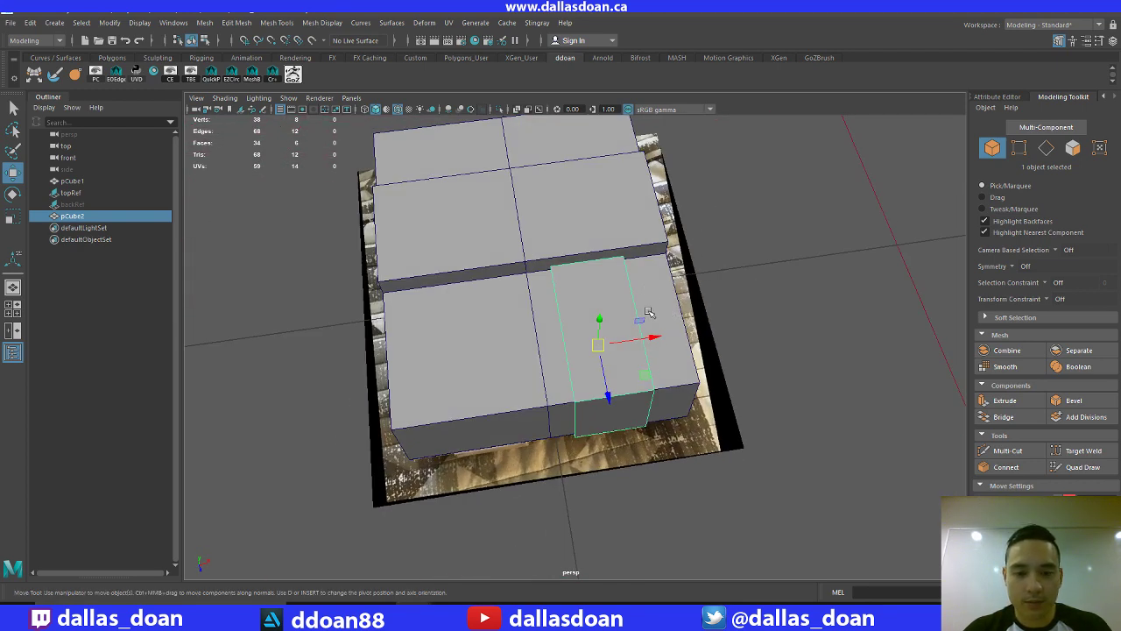
{"action": "left_click_drag", "start_coordinate": [663, 341], "coordinate": [692, 342], "text": "alt"}
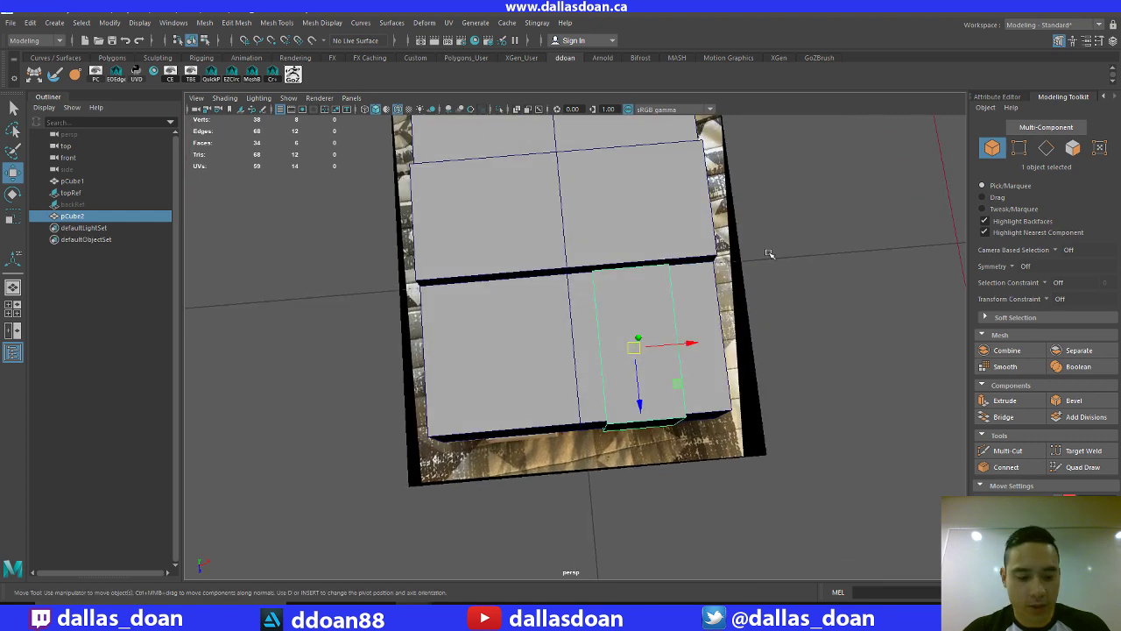
{"action": "key", "text": "ctrl+a"}
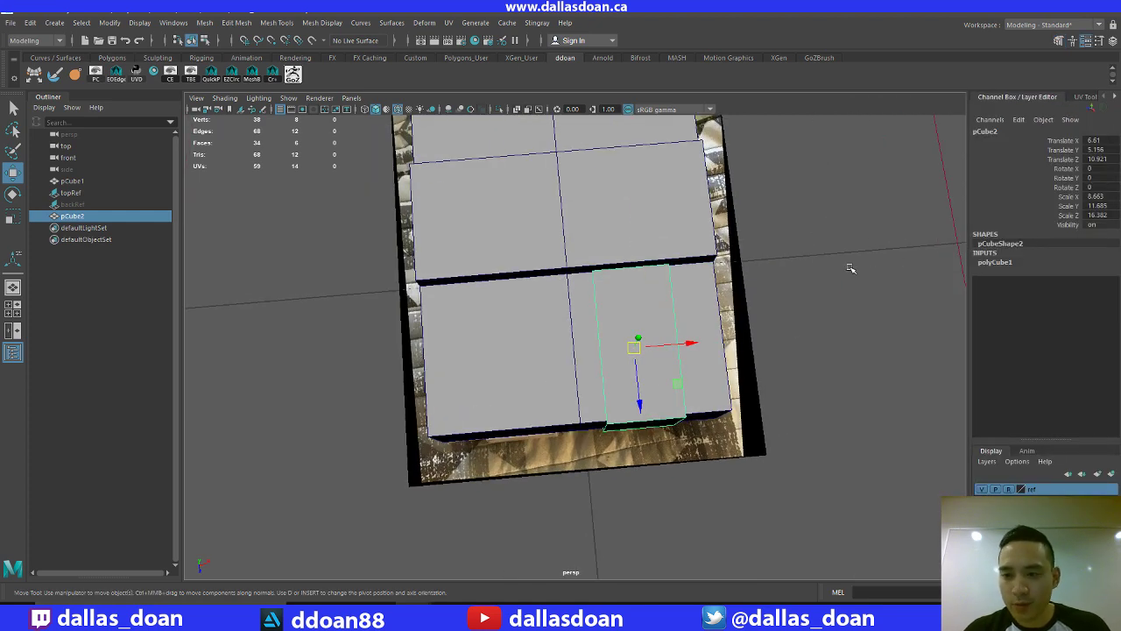
{"action": "key", "text": "ctrl+shift+f"}
{"action": "left_click_drag", "start_coordinate": [701, 320], "coordinate": [693, 317], "text": "alt"}
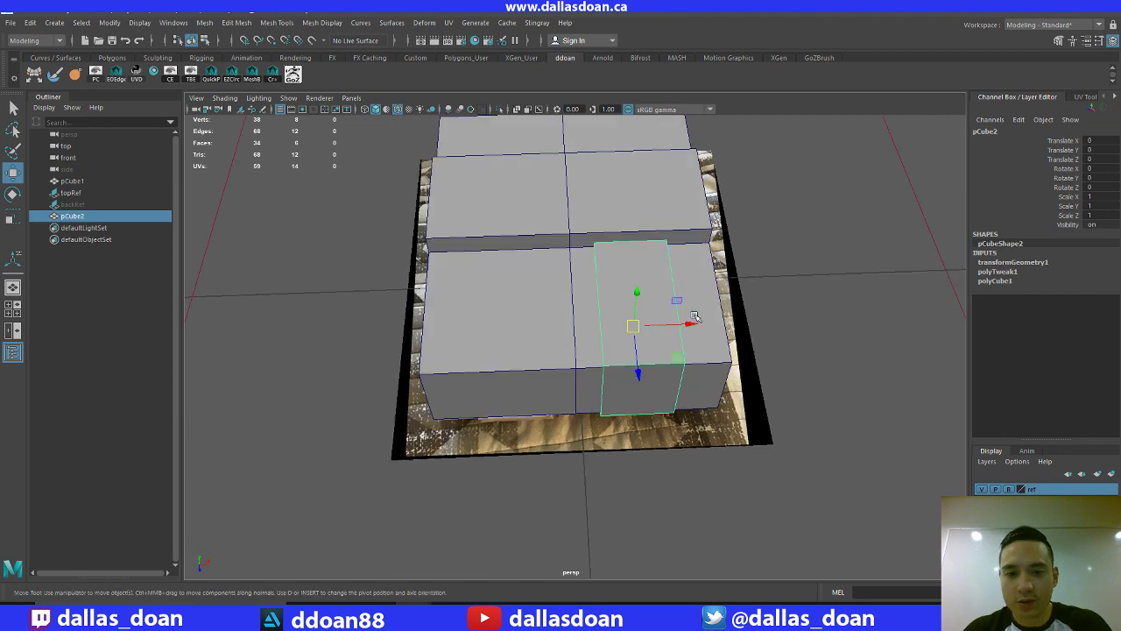
Move the RESET column block's pivot along X and snap it to the console body's centre edge loop
{"action": "key", "text": "d"}
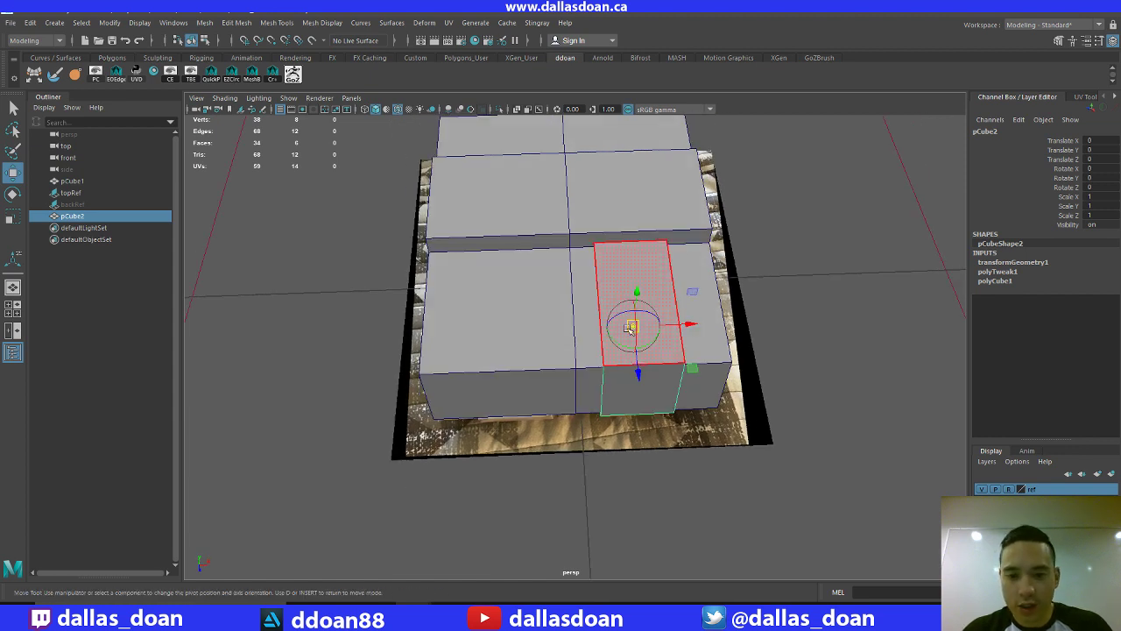
{"action": "key", "text": "v"}
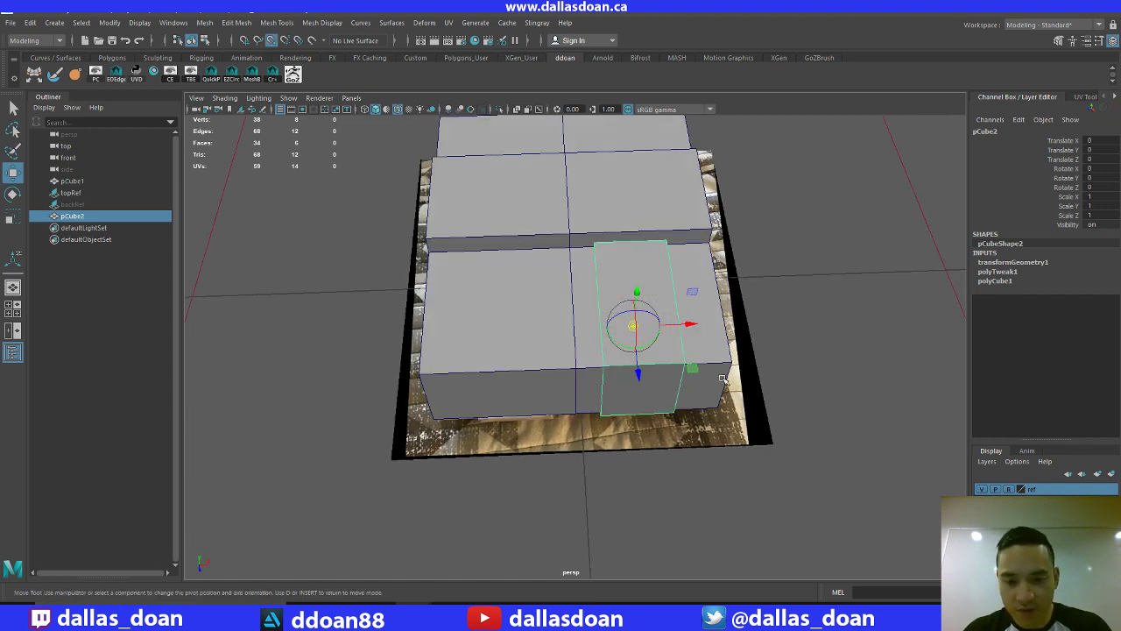
{"action": "left_click_drag", "start_coordinate": [689, 324], "coordinate": [573, 326]}
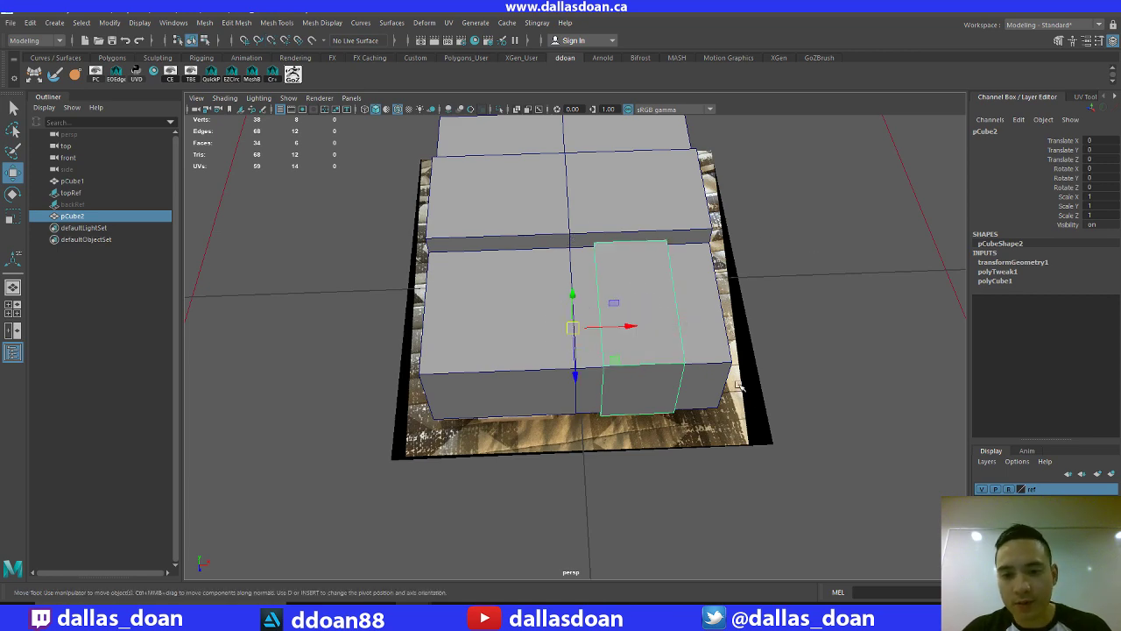
Try to mirror the RESET column block across the world X axis onto the POWER side, combined with the original
{"action": "left_click_drag", "start_coordinate": [649, 350], "coordinate": [740, 342], "text": "alt"}
{"action": "right_click_drag", "start_coordinate": [804, 233], "coordinate": [862, 366], "text": "shift"}
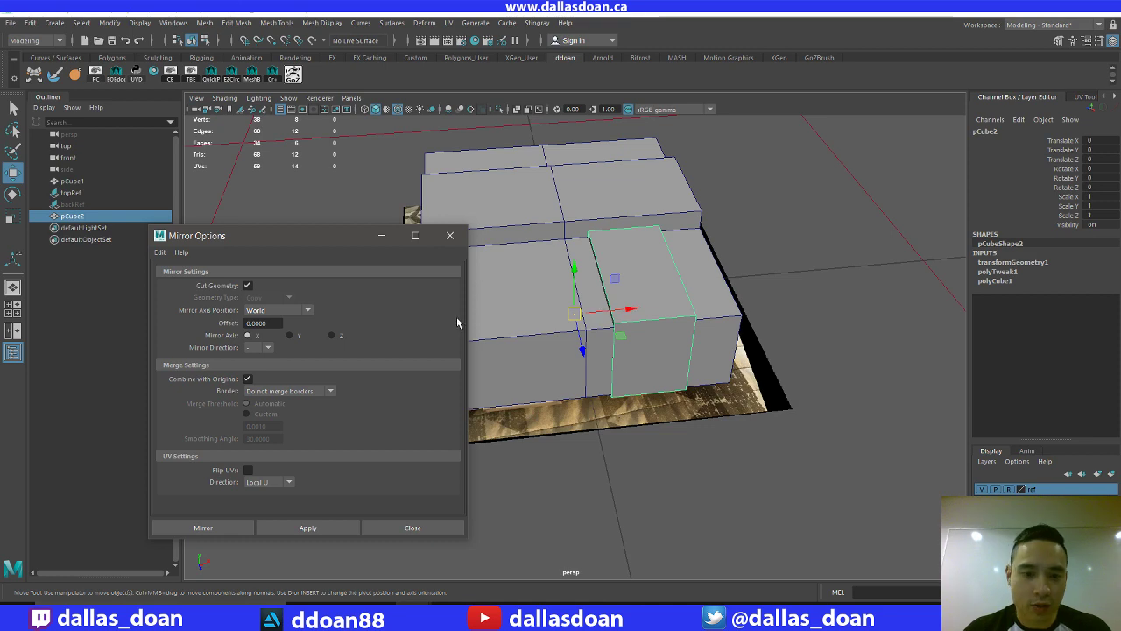
{"action": "left_click", "coordinate": [222, 530]}
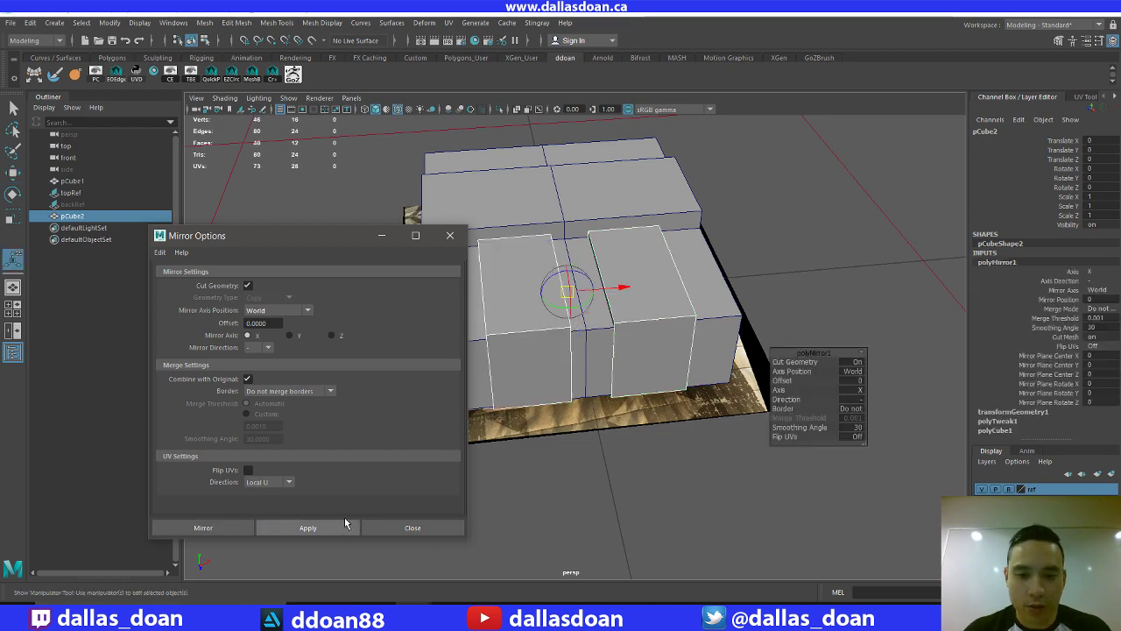
{"action": "left_click", "coordinate": [578, 504]}
{"action": "left_click_drag", "start_coordinate": [578, 503], "coordinate": [538, 257], "text": "alt"}
{"action": "left_click", "coordinate": [538, 257]}
{"action": "left_click_drag", "start_coordinate": [608, 248], "coordinate": [604, 282], "text": "alt"}
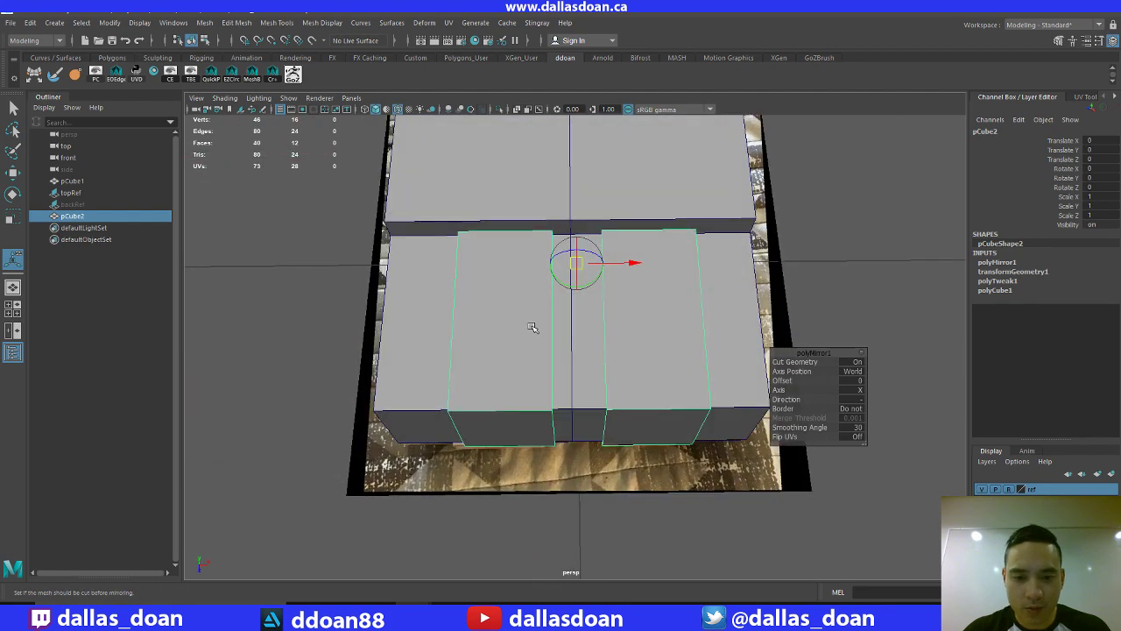
Undo the RESET column block's mirror, return to the Move tool and deselect everything
{"action": "left_click", "coordinate": [538, 325]}
{"action": "key", "text": "ctrl+z"}
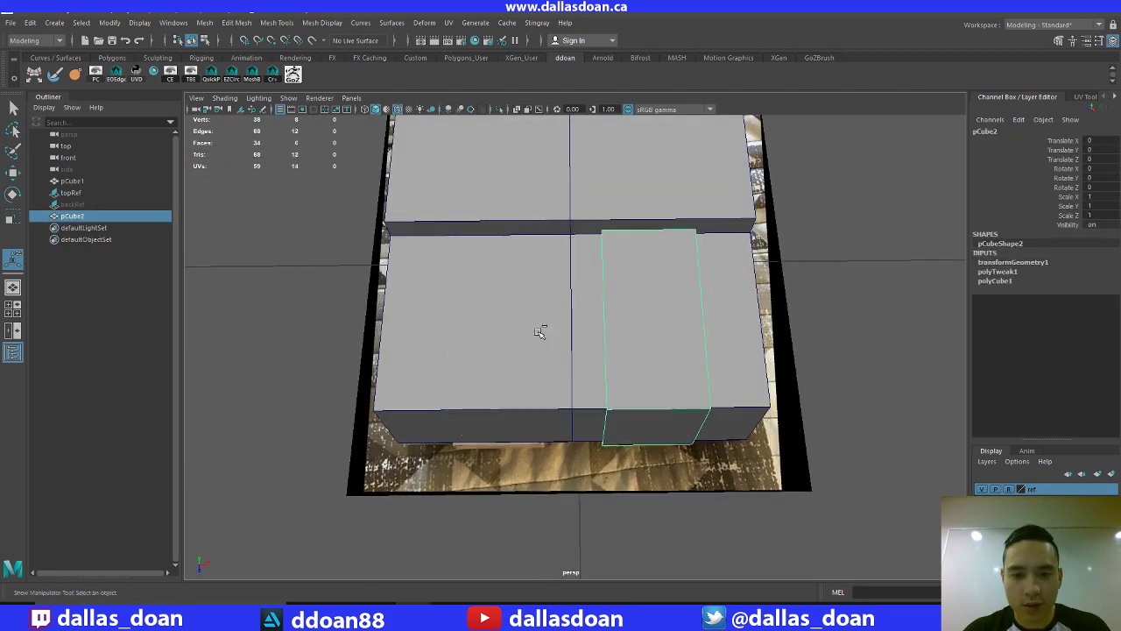
{"action": "left_click_drag", "start_coordinate": [538, 327], "coordinate": [641, 244], "text": "alt"}
{"action": "key", "text": "w"}
{"action": "left_click", "coordinate": [796, 267]}
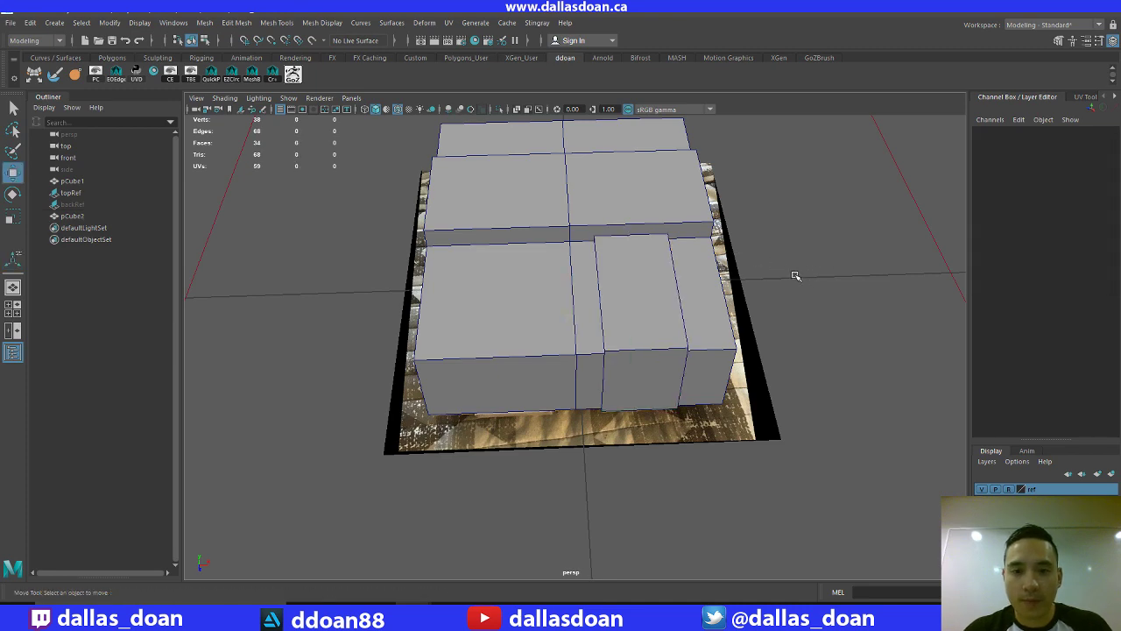
Select both console blocks and switch the ref layer from reference to normal so its image planes are selectable
{"action": "left_click_drag", "start_coordinate": [795, 274], "coordinate": [754, 319], "text": "alt"}
{"action": "scroll", "coordinate": [754, 319], "scroll_direction": "down", "scroll_amount": 3}
{"action": "left_click", "coordinate": [623, 261]}
{"action": "left_click", "coordinate": [630, 341], "text": "shift"}
{"action": "scroll", "coordinate": [640, 350], "scroll_direction": "up", "scroll_amount": 3}
{"action": "left_click_drag", "start_coordinate": [640, 349], "coordinate": [646, 303], "text": "alt"}
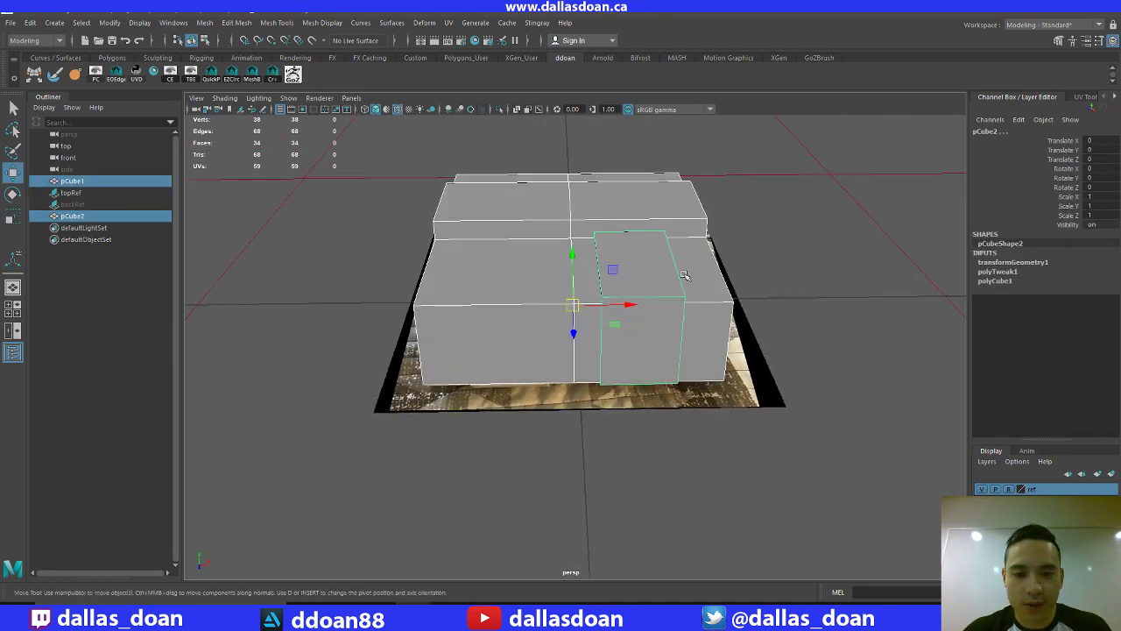
{"action": "left_click", "coordinate": [1008, 490]}
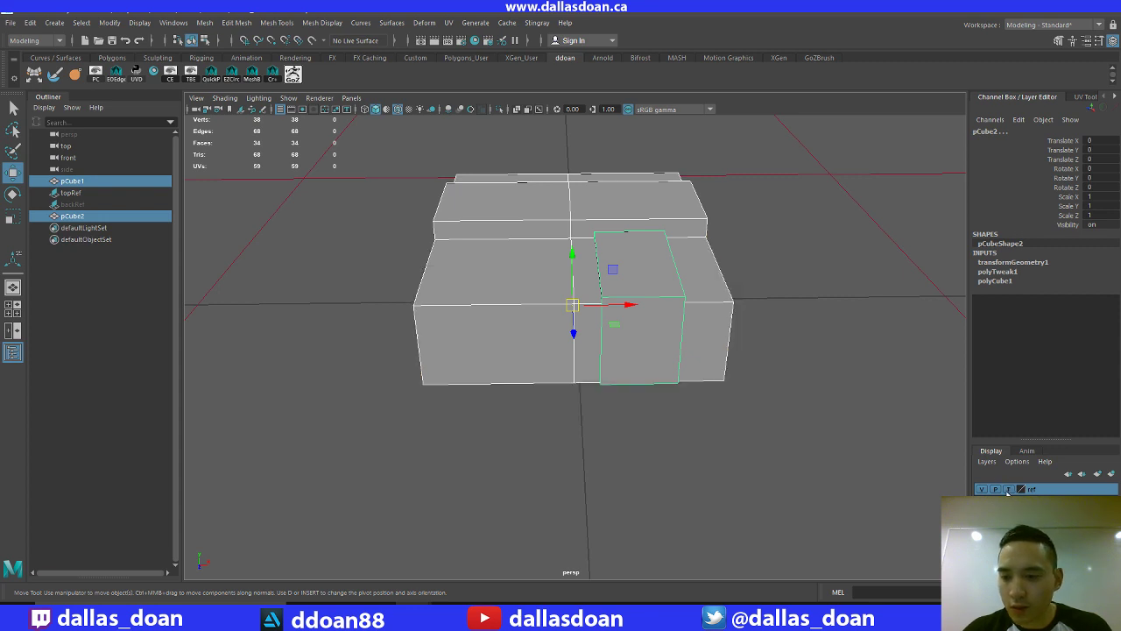
{"action": "left_click", "coordinate": [1009, 490]}
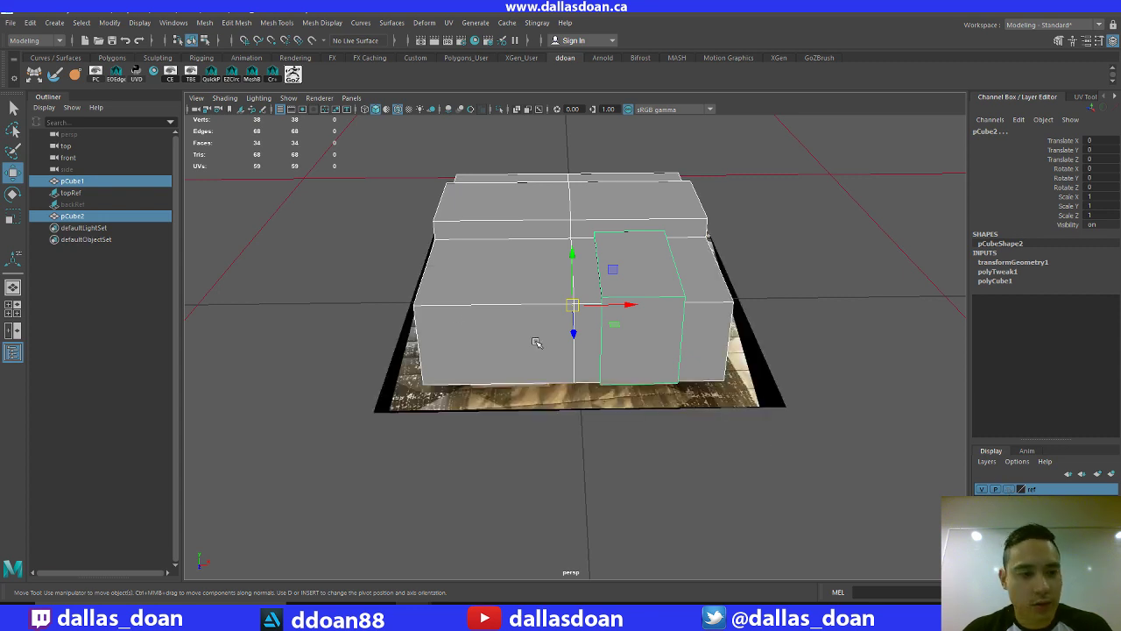
Unhide the backRef image plane and group it with topRef and both console blocks
{"action": "left_click", "coordinate": [72, 204]}
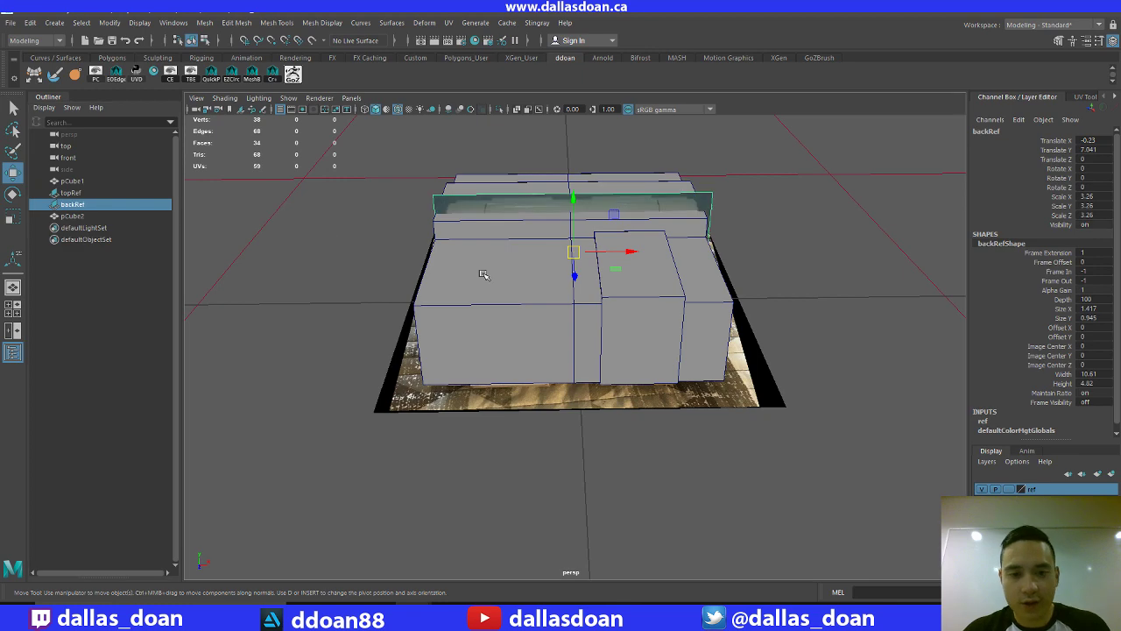
{"action": "left_click_drag", "start_coordinate": [310, 143], "coordinate": [752, 451]}
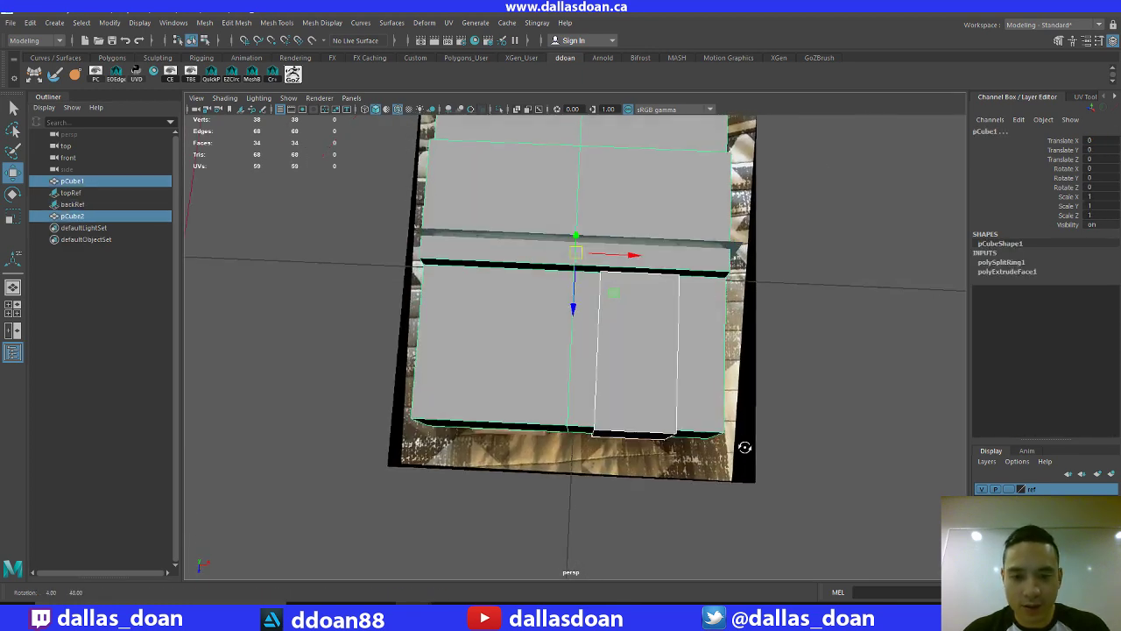
{"action": "key", "text": "space"}
{"action": "key", "text": "space"}
{"action": "scroll", "coordinate": [458, 237], "scroll_direction": "down", "scroll_amount": 6}
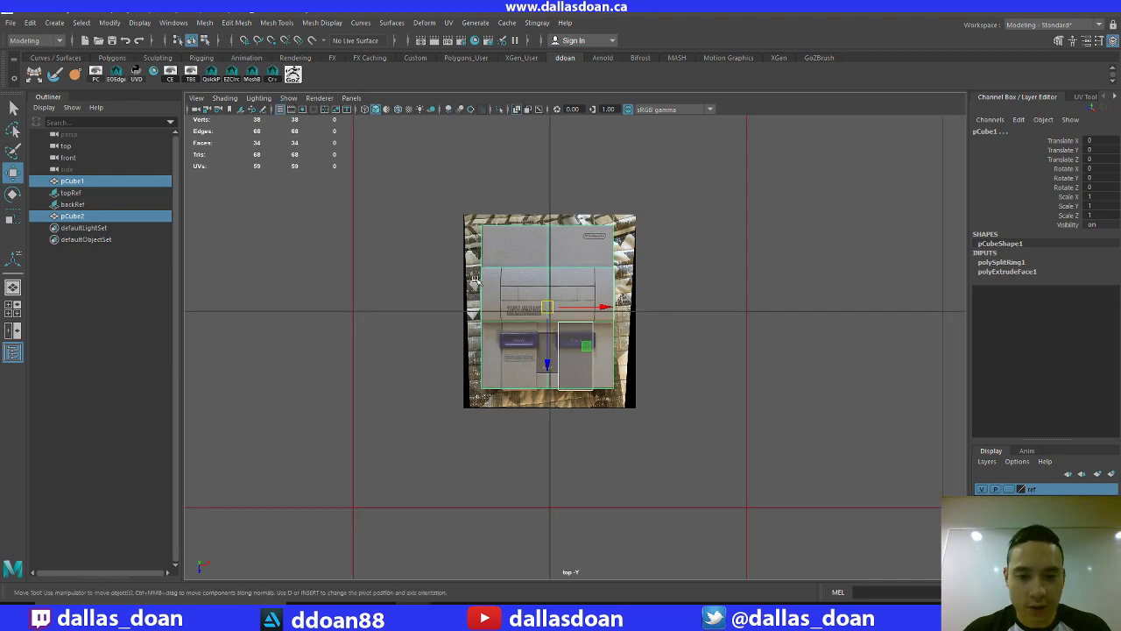
{"action": "scroll", "coordinate": [531, 197], "scroll_direction": "up", "scroll_amount": 5}
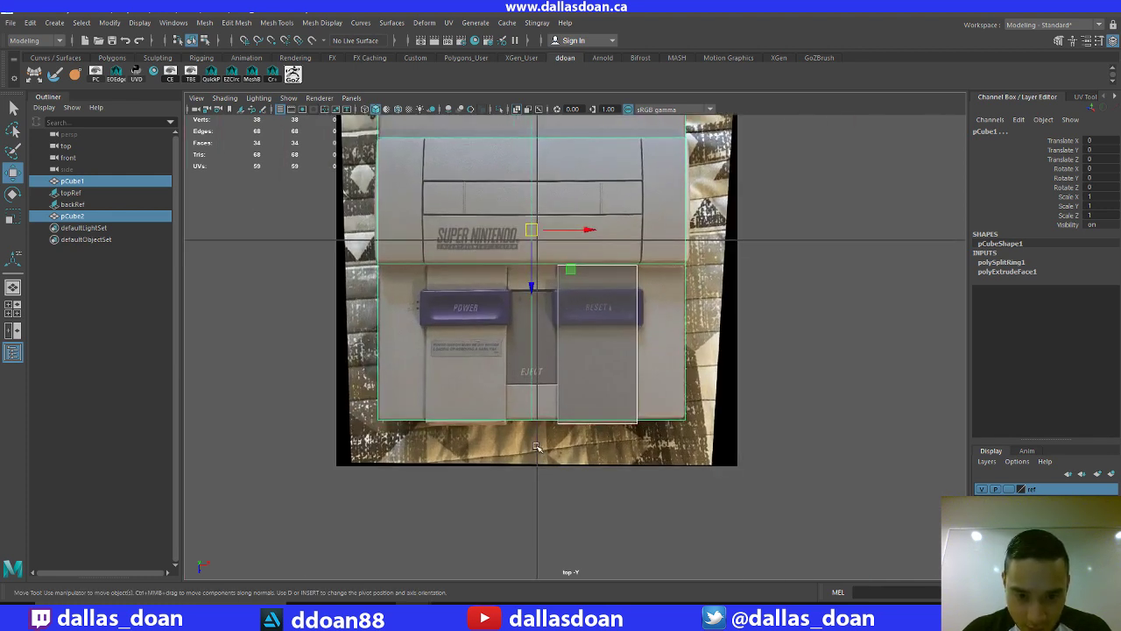
{"action": "middle_click_drag", "start_coordinate": [569, 297], "coordinate": [578, 318], "text": "alt"}
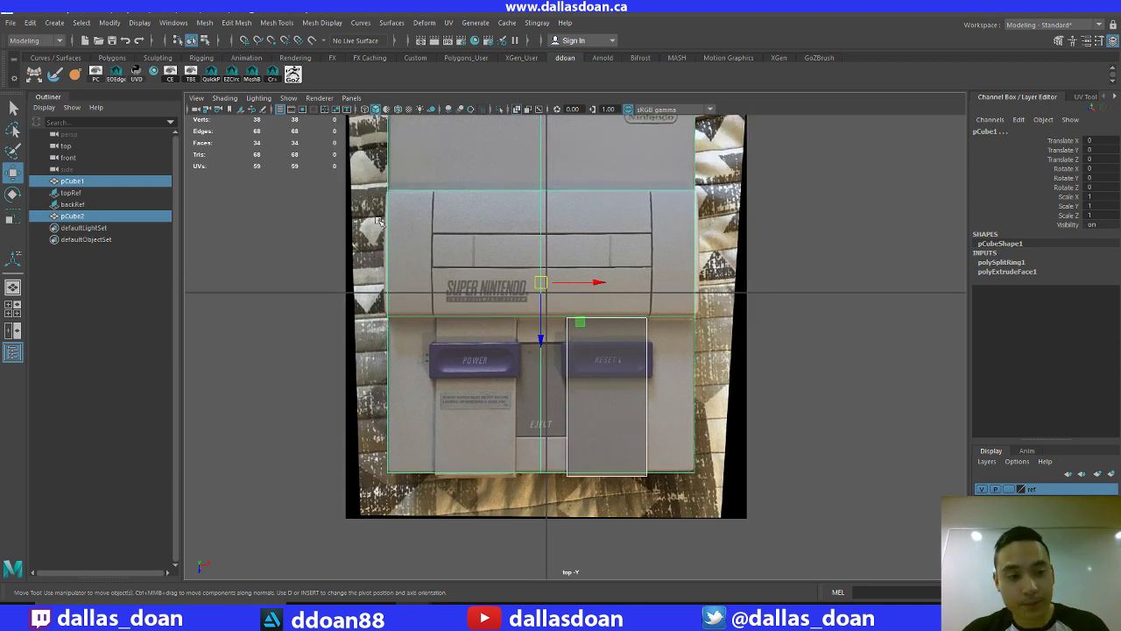
{"action": "left_click", "coordinate": [70, 193], "text": "shift"}
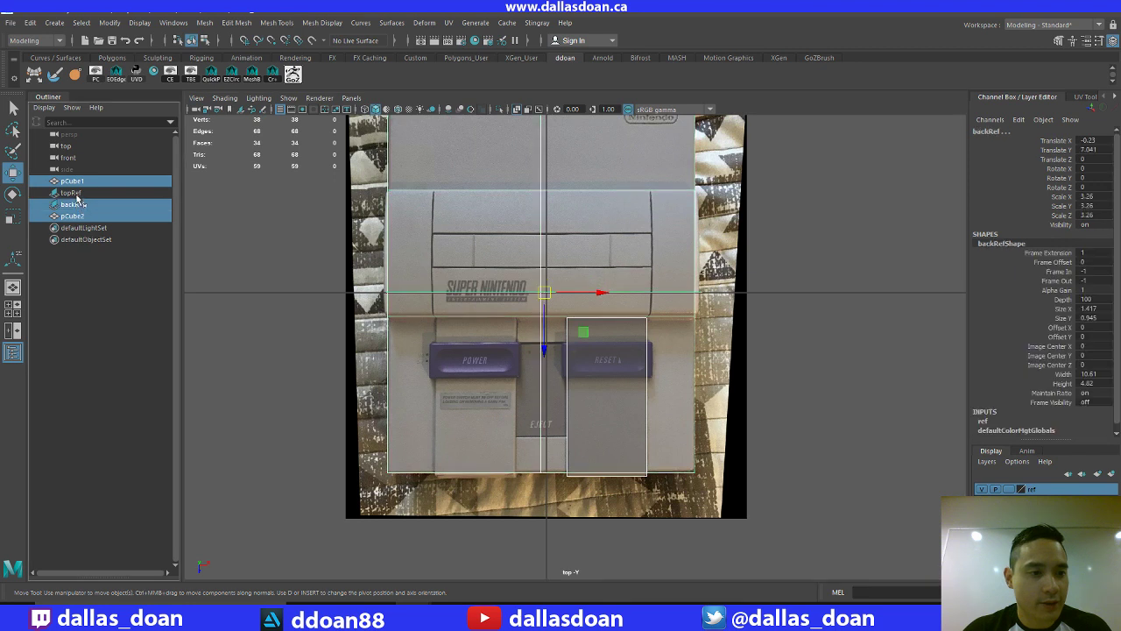
{"action": "middle_click_drag", "start_coordinate": [359, 237], "coordinate": [338, 258], "text": "alt"}
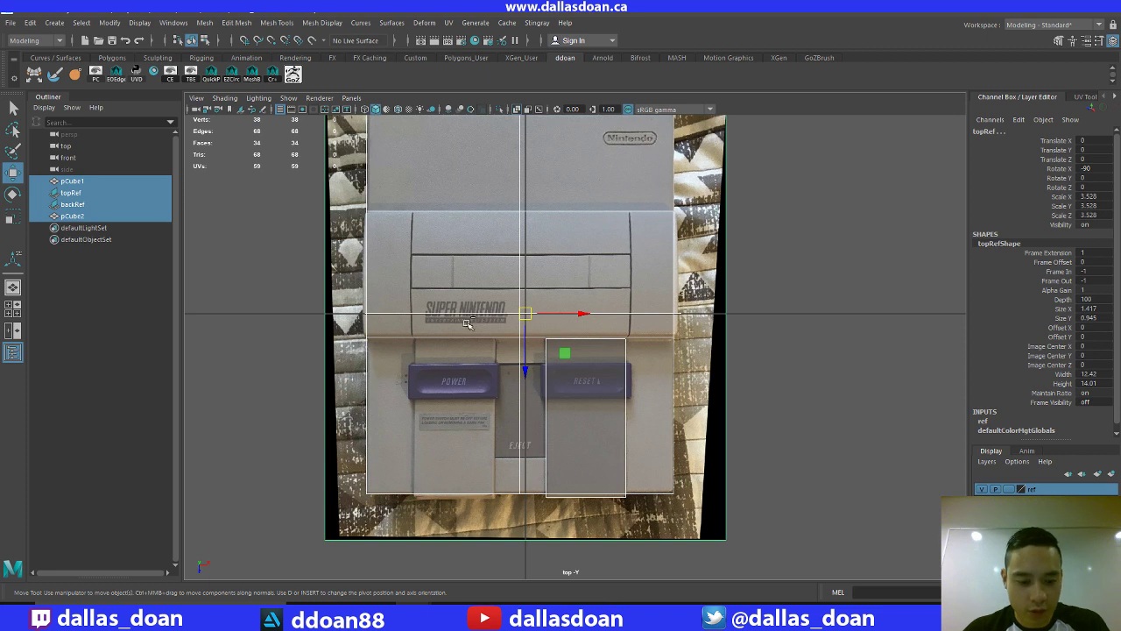
{"action": "key", "text": "ctrl+g"}
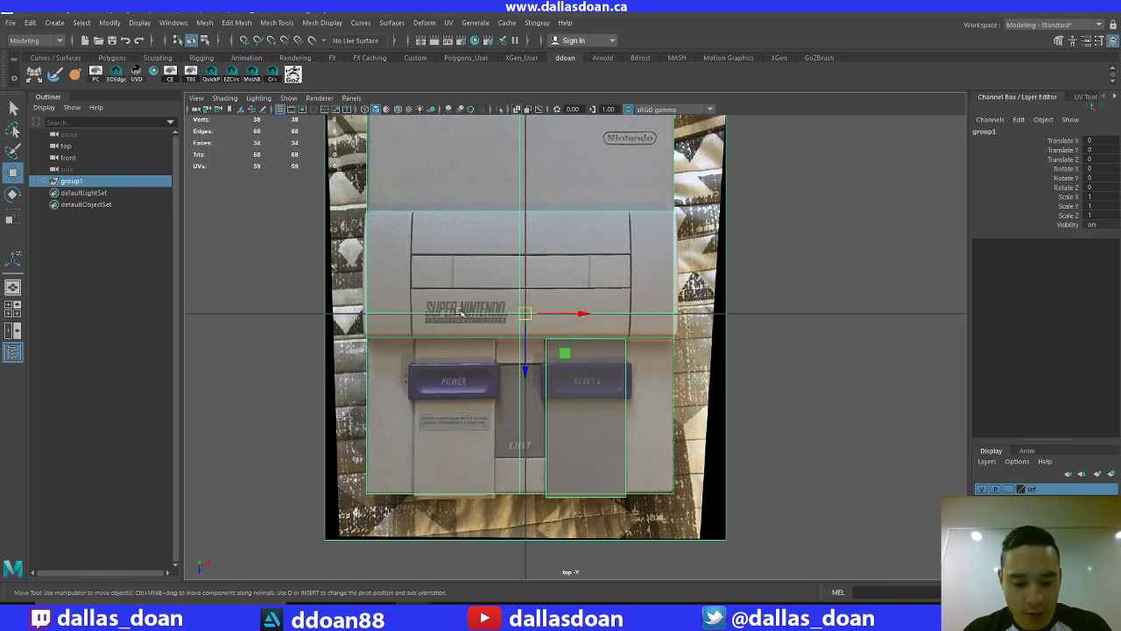
Move the group's pivot along X and snap it to the console body's centre edge loop
{"action": "key", "text": "d"}
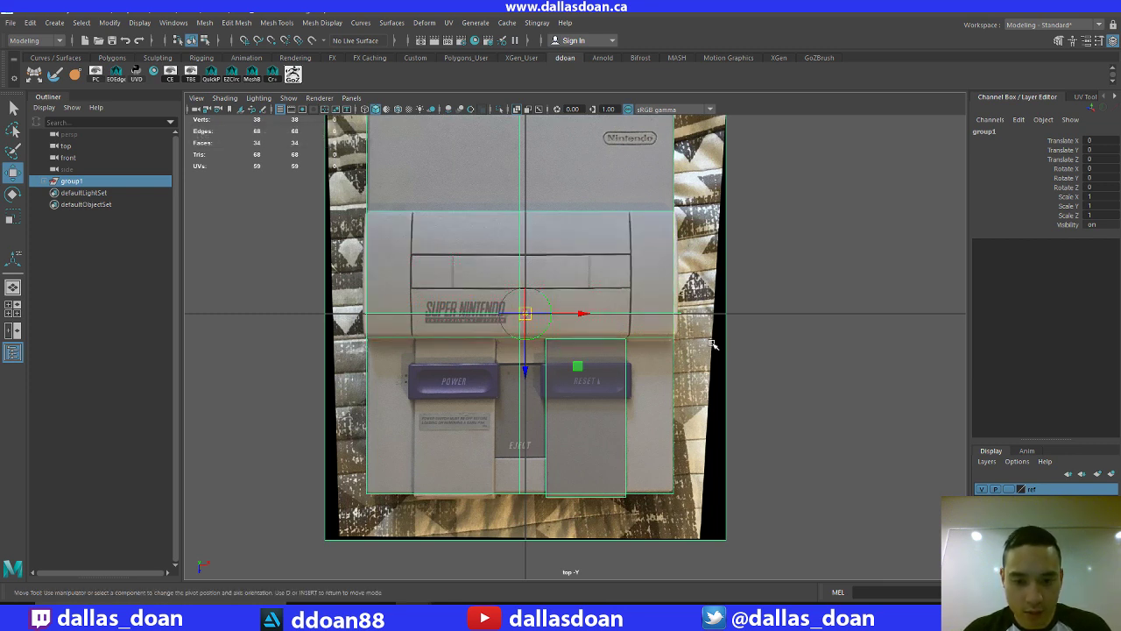
{"action": "key", "text": "v"}
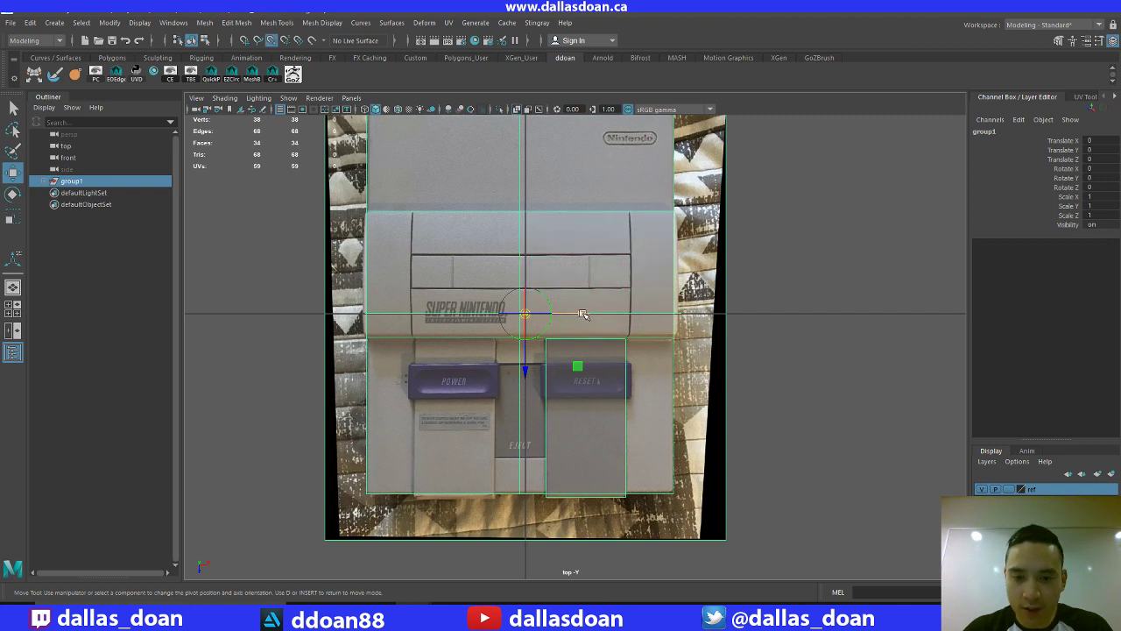
{"action": "left_click_drag", "start_coordinate": [584, 313], "coordinate": [513, 210]}
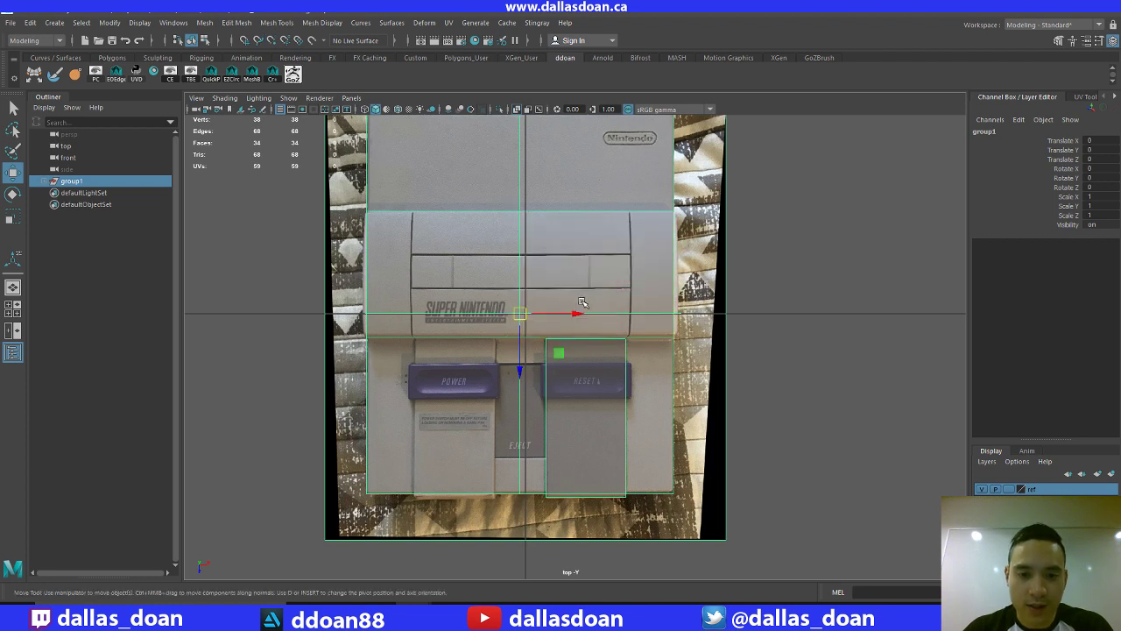
Snap the whole group along X onto the grid's centre line, at Translate X 0.602
{"action": "key", "text": "x"}
{"action": "left_click_drag", "start_coordinate": [561, 314], "coordinate": [563, 313]}
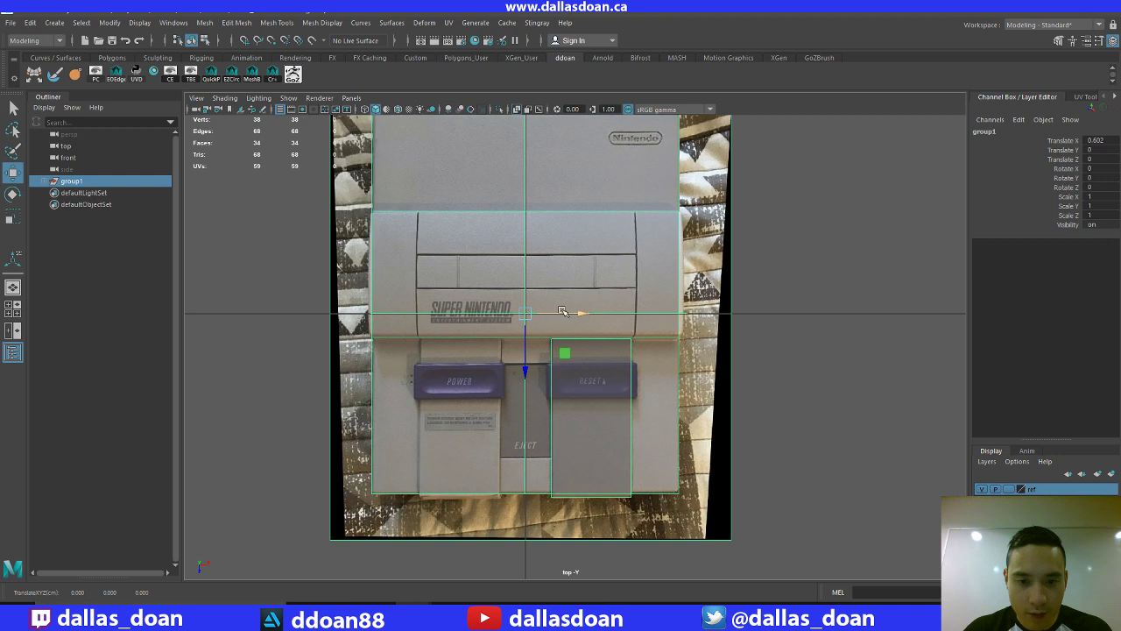
{"action": "left_click_drag", "start_coordinate": [562, 311], "coordinate": [522, 315]}
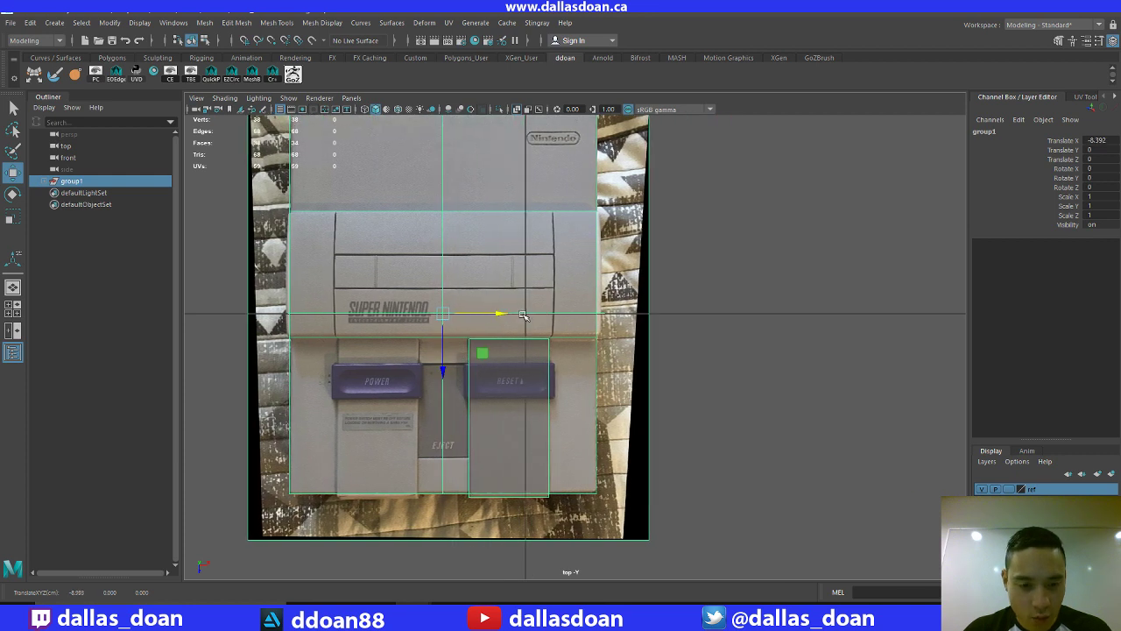
{"action": "key", "text": "ctrl+z"}
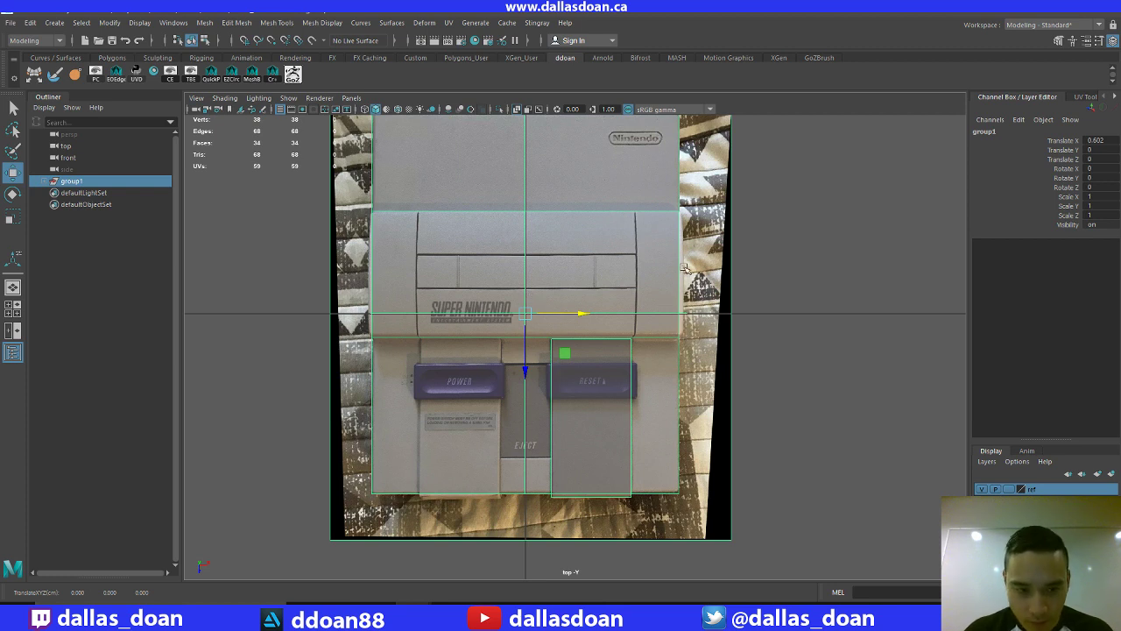
Unparent both console blocks and both image planes from the group, and delete the emptied group
{"action": "left_click", "coordinate": [49, 182]}
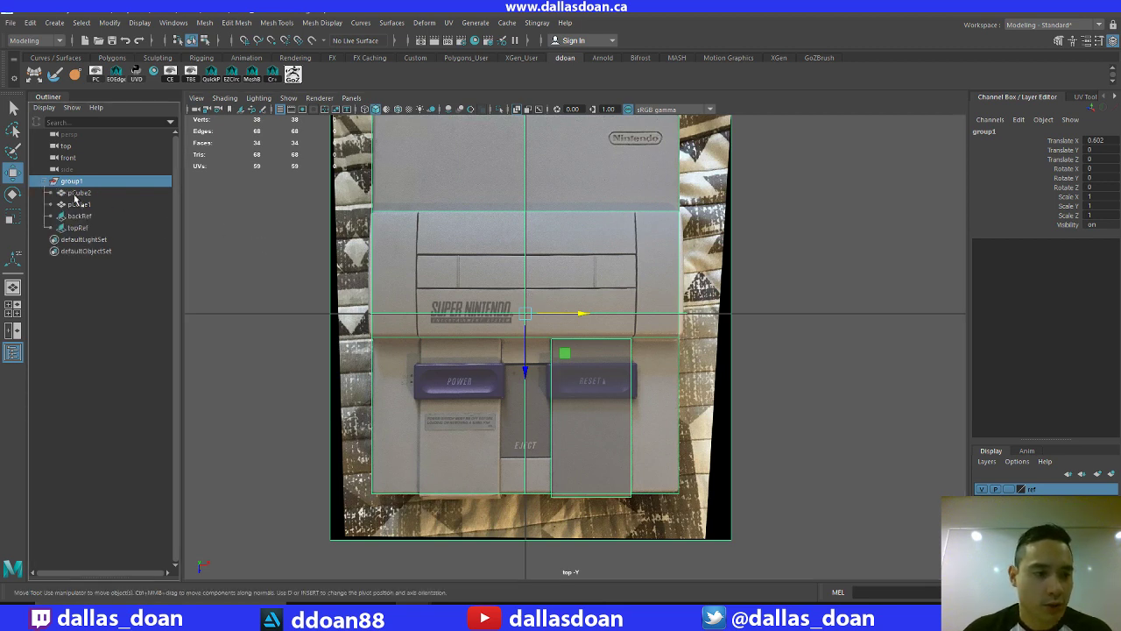
{"action": "left_click", "coordinate": [83, 204]}
{"action": "left_click", "coordinate": [79, 193]}
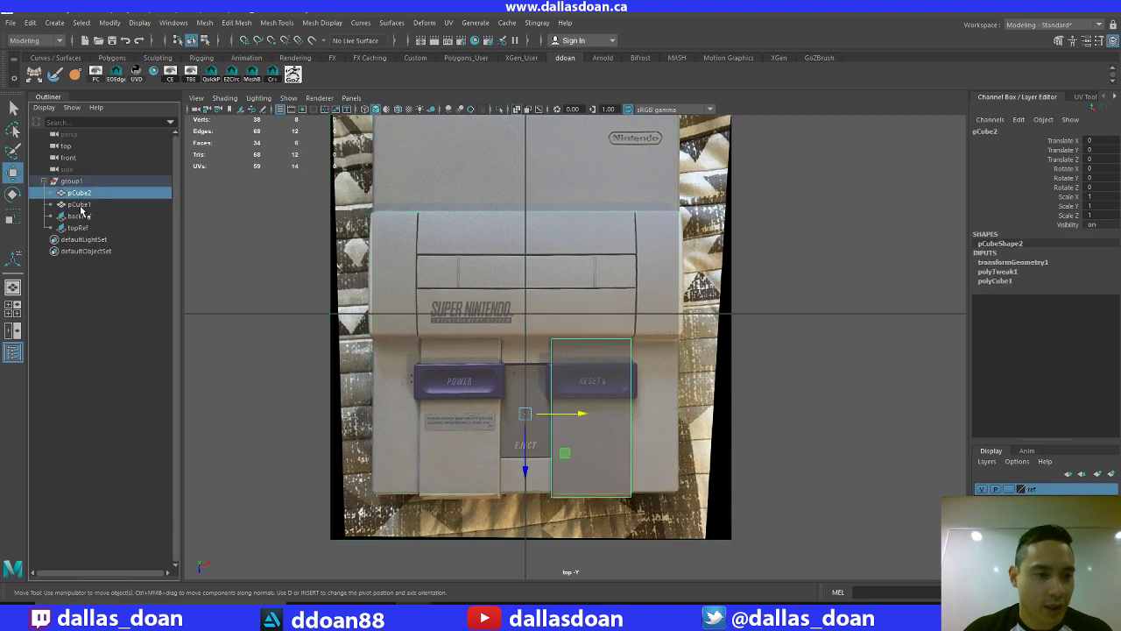
{"action": "left_click", "coordinate": [78, 204]}
{"action": "left_click", "coordinate": [79, 193]}
{"action": "left_click", "coordinate": [113, 181]}
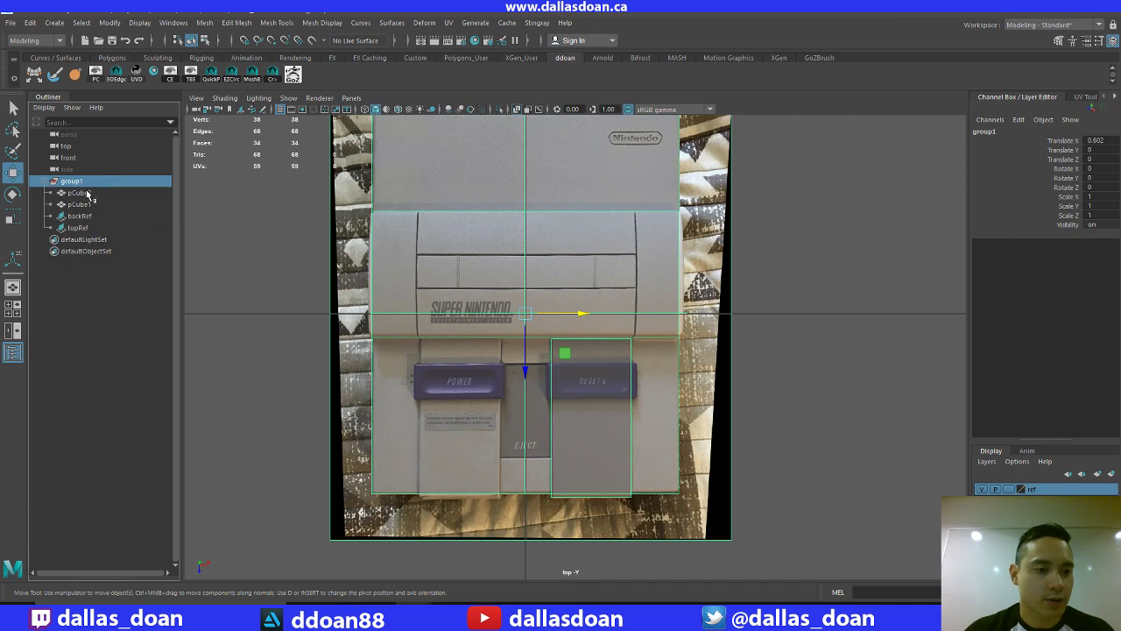
{"action": "left_click_drag", "start_coordinate": [85, 191], "coordinate": [86, 226]}
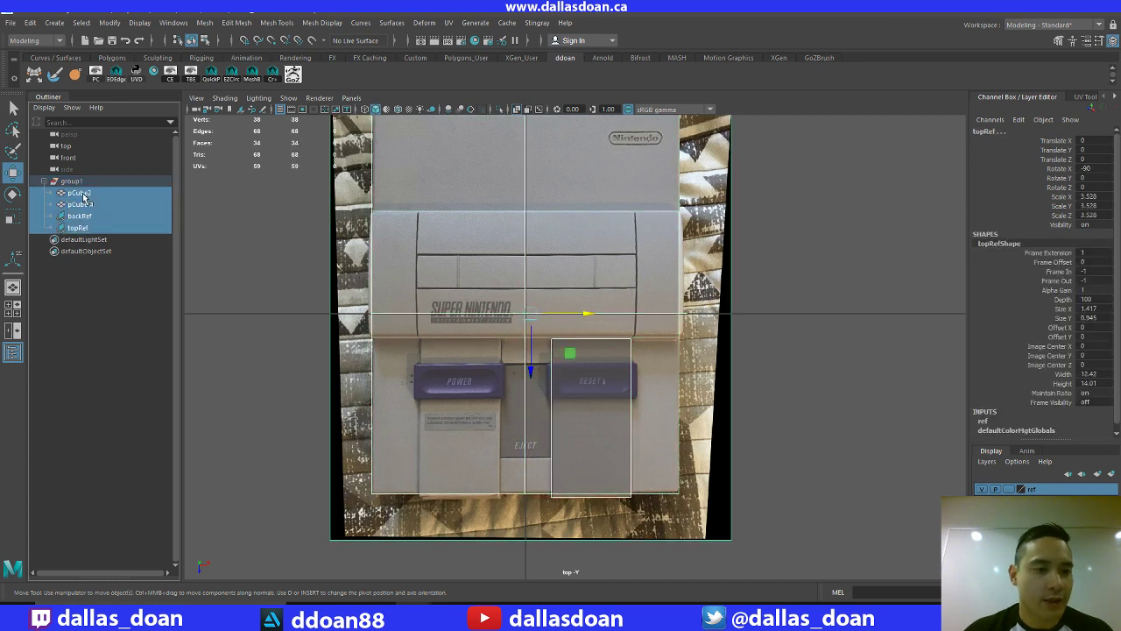
{"action": "left_click_drag", "start_coordinate": [98, 180], "coordinate": [98, 185]}
{"action": "left_click", "coordinate": [78, 239]}
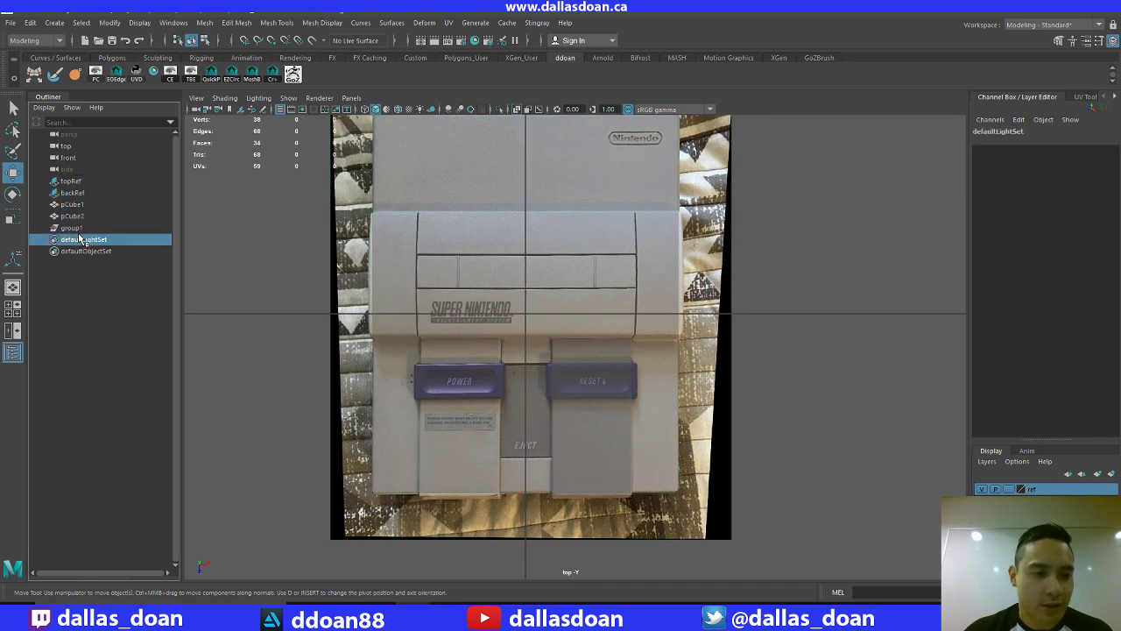
{"action": "left_click", "coordinate": [92, 228]}
{"action": "key", "text": "Delete"}
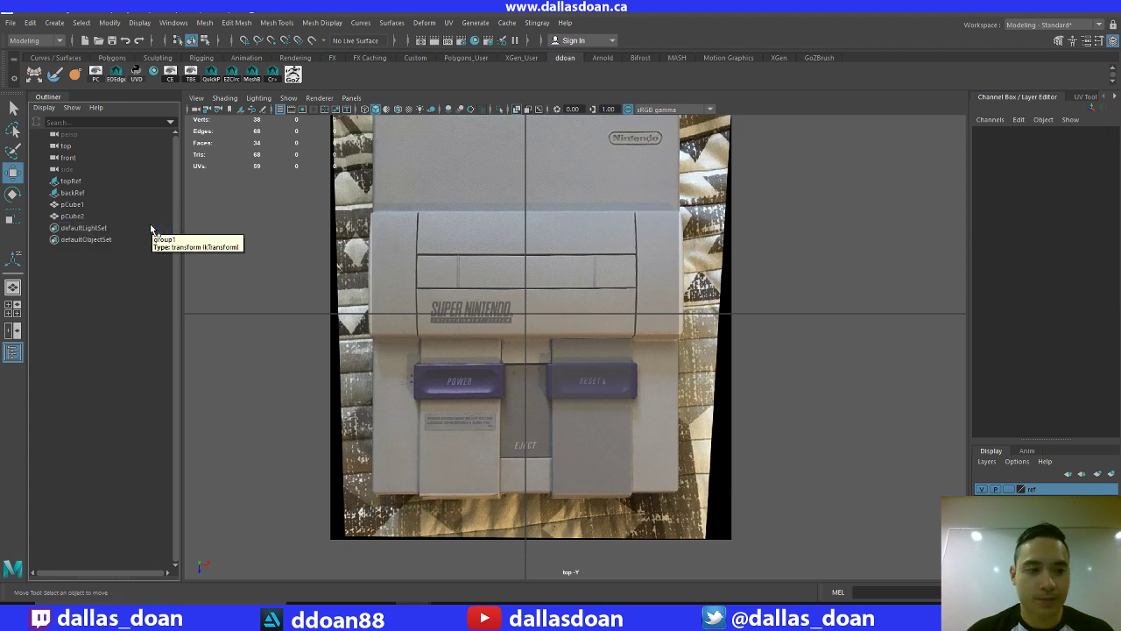
Group only the topRef and backRef image planes together
{"action": "left_click", "coordinate": [73, 204]}
{"action": "left_click", "coordinate": [87, 216]}
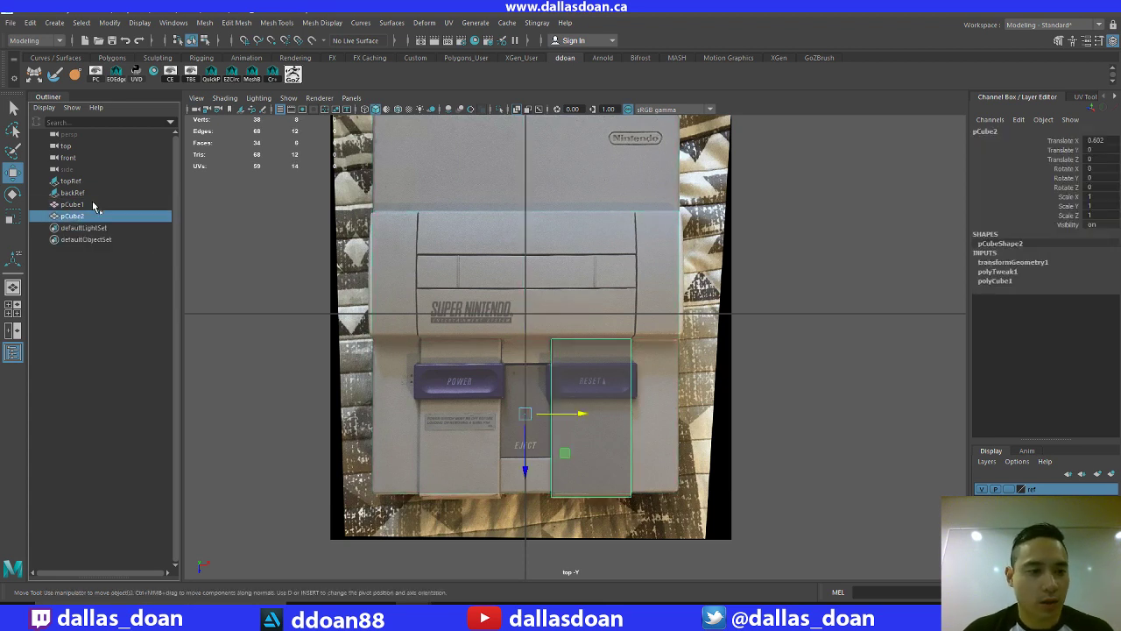
{"action": "left_click", "coordinate": [91, 181]}
{"action": "left_click", "coordinate": [93, 193], "text": "shift"}
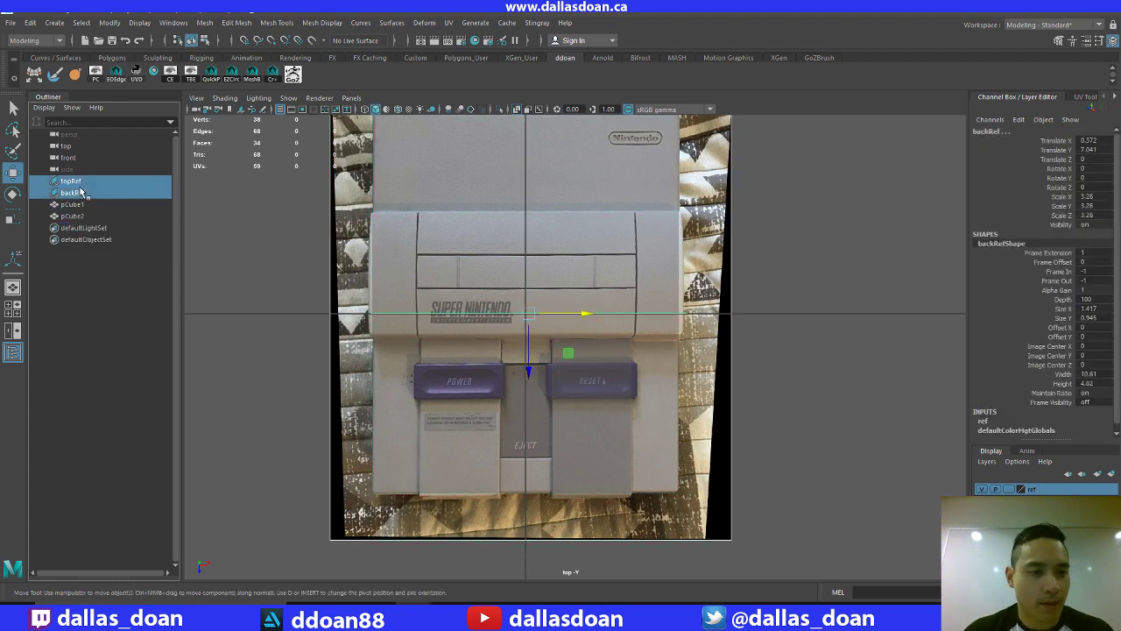
{"action": "left_click", "coordinate": [220, 242]}
{"action": "left_click", "coordinate": [90, 193]}
{"action": "left_click", "coordinate": [88, 183], "text": "shift"}
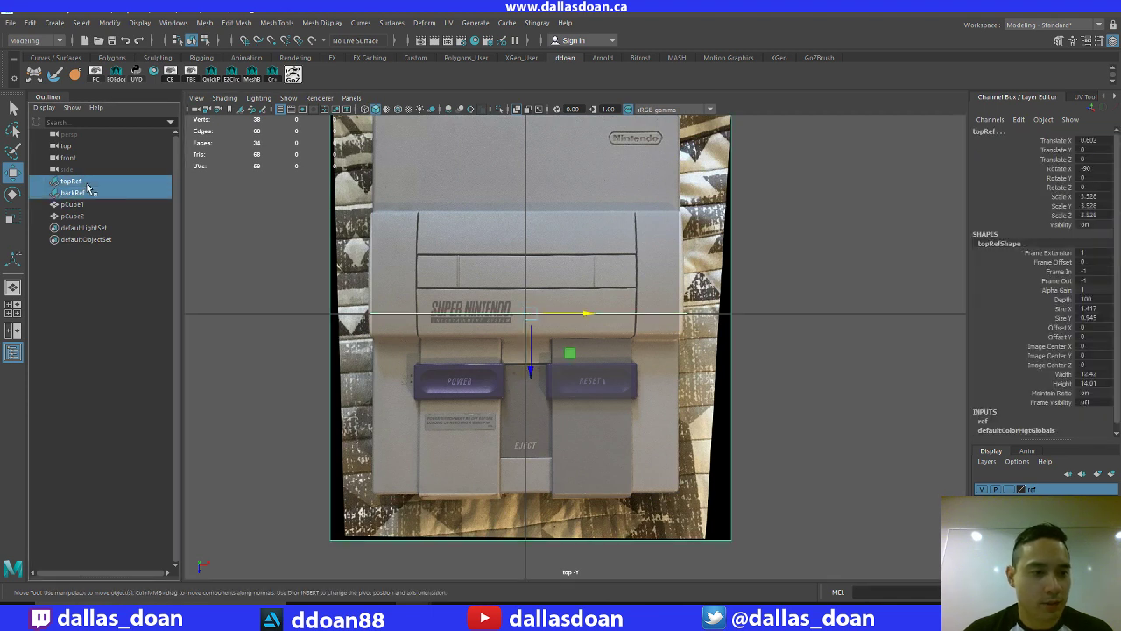
{"action": "key", "text": "ctrl+g"}
Rename the image plane group to refImagePlanes and check its contents in the Outliner
{"action": "double_click", "coordinate": [72, 204]}
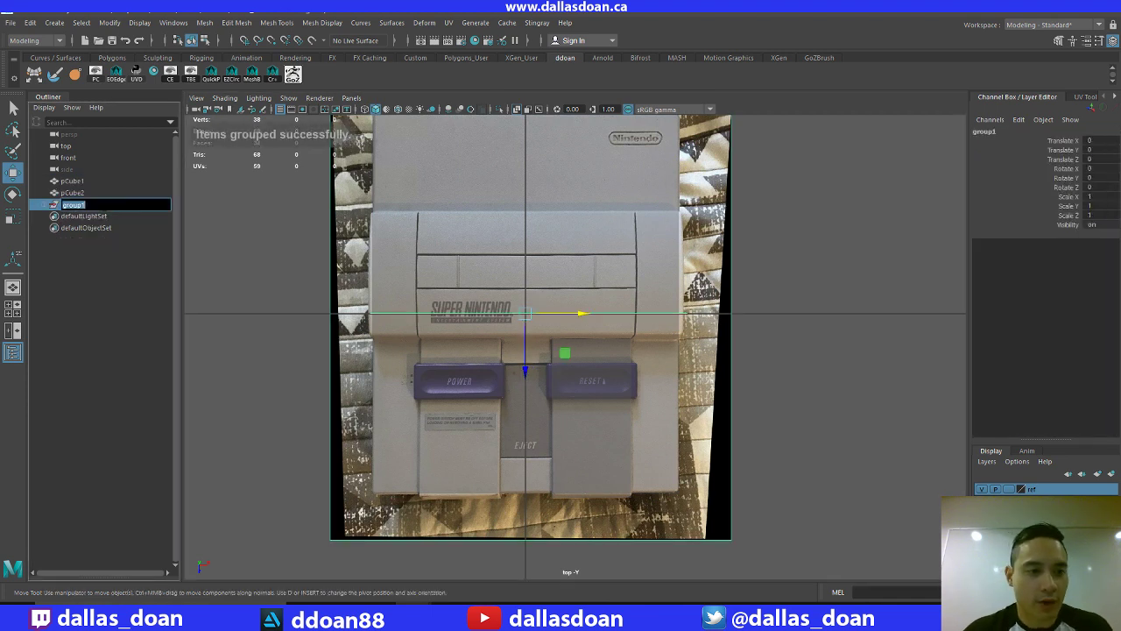
{"action": "type", "text": "refIma"}
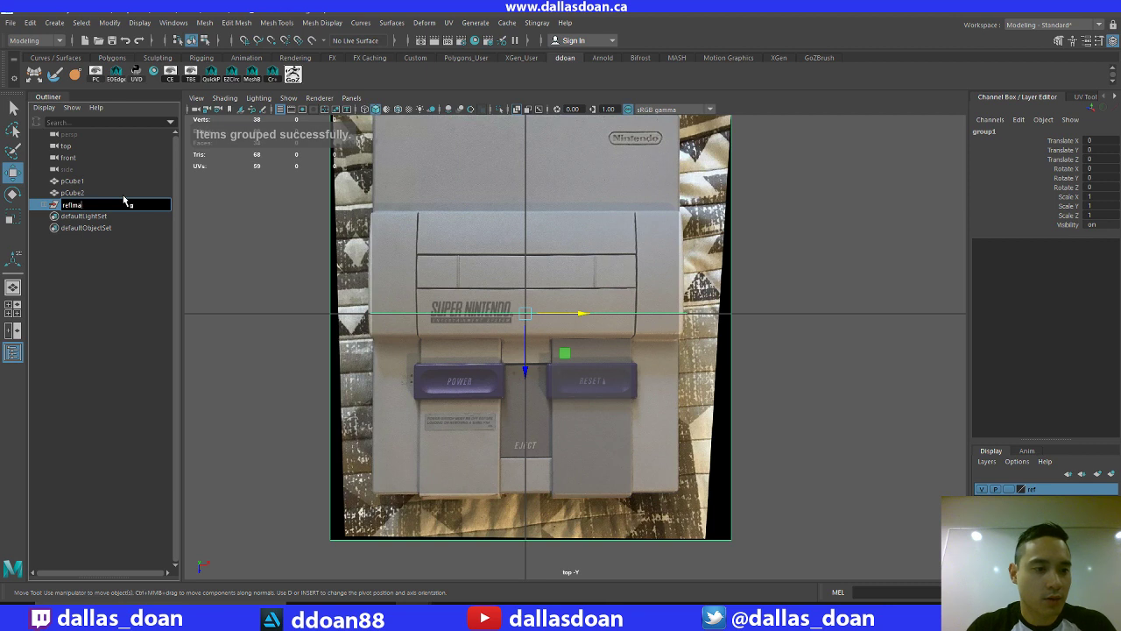
{"action": "type", "text": "gePlanes"}
{"action": "key", "text": "Return"}
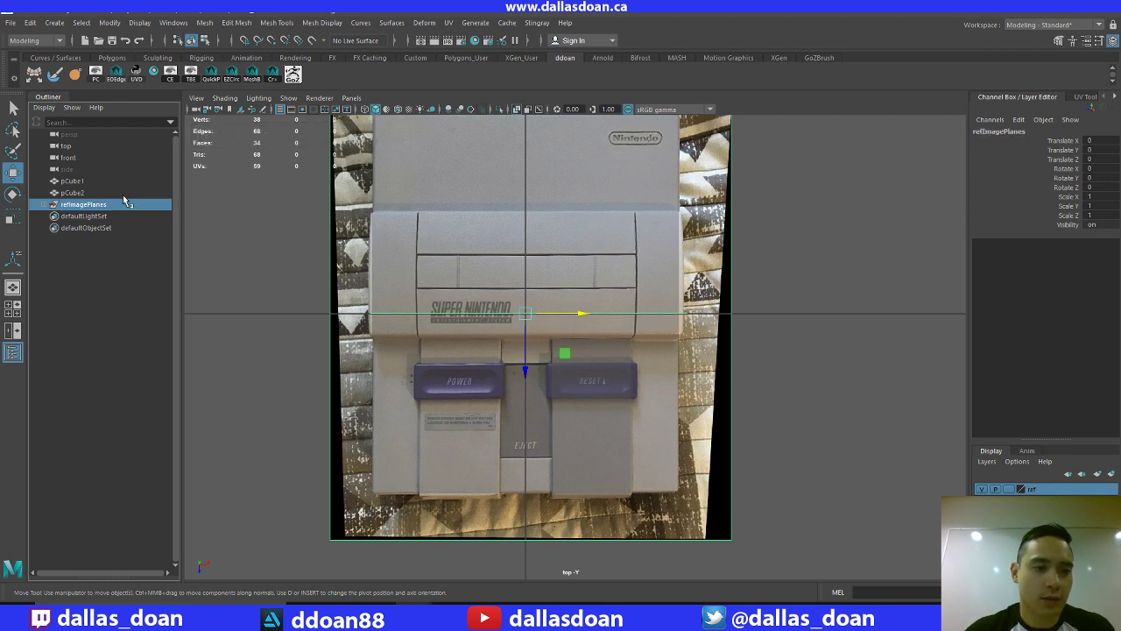
{"action": "left_click", "coordinate": [43, 205]}
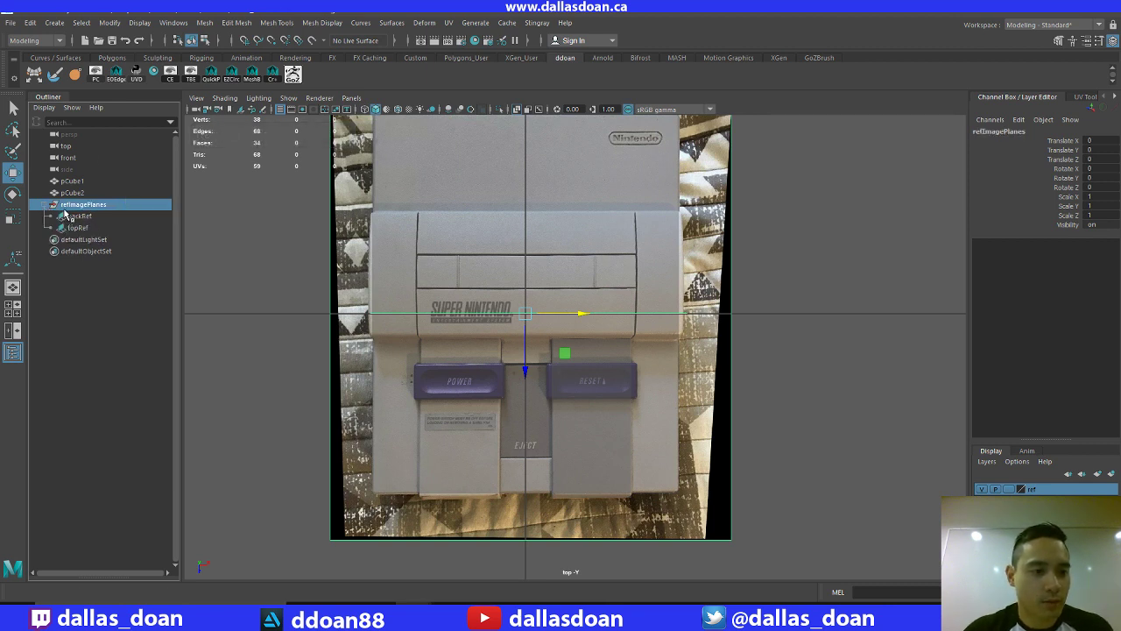
{"action": "left_click", "coordinate": [45, 206]}
Set the ref layer to reference and select both console blocks in the perspective view
{"action": "left_click", "coordinate": [72, 191]}
{"action": "left_click", "coordinate": [72, 180]}
{"action": "key", "text": "f"}
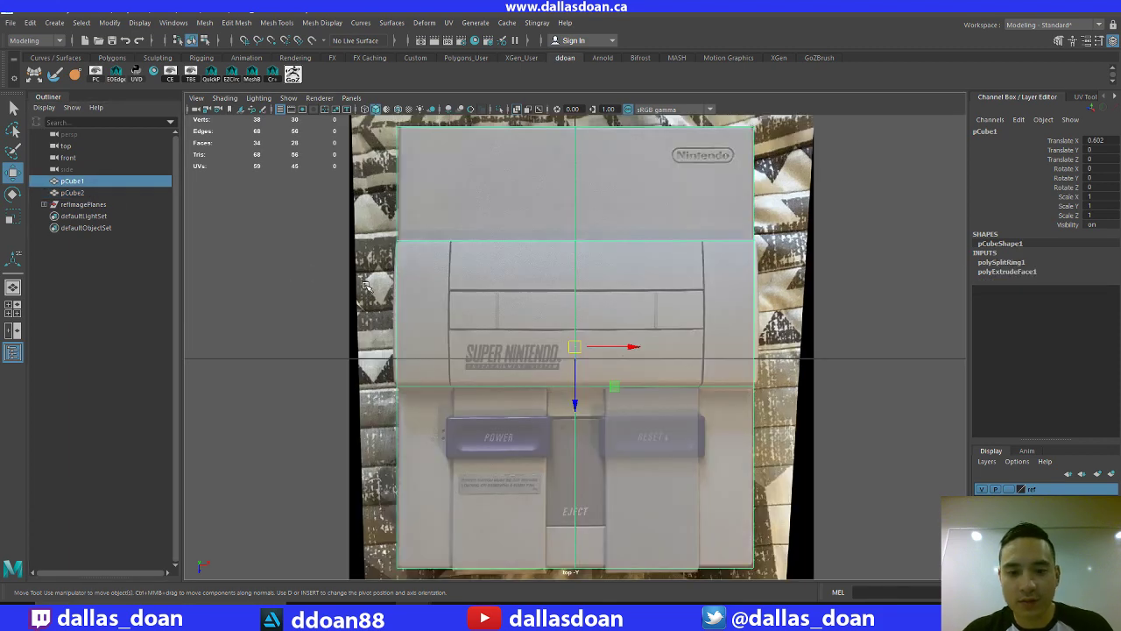
{"action": "middle_click_drag", "start_coordinate": [473, 300], "coordinate": [438, 268], "text": "alt"}
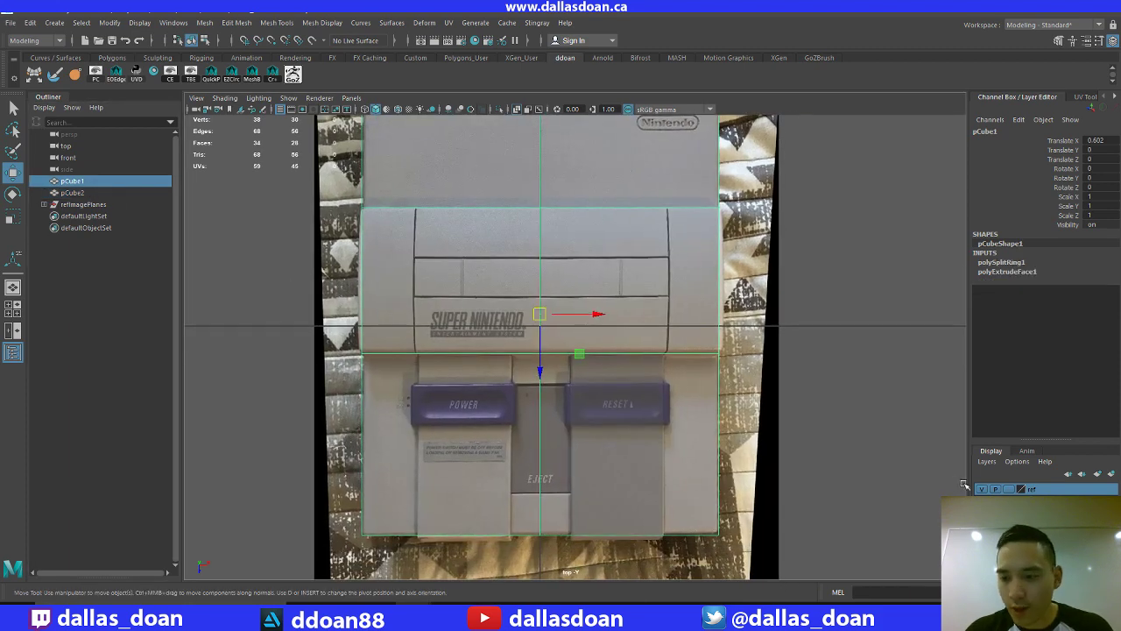
{"action": "left_click", "coordinate": [814, 402]}
{"action": "left_click_drag", "start_coordinate": [683, 438], "coordinate": [949, 455]}
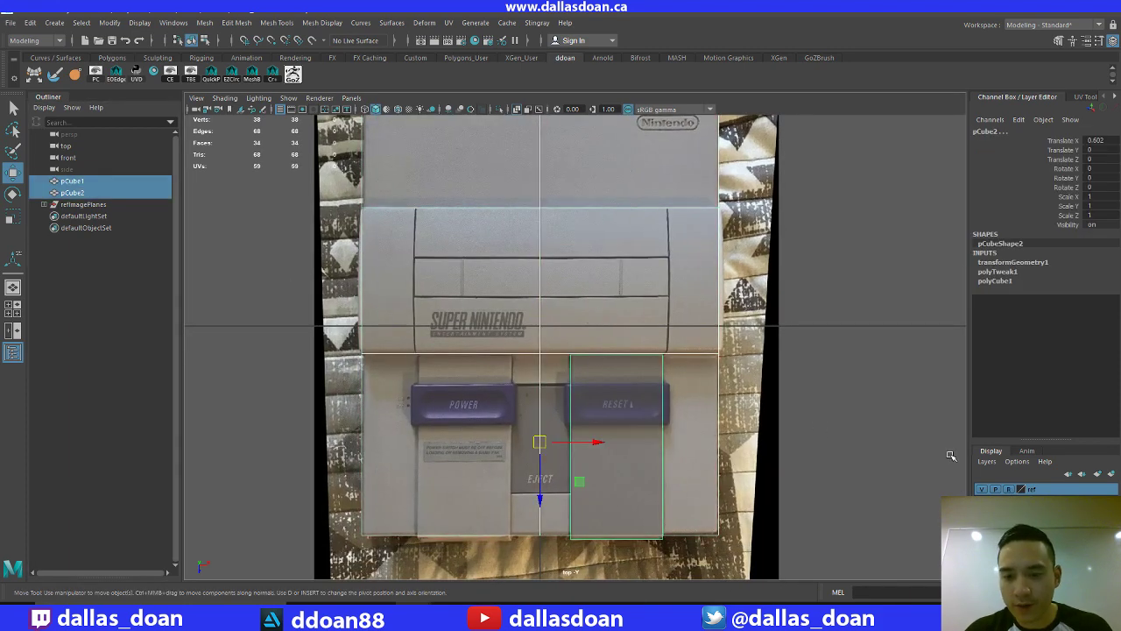
{"action": "key", "text": "space"}
{"action": "key", "text": "space"}
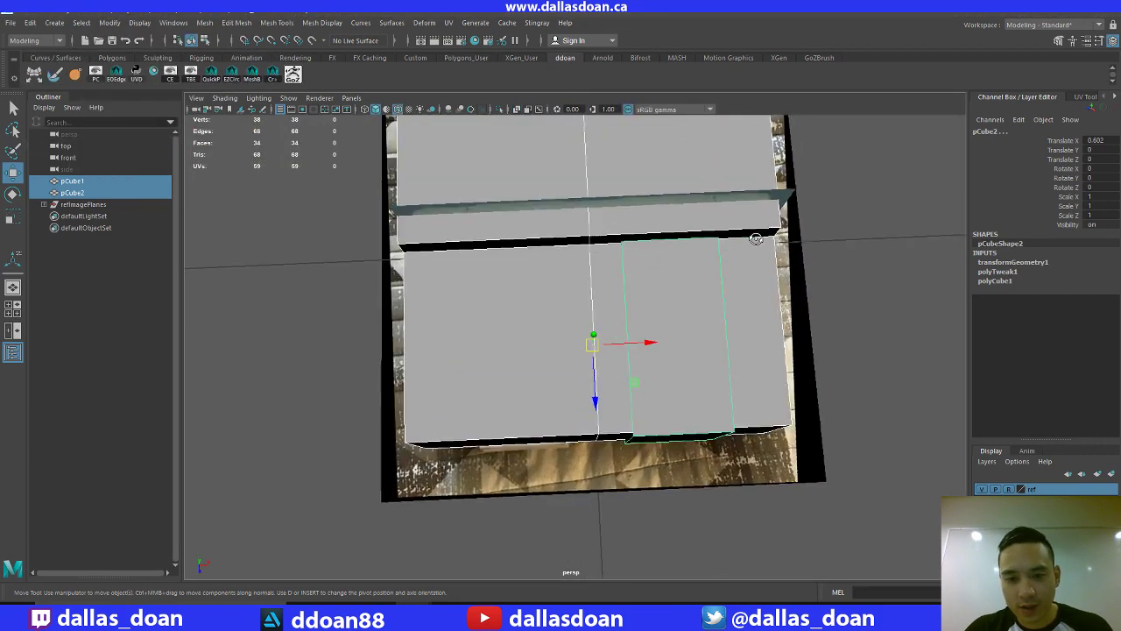
Select and hide the rear reference image plane, then set the ref layer back to reference
{"action": "left_click_drag", "start_coordinate": [666, 289], "coordinate": [926, 437], "text": "alt"}
{"action": "left_click", "coordinate": [742, 260]}
{"action": "left_click", "coordinate": [687, 282]}
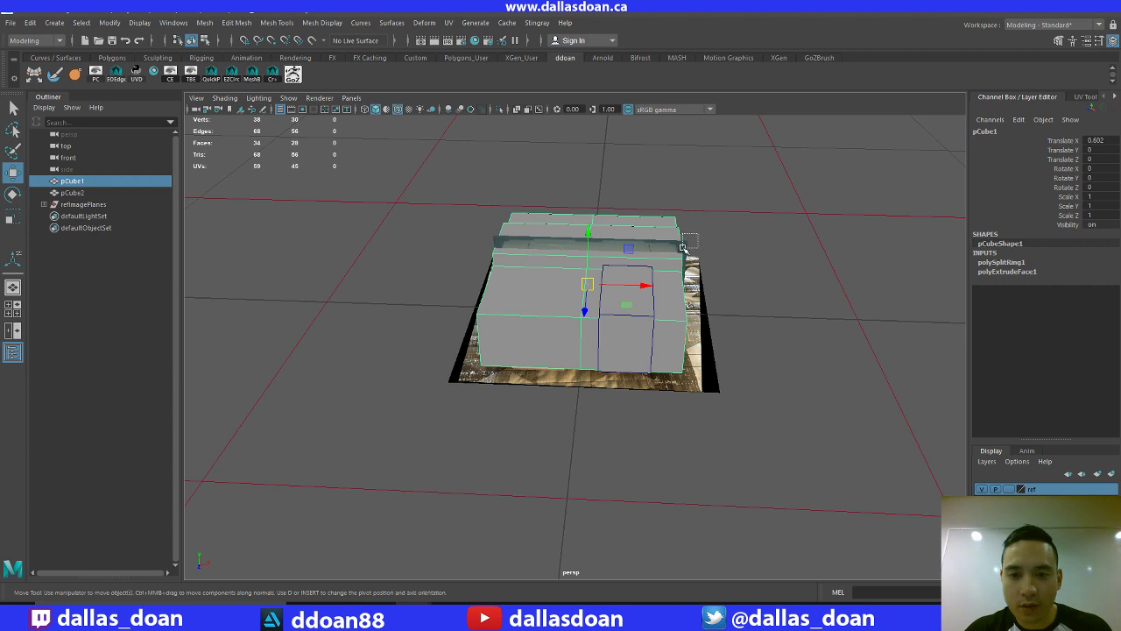
{"action": "left_click_drag", "start_coordinate": [683, 249], "coordinate": [682, 251]}
{"action": "left_click_drag", "start_coordinate": [692, 235], "coordinate": [738, 239], "text": "alt"}
{"action": "key", "text": "ctrl+h"}
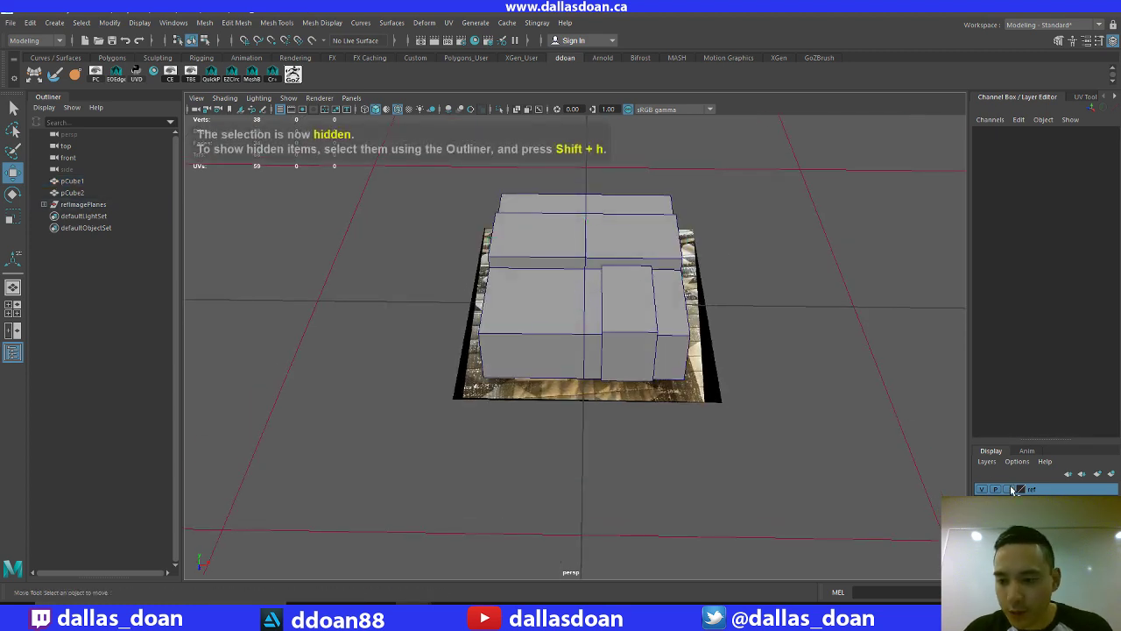
{"action": "left_click", "coordinate": [1009, 489]}
Mirror the controller-port column across the world X axis in the negative direction, combined with the original and without merging borders
{"action": "left_click", "coordinate": [643, 337]}
{"action": "scroll", "coordinate": [661, 350], "scroll_direction": "up", "scroll_amount": 3}
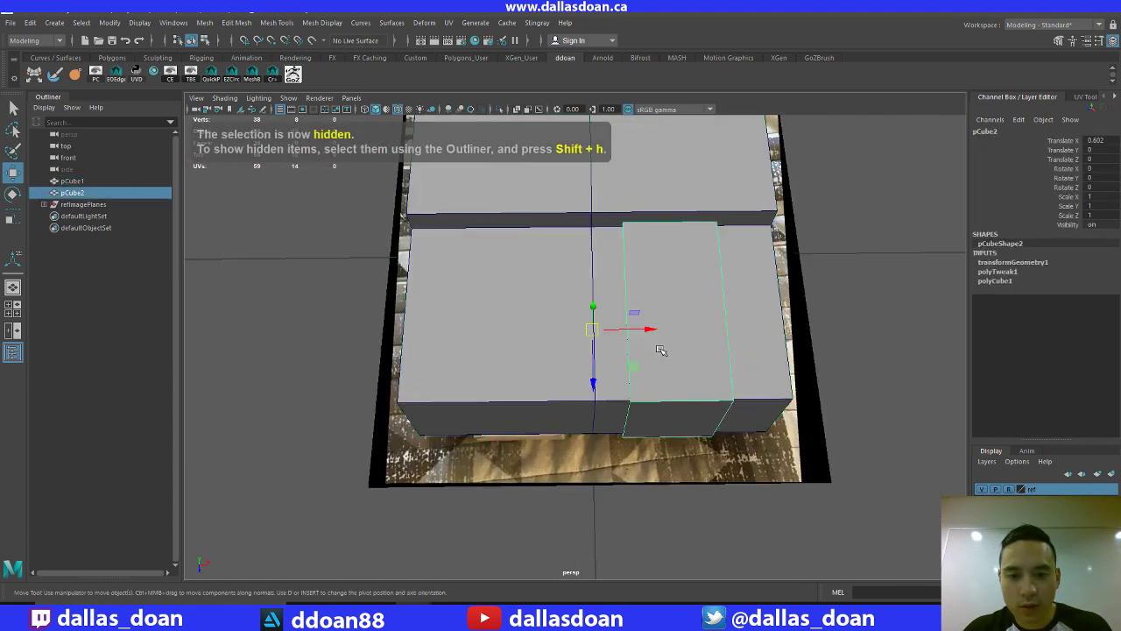
{"action": "left_click_drag", "start_coordinate": [660, 350], "coordinate": [665, 353], "text": "alt"}
{"action": "key", "text": "space"}
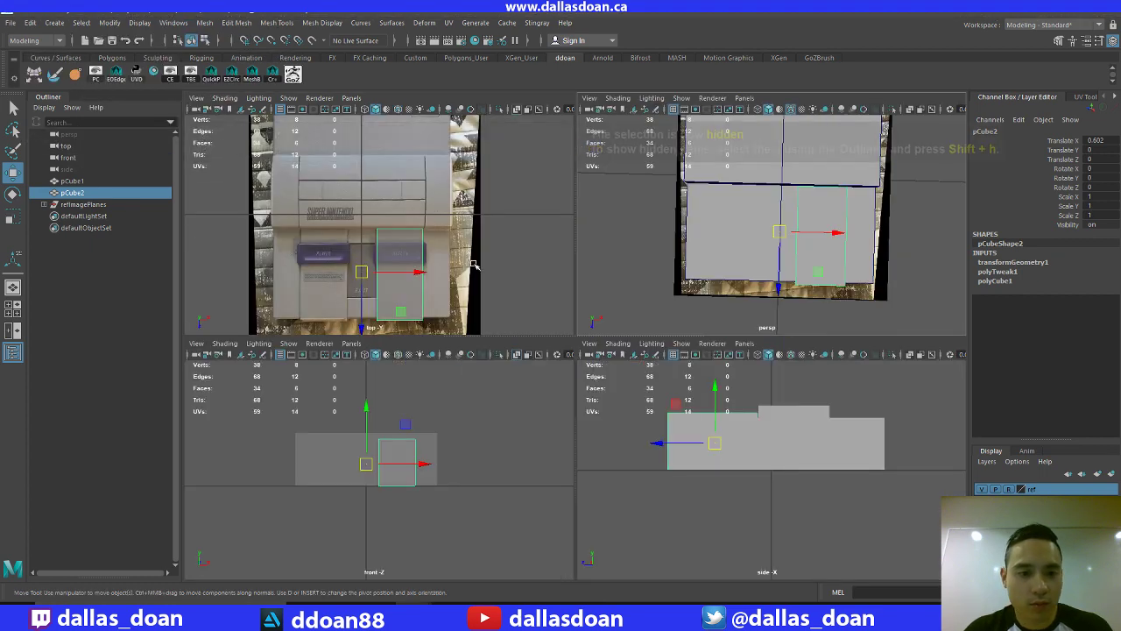
{"action": "key", "text": "space"}
{"action": "middle_click_drag", "start_coordinate": [483, 274], "coordinate": [485, 250], "text": "alt"}
{"action": "mouse_move", "coordinate": [644, 255]}
{"action": "right_mouse_down", "text": "shift"}
{"action": "mouse_move", "coordinate": [595, 277]}
{"action": "mouse_move", "coordinate": [650, 282]}
{"action": "mouse_move", "coordinate": [679, 400]}
{"action": "mouse_move", "coordinate": [711, 391]}
{"action": "mouse_move", "coordinate": [643, 265]}
{"action": "mouse_move", "coordinate": [662, 254]}
{"action": "right_mouse_up", "text": "shift"}
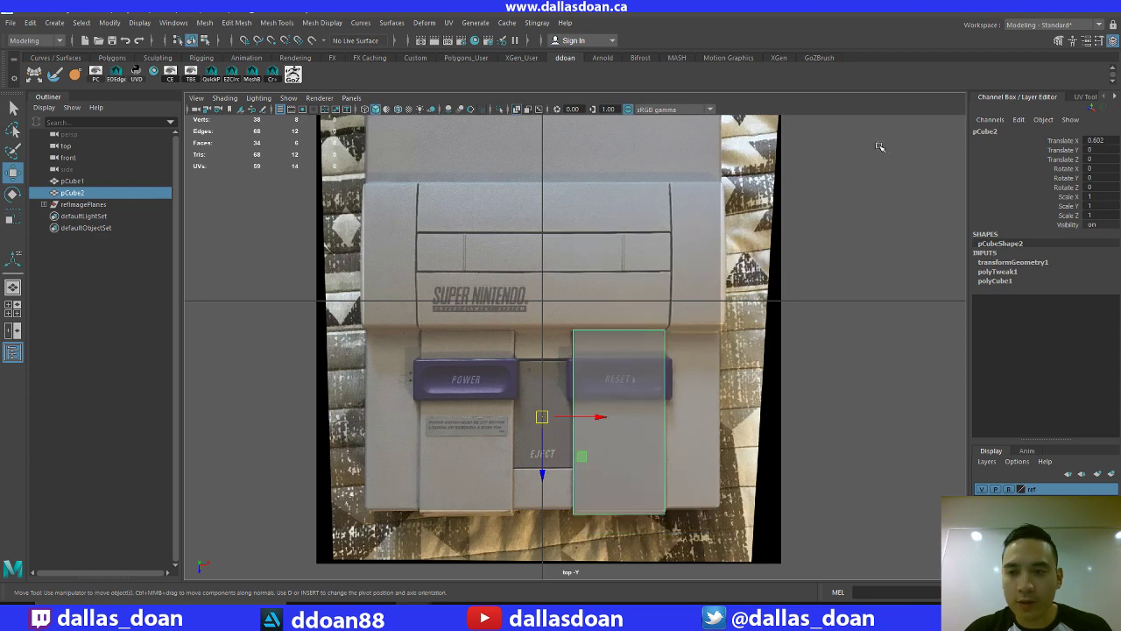
{"action": "left_click", "coordinate": [1058, 42]}
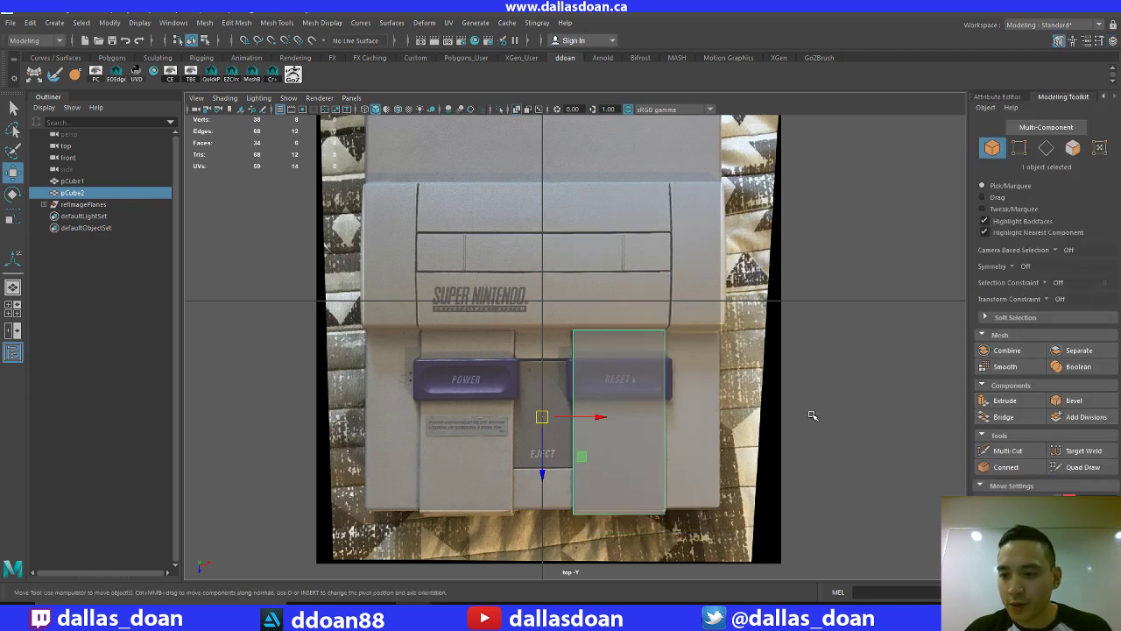
{"action": "middle_click_drag", "start_coordinate": [799, 391], "coordinate": [797, 364], "text": "alt"}
{"action": "middle_click_drag", "start_coordinate": [714, 322], "coordinate": [706, 338], "text": "alt"}
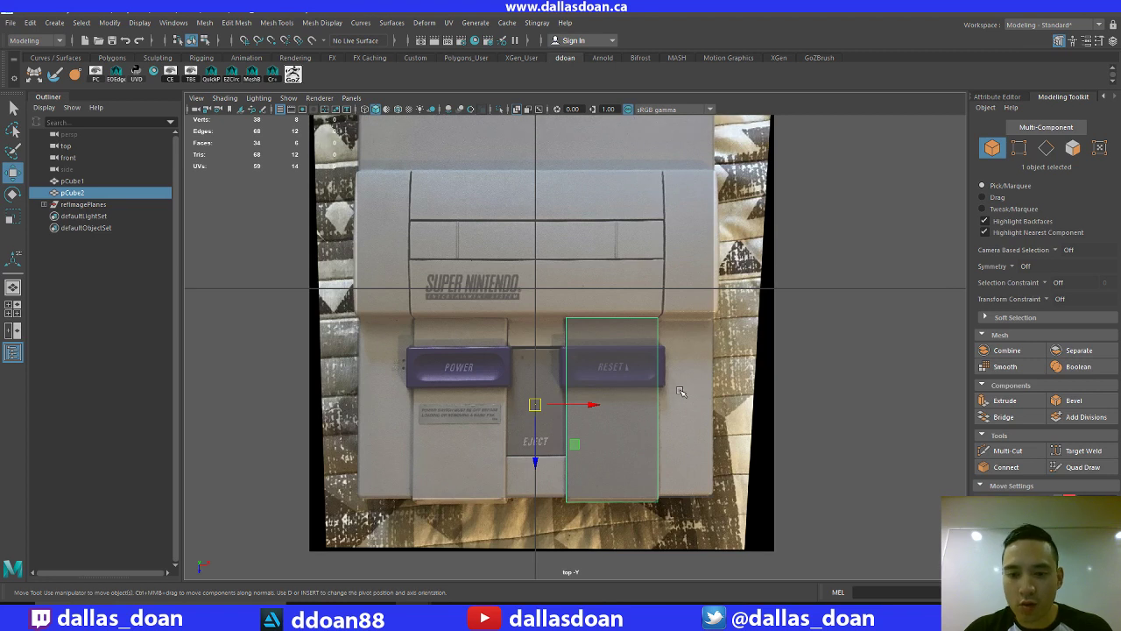
{"action": "right_click", "coordinate": [645, 321], "text": "shift"}
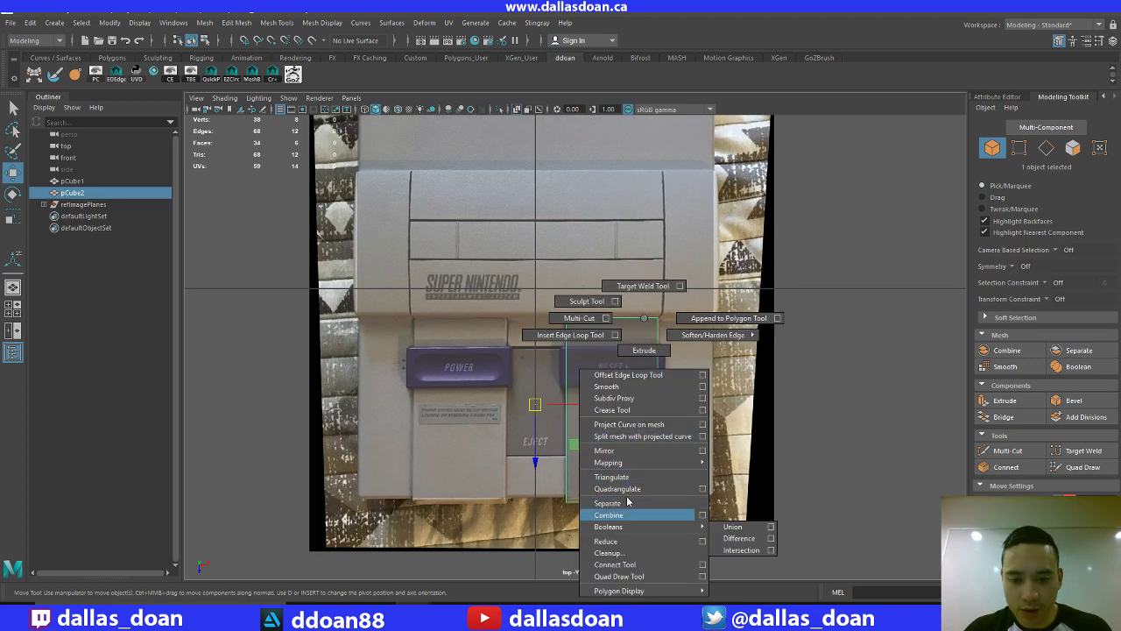
{"action": "left_click", "coordinate": [702, 451]}
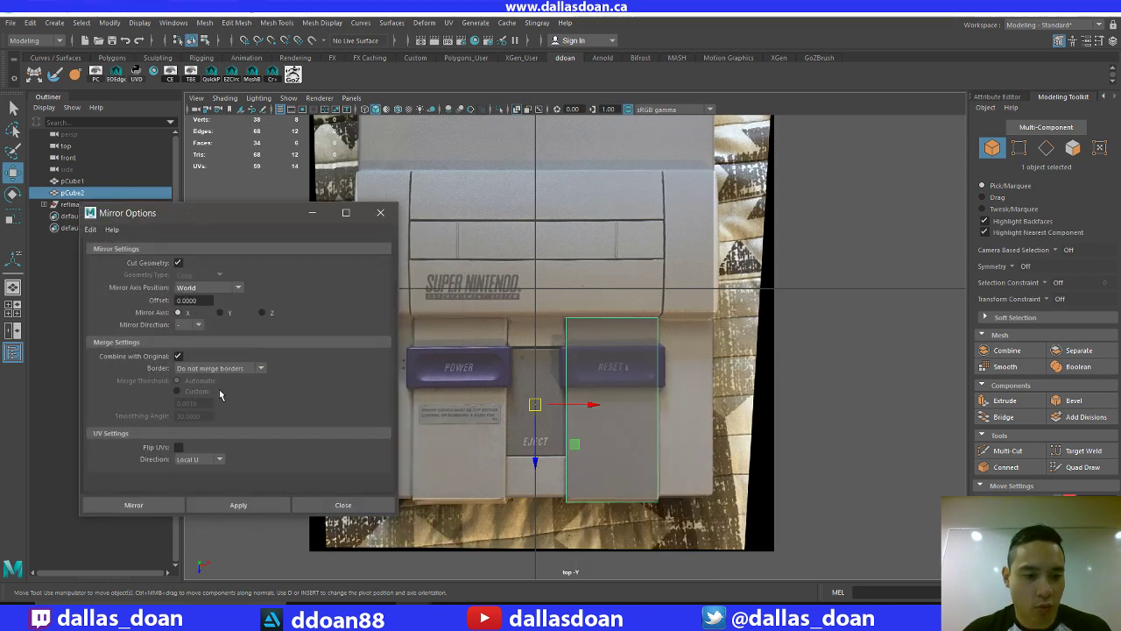
{"action": "left_click", "coordinate": [226, 508]}
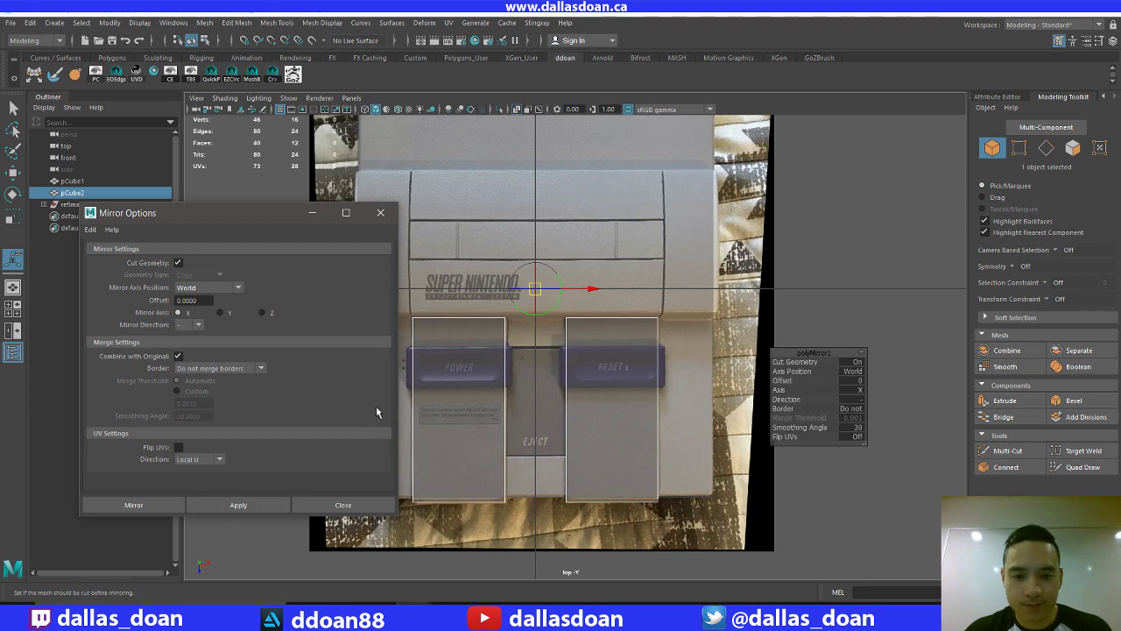
{"action": "left_click", "coordinate": [330, 504]}
{"action": "key", "text": "w"}
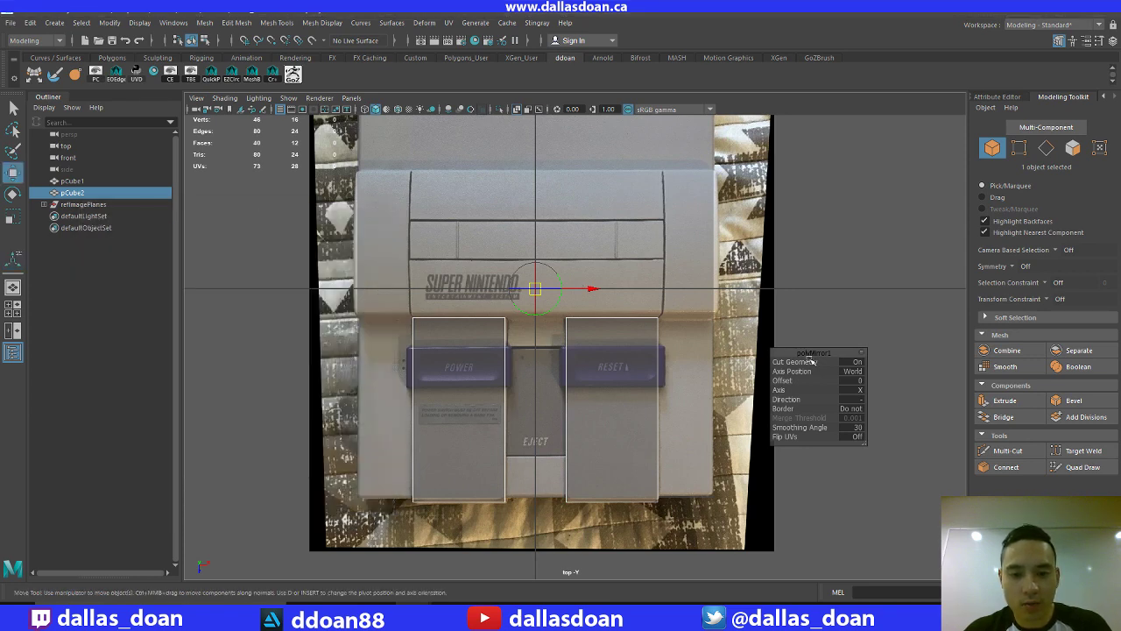
{"action": "left_click", "coordinate": [736, 372]}
{"action": "left_click", "coordinate": [469, 420]}
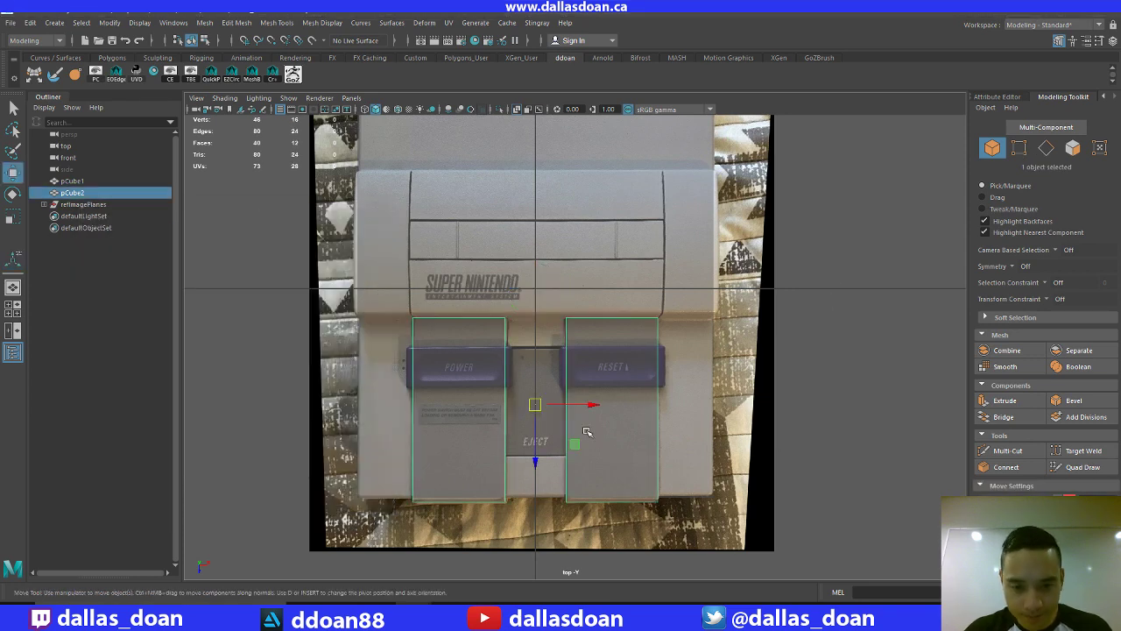
Frame both console blocks in the perspective view and compare their shape with the front reference photo
{"action": "key", "text": "space"}
{"action": "key", "text": "space"}
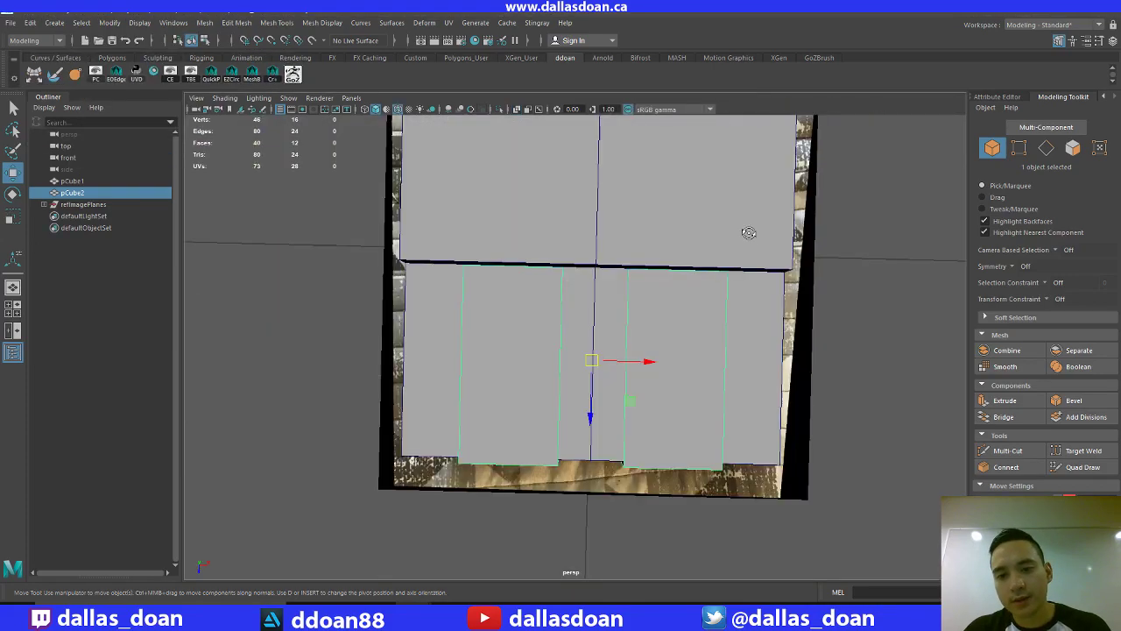
{"action": "left_click", "coordinate": [829, 217]}
{"action": "left_click_drag", "start_coordinate": [718, 283], "coordinate": [618, 307], "text": "alt"}
{"action": "left_click", "coordinate": [618, 307], "text": "shift"}
{"action": "key", "text": "f"}
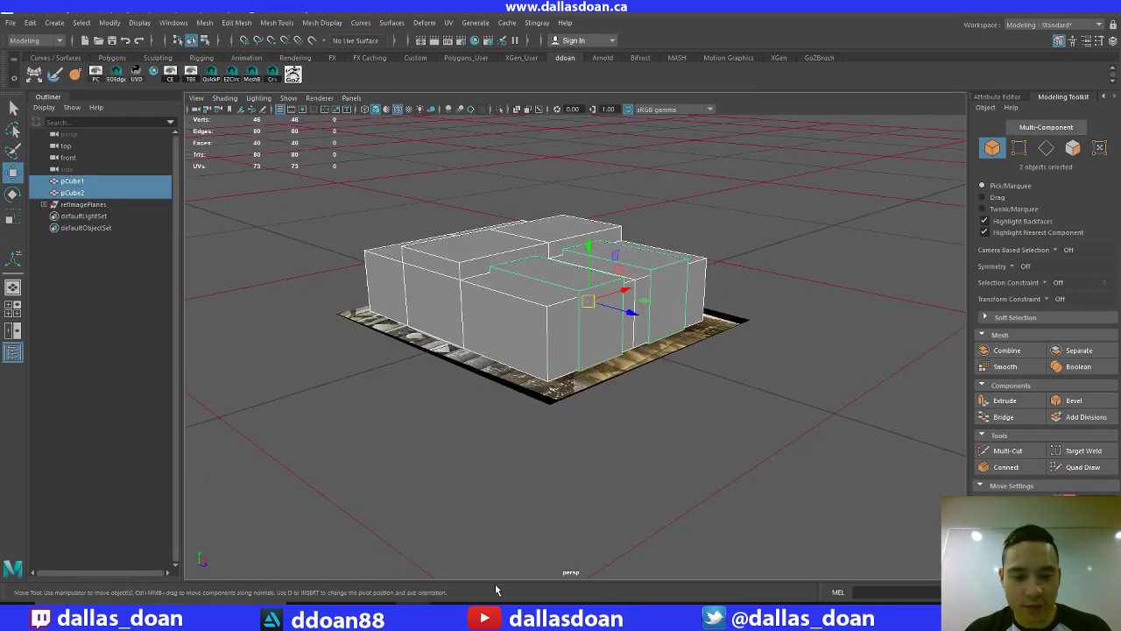
{"action": "left_click", "coordinate": [424, 560]}
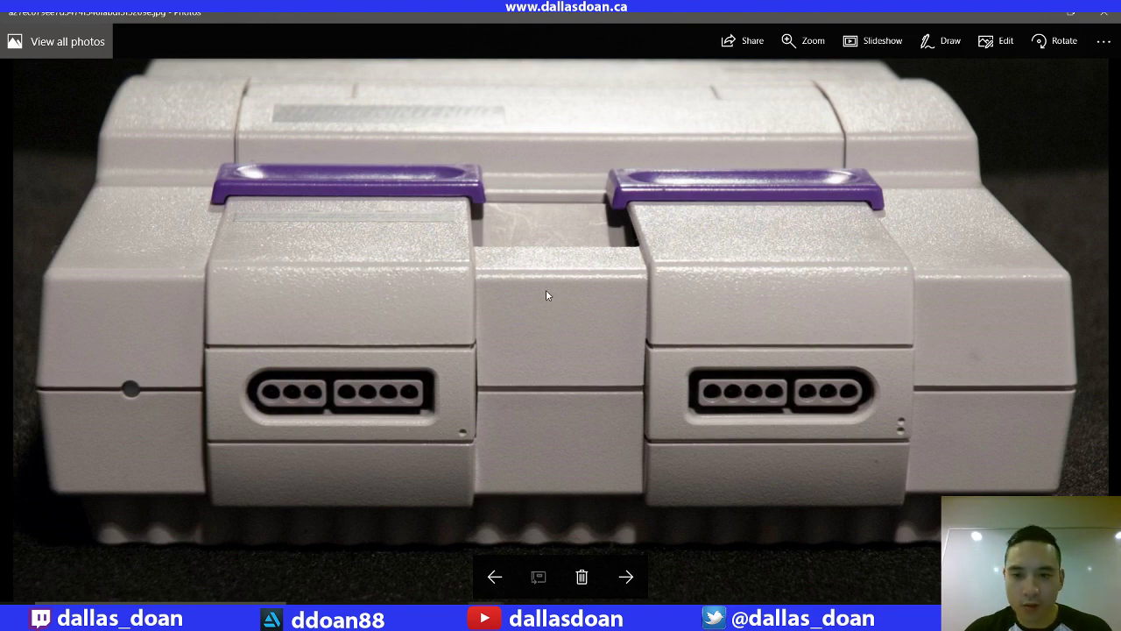
{"action": "mouse_move", "coordinate": [414, 603]}
{"action": "left_click", "coordinate": [467, 561]}
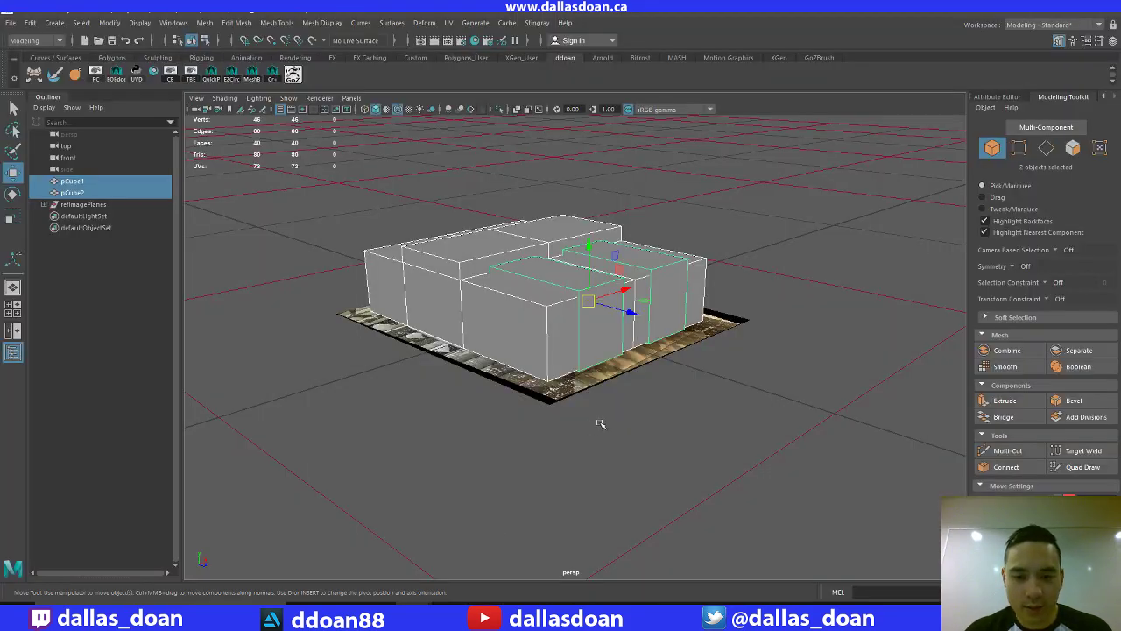
Expand the refImagePlanes group and show the hidden backRef image plane again
{"action": "left_click_drag", "start_coordinate": [652, 375], "coordinate": [465, 338], "text": "alt"}
{"action": "left_click", "coordinate": [500, 328]}
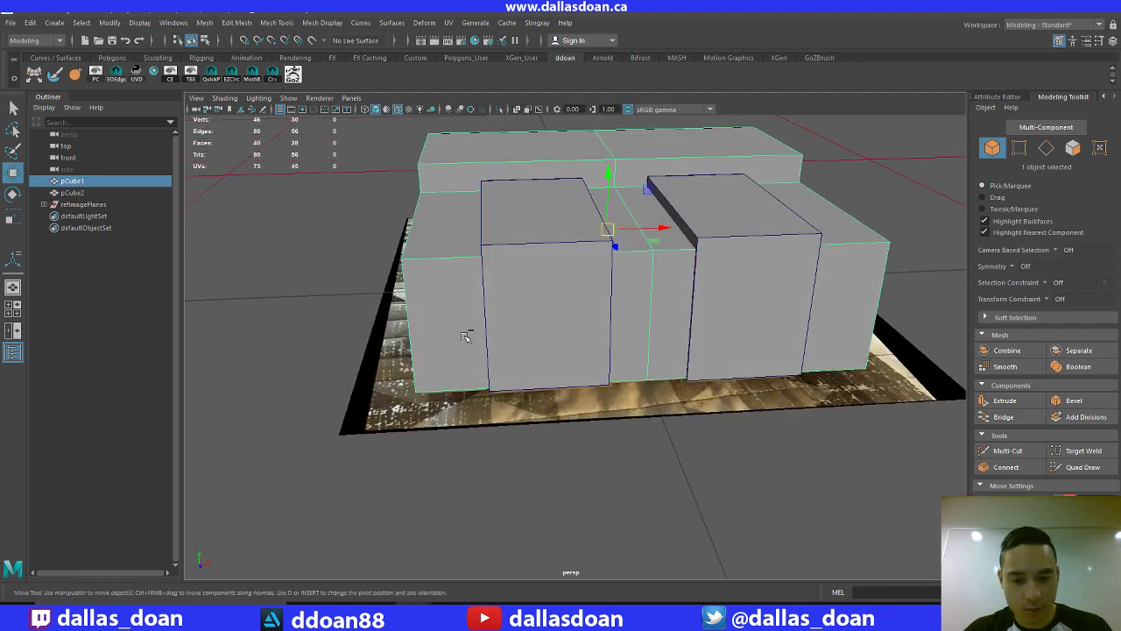
{"action": "key", "text": "ctrl+a"}
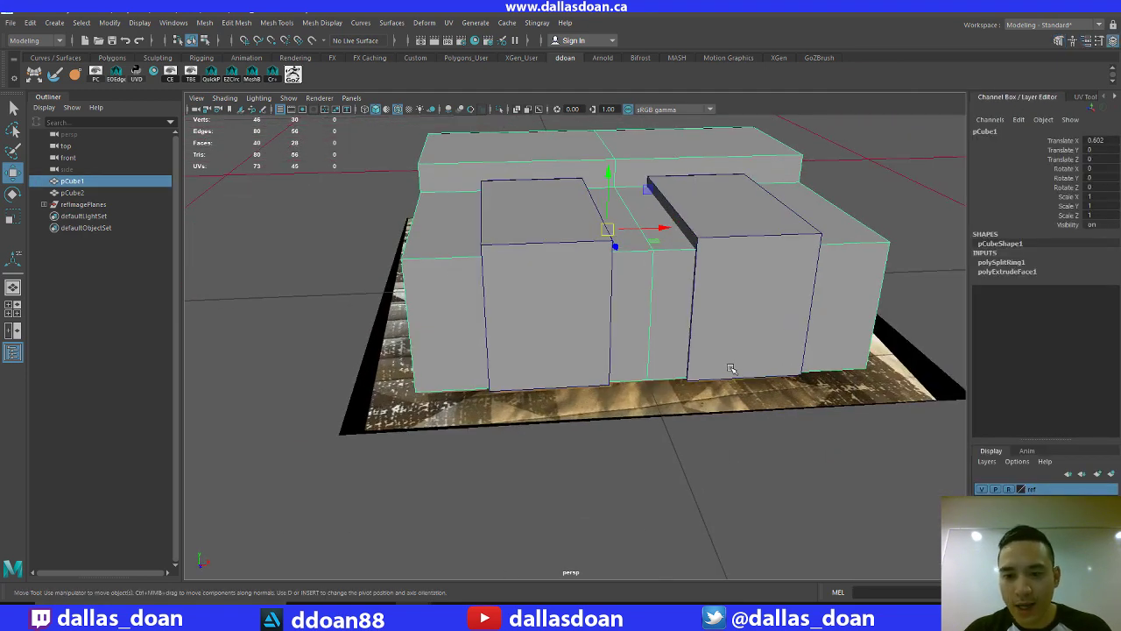
{"action": "left_click", "coordinate": [43, 204]}
{"action": "left_click", "coordinate": [79, 216]}
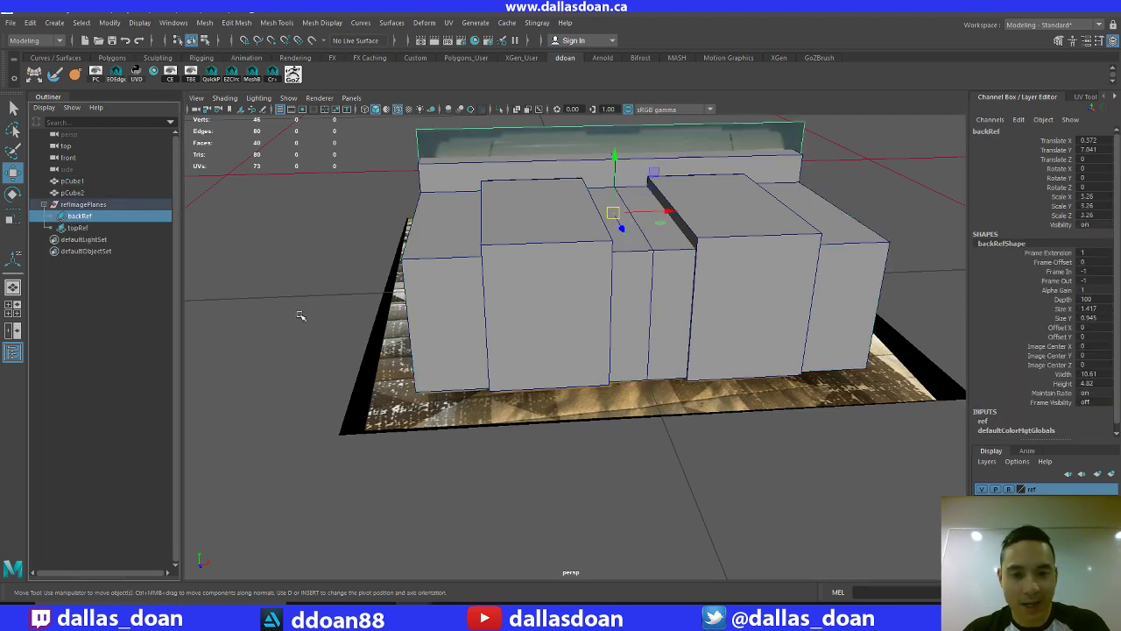
{"action": "left_click_drag", "start_coordinate": [596, 434], "coordinate": [629, 405], "text": "alt"}
Examine the console's front and bottom reference photos, then return to Maya
{"action": "mouse_move", "coordinate": [486, 620]}
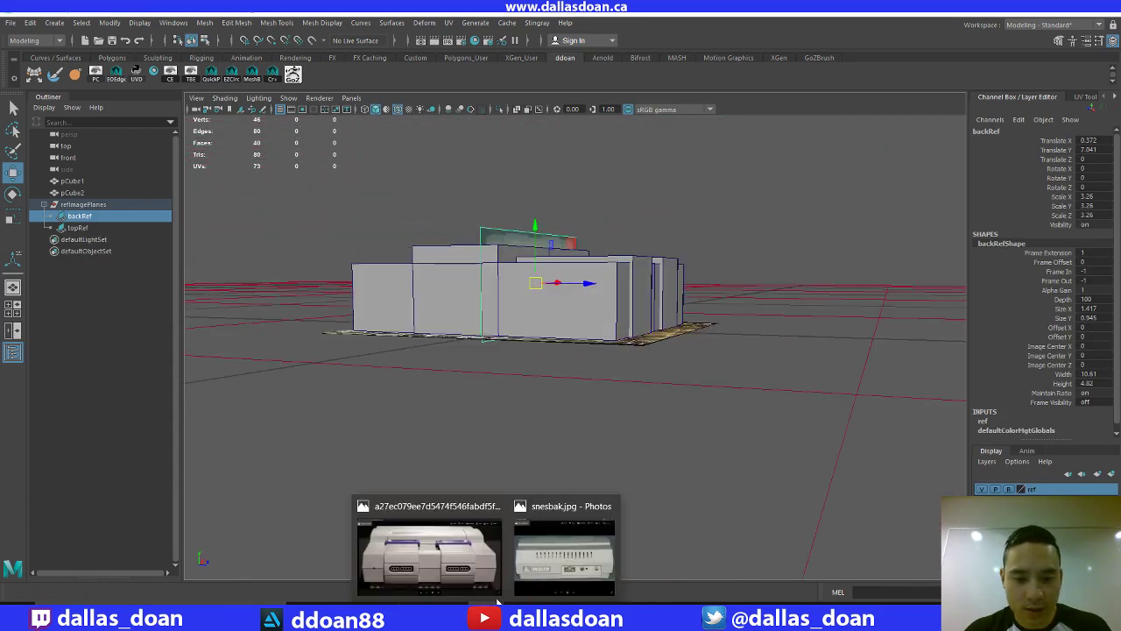
{"action": "left_click", "coordinate": [495, 564]}
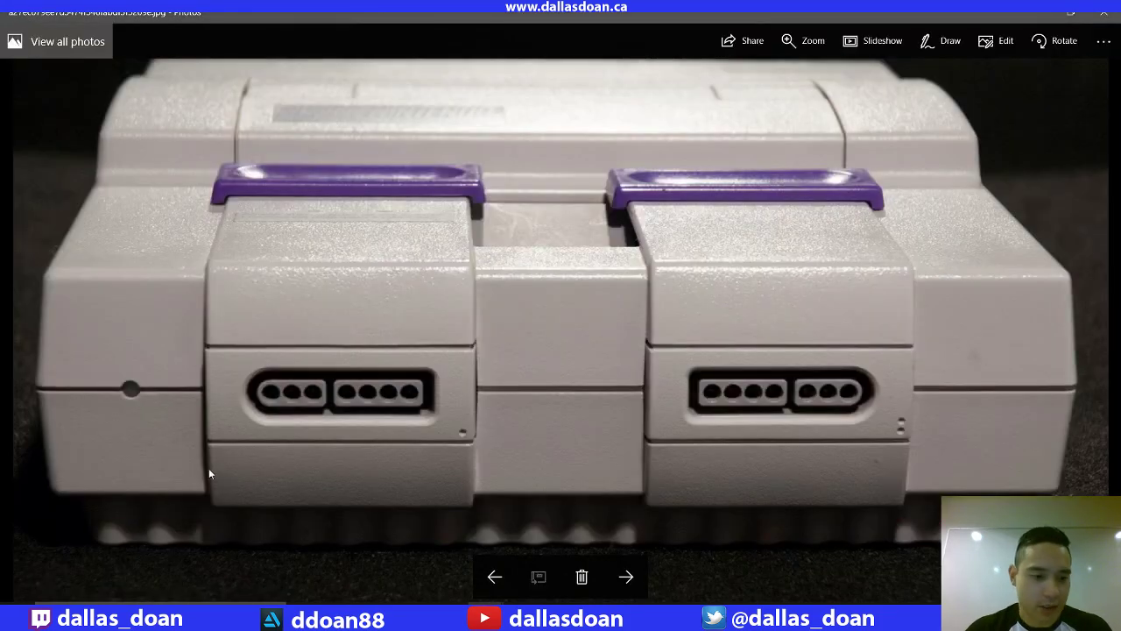
{"action": "left_click", "coordinate": [627, 589]}
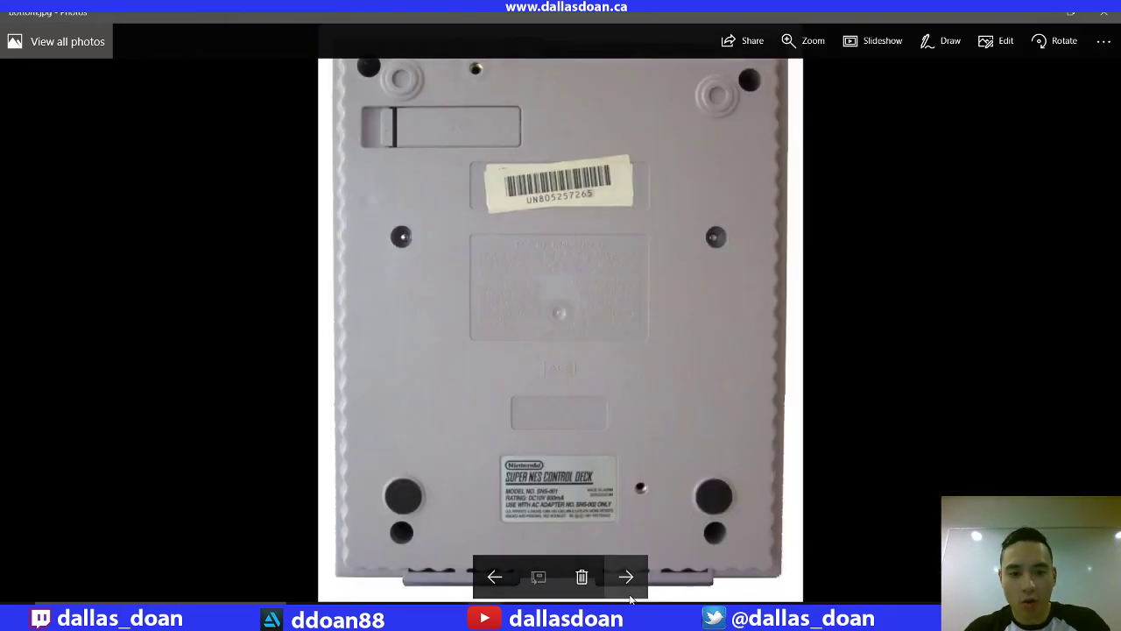
{"action": "left_click", "coordinate": [630, 598]}
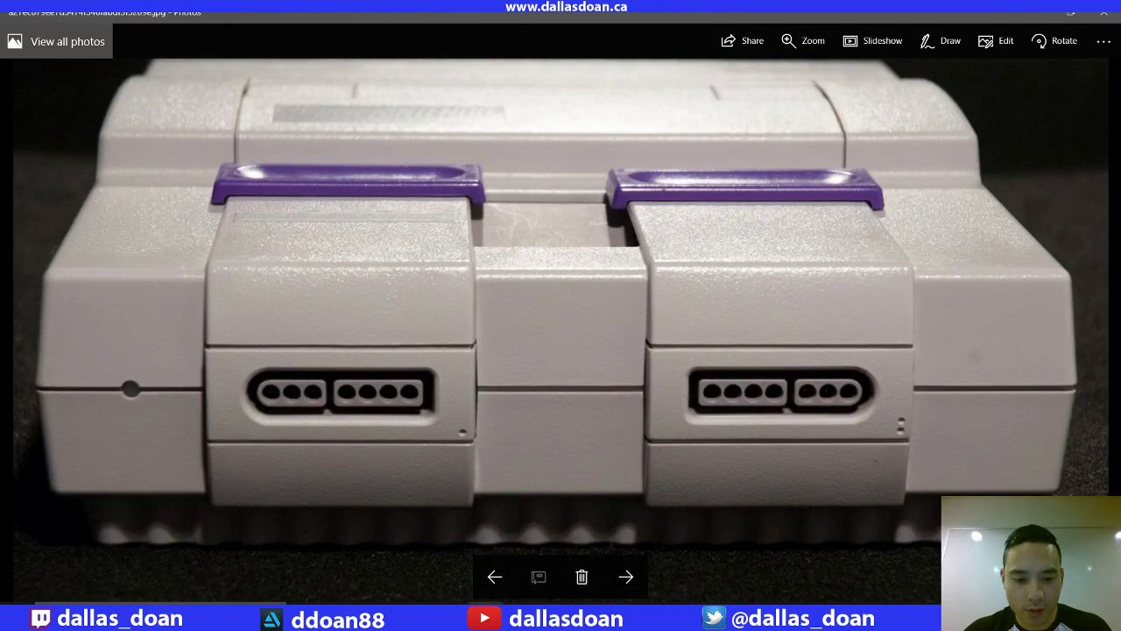
{"action": "mouse_move", "coordinate": [413, 613]}
{"action": "left_click", "coordinate": [503, 561]}
Select the main body block and isolate it in the perspective view
{"action": "left_click_drag", "start_coordinate": [594, 393], "coordinate": [567, 223], "text": "alt"}
{"action": "left_click", "coordinate": [549, 320]}
{"action": "right_click_drag", "start_coordinate": [567, 224], "coordinate": [563, 249]}
{"action": "mouse_move", "coordinate": [563, 249]}
{"action": "left_mouse_down", "text": "alt"}
{"action": "mouse_move", "coordinate": [560, 218]}
{"action": "mouse_move", "coordinate": [555, 254]}
{"action": "left_mouse_up", "text": "alt"}
{"action": "right_click_drag", "start_coordinate": [555, 254], "coordinate": [547, 324]}
{"action": "left_click_drag", "start_coordinate": [547, 324], "coordinate": [603, 339], "text": "alt"}
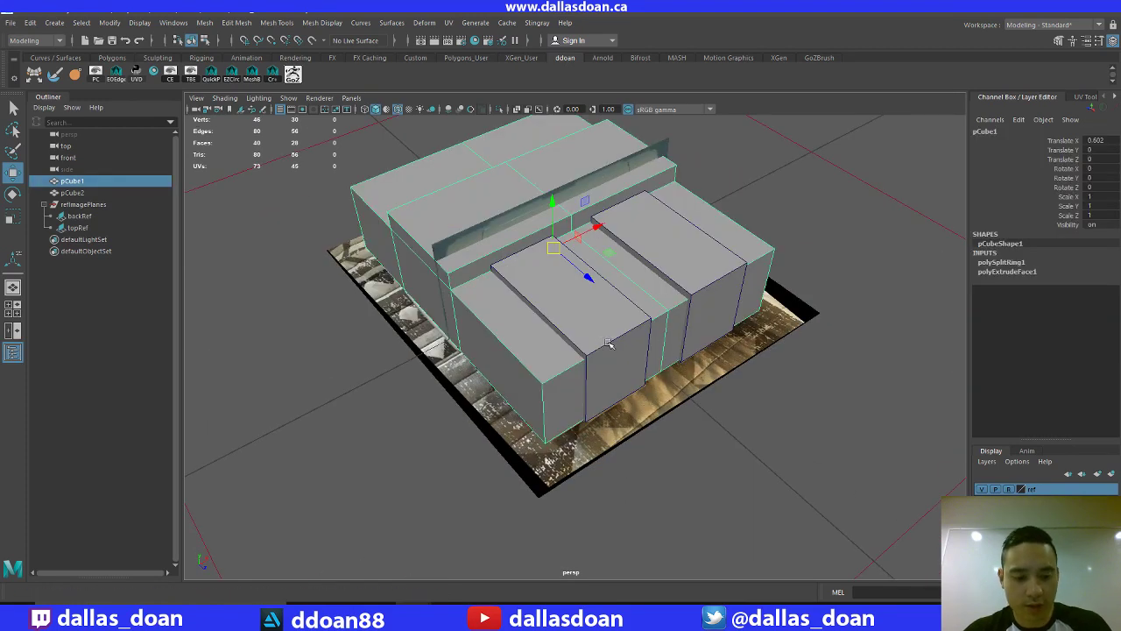
{"action": "left_click", "coordinate": [499, 115]}
{"action": "left_click_drag", "start_coordinate": [580, 210], "coordinate": [589, 221], "text": "alt"}
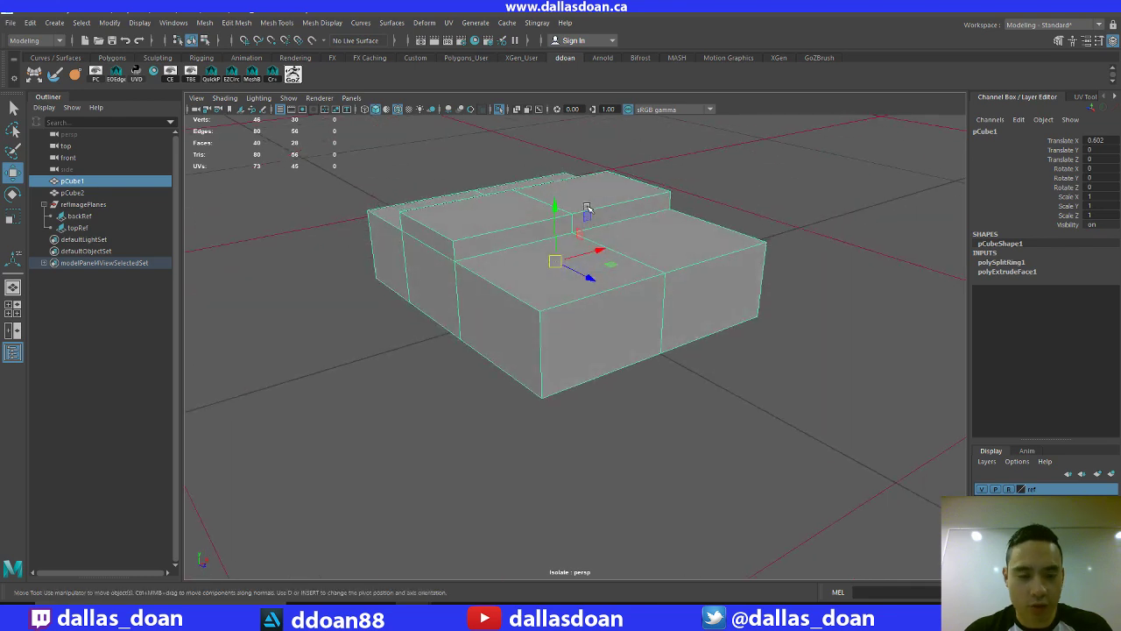
Raise the main body's six bottom faces to the lower edge of the shell in the rear reference image
{"action": "left_click_drag", "start_coordinate": [651, 324], "coordinate": [625, 165], "text": "alt"}
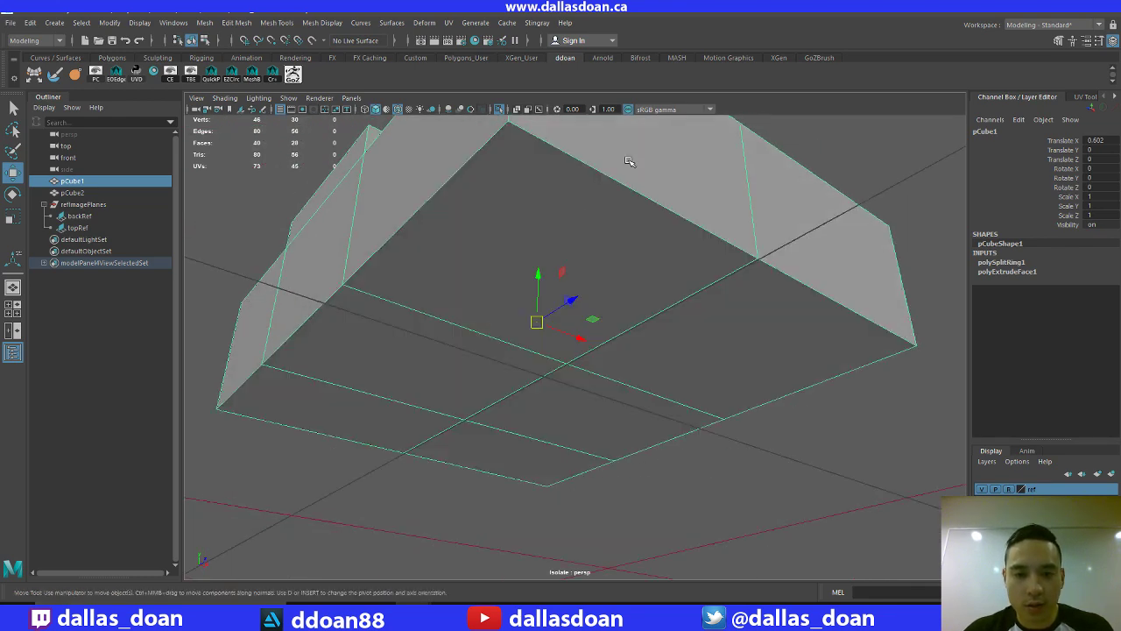
{"action": "right_click_drag", "start_coordinate": [625, 187], "coordinate": [723, 341]}
{"action": "left_click", "coordinate": [722, 341], "text": "shift"}
{"action": "left_click", "coordinate": [583, 437], "text": "shift"}
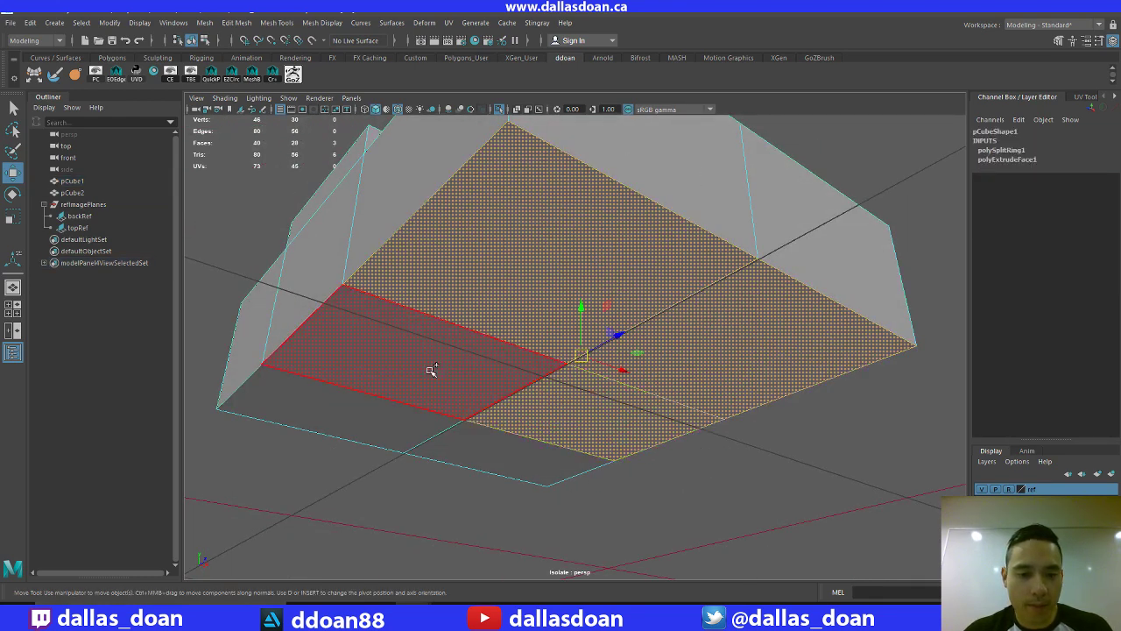
{"action": "left_click", "coordinate": [430, 370], "text": "shift"}
{"action": "left_click", "coordinate": [365, 408], "text": "shift"}
{"action": "left_click", "coordinate": [497, 463], "text": "shift"}
{"action": "left_click_drag", "start_coordinate": [498, 463], "coordinate": [613, 426], "text": "alt"}
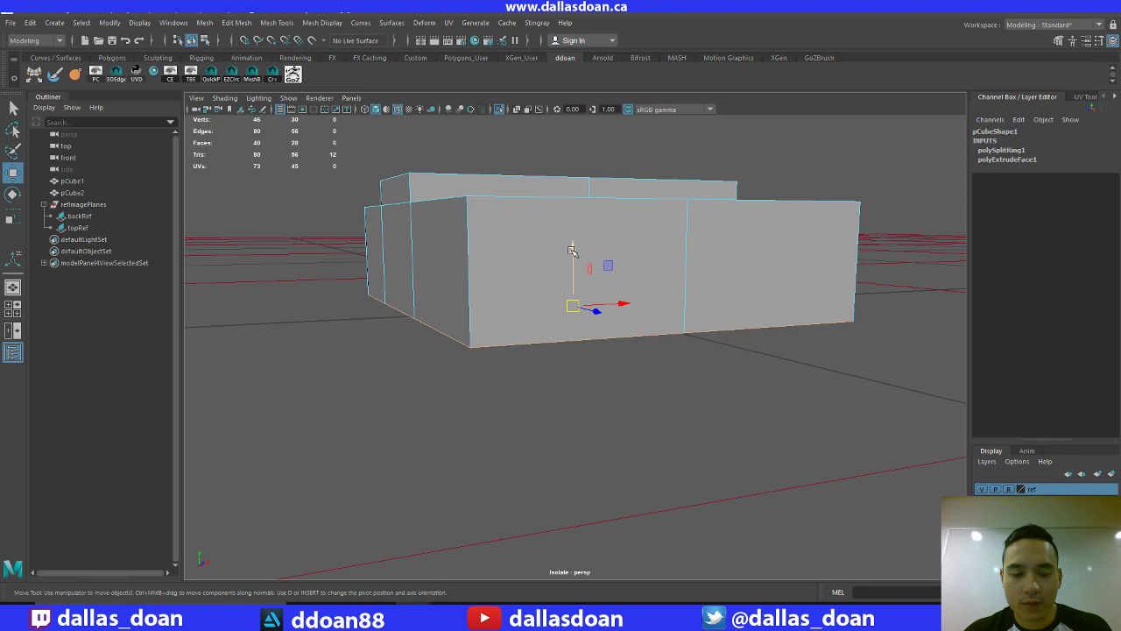
{"action": "left_click_drag", "start_coordinate": [571, 251], "coordinate": [602, 272], "text": "alt"}
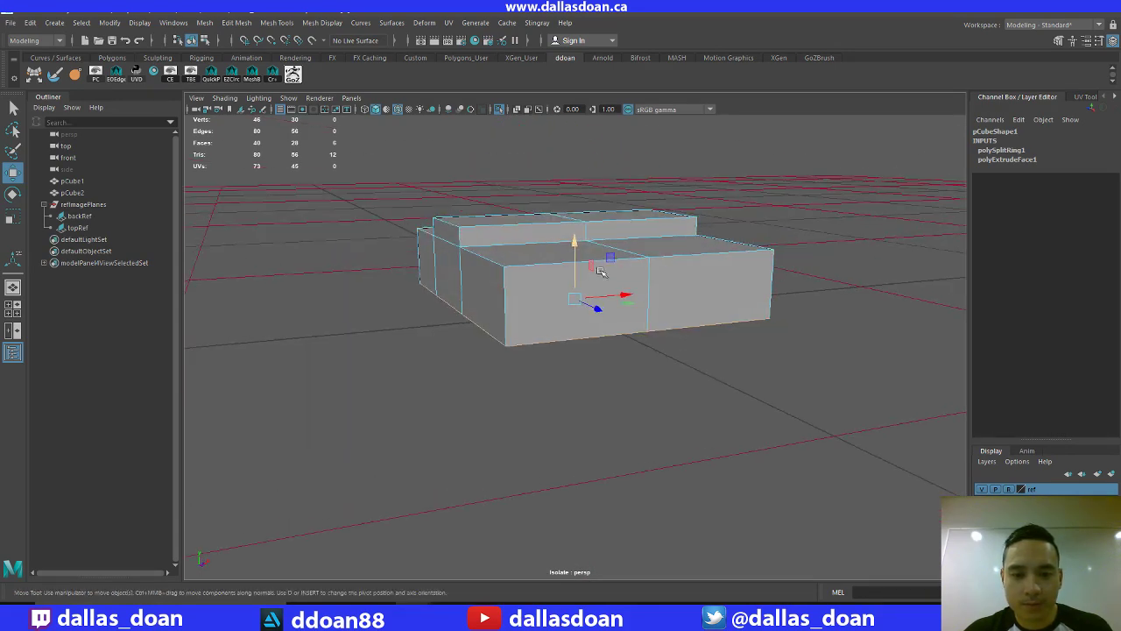
{"action": "left_click_drag", "start_coordinate": [808, 458], "coordinate": [753, 427], "text": "alt"}
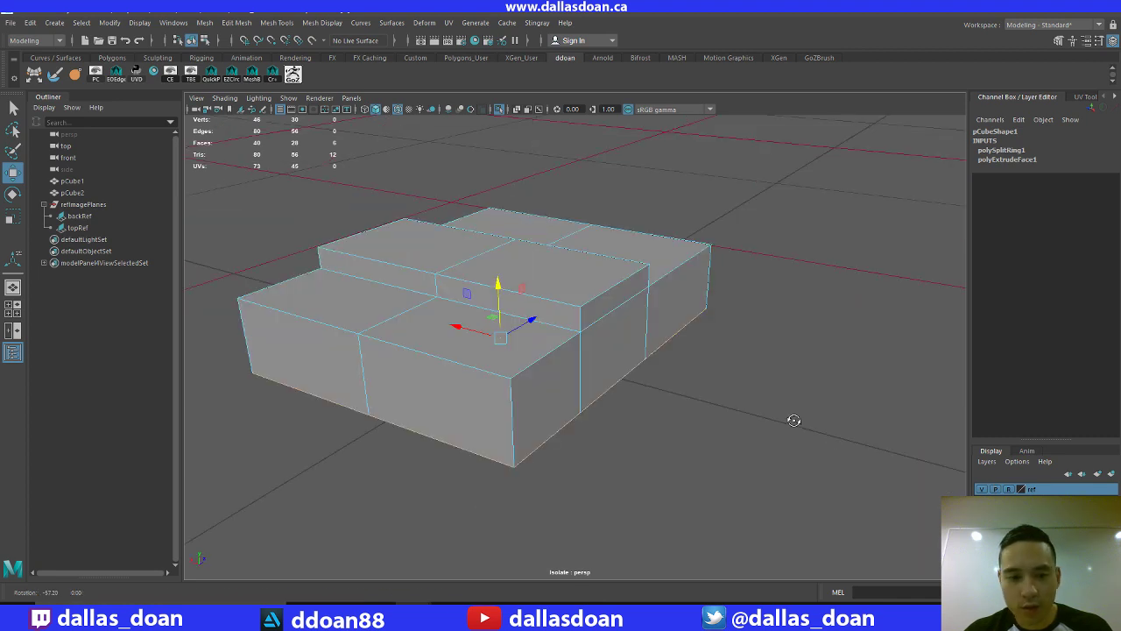
{"action": "key", "text": "space"}
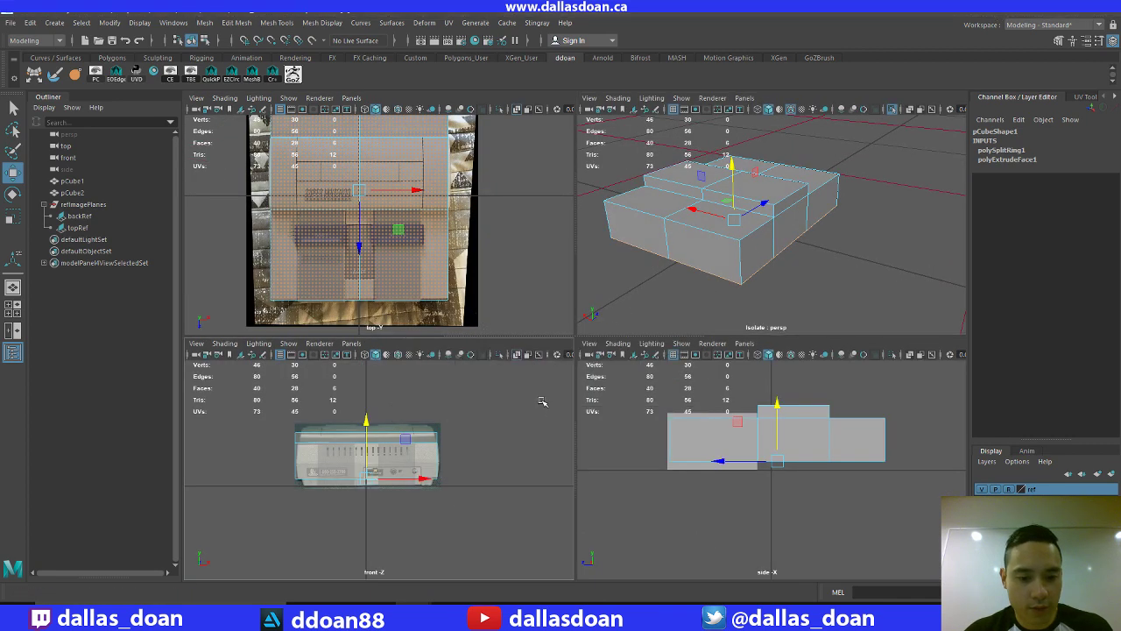
{"action": "key", "text": "space"}
{"action": "scroll", "coordinate": [595, 411], "scroll_direction": "up", "scroll_amount": 3}
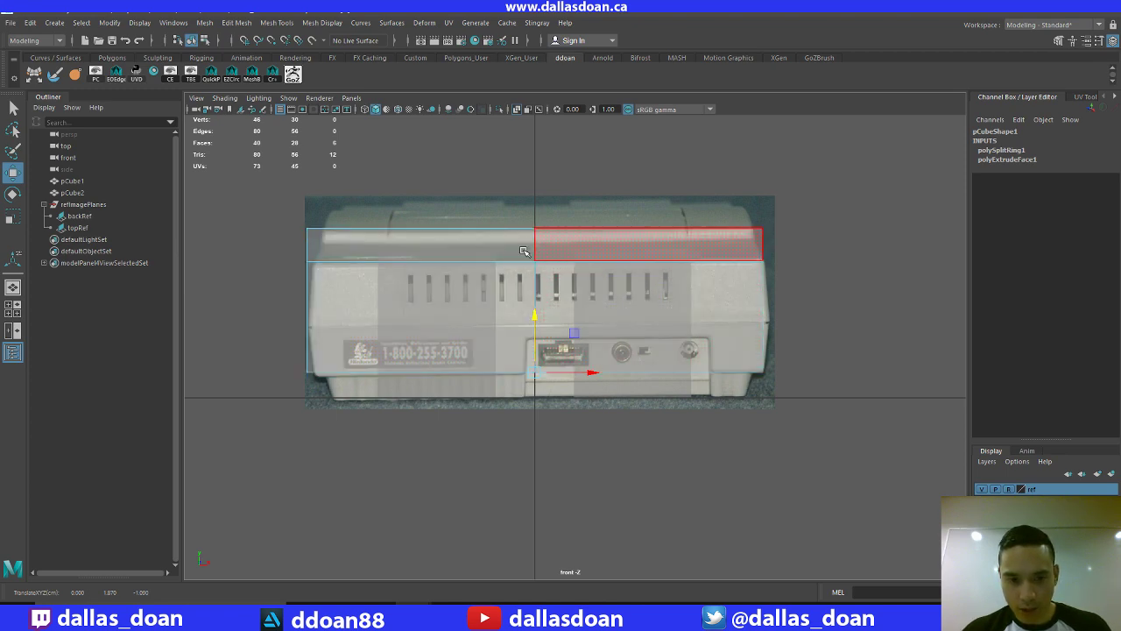
Lower the two top faces of the main body's raised middle section
{"action": "key", "text": "space"}
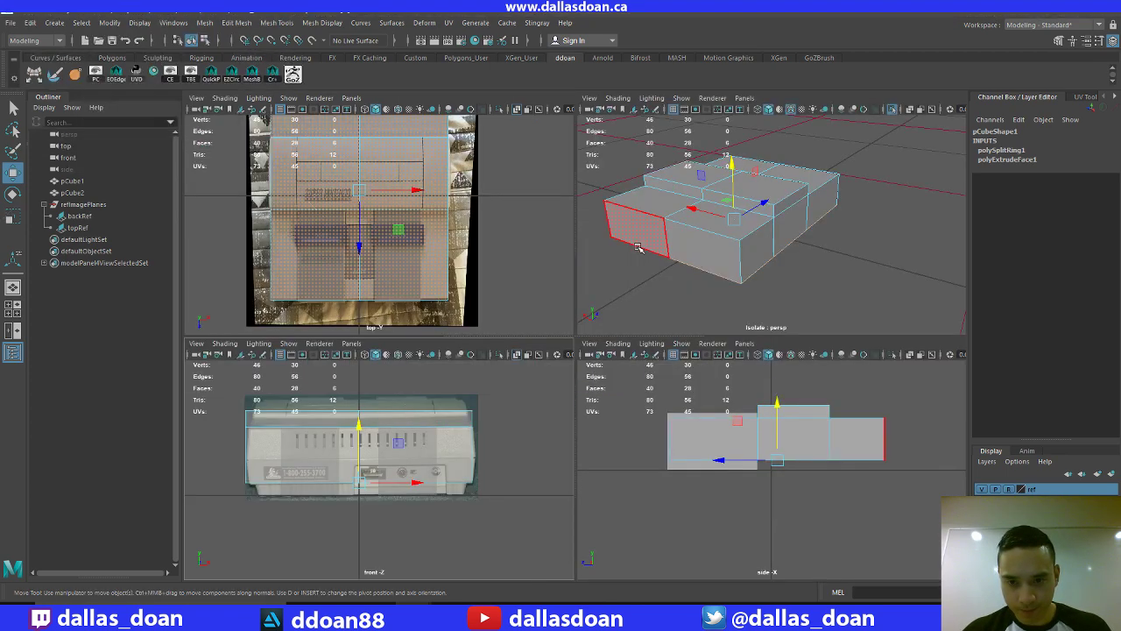
{"action": "key", "text": "space"}
{"action": "left_click_drag", "start_coordinate": [526, 263], "coordinate": [587, 263], "text": "alt"}
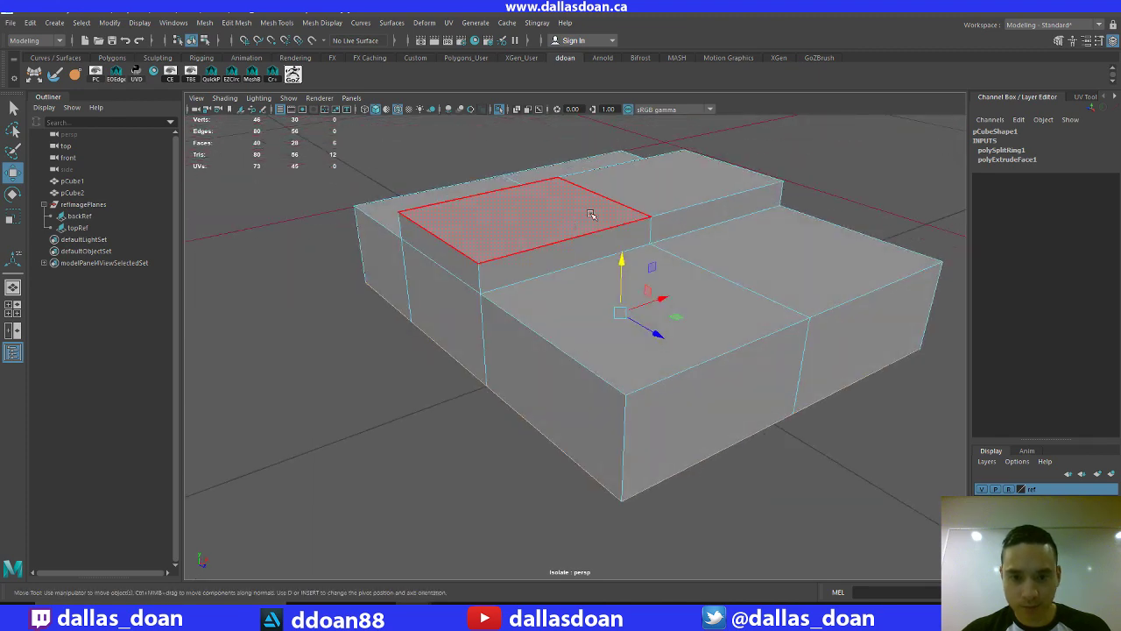
{"action": "left_click", "coordinate": [591, 207]}
{"action": "left_click", "coordinate": [675, 180], "text": "shift"}
{"action": "left_click_drag", "start_coordinate": [748, 219], "coordinate": [557, 203], "text": "alt"}
{"action": "left_click_drag", "start_coordinate": [656, 315], "coordinate": [631, 318], "text": "alt"}
Return the main body to object mode, end the isolation and clear the selection
{"action": "right_click_drag", "start_coordinate": [681, 279], "coordinate": [664, 334]}
{"action": "left_click_drag", "start_coordinate": [664, 333], "coordinate": [558, 340], "text": "alt"}
{"action": "key", "text": "ctrl+1"}
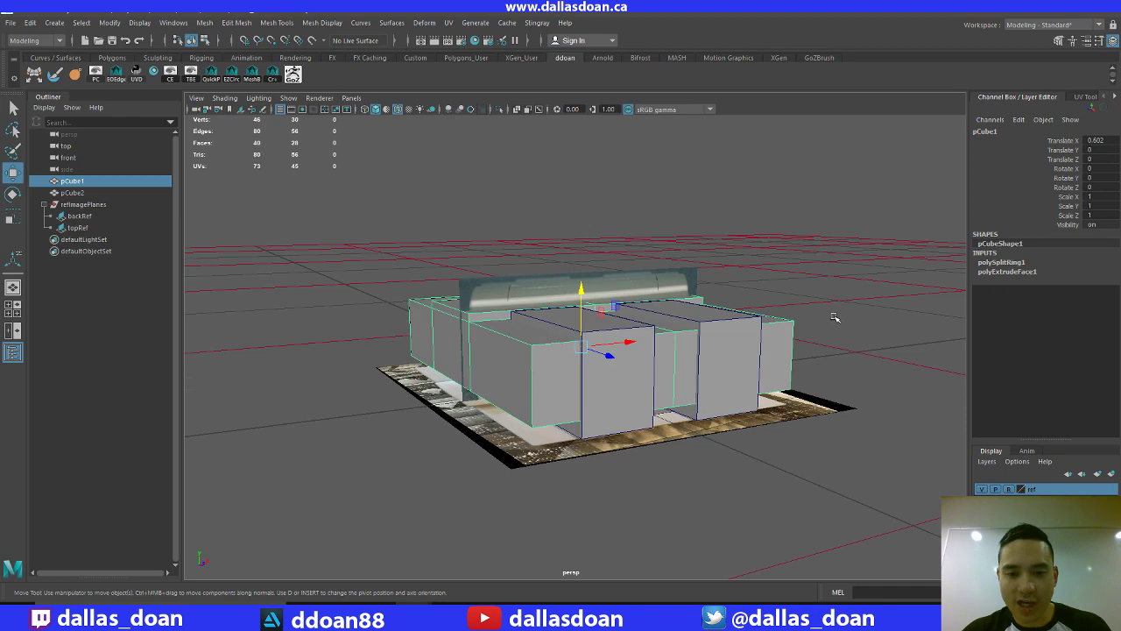
{"action": "left_click_drag", "start_coordinate": [834, 317], "coordinate": [868, 303], "text": "alt"}
{"action": "left_click", "coordinate": [867, 303]}
Create a new polygon cube at the world centre
{"action": "left_click_drag", "start_coordinate": [740, 365], "coordinate": [797, 327], "text": "alt"}
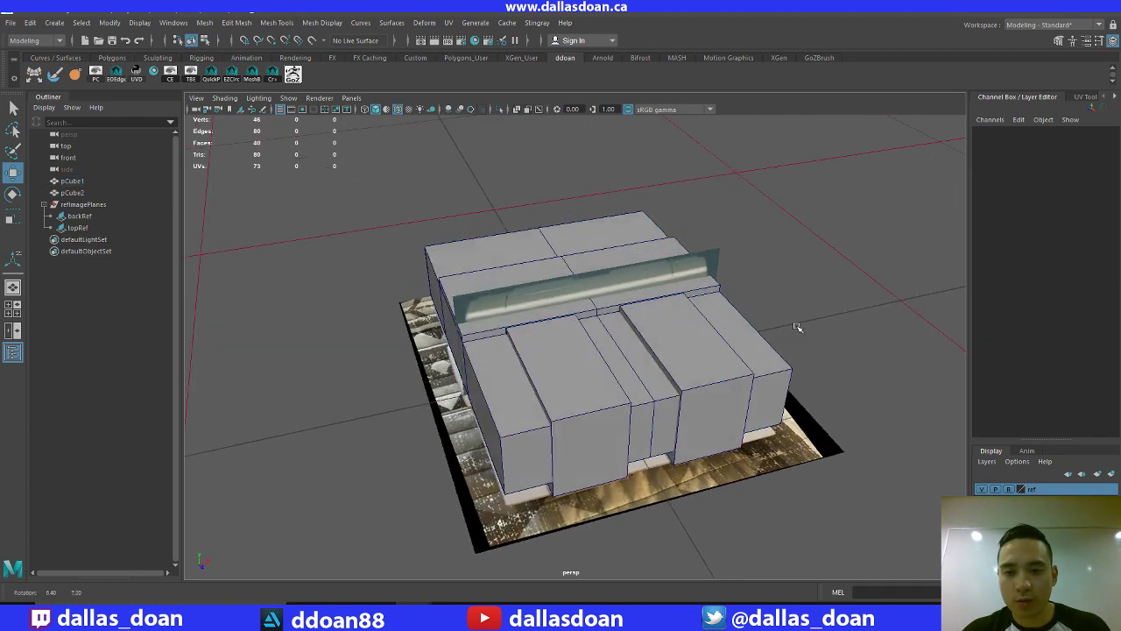
{"action": "right_click_drag", "start_coordinate": [840, 278], "coordinate": [784, 326], "text": "shift"}
{"action": "left_click_drag", "start_coordinate": [784, 325], "coordinate": [682, 353], "text": "alt"}
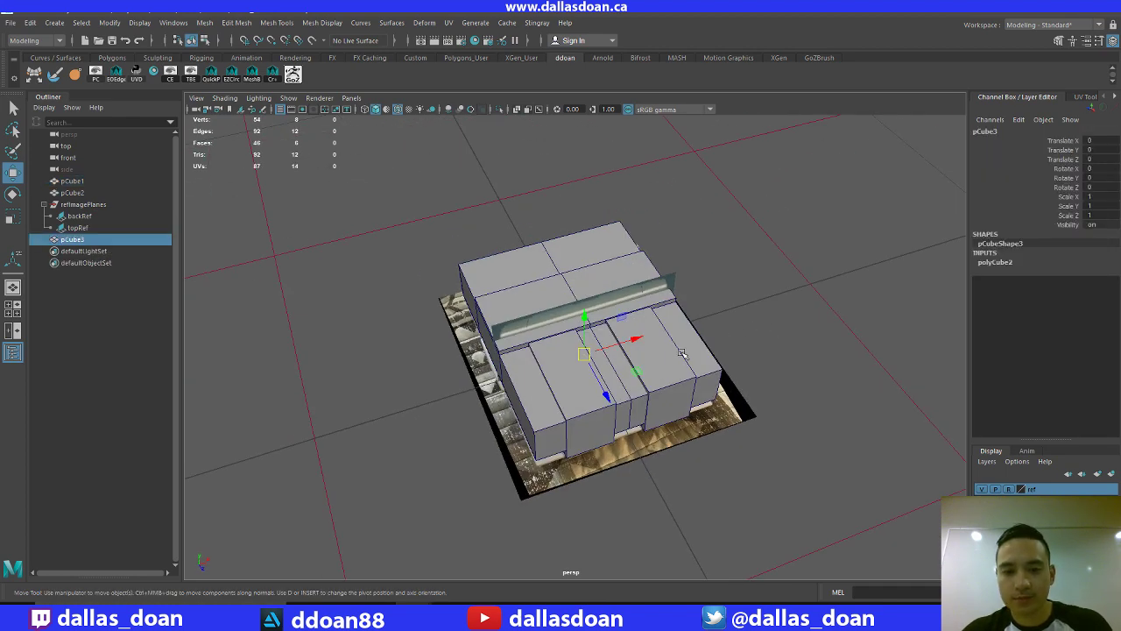
Raise the new cube to a Translate Y of about 1.328, judging its height against the rear reference image
{"action": "key", "text": "space"}
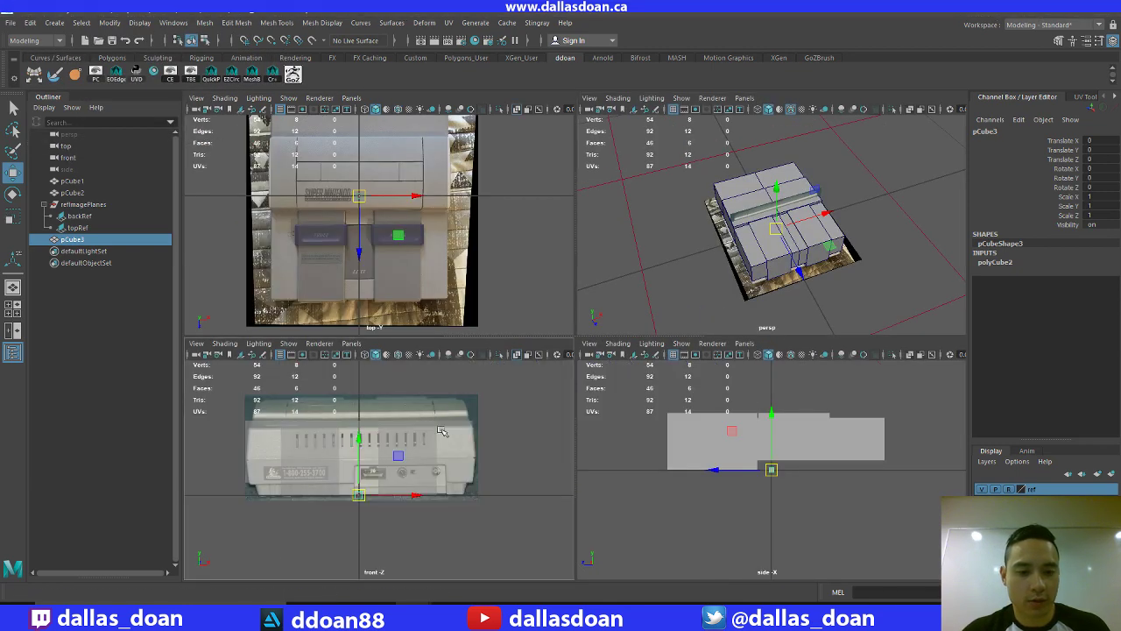
{"action": "key", "text": "space"}
{"action": "scroll", "coordinate": [548, 360], "scroll_direction": "up", "scroll_amount": 4}
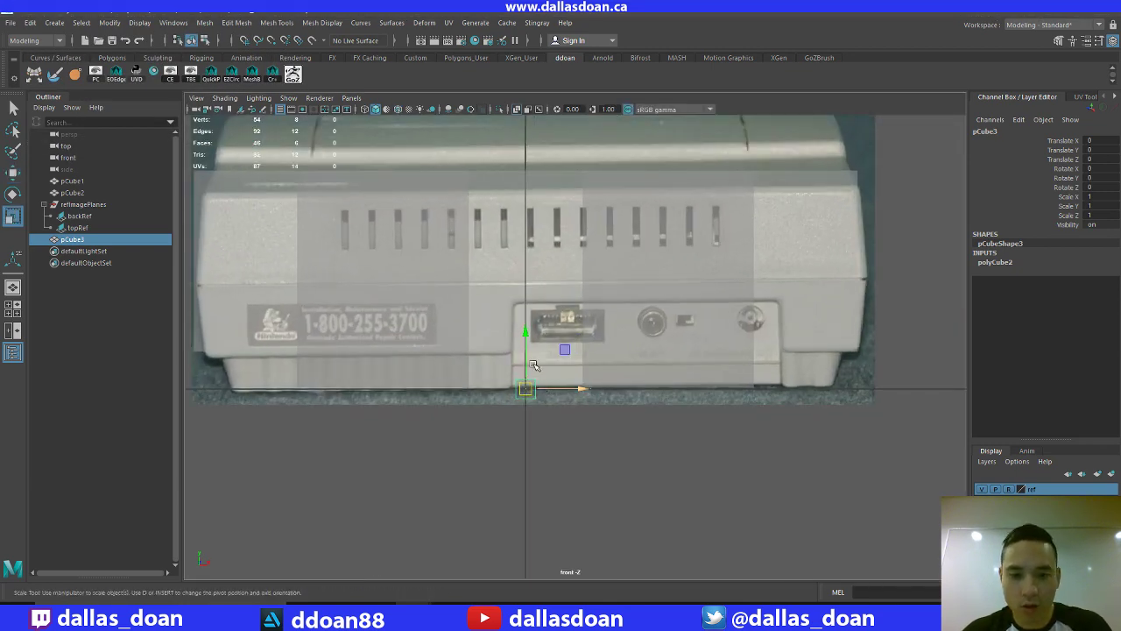
{"action": "left_click_drag", "start_coordinate": [524, 337], "coordinate": [523, 331]}
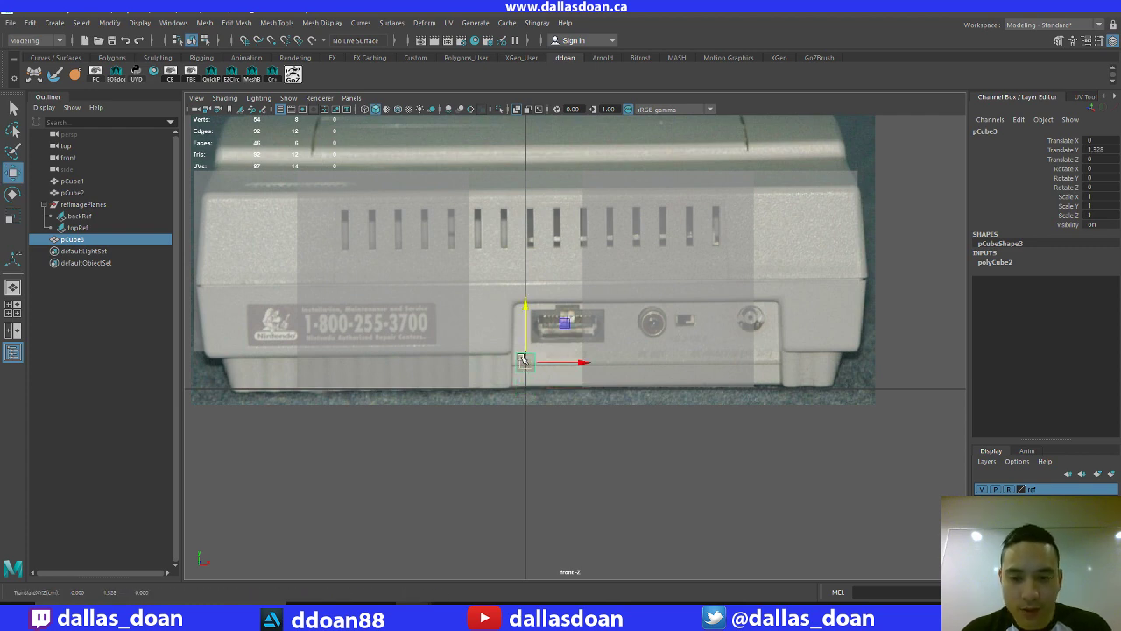
{"action": "key", "text": "space"}
{"action": "key", "text": "space"}
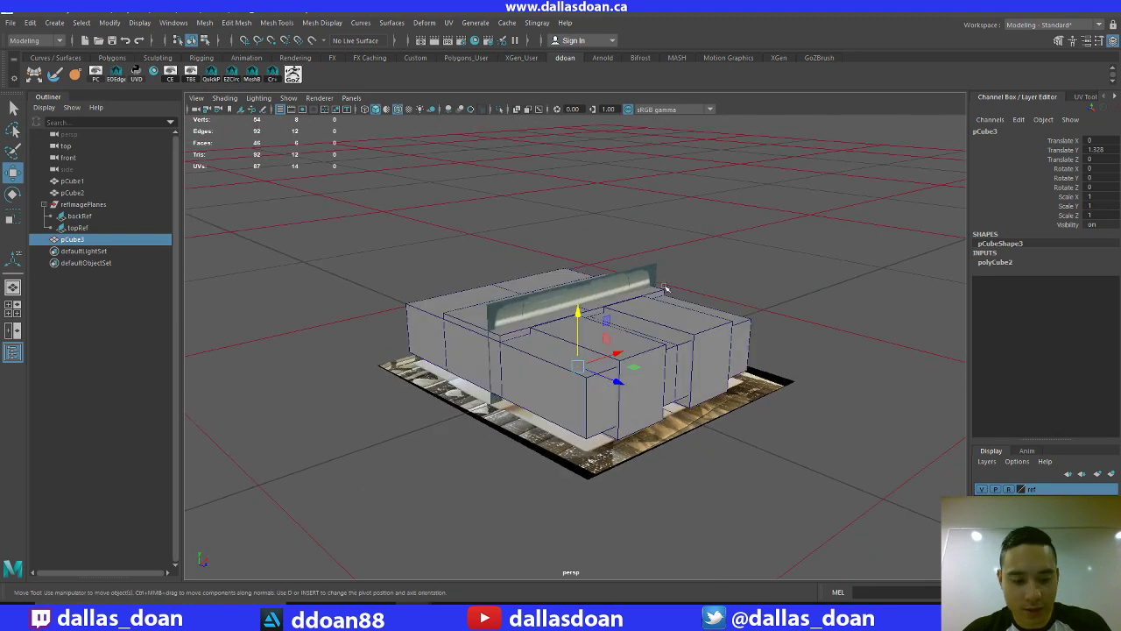
Scale the new cube into a flat base block, about 17.48 in X and 16.08 in Z
{"action": "key", "text": "ctrl+1"}
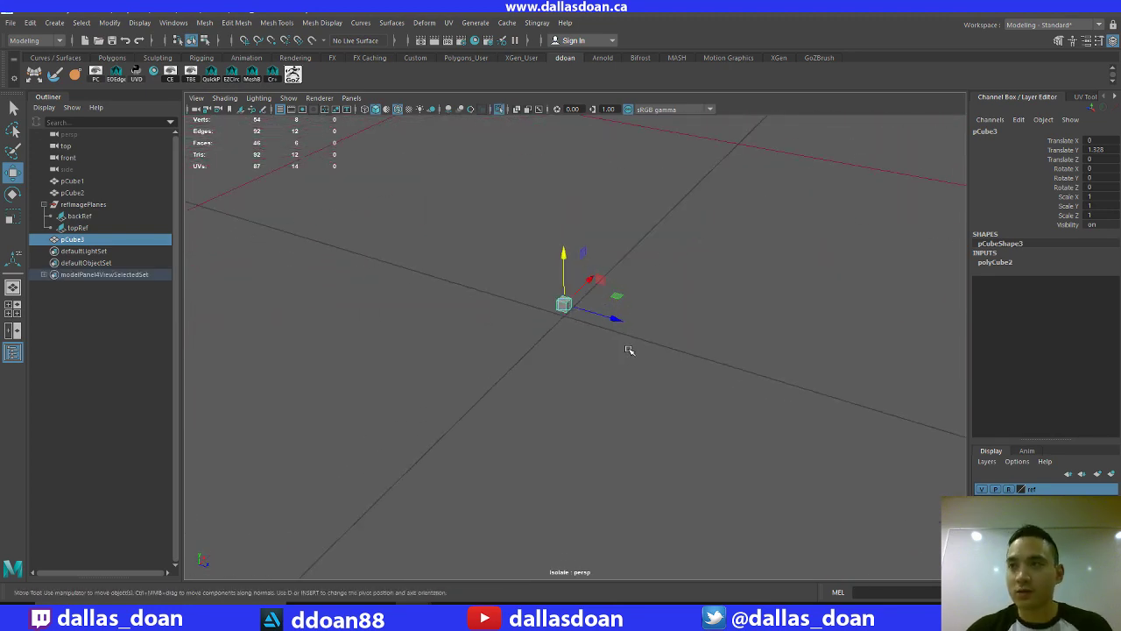
{"action": "scroll", "coordinate": [628, 343], "scroll_direction": "up", "scroll_amount": 8}
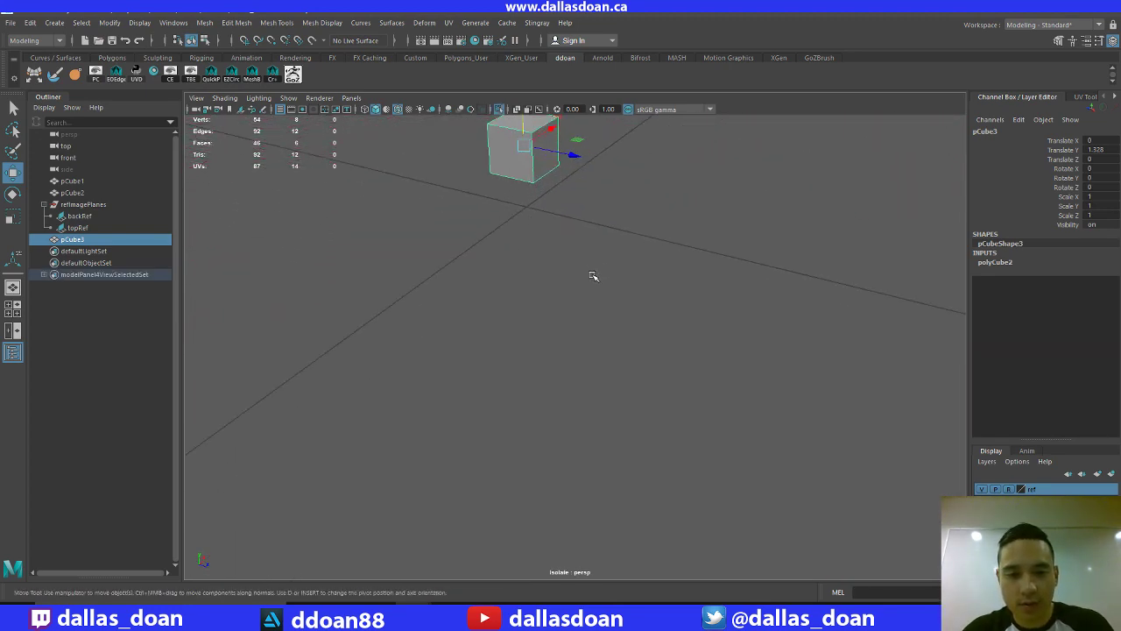
{"action": "key", "text": "f"}
{"action": "key", "text": "r"}
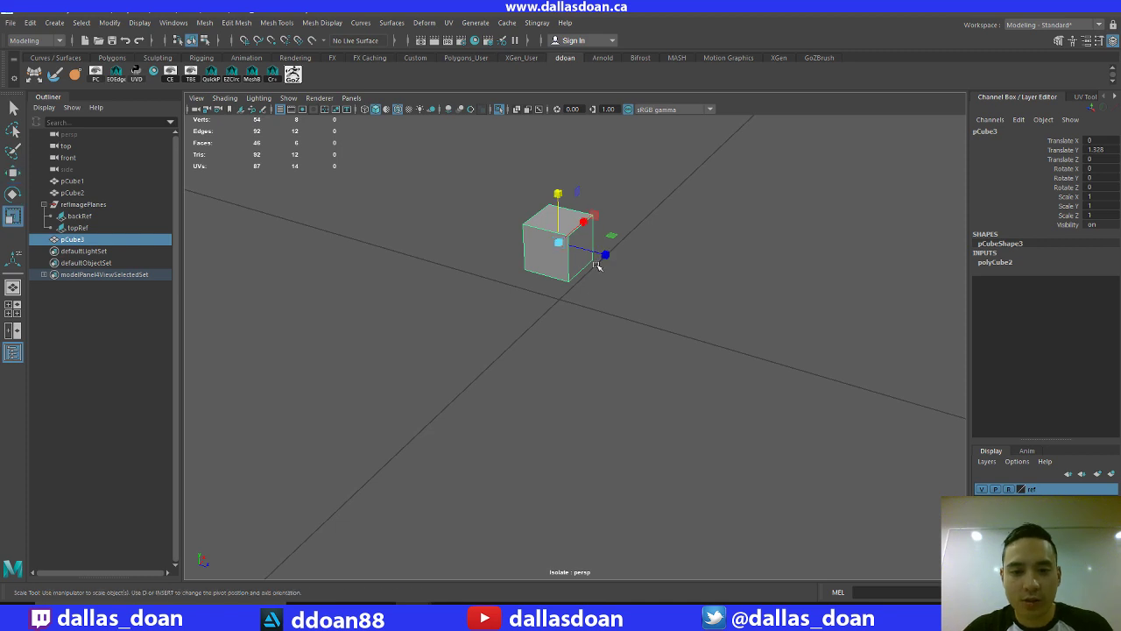
{"action": "key", "text": "space"}
{"action": "key", "text": "space"}
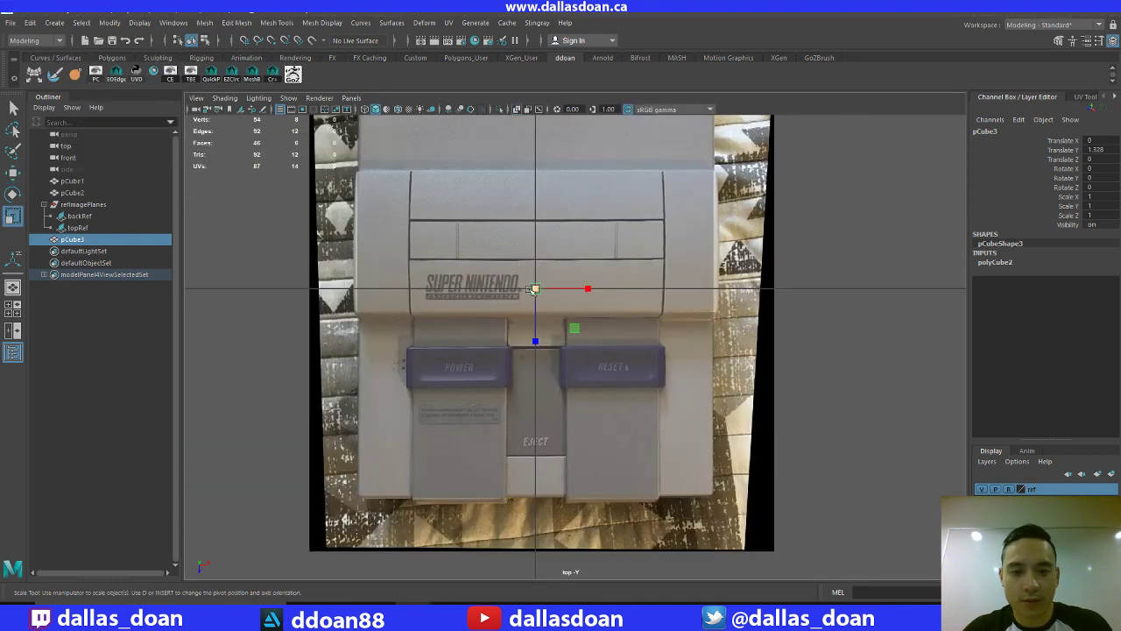
{"action": "left_click_drag", "start_coordinate": [537, 342], "coordinate": [668, 303]}
{"action": "mouse_move", "coordinate": [537, 348]}
{"action": "left_mouse_down"}
{"action": "mouse_move", "coordinate": [537, 445]}
{"action": "mouse_move", "coordinate": [548, 347]}
{"action": "left_mouse_up"}
{"action": "left_click_drag", "start_coordinate": [593, 288], "coordinate": [640, 287]}
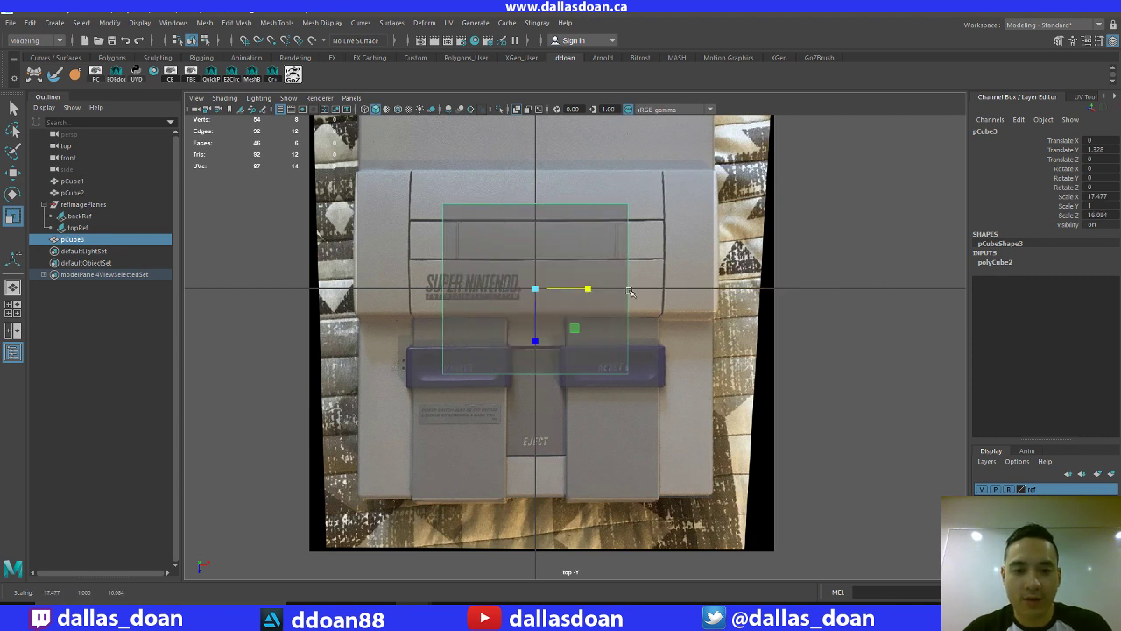
{"action": "key", "text": "w"}
{"action": "middle_click_drag", "start_coordinate": [508, 255], "coordinate": [526, 294], "text": "alt"}
{"action": "right_click_drag", "start_coordinate": [525, 254], "coordinate": [596, 280]}
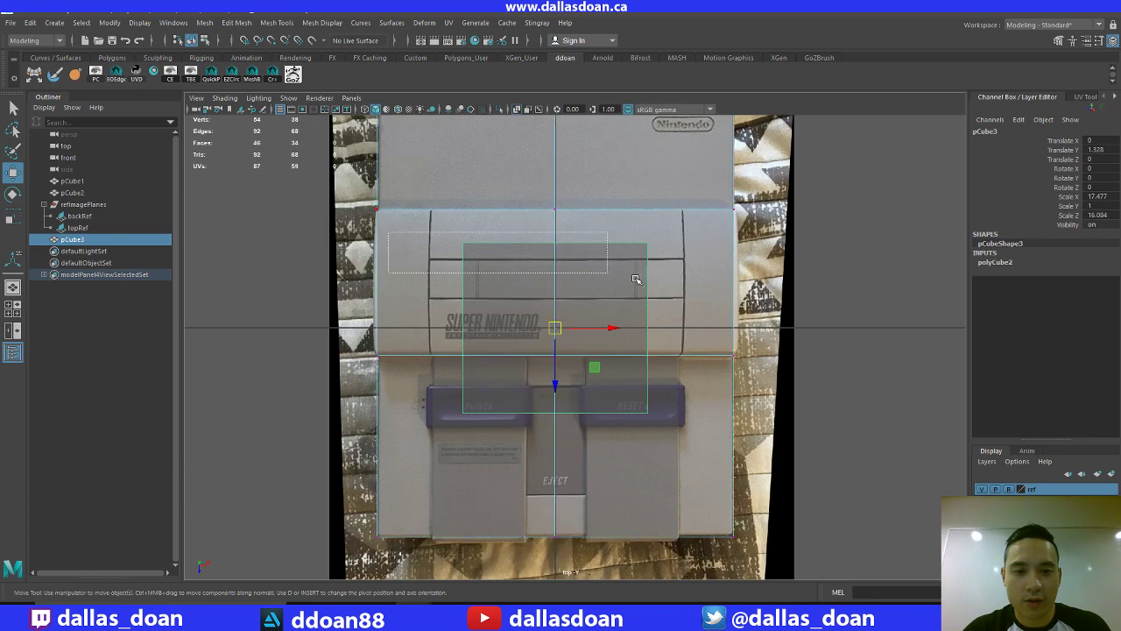
Show the whole model again and scale the base block's height to about 1.378 beneath the main body
{"action": "key", "text": "space"}
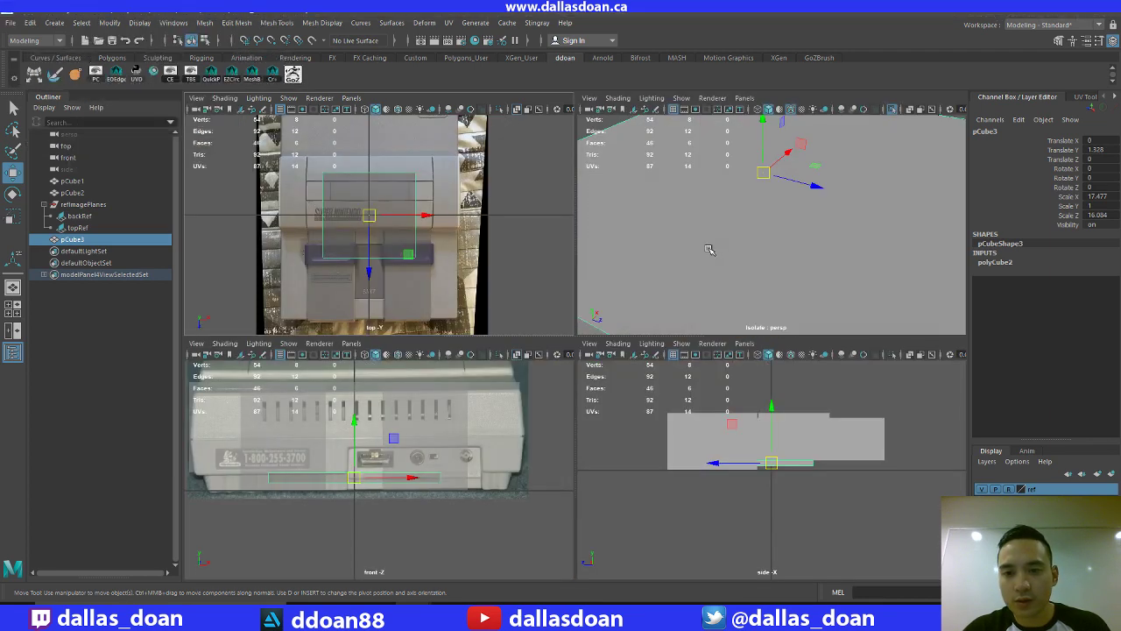
{"action": "key", "text": "space"}
{"action": "left_click_drag", "start_coordinate": [730, 265], "coordinate": [693, 298], "text": "alt"}
{"action": "key", "text": "ctrl+1"}
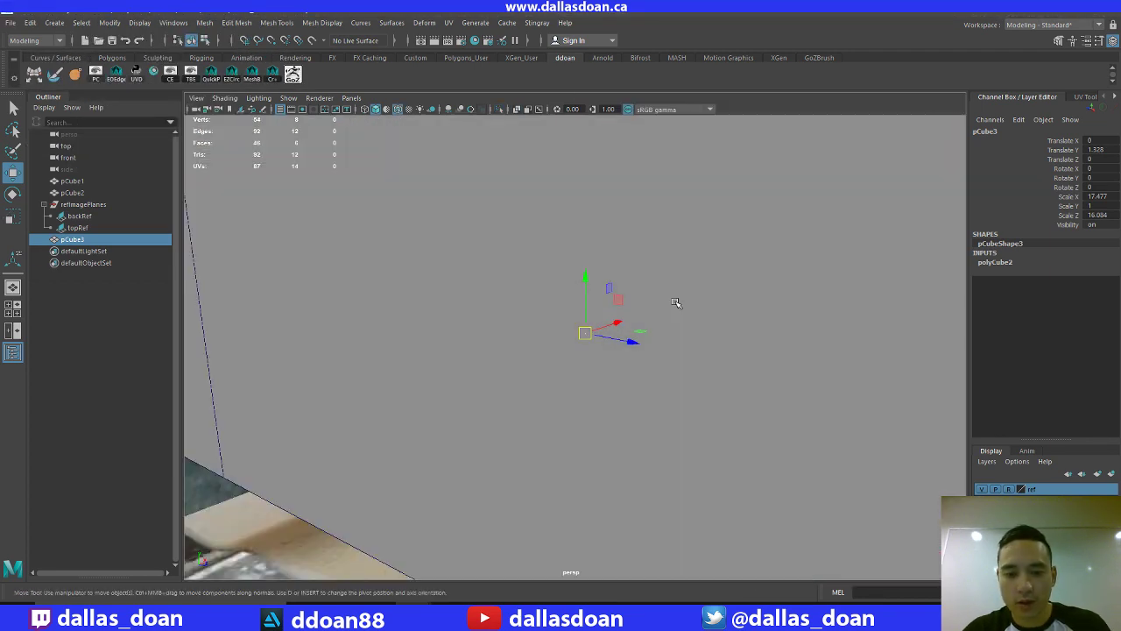
{"action": "right_click_drag", "start_coordinate": [676, 303], "coordinate": [657, 344], "text": "alt"}
{"action": "mouse_move", "coordinate": [657, 343]}
{"action": "left_mouse_down", "text": "alt"}
{"action": "mouse_move", "coordinate": [654, 324]}
{"action": "mouse_move", "coordinate": [625, 388]}
{"action": "mouse_move", "coordinate": [664, 364]}
{"action": "left_mouse_up", "text": "alt"}
{"action": "left_click_drag", "start_coordinate": [669, 362], "coordinate": [717, 331], "text": "alt"}
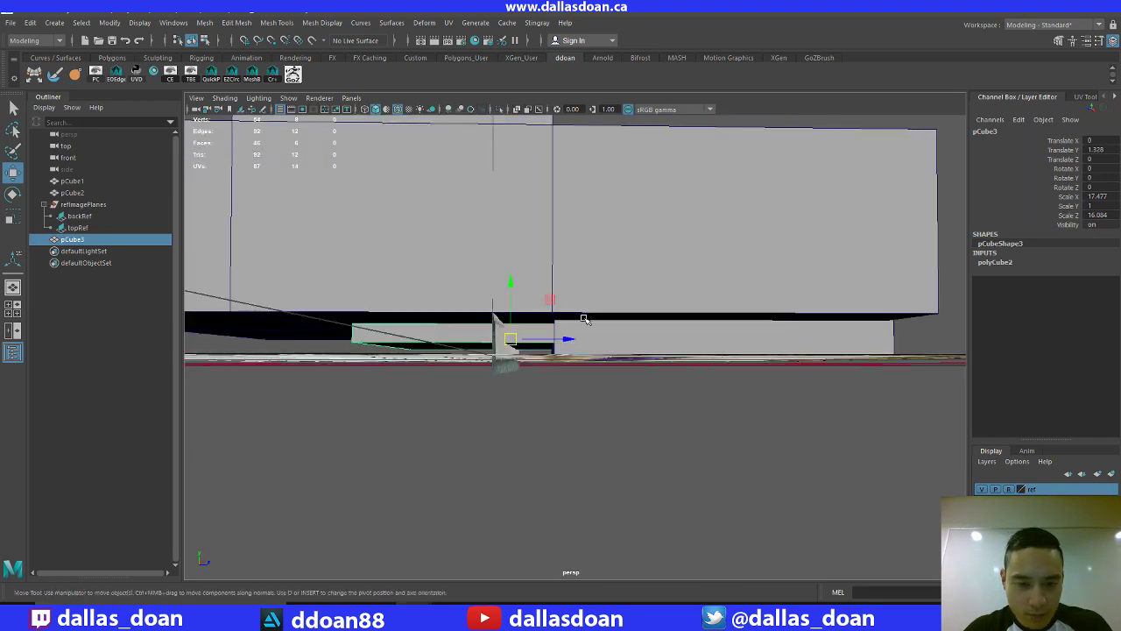
{"action": "key", "text": "r"}
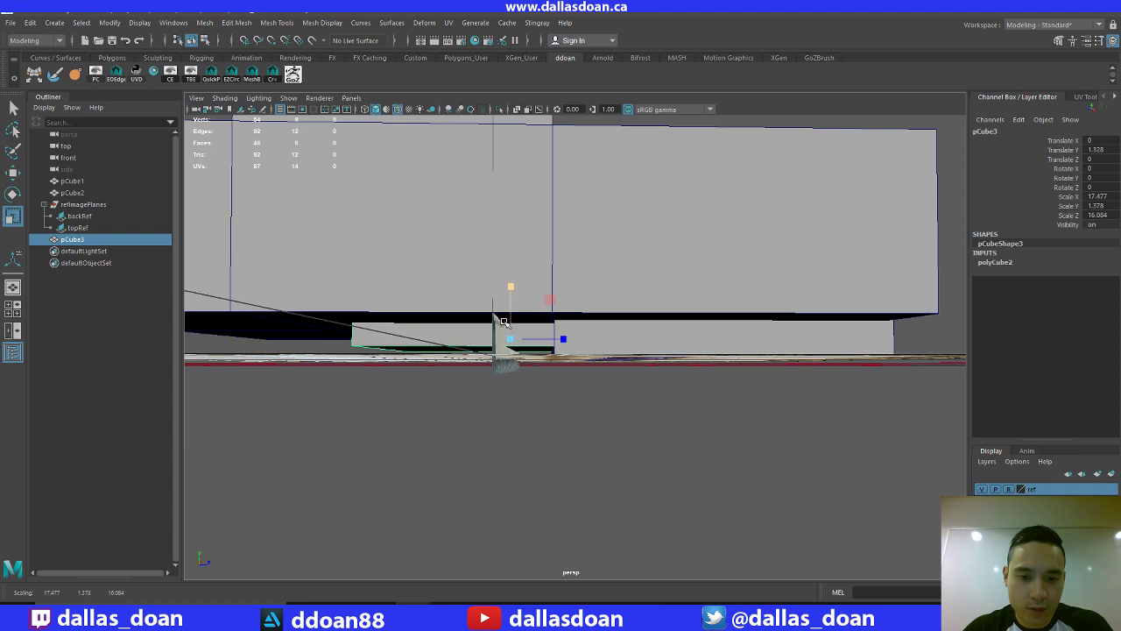
{"action": "key", "text": "w"}
Adjust the base block's faces beneath the main body, bringing its front face forward between the controller-port columns
{"action": "right_click_drag", "start_coordinate": [356, 339], "coordinate": [398, 350]}
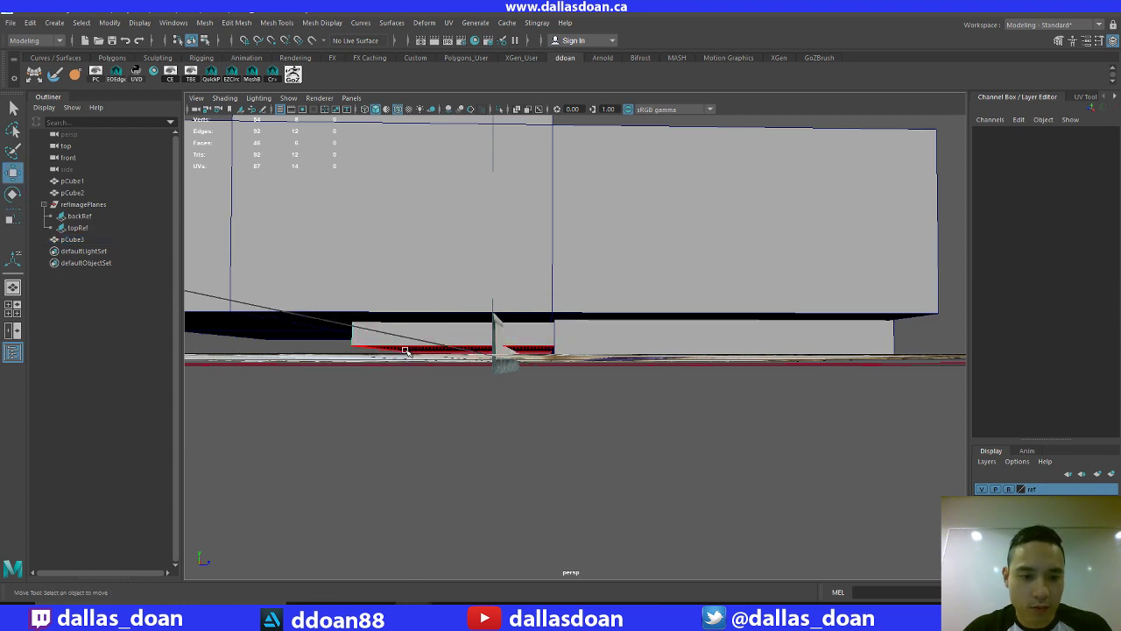
{"action": "left_click", "coordinate": [488, 322]}
{"action": "left_click_drag", "start_coordinate": [508, 293], "coordinate": [513, 307]}
{"action": "left_click_drag", "start_coordinate": [543, 361], "coordinate": [555, 341], "text": "alt"}
{"action": "left_click_drag", "start_coordinate": [471, 330], "coordinate": [619, 332], "text": "alt"}
{"action": "left_click_drag", "start_coordinate": [685, 347], "coordinate": [566, 349], "text": "alt"}
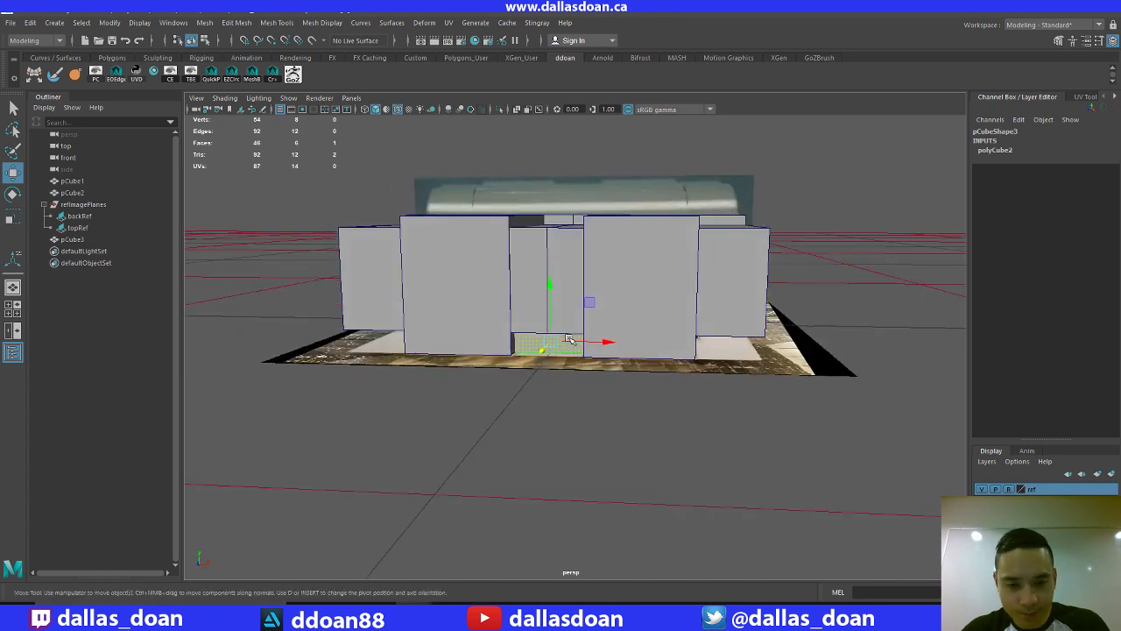
Widen the base block so it extends beneath the outer sections of the main body with a slight inset
{"action": "key", "text": "r"}
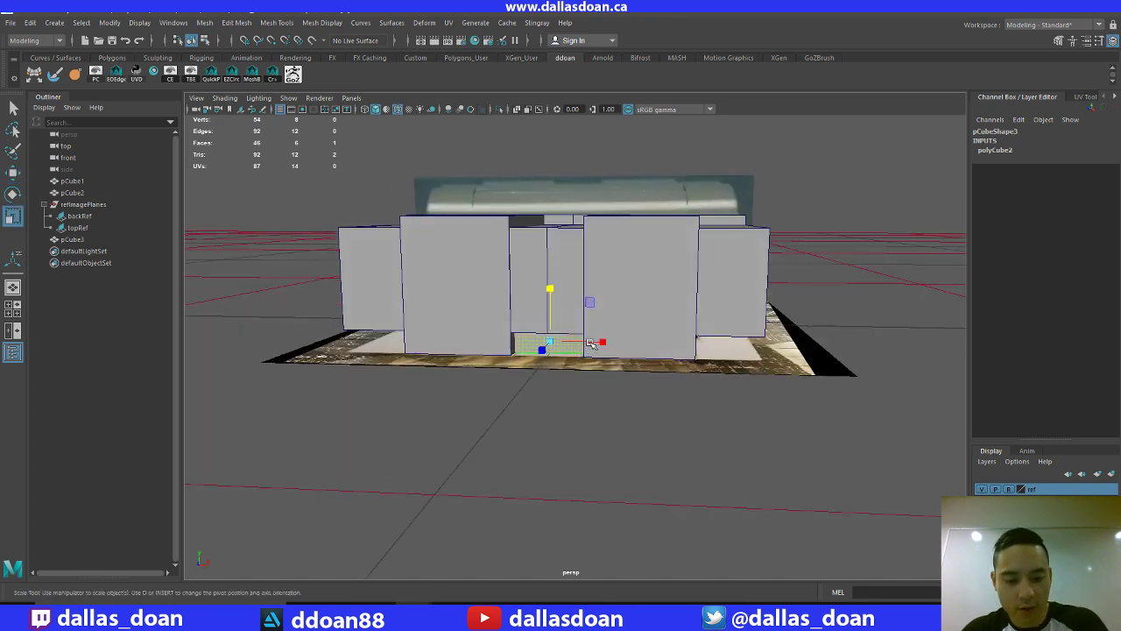
{"action": "key", "text": "4"}
{"action": "mouse_move", "coordinate": [592, 343]}
{"action": "left_mouse_down", "text": "alt"}
{"action": "mouse_move", "coordinate": [606, 349]}
{"action": "mouse_move", "coordinate": [608, 399]}
{"action": "mouse_move", "coordinate": [599, 269]}
{"action": "mouse_move", "coordinate": [624, 279]}
{"action": "mouse_move", "coordinate": [599, 301]}
{"action": "mouse_move", "coordinate": [613, 337]}
{"action": "mouse_move", "coordinate": [618, 323]}
{"action": "mouse_move", "coordinate": [705, 311]}
{"action": "mouse_move", "coordinate": [544, 334]}
{"action": "mouse_move", "coordinate": [705, 394]}
{"action": "mouse_move", "coordinate": [662, 331]}
{"action": "left_mouse_up", "text": "alt"}
{"action": "key", "text": "5"}
{"action": "key", "text": "w"}
{"action": "right_click", "coordinate": [543, 298]}
{"action": "left_click", "coordinate": [513, 346]}
{"action": "left_click", "coordinate": [705, 394]}
{"action": "scroll", "coordinate": [683, 401], "scroll_direction": "up", "scroll_amount": 5}
Put the controller-port columns into face editing and hide the ref layer to expose the console's underside
{"action": "left_click", "coordinate": [603, 275]}
{"action": "right_click_drag", "start_coordinate": [564, 294], "coordinate": [587, 312]}
{"action": "scroll", "coordinate": [585, 311], "scroll_direction": "up", "scroll_amount": 6}
{"action": "left_click_drag", "start_coordinate": [580, 310], "coordinate": [516, 358], "text": "alt"}
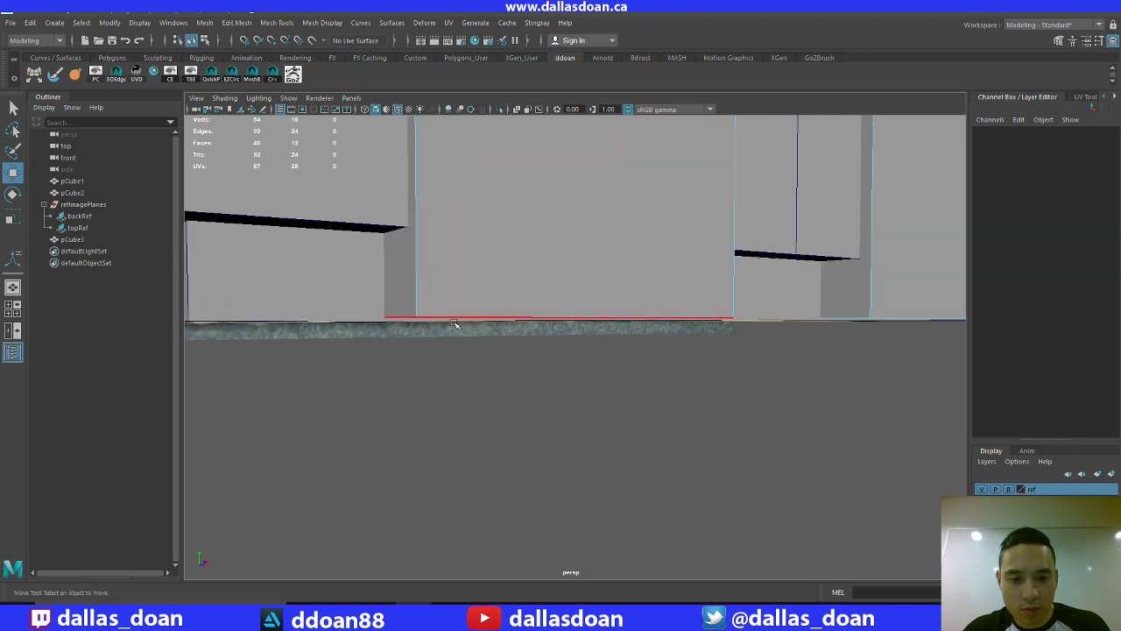
{"action": "scroll", "coordinate": [723, 405], "scroll_direction": "down", "scroll_amount": 5}
{"action": "left_click", "coordinate": [981, 487]}
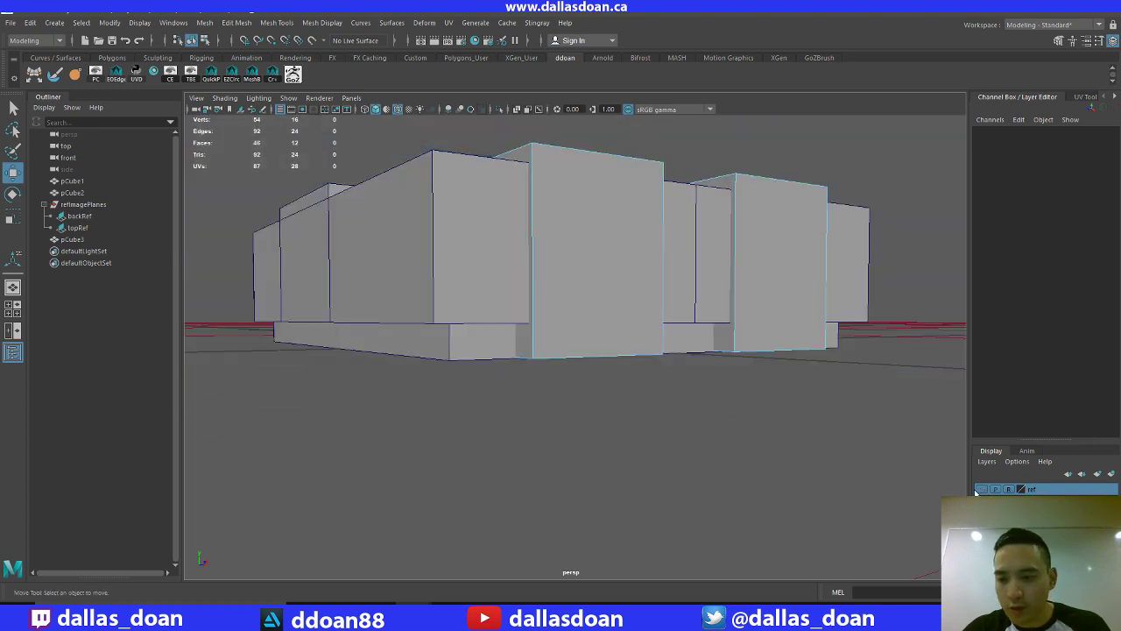
{"action": "left_click_drag", "start_coordinate": [735, 412], "coordinate": [627, 193], "text": "alt"}
{"action": "left_click_drag", "start_coordinate": [563, 273], "coordinate": [546, 307], "text": "alt"}
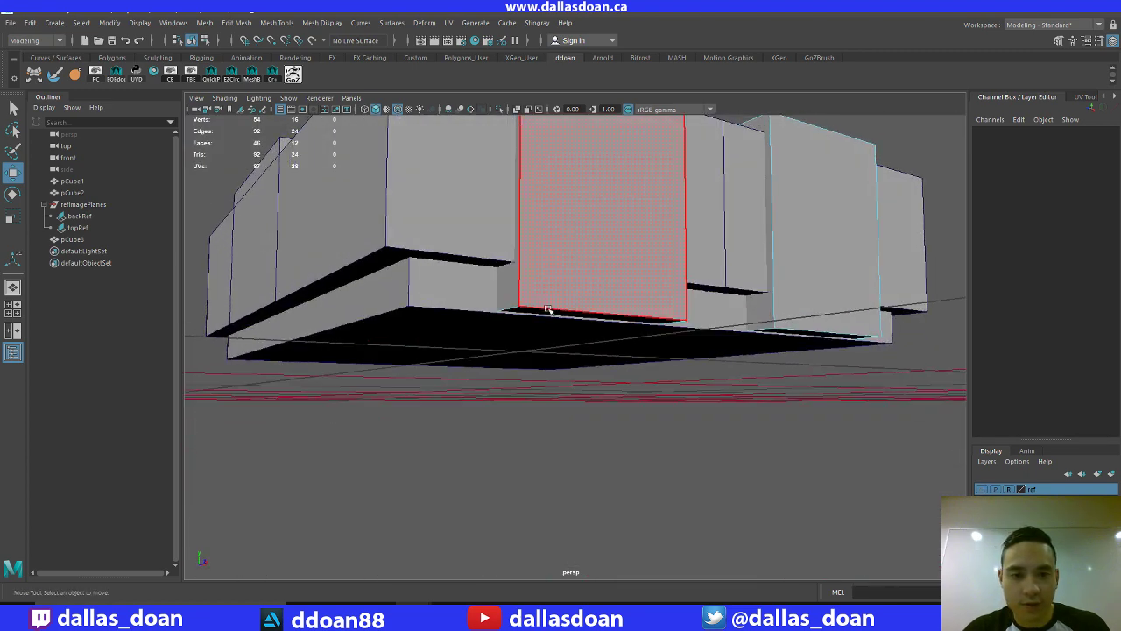
Turn on Object X symmetry and raise the port columns' two bottom faces to just below the main body's underside
{"action": "left_click", "coordinate": [552, 312]}
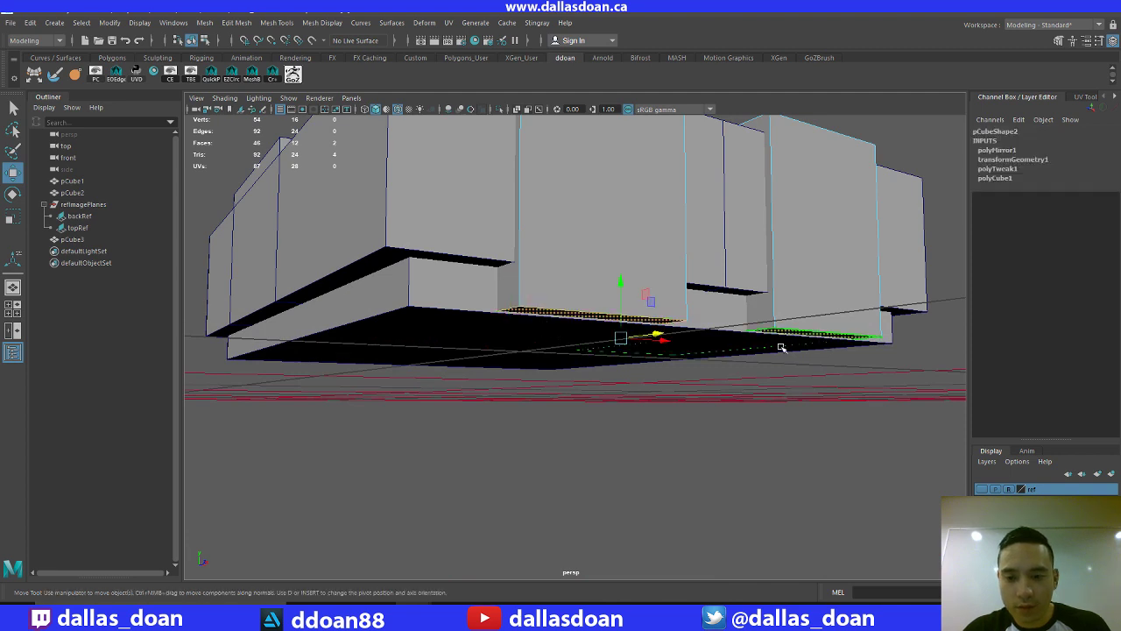
{"action": "left_click_drag", "start_coordinate": [747, 347], "coordinate": [750, 350], "text": "alt"}
{"action": "left_click", "coordinate": [749, 343]}
{"action": "key", "text": "ctrl+a"}
{"action": "left_click", "coordinate": [1059, 40]}
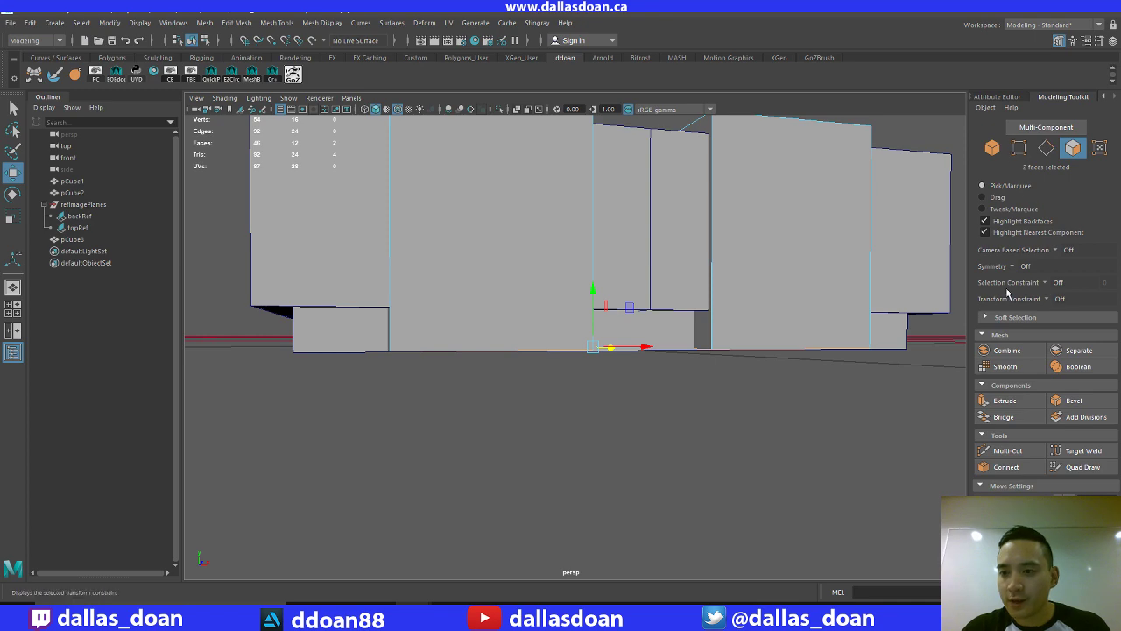
{"action": "left_click", "coordinate": [1013, 268]}
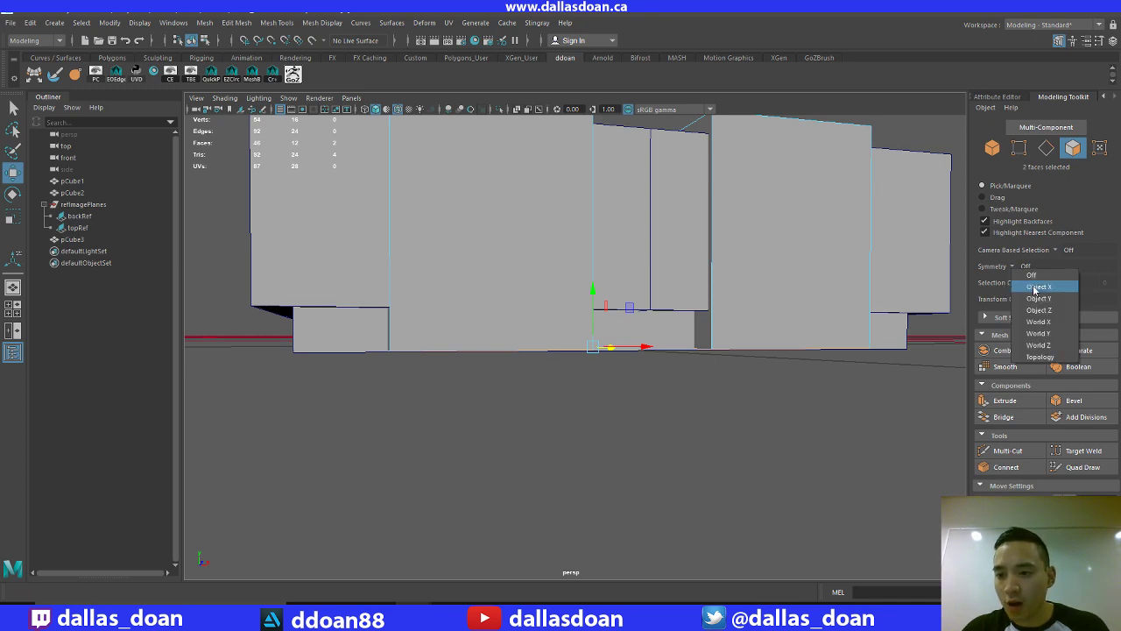
{"action": "left_click", "coordinate": [1037, 286]}
{"action": "left_click_drag", "start_coordinate": [758, 289], "coordinate": [818, 260], "text": "alt"}
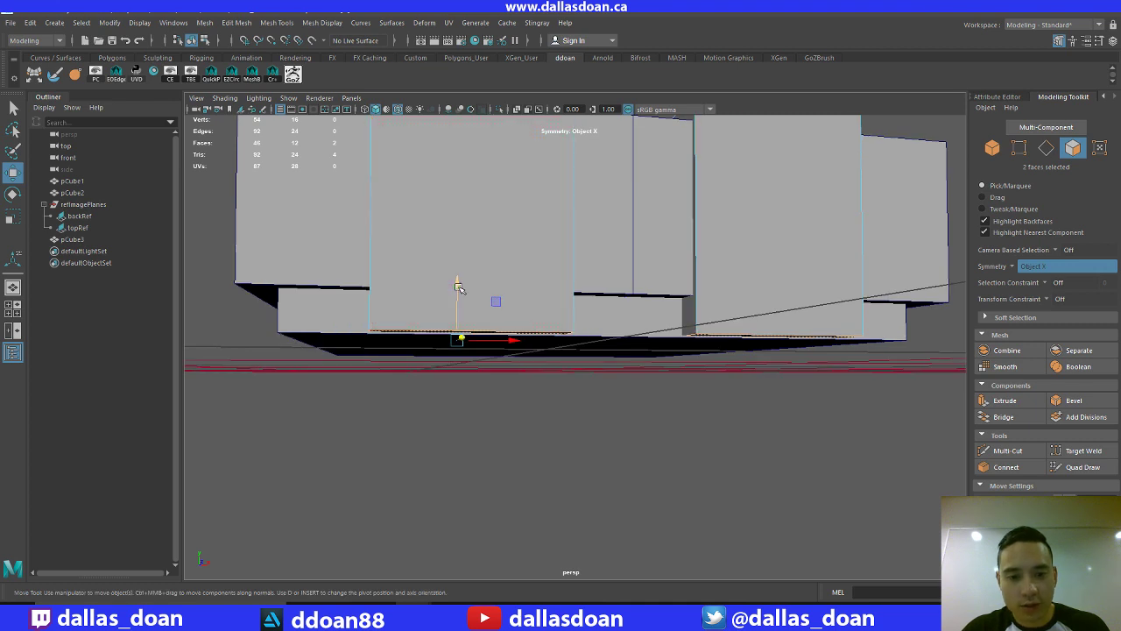
{"action": "left_click_drag", "start_coordinate": [458, 288], "coordinate": [458, 258]}
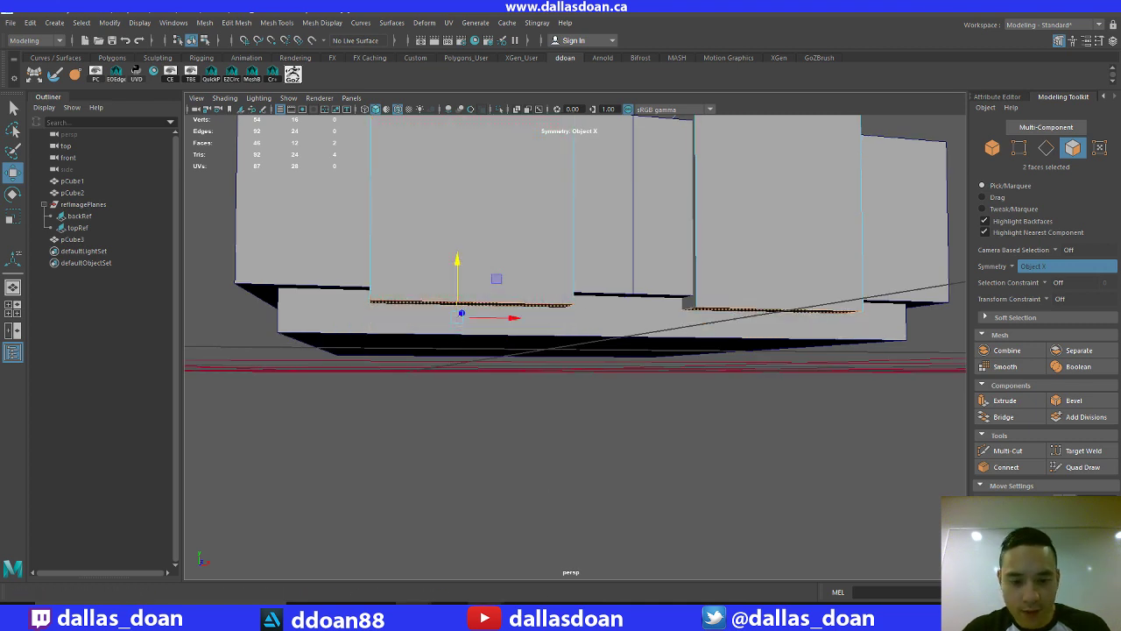
Examine the front photo of the console for the port columns' height relative to the body and base, and return to Maya
{"action": "mouse_move", "coordinate": [490, 602]}
{"action": "mouse_move", "coordinate": [547, 570]}
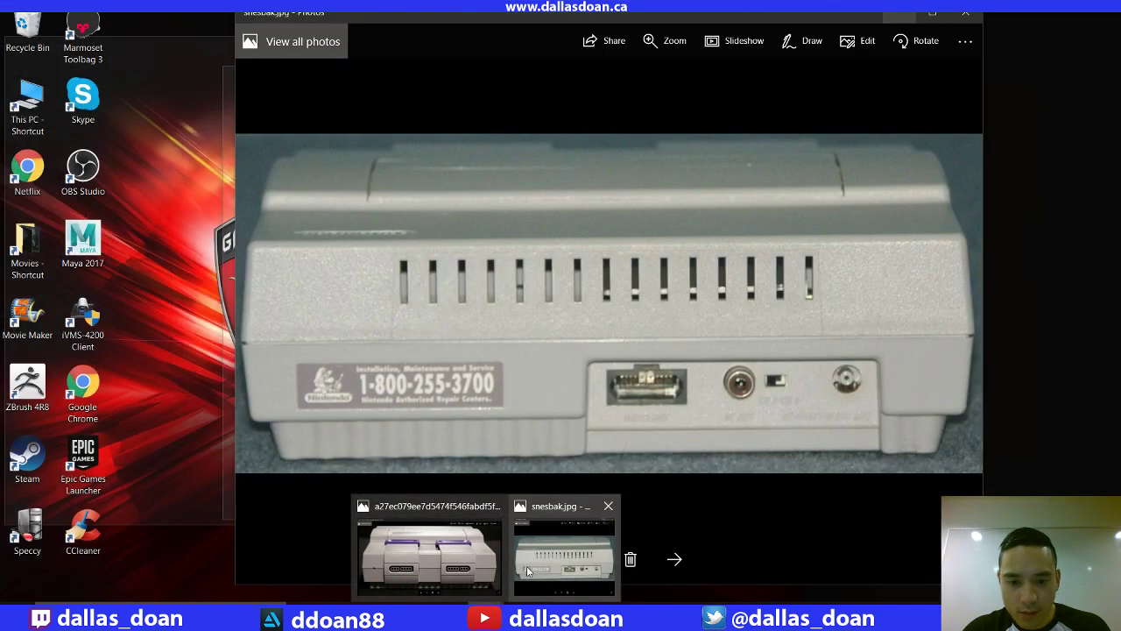
{"action": "mouse_move", "coordinate": [444, 569]}
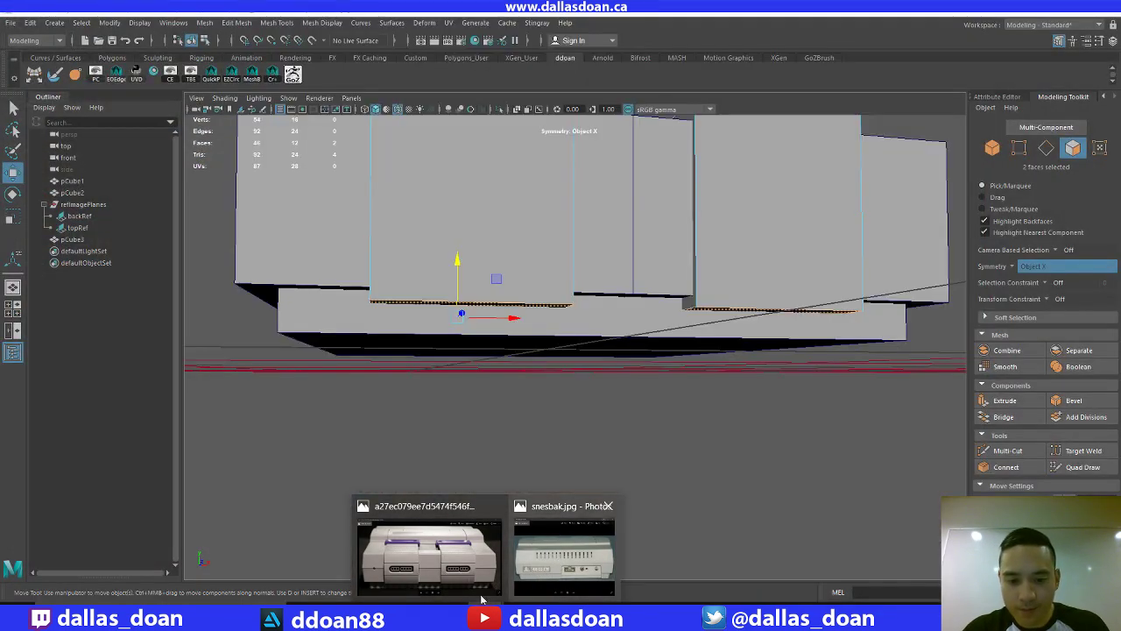
{"action": "left_click", "coordinate": [444, 569]}
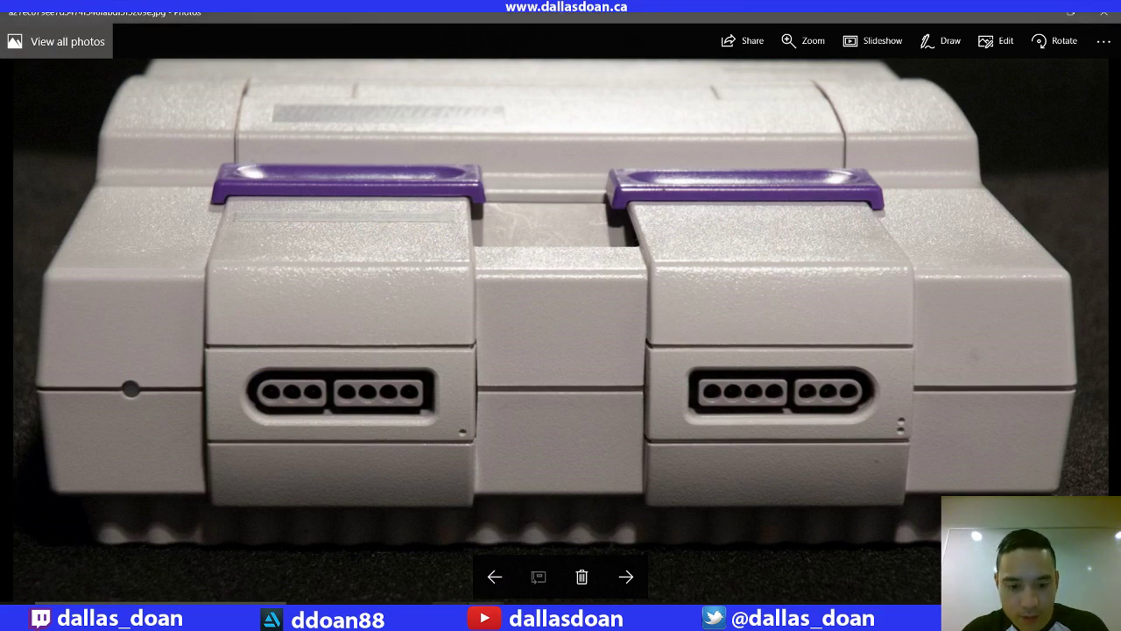
{"action": "mouse_move", "coordinate": [413, 602]}
{"action": "left_click", "coordinate": [490, 552]}
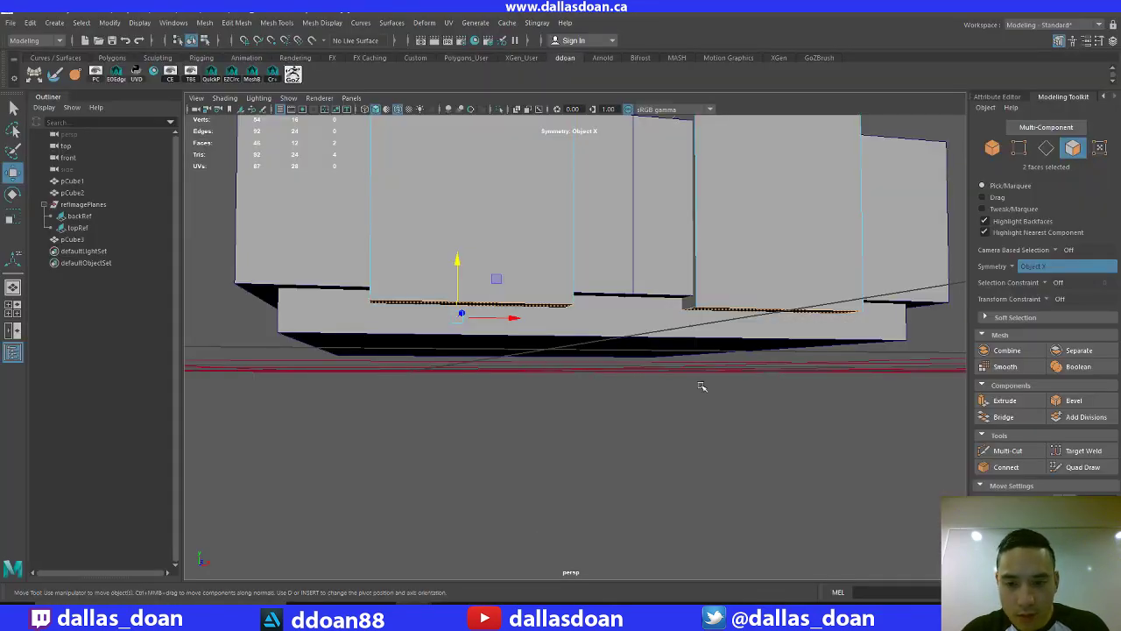
Lower the two top faces of the controller-port columns slightly towards the top of the main body's front section
{"action": "left_click_drag", "start_coordinate": [666, 333], "coordinate": [669, 261], "text": "alt"}
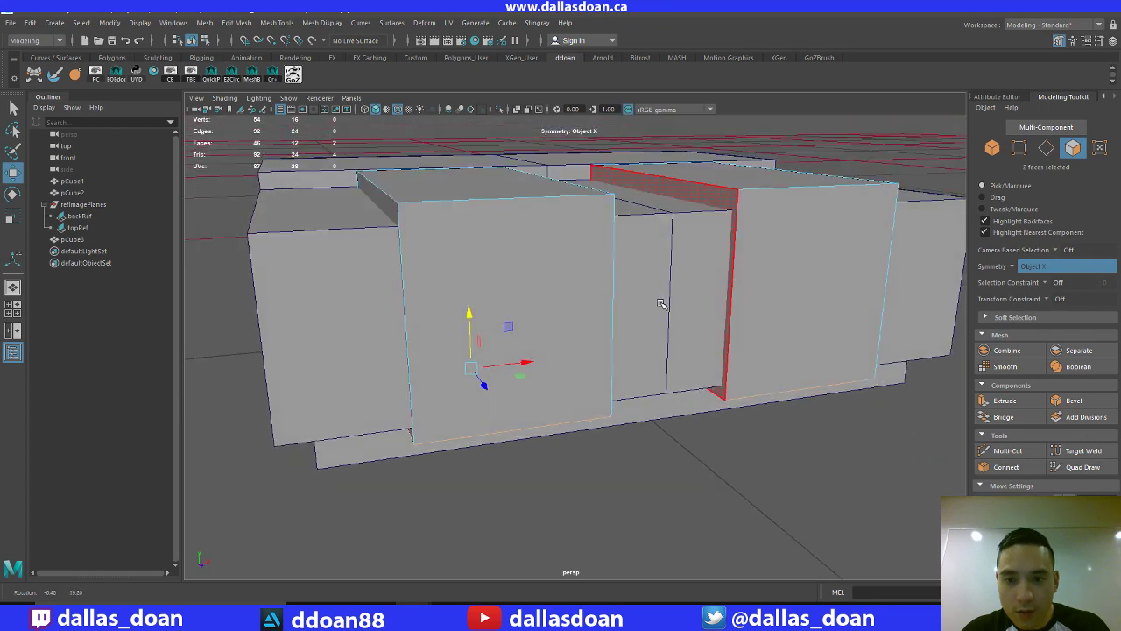
{"action": "left_click", "coordinate": [473, 186]}
{"action": "left_click", "coordinate": [673, 175], "text": "shift"}
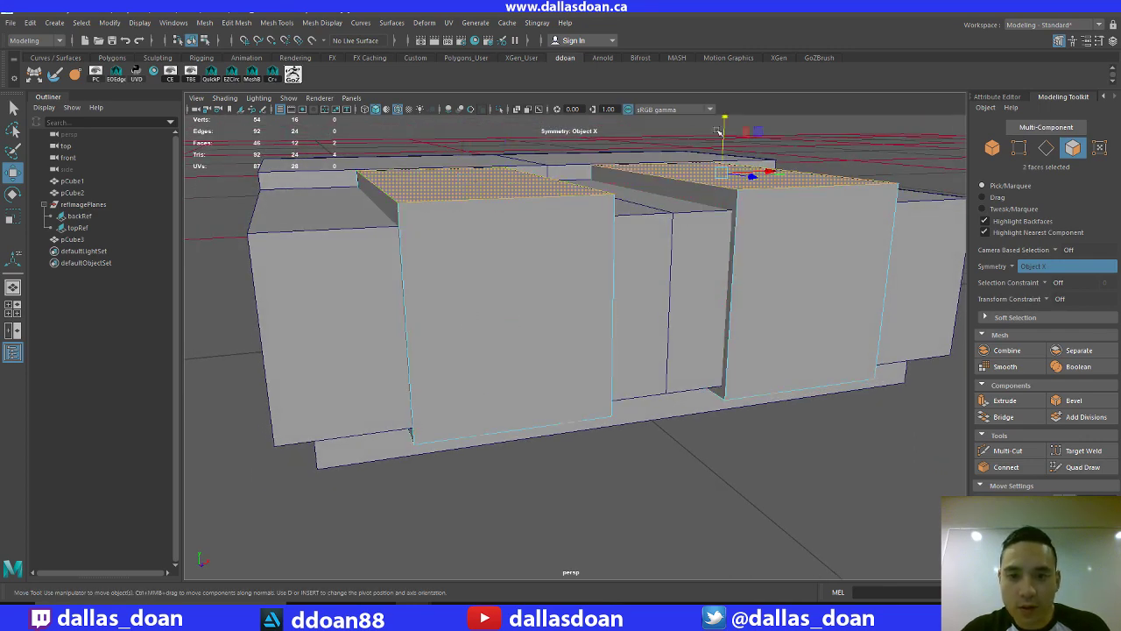
{"action": "left_click_drag", "start_coordinate": [724, 132], "coordinate": [724, 141]}
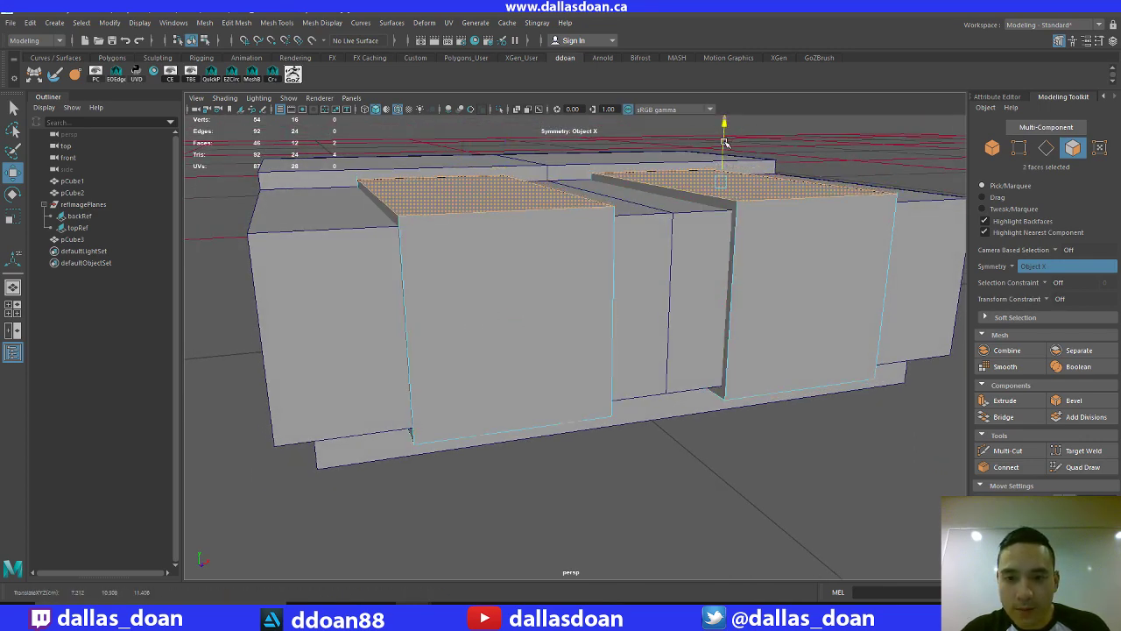
Raise the two bottom faces of the controller-port columns slightly closer to the main body's underside
{"action": "left_click_drag", "start_coordinate": [701, 376], "coordinate": [718, 325], "text": "alt"}
{"action": "left_click", "coordinate": [770, 297]}
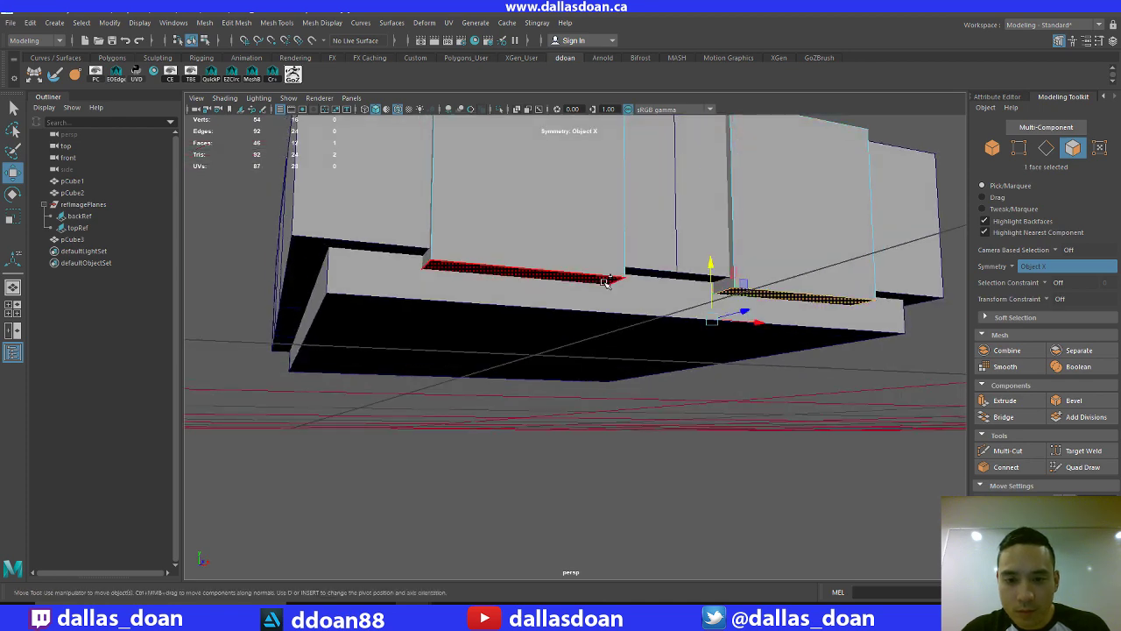
{"action": "left_click", "coordinate": [525, 273], "text": "shift"}
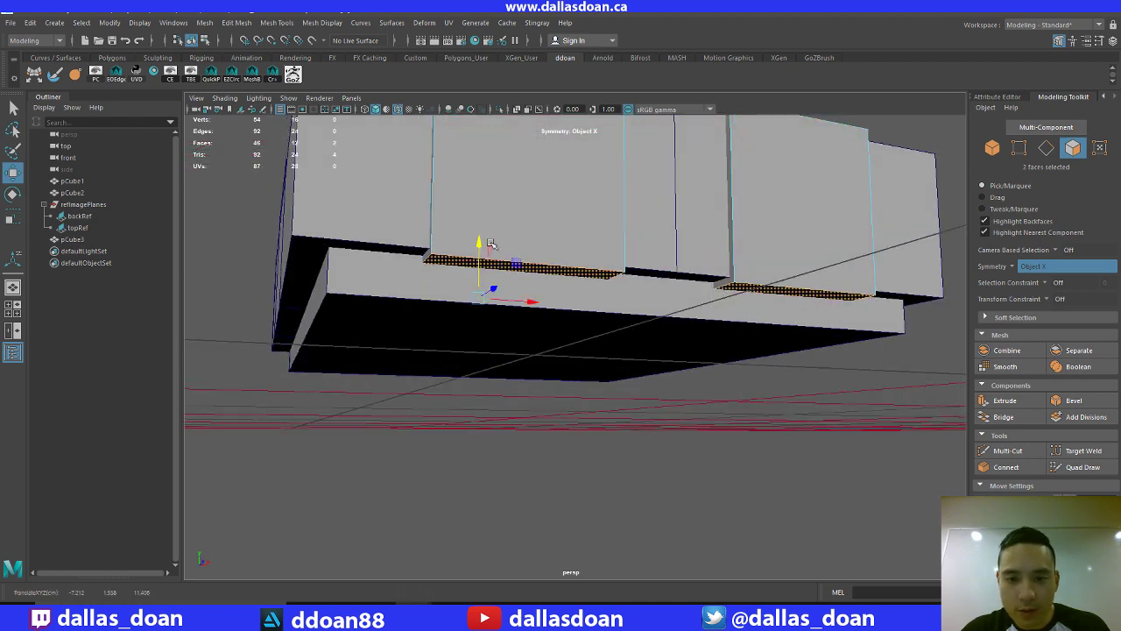
{"action": "left_click_drag", "start_coordinate": [565, 238], "coordinate": [763, 298], "text": "alt"}
{"action": "right_click_drag", "start_coordinate": [762, 298], "coordinate": [818, 278]}
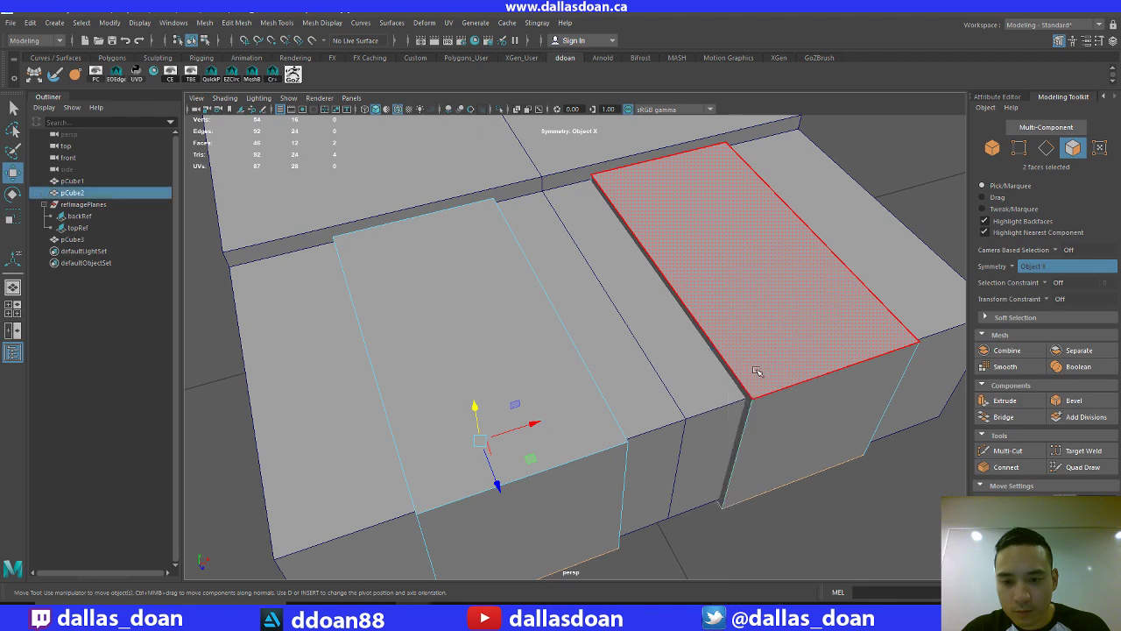
Deselect the port-column faces and inspect the blocked-out console from the front and side
{"action": "scroll", "coordinate": [744, 430], "scroll_direction": "down", "scroll_amount": 5}
{"action": "left_click", "coordinate": [631, 450]}
{"action": "left_click_drag", "start_coordinate": [744, 430], "coordinate": [629, 412], "text": "alt"}
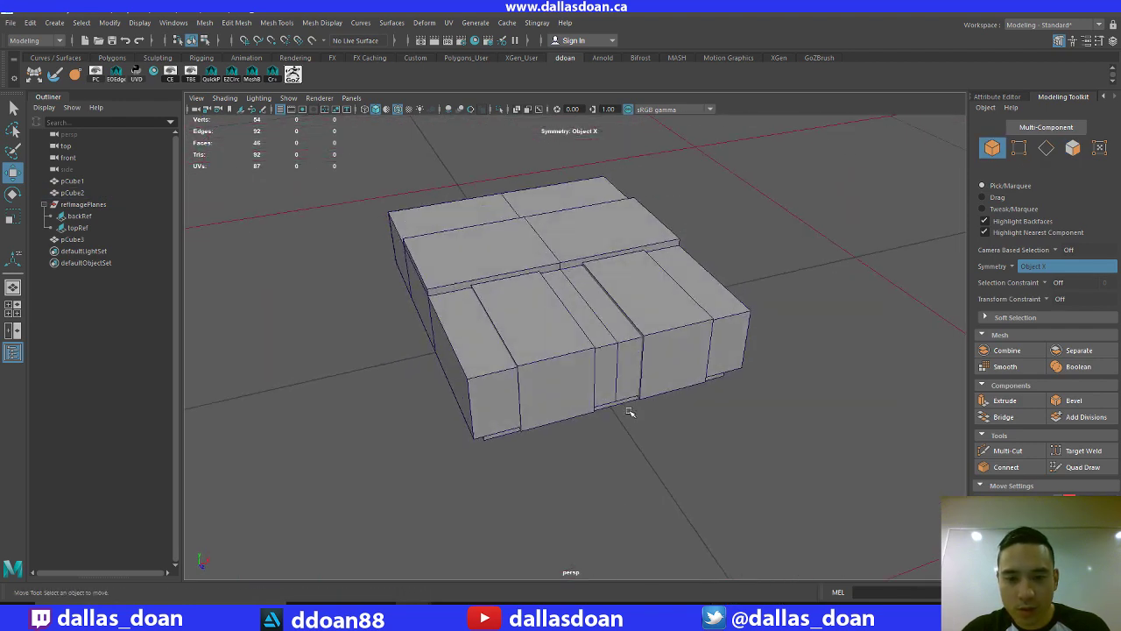
{"action": "mouse_move", "coordinate": [572, 477]}
{"action": "left_mouse_down", "text": "alt"}
{"action": "mouse_move", "coordinate": [607, 438]}
{"action": "mouse_move", "coordinate": [581, 475]}
{"action": "left_mouse_up", "text": "alt"}
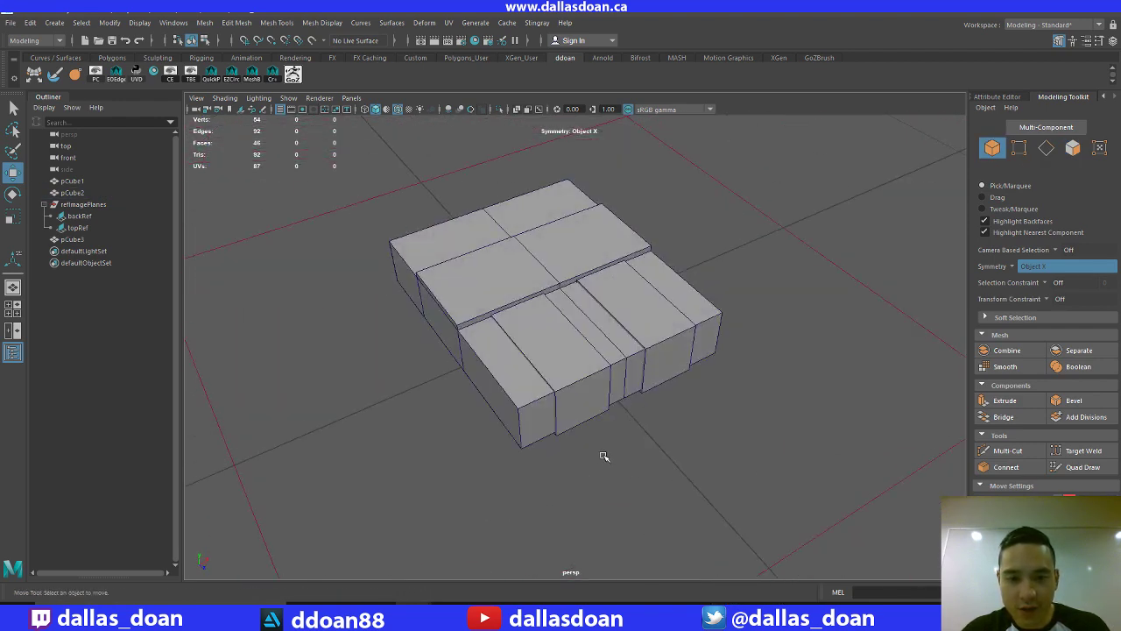
{"action": "right_click_drag", "start_coordinate": [605, 450], "coordinate": [728, 432], "text": "alt"}
{"action": "left_click_drag", "start_coordinate": [729, 432], "coordinate": [568, 336], "text": "alt"}
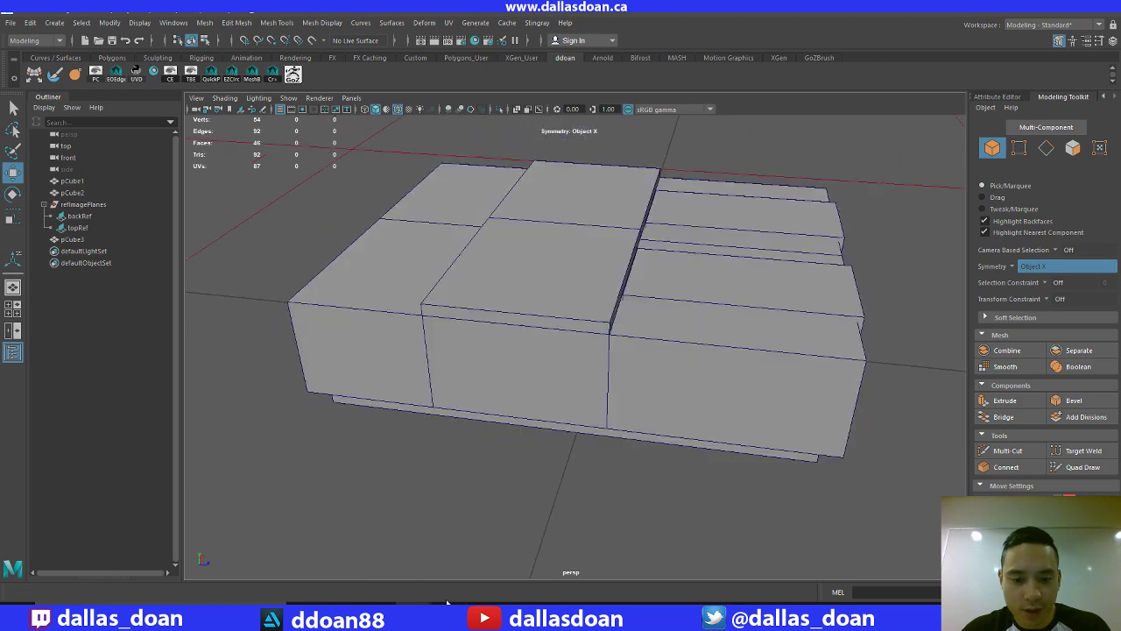
{"action": "left_click", "coordinate": [446, 602]}
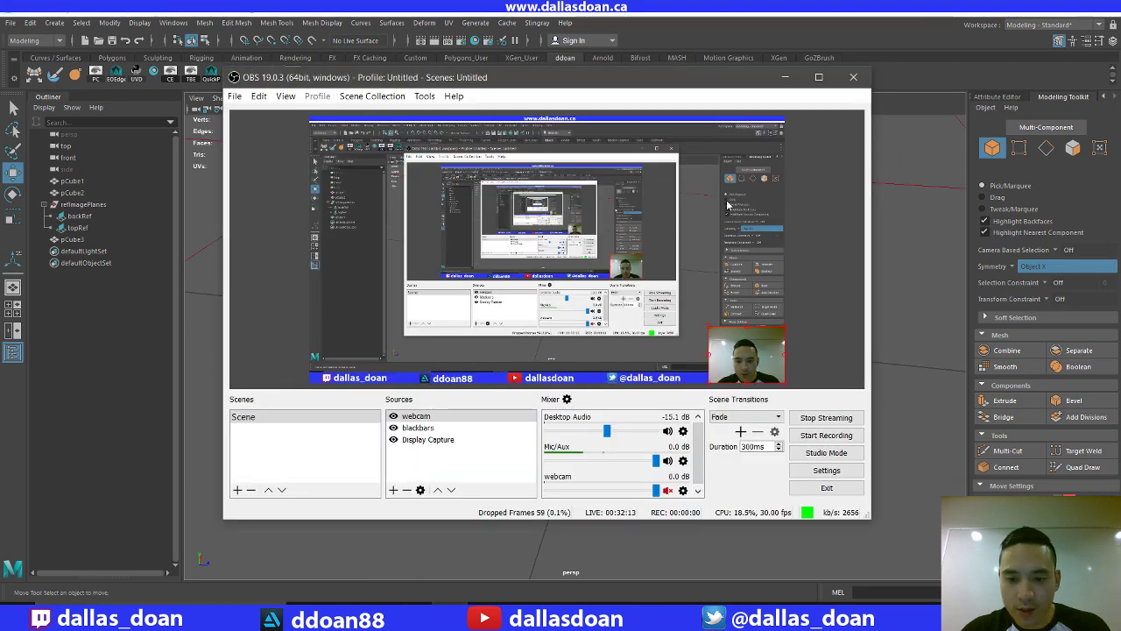
{"action": "left_click", "coordinate": [784, 77]}
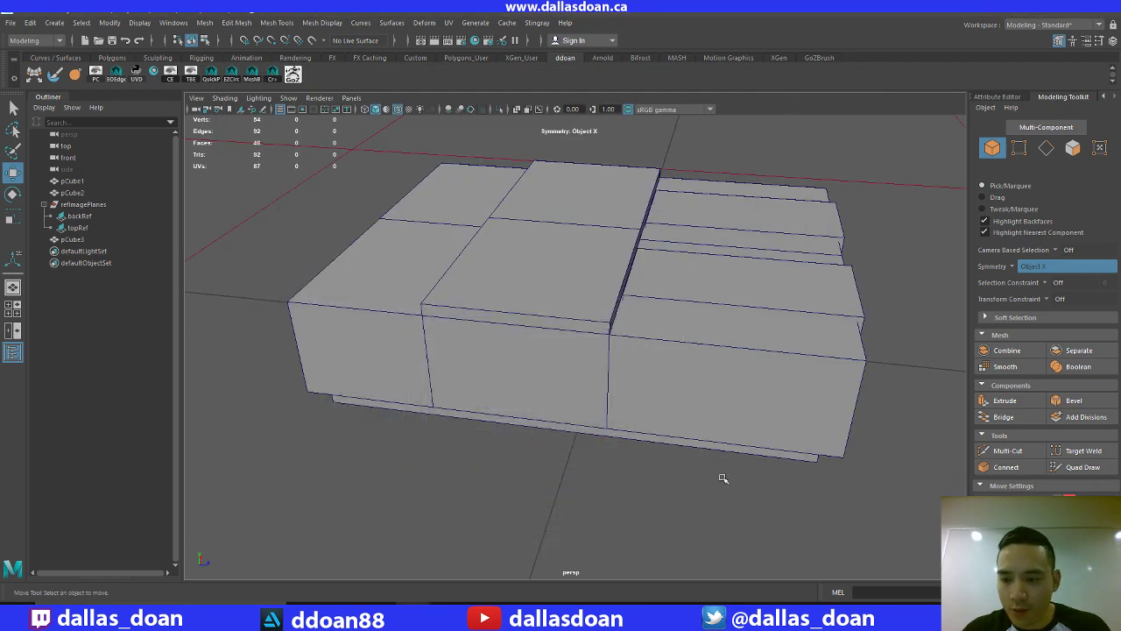
{"action": "left_click", "coordinate": [447, 602]}
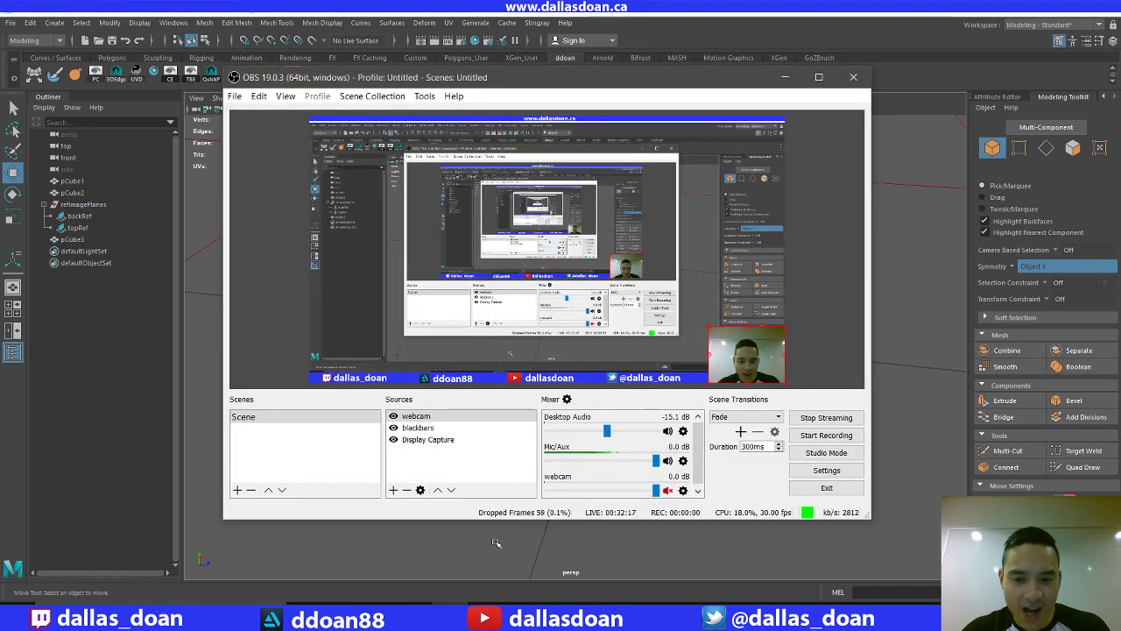
{"action": "left_click", "coordinate": [784, 79]}
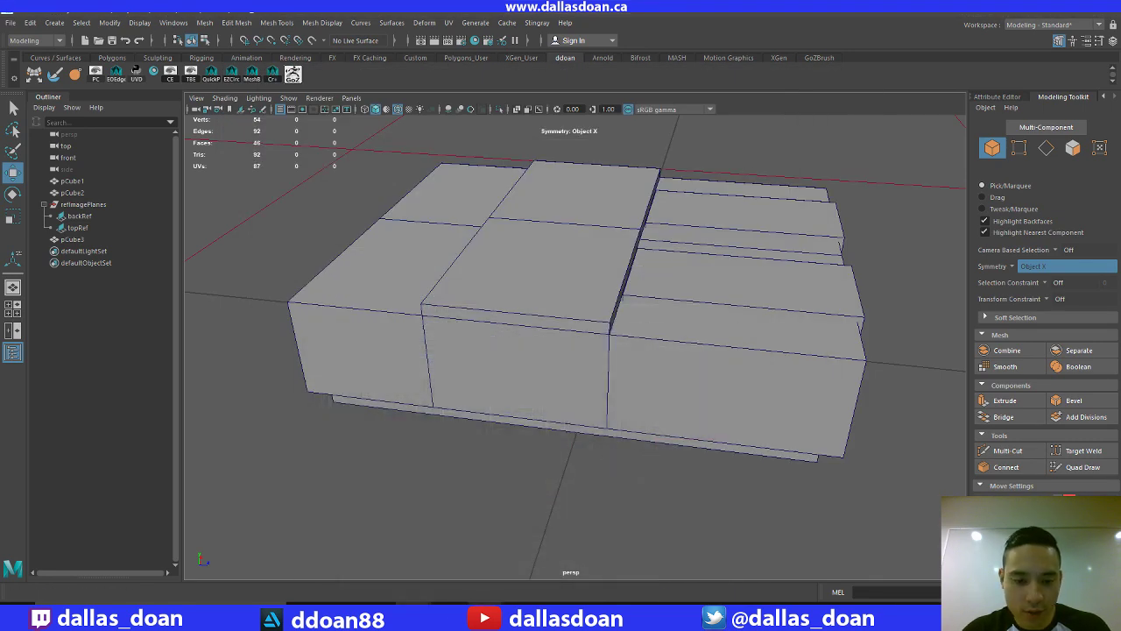
Switch to the Photos viewer, examine the console's front, bottom, back and top reference photos for remaining parts, and return to Maya
{"action": "left_click", "coordinate": [508, 514]}
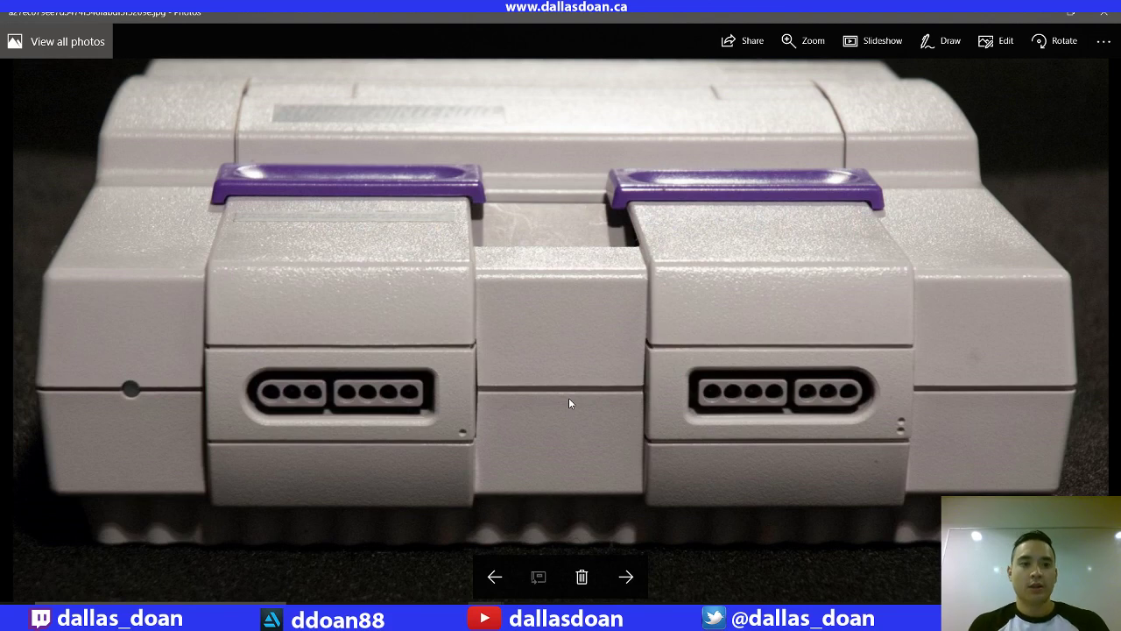
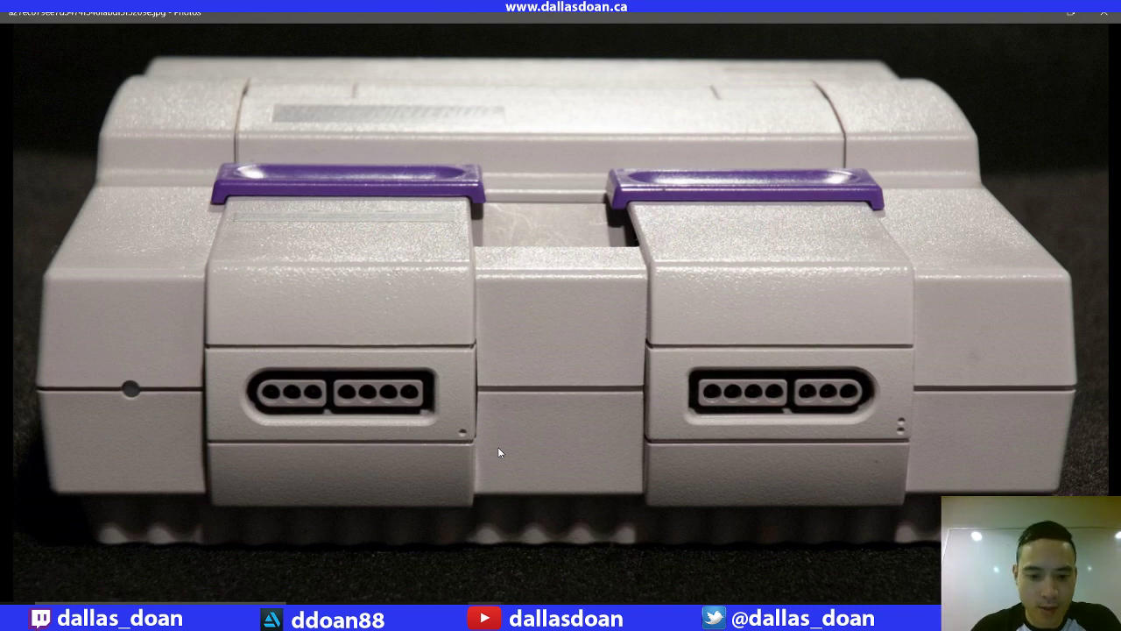
{"action": "key", "text": "Right"}
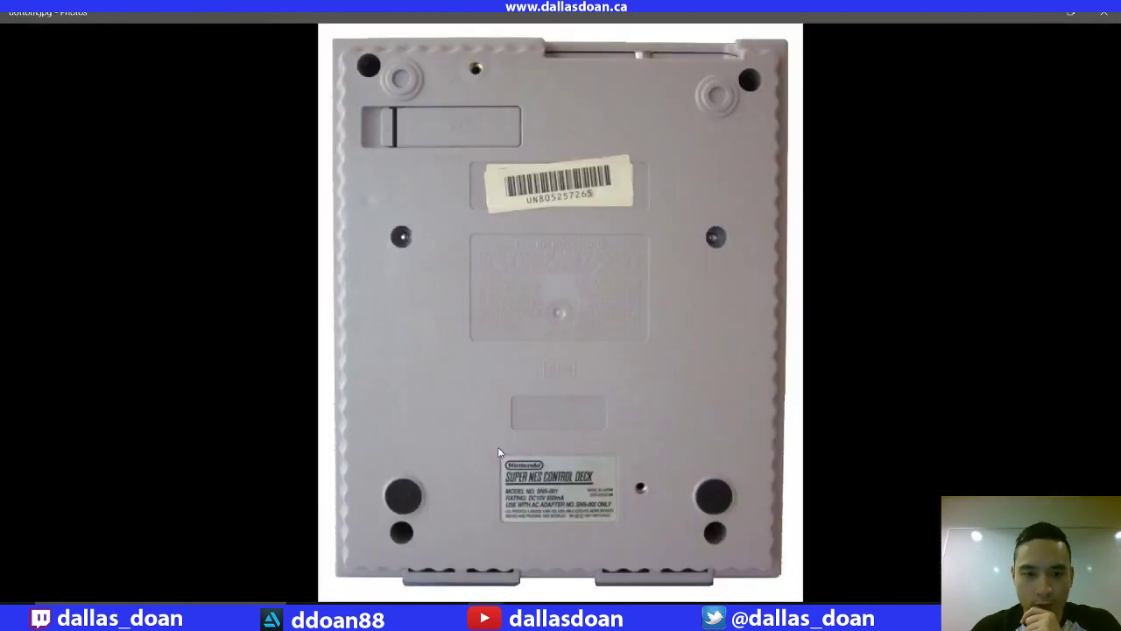
{"action": "key", "text": "Right"}
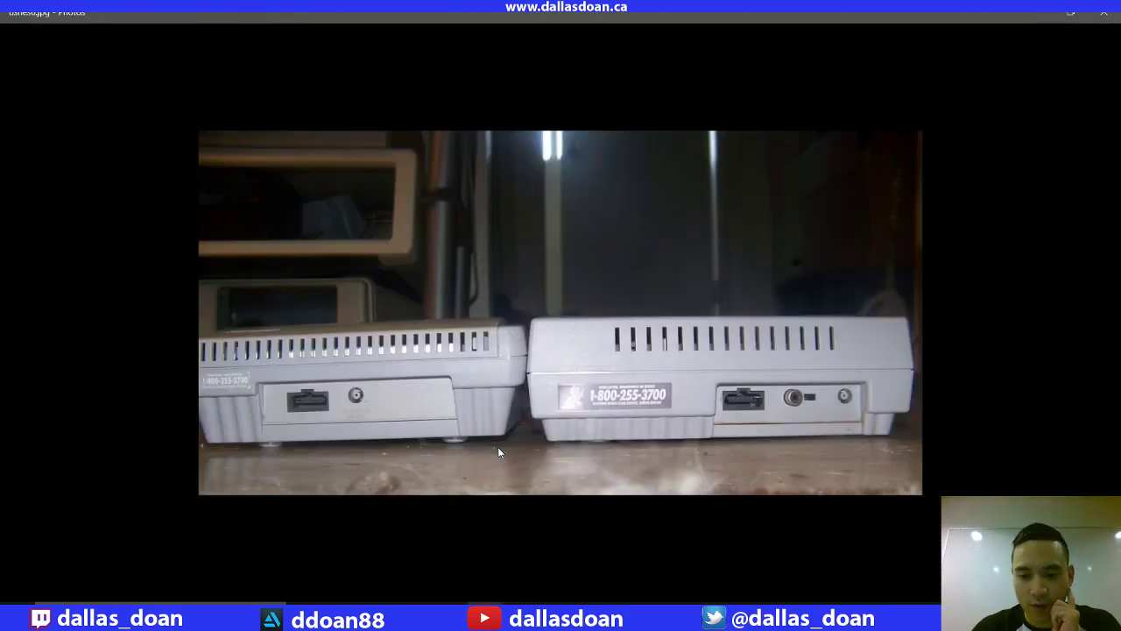
{"action": "key", "text": "Right"}
{"action": "key", "text": "Right"}
{"action": "key", "text": "Right"}
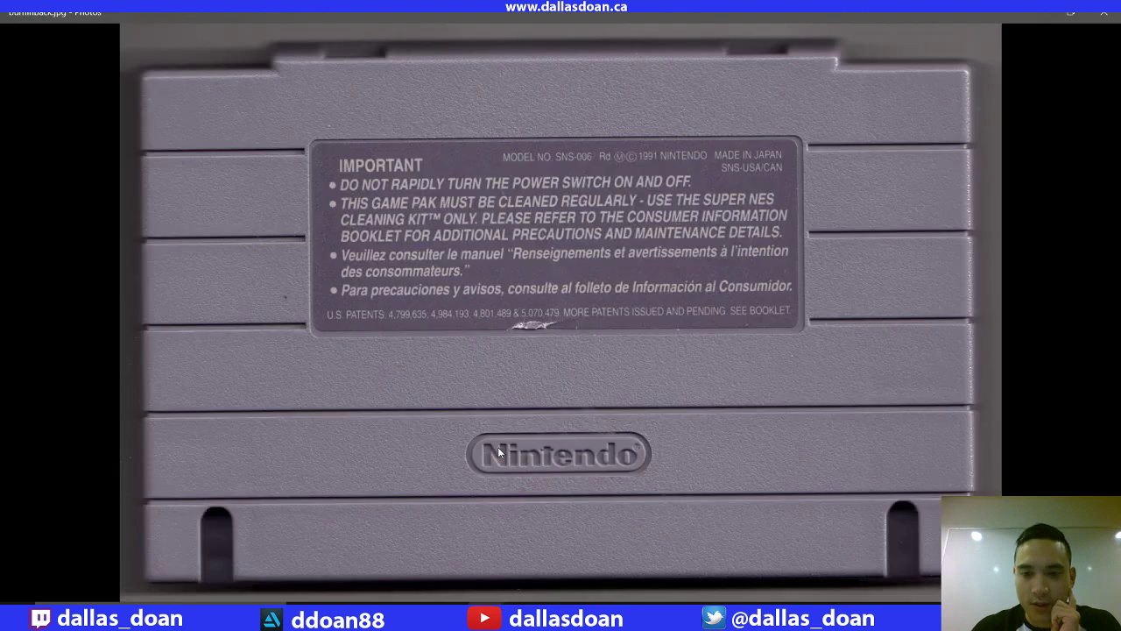
{"action": "key", "text": "Right"}
{"action": "key", "text": "Right"}
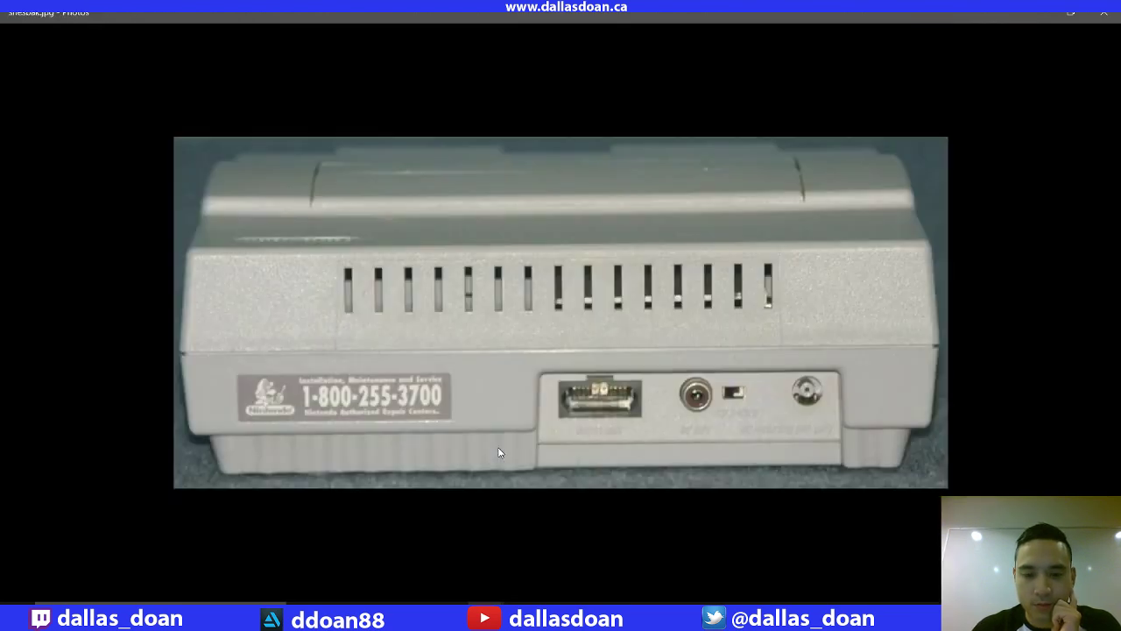
{"action": "key", "text": "Right"}
{"action": "key", "text": "Right"}
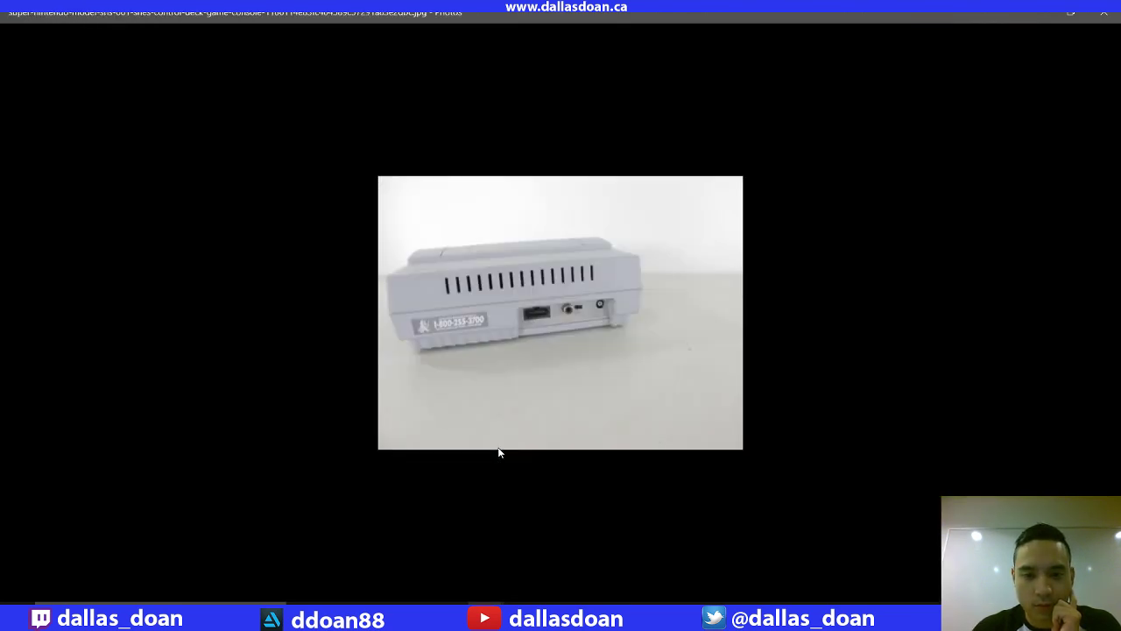
{"action": "key", "text": "Right"}
{"action": "key", "text": "Right"}
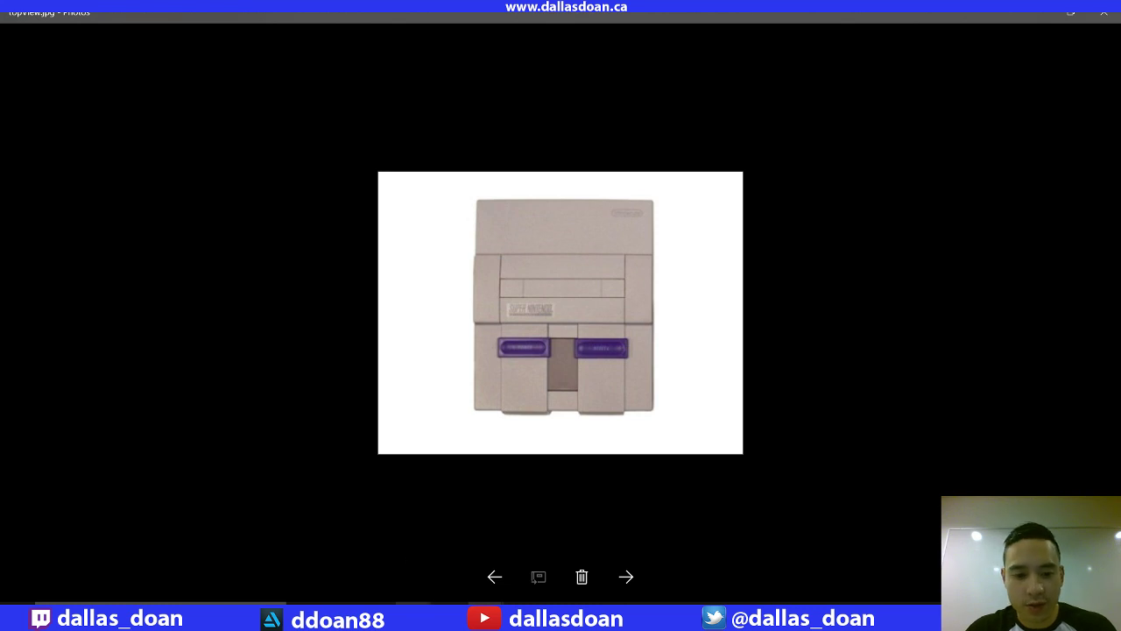
{"action": "left_click", "coordinate": [492, 545]}
{"action": "scroll", "coordinate": [570, 470], "scroll_direction": "up", "scroll_amount": 3}
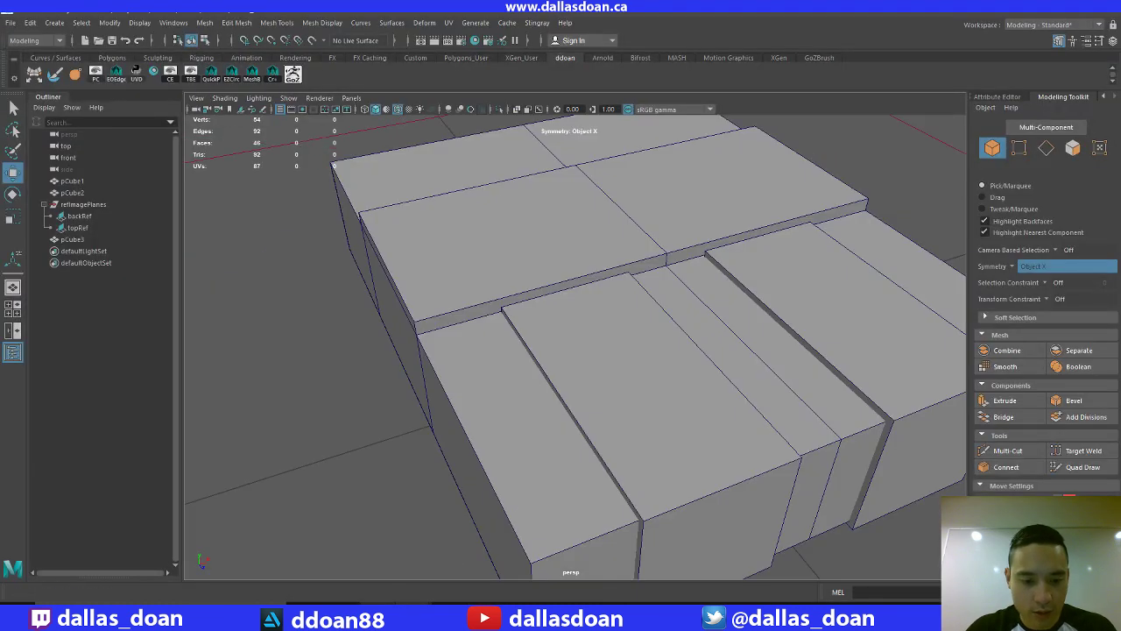
{"action": "scroll", "coordinate": [441, 450], "scroll_direction": "down", "scroll_amount": 3}
{"action": "scroll", "coordinate": [571, 297], "scroll_direction": "up", "scroll_amount": 1}
{"action": "right_click", "coordinate": [571, 297]}
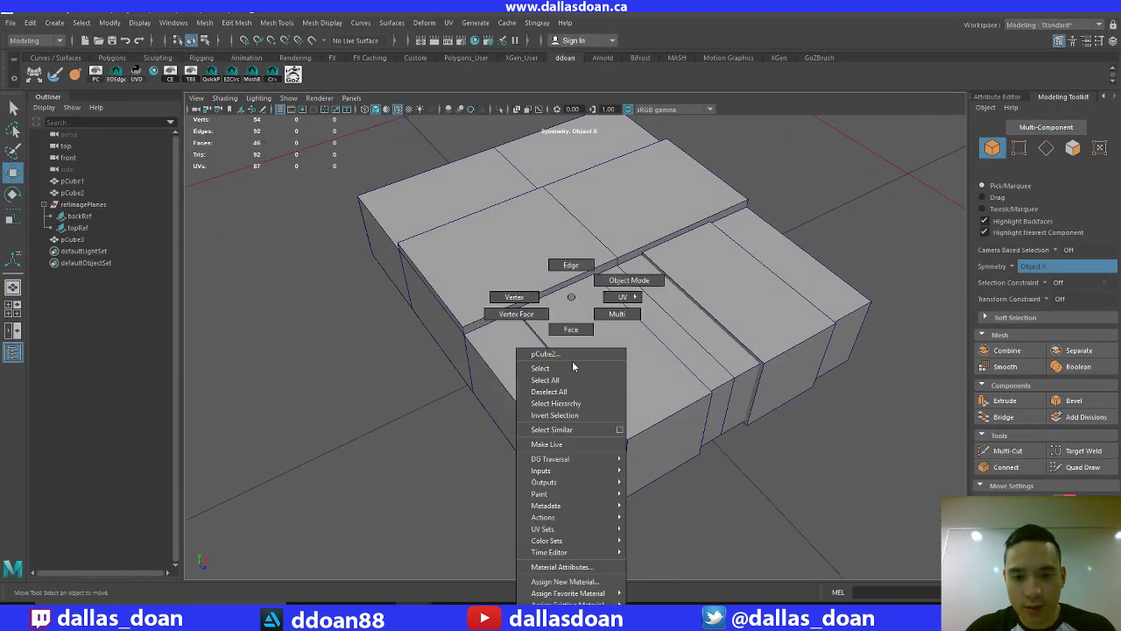
{"action": "left_click", "coordinate": [540, 368]}
{"action": "left_click_drag", "start_coordinate": [543, 372], "coordinate": [616, 453], "text": "alt"}
{"action": "left_click", "coordinate": [629, 441]}
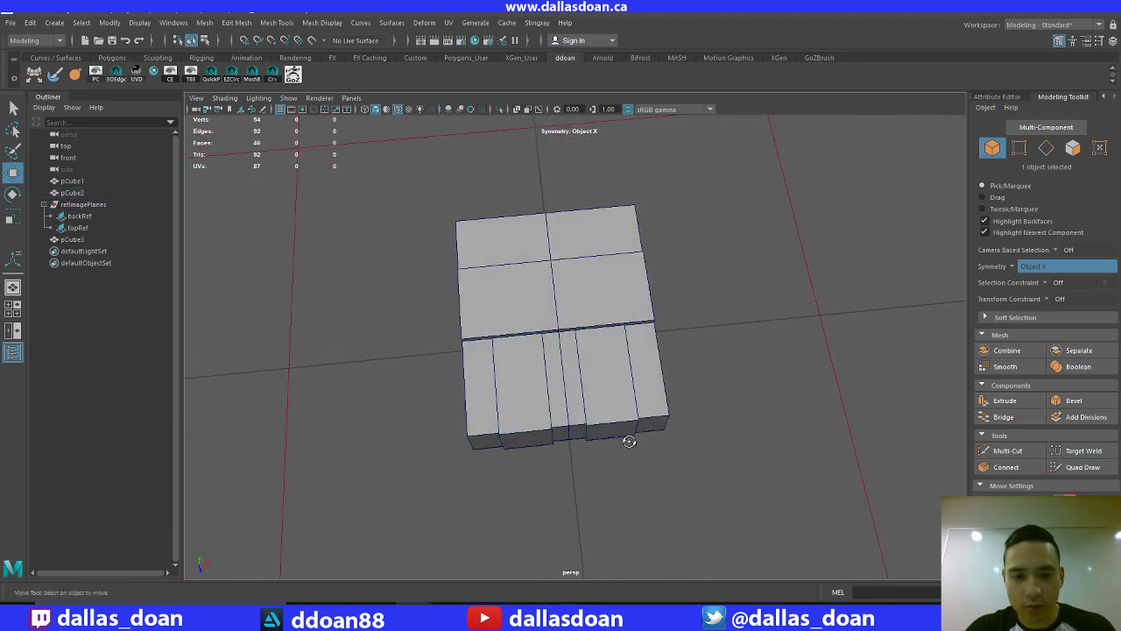
Switch to the top view and make the ref display layer visible to show the console's reference image
{"action": "key", "text": "space"}
{"action": "key", "text": "space"}
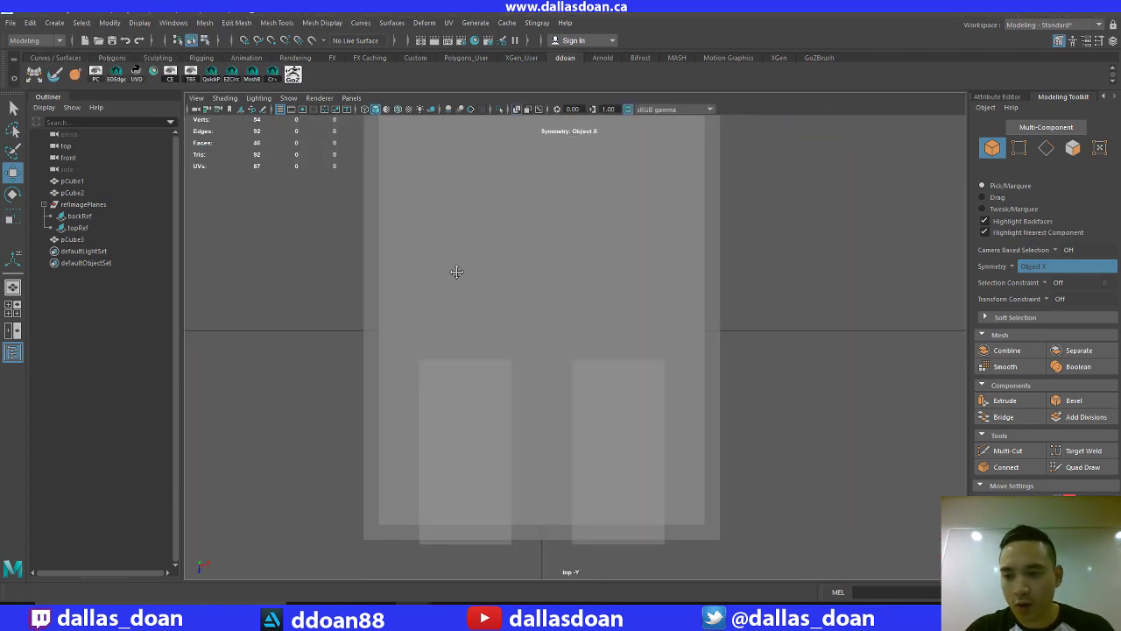
{"action": "left_click", "coordinate": [1057, 41]}
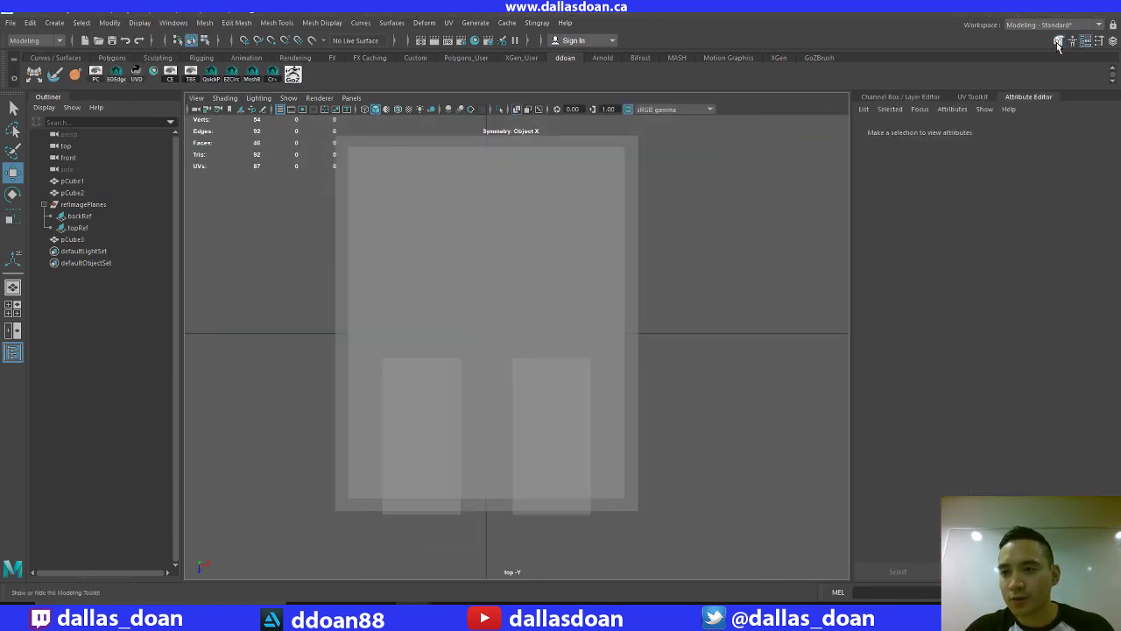
{"action": "left_click", "coordinate": [1058, 43]}
{"action": "key", "text": "ctrl+a"}
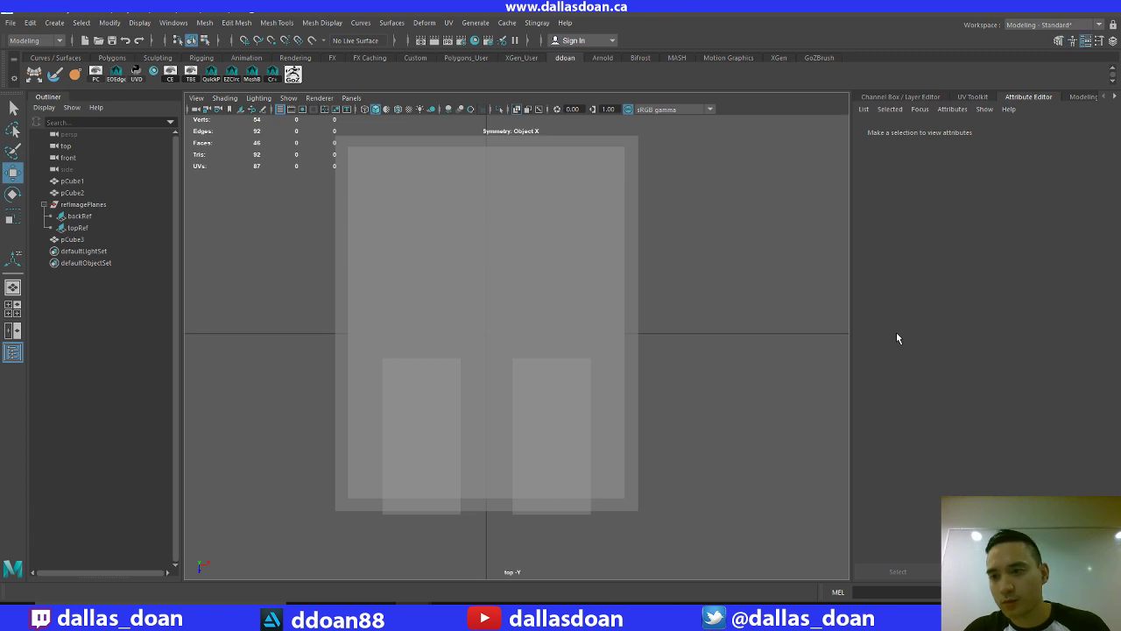
{"action": "left_click", "coordinate": [893, 97]}
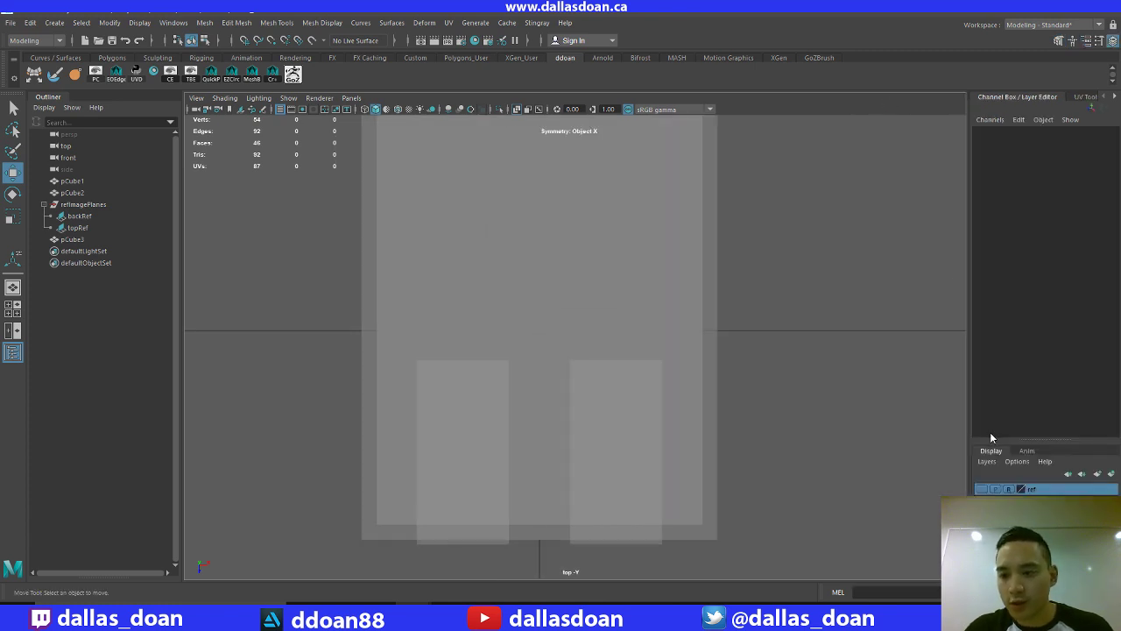
{"action": "left_click", "coordinate": [981, 488]}
{"action": "scroll", "coordinate": [753, 355], "scroll_direction": "up", "scroll_amount": 3}
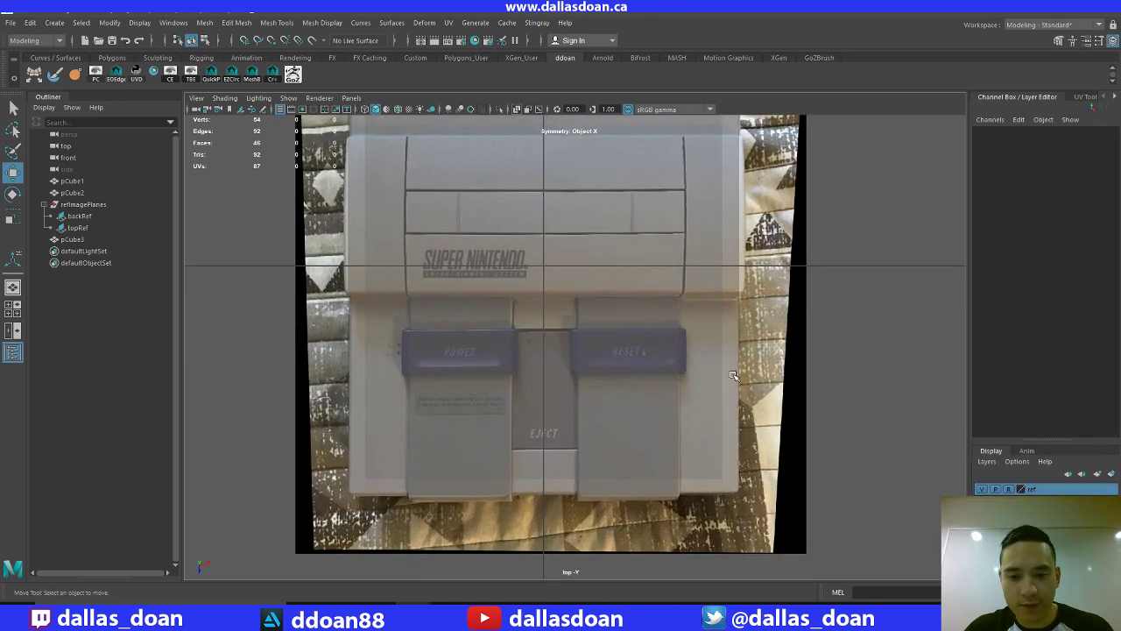
{"action": "scroll", "coordinate": [745, 350], "scroll_direction": "down", "scroll_amount": 5}
{"action": "middle_click_drag", "start_coordinate": [624, 334], "coordinate": [563, 337], "text": "alt"}
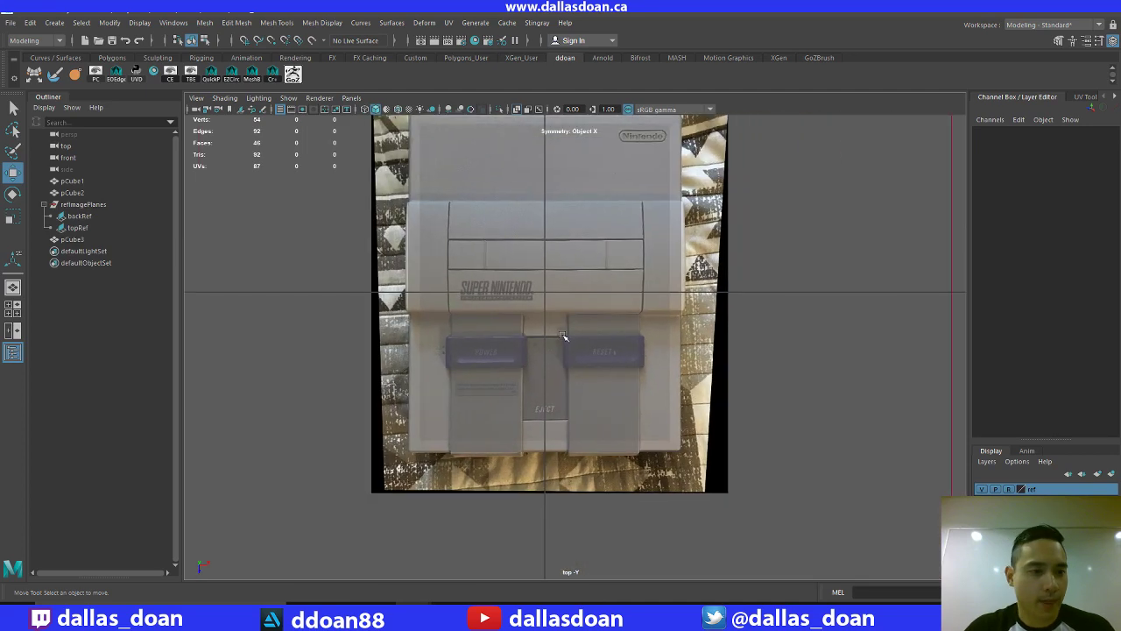
Reorder pCube3 above the refImagePlanes group in the Outliner and clear the selection
{"action": "left_click", "coordinate": [72, 239]}
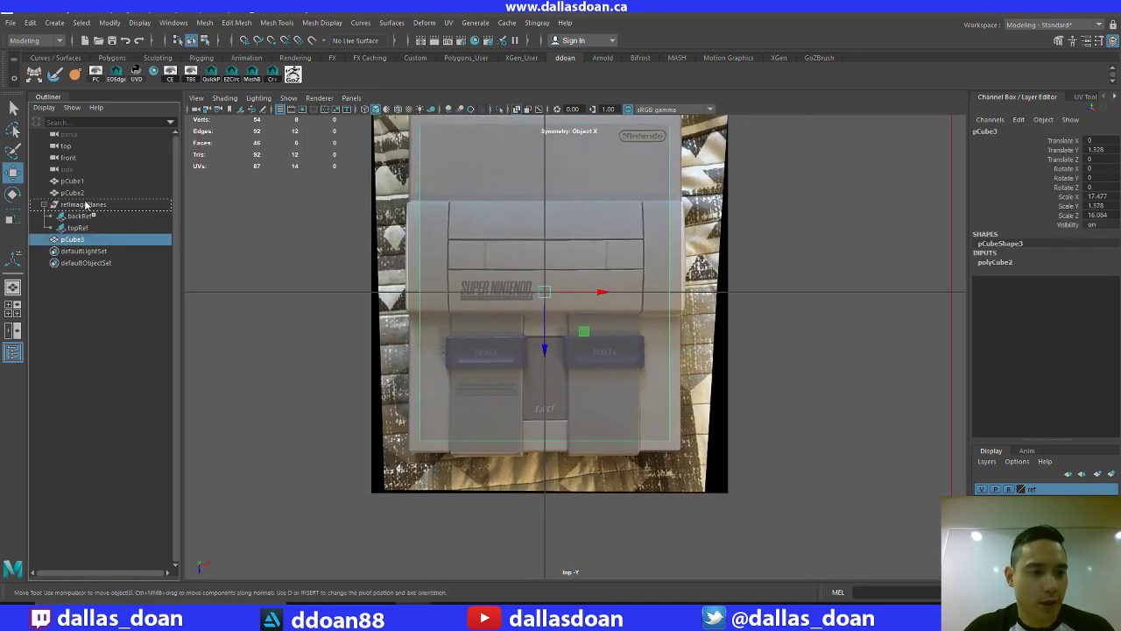
{"action": "left_click_drag", "start_coordinate": [86, 203], "coordinate": [86, 204]}
{"action": "left_click", "coordinate": [783, 380]}
Create a polygon cube and move it onto the RESET button in the top reference, at about X 7.23, Z 7.25
{"action": "middle_click_drag", "start_coordinate": [782, 380], "coordinate": [745, 366], "text": "alt"}
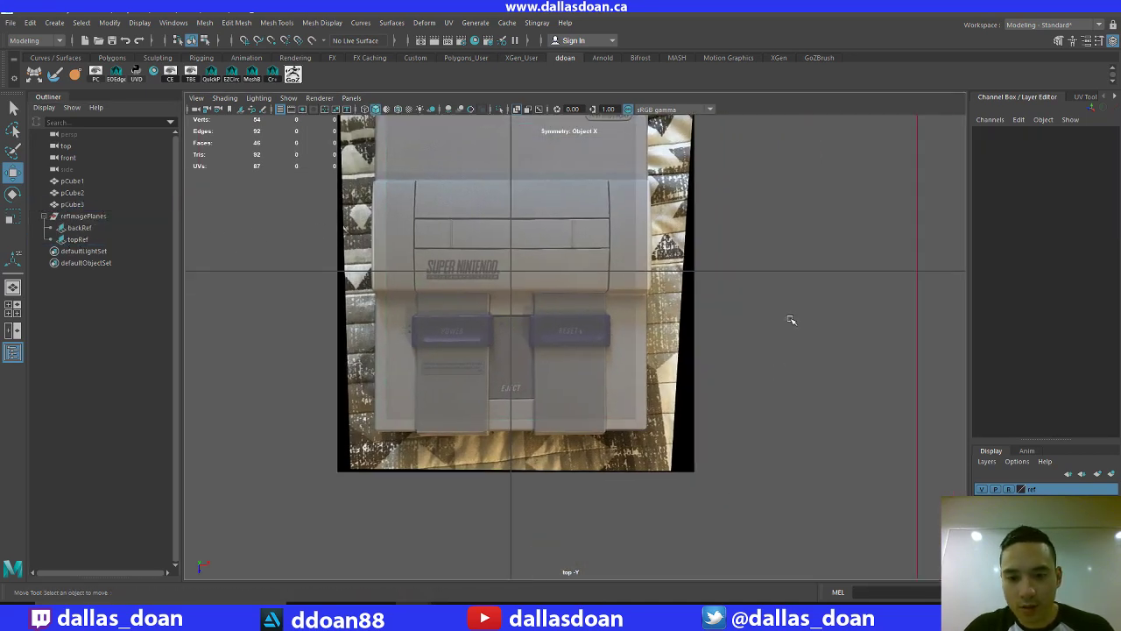
{"action": "right_click", "coordinate": [798, 279], "text": "shift"}
{"action": "right_click_drag", "start_coordinate": [799, 278], "coordinate": [800, 313]}
{"action": "middle_click_drag", "start_coordinate": [603, 300], "coordinate": [616, 350], "text": "alt"}
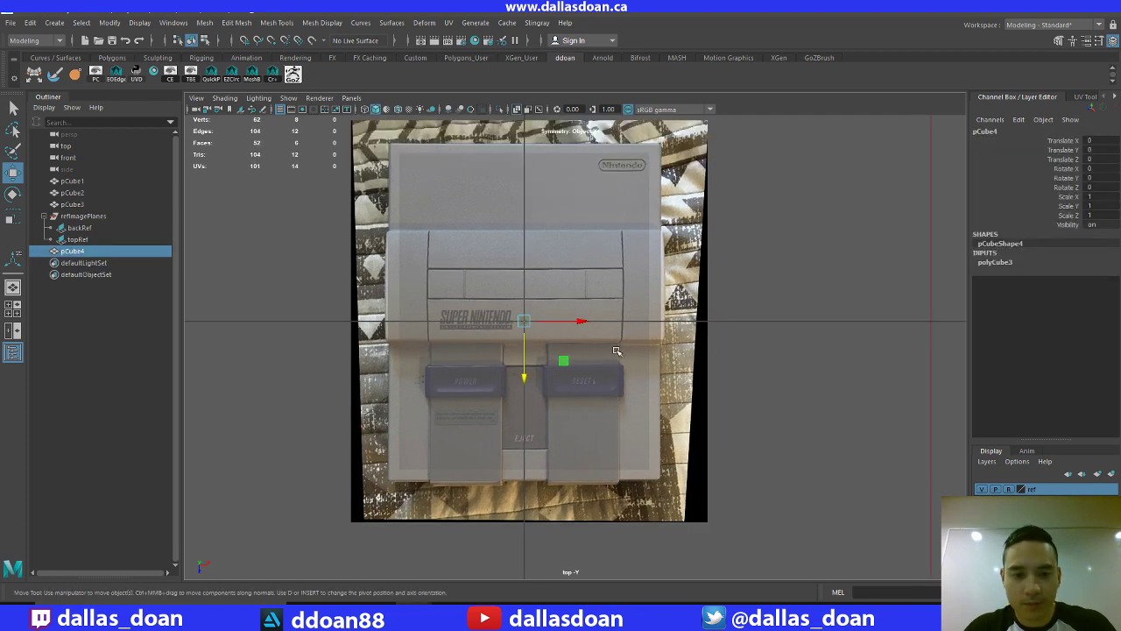
{"action": "left_click_drag", "start_coordinate": [524, 380], "coordinate": [564, 419]}
{"action": "scroll", "coordinate": [564, 419], "scroll_direction": "up", "scroll_amount": 5}
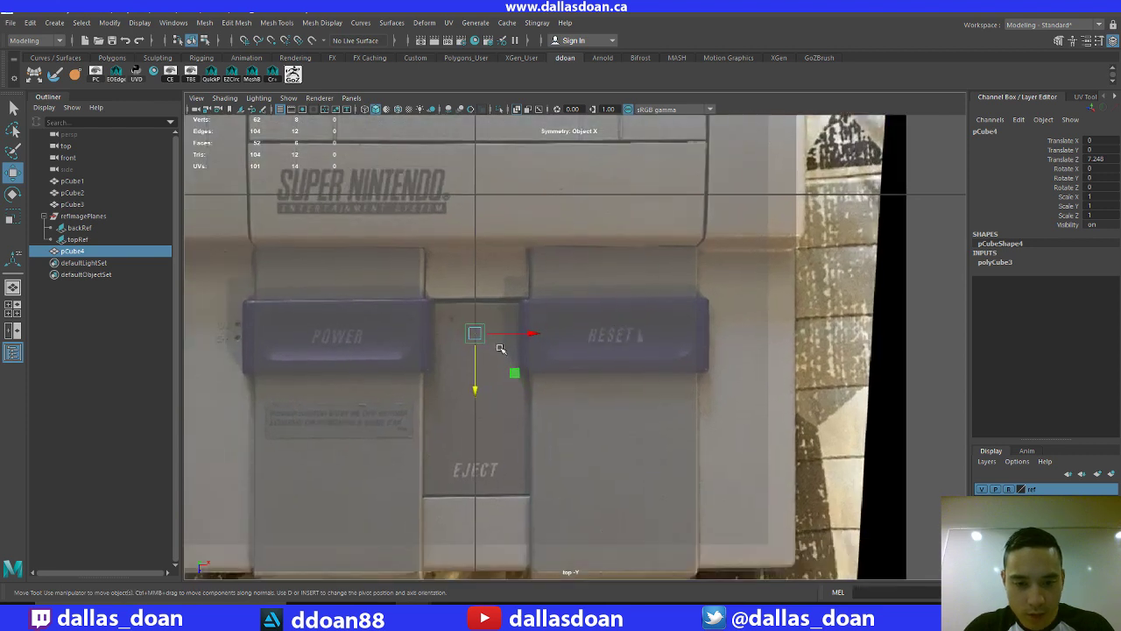
{"action": "left_click_drag", "start_coordinate": [532, 335], "coordinate": [672, 333]}
{"action": "middle_click_drag", "start_coordinate": [673, 333], "coordinate": [640, 336], "text": "alt"}
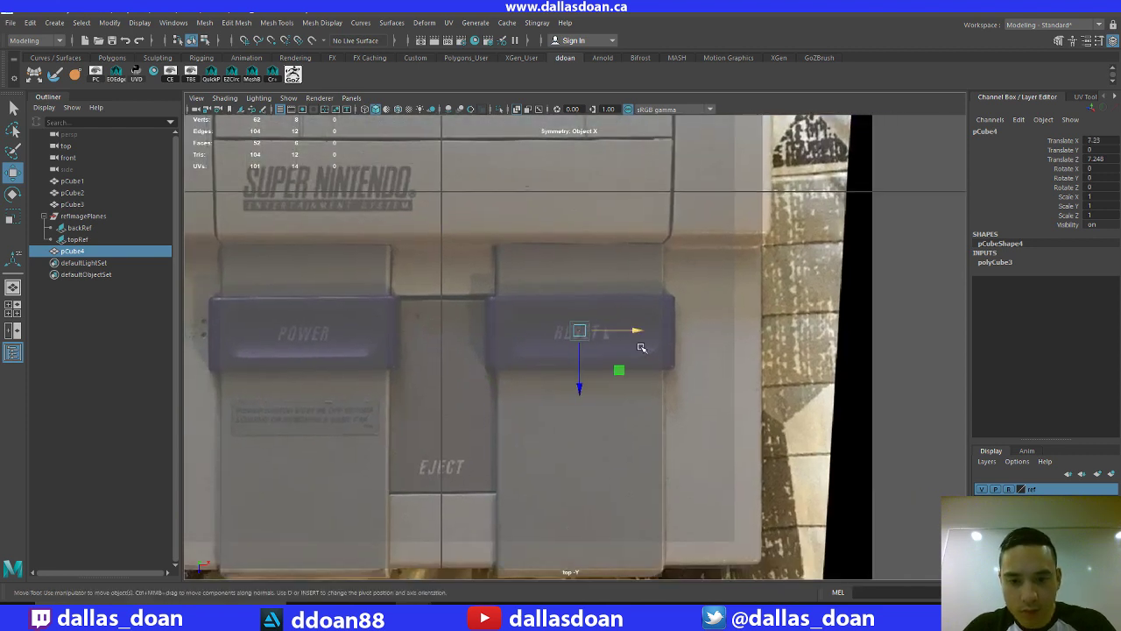
Scale the new cube to about 9.8 in X and 3.9 in Z so it matches the RESET button's outline
{"action": "key", "text": "r"}
{"action": "left_click_drag", "start_coordinate": [640, 337], "coordinate": [669, 332]}
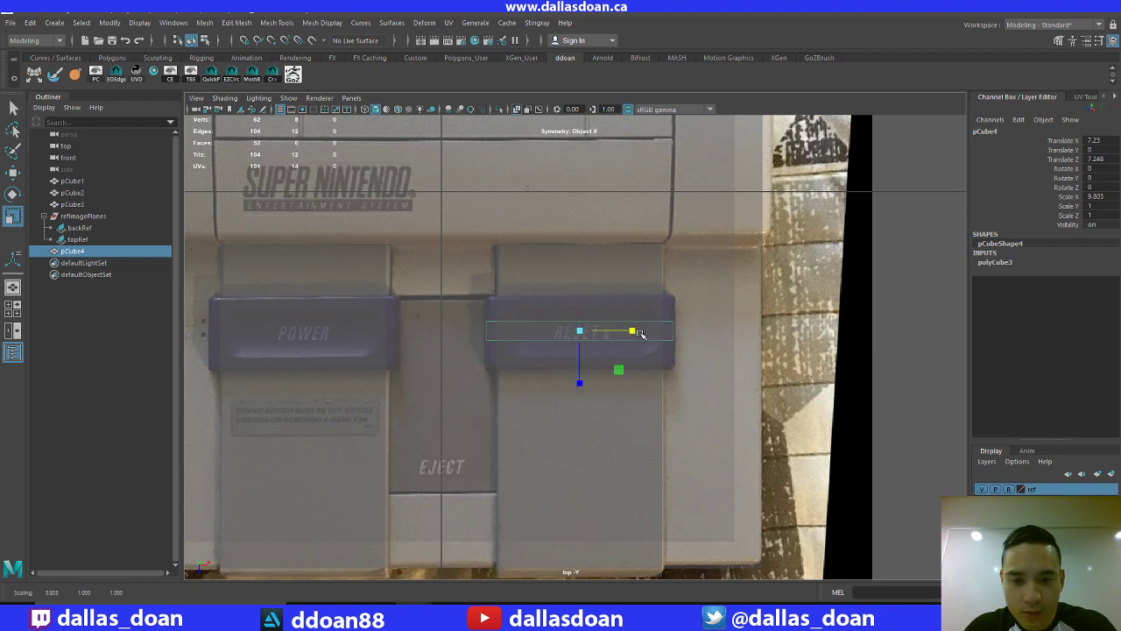
{"action": "left_click_drag", "start_coordinate": [585, 382], "coordinate": [573, 451]}
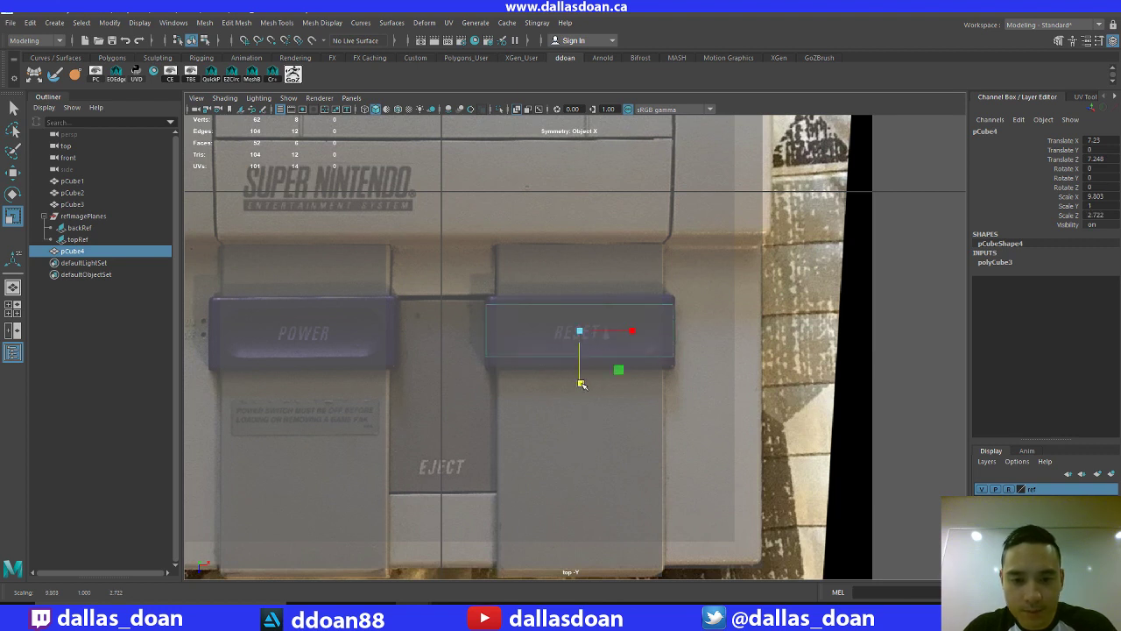
{"action": "mouse_move", "coordinate": [581, 383]}
{"action": "left_mouse_down"}
{"action": "mouse_move", "coordinate": [578, 400]}
{"action": "mouse_move", "coordinate": [582, 391]}
{"action": "left_mouse_up"}
{"action": "key", "text": "w"}
Raise the RESET button block in the perspective view to about Y 10.47, at the top of its controller-port column
{"action": "key", "text": "space"}
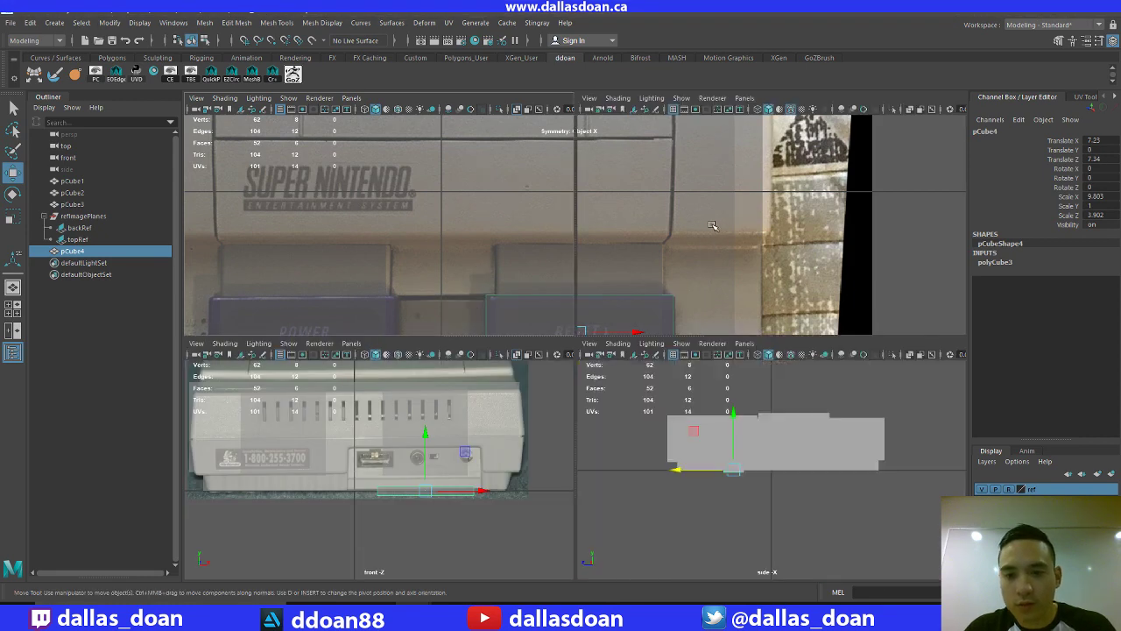
{"action": "key", "text": "space"}
{"action": "left_click_drag", "start_coordinate": [706, 265], "coordinate": [631, 251], "text": "alt"}
{"action": "left_click_drag", "start_coordinate": [629, 220], "coordinate": [644, 188]}
{"action": "key", "text": "ctrl+1"}
{"action": "key", "text": "ctrl+1"}
{"action": "scroll", "coordinate": [642, 259], "scroll_direction": "up", "scroll_amount": 5}
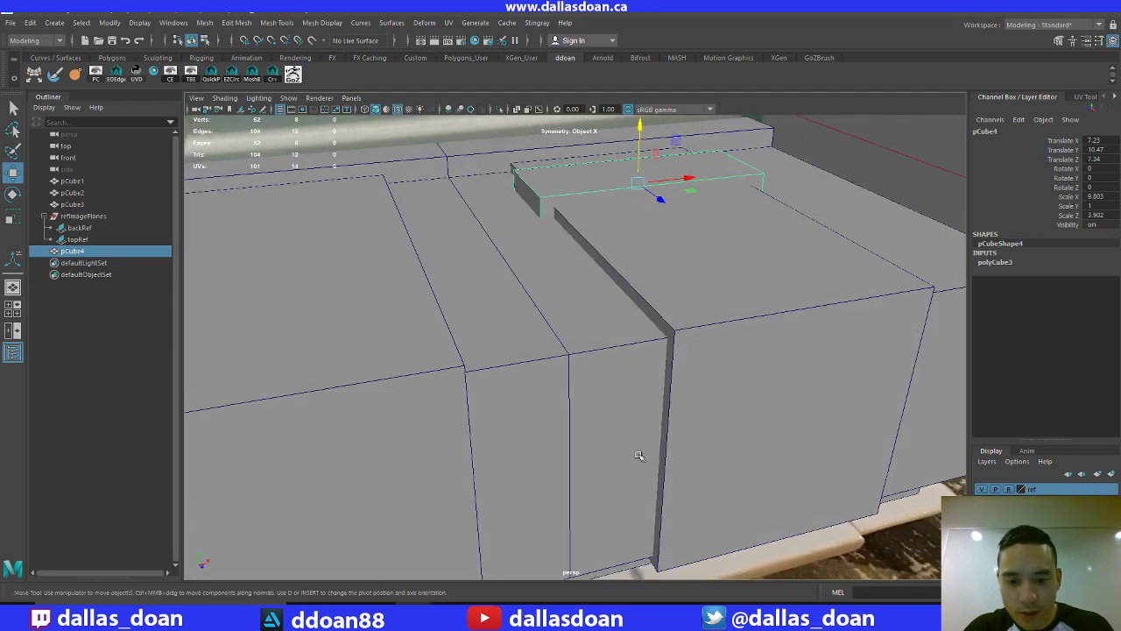
Switch to the Photos viewer, browse the console photos to the front view to examine the buttons, and return to Maya
{"action": "mouse_move", "coordinate": [511, 595]}
{"action": "left_click", "coordinate": [465, 563]}
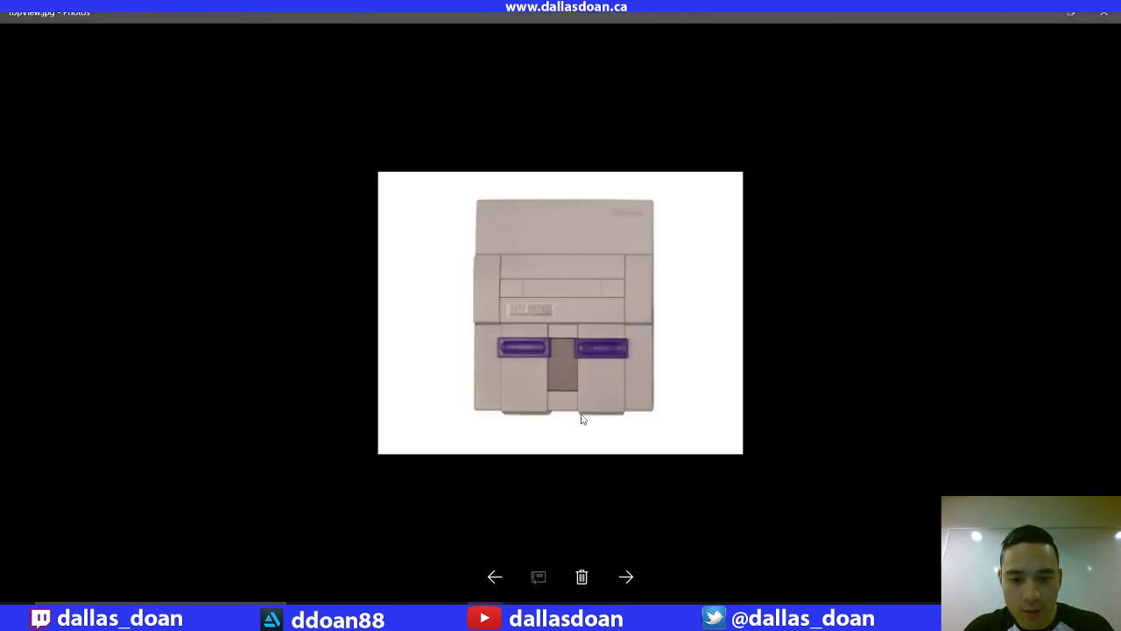
{"action": "key", "text": "Right"}
{"action": "key", "text": "Right"}
{"action": "key", "text": "Right"}
{"action": "key", "text": "Right"}
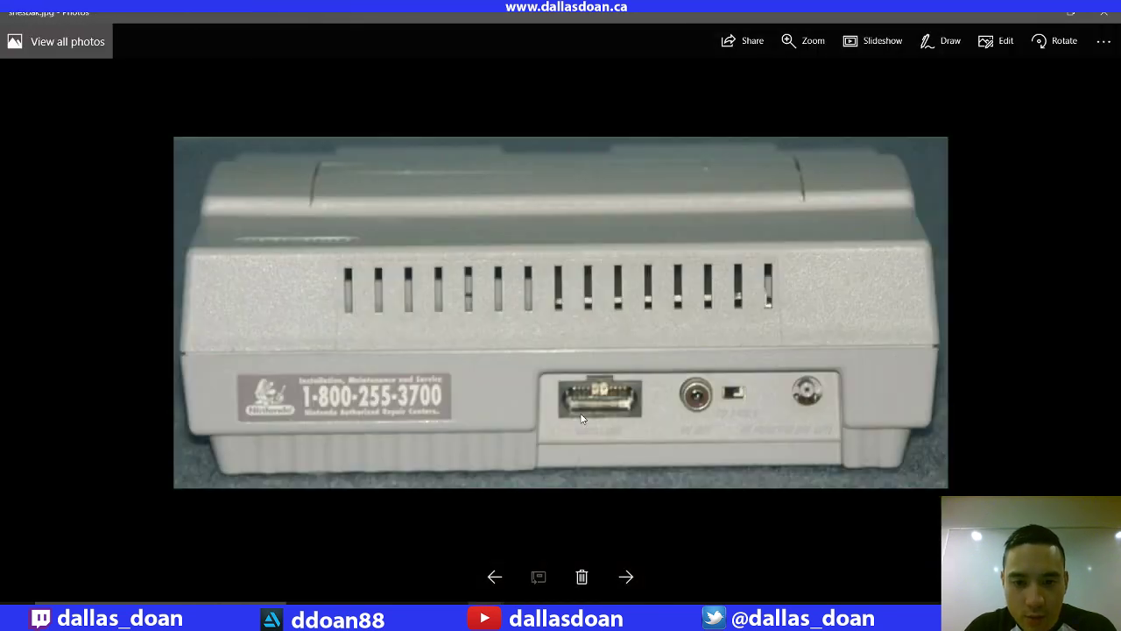
{"action": "key", "text": "Right"}
{"action": "key", "text": "Right"}
{"action": "key", "text": "Right"}
{"action": "key", "text": "Right"}
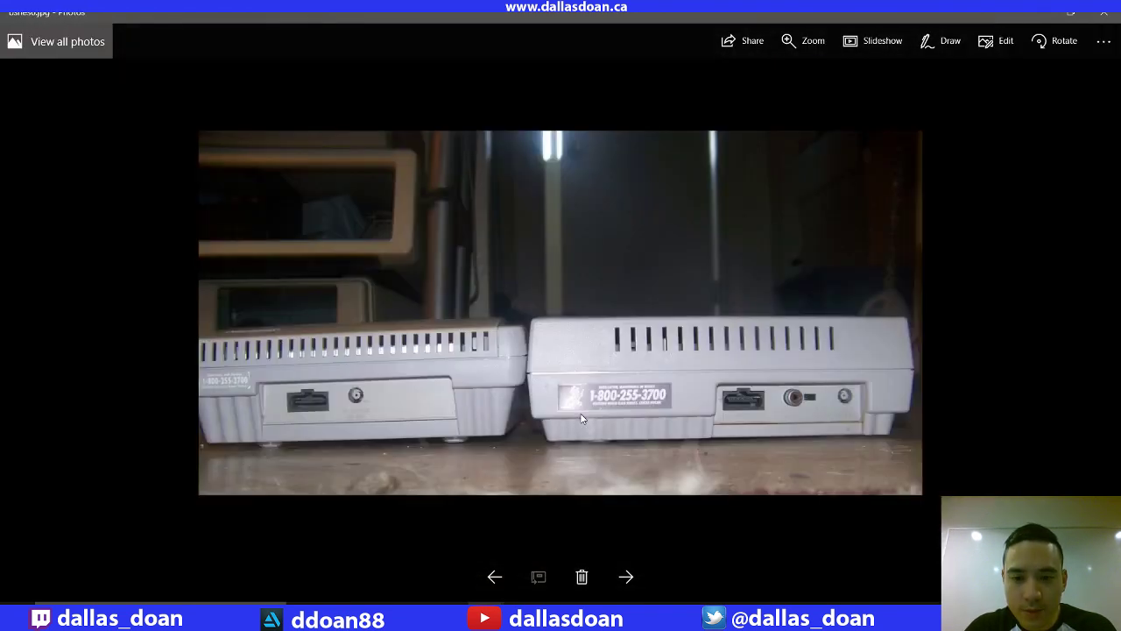
{"action": "key", "text": "Right"}
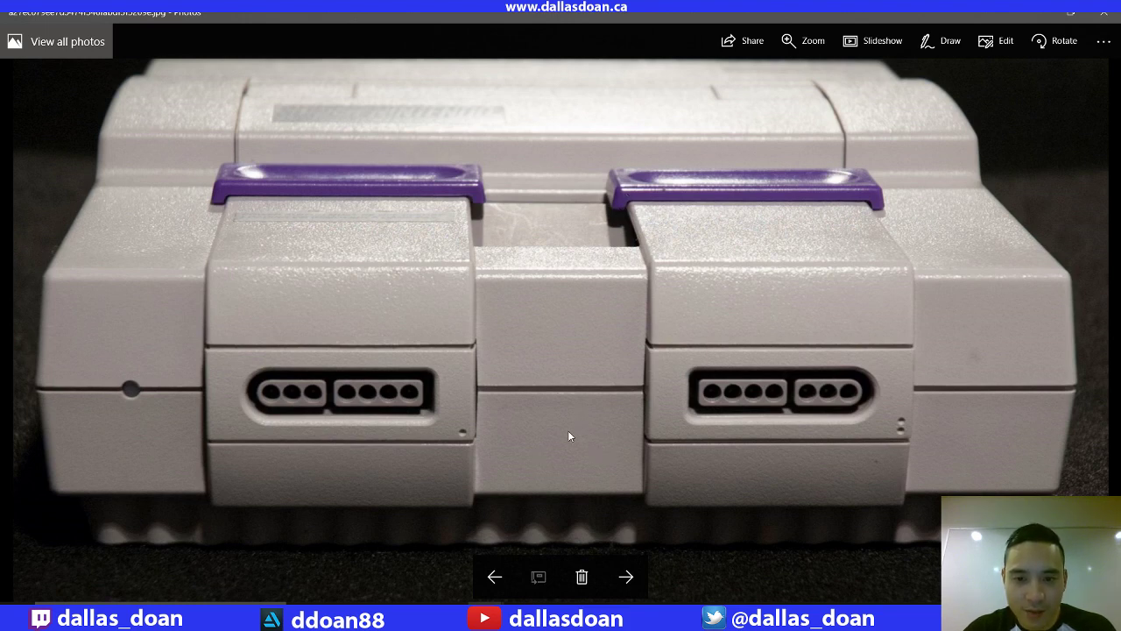
{"action": "left_click", "coordinate": [488, 547]}
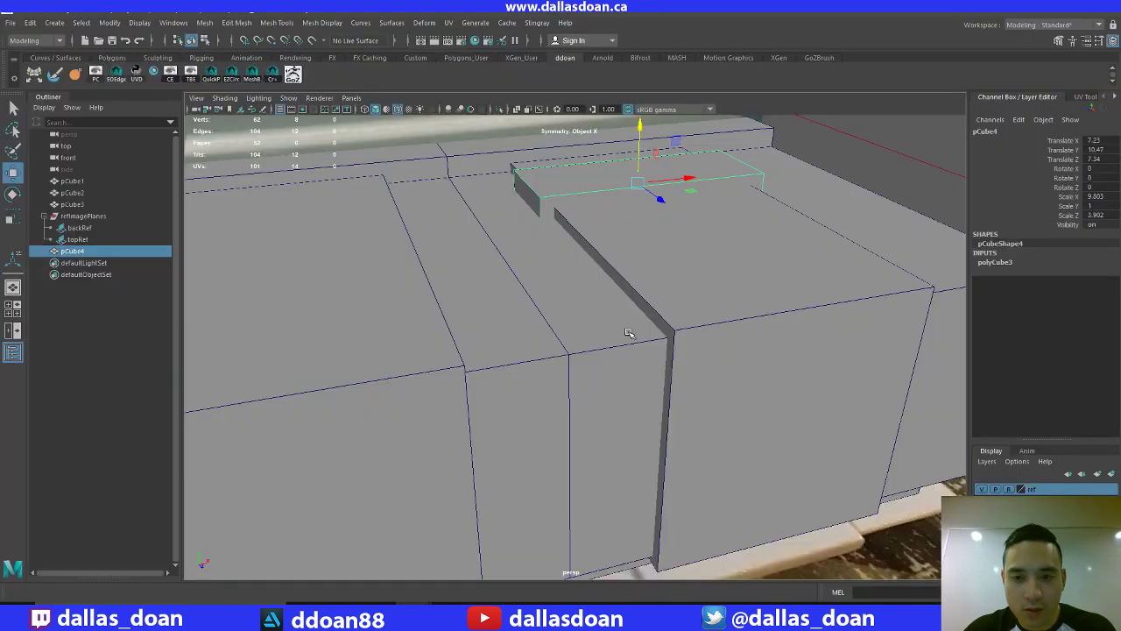
Raise the RESET button block slightly to about Y 10.62 above its controller-port column and clear the selection
{"action": "left_click_drag", "start_coordinate": [629, 333], "coordinate": [613, 409], "text": "alt"}
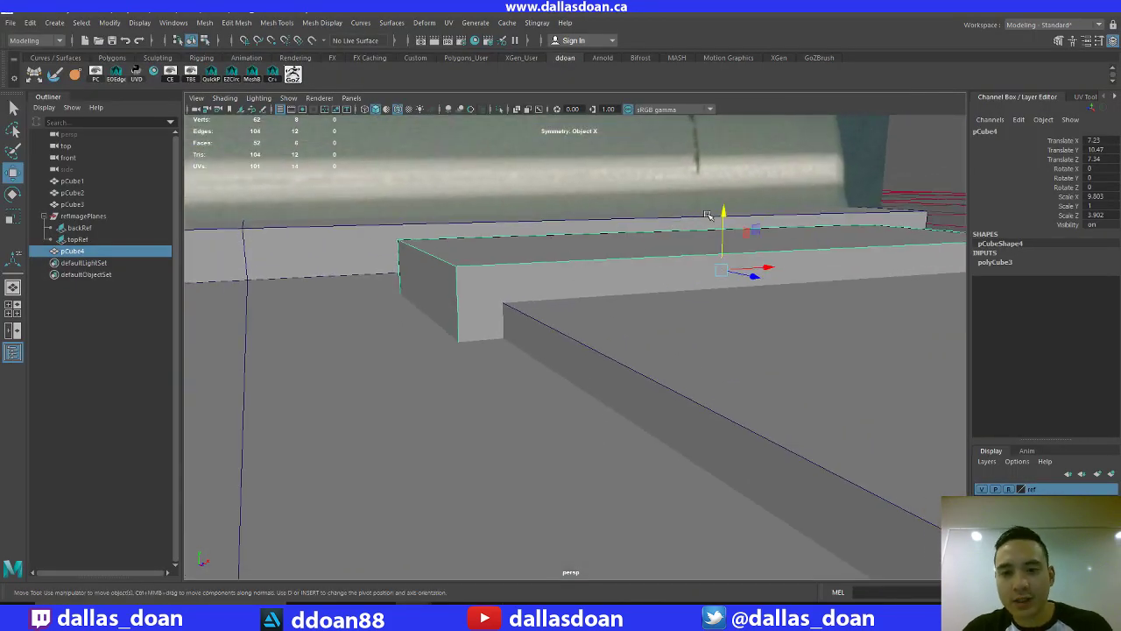
{"action": "left_click_drag", "start_coordinate": [724, 211], "coordinate": [613, 296]}
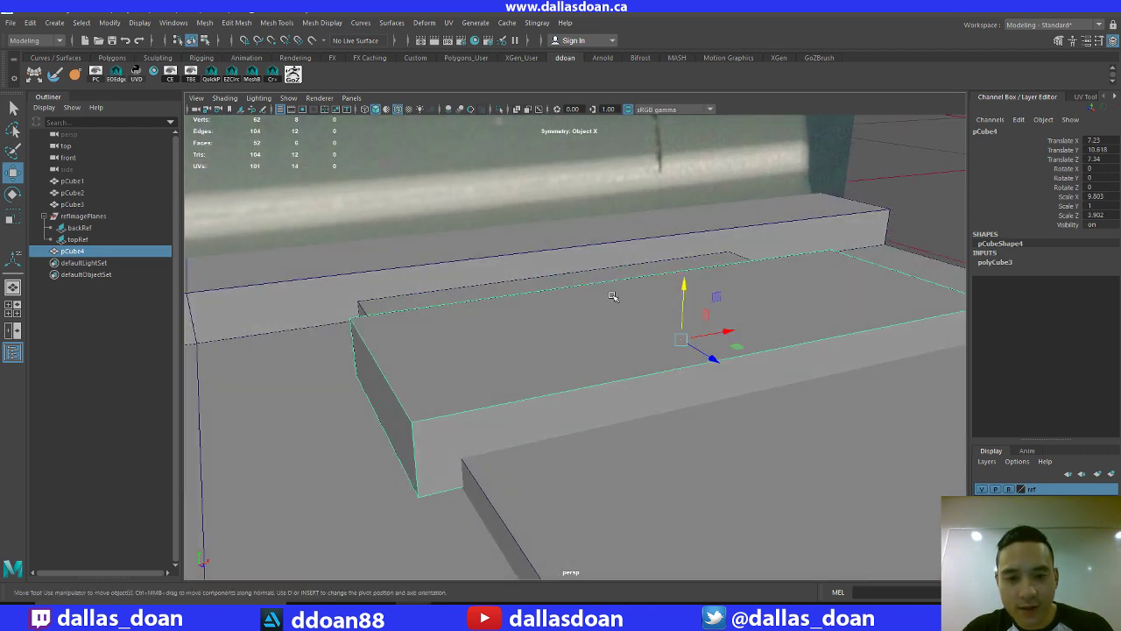
{"action": "right_click_drag", "start_coordinate": [613, 297], "coordinate": [634, 318]}
{"action": "left_click_drag", "start_coordinate": [762, 316], "coordinate": [745, 292], "text": "alt"}
{"action": "right_click_drag", "start_coordinate": [745, 293], "coordinate": [738, 366]}
{"action": "left_click", "coordinate": [739, 366]}
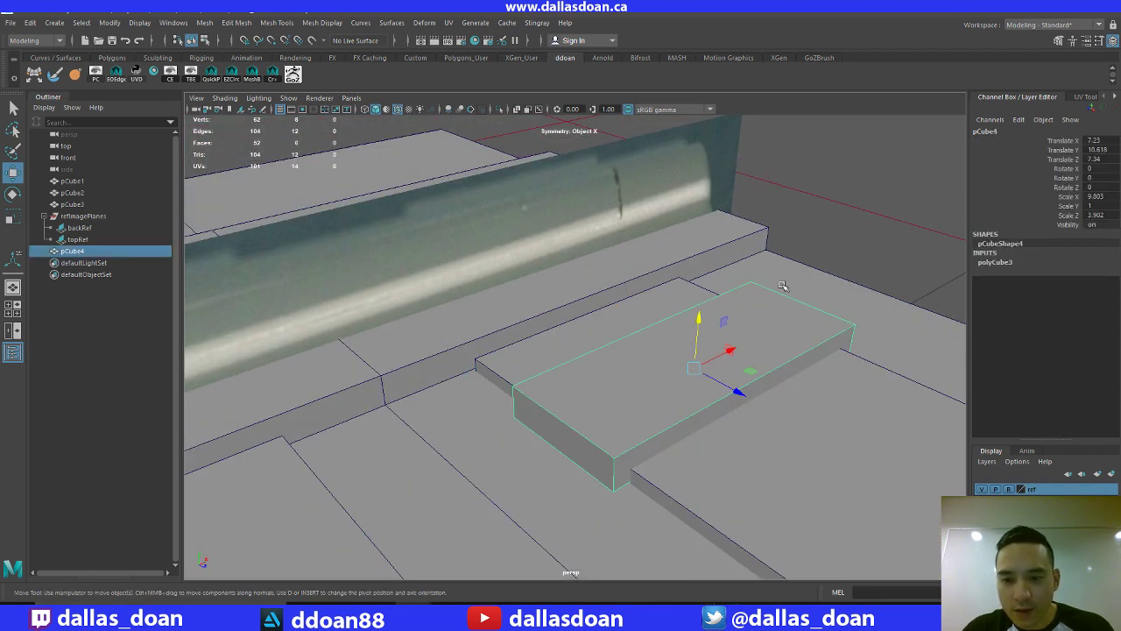
{"action": "left_click", "coordinate": [812, 259]}
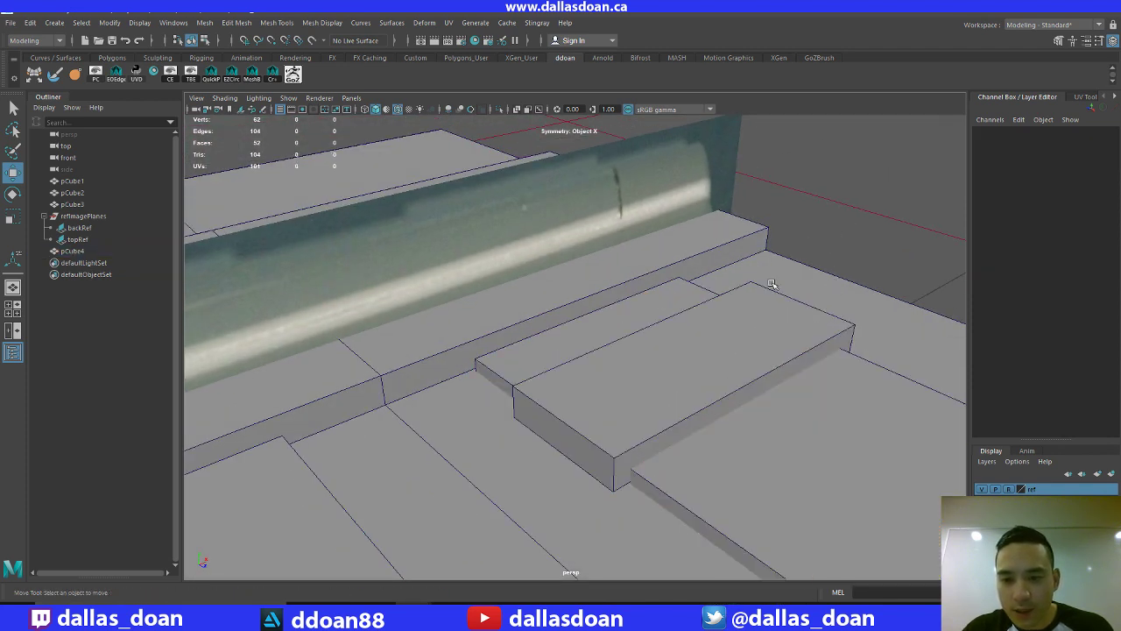
{"action": "left_click", "coordinate": [753, 289]}
{"action": "mouse_move", "coordinate": [754, 292]}
{"action": "right_mouse_down"}
{"action": "mouse_move", "coordinate": [750, 319]}
{"action": "mouse_move", "coordinate": [772, 301]}
{"action": "right_mouse_up"}
{"action": "left_click", "coordinate": [772, 301]}
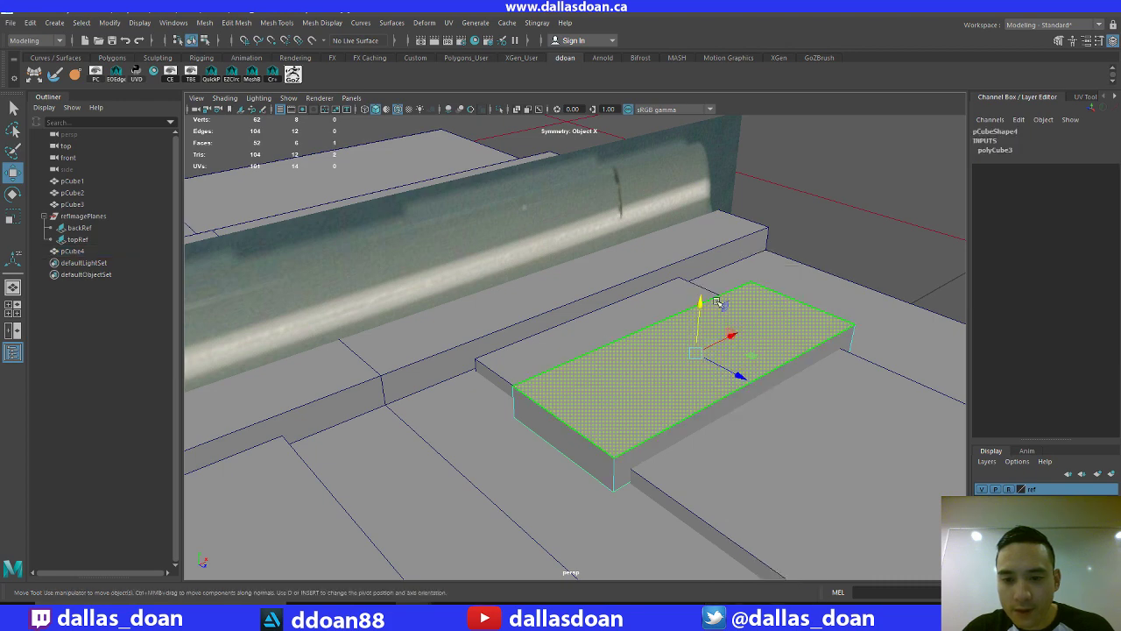
{"action": "left_click_drag", "start_coordinate": [718, 304], "coordinate": [680, 243], "text": "alt"}
Mirror the whole RESET button block across the world X axis without merging borders, so a matching block covers the POWER button in the top reference
{"action": "right_click_drag", "start_coordinate": [613, 298], "coordinate": [605, 369]}
{"action": "left_click_drag", "start_coordinate": [616, 315], "coordinate": [632, 335], "text": "alt"}
{"action": "left_click", "coordinate": [644, 339]}
{"action": "key", "text": "space"}
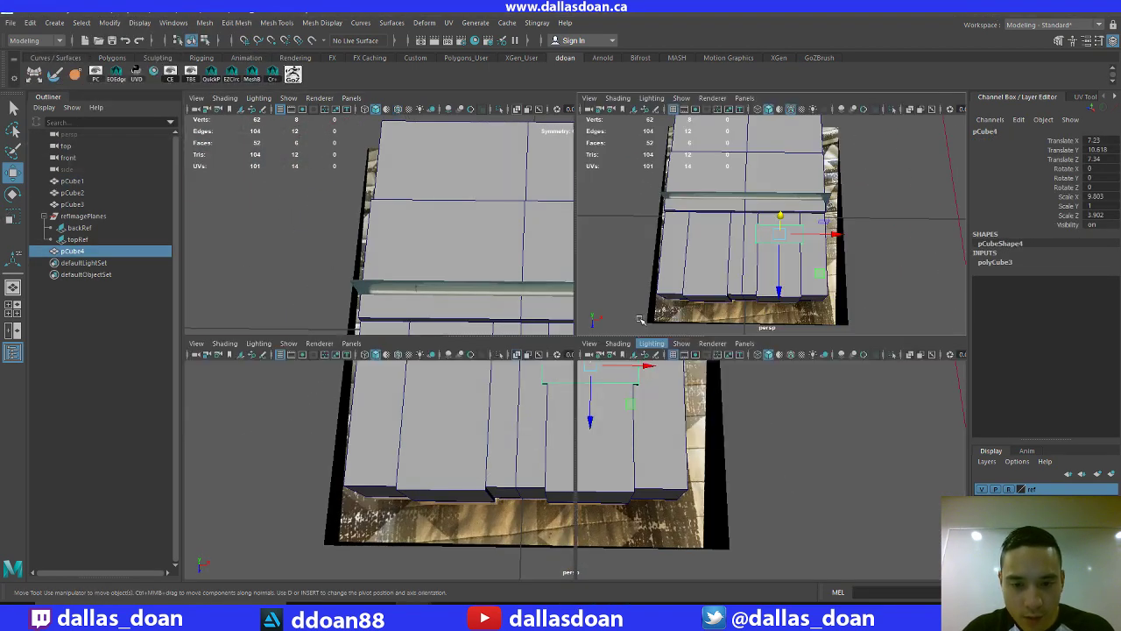
{"action": "key", "text": "space"}
{"action": "scroll", "coordinate": [571, 337], "scroll_direction": "down", "scroll_amount": 2}
{"action": "middle_click_drag", "start_coordinate": [571, 337], "coordinate": [620, 341], "text": "alt"}
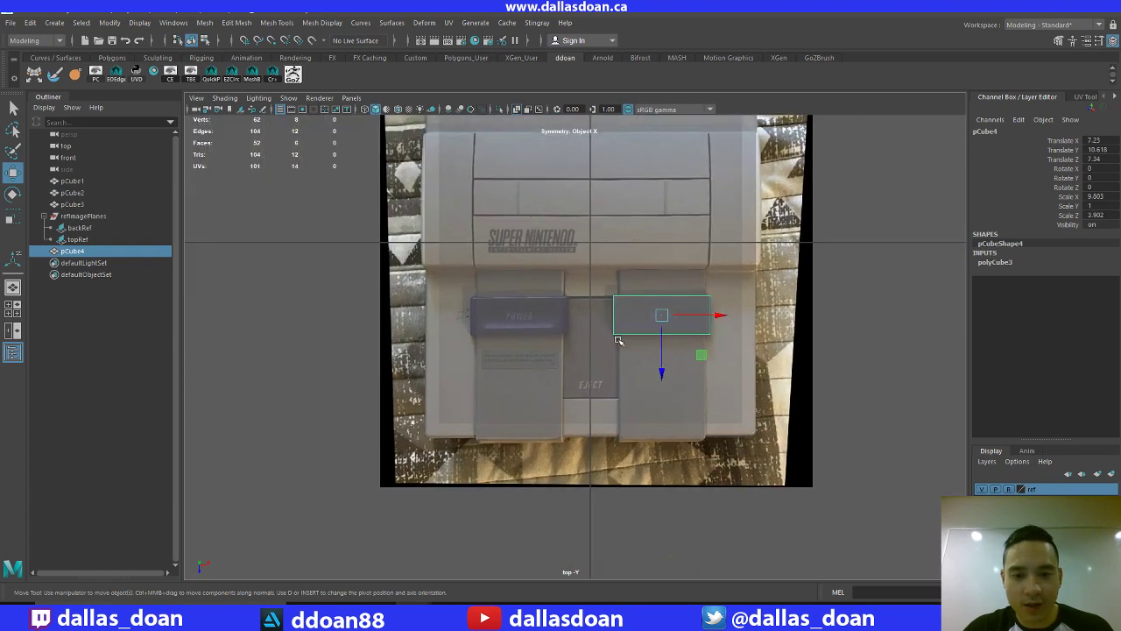
{"action": "right_click", "coordinate": [796, 290], "text": "shift"}
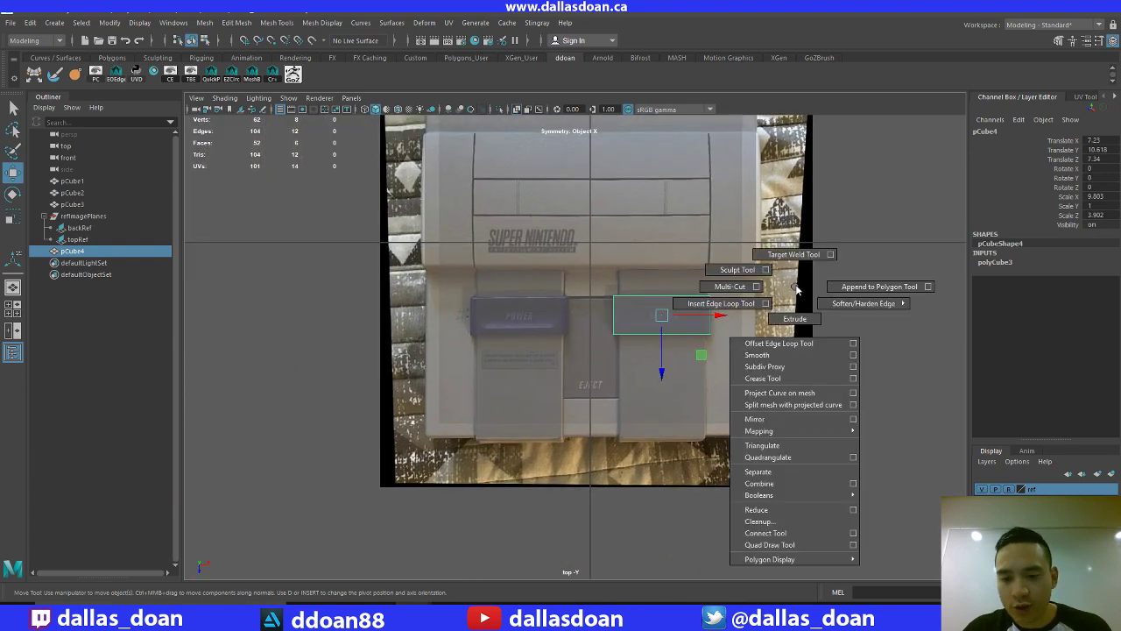
{"action": "left_click", "coordinate": [831, 420]}
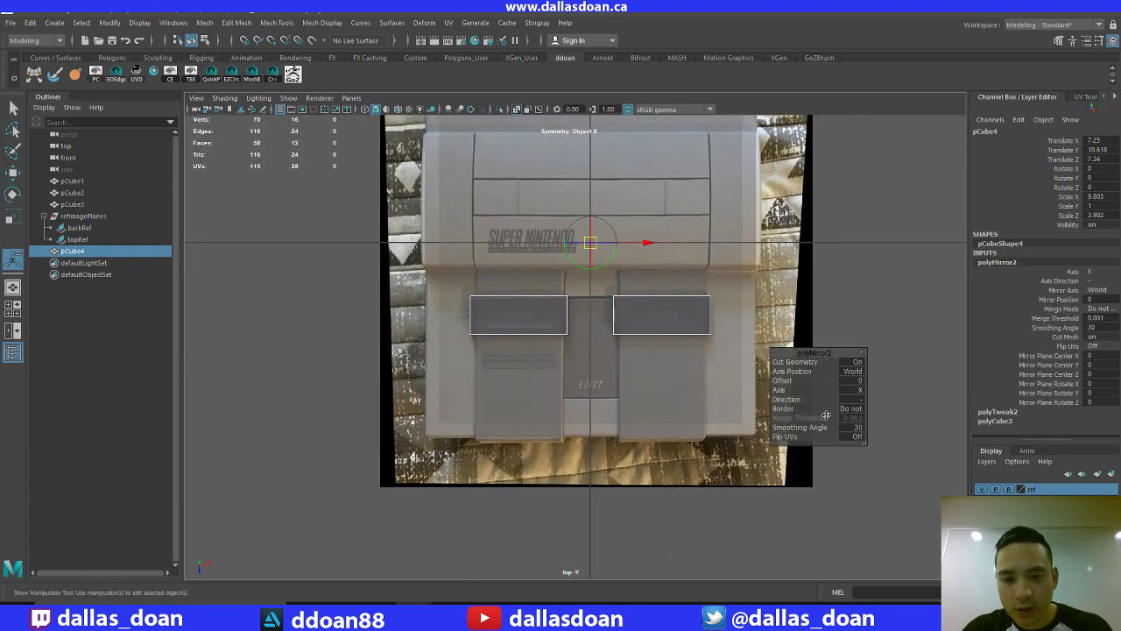
{"action": "key", "text": "w"}
{"action": "left_click", "coordinate": [749, 340]}
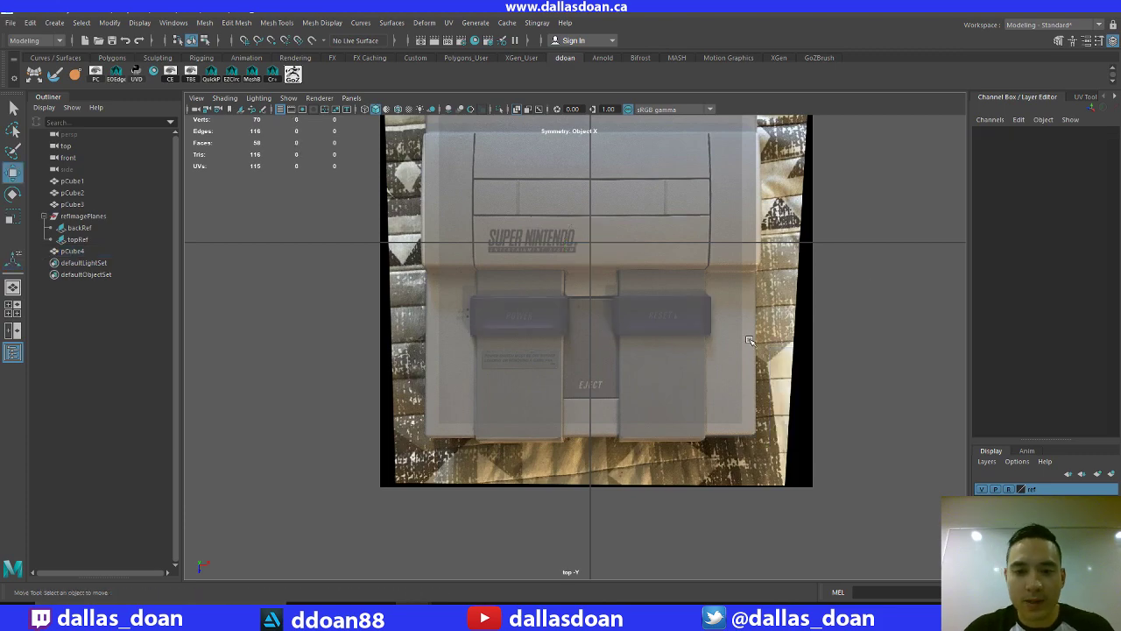
Return to the perspective view of the whole console and save the scene
{"action": "key", "text": "space"}
{"action": "key", "text": "space"}
{"action": "left_click_drag", "start_coordinate": [726, 219], "coordinate": [611, 294], "text": "alt"}
{"action": "left_click", "coordinate": [10, 22]}
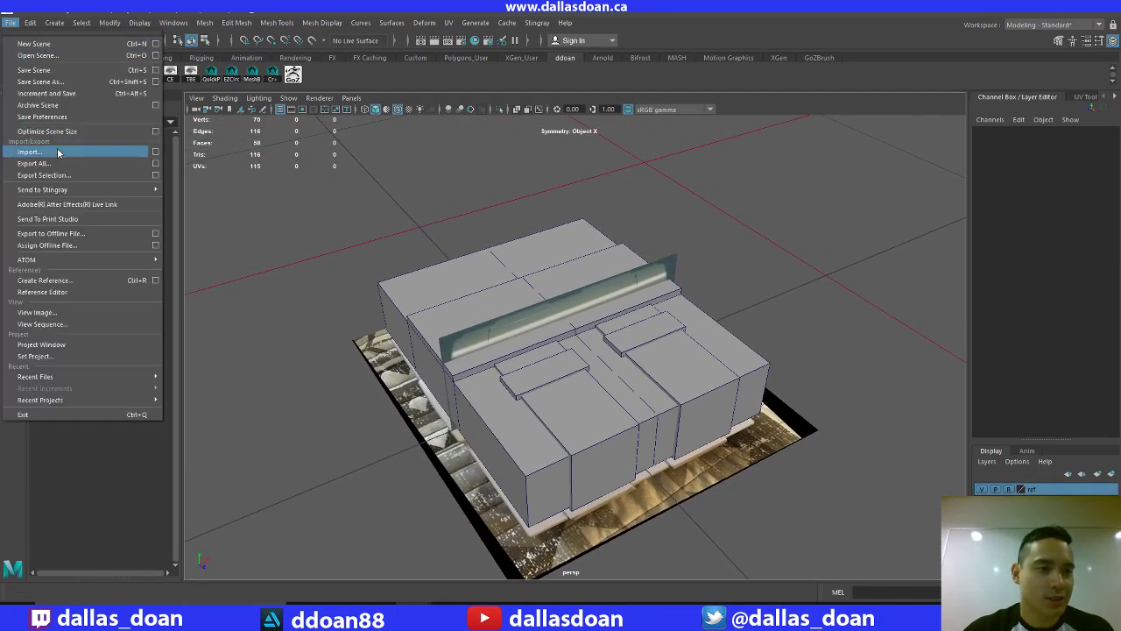
{"action": "left_click", "coordinate": [52, 69]}
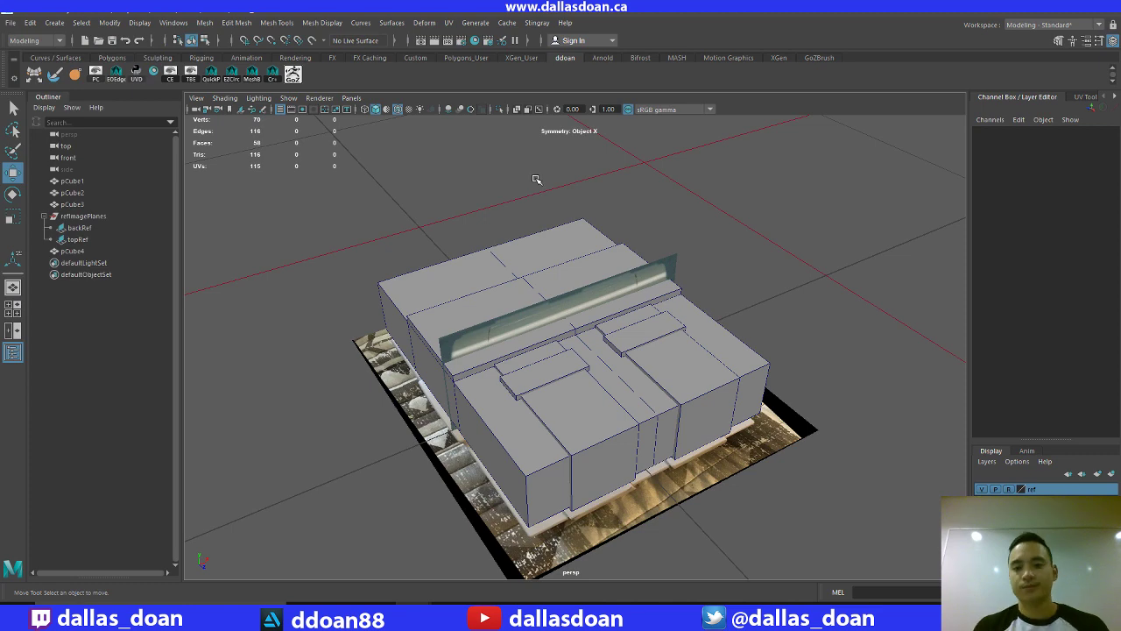
Hide the ref layer's image planes and clear the selection so only the console blocks are shown
{"action": "left_click_drag", "start_coordinate": [619, 306], "coordinate": [849, 395], "text": "alt"}
{"action": "left_click", "coordinate": [646, 325]}
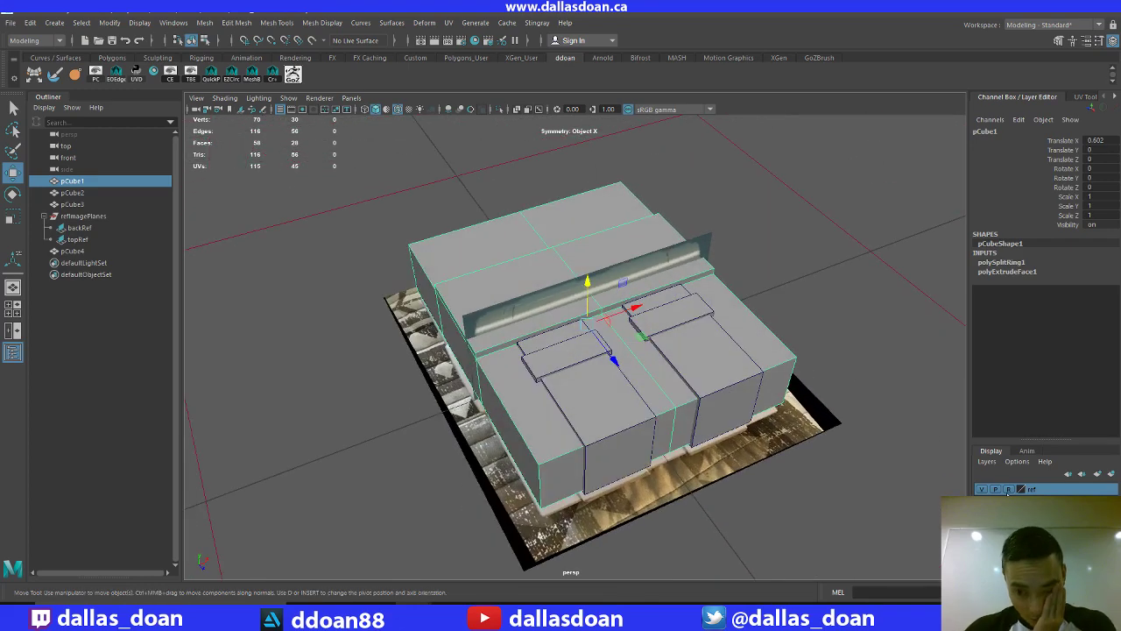
{"action": "left_click", "coordinate": [980, 489]}
{"action": "left_click", "coordinate": [870, 453]}
{"action": "left_click_drag", "start_coordinate": [678, 425], "coordinate": [532, 520], "text": "alt"}
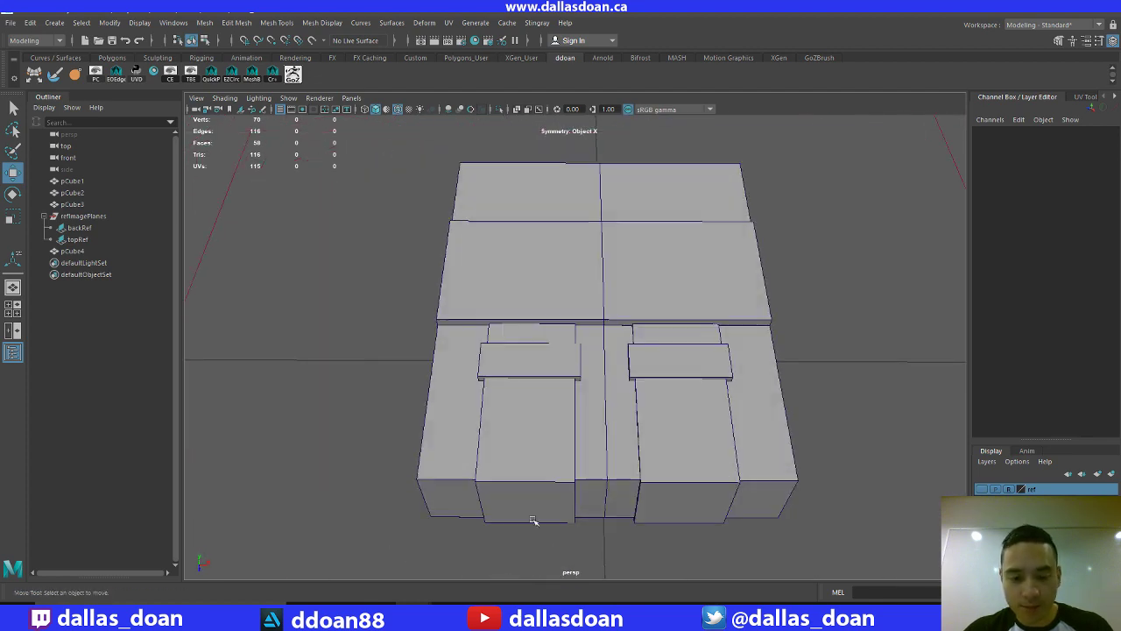
Examine the blocked-out console from several angles, selecting the controller-port columns, buttons, main body and base one after another
{"action": "left_click", "coordinate": [593, 451]}
{"action": "left_click_drag", "start_coordinate": [596, 461], "coordinate": [666, 385], "text": "alt"}
{"action": "left_click", "coordinate": [662, 378]}
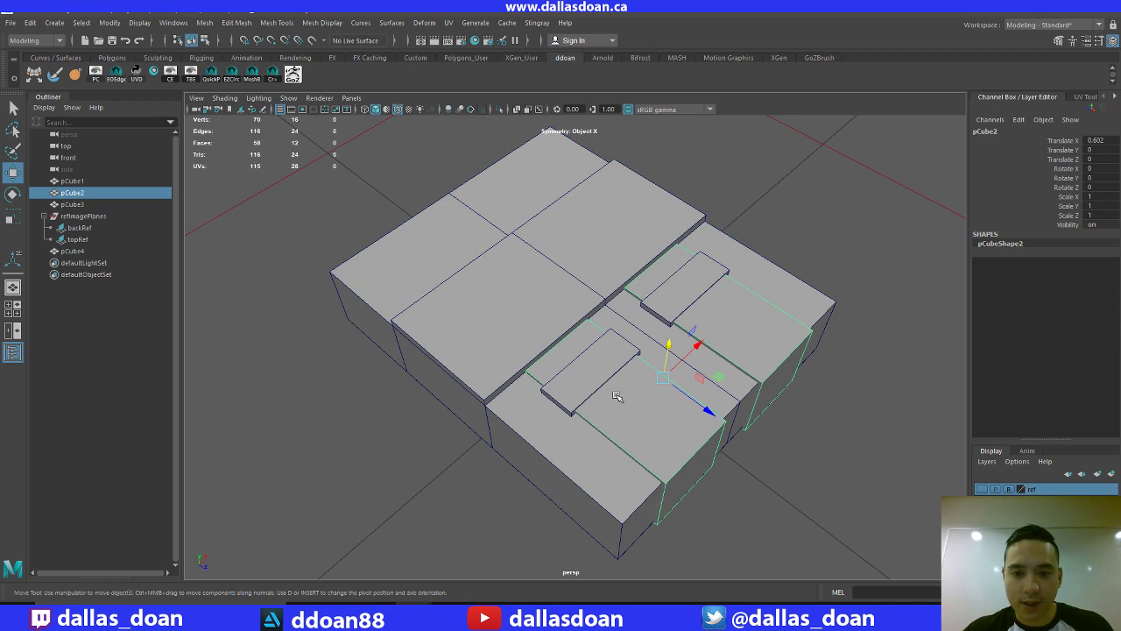
{"action": "left_click", "coordinate": [595, 366]}
{"action": "left_click_drag", "start_coordinate": [596, 366], "coordinate": [615, 342], "text": "alt"}
{"action": "left_click", "coordinate": [562, 300]}
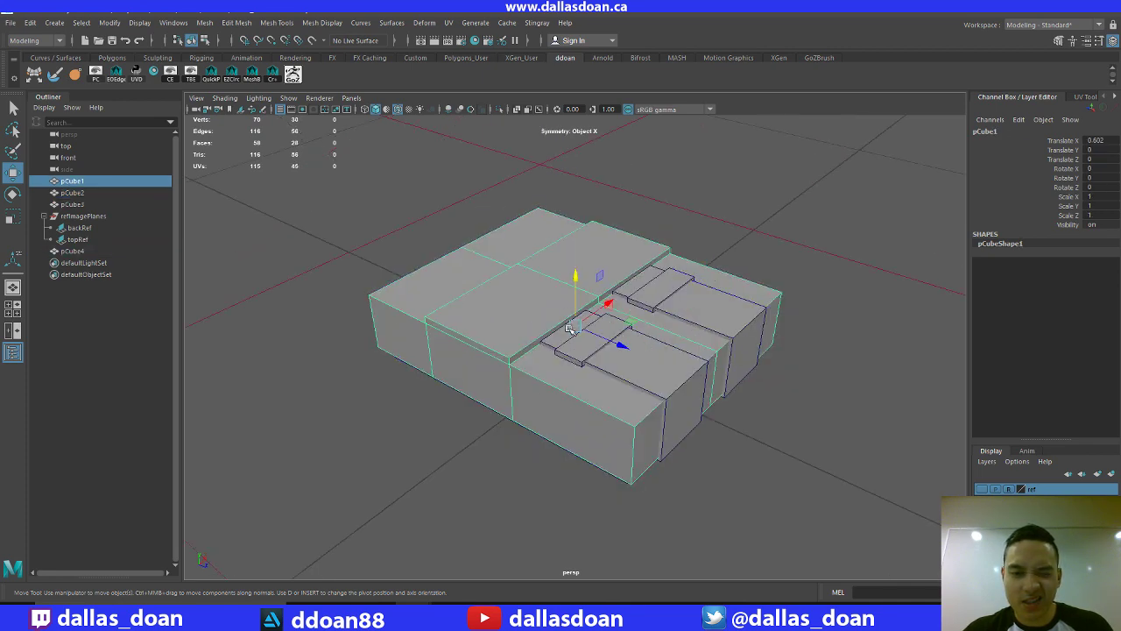
{"action": "left_click_drag", "start_coordinate": [562, 301], "coordinate": [625, 271], "text": "alt"}
{"action": "left_click", "coordinate": [671, 338]}
{"action": "left_click_drag", "start_coordinate": [671, 338], "coordinate": [680, 404], "text": "alt"}
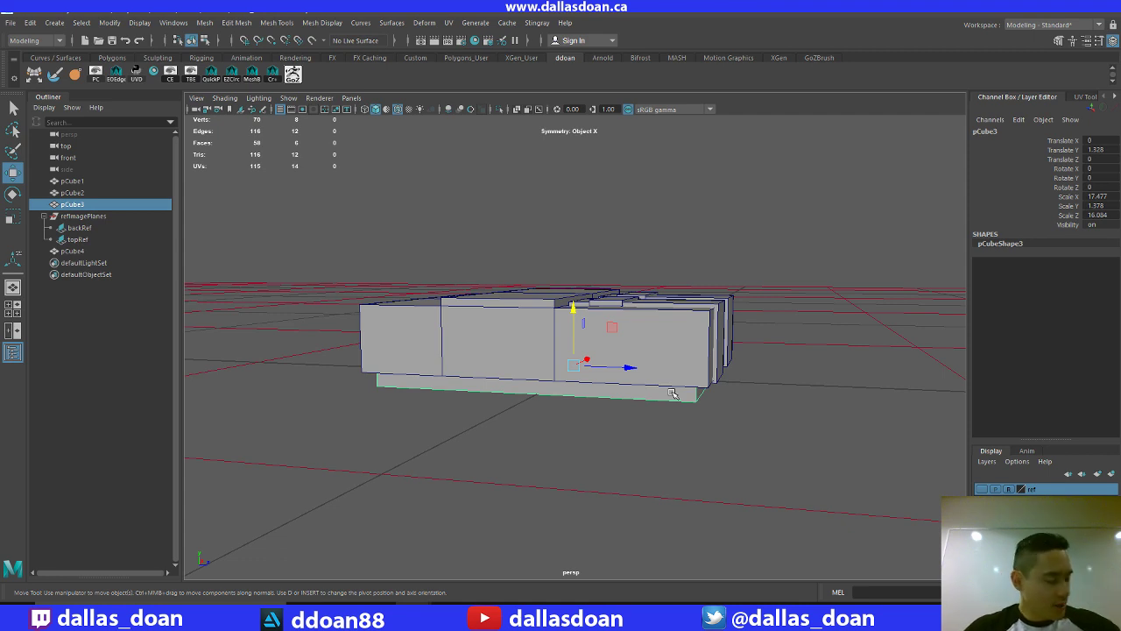
{"action": "left_click_drag", "start_coordinate": [711, 385], "coordinate": [560, 350], "text": "alt"}
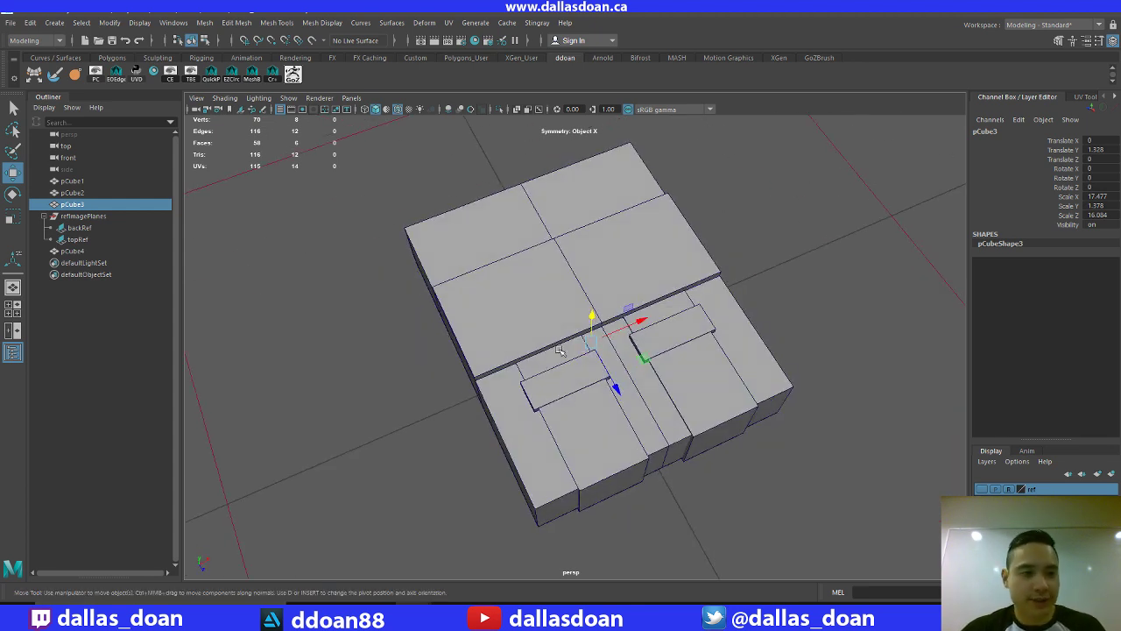
Rename the main body mesh pCube1 as snes_Base
{"action": "left_click", "coordinate": [88, 181]}
{"action": "double_click", "coordinate": [88, 181]}
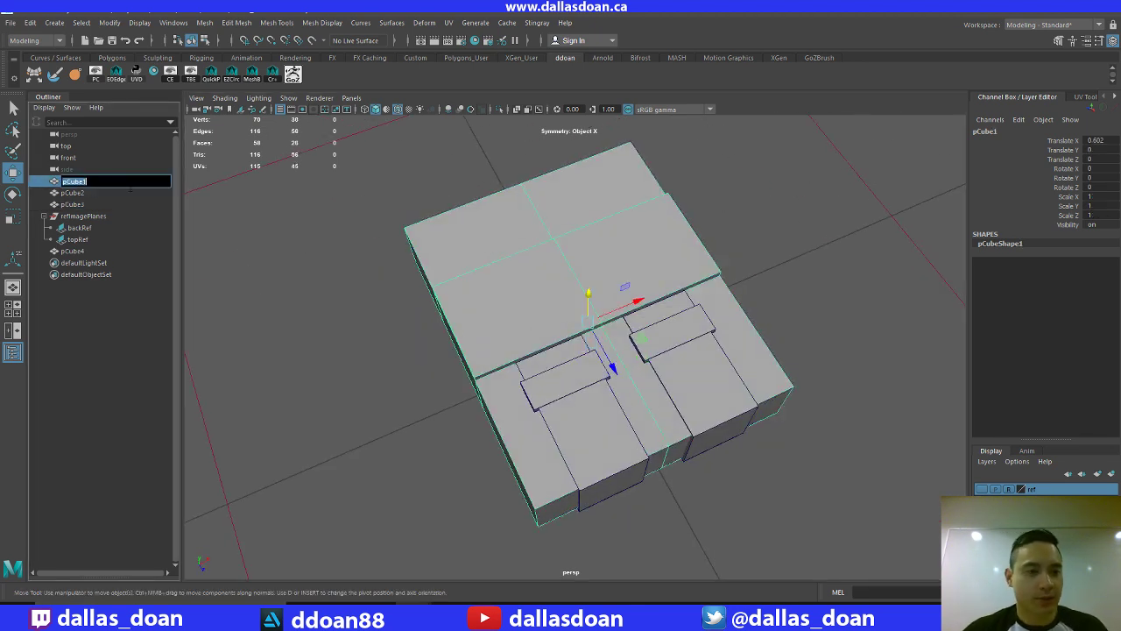
{"action": "type", "text": "snes_Ba"}
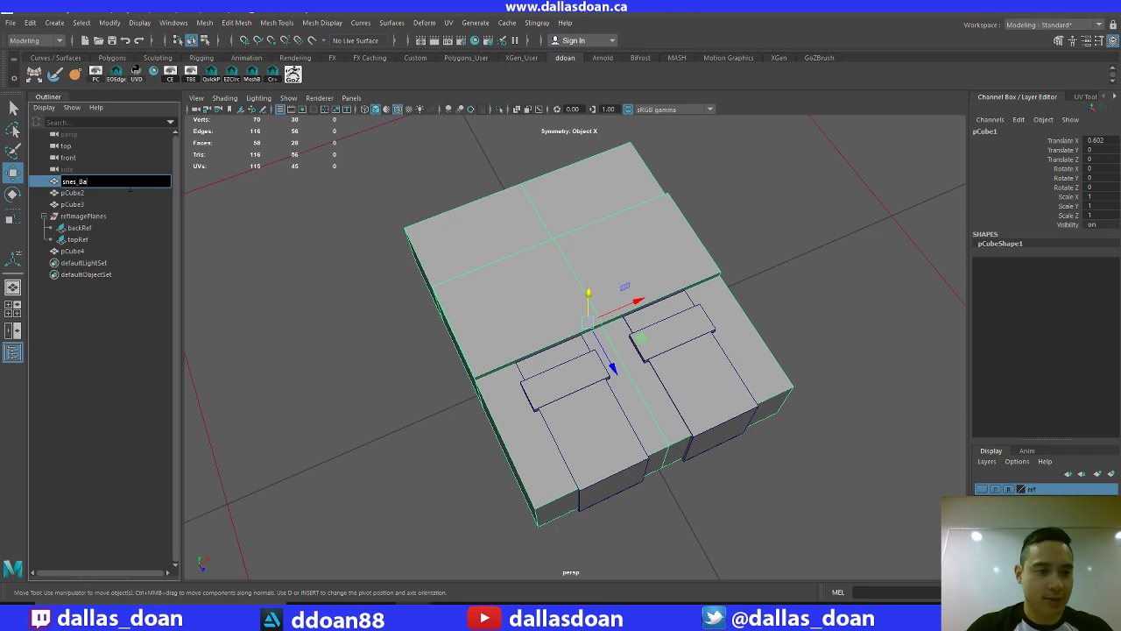
{"action": "type", "text": "se"}
{"action": "key", "text": "Return"}
{"action": "mouse_move", "coordinate": [354, 287]}
{"action": "left_mouse_down", "text": "alt"}
{"action": "mouse_move", "coordinate": [388, 248]}
{"action": "mouse_move", "coordinate": [364, 267]}
{"action": "left_mouse_up", "text": "alt"}
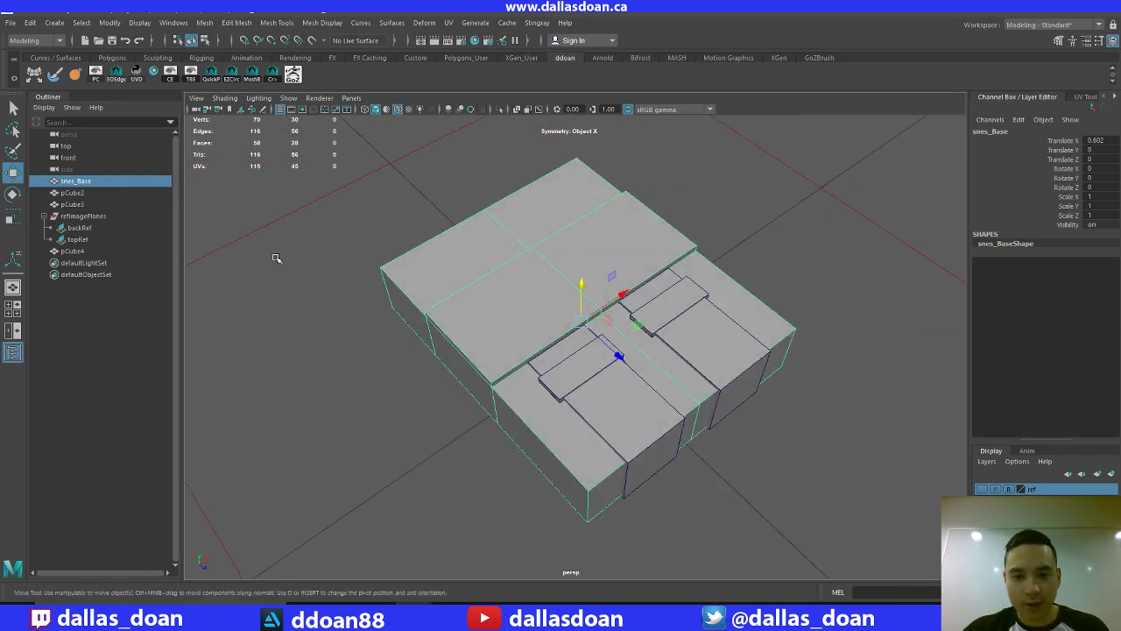
Rename the main body mesh as snes_MainBody
{"action": "double_click", "coordinate": [113, 179]}
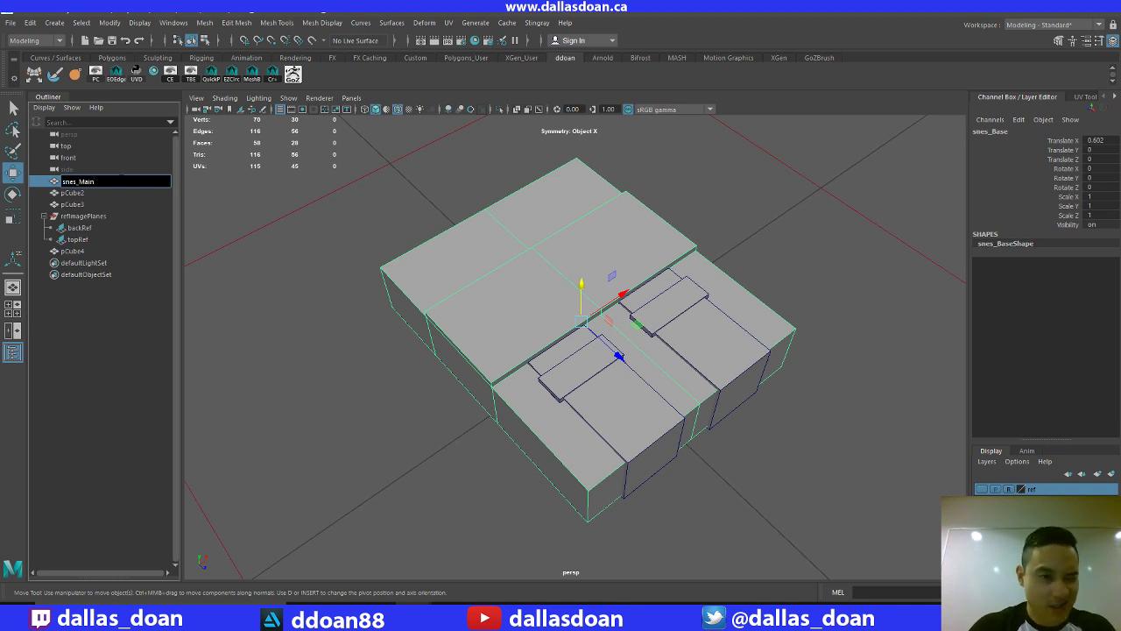
{"action": "type", "text": "MainBody"}
{"action": "key", "text": "Return"}
Rename the controller-port columns mesh pCube2 as snes_switchRail
{"action": "left_click", "coordinate": [73, 193]}
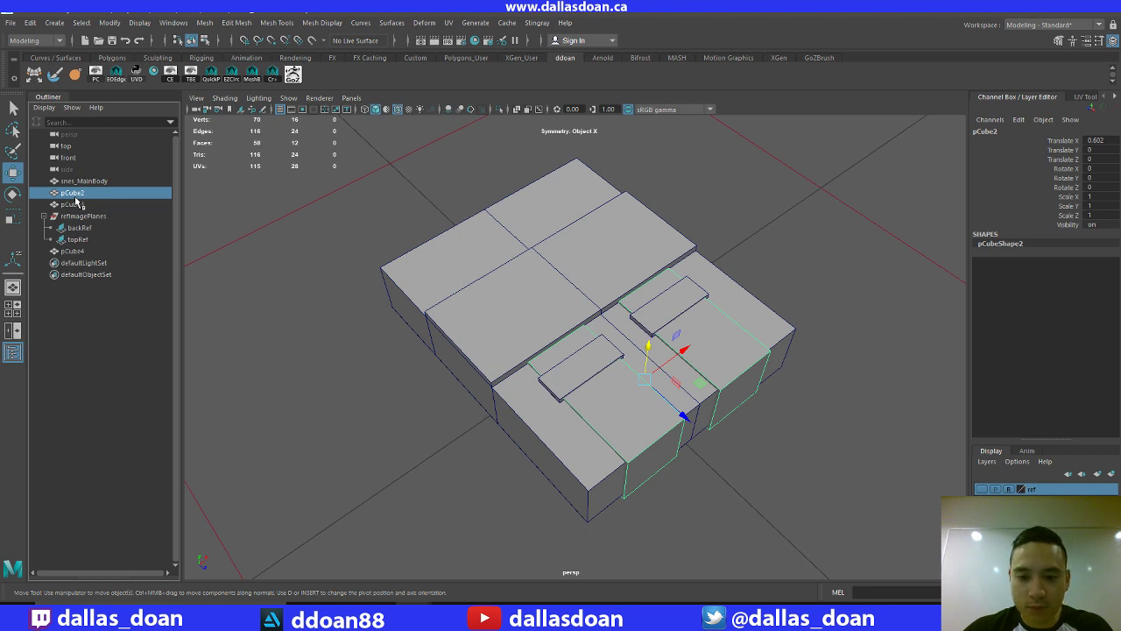
{"action": "double_click", "coordinate": [102, 196]}
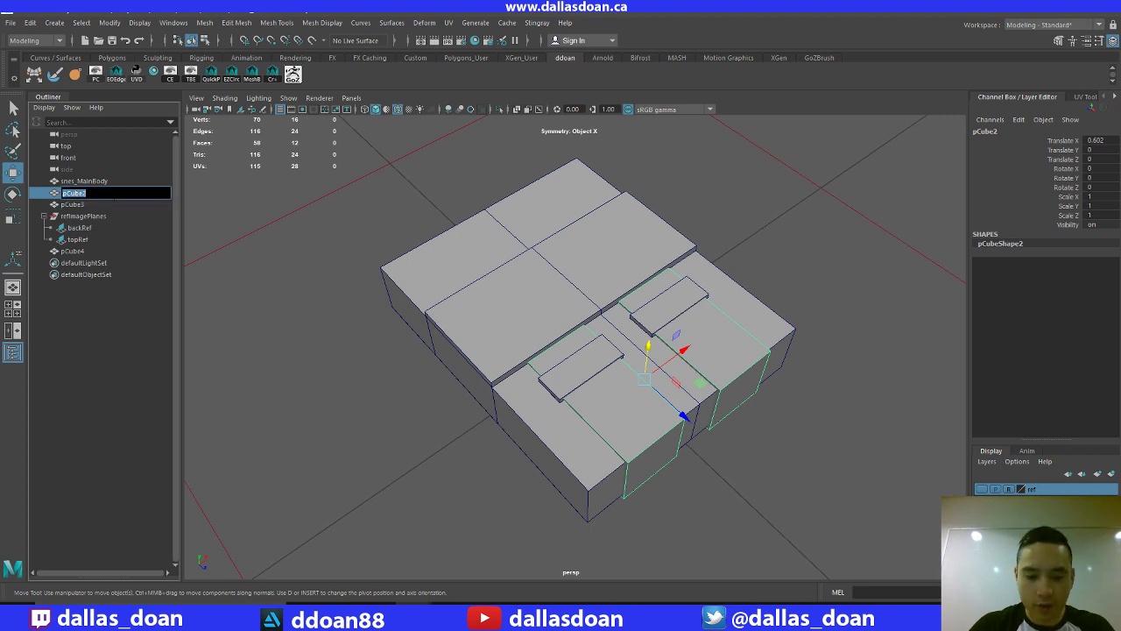
{"action": "type", "text": "snes_switchRail"}
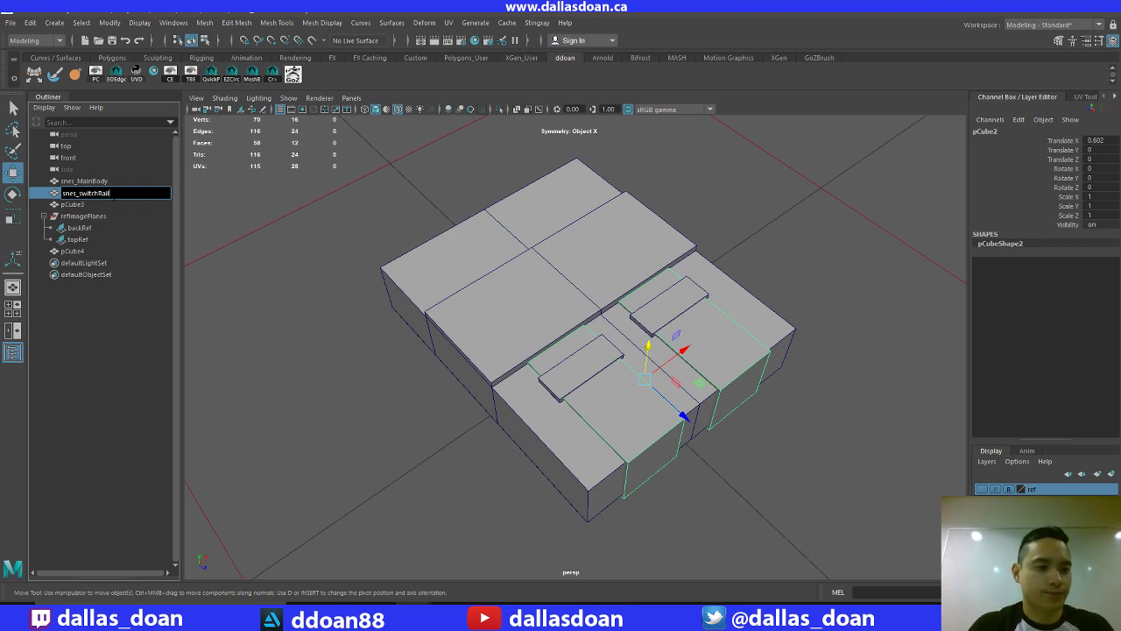
{"action": "key", "text": "Return"}
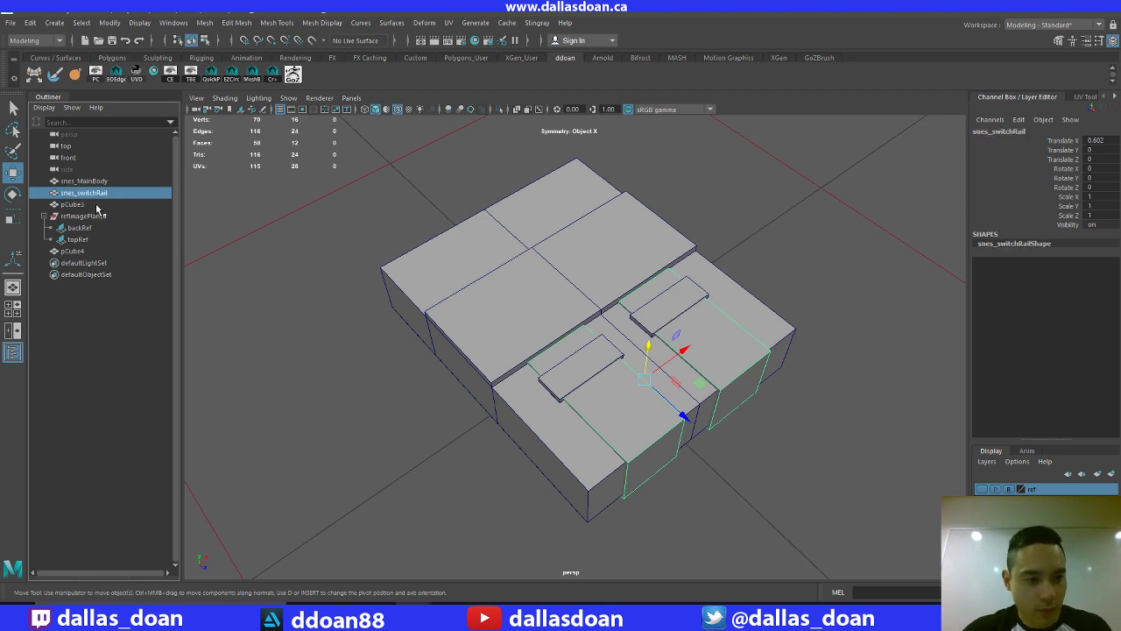
Rename the object pCube3 as snes_Base
{"action": "left_click", "coordinate": [93, 205]}
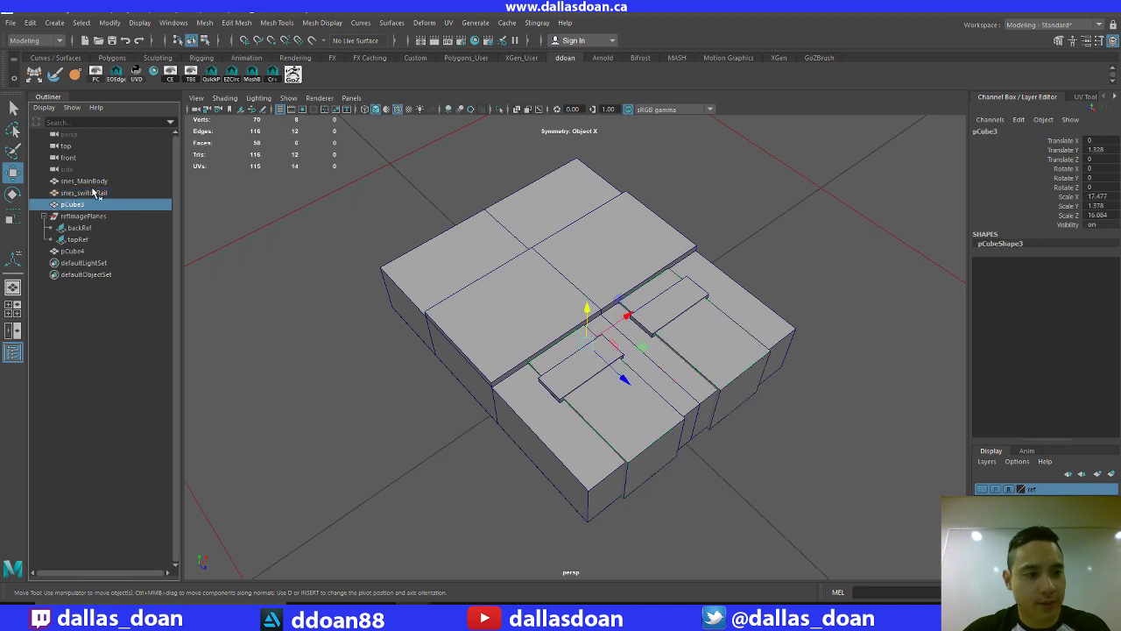
{"action": "left_click", "coordinate": [82, 182]}
{"action": "double_click", "coordinate": [79, 204]}
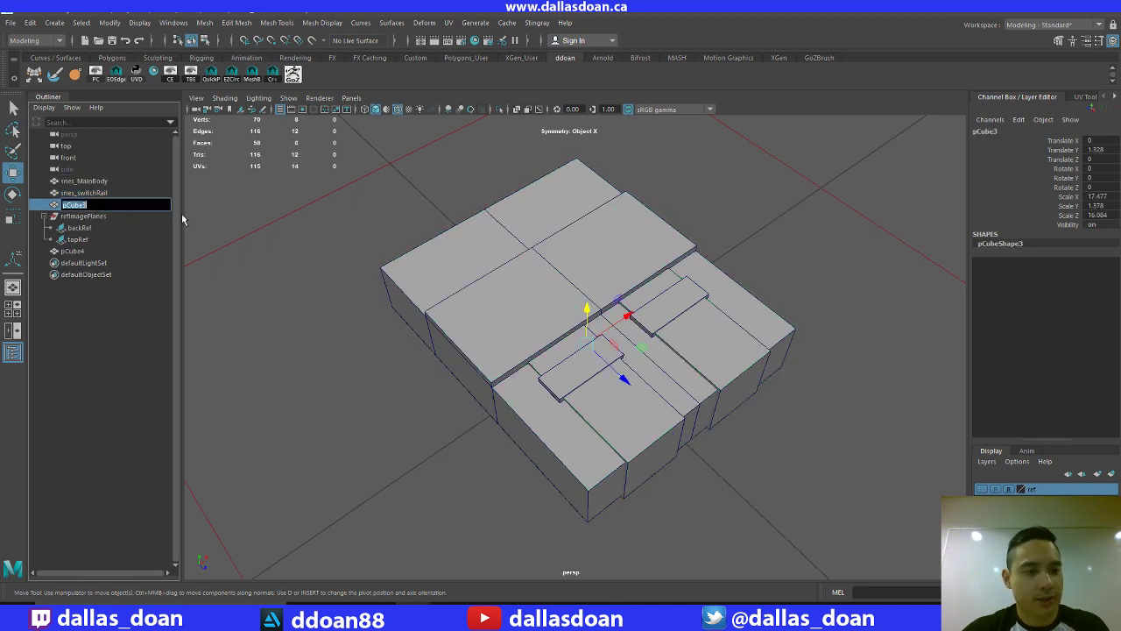
{"action": "type", "text": "snes_MainBody"}
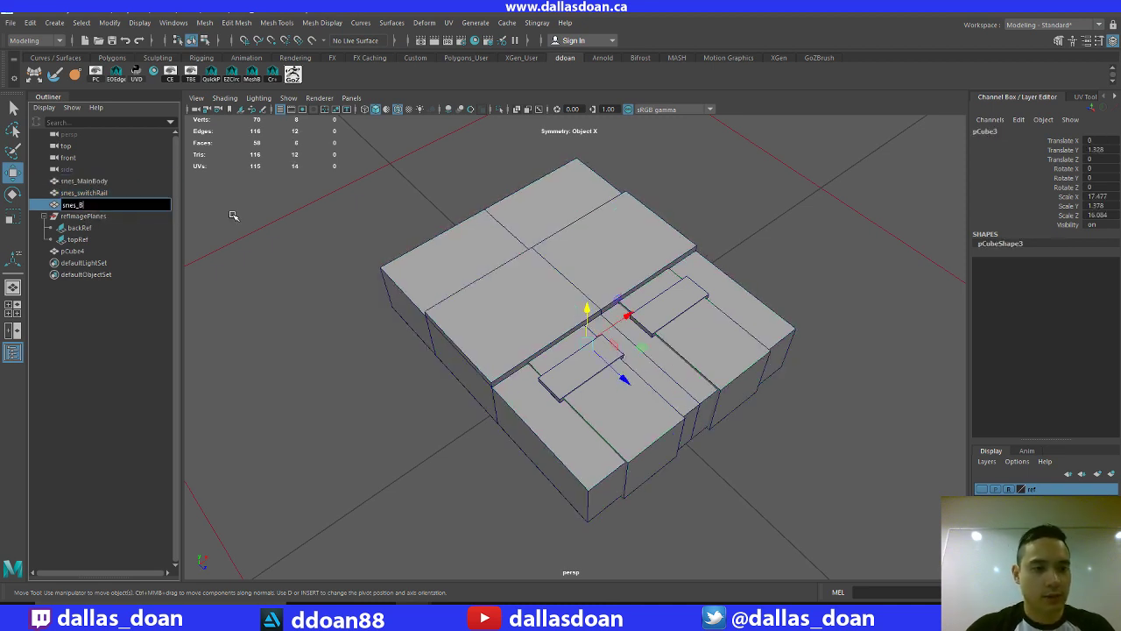
{"action": "type", "text": "Base"}
{"action": "key", "text": "Return"}
{"action": "left_click", "coordinate": [375, 401]}
{"action": "left_click_drag", "start_coordinate": [376, 400], "coordinate": [488, 305], "text": "alt"}
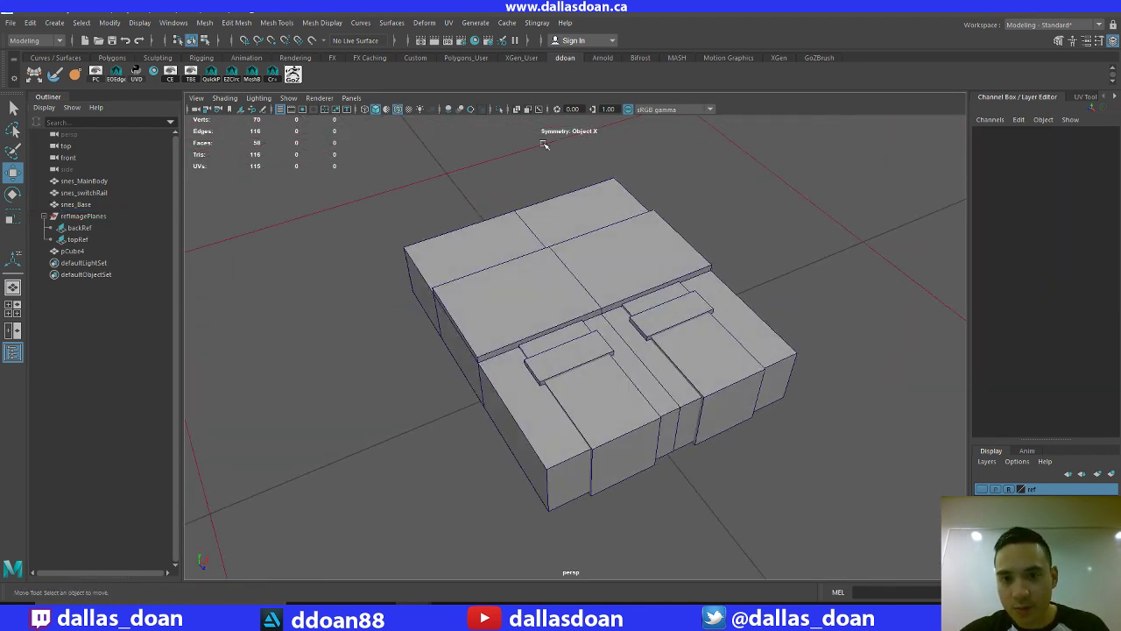
Check how the current symmetry affects a corner vertex of the switch rail, and return to object selection
{"action": "left_click", "coordinate": [570, 254]}
{"action": "left_click_drag", "start_coordinate": [570, 254], "coordinate": [662, 324], "text": "alt"}
{"action": "left_click_drag", "start_coordinate": [775, 281], "coordinate": [731, 322], "text": "alt"}
{"action": "right_click_drag", "start_coordinate": [726, 298], "coordinate": [671, 296]}
{"action": "left_click_drag", "start_coordinate": [755, 317], "coordinate": [779, 332]}
{"action": "left_click_drag", "start_coordinate": [743, 374], "coordinate": [692, 285], "text": "alt"}
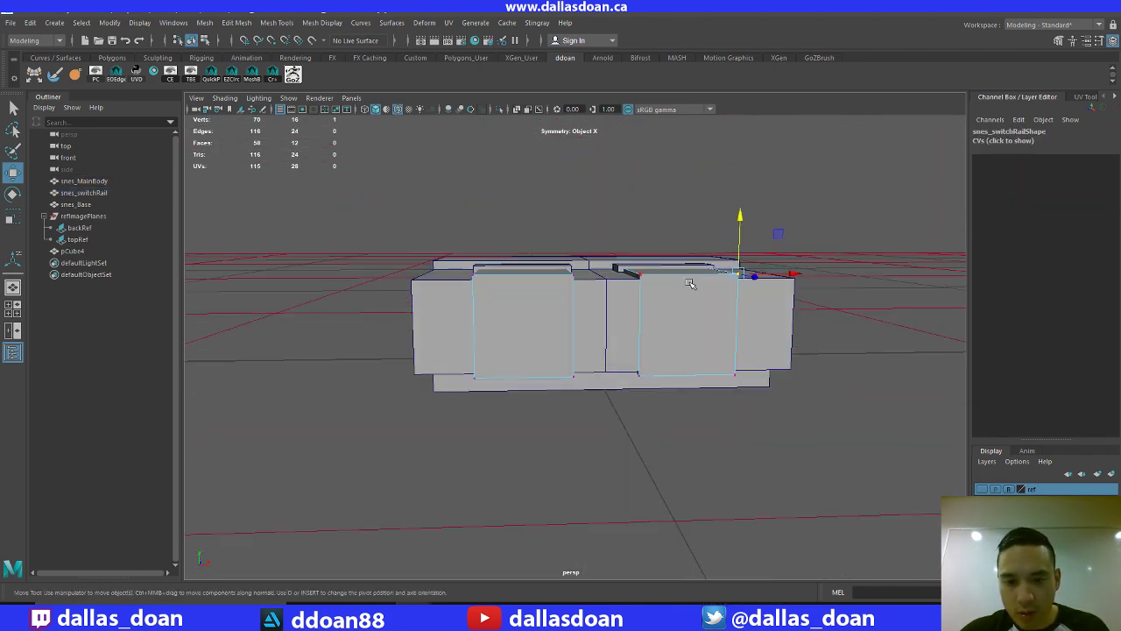
{"action": "right_click_drag", "start_coordinate": [693, 284], "coordinate": [736, 279]}
{"action": "left_click_drag", "start_coordinate": [736, 279], "coordinate": [690, 389], "text": "alt"}
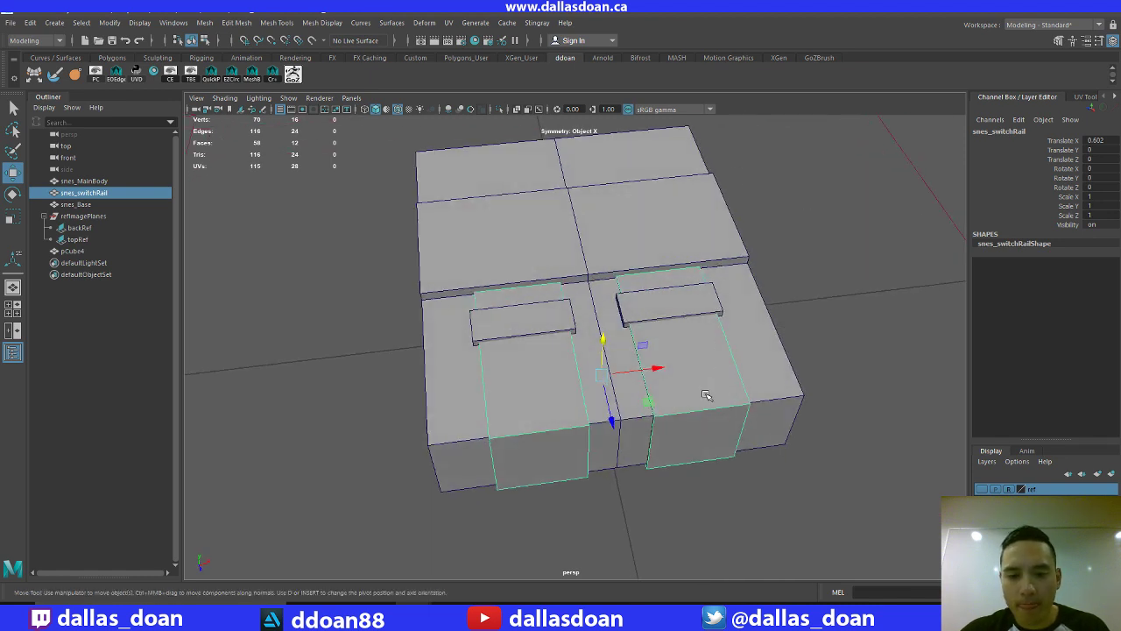
Try World X symmetry on the switch rail's front vertices and switch back to Object X symmetry
{"action": "left_click", "coordinate": [1060, 40]}
{"action": "left_click", "coordinate": [1064, 265]}
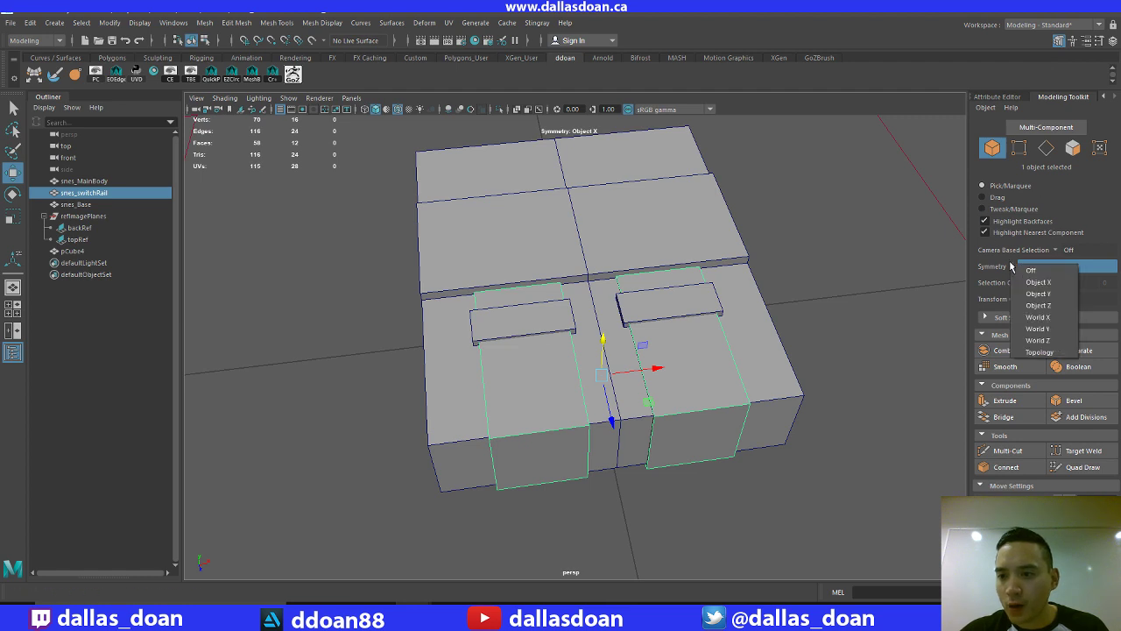
{"action": "left_click", "coordinate": [1051, 320]}
{"action": "right_click_drag", "start_coordinate": [723, 294], "coordinate": [666, 296]}
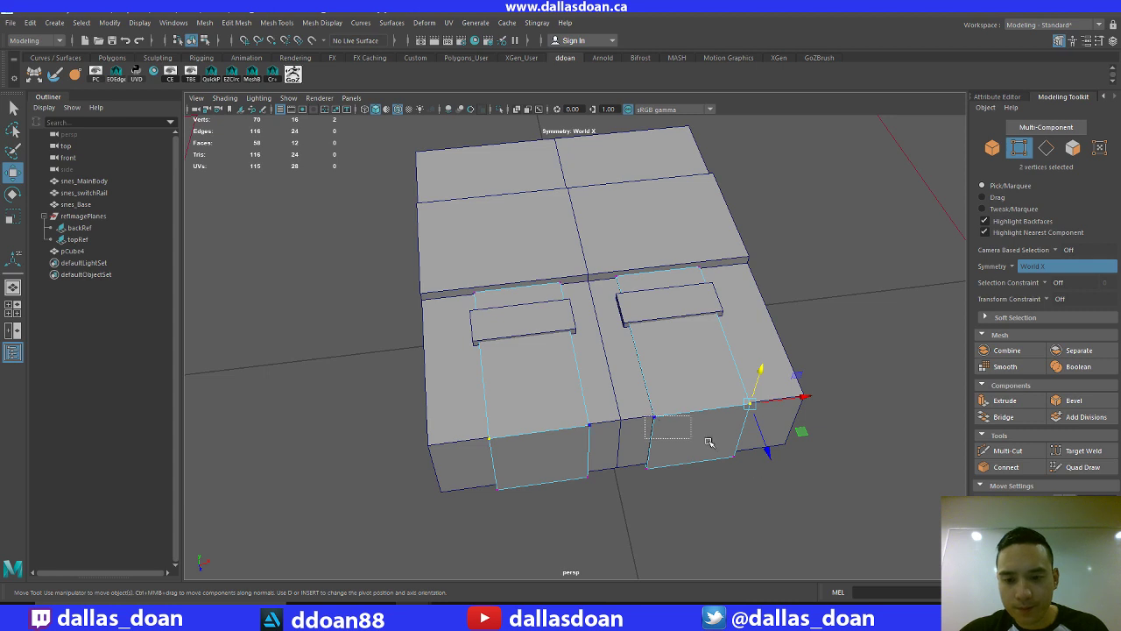
{"action": "left_click", "coordinate": [746, 402]}
{"action": "left_click", "coordinate": [1064, 265]}
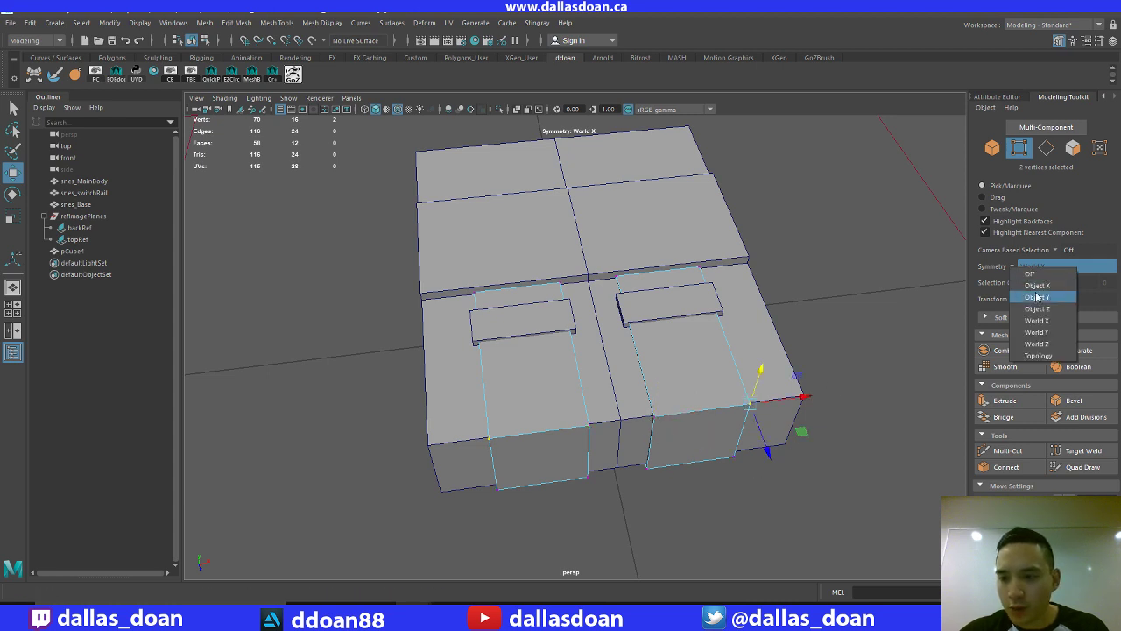
{"action": "left_click", "coordinate": [1042, 279]}
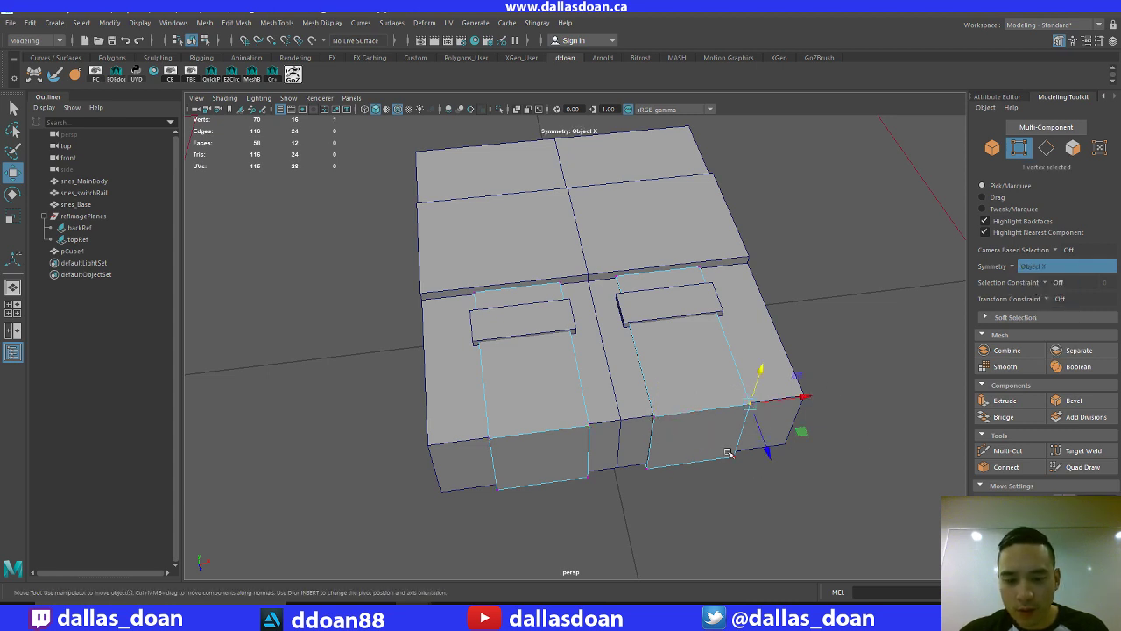
Turn symmetry off and return to object selection with nothing selected
{"action": "left_click", "coordinate": [1014, 267]}
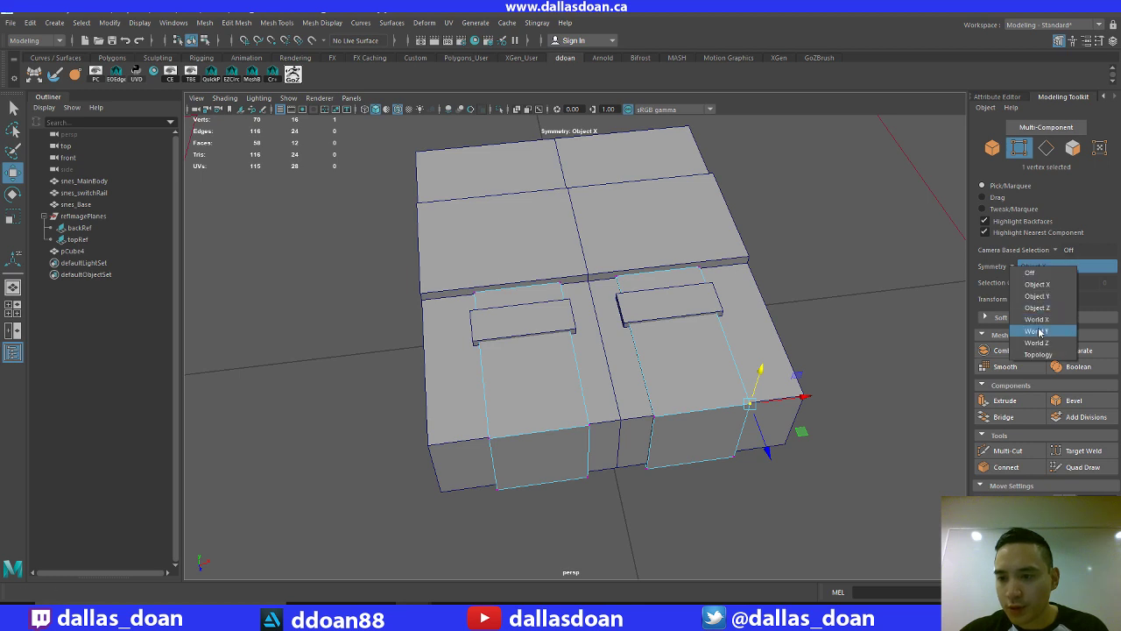
{"action": "left_click", "coordinate": [1032, 273]}
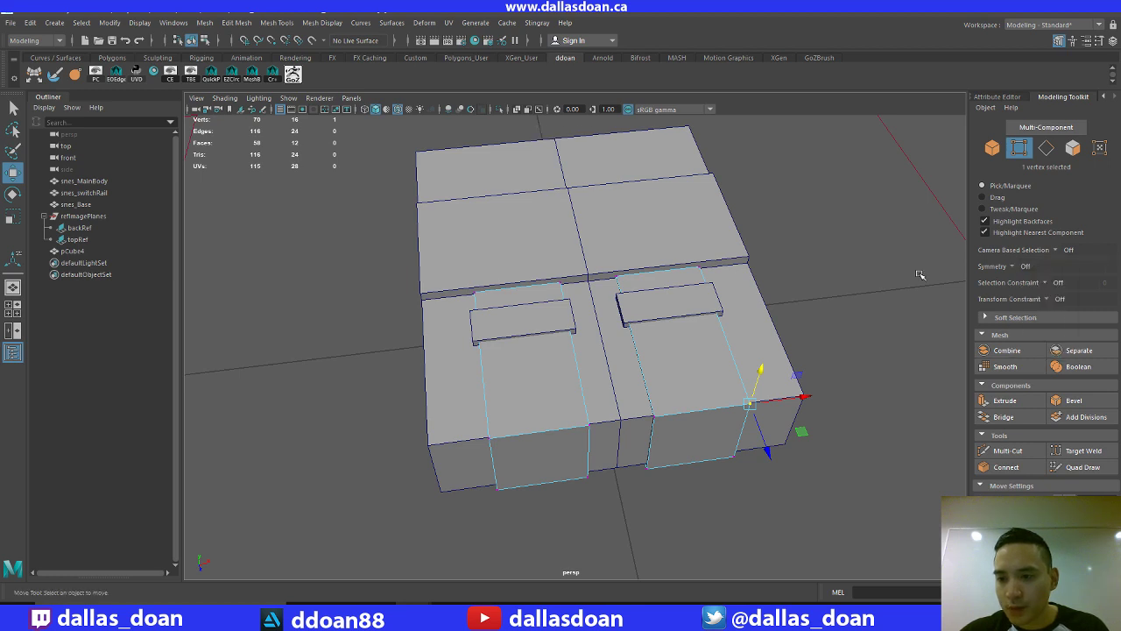
{"action": "scroll", "coordinate": [569, 350], "scroll_direction": "down", "scroll_amount": 3}
{"action": "left_click_drag", "start_coordinate": [569, 350], "coordinate": [753, 394], "text": "alt"}
{"action": "scroll", "coordinate": [709, 418], "scroll_direction": "up", "scroll_amount": 3}
{"action": "key", "text": "F8"}
{"action": "key", "text": "F8"}
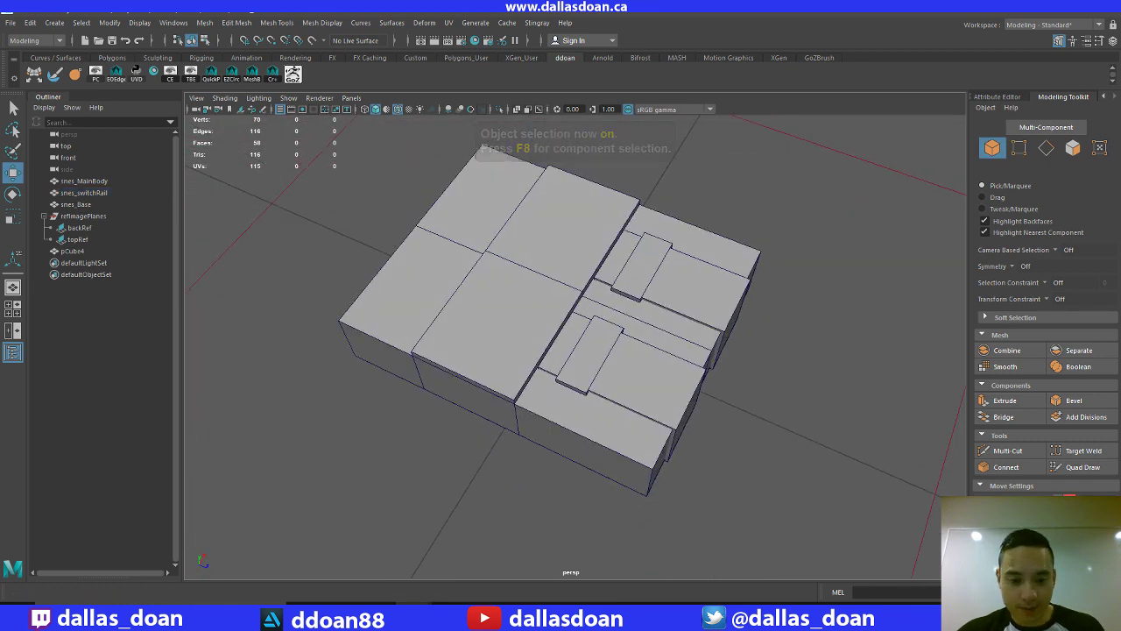
Switch to the Photos app and examine the front and side reference photos of the Super Nintendo console
{"action": "mouse_move", "coordinate": [499, 617]}
{"action": "left_click", "coordinate": [438, 526]}
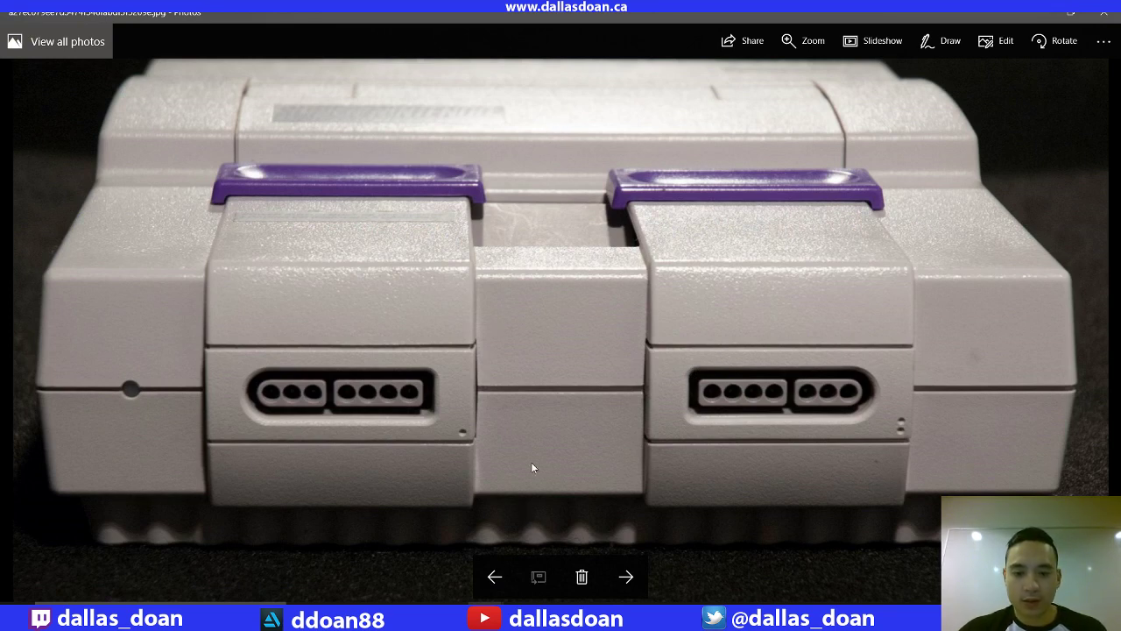
{"action": "key", "text": "Right"}
{"action": "key", "text": "Right"}
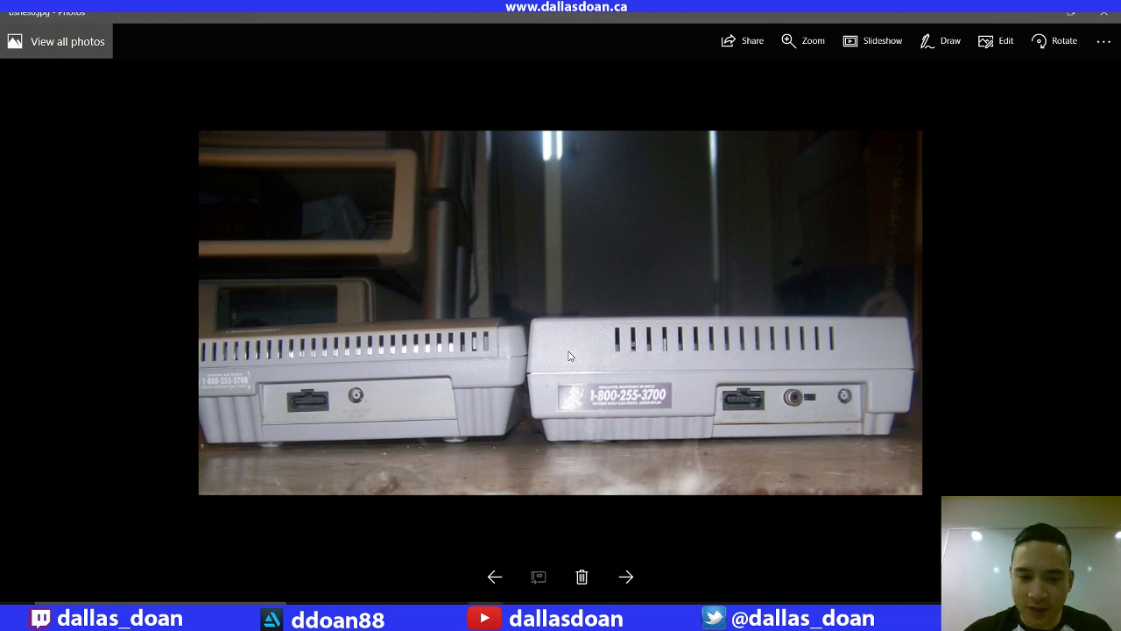
{"action": "key", "text": "Right"}
{"action": "key", "text": "Right"}
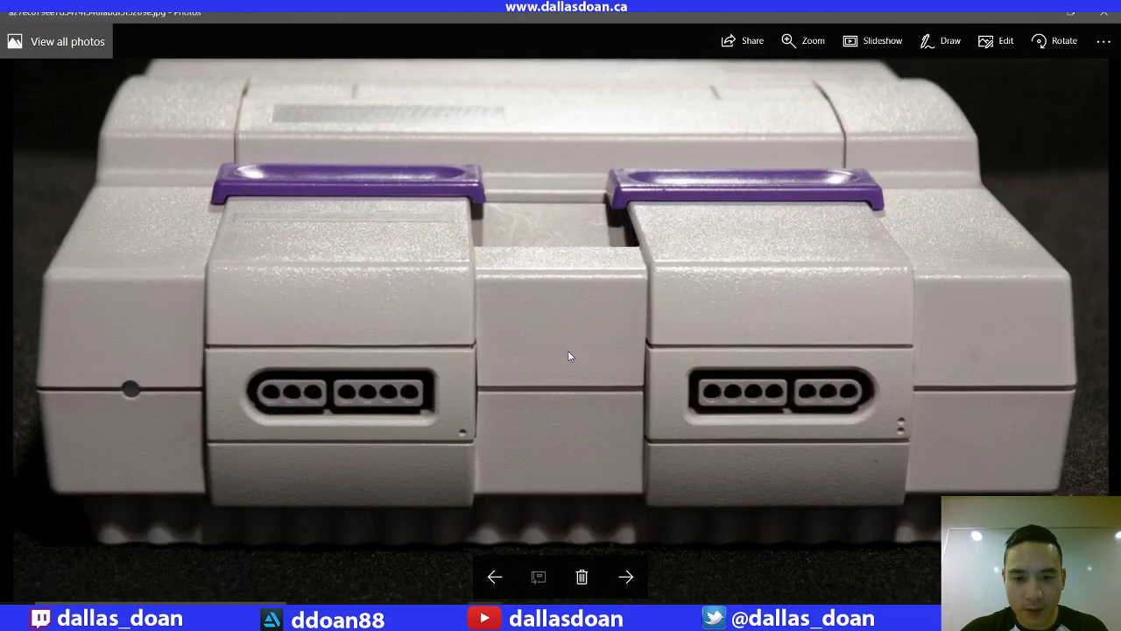
{"action": "key", "text": "Right"}
{"action": "key", "text": "Left"}
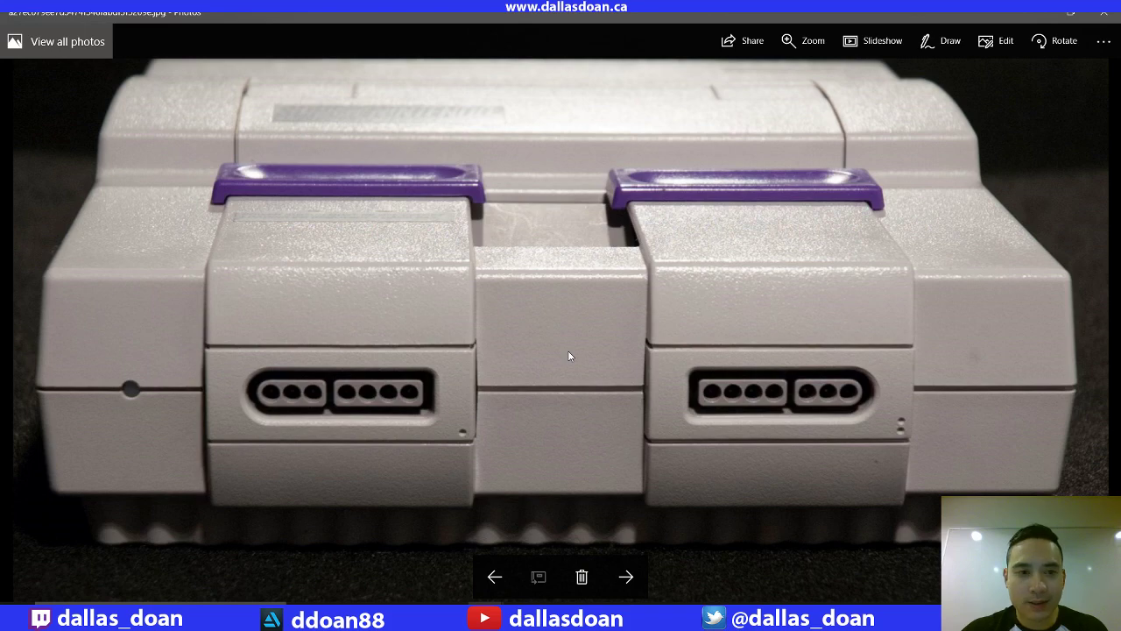
{"action": "key", "text": "Right"}
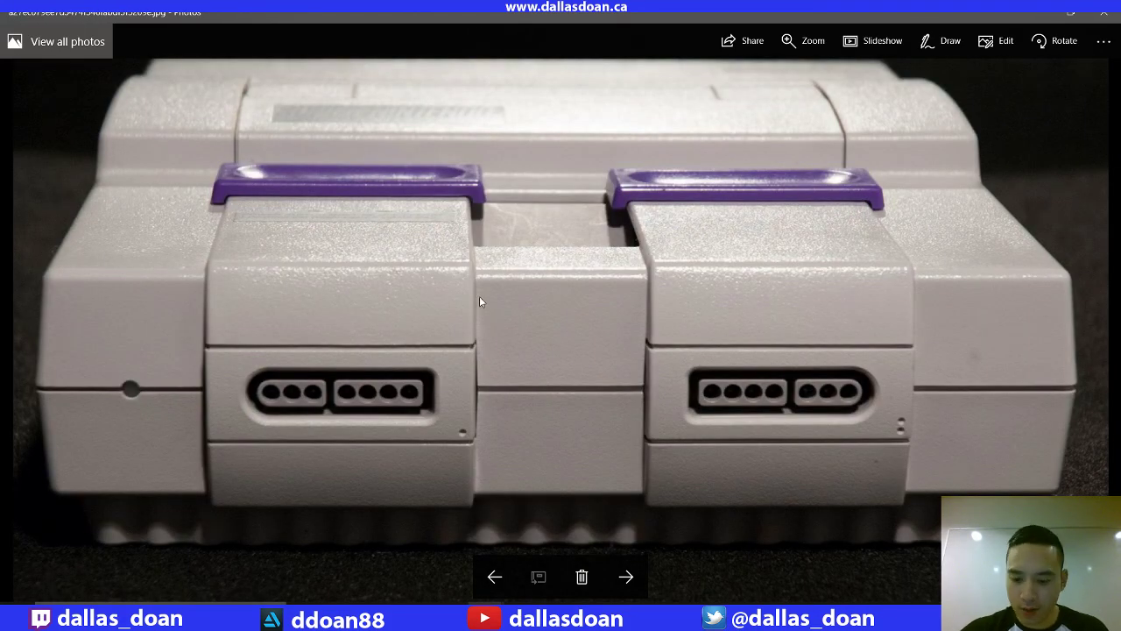
Browse the remaining reference photos and examine the console's top view
{"action": "key", "text": "Right"}
{"action": "key", "text": "Left"}
{"action": "key", "text": "Left"}
{"action": "key", "text": "Left"}
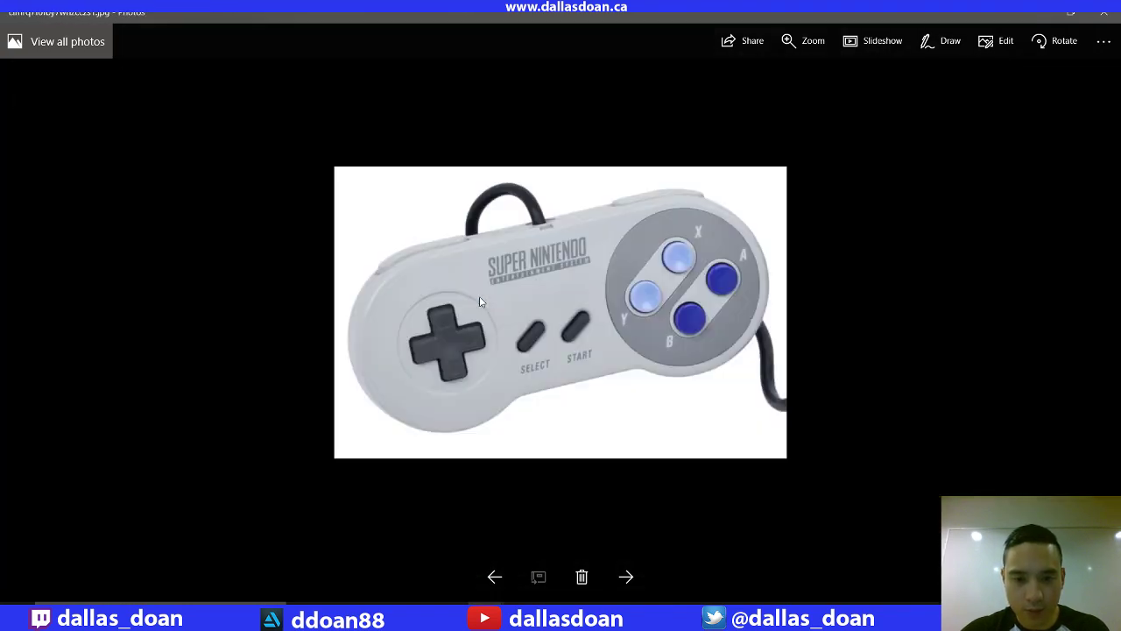
{"action": "key", "text": "Left"}
{"action": "key", "text": "Left"}
{"action": "key", "text": "Left"}
{"action": "key", "text": "Left"}
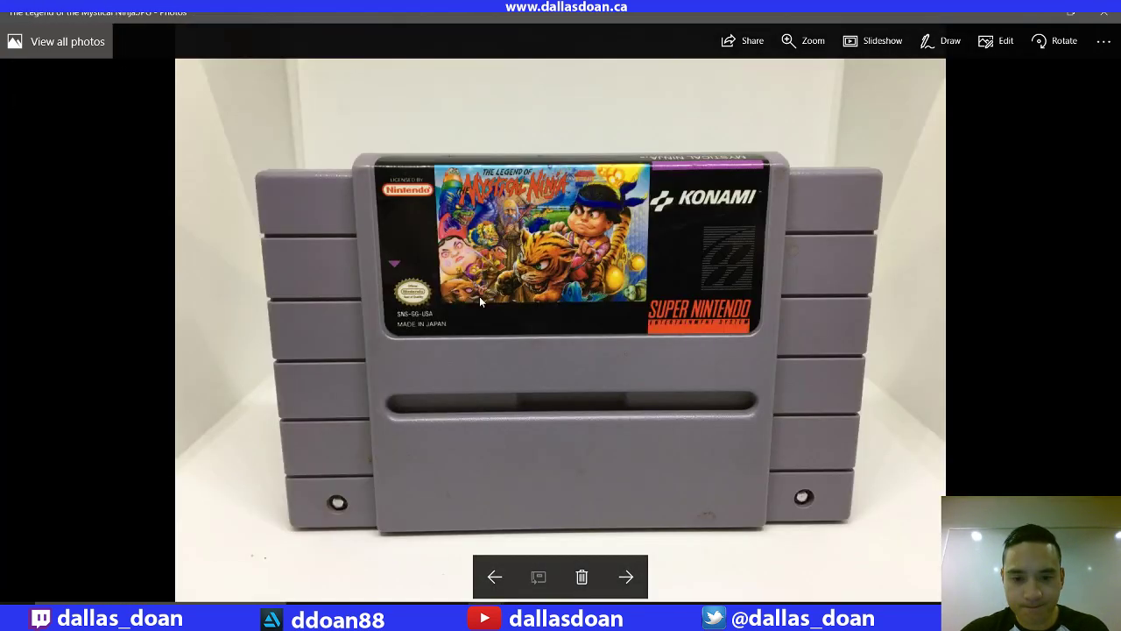
{"action": "key", "text": "Right"}
{"action": "key", "text": "Right"}
{"action": "key", "text": "Right"}
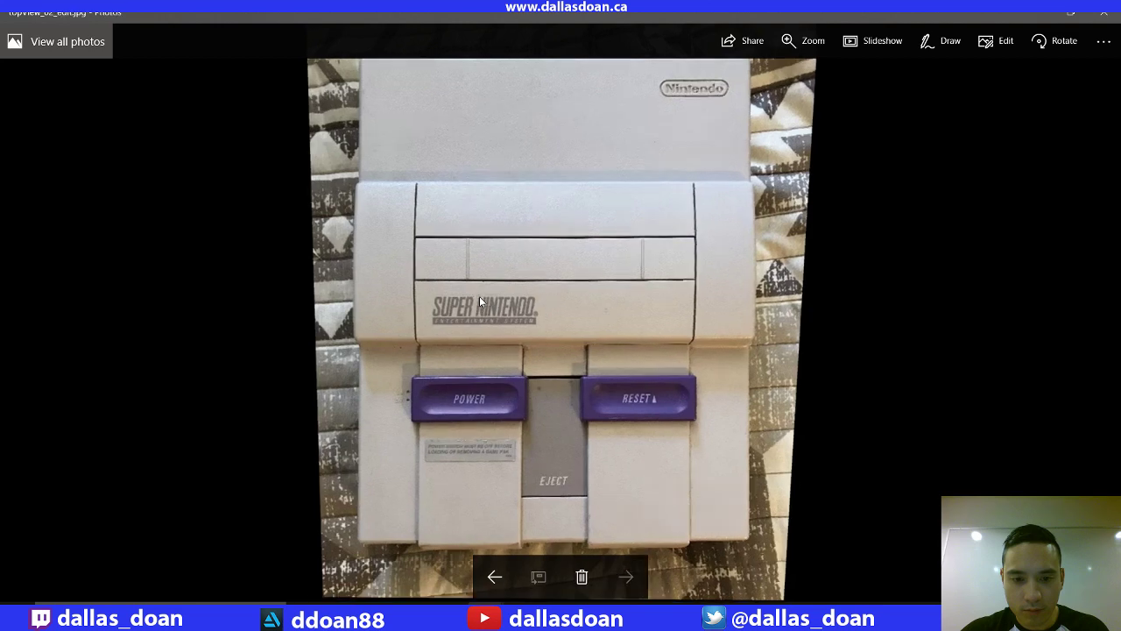
{"action": "key", "text": "Left"}
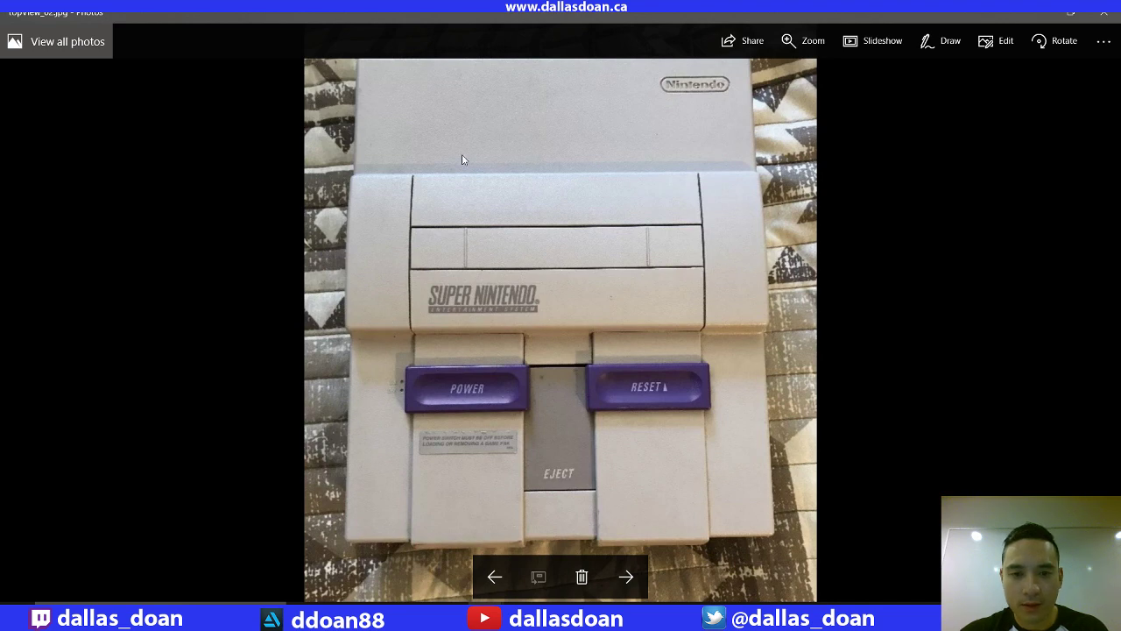
Switch back to Maya and inspect the step at the front of the main body's raised section with smooth preview
{"action": "mouse_move", "coordinate": [418, 620]}
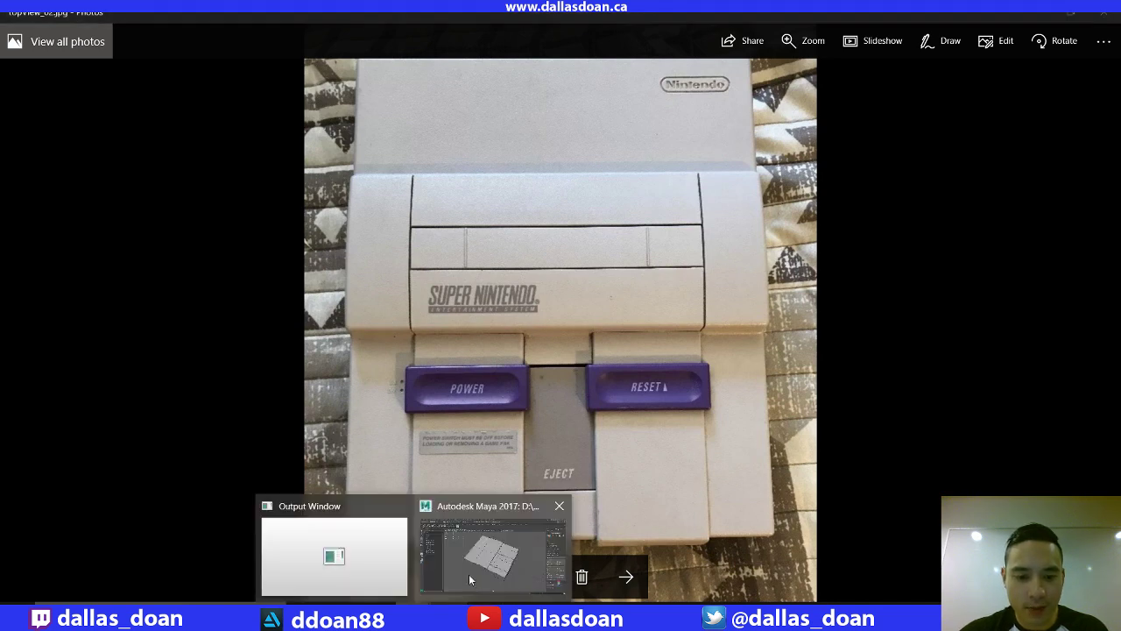
{"action": "left_click", "coordinate": [468, 574]}
{"action": "left_click_drag", "start_coordinate": [607, 380], "coordinate": [580, 301], "text": "alt"}
{"action": "scroll", "coordinate": [557, 246], "scroll_direction": "up", "scroll_amount": 5}
{"action": "left_click", "coordinate": [557, 246]}
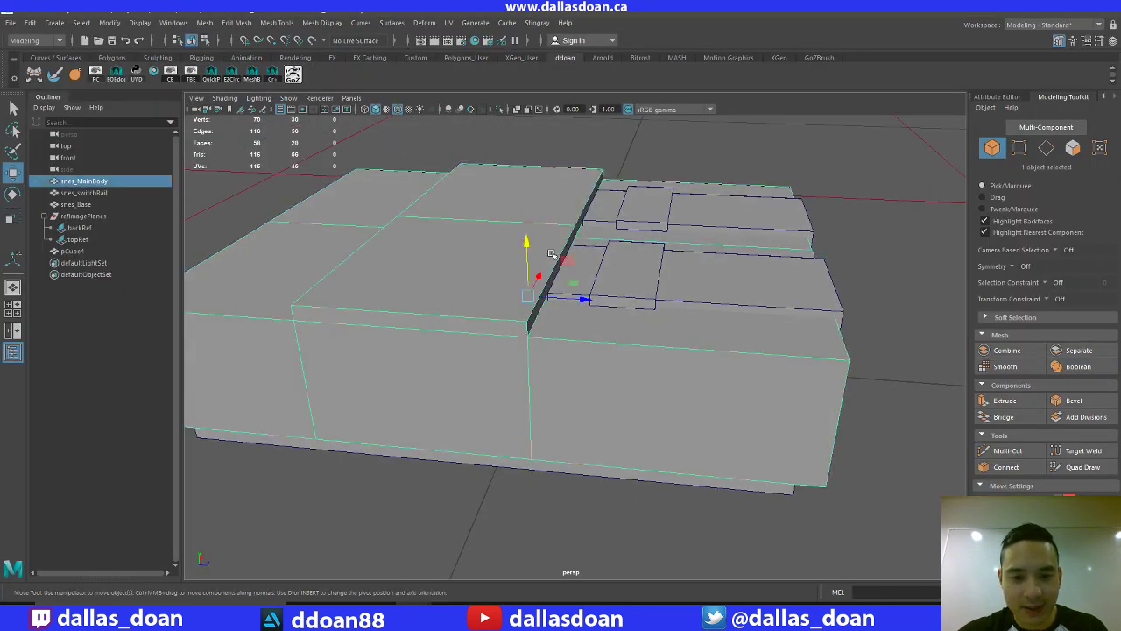
{"action": "scroll", "coordinate": [557, 246], "scroll_direction": "up", "scroll_amount": 3}
{"action": "key", "text": "3"}
{"action": "key", "text": "1"}
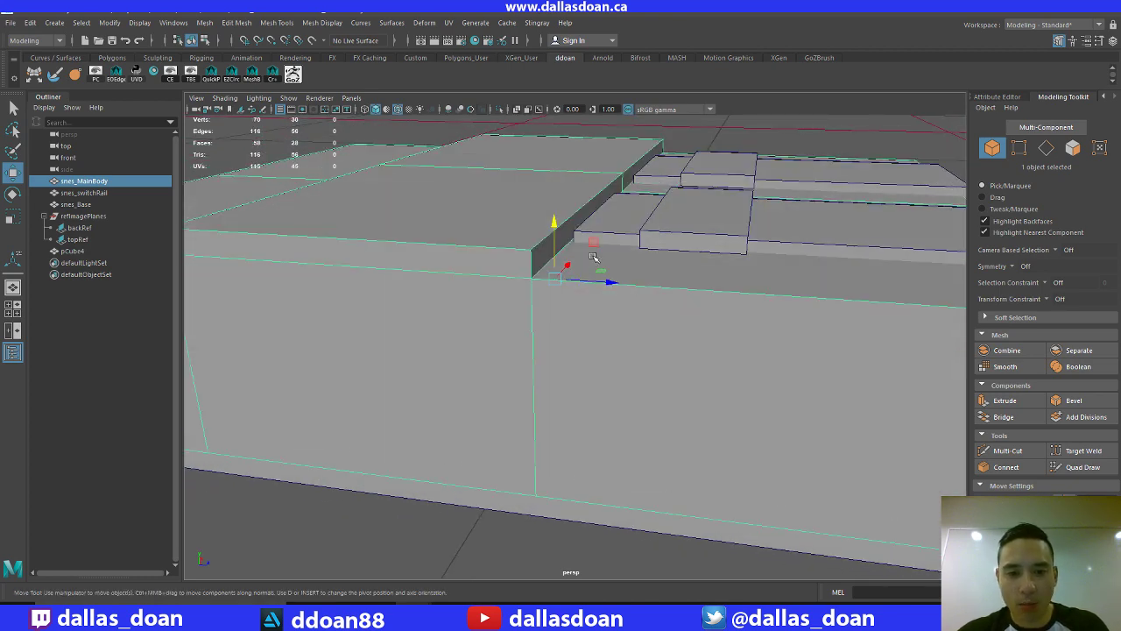
{"action": "left_click_drag", "start_coordinate": [551, 242], "coordinate": [514, 524], "text": "alt"}
{"action": "scroll", "coordinate": [578, 298], "scroll_direction": "down", "scroll_amount": 5}
Check the raised section against the top-view photo in Photos and return to Maya
{"action": "mouse_move", "coordinate": [490, 613]}
{"action": "left_click", "coordinate": [464, 565]}
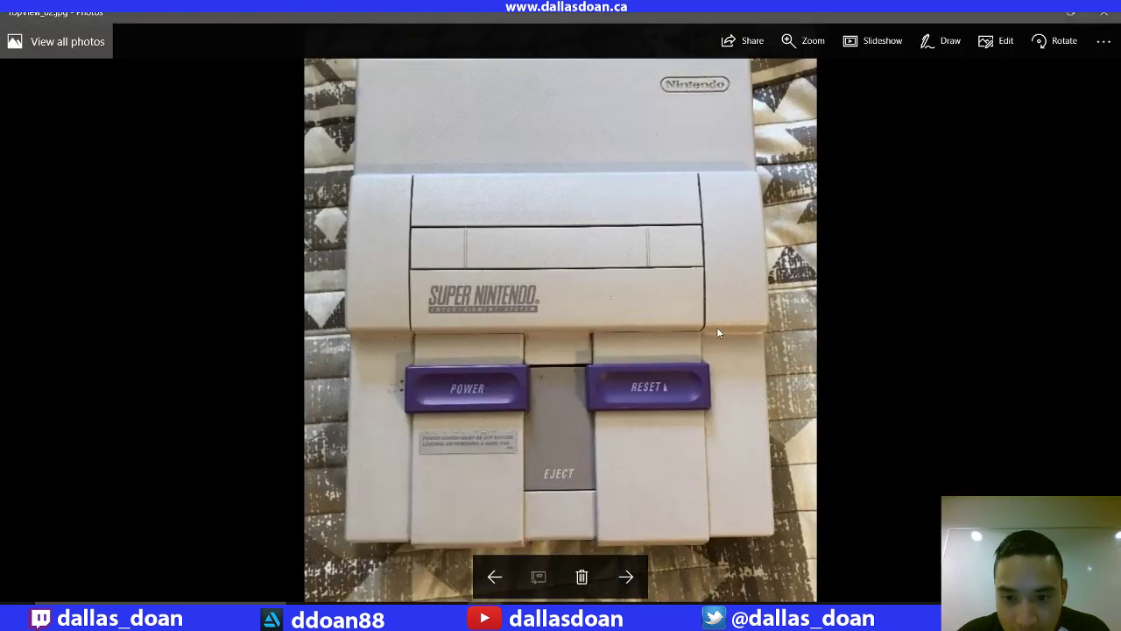
{"action": "left_click", "coordinate": [417, 613]}
{"action": "left_click", "coordinate": [496, 551]}
Split the edge ring of the main body's raised section to add an edge loop across its full width
{"action": "left_click_drag", "start_coordinate": [493, 458], "coordinate": [521, 348], "text": "alt"}
{"action": "scroll", "coordinate": [577, 310], "scroll_direction": "down", "scroll_amount": 5}
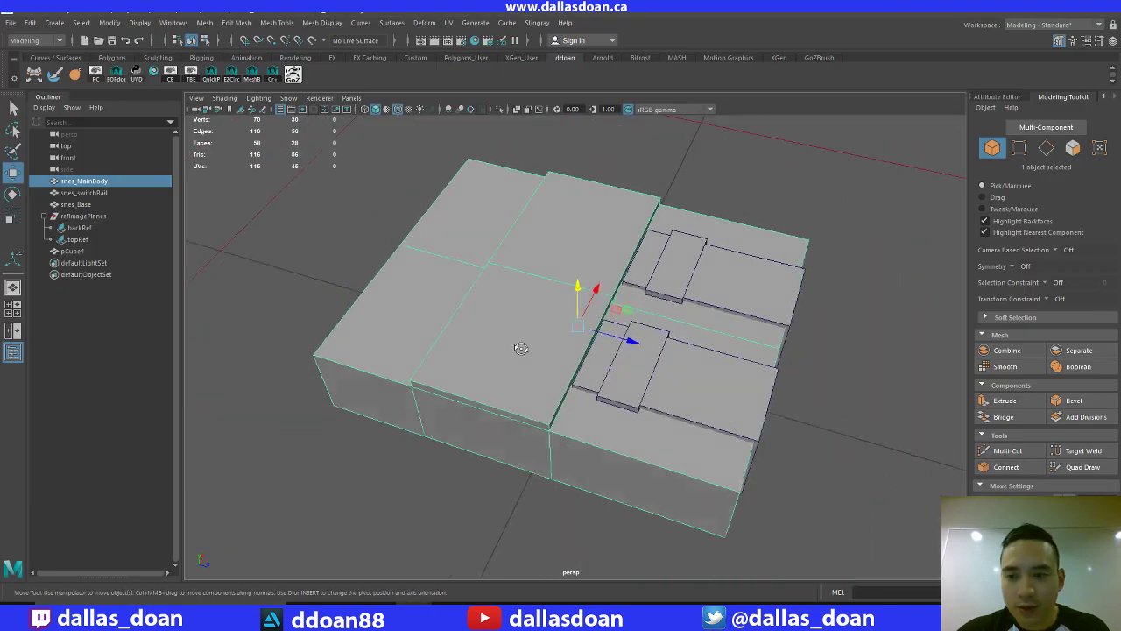
{"action": "scroll", "coordinate": [526, 271], "scroll_direction": "up", "scroll_amount": 5}
{"action": "right_click_drag", "start_coordinate": [546, 238], "coordinate": [545, 205]}
{"action": "left_click", "coordinate": [569, 263]}
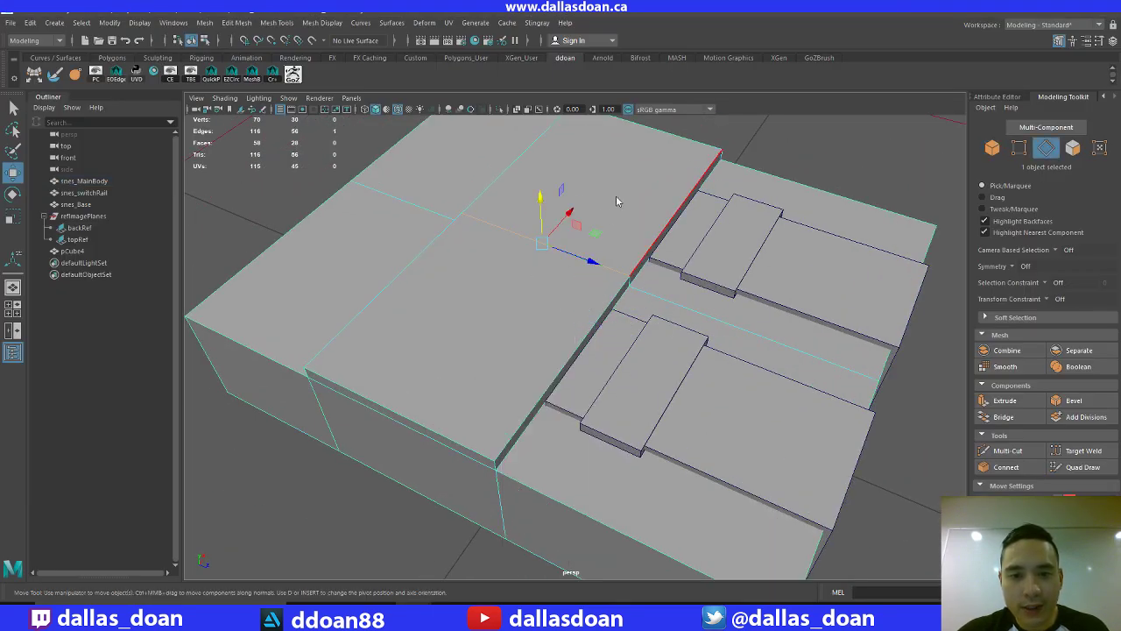
{"action": "right_click_drag", "start_coordinate": [617, 202], "coordinate": [618, 195]}
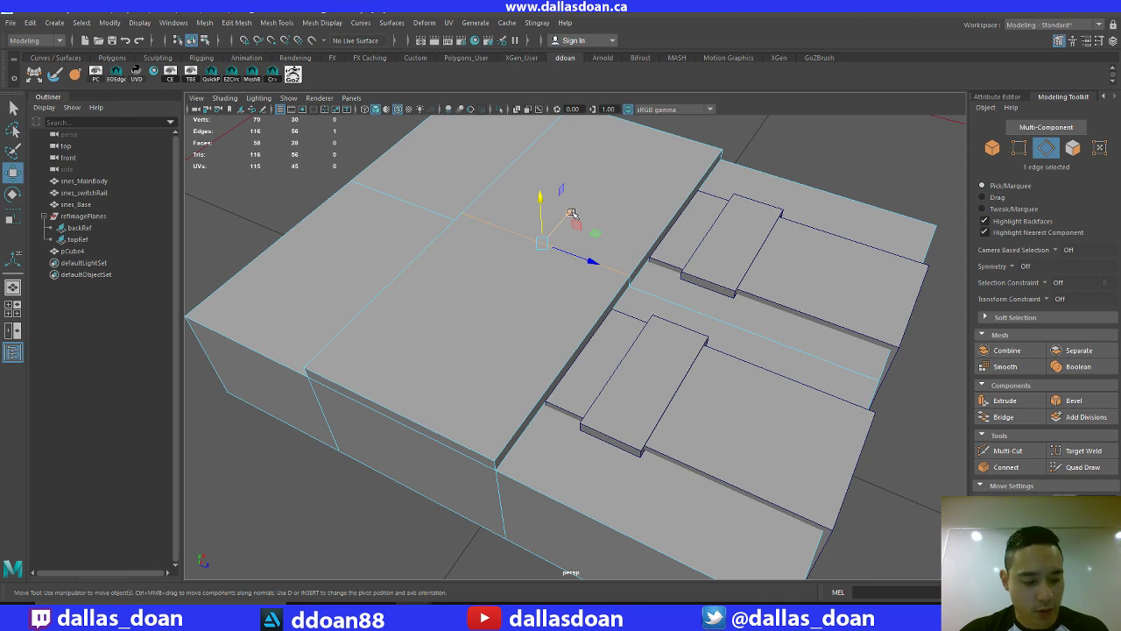
{"action": "right_click", "coordinate": [505, 251], "text": "ctrl"}
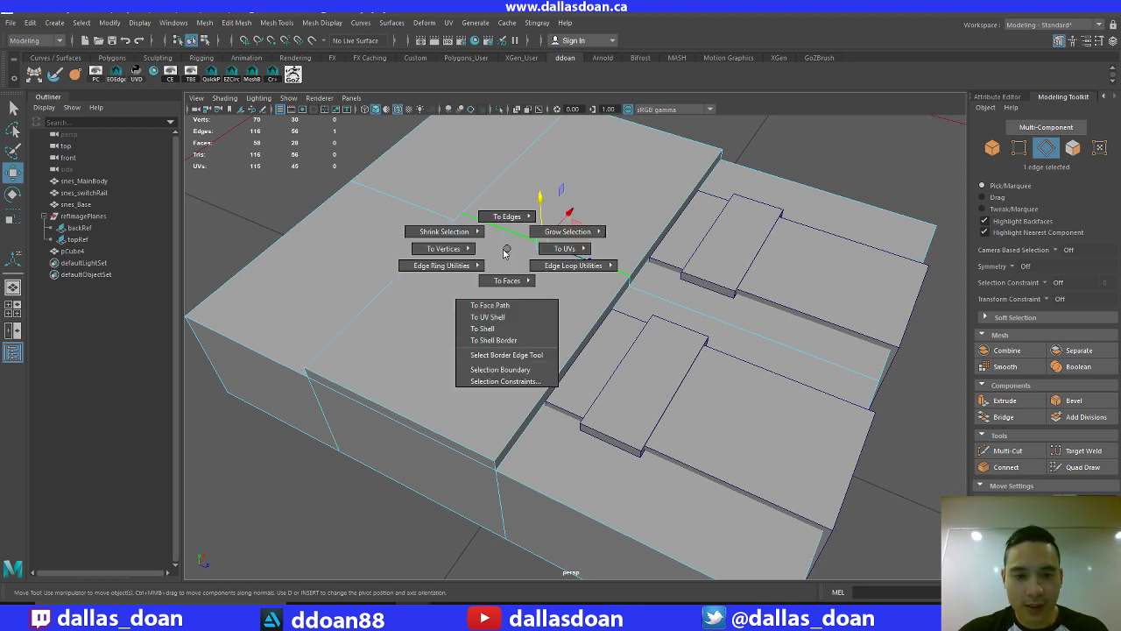
{"action": "right_click_drag", "start_coordinate": [504, 252], "coordinate": [517, 296], "text": "ctrl"}
{"action": "mouse_move", "coordinate": [525, 321]}
{"action": "left_mouse_down", "text": "alt"}
{"action": "mouse_move", "coordinate": [525, 263]}
{"action": "mouse_move", "coordinate": [525, 310]}
{"action": "left_mouse_up", "text": "alt"}
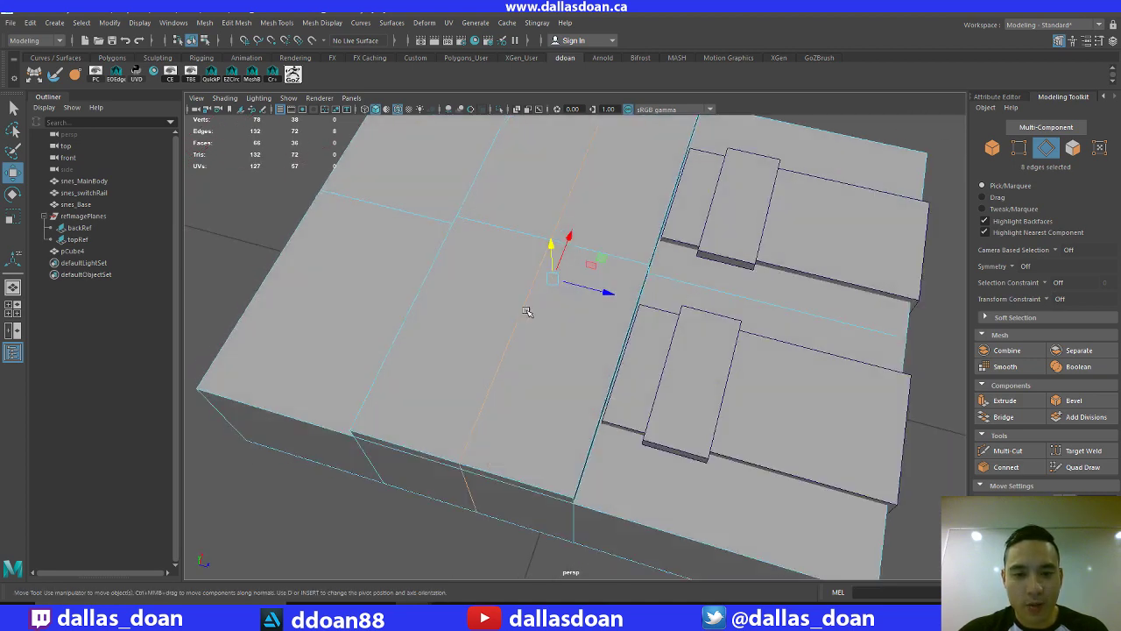
Raise the new loop's two top edges into a shallow ridge, check it with smooth preview, and return to object selection
{"action": "right_click_drag", "start_coordinate": [575, 186], "coordinate": [573, 150]}
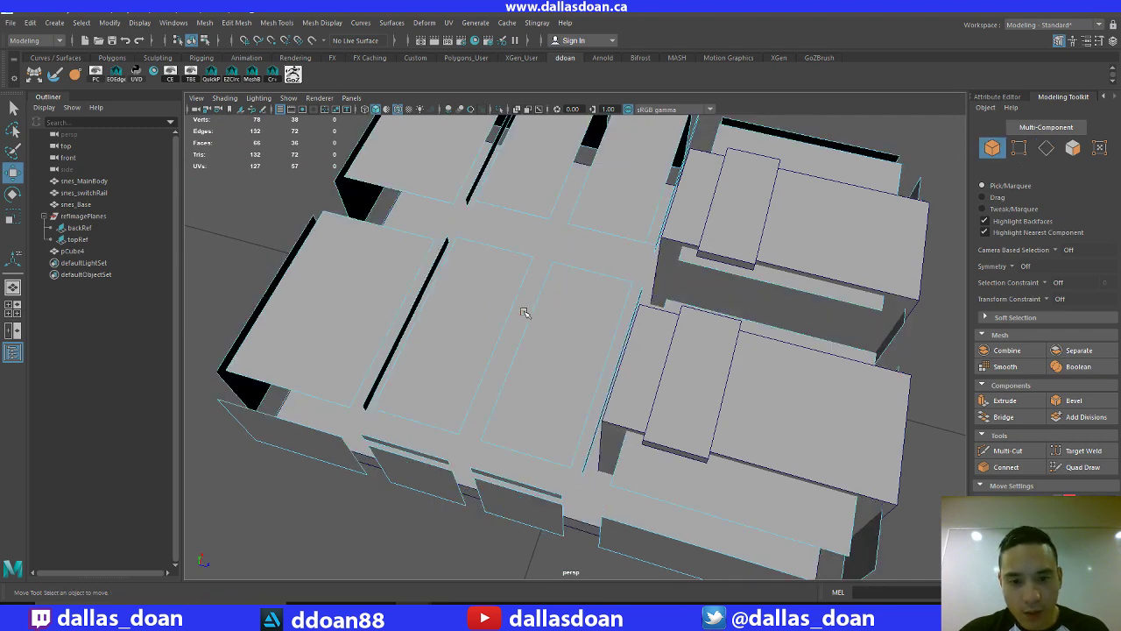
{"action": "right_click_drag", "start_coordinate": [629, 182], "coordinate": [601, 140]}
{"action": "left_click", "coordinate": [604, 170]}
{"action": "left_click", "coordinate": [524, 280]}
{"action": "mouse_move", "coordinate": [578, 180]}
{"action": "left_mouse_down", "text": "alt"}
{"action": "mouse_move", "coordinate": [591, 184]}
{"action": "mouse_move", "coordinate": [569, 166]}
{"action": "left_mouse_up", "text": "alt"}
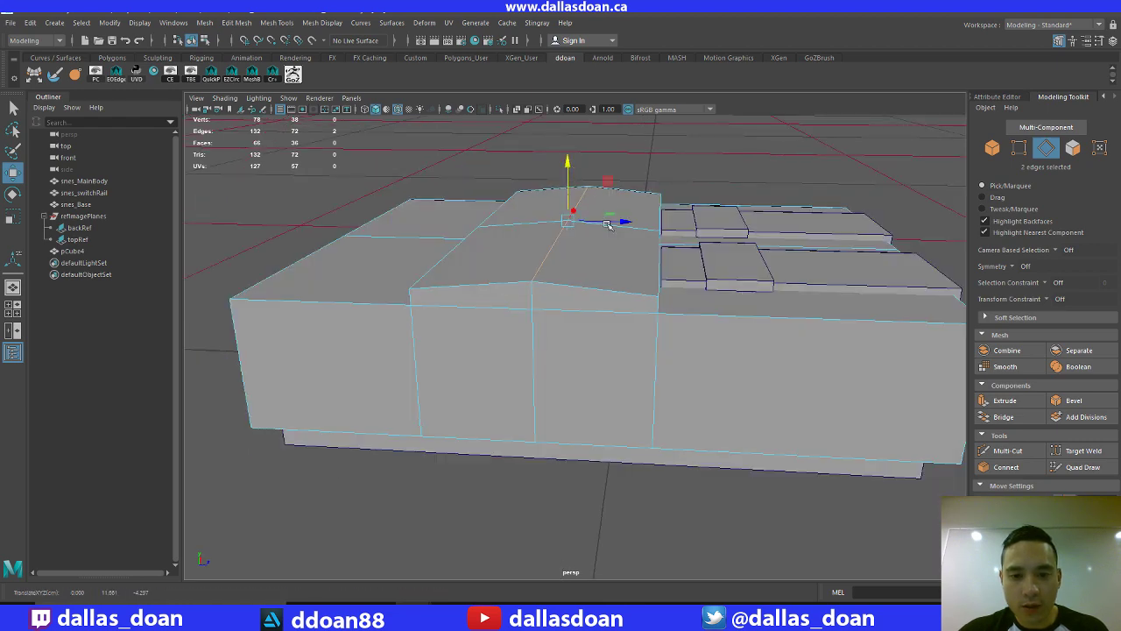
{"action": "left_click_drag", "start_coordinate": [607, 225], "coordinate": [607, 243], "text": "alt"}
{"action": "key", "text": "3"}
{"action": "key", "text": "1"}
{"action": "left_click_drag", "start_coordinate": [658, 299], "coordinate": [654, 242], "text": "alt"}
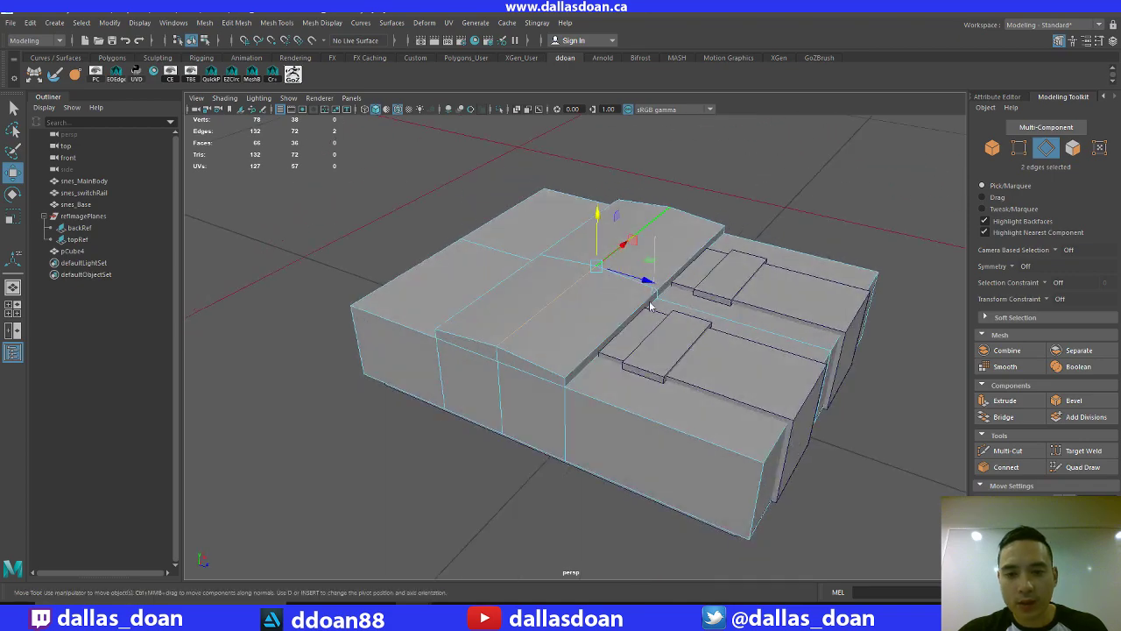
{"action": "right_click_drag", "start_coordinate": [649, 305], "coordinate": [646, 320]}
{"action": "left_click_drag", "start_coordinate": [645, 321], "coordinate": [521, 171], "text": "alt"}
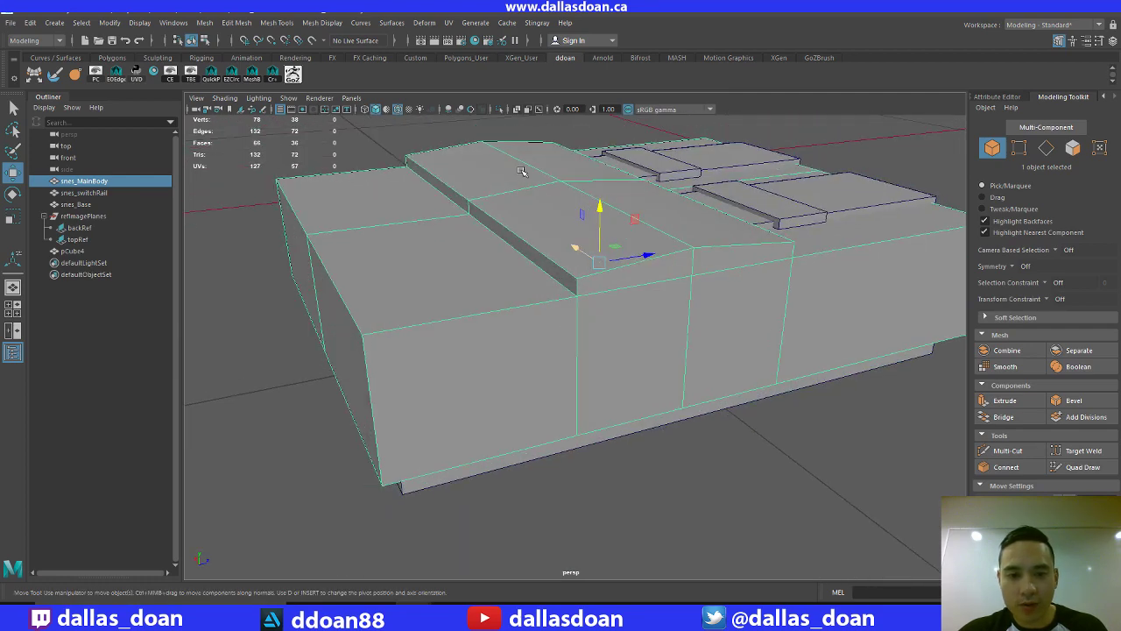
Select the edges along both long sides of the main body's raised section, inspect the shape from several angles, and return to object selection
{"action": "right_click_drag", "start_coordinate": [521, 172], "coordinate": [517, 140]}
{"action": "left_click_drag", "start_coordinate": [442, 166], "coordinate": [455, 201]}
{"action": "left_click", "coordinate": [587, 279], "text": "shift"}
{"action": "middle_click_drag", "start_coordinate": [370, 172], "coordinate": [392, 193], "text": "alt"}
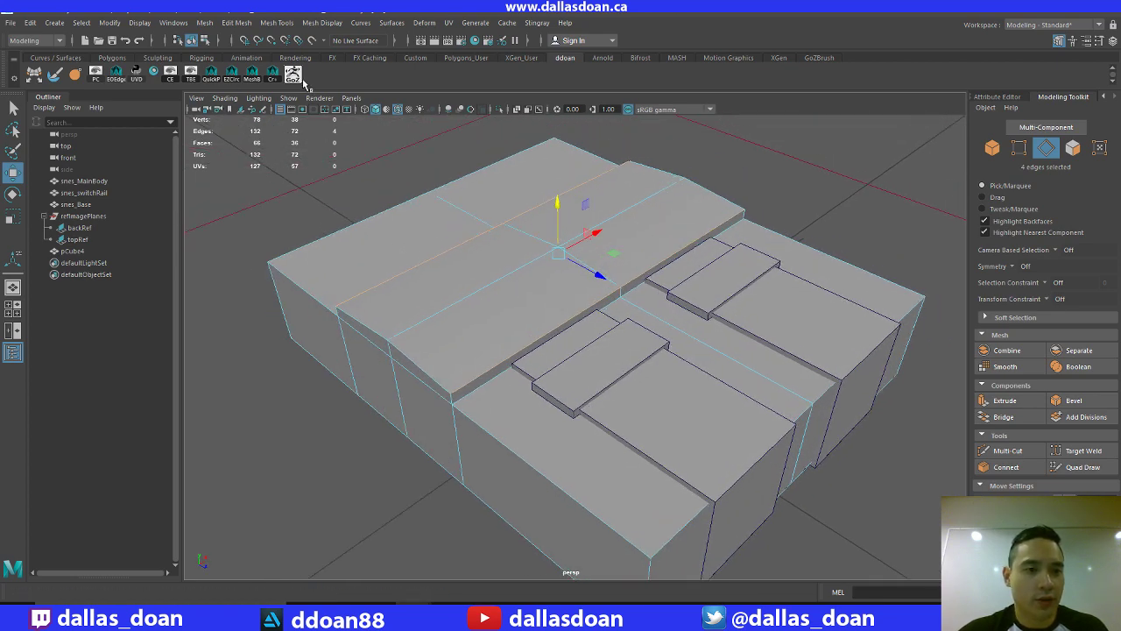
{"action": "left_click_drag", "start_coordinate": [185, 224], "coordinate": [243, 102]}
{"action": "left_click", "coordinate": [307, 224]}
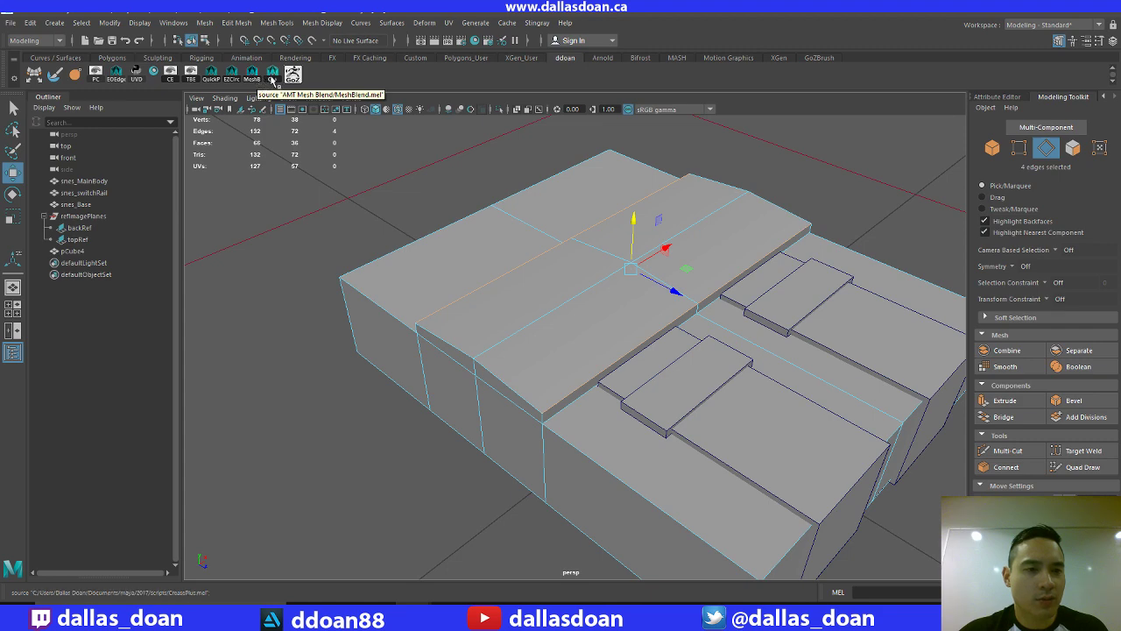
{"action": "scroll", "coordinate": [368, 220], "scroll_direction": "up", "scroll_amount": 3}
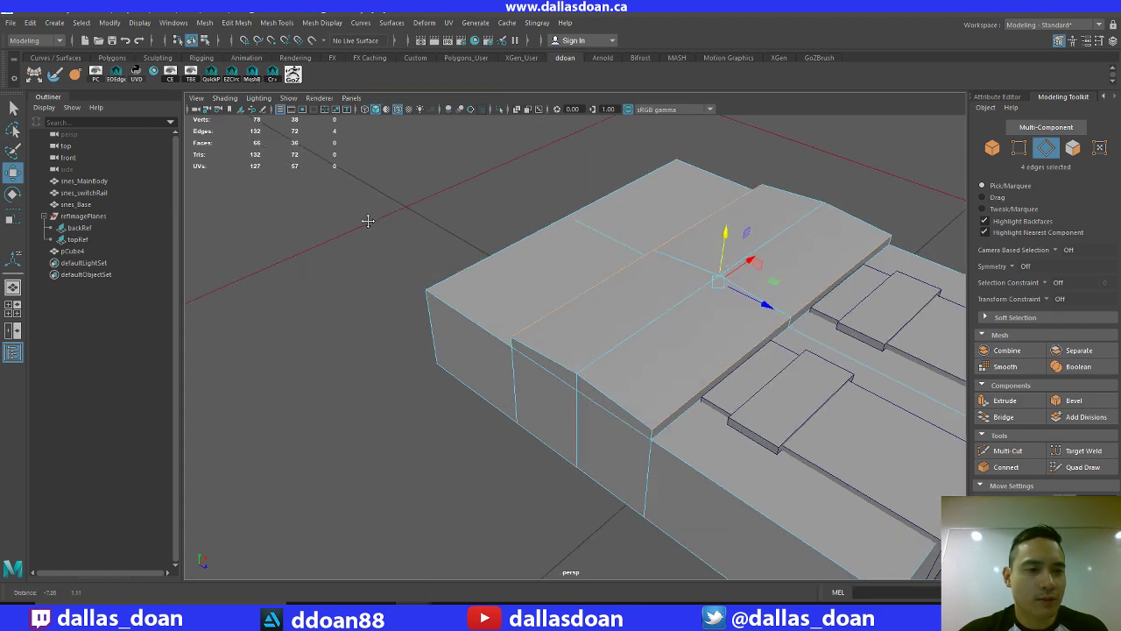
{"action": "left_click_drag", "start_coordinate": [368, 220], "coordinate": [372, 192], "text": "alt"}
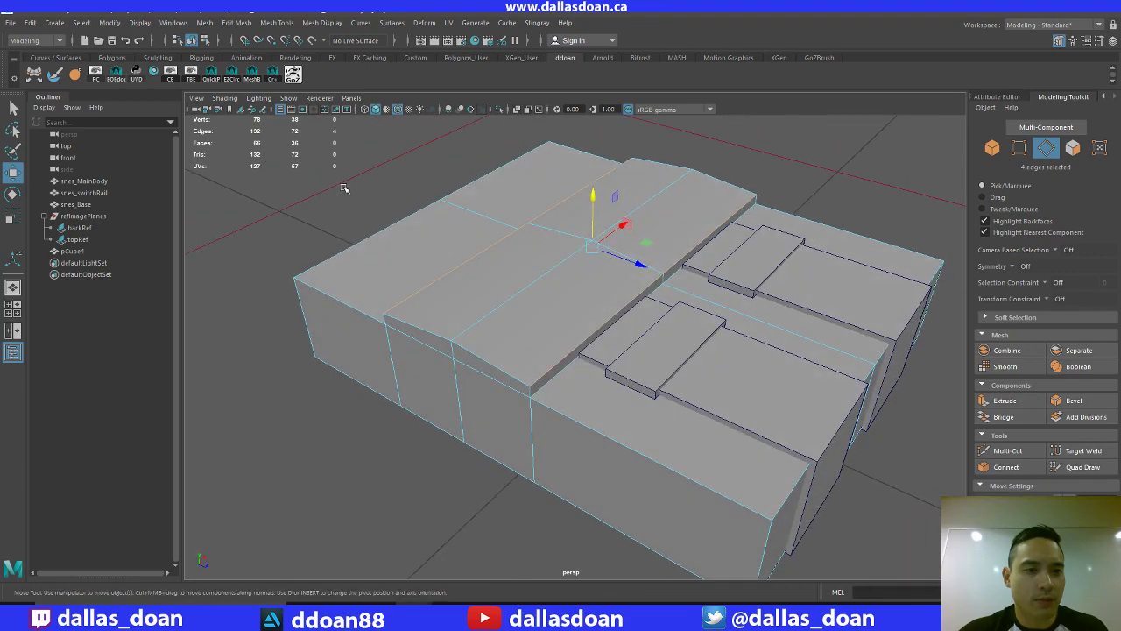
{"action": "scroll", "coordinate": [372, 192], "scroll_direction": "down", "scroll_amount": 1}
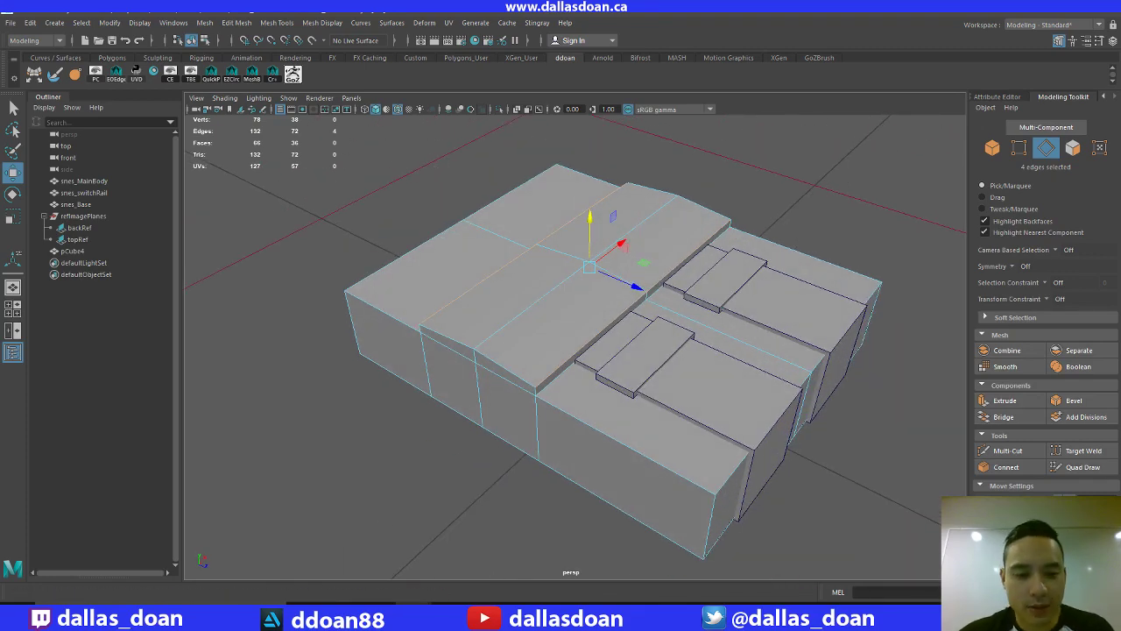
{"action": "left_click_drag", "start_coordinate": [510, 331], "coordinate": [488, 281], "text": "alt"}
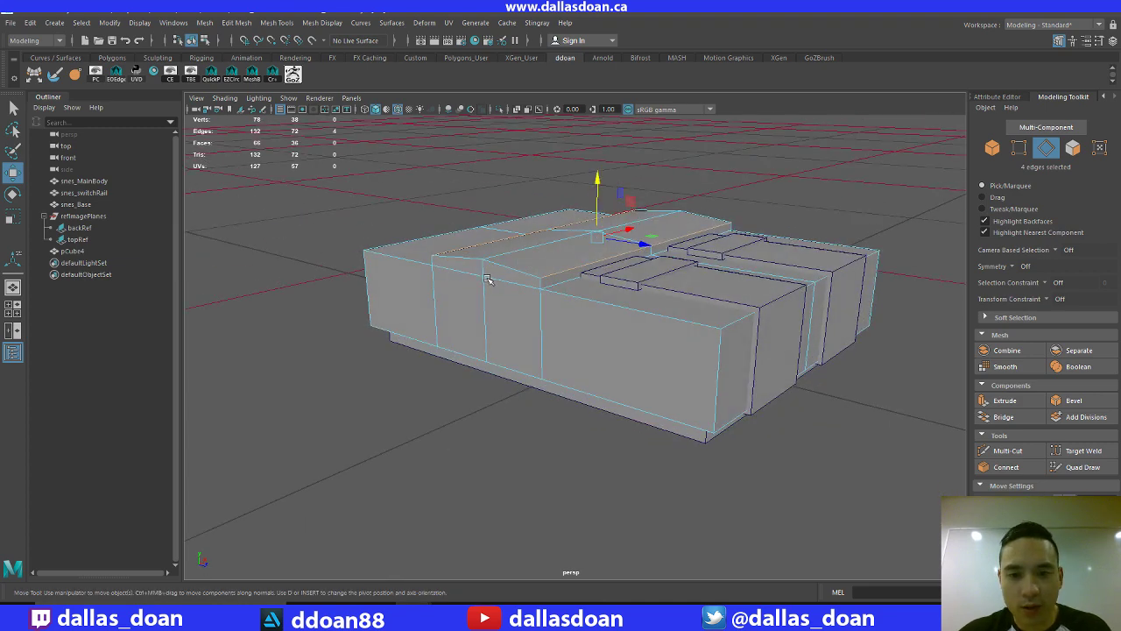
{"action": "scroll", "coordinate": [488, 290], "scroll_direction": "up", "scroll_amount": 4}
{"action": "right_click_drag", "start_coordinate": [574, 254], "coordinate": [551, 333]}
{"action": "scroll", "coordinate": [552, 333], "scroll_direction": "down", "scroll_amount": 5}
{"action": "left_click_drag", "start_coordinate": [552, 333], "coordinate": [490, 350], "text": "alt"}
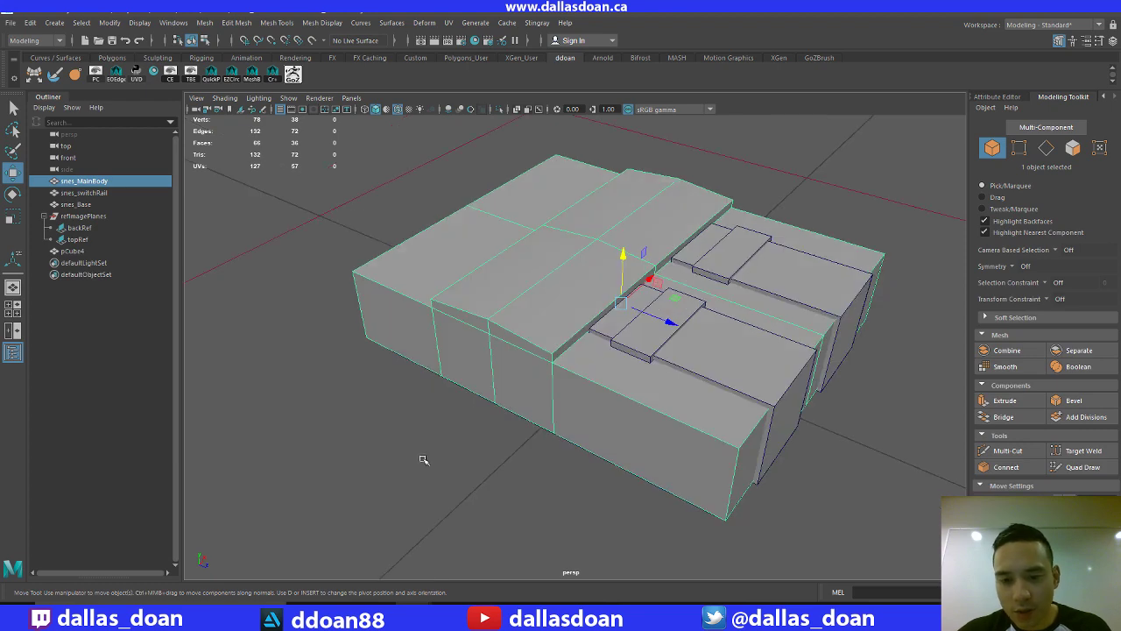
{"action": "left_click", "coordinate": [425, 458]}
{"action": "left_click_drag", "start_coordinate": [506, 433], "coordinate": [493, 384]}
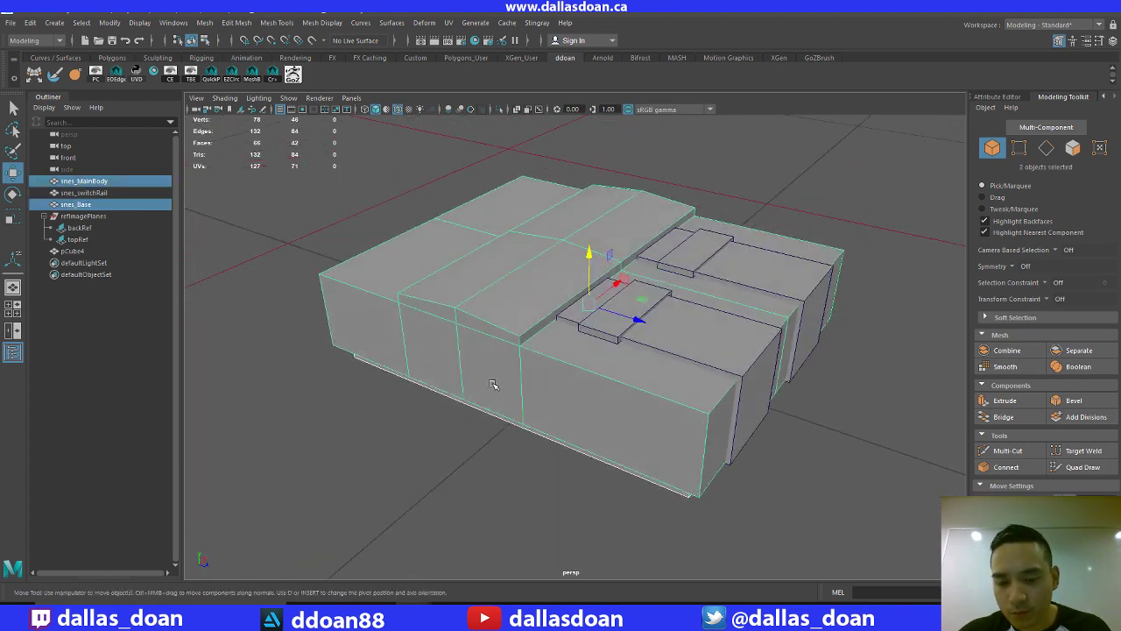
{"action": "left_click", "coordinate": [918, 618]}
{"action": "left_click", "coordinate": [918, 617]}
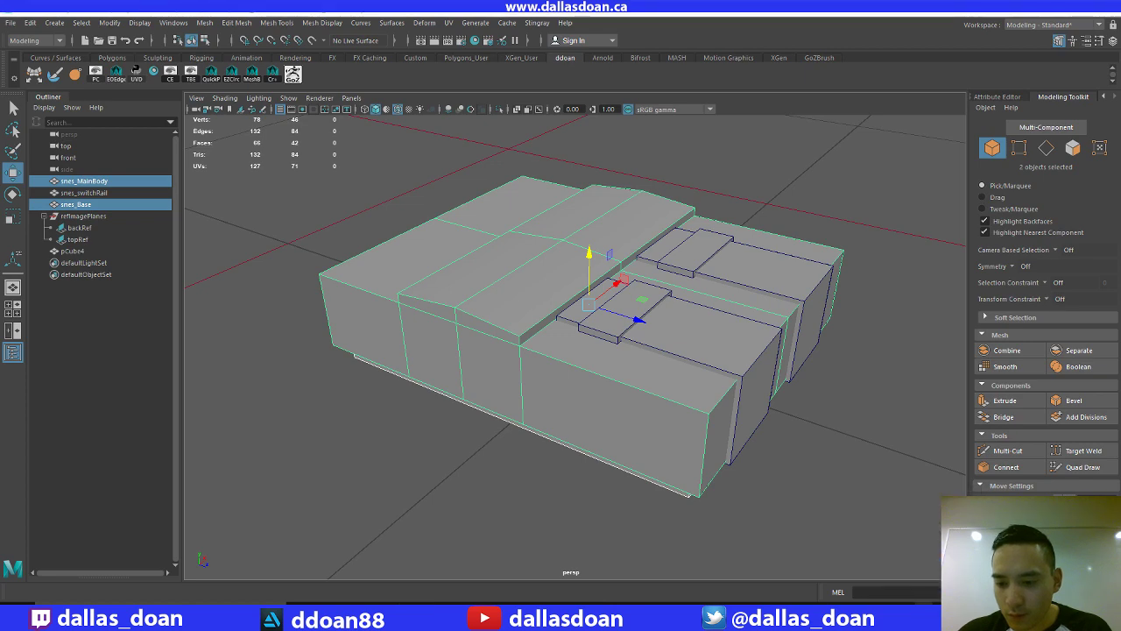
{"action": "left_click", "coordinate": [918, 617]}
{"action": "left_click", "coordinate": [735, 462]}
{"action": "left_click_drag", "start_coordinate": [736, 462], "coordinate": [622, 405], "text": "alt"}
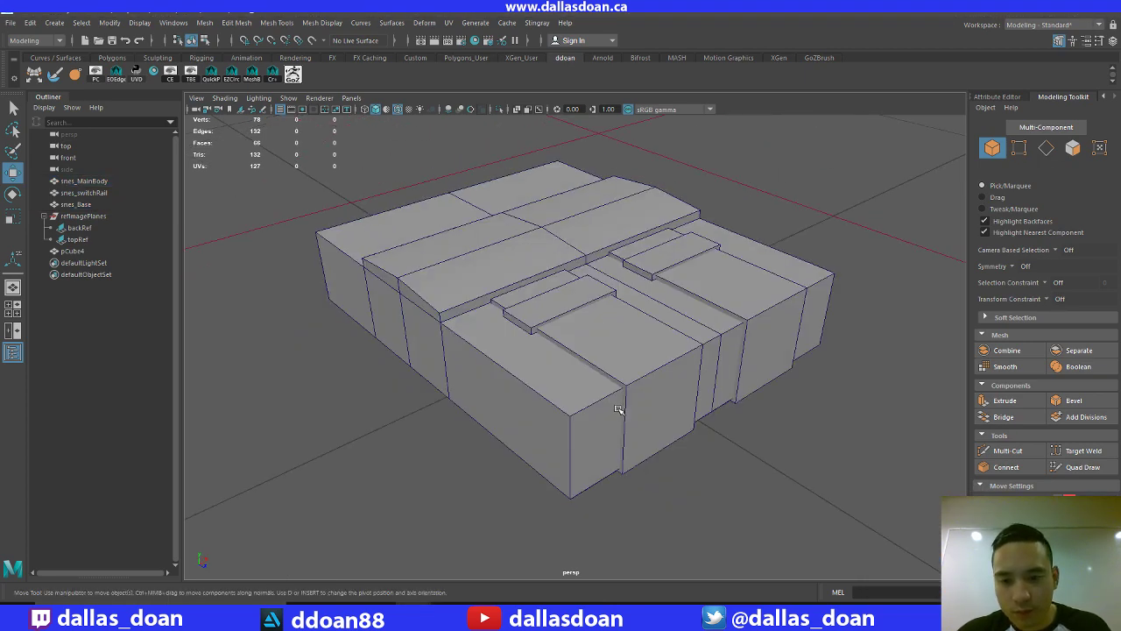
{"action": "left_click", "coordinate": [620, 425]}
{"action": "left_click", "coordinate": [750, 498]}
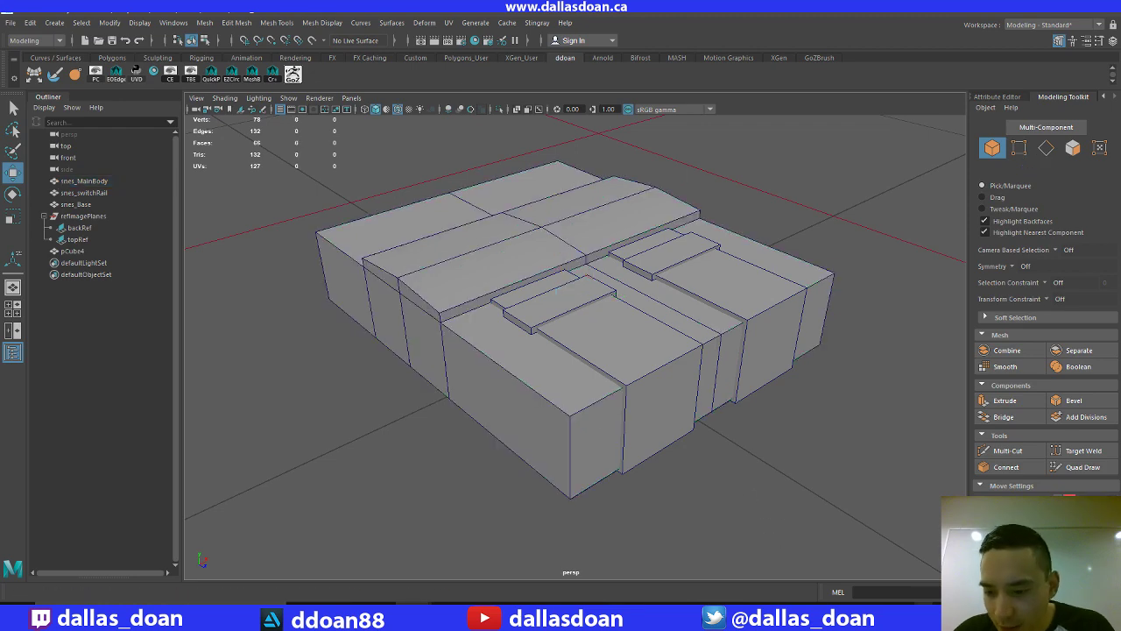
Open the Dropbox folder in File Explorer and go into MAYA_PLUGINs
{"action": "left_click", "coordinate": [918, 617]}
{"action": "left_click", "coordinate": [893, 525]}
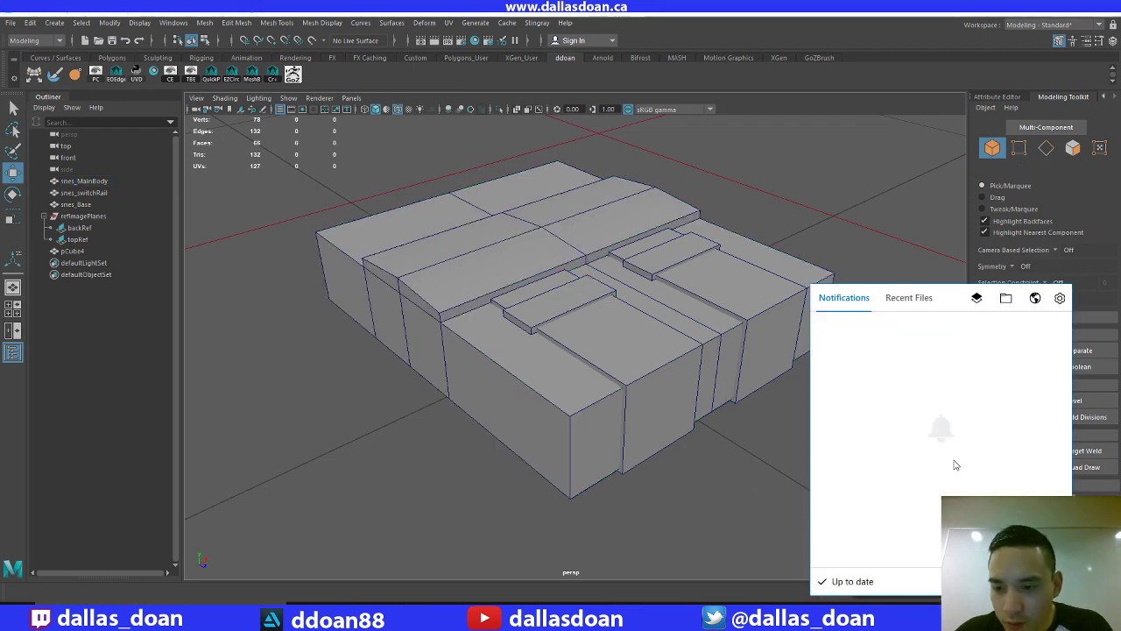
{"action": "left_click", "coordinate": [1006, 298]}
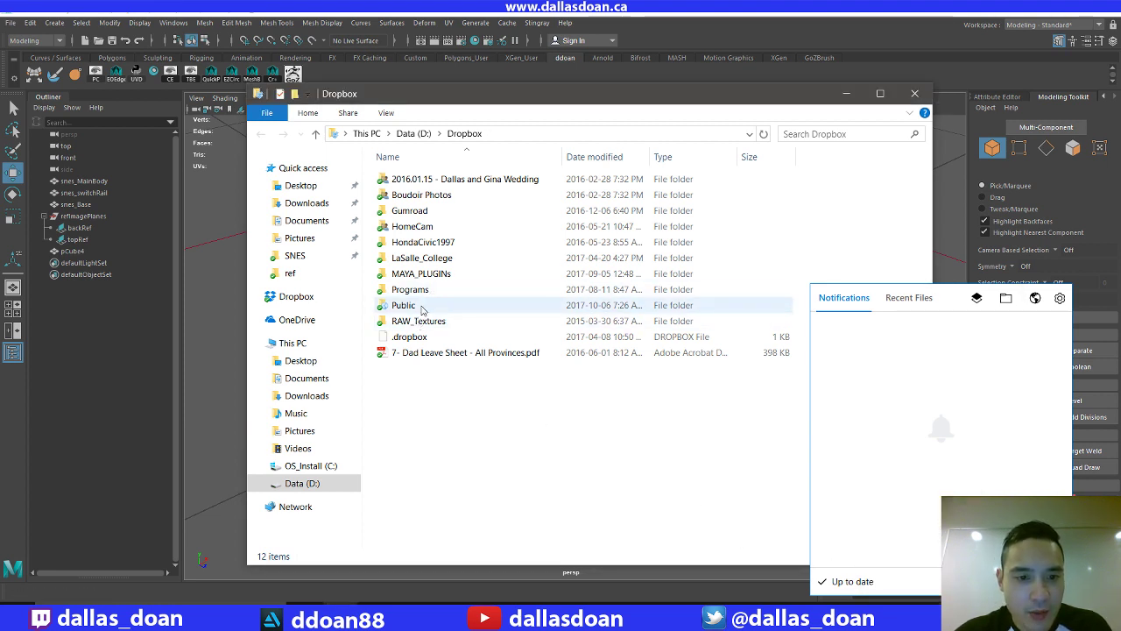
{"action": "double_click", "coordinate": [436, 275]}
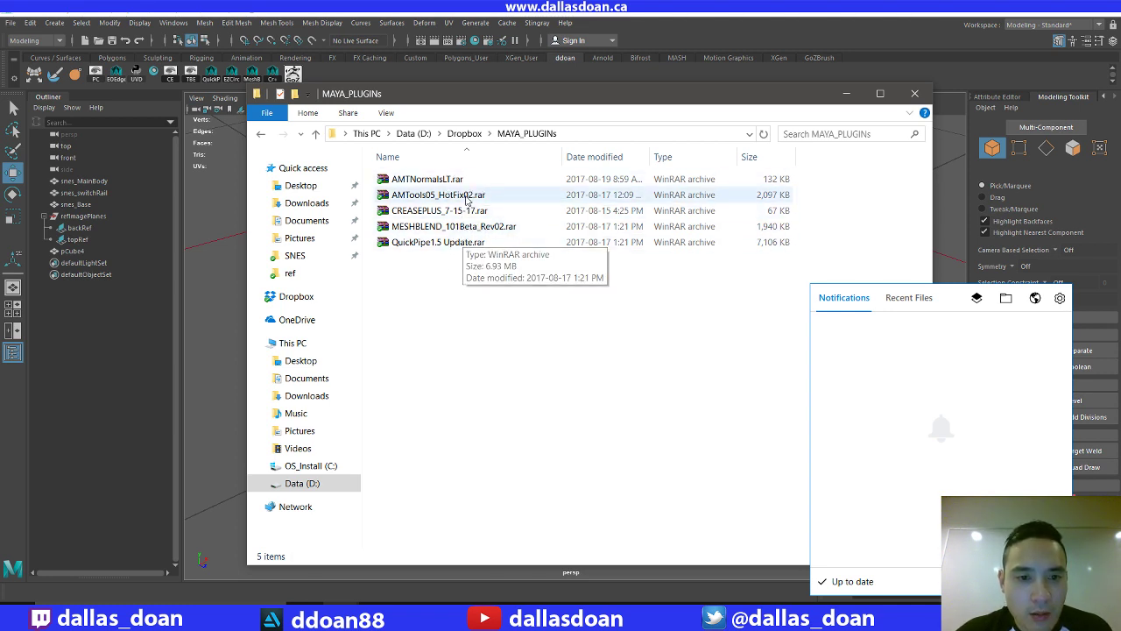
Copy AMTNormalsLT.rar from the MAYA_PLUGINs folder to the desktop, minimizing the Maya and Twitch chat windows to reach it
{"action": "left_click", "coordinate": [474, 181]}
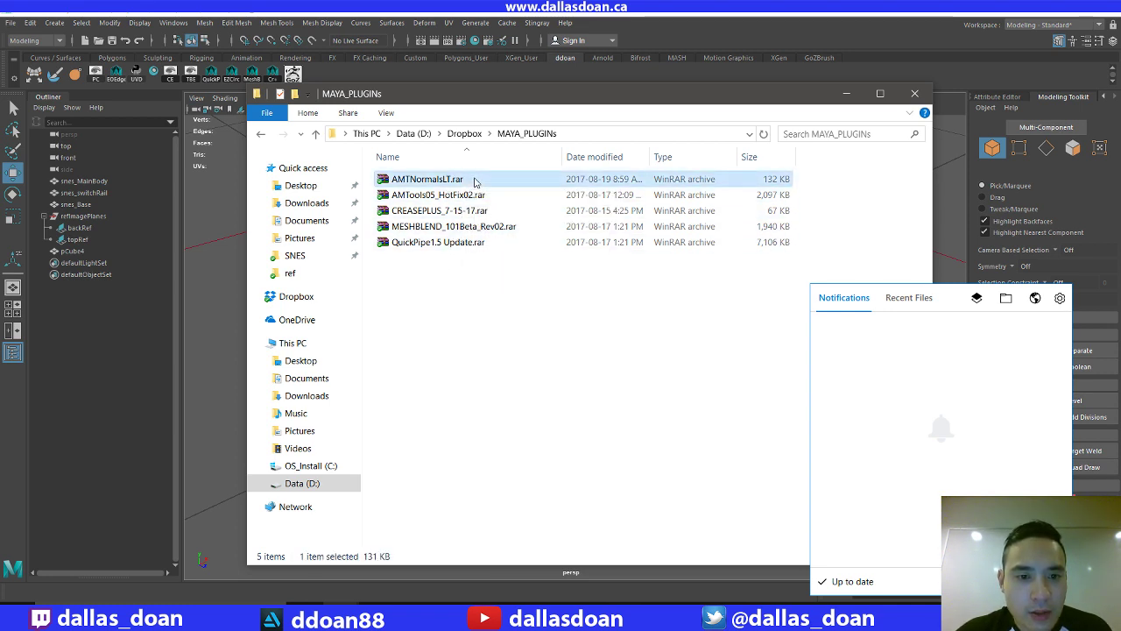
{"action": "left_click_drag", "start_coordinate": [492, 102], "coordinate": [574, 187]}
{"action": "key", "text": "F2"}
{"action": "key", "text": "Escape"}
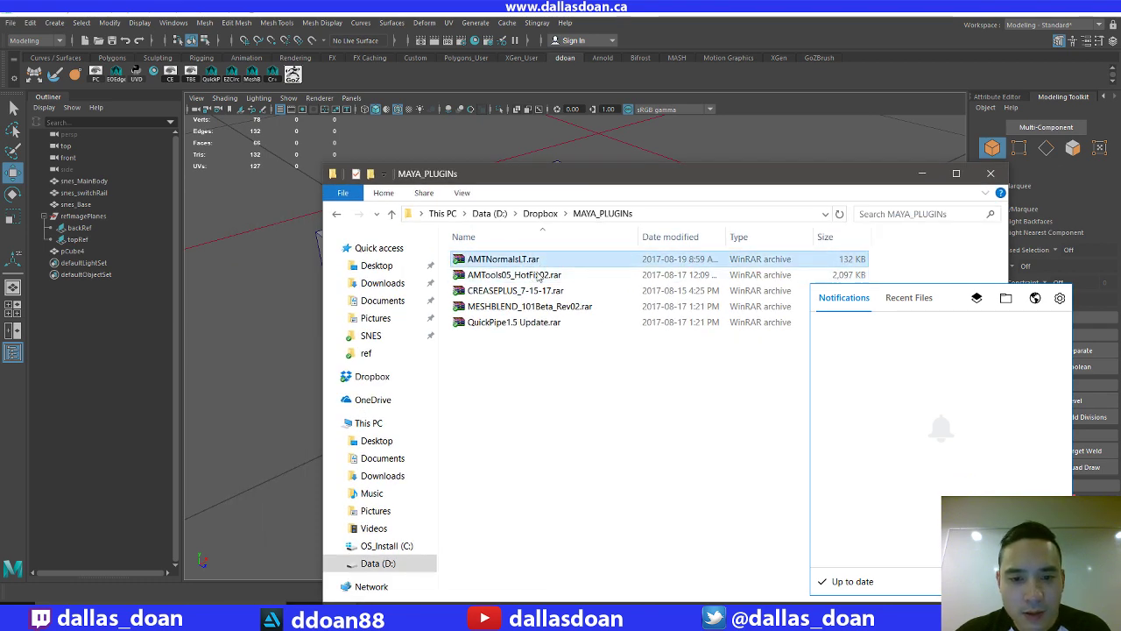
{"action": "left_click", "coordinate": [1018, 18]}
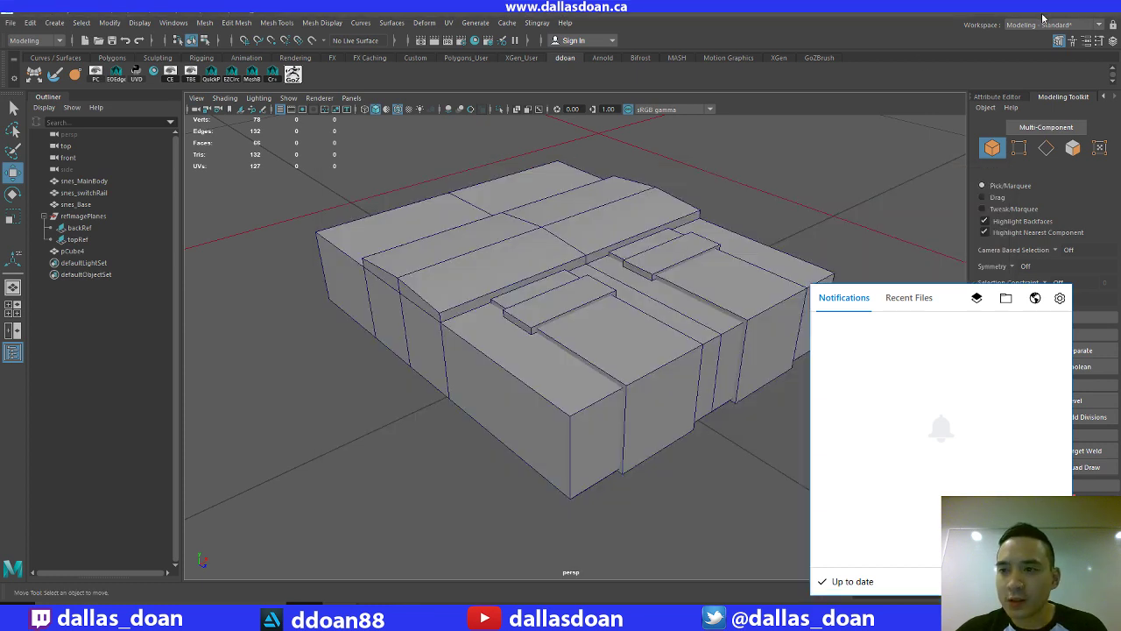
{"action": "left_click", "coordinate": [1020, 17]}
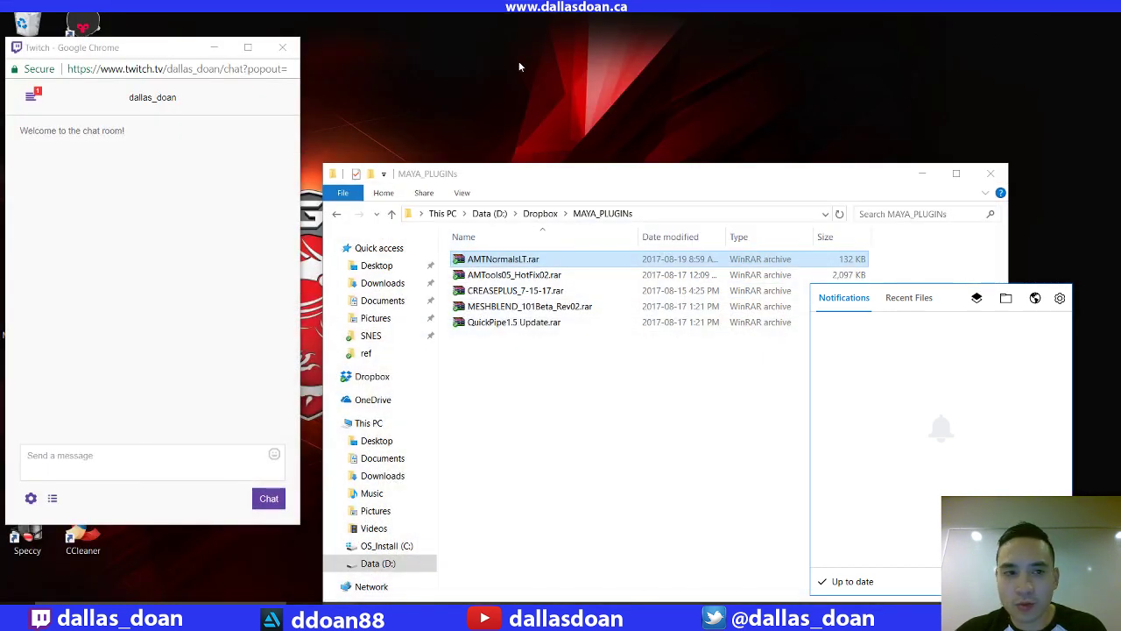
{"action": "left_click", "coordinate": [213, 48]}
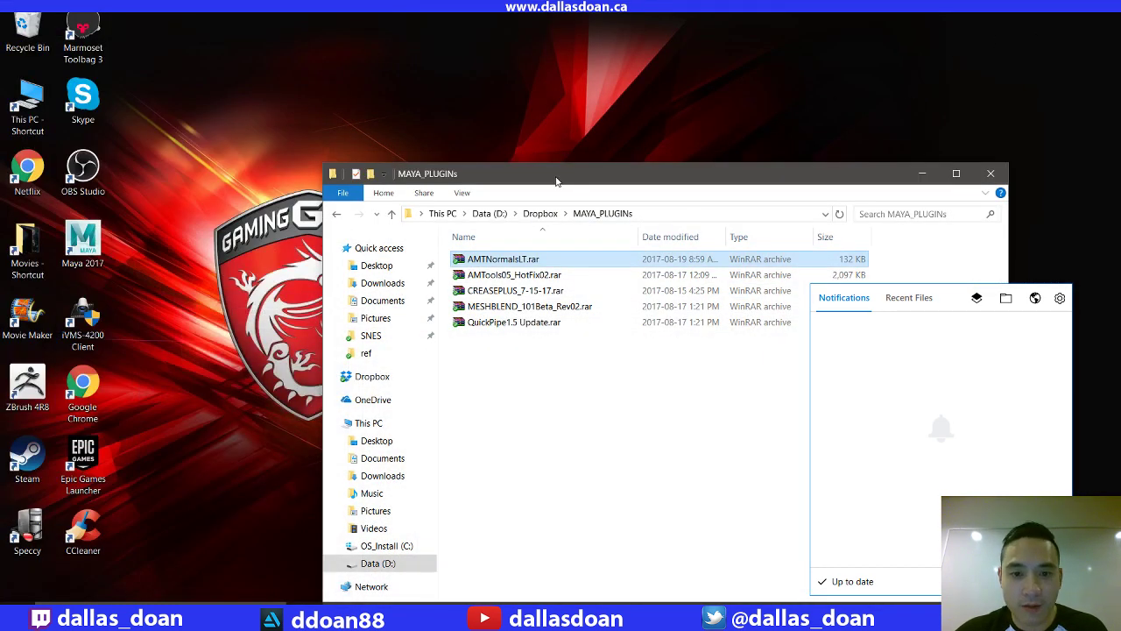
{"action": "left_click_drag", "start_coordinate": [556, 180], "coordinate": [579, 165]}
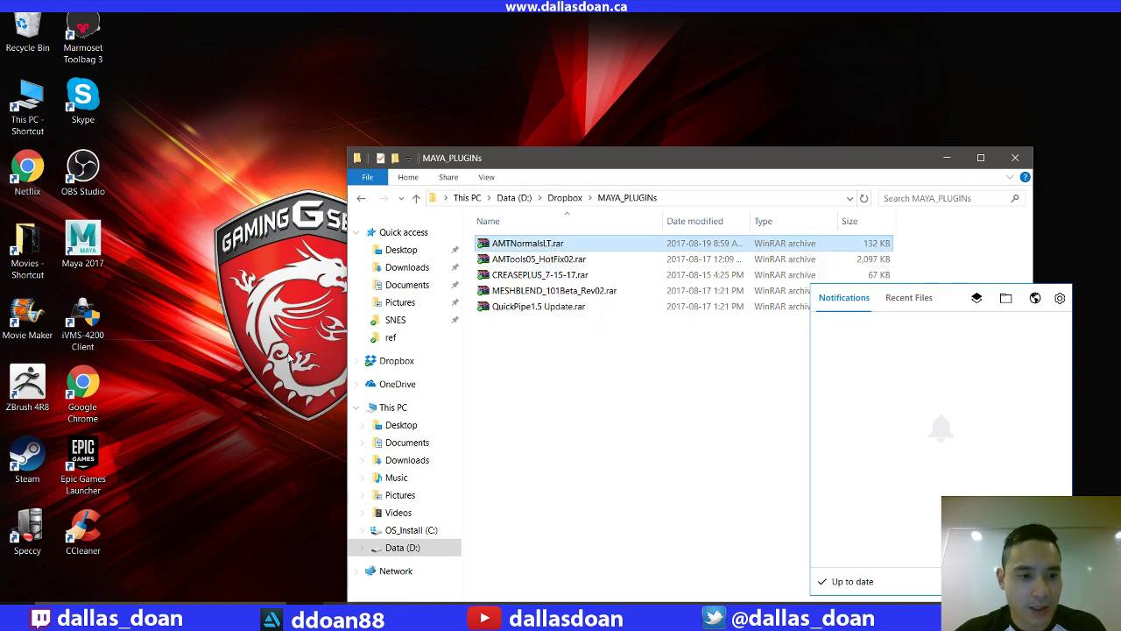
{"action": "left_click", "coordinate": [290, 358]}
{"action": "key", "text": "ctrl+v"}
Extract the desktop copy of AMTNormalsLT.rar into an AMTNormalsLT folder on the desktop
{"action": "right_click", "coordinate": [140, 35]}
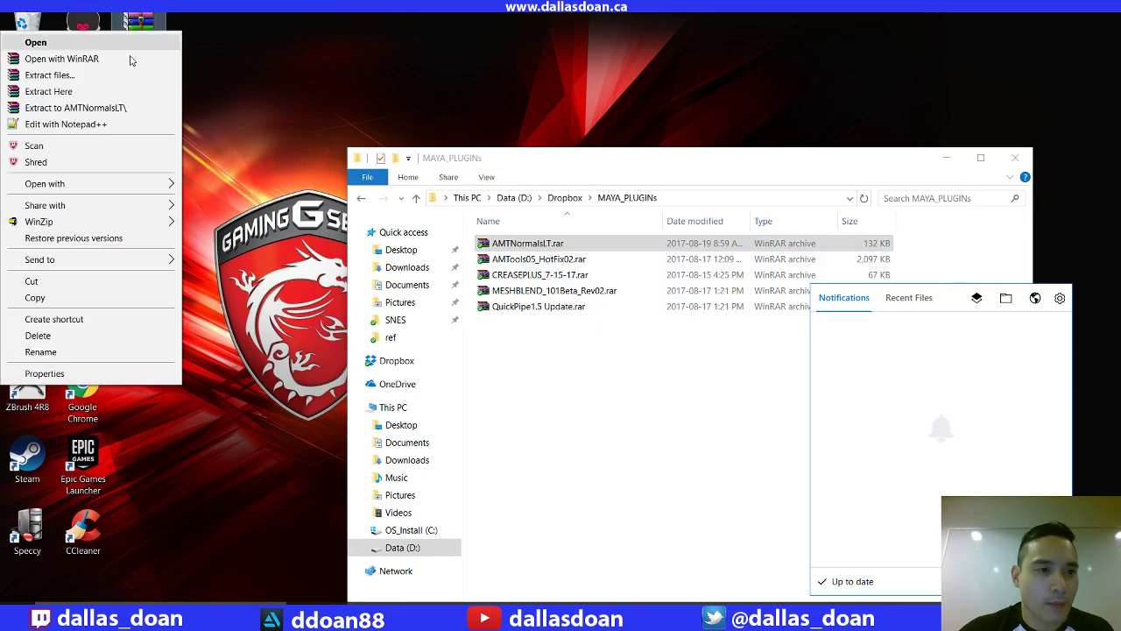
{"action": "left_click", "coordinate": [101, 86]}
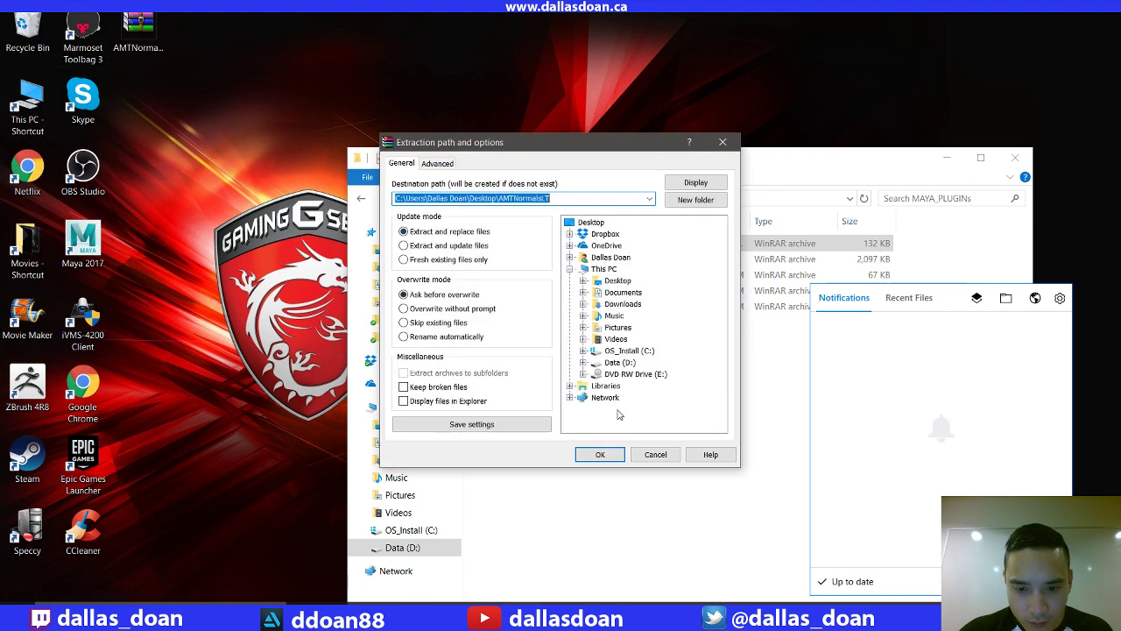
{"action": "left_click", "coordinate": [602, 455]}
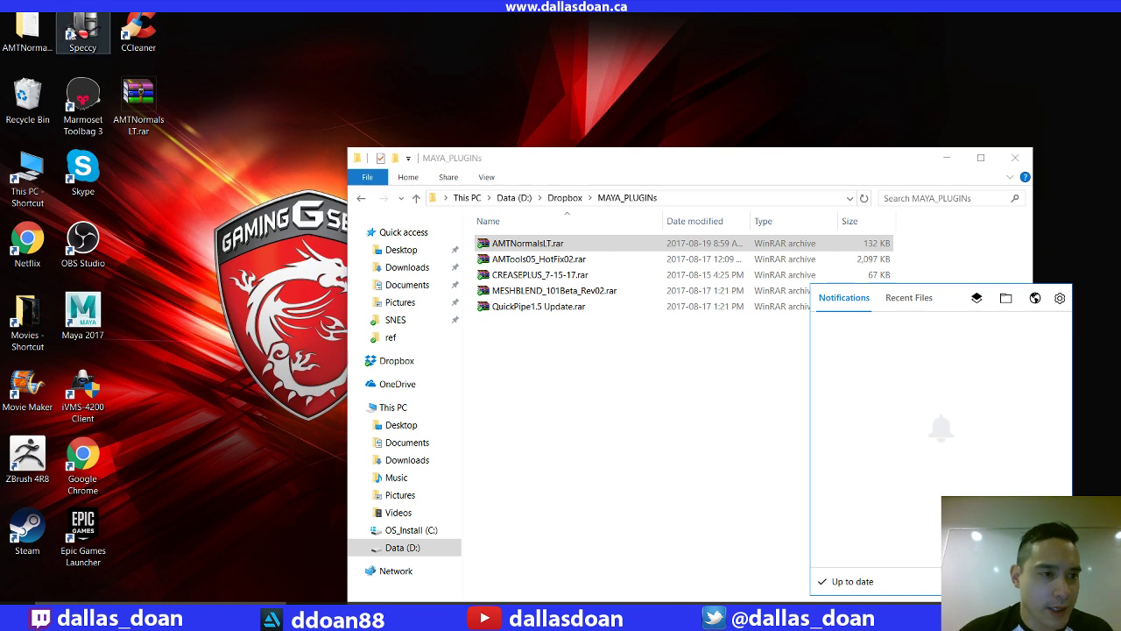
Open the extracted AMTNormalsLT folder and read the installation directions in Instructions.txt
{"action": "left_click", "coordinate": [42, 58]}
{"action": "double_click", "coordinate": [53, 33]}
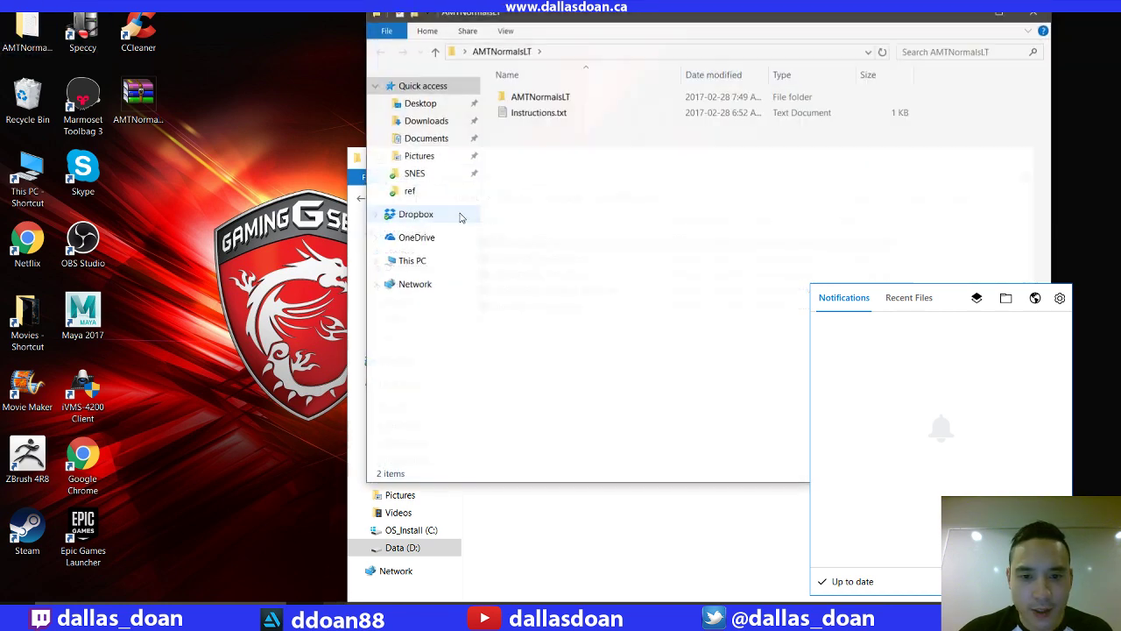
{"action": "double_click", "coordinate": [560, 112]}
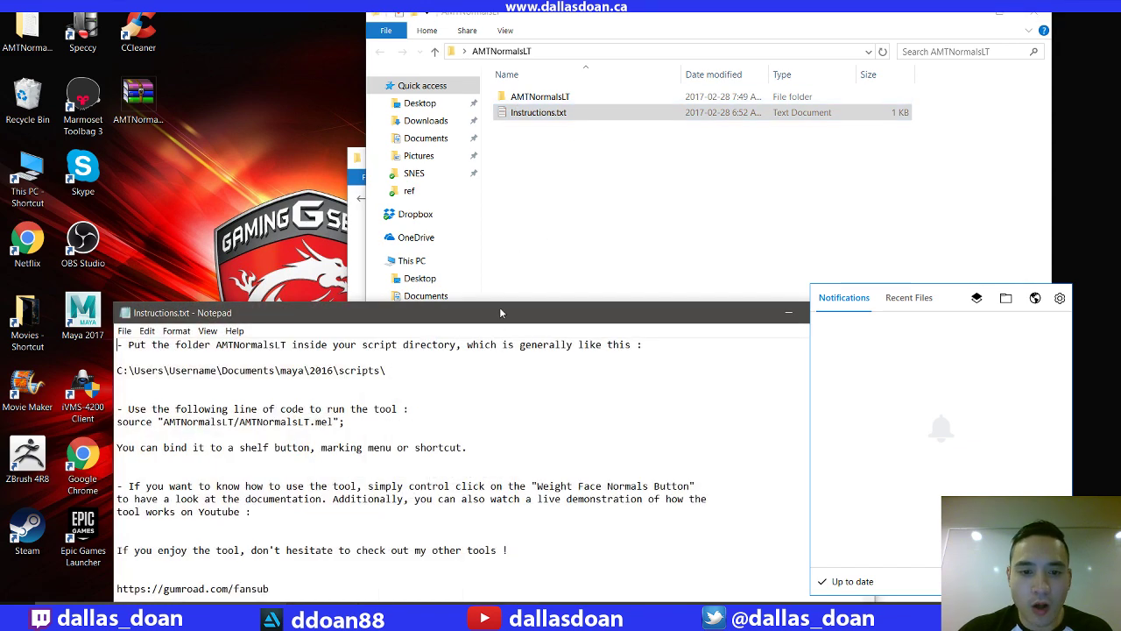
{"action": "left_click_drag", "start_coordinate": [500, 312], "coordinate": [561, 184]}
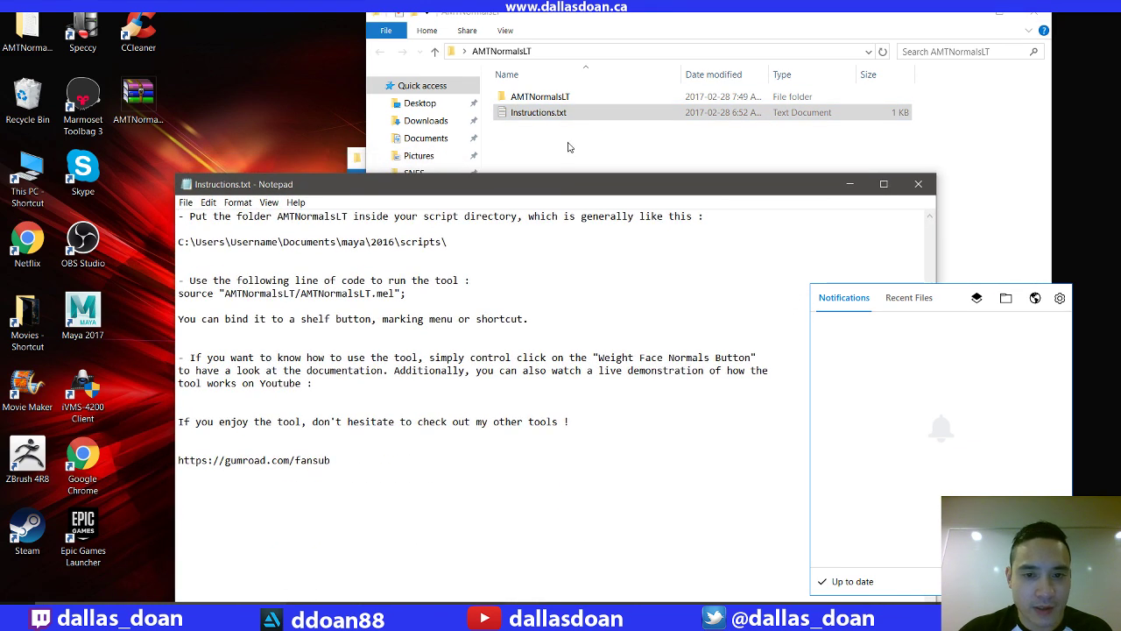
Look through the inner AMTNormalsLT folder's files beside the instructions and go back to its parent folder
{"action": "left_click", "coordinate": [573, 98]}
{"action": "double_click", "coordinate": [584, 99]}
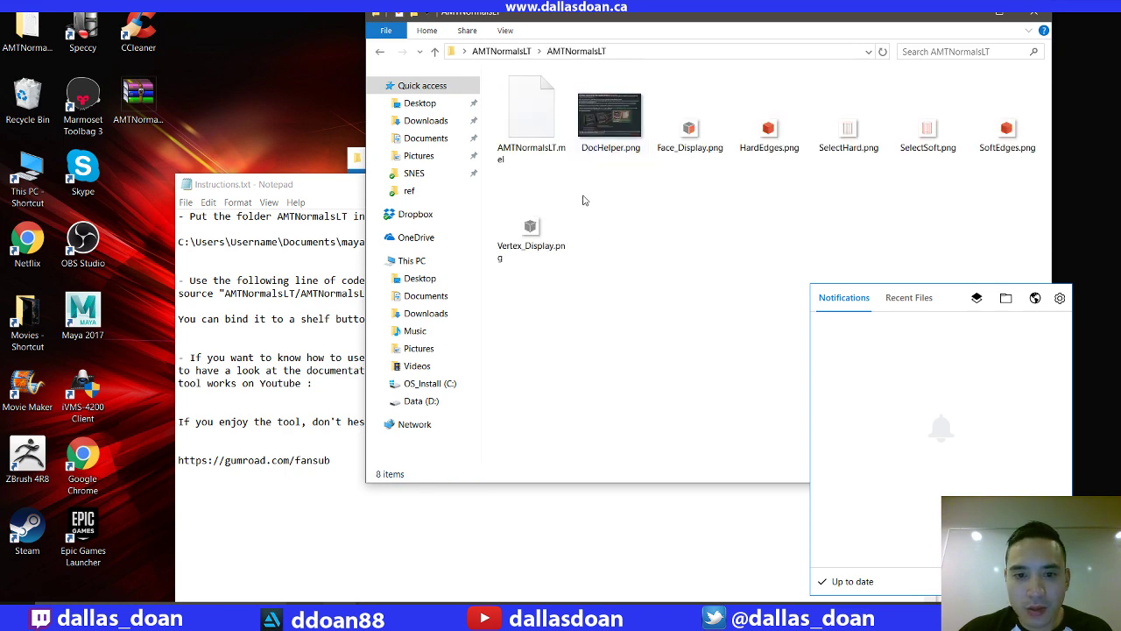
{"action": "left_click_drag", "start_coordinate": [610, 14], "coordinate": [758, 48]}
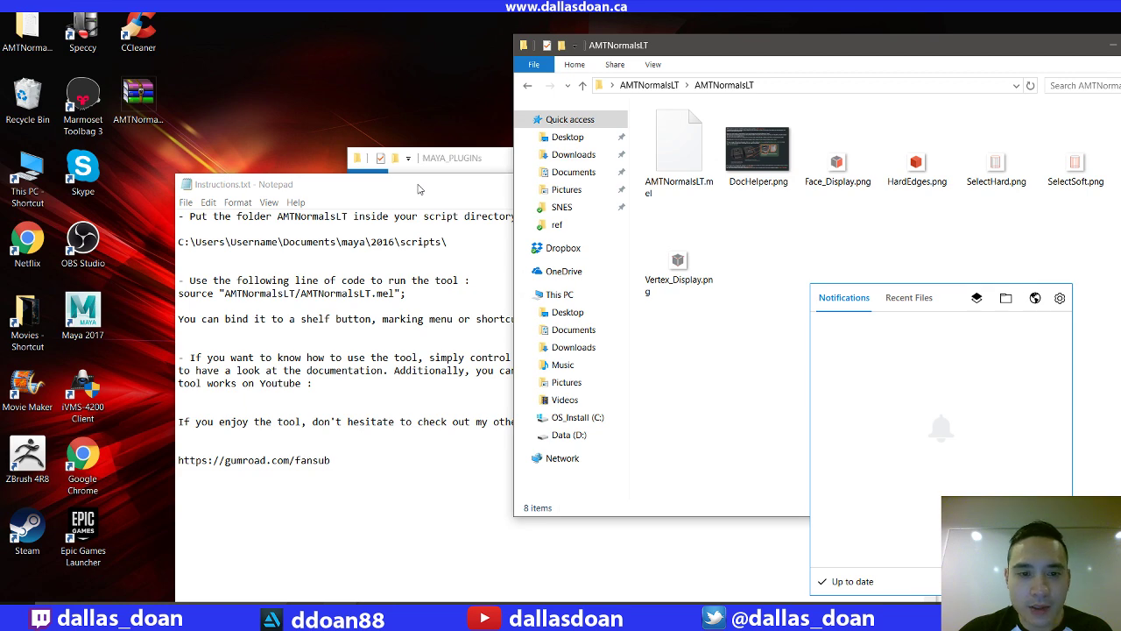
{"action": "left_click_drag", "start_coordinate": [418, 188], "coordinate": [402, 175]}
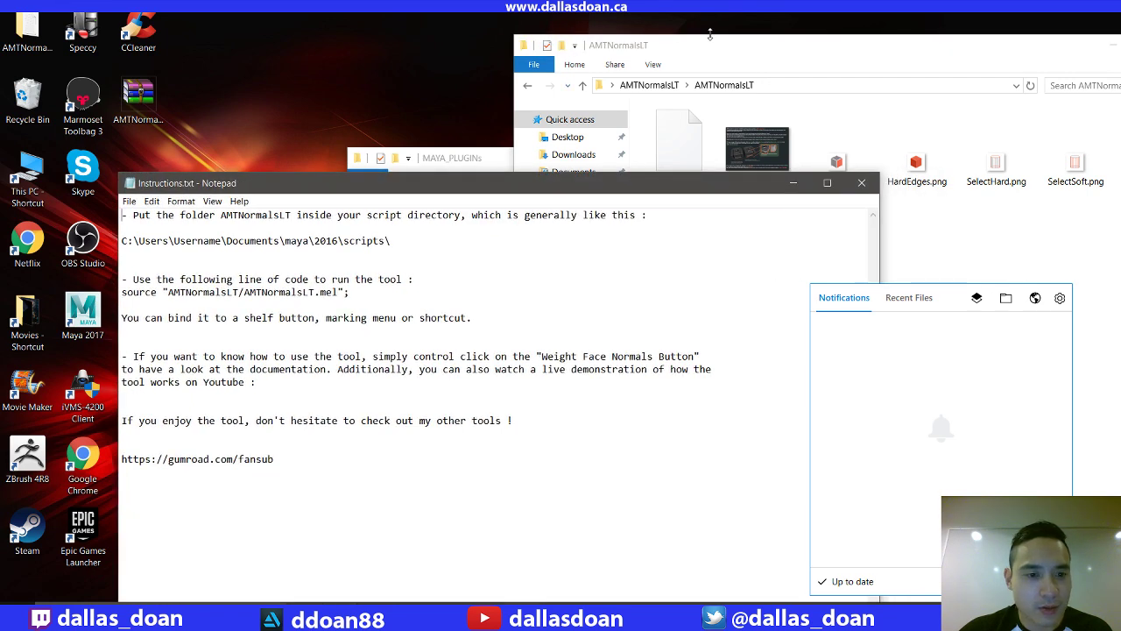
{"action": "left_click", "coordinate": [682, 44]}
{"action": "left_click", "coordinate": [527, 86]}
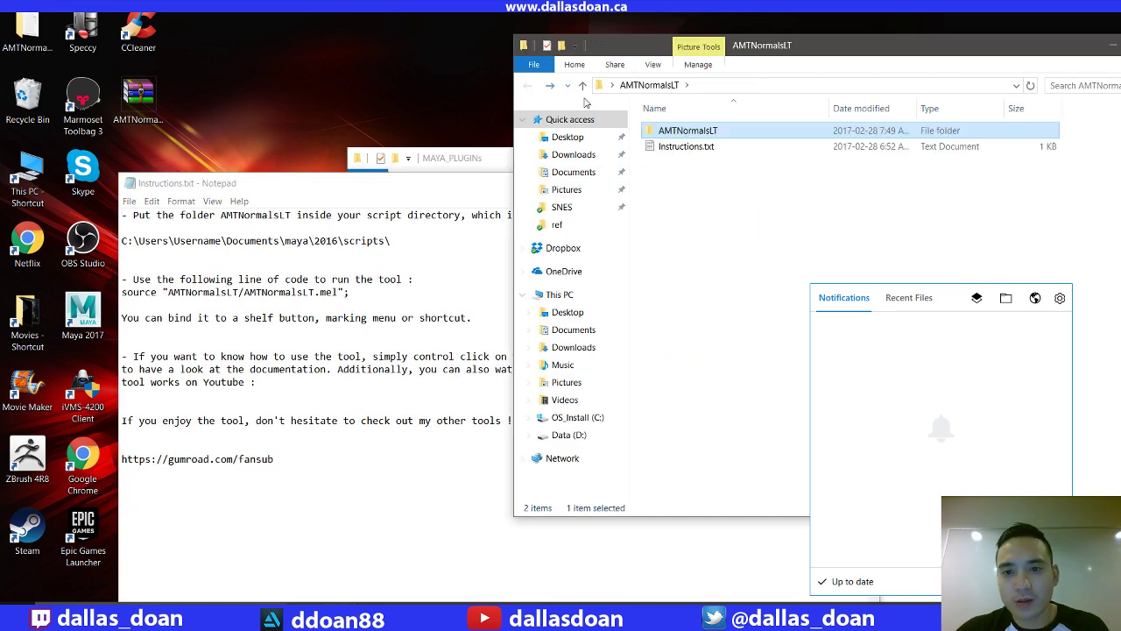
{"action": "left_click", "coordinate": [733, 241]}
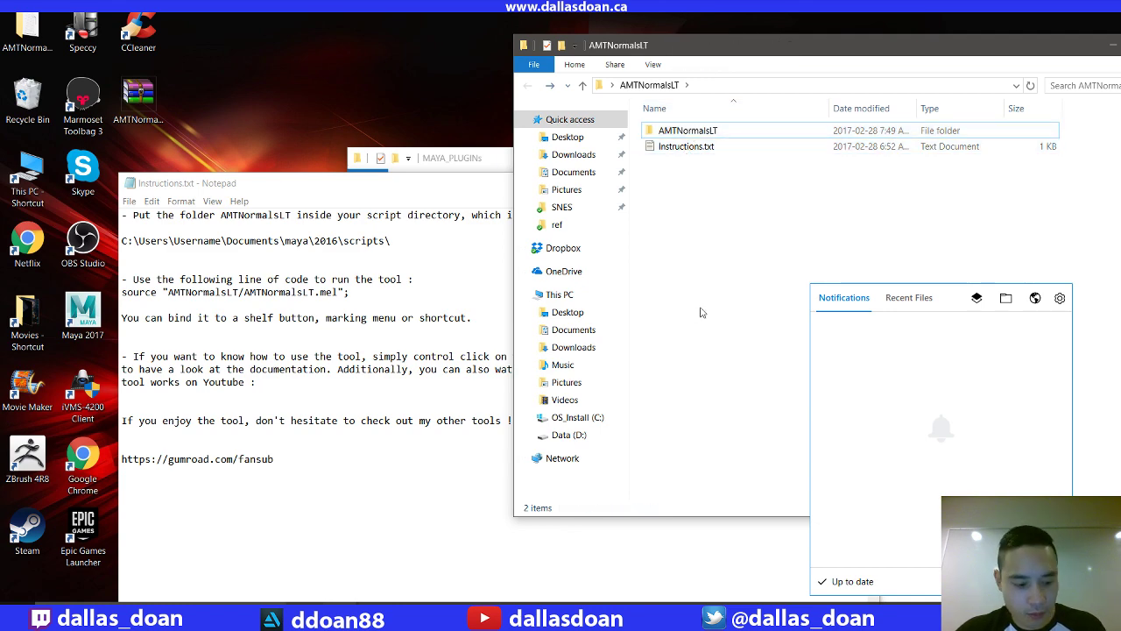
Bring the MAYA_PLUGINs folder window forward, switch it to This PC and move it clear of the instructions
{"action": "key", "text": "super"}
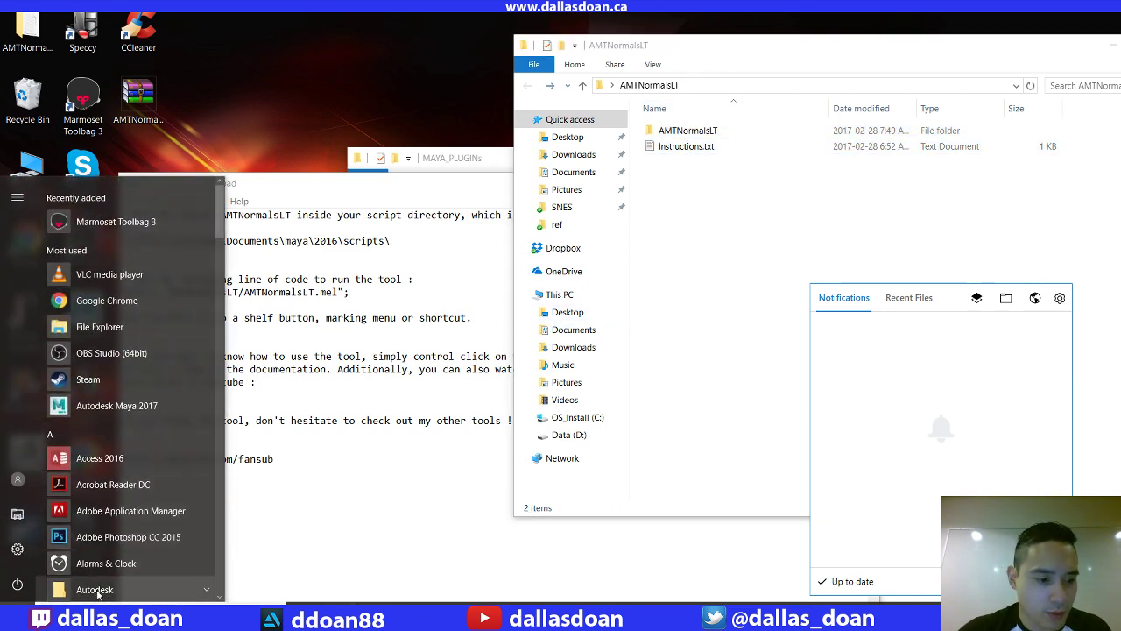
{"action": "mouse_move", "coordinate": [337, 613]}
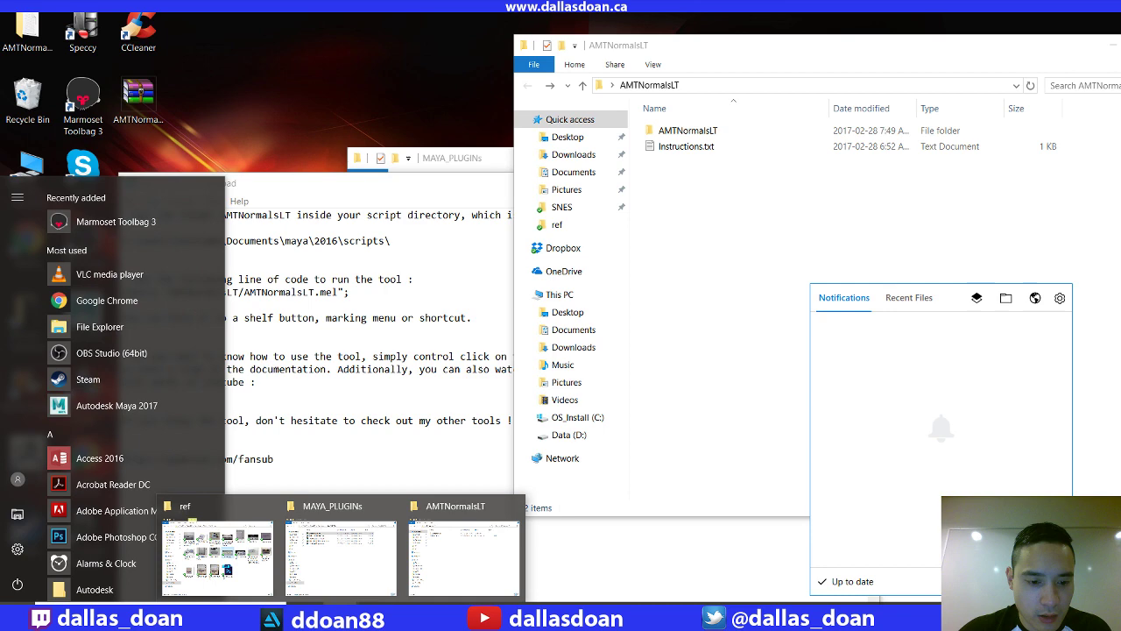
{"action": "left_click", "coordinate": [318, 580]}
{"action": "left_click", "coordinate": [319, 579]}
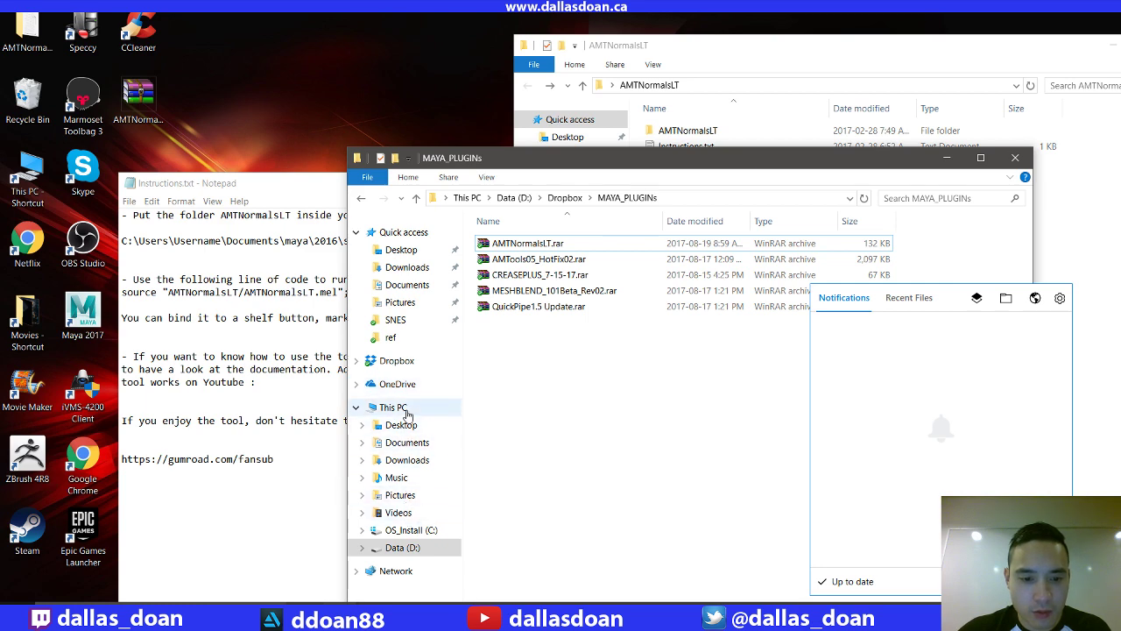
{"action": "left_click", "coordinate": [385, 408]}
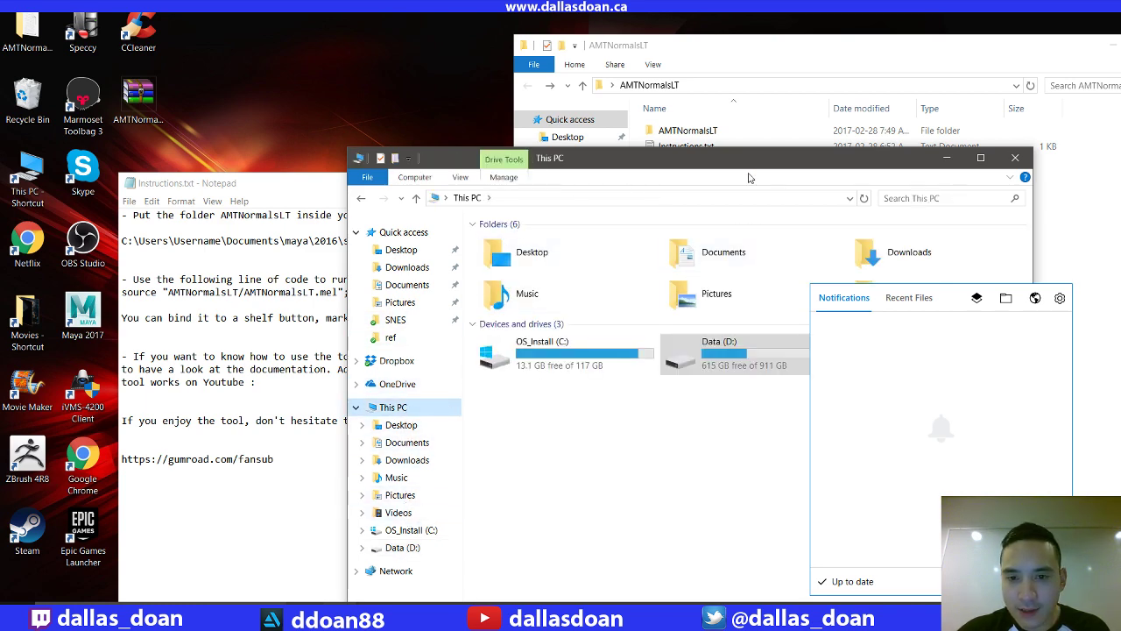
{"action": "left_click_drag", "start_coordinate": [735, 163], "coordinate": [651, 125]}
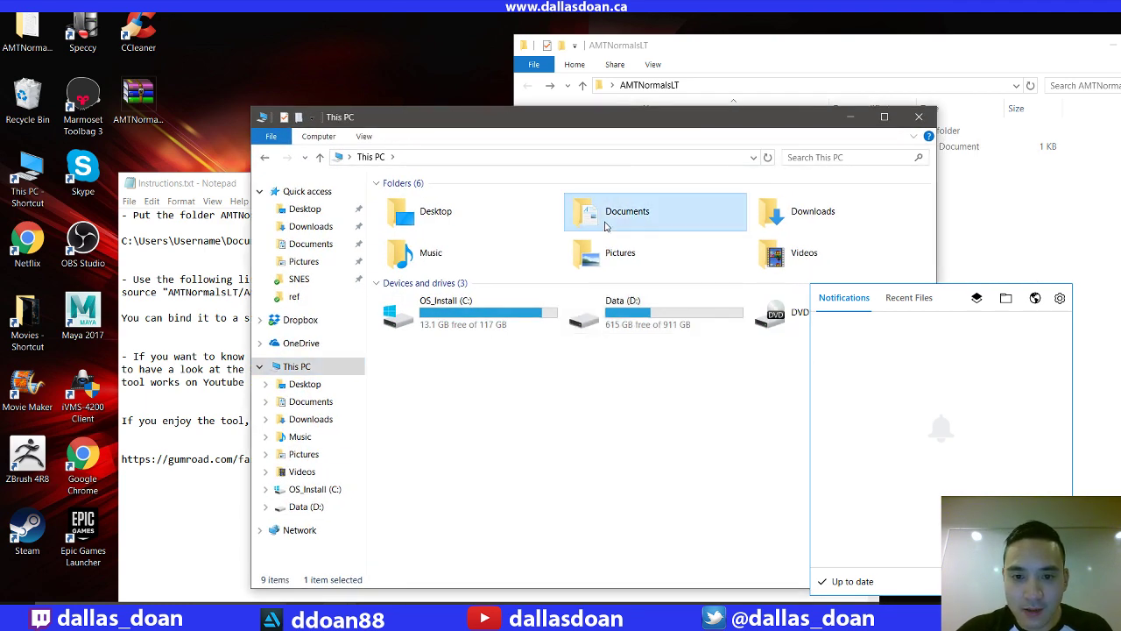
Browse from This PC through the OS_Install (C:) drive and Users to the user's own profile folder
{"action": "double_click", "coordinate": [627, 213]}
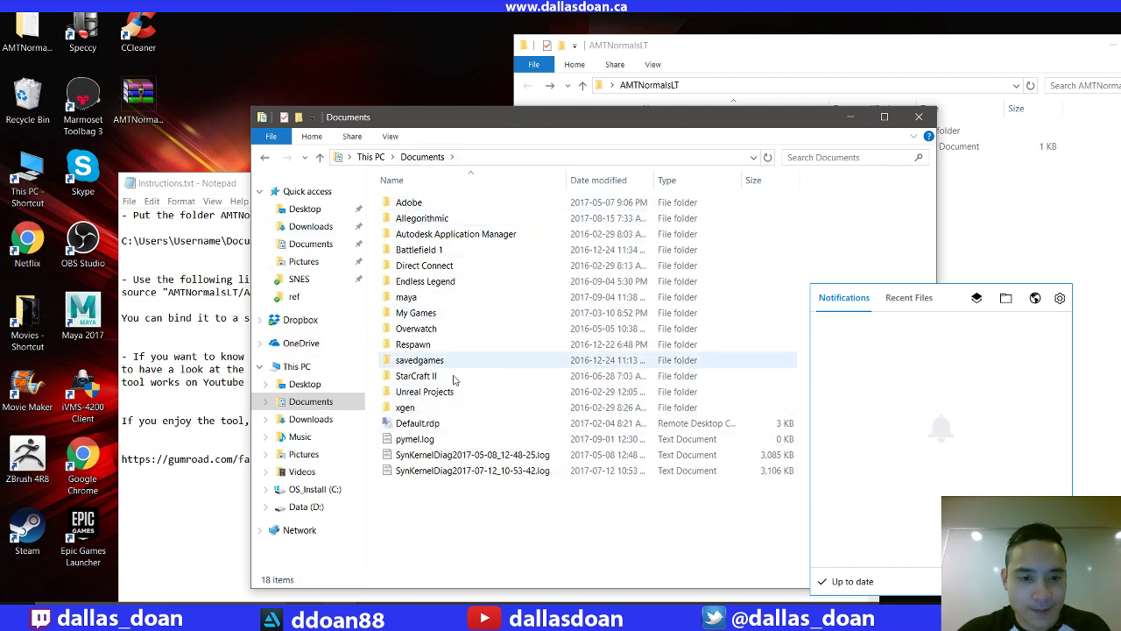
{"action": "left_click", "coordinate": [321, 366]}
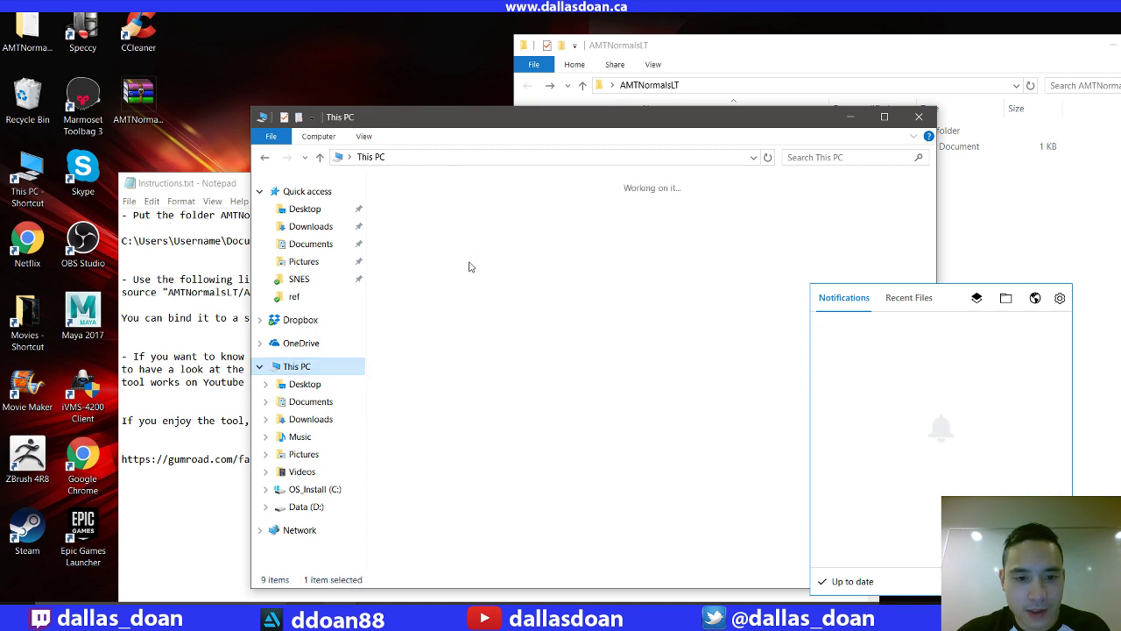
{"action": "double_click", "coordinate": [493, 323]}
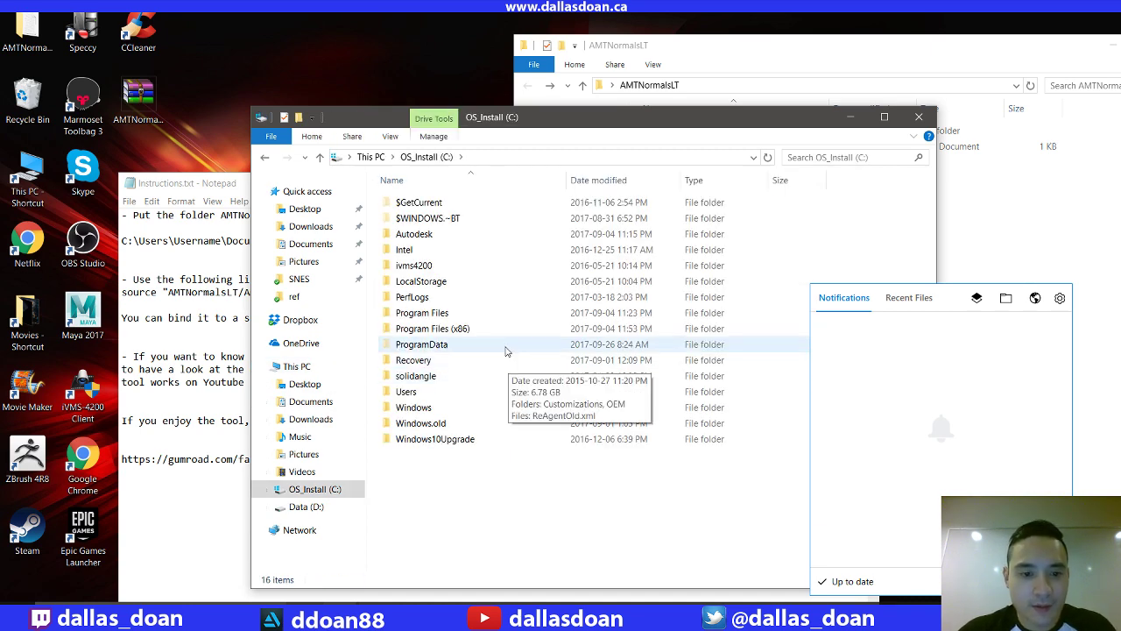
{"action": "double_click", "coordinate": [448, 407]}
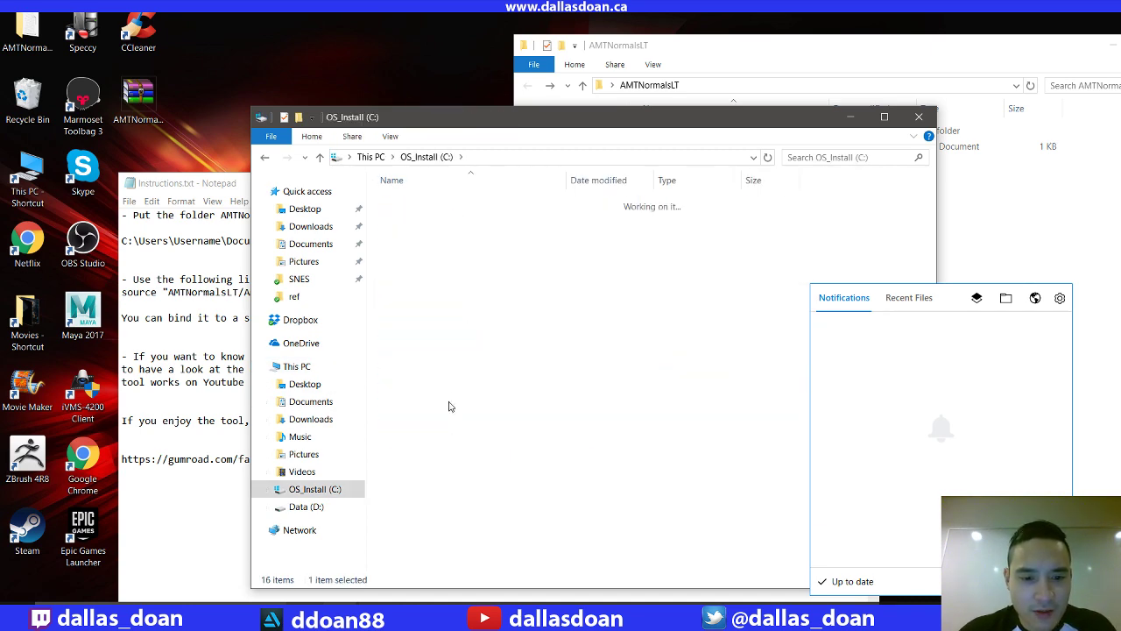
{"action": "left_click", "coordinate": [264, 157]}
{"action": "double_click", "coordinate": [433, 394]}
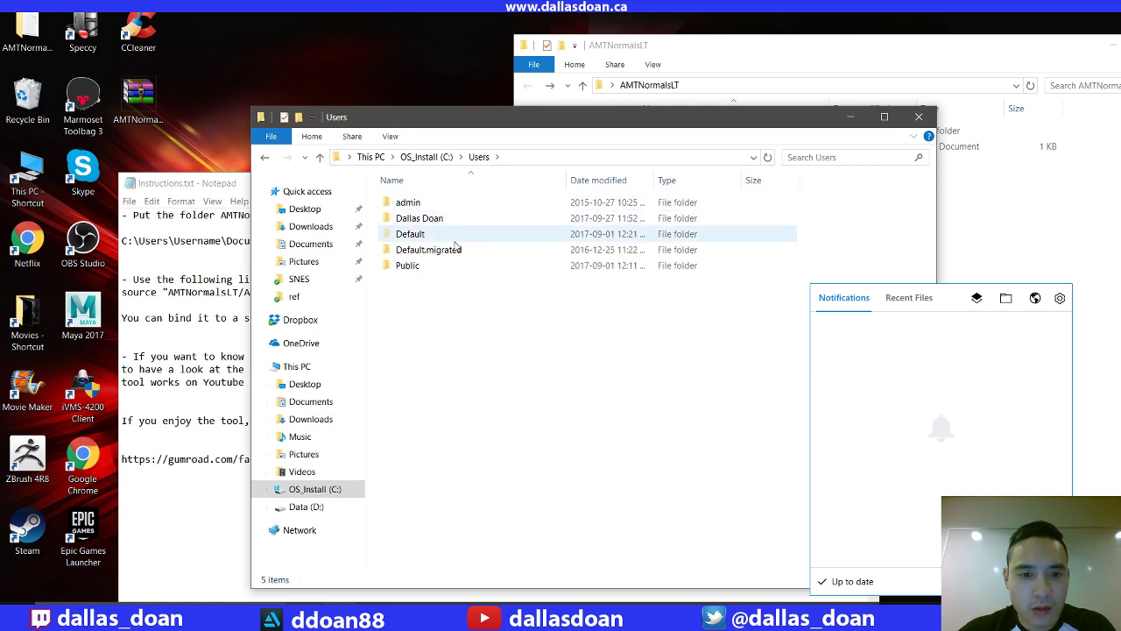
{"action": "double_click", "coordinate": [419, 218]}
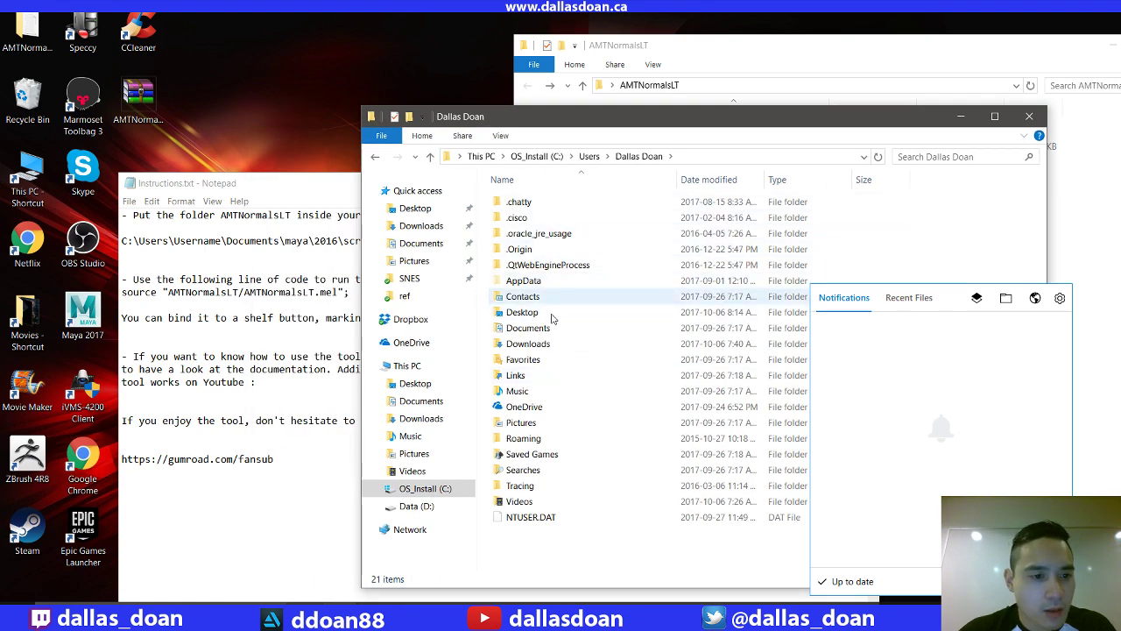
Open Documents\maya\2017\scripts in the profile folder and paste the AMTNormalsLT folder there
{"action": "left_click", "coordinate": [549, 326]}
{"action": "double_click", "coordinate": [550, 328]}
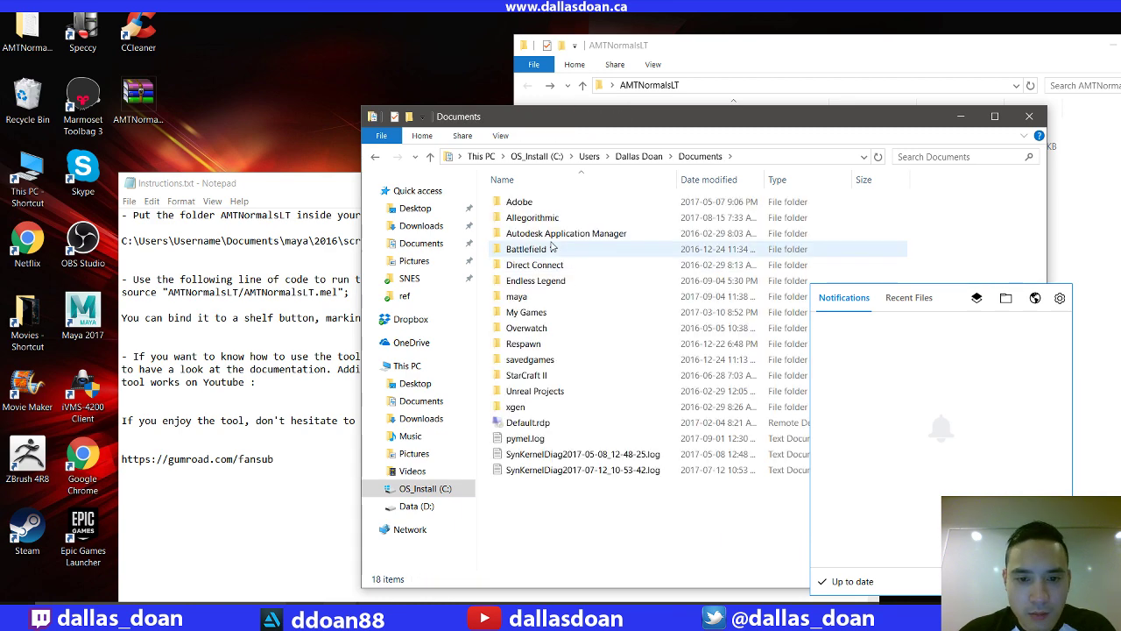
{"action": "double_click", "coordinate": [525, 296]}
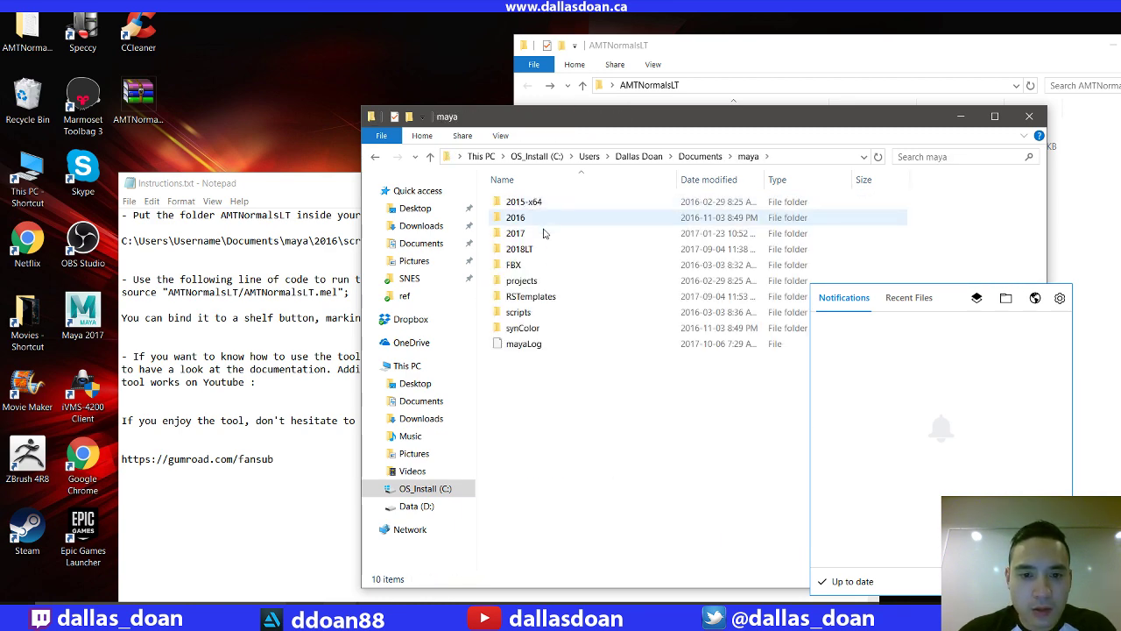
{"action": "double_click", "coordinate": [525, 234]}
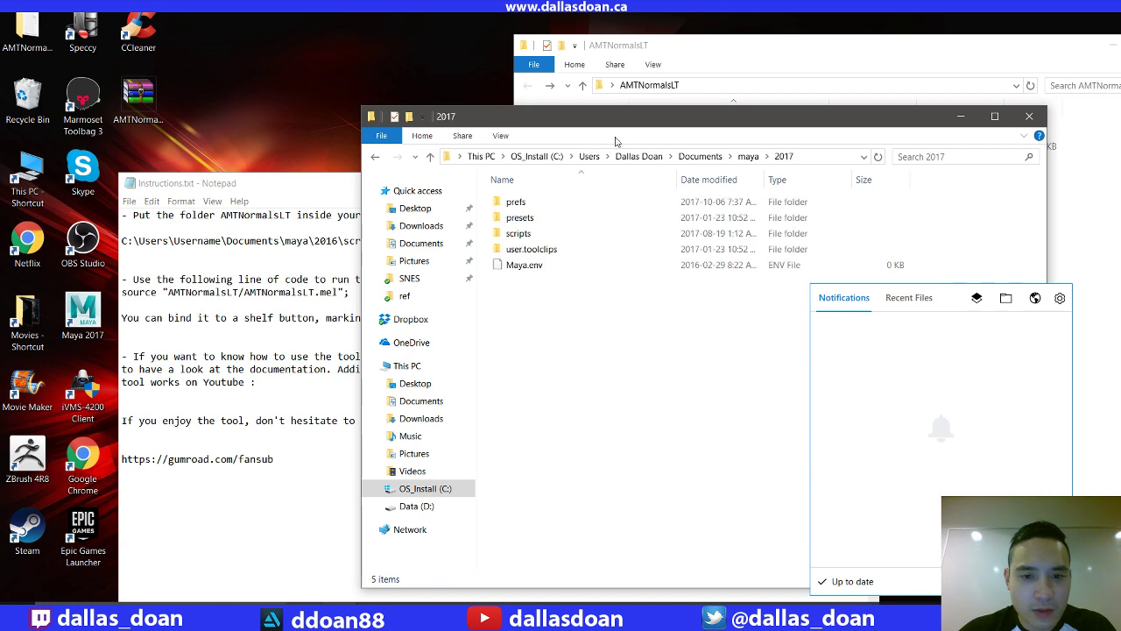
{"action": "left_click_drag", "start_coordinate": [611, 122], "coordinate": [755, 125]}
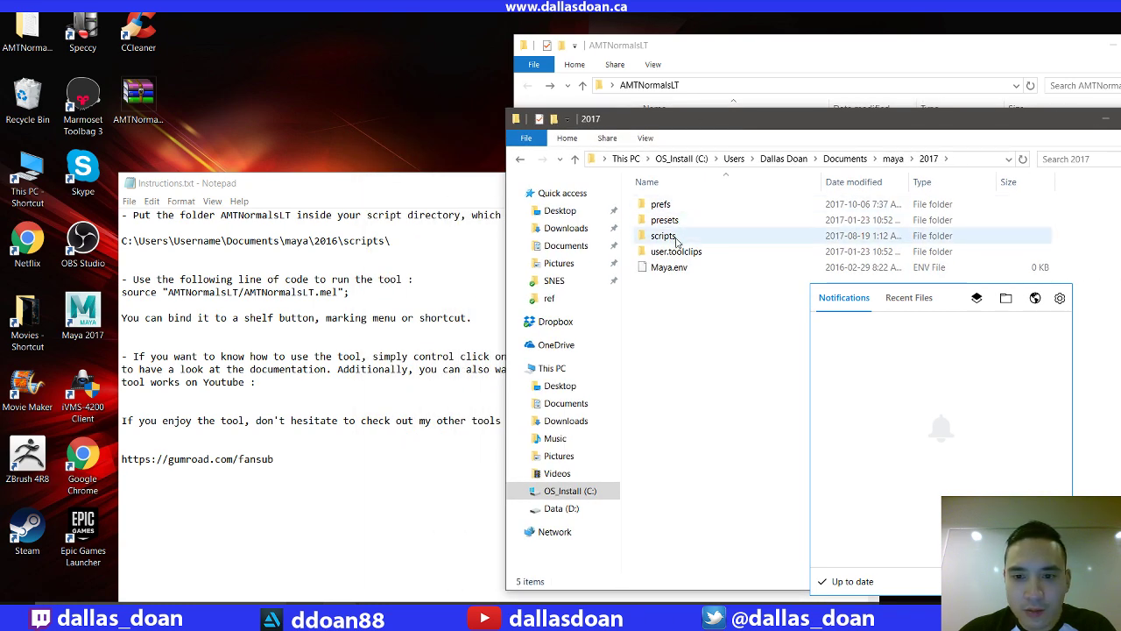
{"action": "double_click", "coordinate": [675, 236]}
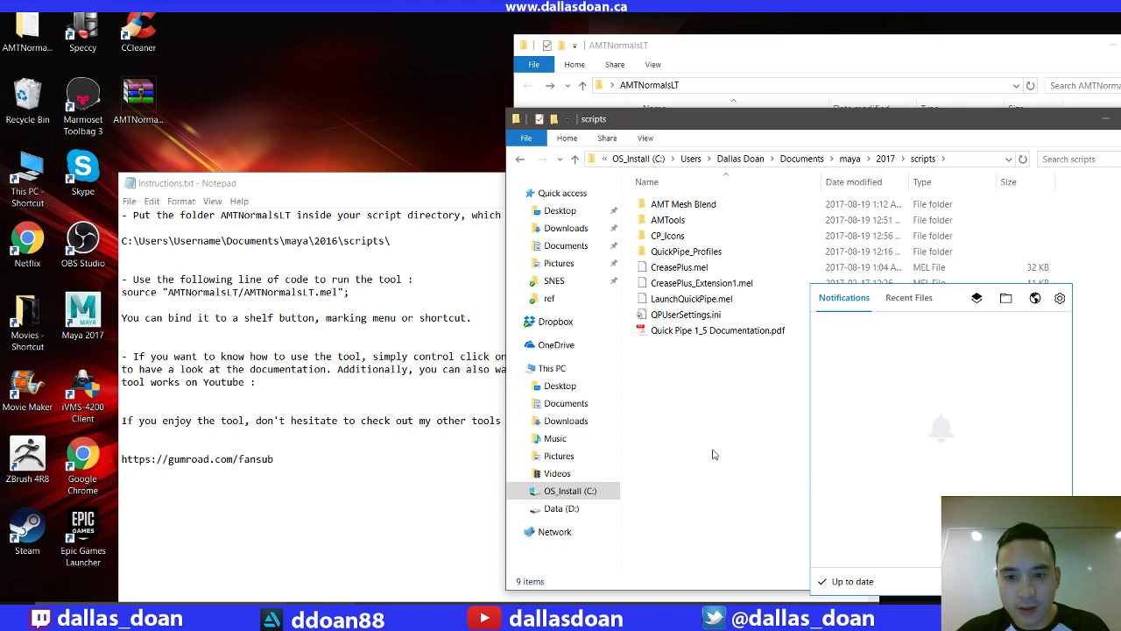
{"action": "key", "text": "ctrl+v"}
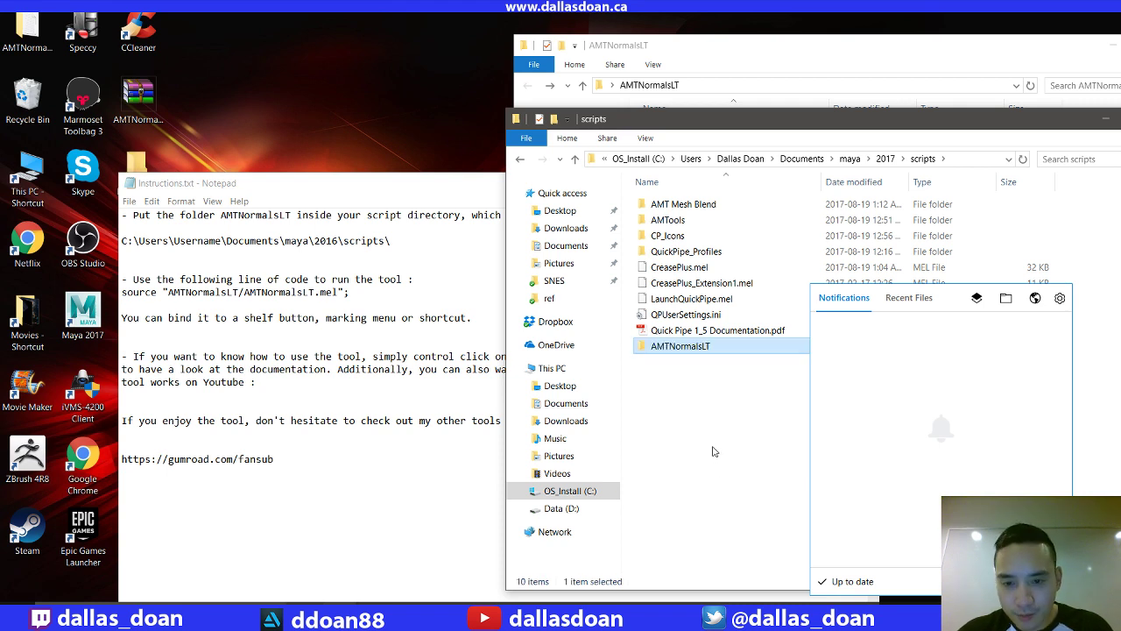
Look inside the pasted AMTNormalsLT folder, then clear both folder windows away from the open instructions
{"action": "double_click", "coordinate": [710, 350]}
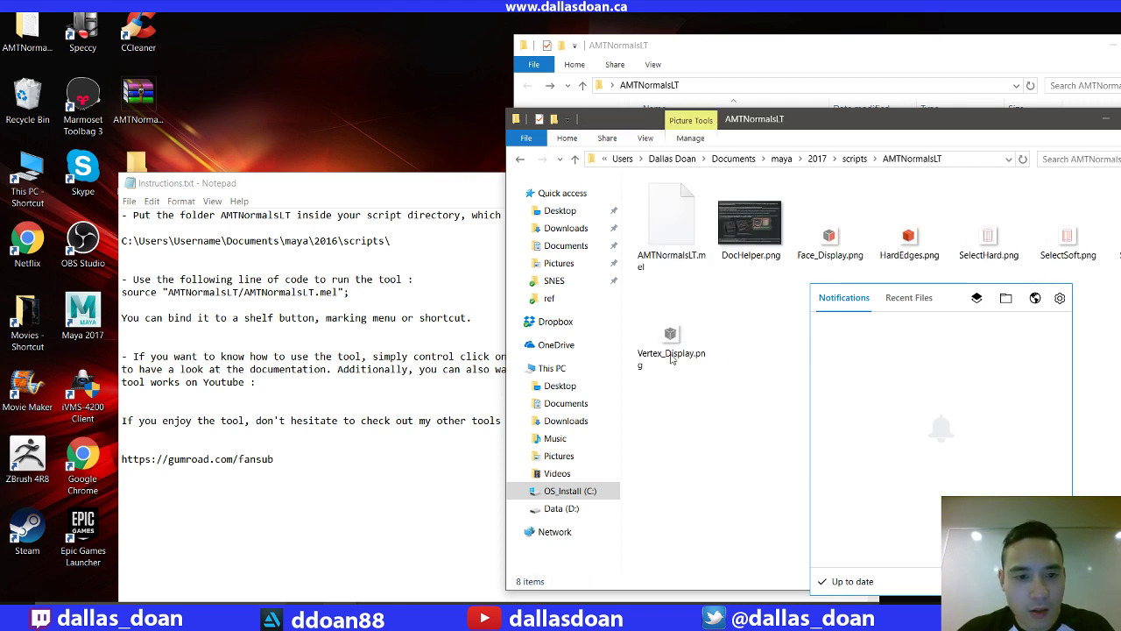
{"action": "left_click_drag", "start_coordinate": [1000, 126], "coordinate": [878, 133]}
{"action": "left_click_drag", "start_coordinate": [1031, 66], "coordinate": [890, 77]}
{"action": "left_click", "coordinate": [1022, 62]}
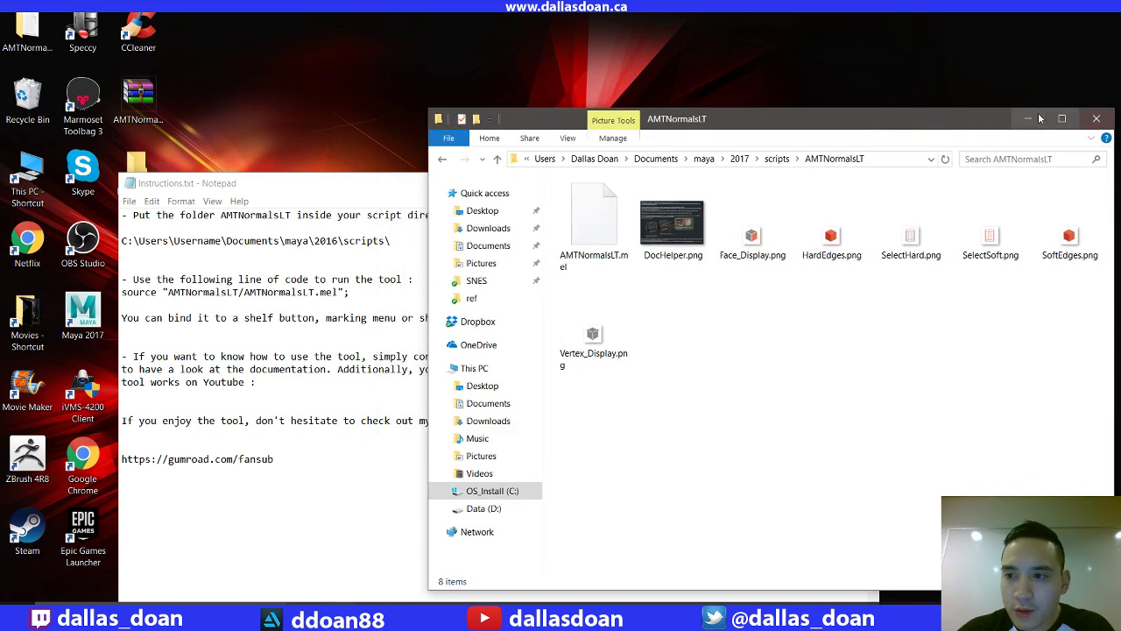
{"action": "left_click", "coordinate": [1051, 126]}
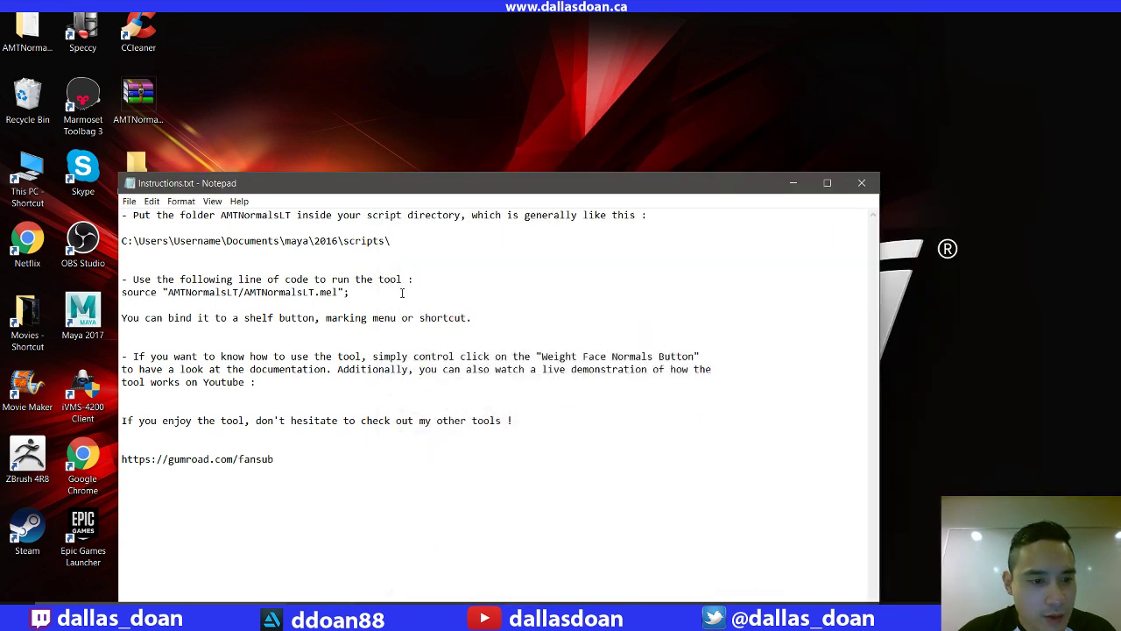
Copy the line source "AMTNormalsLT/AMTNormalsLT.mel"; from Instructions.txt and switch to Maya 2017
{"action": "left_click_drag", "start_coordinate": [349, 294], "coordinate": [114, 298]}
{"action": "key", "text": "ctrl+c"}
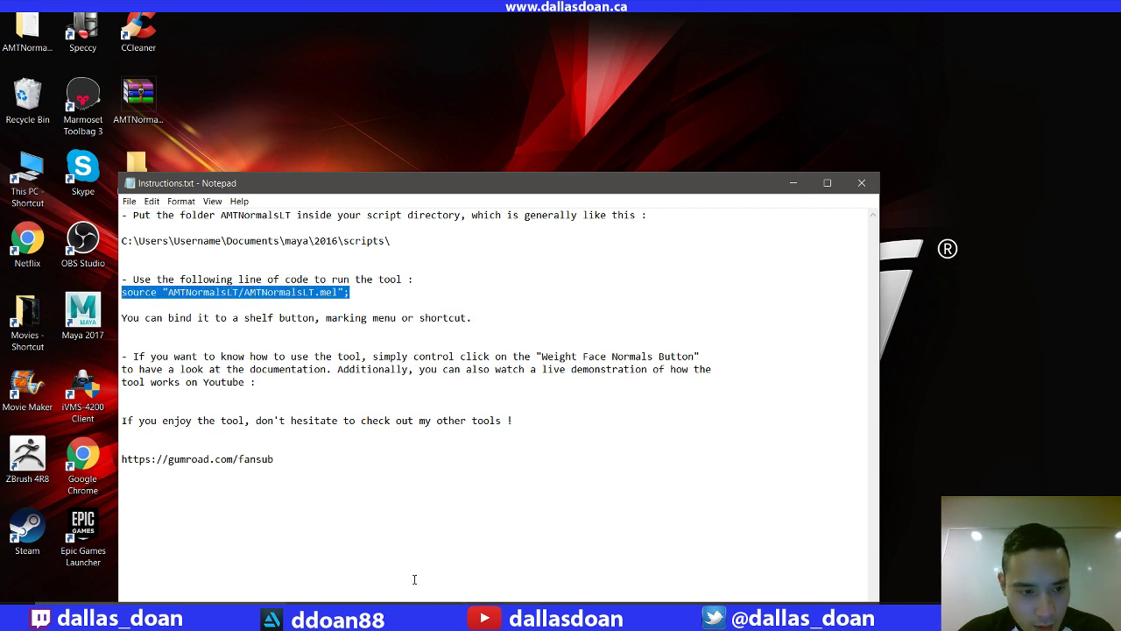
{"action": "left_click", "coordinate": [412, 615]}
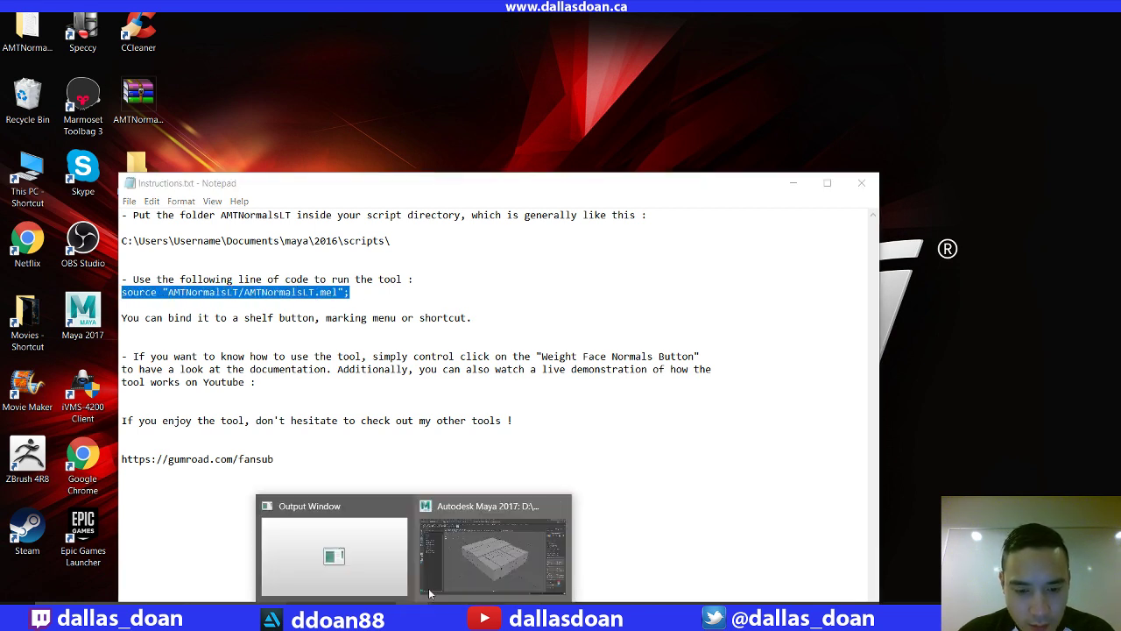
{"action": "left_click", "coordinate": [462, 549]}
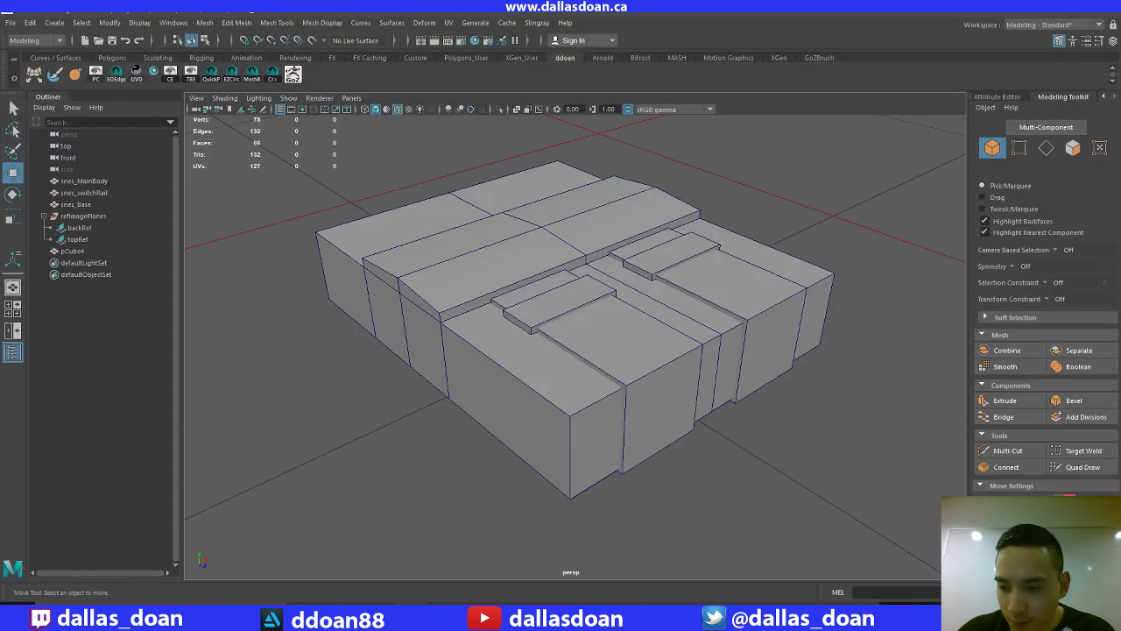
Replace the MEL code in the Script Editor with the copied AMTNormalsLT source line, clearing the history output as well
{"action": "left_click", "coordinate": [1109, 592]}
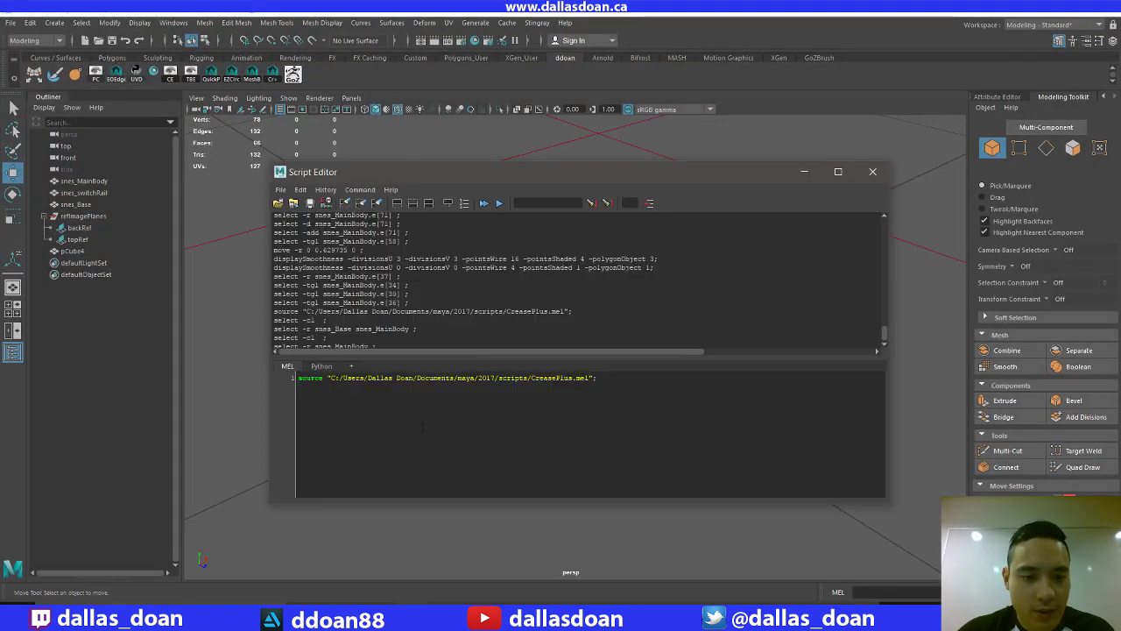
{"action": "left_click_drag", "start_coordinate": [632, 378], "coordinate": [298, 379]}
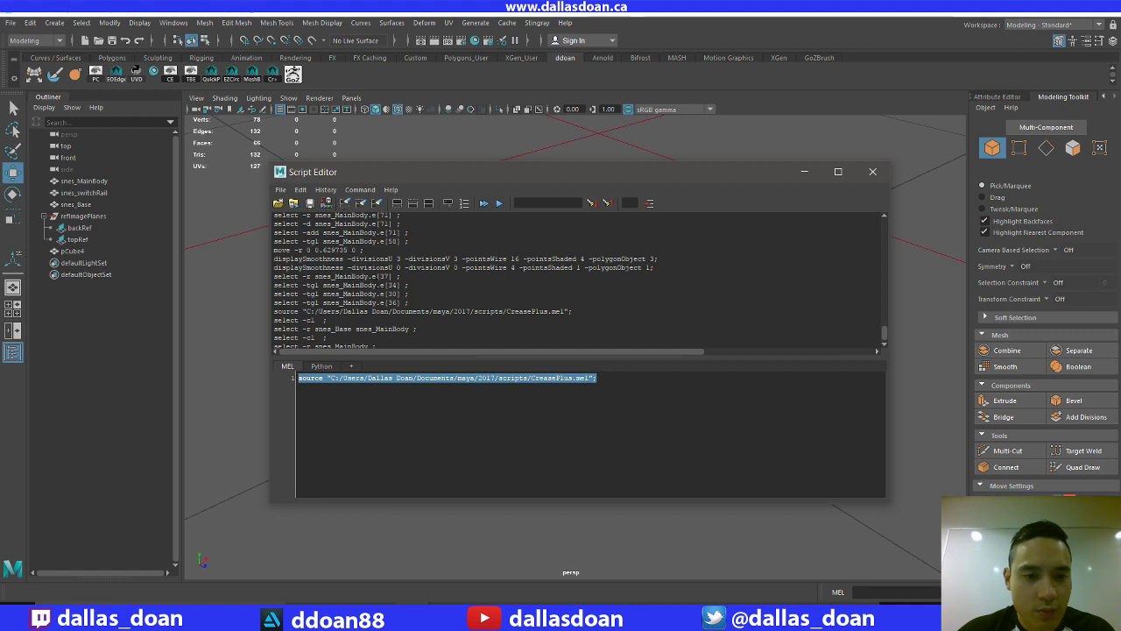
{"action": "key", "text": "BackSpace"}
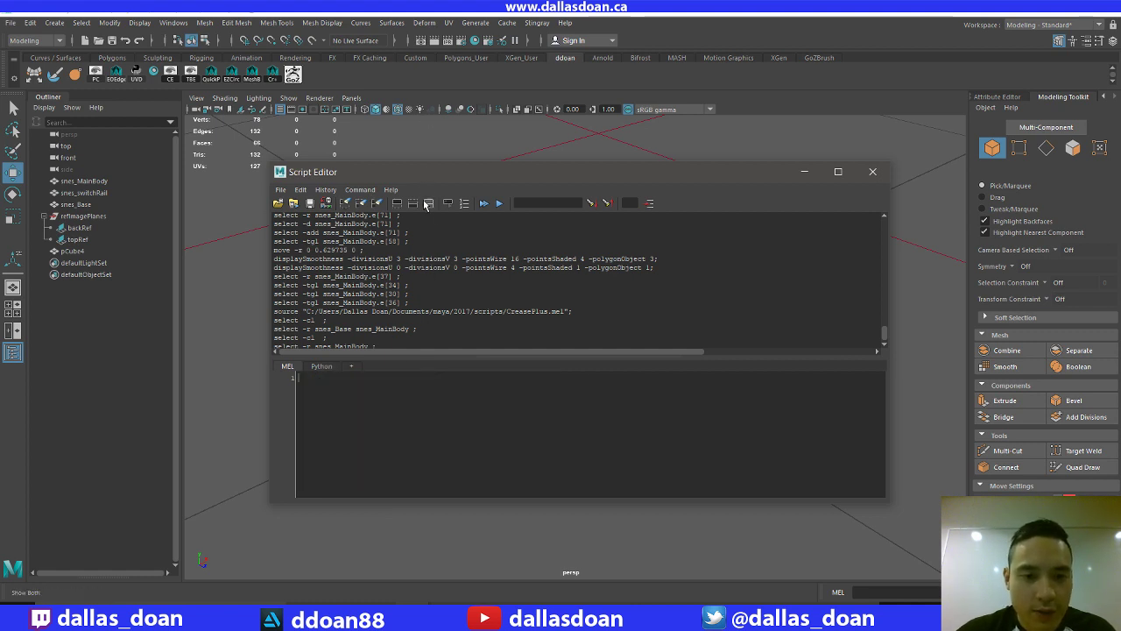
{"action": "left_click", "coordinate": [377, 204]}
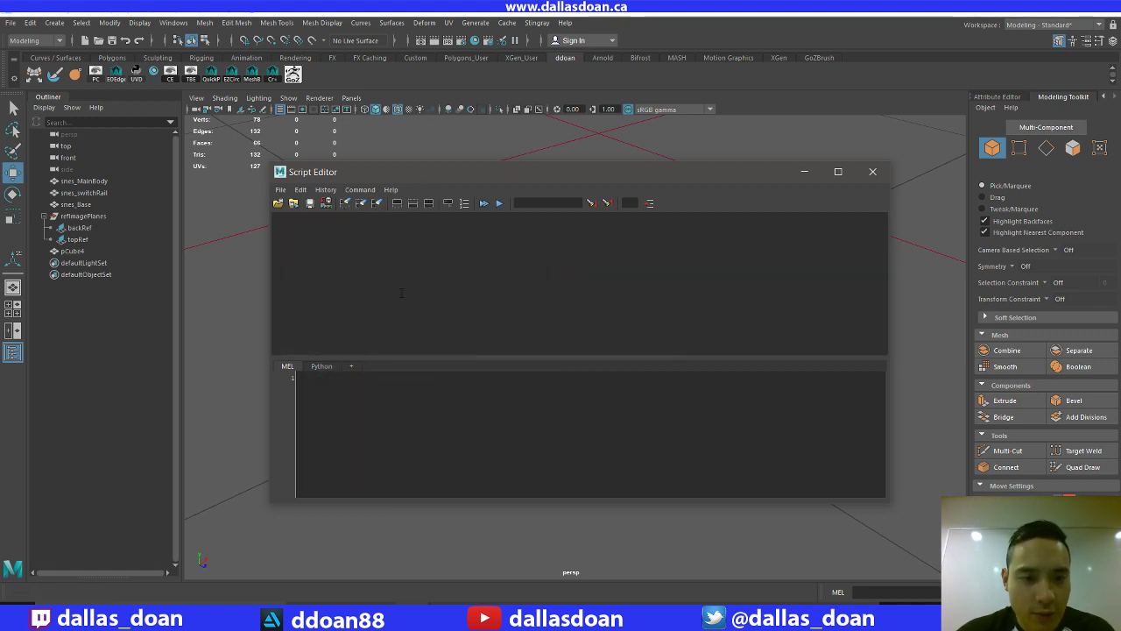
{"action": "key", "text": "ctrl+v"}
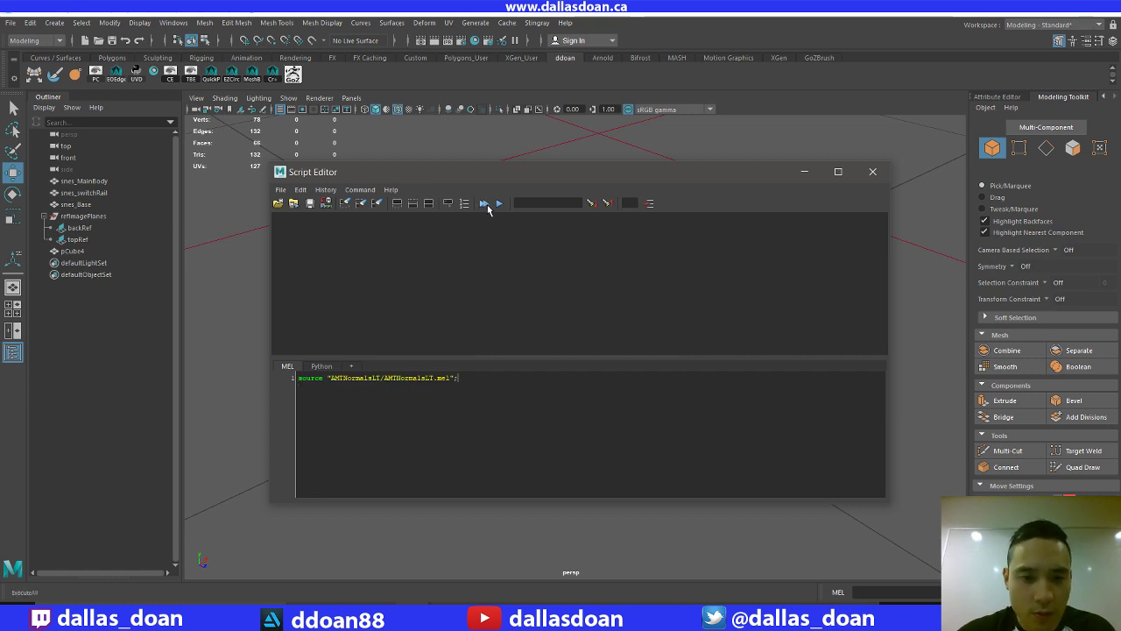
Run the AMTNormalsLT source line and move the AMT Normal Tools LT 1.0 window above the script output
{"action": "key", "text": "ctrl+a"}
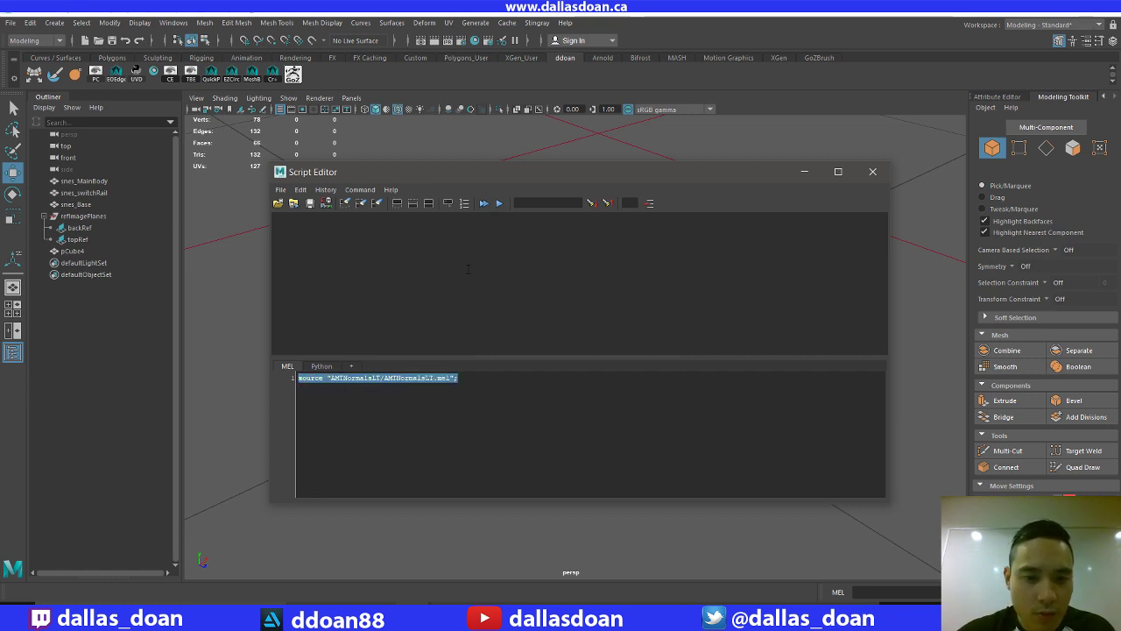
{"action": "left_click", "coordinate": [499, 203]}
{"action": "left_click_drag", "start_coordinate": [447, 211], "coordinate": [718, 144]}
Add the AMTNormalsLT source line to the custom shelf as a button beside GoZ and close the Script Editor
{"action": "left_click_drag", "start_coordinate": [385, 377], "coordinate": [300, 380]}
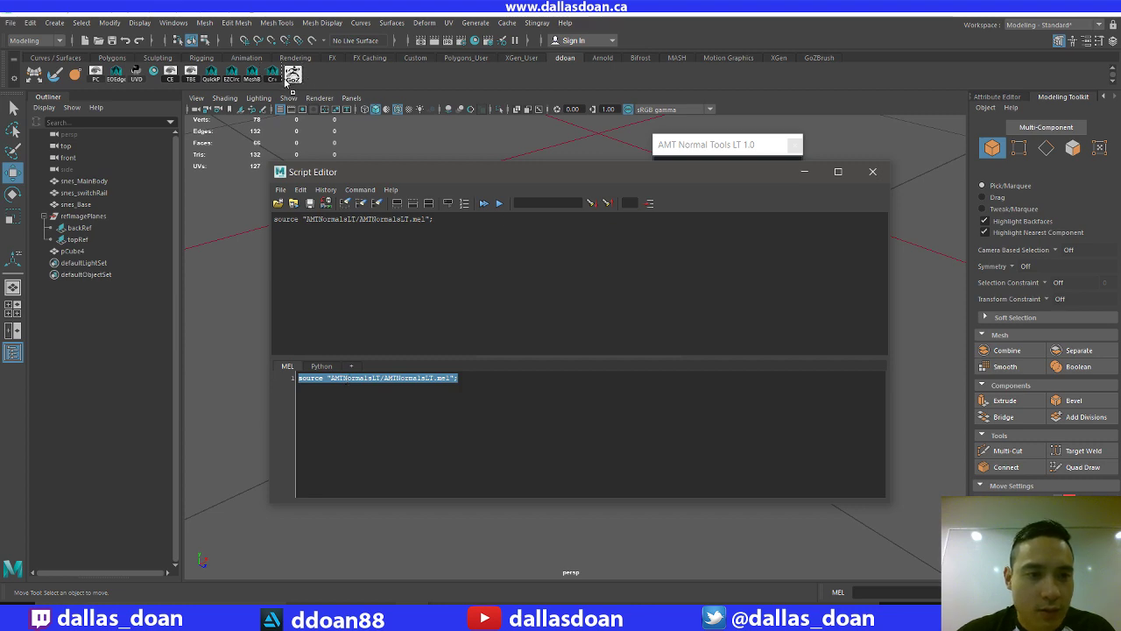
{"action": "left_click", "coordinate": [837, 171]}
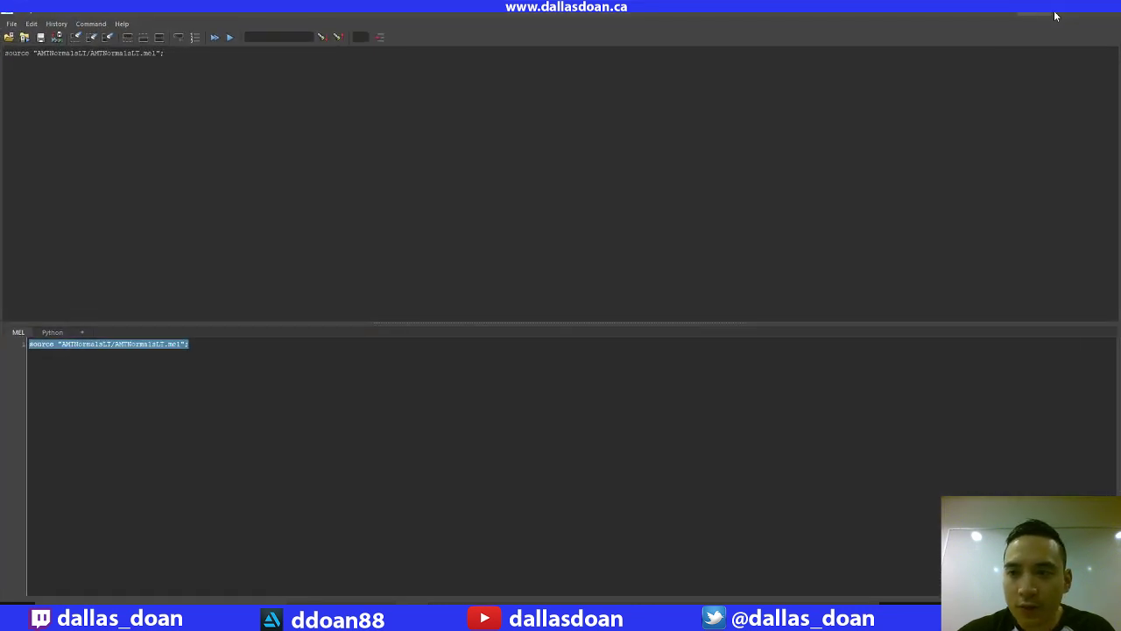
{"action": "left_click", "coordinate": [1054, 10]}
{"action": "left_click", "coordinate": [873, 172]}
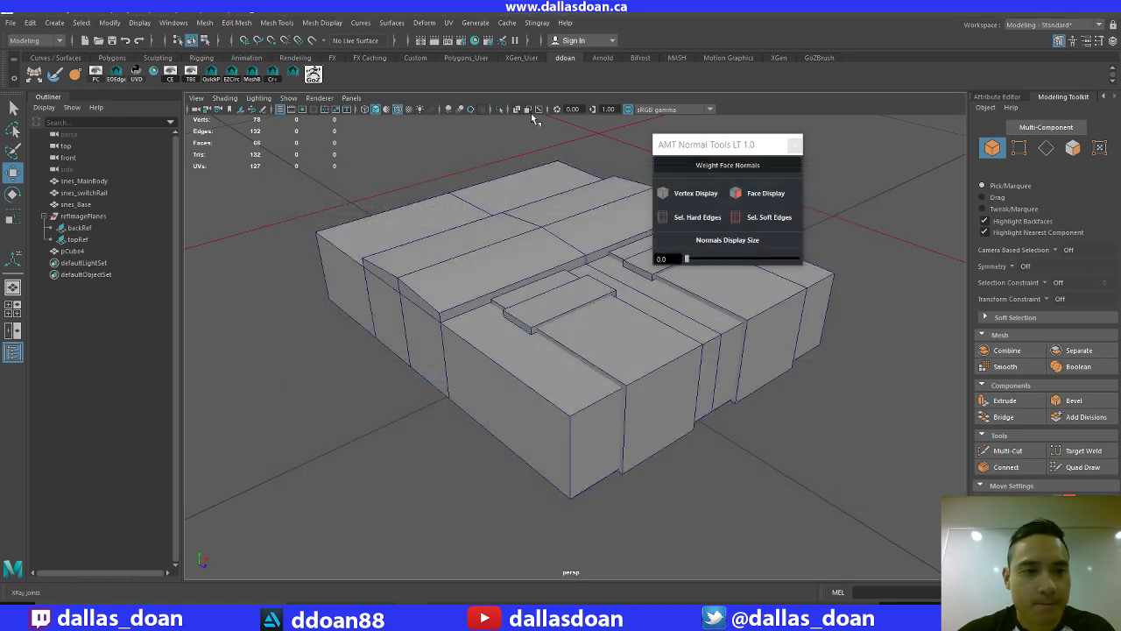
Give the new AMTNormalsLT shelf button the icon label FWN and save all shelves
{"action": "right_click", "coordinate": [307, 74]}
{"action": "left_click", "coordinate": [312, 89]}
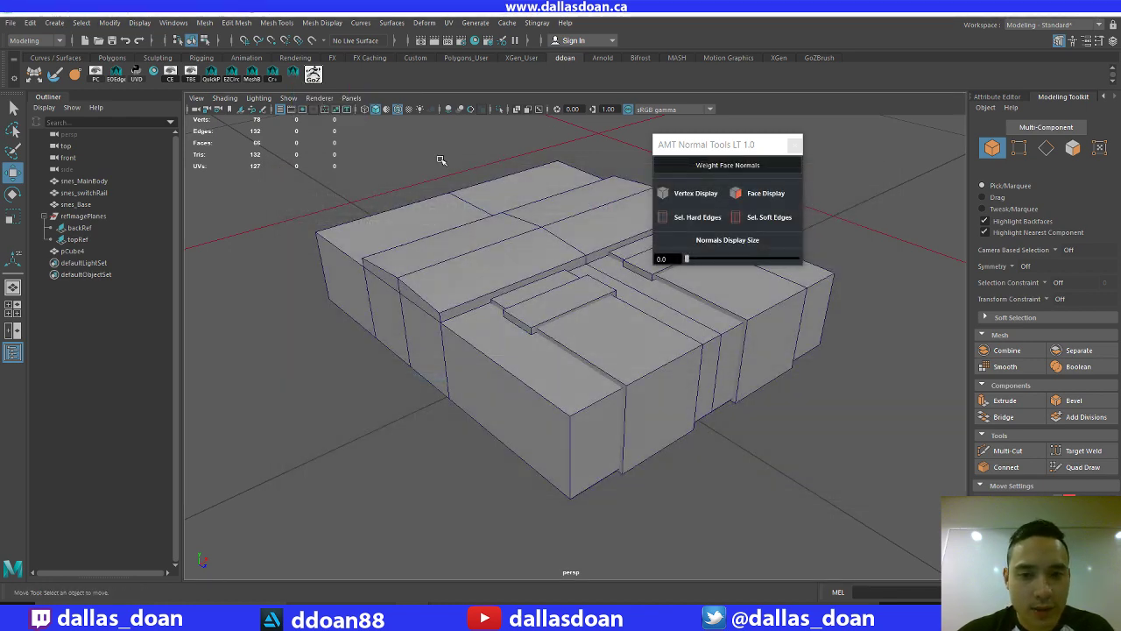
{"action": "left_click", "coordinate": [404, 242]}
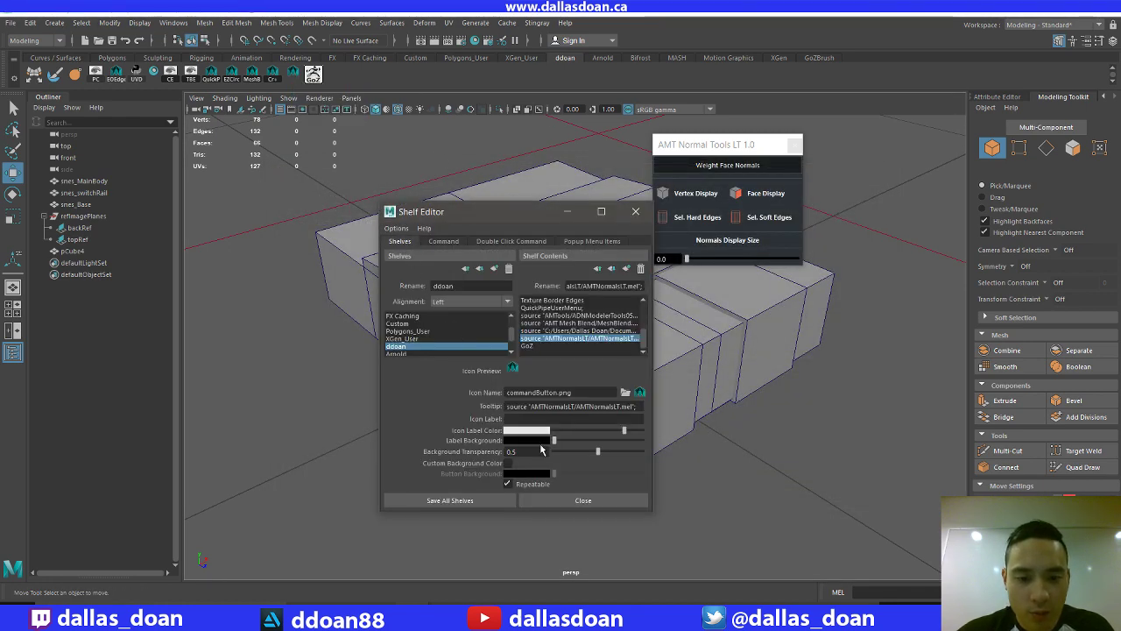
{"action": "left_click", "coordinate": [515, 419]}
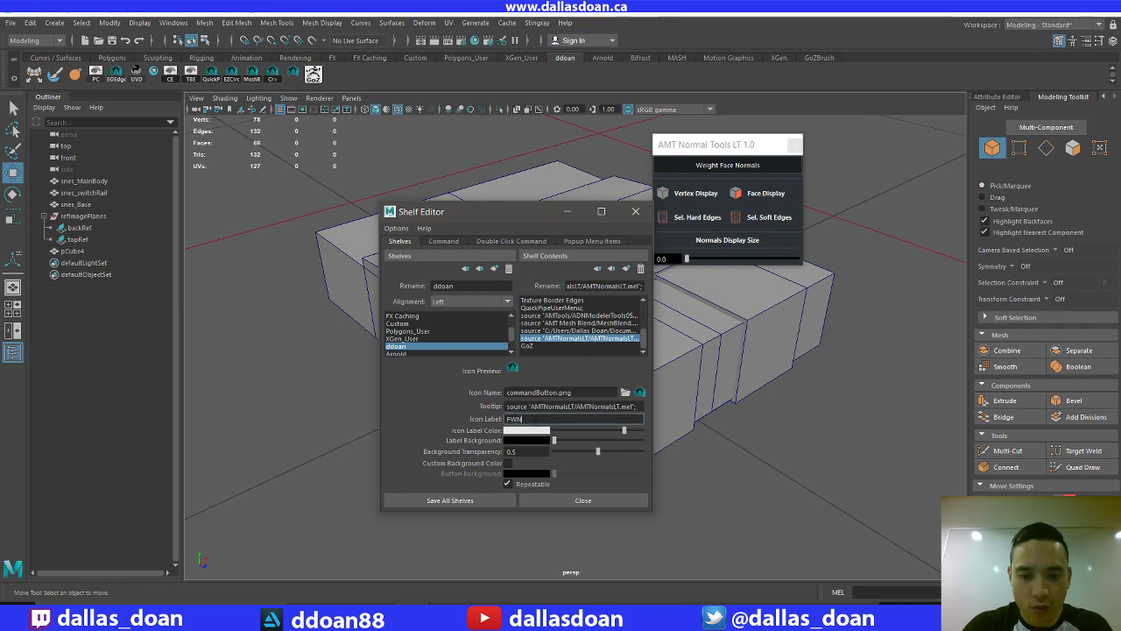
{"action": "left_click", "coordinate": [486, 500]}
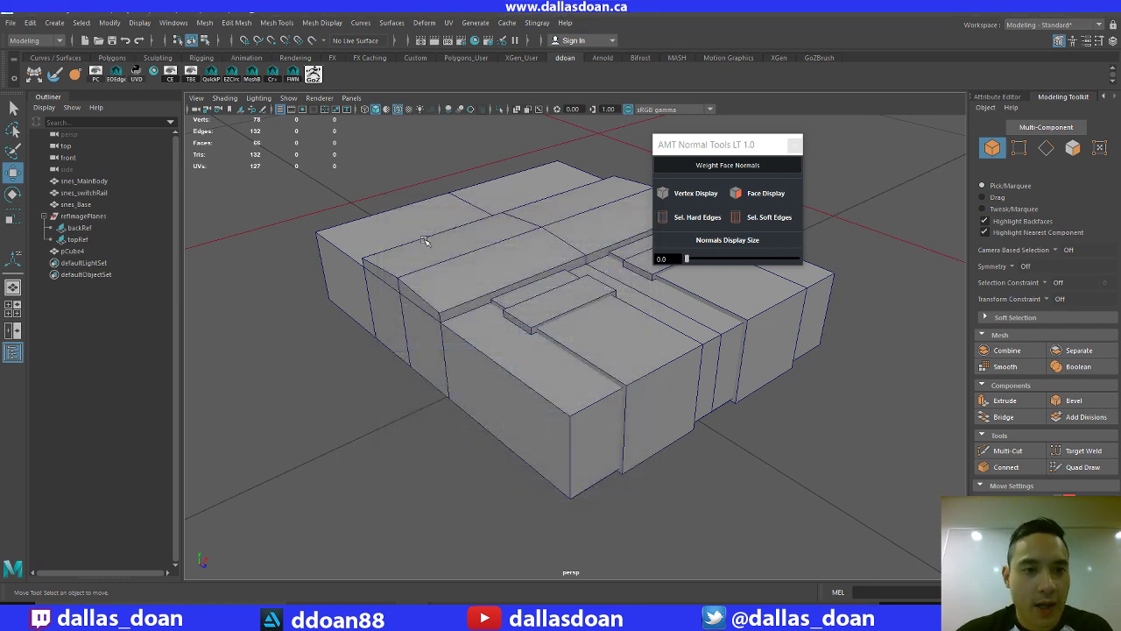
Run Weight Face Normals on snes_MainBody and adjust its edge bevel to a narrow width
{"action": "left_click", "coordinate": [440, 271]}
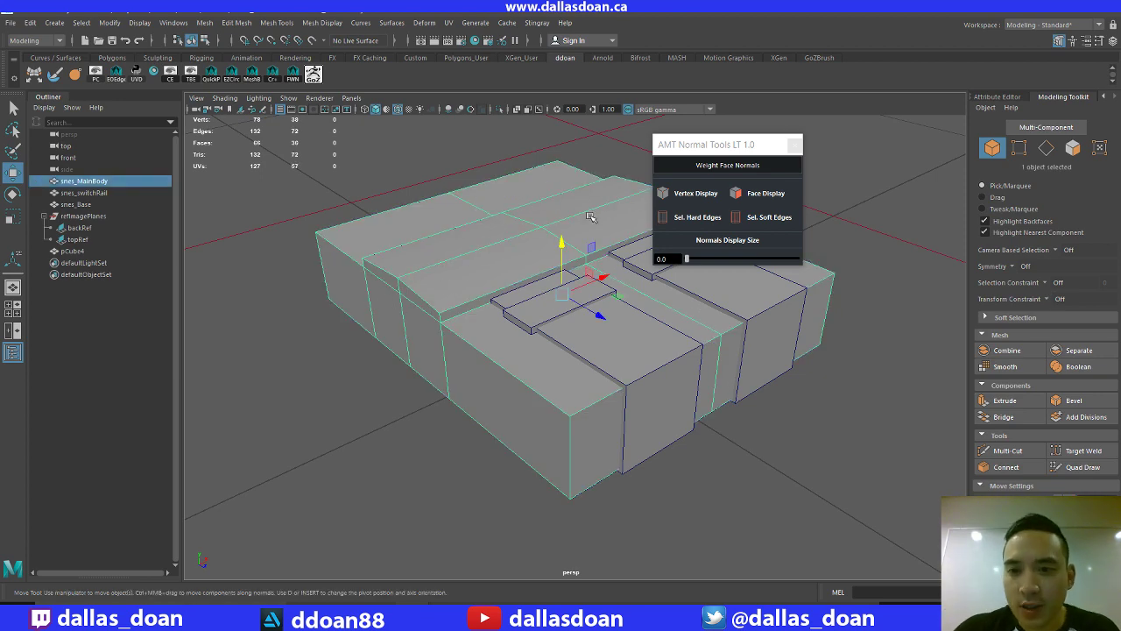
{"action": "left_click", "coordinate": [700, 167]}
{"action": "scroll", "coordinate": [517, 373], "scroll_direction": "up", "scroll_amount": 6}
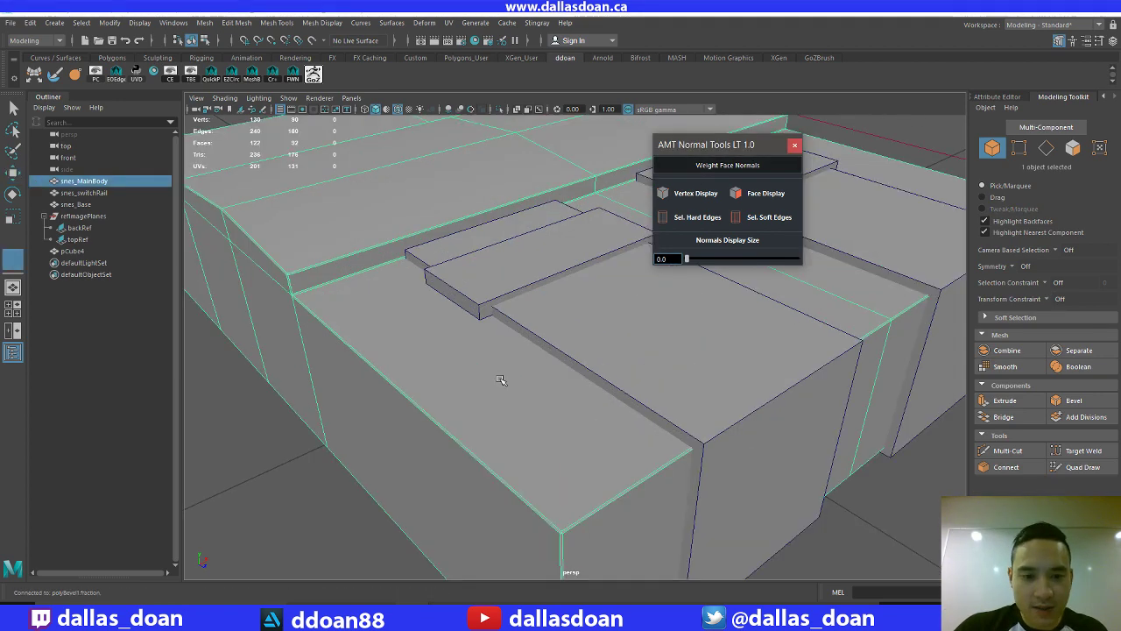
{"action": "scroll", "coordinate": [543, 368], "scroll_direction": "down", "scroll_amount": 3}
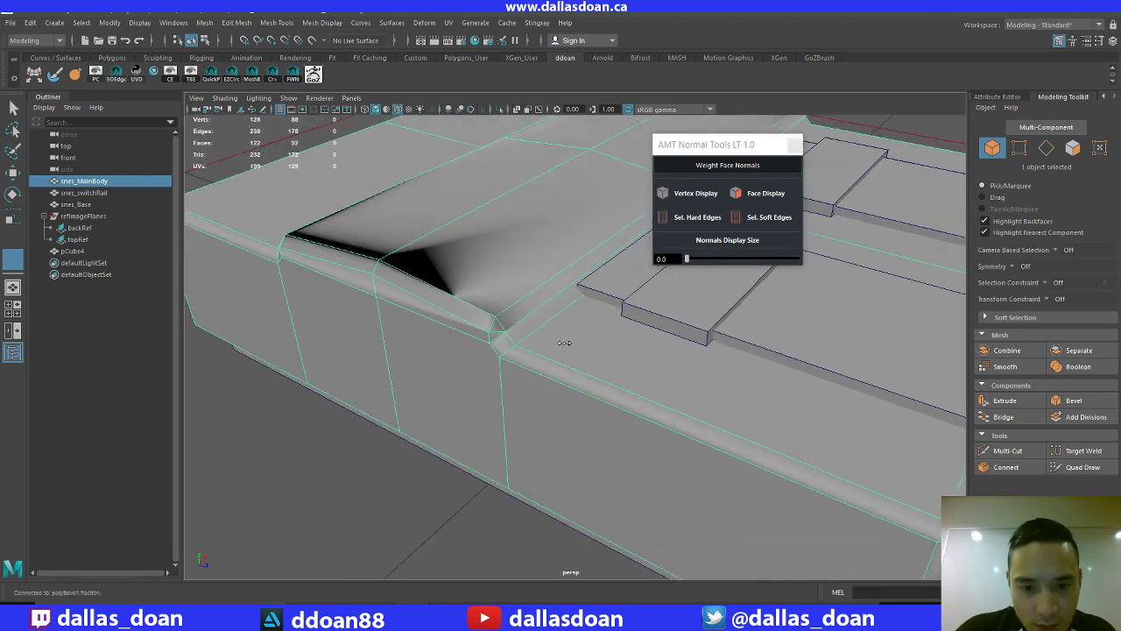
{"action": "scroll", "coordinate": [570, 344], "scroll_direction": "up", "scroll_amount": 3}
{"action": "key", "text": "ctrl+z"}
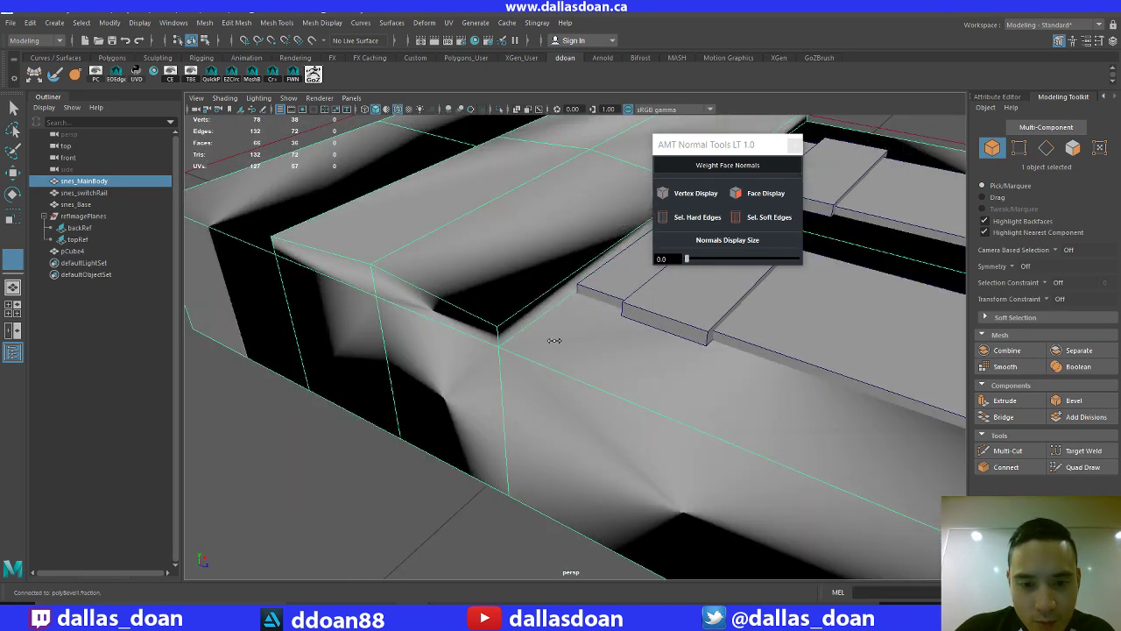
{"action": "key", "text": "shift+z"}
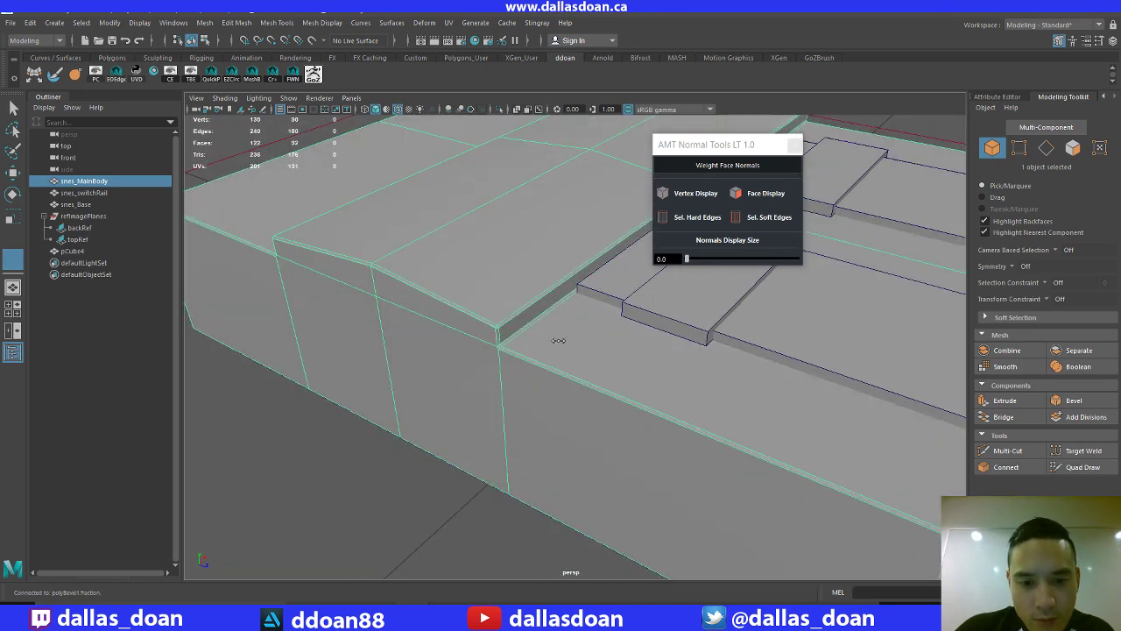
Examine the main body's beveled edges and corners up close and from several angles
{"action": "scroll", "coordinate": [605, 338], "scroll_direction": "down", "scroll_amount": 3}
{"action": "left_click", "coordinate": [666, 443]}
{"action": "left_click_drag", "start_coordinate": [666, 443], "coordinate": [487, 327], "text": "alt"}
{"action": "left_click", "coordinate": [488, 328]}
{"action": "scroll", "coordinate": [483, 395], "scroll_direction": "up", "scroll_amount": 3}
{"action": "left_click_drag", "start_coordinate": [489, 389], "coordinate": [499, 309], "text": "alt"}
{"action": "scroll", "coordinate": [504, 311], "scroll_direction": "down", "scroll_amount": 3}
{"action": "left_click_drag", "start_coordinate": [568, 280], "coordinate": [396, 371], "text": "alt"}
{"action": "left_click", "coordinate": [347, 429]}
{"action": "scroll", "coordinate": [337, 389], "scroll_direction": "down", "scroll_amount": 3}
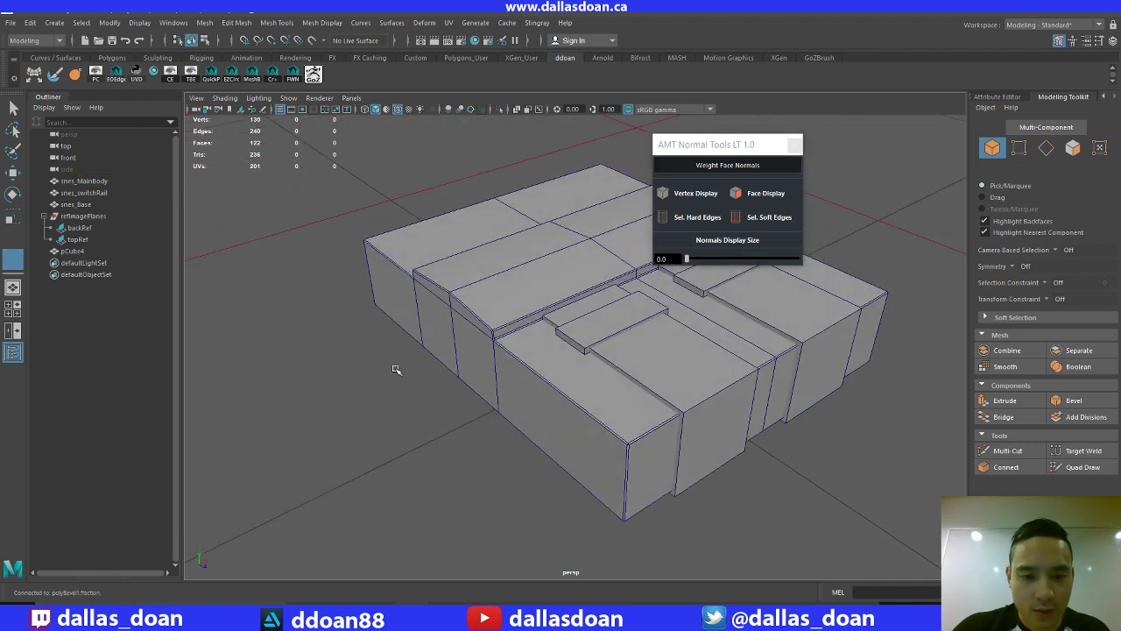
Hide the wireframe overlay on the shaded models and widen the edge bevel of snes_MainBody
{"action": "left_click", "coordinate": [386, 109]}
{"action": "scroll", "coordinate": [342, 324], "scroll_direction": "up", "scroll_amount": 5}
{"action": "scroll", "coordinate": [325, 292], "scroll_direction": "down", "scroll_amount": 2}
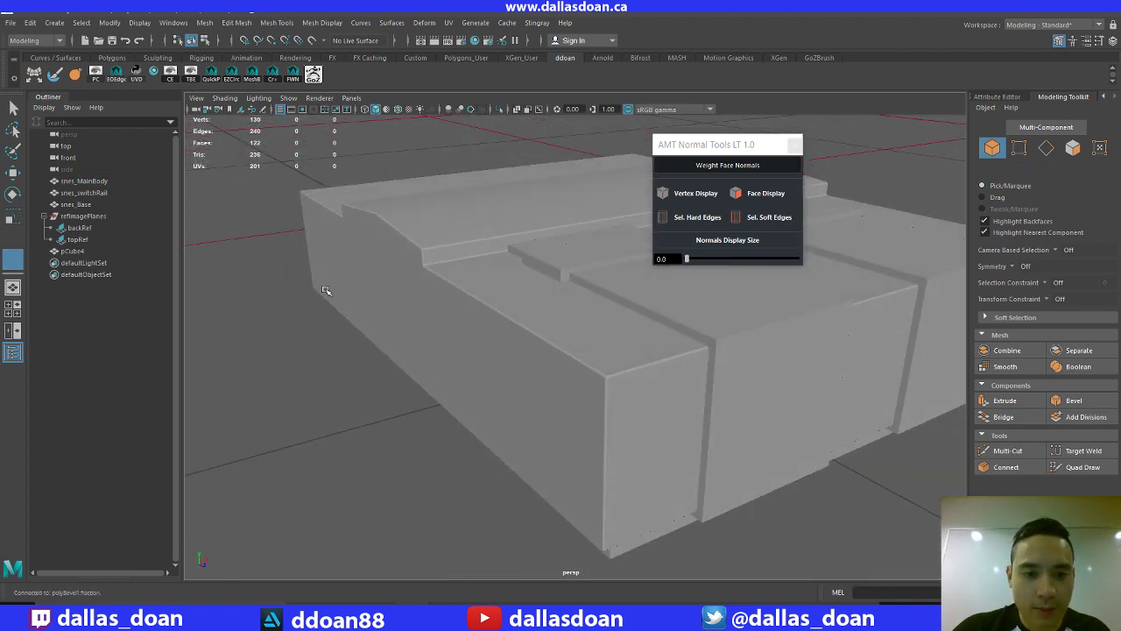
{"action": "middle_click_drag", "start_coordinate": [325, 293], "coordinate": [381, 286], "text": "alt"}
{"action": "scroll", "coordinate": [428, 293], "scroll_direction": "down", "scroll_amount": 4}
{"action": "left_click", "coordinate": [471, 255]}
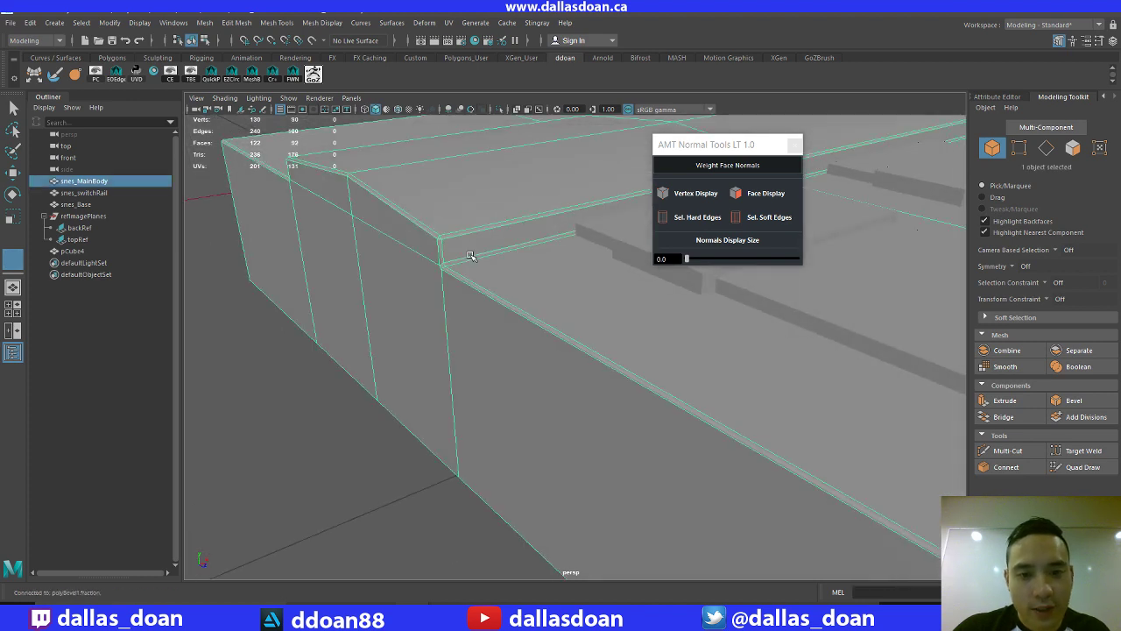
{"action": "mouse_move", "coordinate": [464, 263]}
{"action": "middle_mouse_down"}
{"action": "mouse_move", "coordinate": [491, 263]}
{"action": "mouse_move", "coordinate": [465, 263]}
{"action": "middle_mouse_up"}
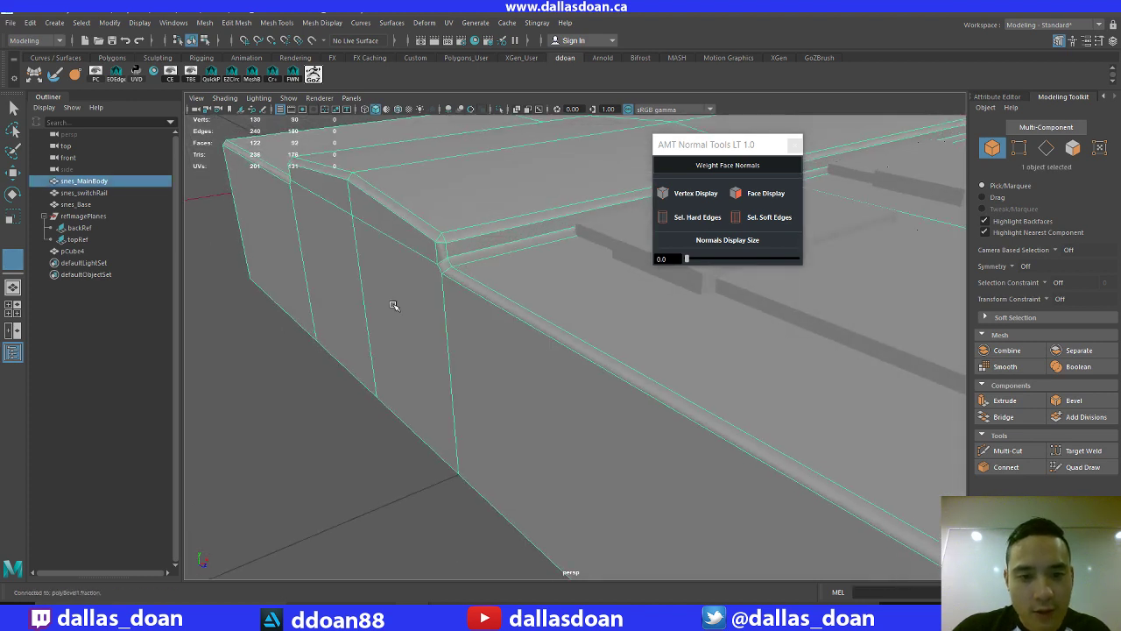
{"action": "left_click", "coordinate": [310, 408]}
Try a standard Bevel on the snes_switchRail object with a fraction of 0.1
{"action": "scroll", "coordinate": [338, 348], "scroll_direction": "down", "scroll_amount": 3}
{"action": "left_click_drag", "start_coordinate": [338, 348], "coordinate": [618, 310], "text": "alt"}
{"action": "scroll", "coordinate": [412, 337], "scroll_direction": "up", "scroll_amount": 5}
{"action": "left_click", "coordinate": [531, 358]}
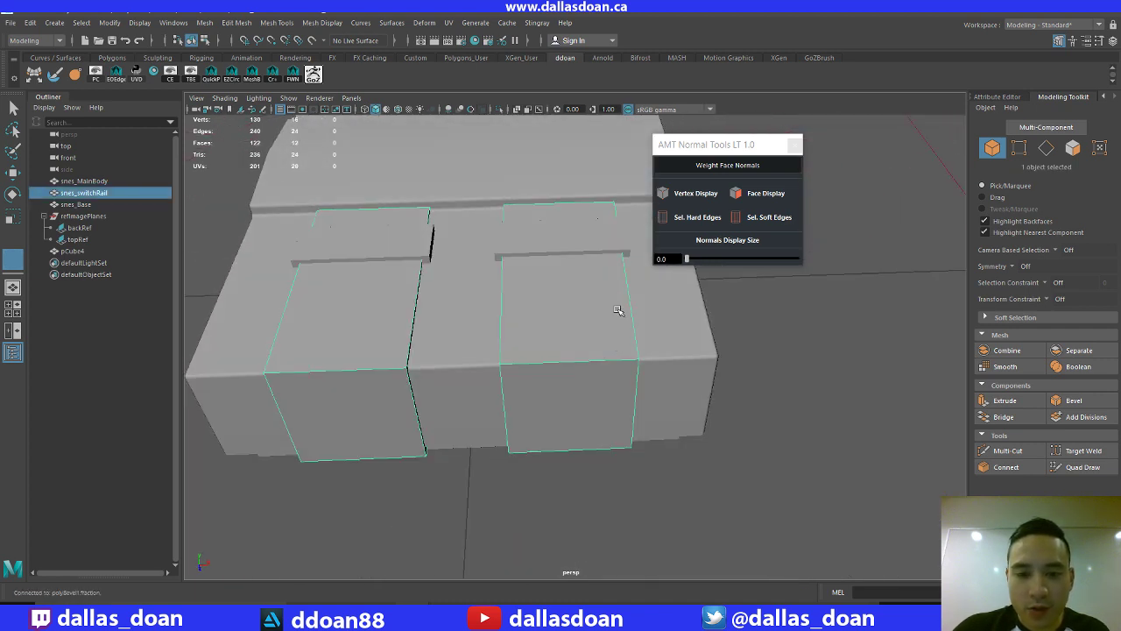
{"action": "right_click", "coordinate": [611, 295], "text": "shift"}
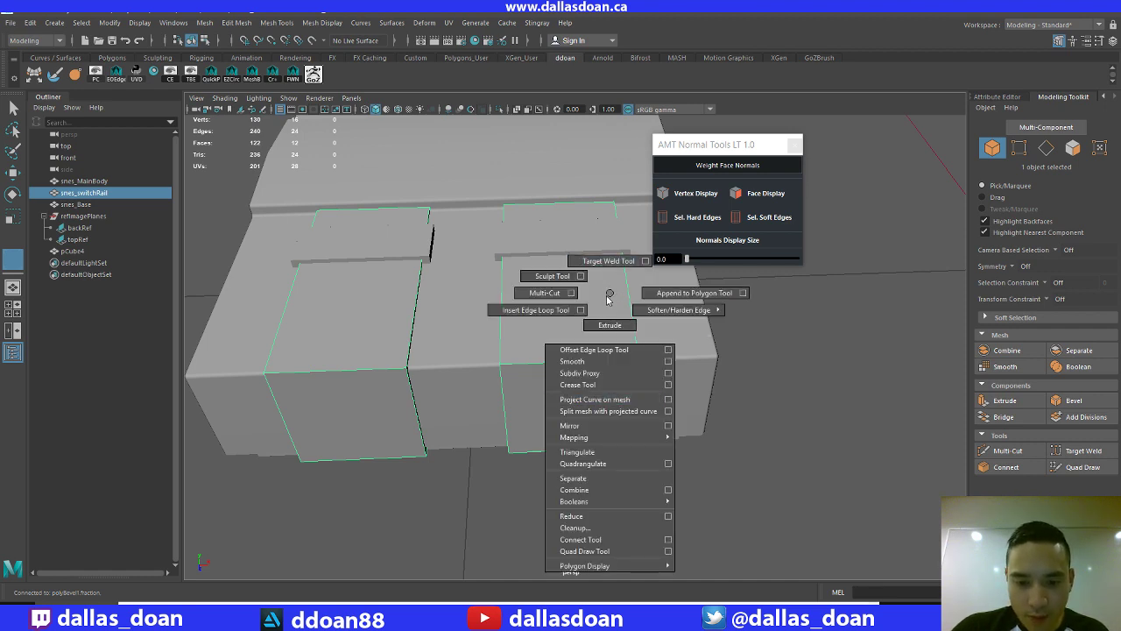
{"action": "left_click", "coordinate": [642, 296]}
{"action": "left_click", "coordinate": [1071, 401]}
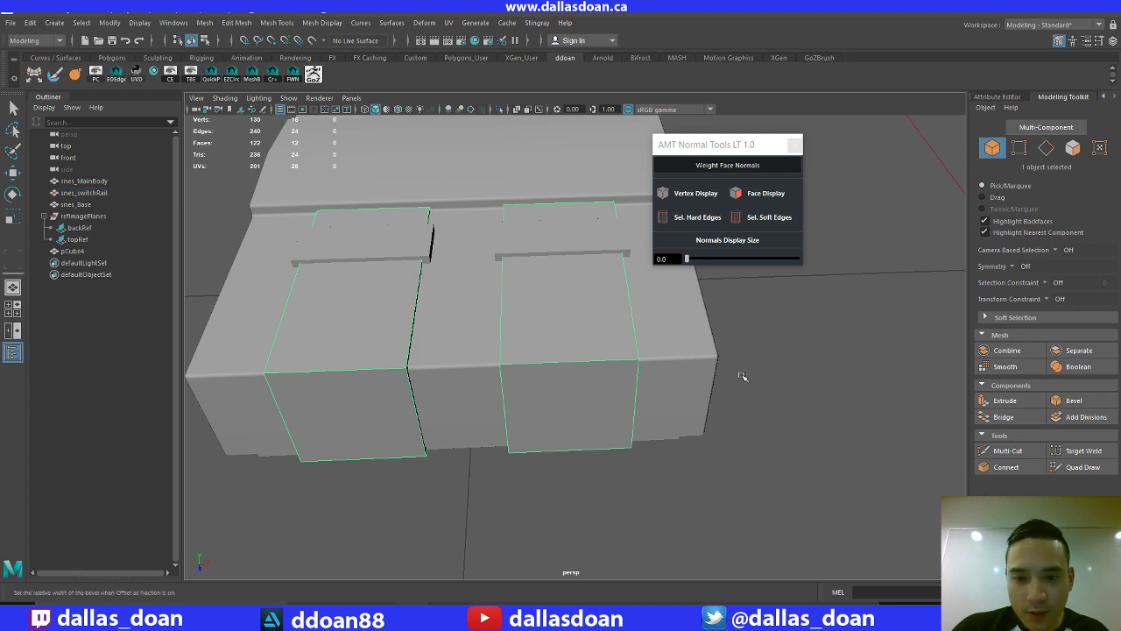
{"action": "middle_click_drag", "start_coordinate": [655, 326], "coordinate": [651, 322]}
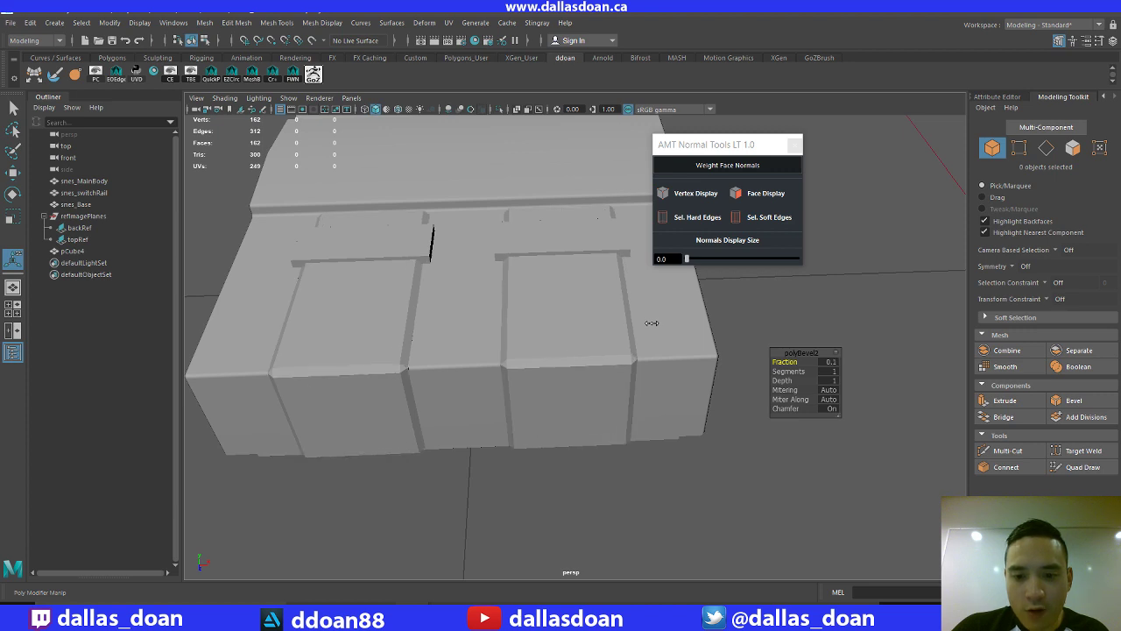
Try 2 segments and a fraction of 0.5 on the switch rail's bevel, and undo that bevel
{"action": "left_click_drag", "start_coordinate": [797, 363], "coordinate": [799, 372]}
{"action": "left_click_drag", "start_coordinate": [666, 398], "coordinate": [701, 375], "text": "alt"}
{"action": "scroll", "coordinate": [699, 382], "scroll_direction": "up", "scroll_amount": 2}
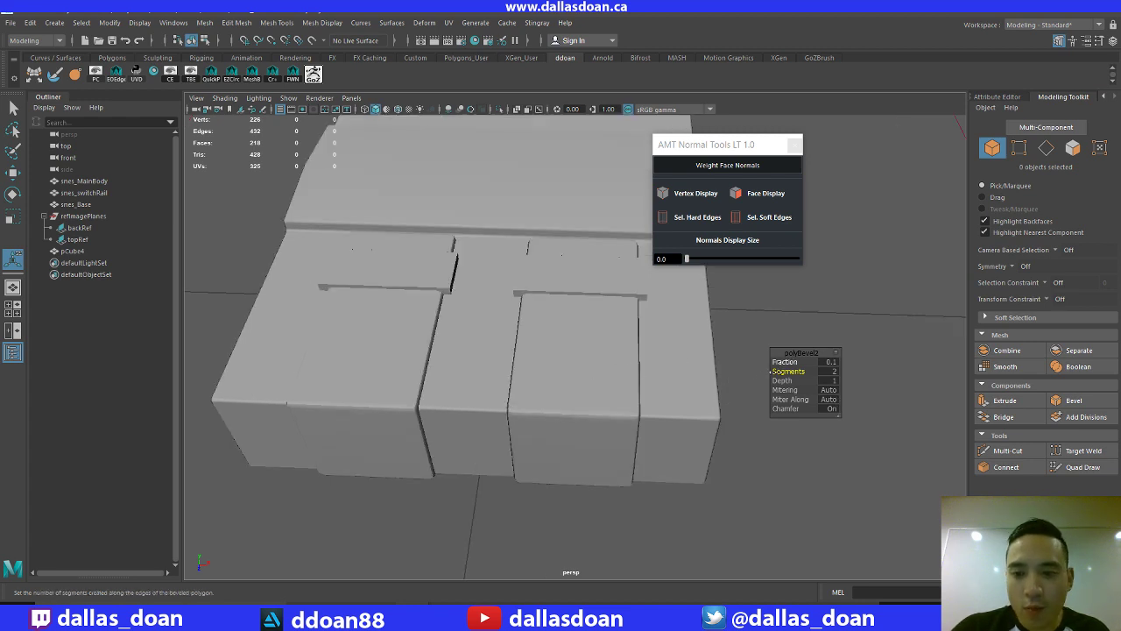
{"action": "middle_click_drag", "start_coordinate": [684, 370], "coordinate": [680, 370]}
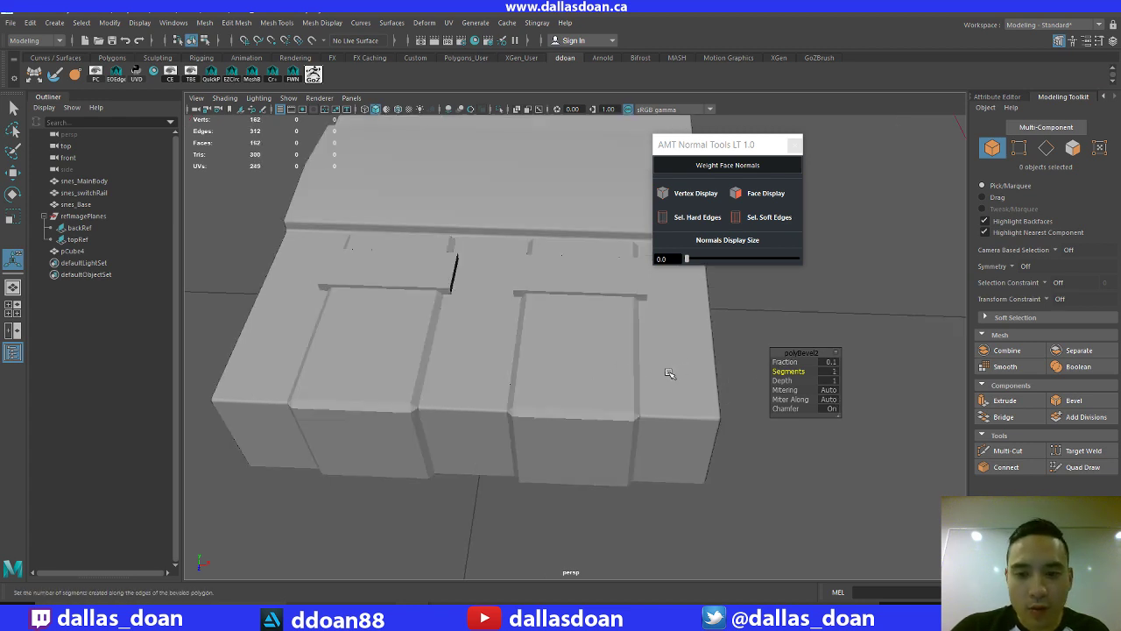
{"action": "left_click", "coordinate": [639, 369]}
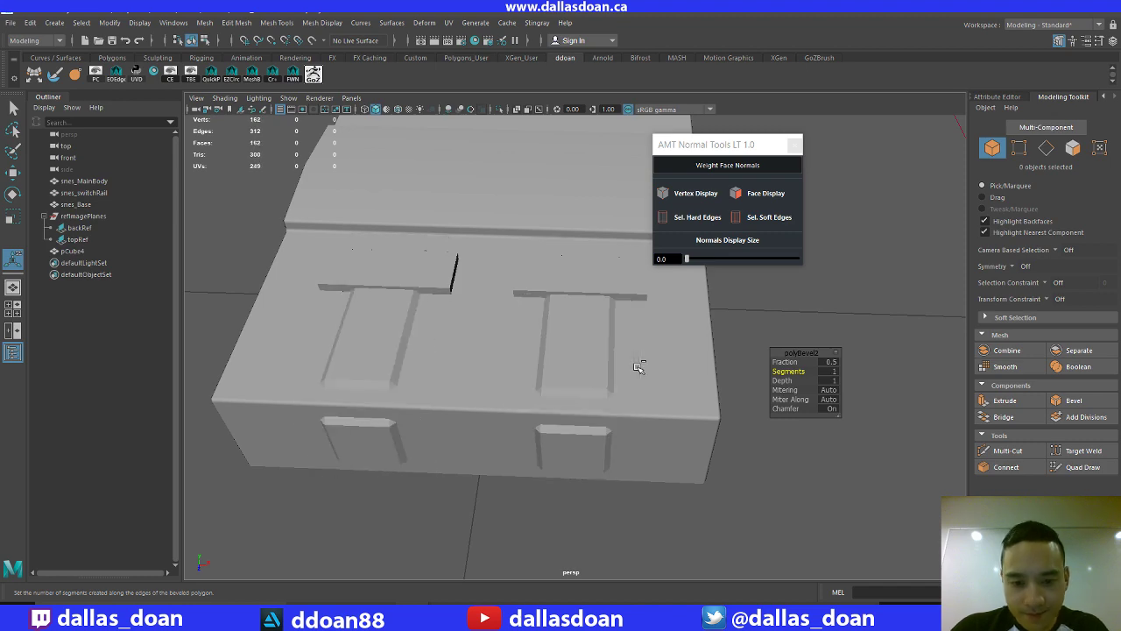
{"action": "left_click", "coordinate": [718, 368]}
{"action": "left_click", "coordinate": [613, 375]}
Select the snes_MainBody object and move the AMT Normal Tools LT window clear of the console model
{"action": "left_click_drag", "start_coordinate": [613, 374], "coordinate": [645, 342], "text": "alt"}
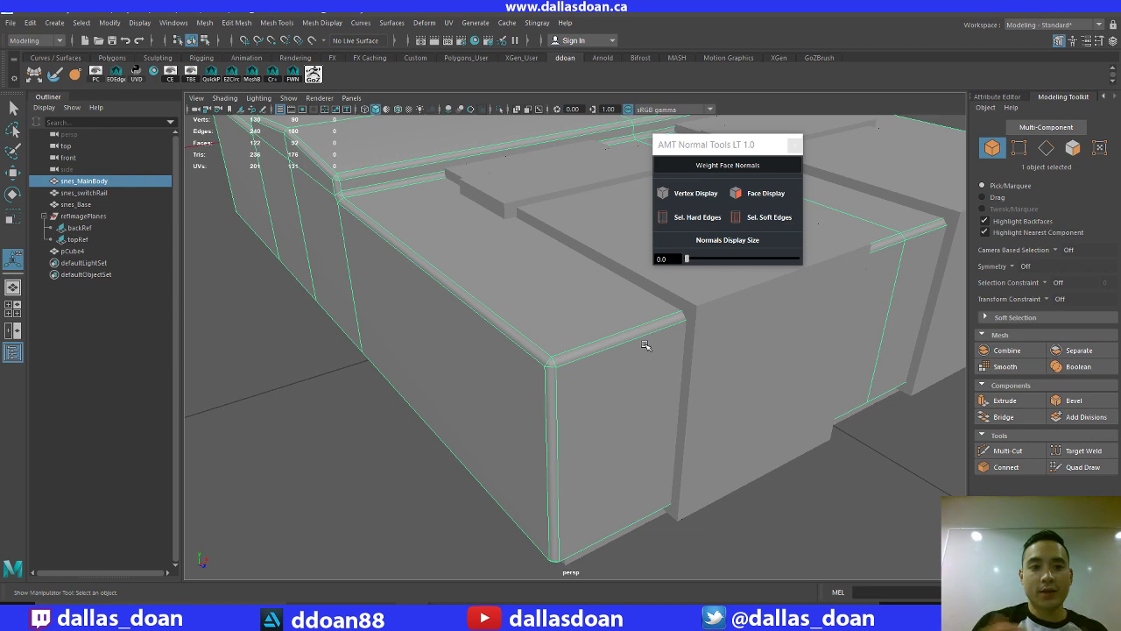
{"action": "scroll", "coordinate": [575, 352], "scroll_direction": "down", "scroll_amount": 5}
{"action": "left_click", "coordinate": [708, 500]}
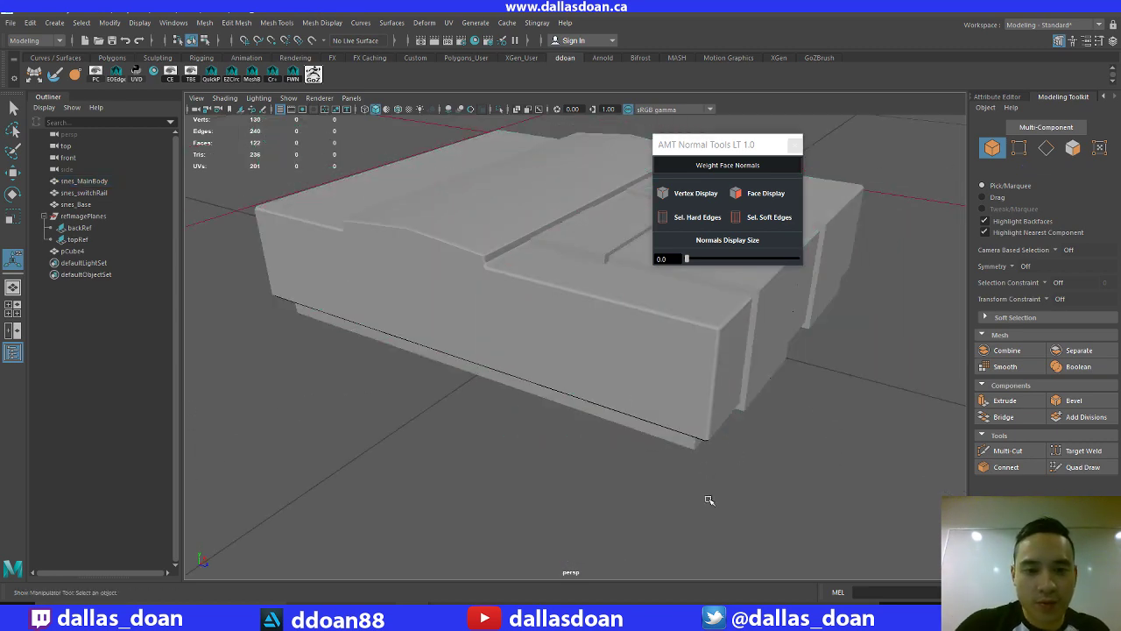
{"action": "left_click_drag", "start_coordinate": [708, 500], "coordinate": [462, 402], "text": "alt"}
{"action": "left_click", "coordinate": [462, 400]}
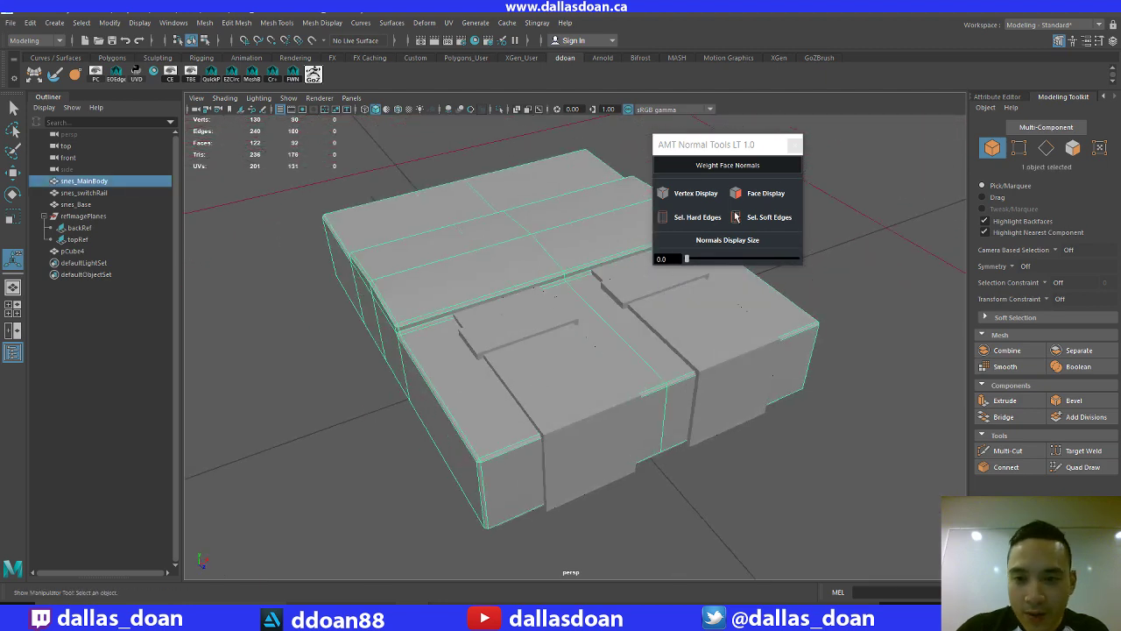
{"action": "left_click_drag", "start_coordinate": [738, 144], "coordinate": [861, 140]}
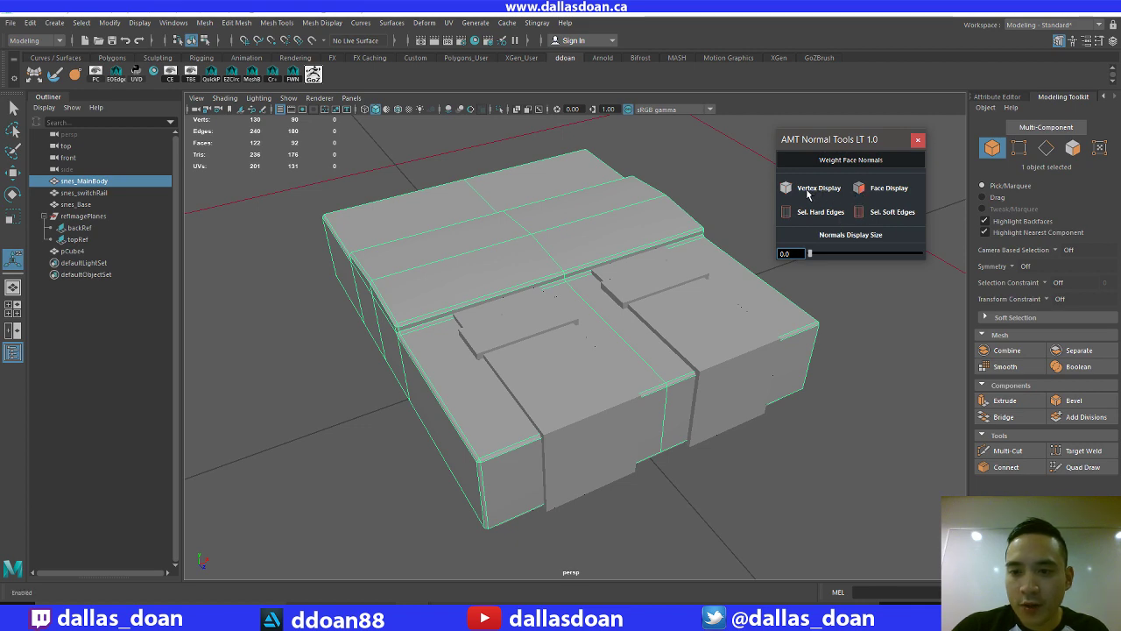
Examine the main body's vertex normals with Vertex Display and turn the display off again
{"action": "left_click_drag", "start_coordinate": [560, 263], "coordinate": [593, 250], "text": "alt"}
{"action": "right_click_drag", "start_coordinate": [593, 250], "coordinate": [691, 295], "text": "alt"}
{"action": "middle_click_drag", "start_coordinate": [528, 302], "coordinate": [701, 412], "text": "alt"}
{"action": "left_click_drag", "start_coordinate": [574, 276], "coordinate": [490, 247], "text": "alt"}
{"action": "scroll", "coordinate": [503, 247], "scroll_direction": "down", "scroll_amount": 4}
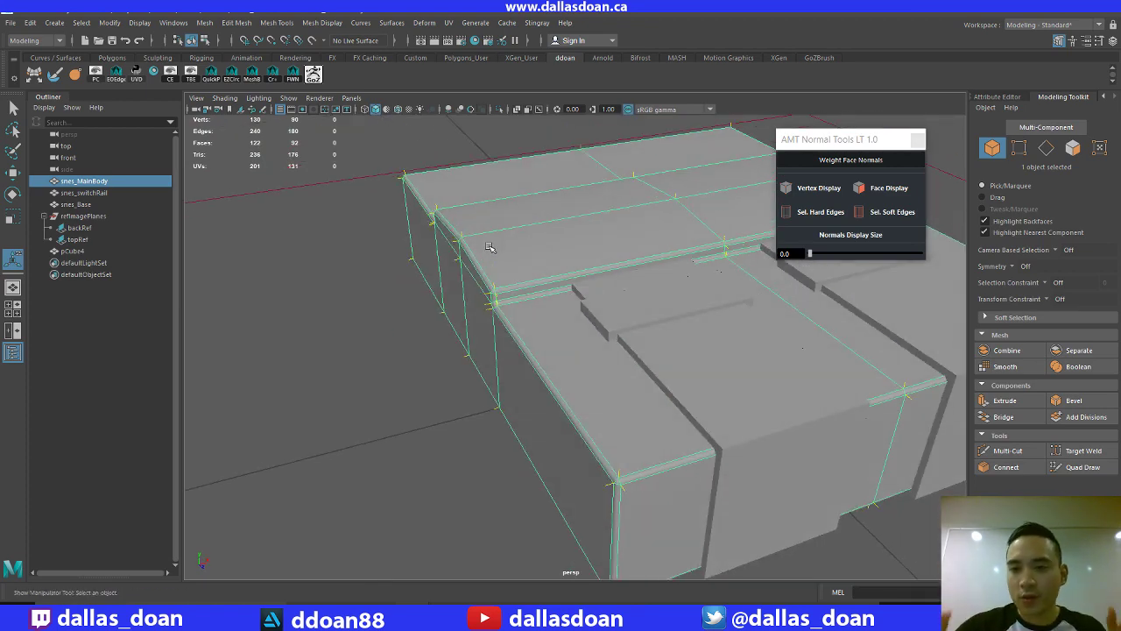
{"action": "scroll", "coordinate": [436, 237], "scroll_direction": "down", "scroll_amount": 5}
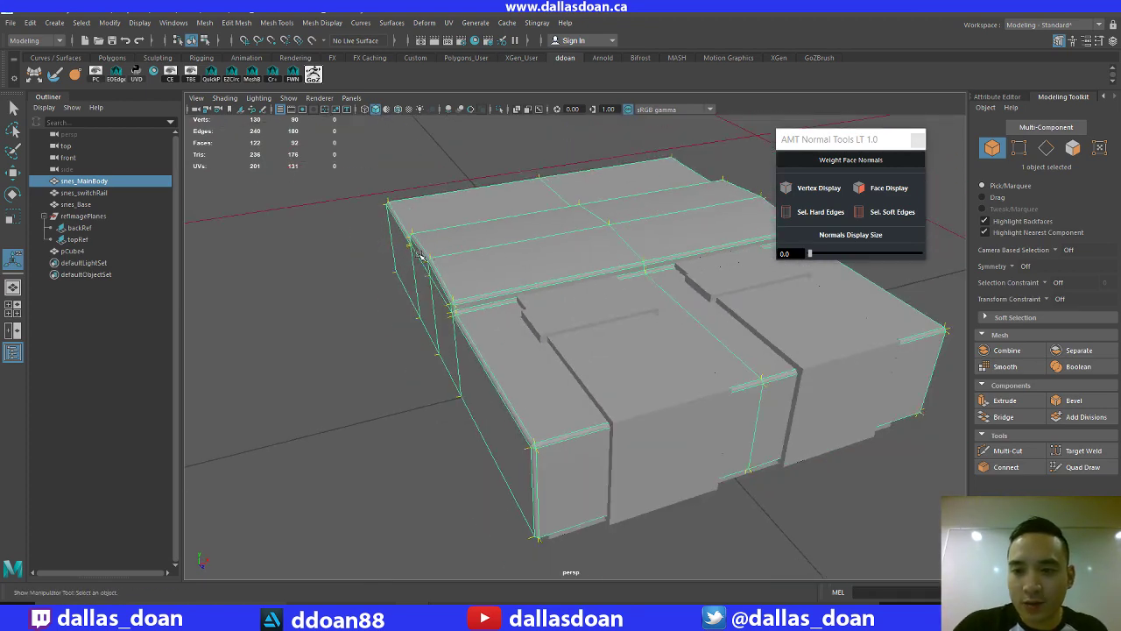
{"action": "left_click_drag", "start_coordinate": [436, 236], "coordinate": [429, 256], "text": "alt"}
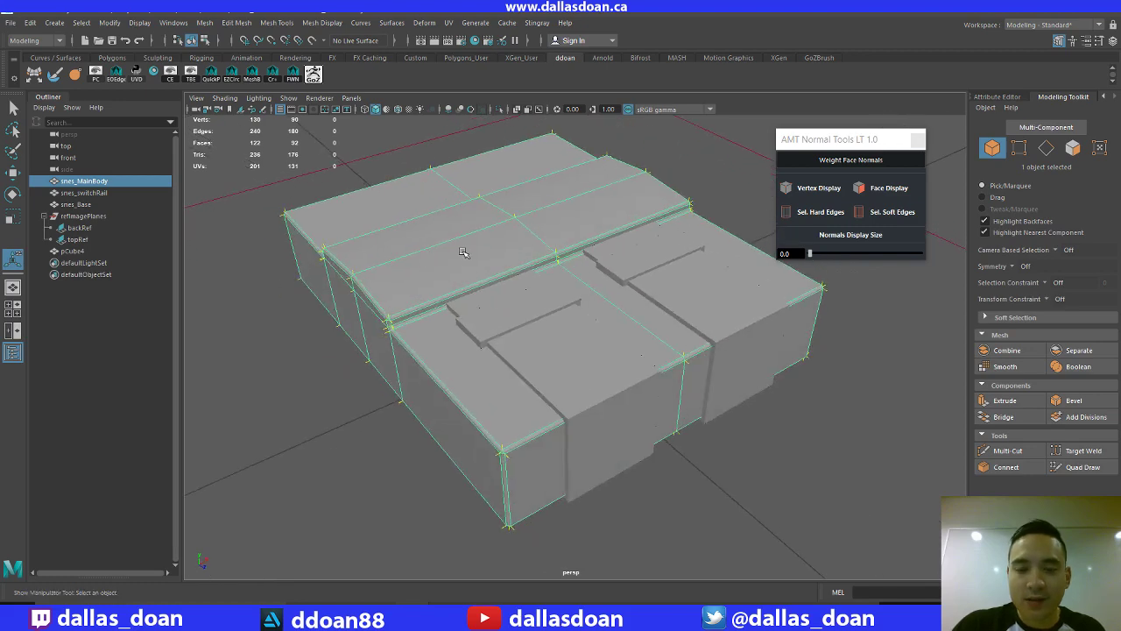
{"action": "left_click", "coordinate": [806, 189]}
Reselect the main body and switch it to edge selection mode facing the raised section's end
{"action": "left_click_drag", "start_coordinate": [604, 258], "coordinate": [623, 243], "text": "alt"}
{"action": "left_click", "coordinate": [705, 170]}
{"action": "left_click_drag", "start_coordinate": [706, 170], "coordinate": [631, 251], "text": "alt"}
{"action": "left_click", "coordinate": [551, 252]}
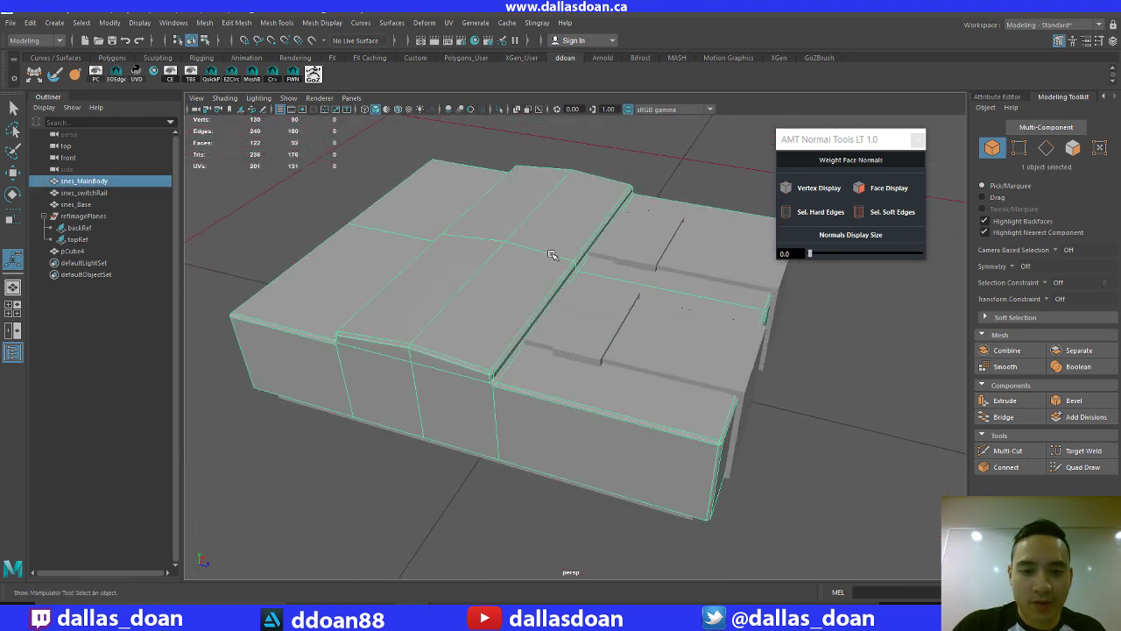
{"action": "right_click_drag", "start_coordinate": [551, 252], "coordinate": [646, 235], "text": "alt"}
{"action": "left_click_drag", "start_coordinate": [646, 235], "coordinate": [570, 190], "text": "alt"}
{"action": "key", "text": "q"}
{"action": "key", "text": "F10"}
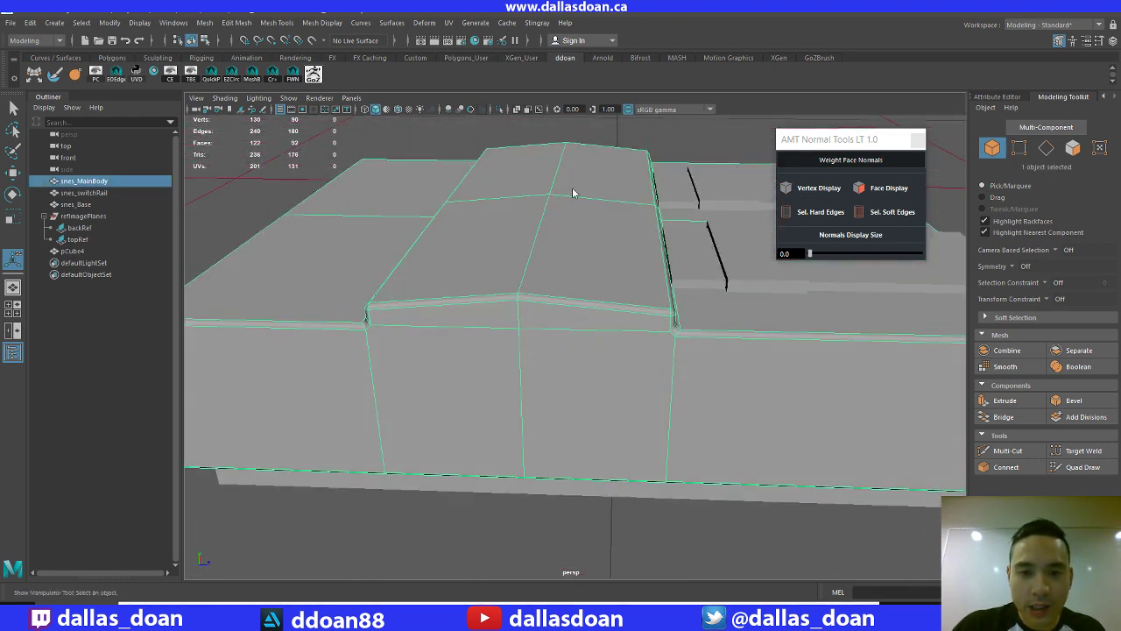
Select the four edges running along the ridge of the main body's raised section, including the short bevel edges at its ends
{"action": "left_click", "coordinate": [564, 178]}
{"action": "left_click", "coordinate": [566, 181]}
{"action": "left_click", "coordinate": [550, 231], "text": "shift"}
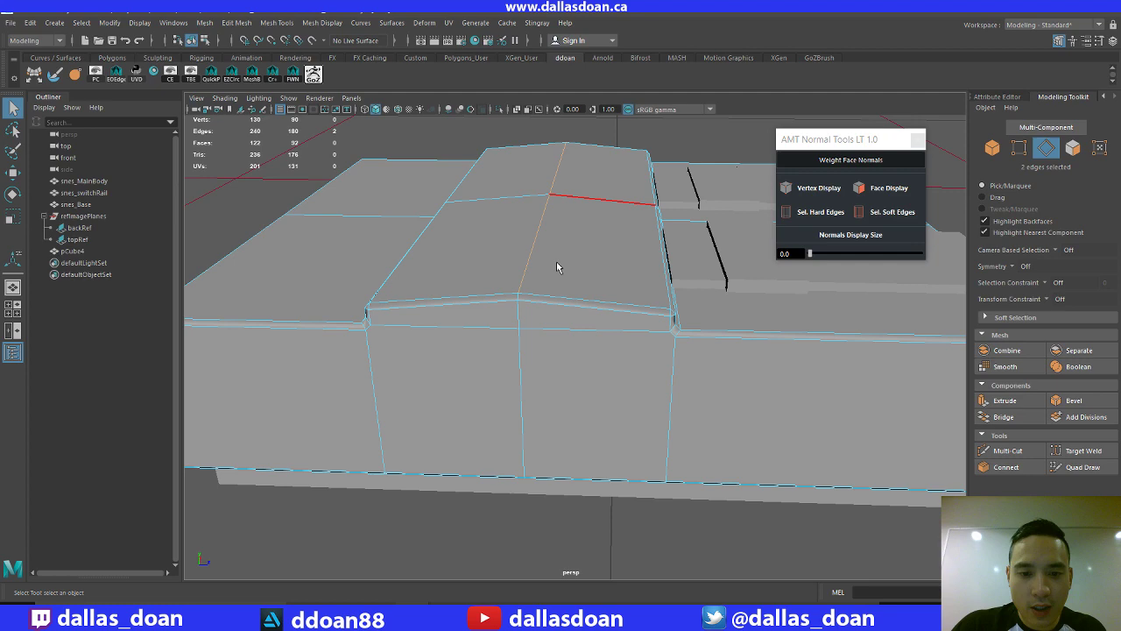
{"action": "left_click", "coordinate": [519, 296], "text": "shift"}
{"action": "left_click_drag", "start_coordinate": [542, 283], "coordinate": [550, 248], "text": "alt"}
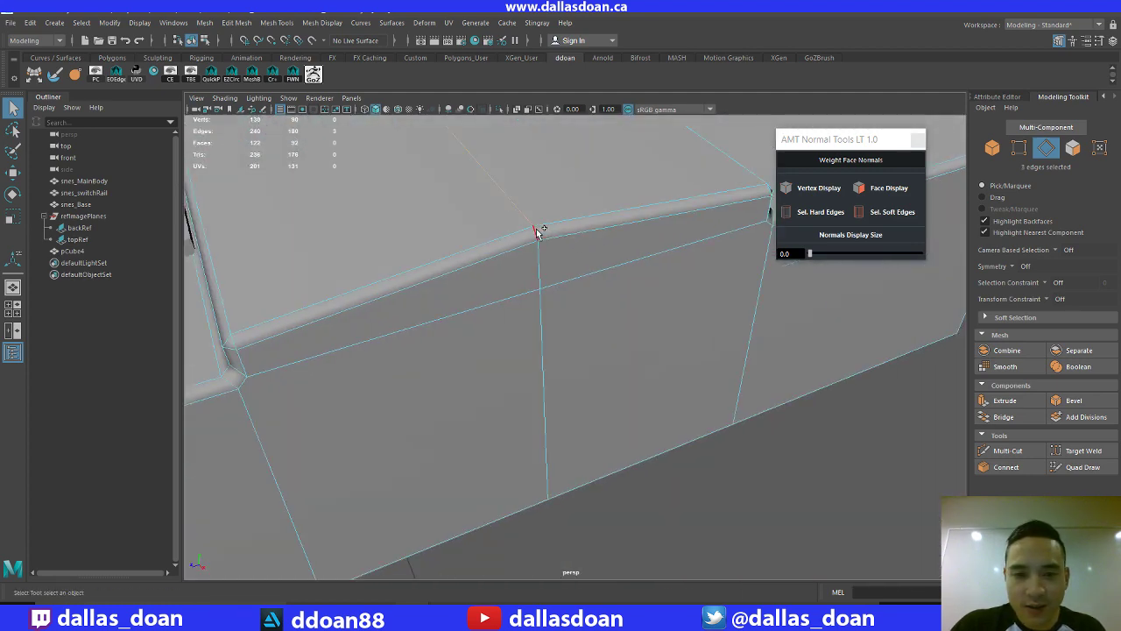
{"action": "left_click", "coordinate": [538, 231], "text": "shift"}
{"action": "left_click_drag", "start_coordinate": [455, 263], "coordinate": [581, 234], "text": "alt"}
{"action": "key", "text": "w"}
{"action": "left_click_drag", "start_coordinate": [650, 262], "coordinate": [676, 249], "text": "alt"}
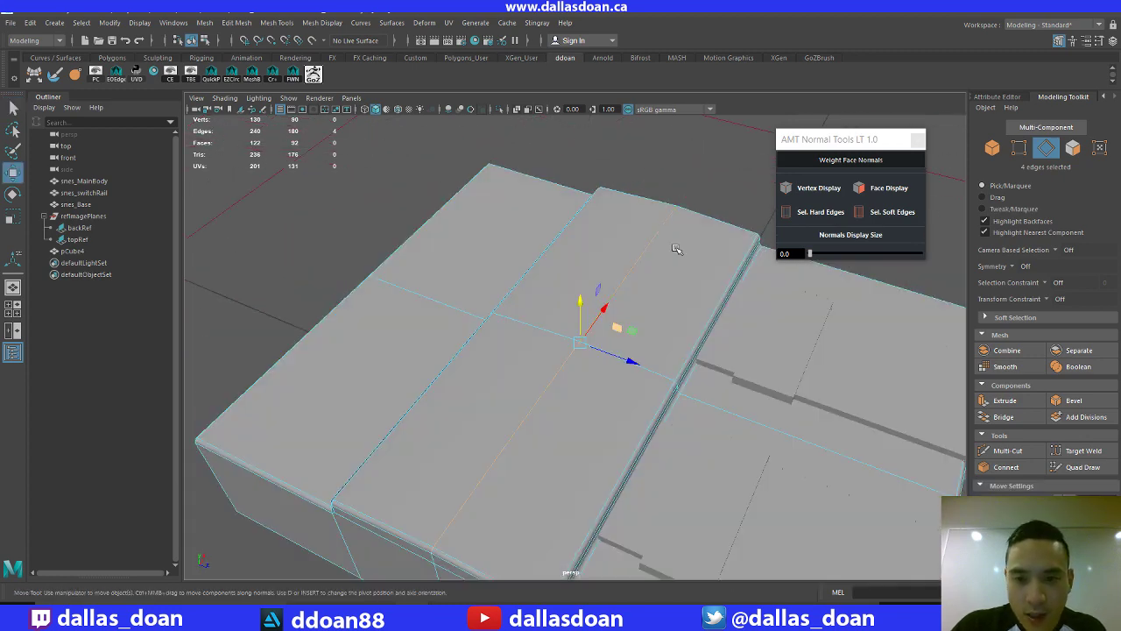
Split the edge rings across the raised section with To Edge Ring and Split, adding one lengthwise edge loop on each side of the ridge
{"action": "right_click_drag", "start_coordinate": [676, 250], "coordinate": [675, 308]}
{"action": "key", "text": "f"}
{"action": "left_click_drag", "start_coordinate": [630, 263], "coordinate": [563, 250], "text": "alt"}
{"action": "left_click", "coordinate": [619, 214]}
{"action": "right_click_drag", "start_coordinate": [563, 250], "coordinate": [563, 219]}
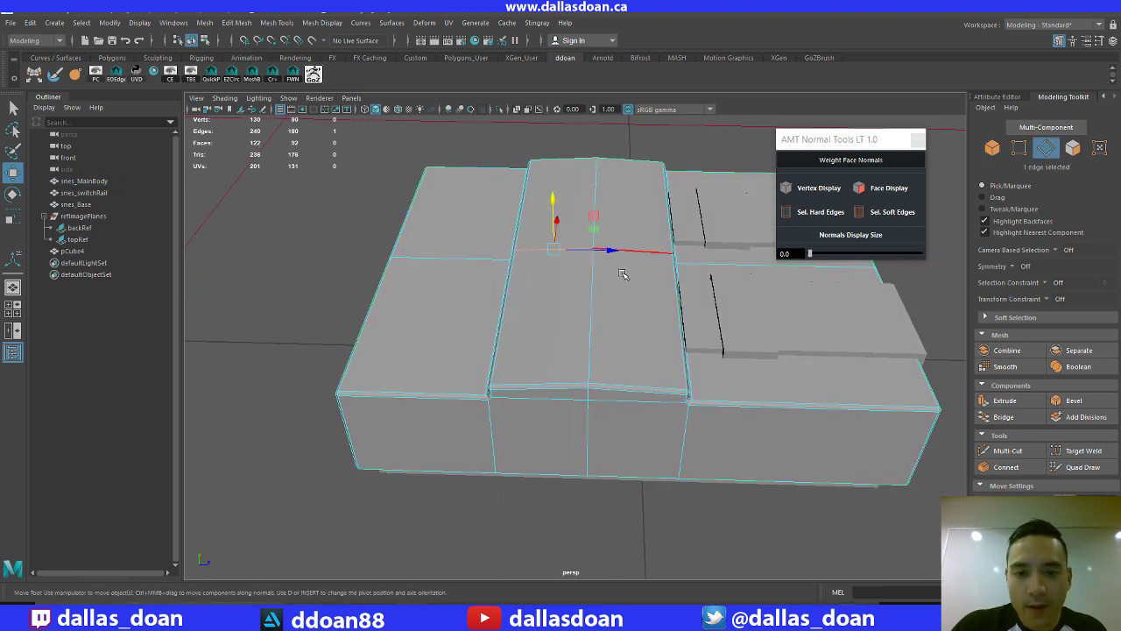
{"action": "right_click_drag", "start_coordinate": [656, 249], "coordinate": [655, 251], "text": "shift"}
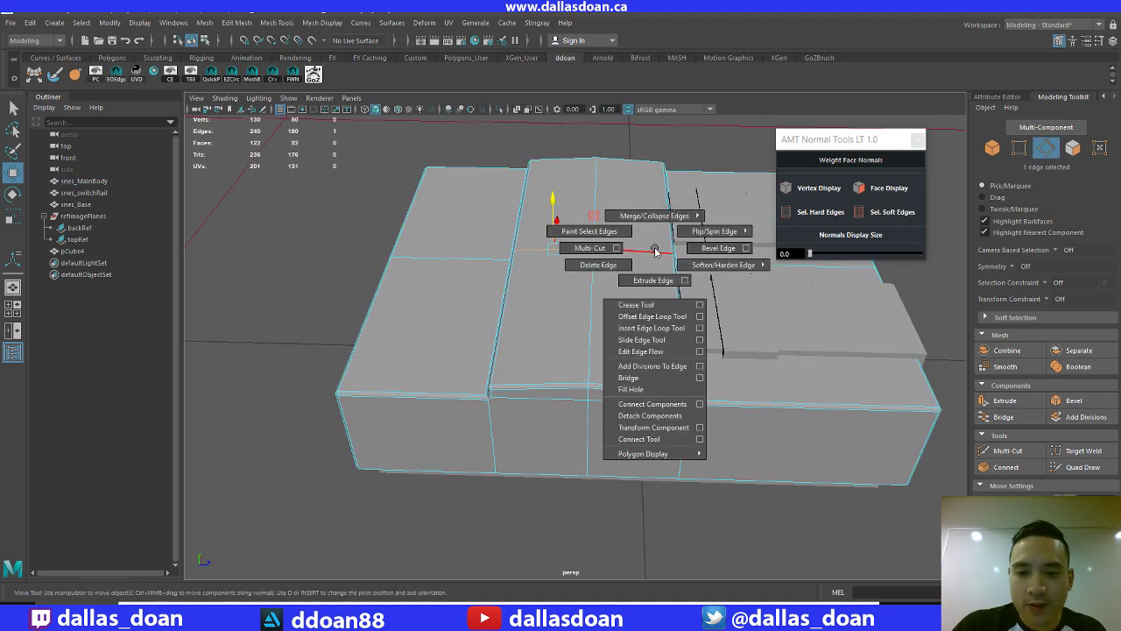
{"action": "right_click_drag", "start_coordinate": [657, 205], "coordinate": [657, 208], "text": "shift"}
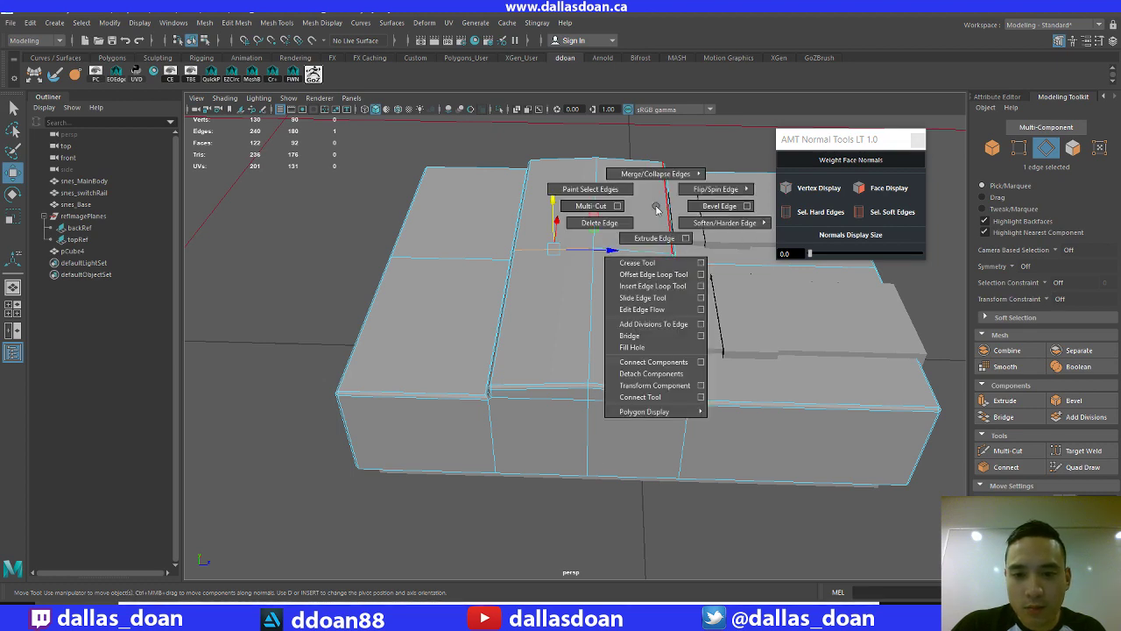
{"action": "left_click_drag", "start_coordinate": [656, 207], "coordinate": [548, 286], "text": "alt"}
{"action": "right_click", "coordinate": [547, 286], "text": "ctrl"}
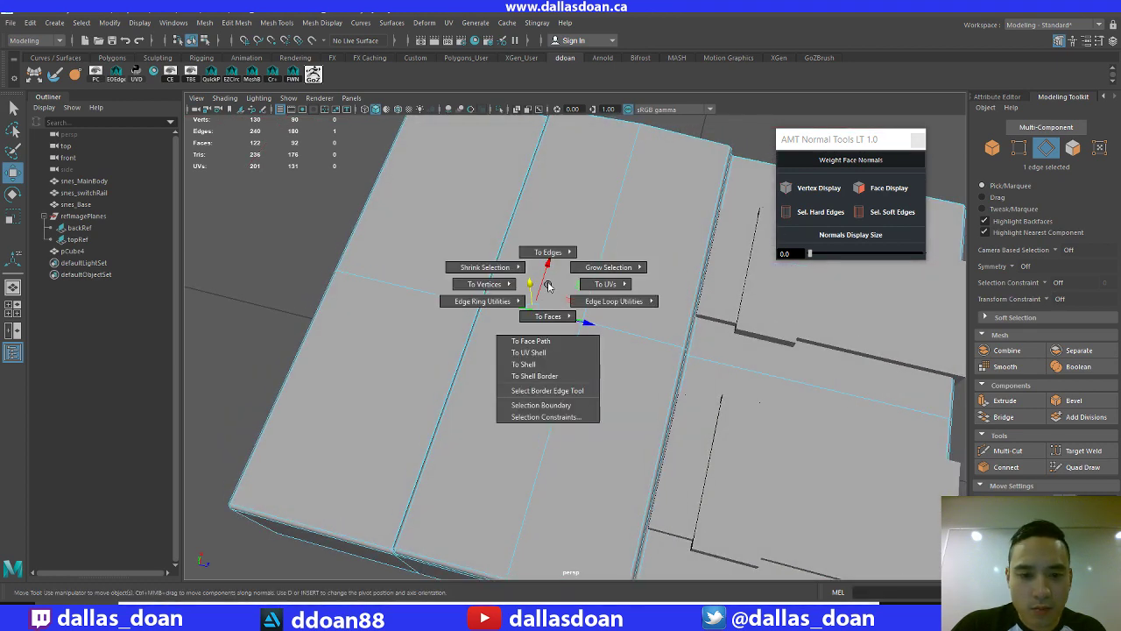
{"action": "mouse_move", "coordinate": [495, 301]}
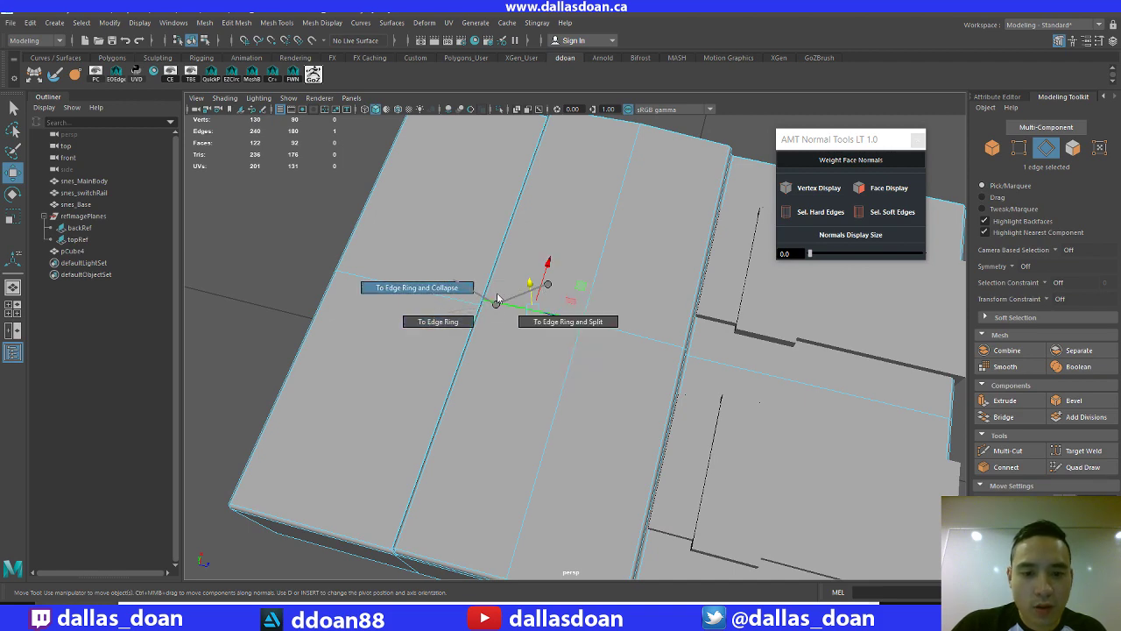
{"action": "right_click_drag", "start_coordinate": [496, 300], "coordinate": [603, 318], "text": "ctrl"}
{"action": "left_click_drag", "start_coordinate": [603, 317], "coordinate": [607, 254], "text": "alt"}
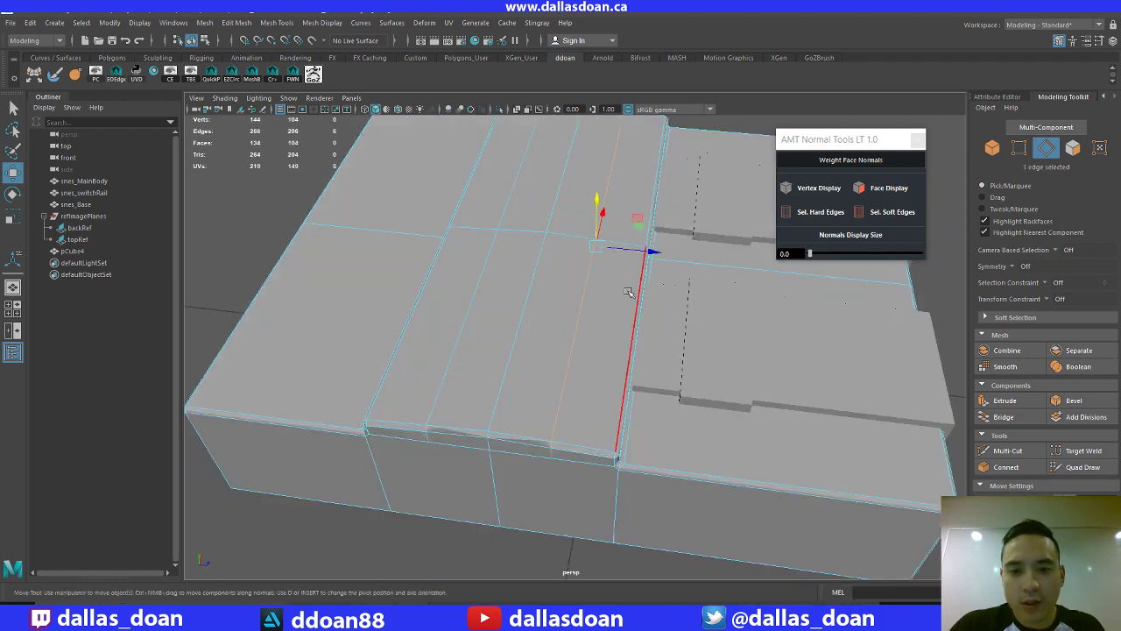
Select both new edge loops beside the ridge and raise them slightly to round the top of the raised section
{"action": "right_click_drag", "start_coordinate": [628, 292], "coordinate": [586, 283], "text": "alt"}
{"action": "double_click", "coordinate": [547, 289]}
{"action": "left_click_drag", "start_coordinate": [547, 289], "coordinate": [533, 245], "text": "alt"}
{"action": "right_click_drag", "start_coordinate": [533, 245], "coordinate": [467, 313], "text": "alt"}
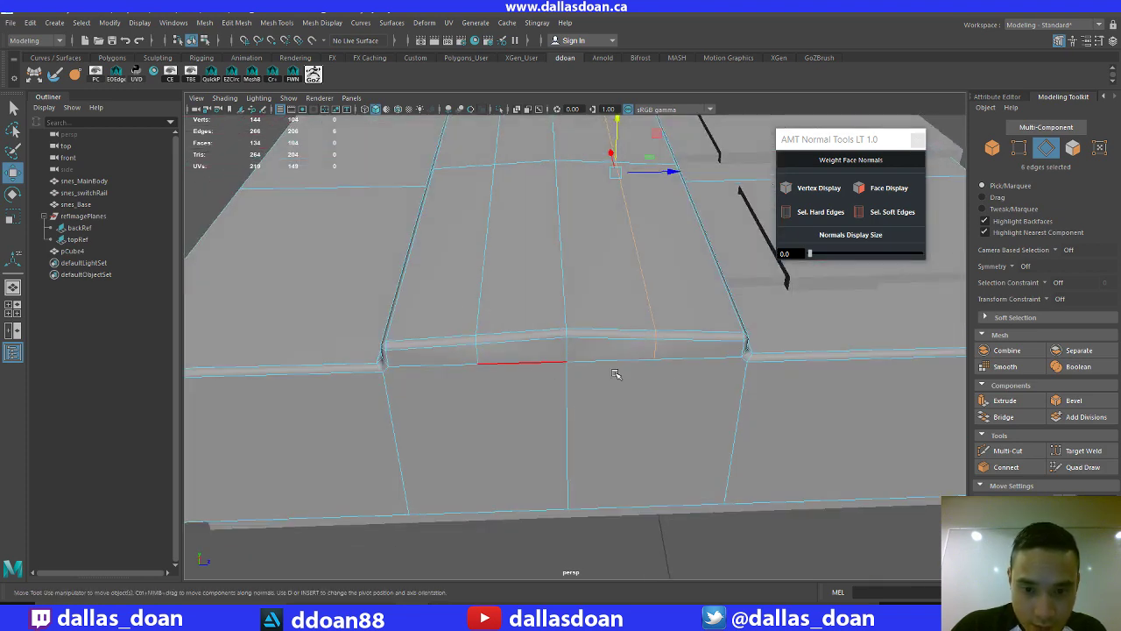
{"action": "double_click", "coordinate": [491, 233], "text": "shift"}
{"action": "mouse_move", "coordinate": [513, 237]}
{"action": "left_mouse_down", "text": "alt"}
{"action": "mouse_move", "coordinate": [517, 218]}
{"action": "mouse_move", "coordinate": [330, 237]}
{"action": "mouse_move", "coordinate": [401, 200]}
{"action": "mouse_move", "coordinate": [510, 219]}
{"action": "left_mouse_up", "text": "alt"}
{"action": "left_click_drag", "start_coordinate": [563, 127], "coordinate": [561, 125]}
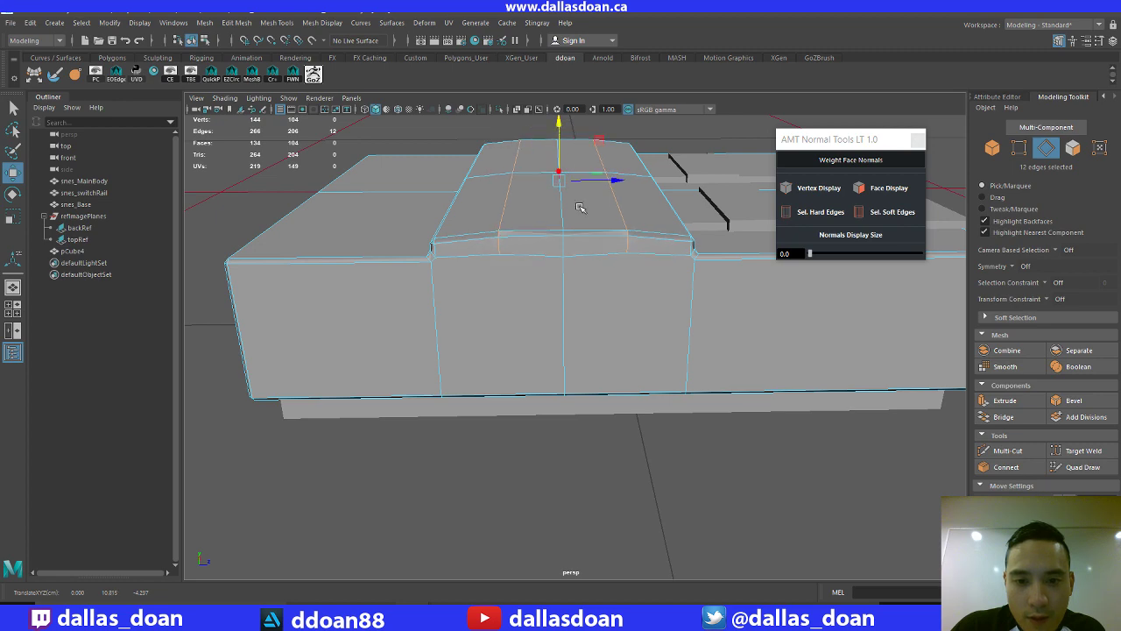
{"action": "left_click_drag", "start_coordinate": [578, 206], "coordinate": [582, 333], "text": "alt"}
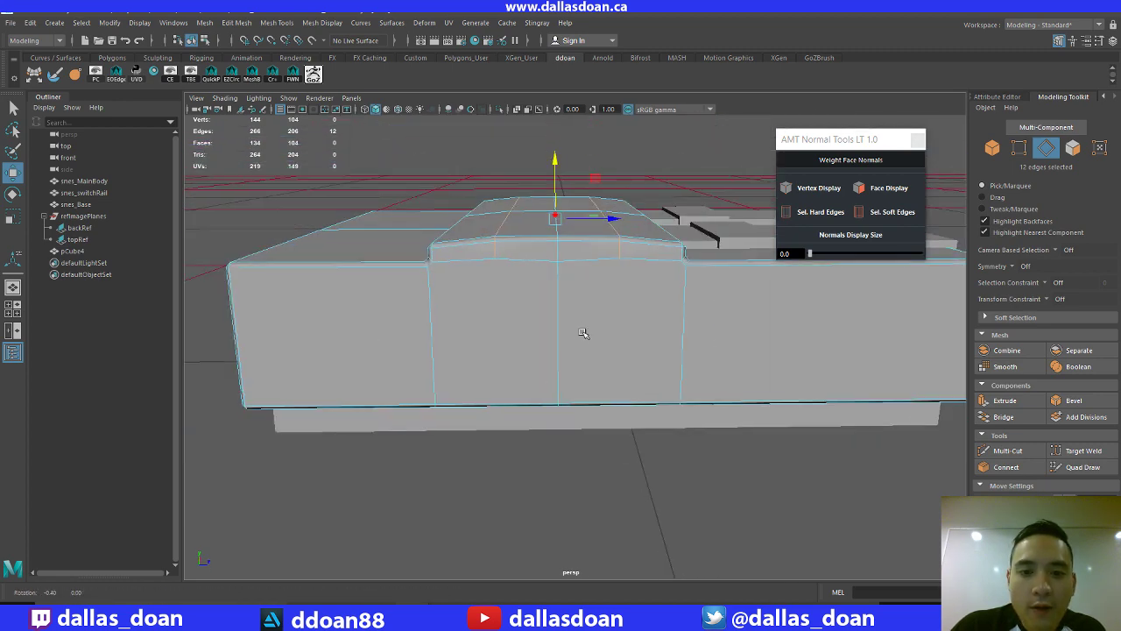
Raise the two lower vertices beneath the ridge's ends to match the rounded profile, and isolate the main body in the view
{"action": "right_click_drag", "start_coordinate": [578, 254], "coordinate": [526, 257]}
{"action": "left_click_drag", "start_coordinate": [560, 263], "coordinate": [620, 241], "text": "alt"}
{"action": "left_click_drag", "start_coordinate": [517, 172], "coordinate": [513, 171]}
{"action": "left_click_drag", "start_coordinate": [526, 219], "coordinate": [585, 302], "text": "alt"}
{"action": "right_click_drag", "start_coordinate": [585, 302], "coordinate": [640, 327]}
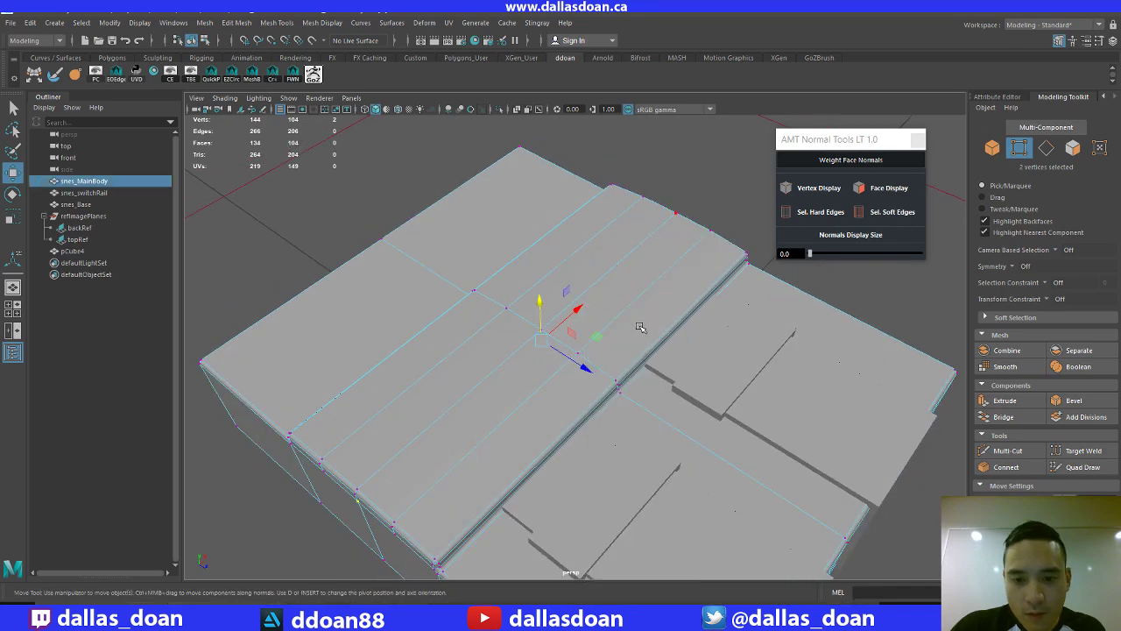
{"action": "key", "text": "ctrl+1"}
{"action": "left_click_drag", "start_coordinate": [640, 326], "coordinate": [608, 328], "text": "alt"}
{"action": "right_click_drag", "start_coordinate": [566, 190], "coordinate": [504, 199], "text": "shift"}
{"action": "left_click_drag", "start_coordinate": [513, 192], "coordinate": [548, 299], "text": "alt"}
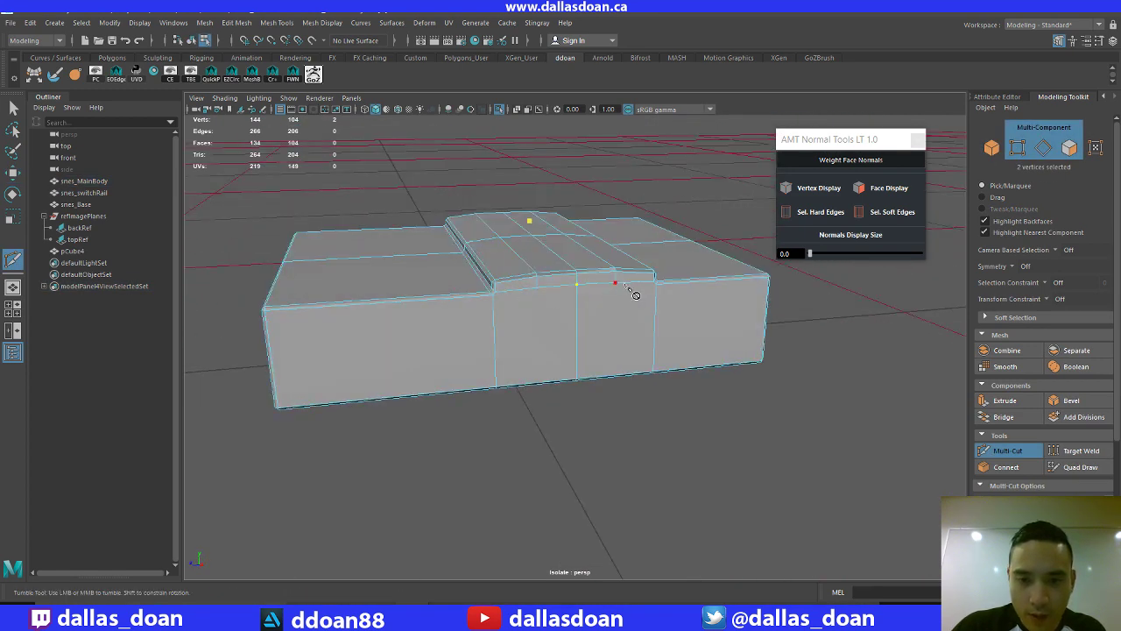
{"action": "left_click_drag", "start_coordinate": [617, 314], "coordinate": [584, 280], "text": "alt"}
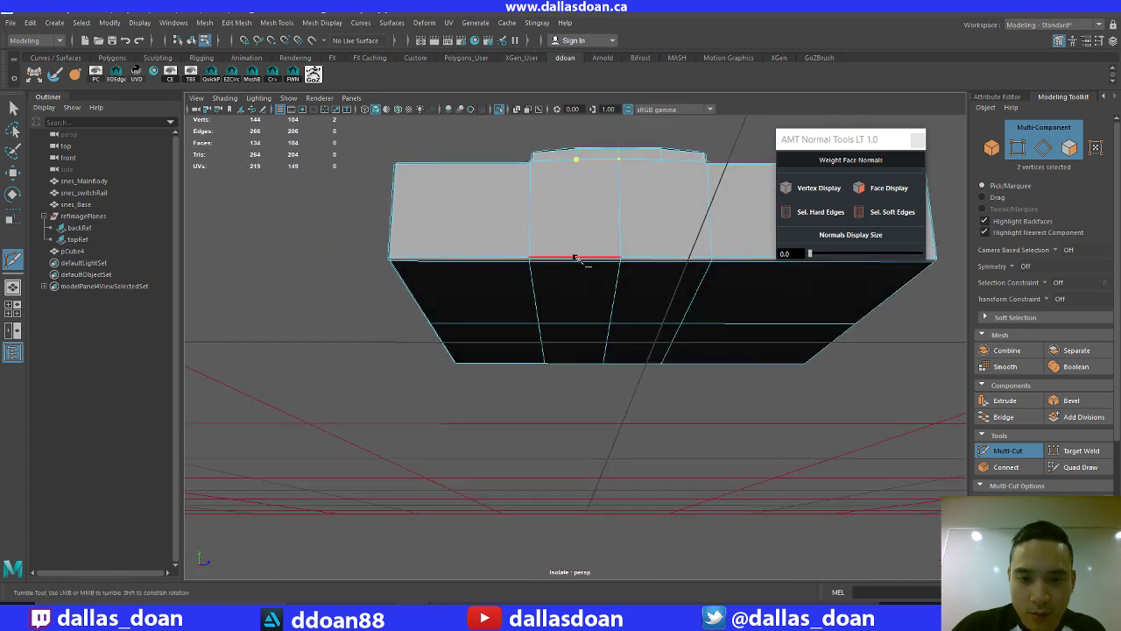
{"action": "left_click_drag", "start_coordinate": [619, 377], "coordinate": [593, 332], "text": "alt"}
{"action": "left_click", "coordinate": [587, 324]}
{"action": "key", "text": "w"}
Select the whole main body object and apply Weight Face Normals to it
{"action": "right_click", "coordinate": [653, 236]}
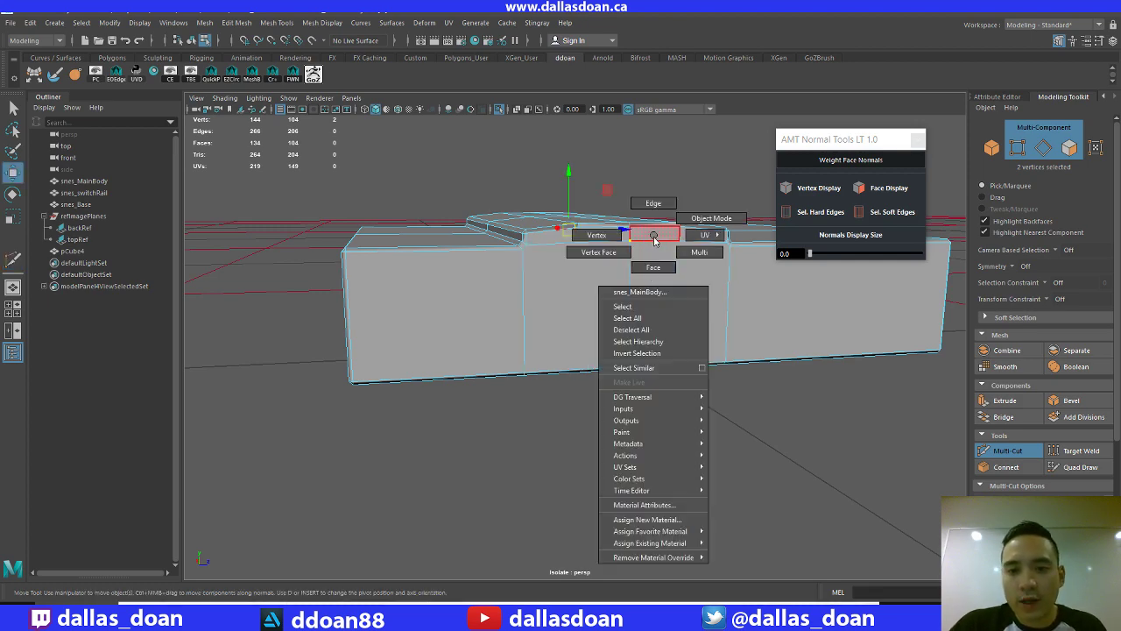
{"action": "left_click", "coordinate": [645, 308]}
{"action": "left_click_drag", "start_coordinate": [730, 450], "coordinate": [610, 307], "text": "alt"}
{"action": "left_click", "coordinate": [610, 308]}
{"action": "right_click", "coordinate": [616, 302]}
{"action": "left_click", "coordinate": [618, 368]}
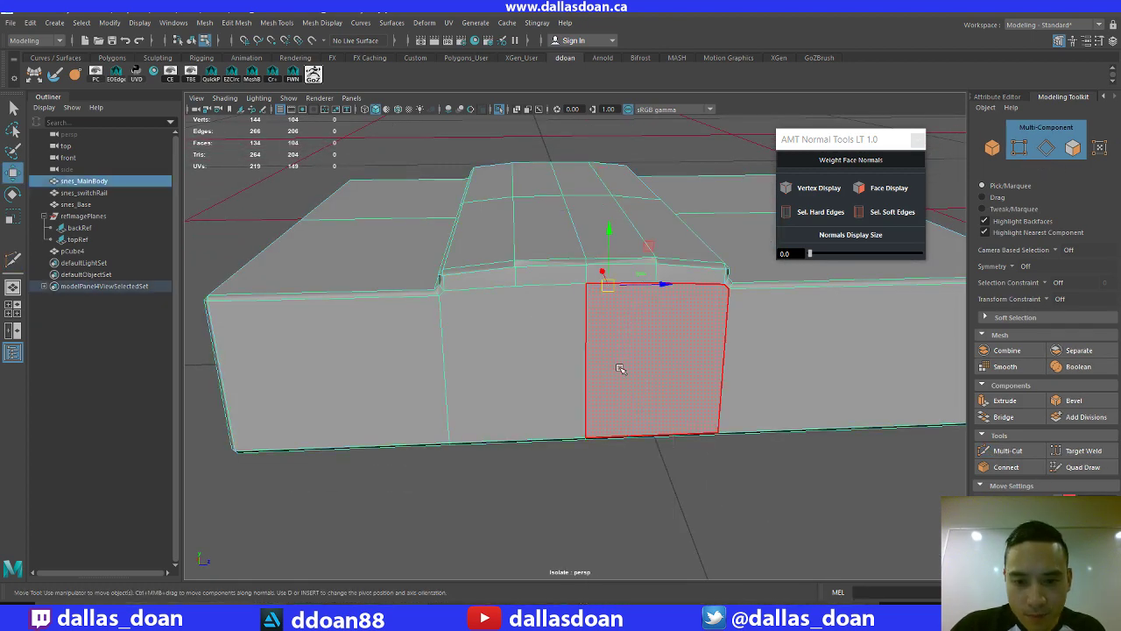
{"action": "left_click_drag", "start_coordinate": [618, 368], "coordinate": [560, 369], "text": "alt"}
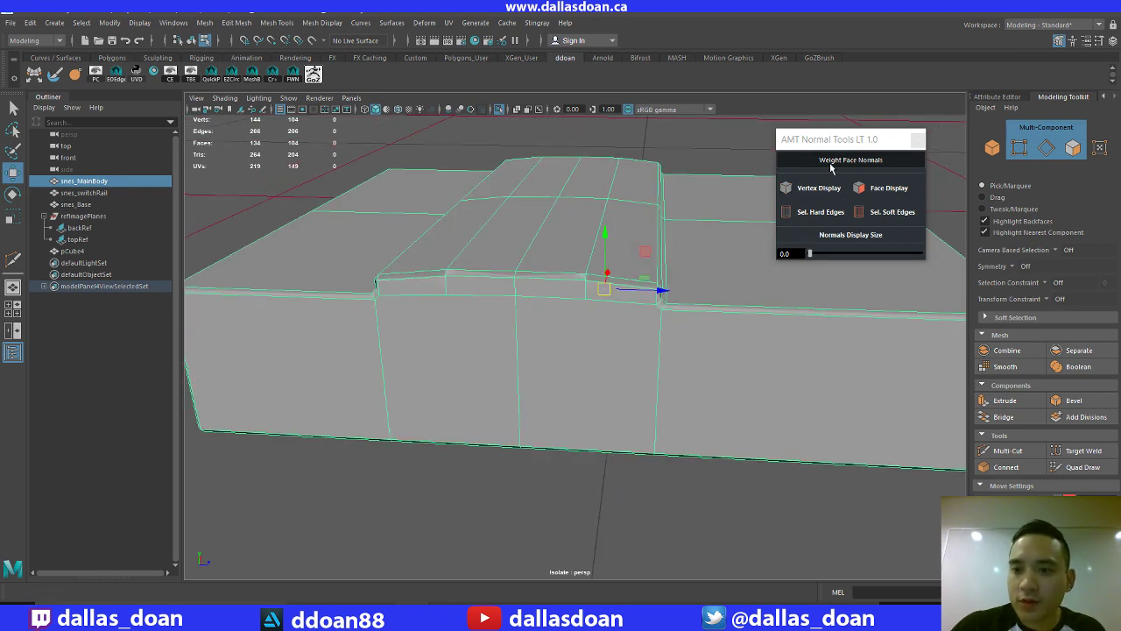
{"action": "key", "text": "ctrl+b"}
{"action": "left_click", "coordinate": [671, 140]}
{"action": "left_click_drag", "start_coordinate": [648, 219], "coordinate": [553, 301], "text": "alt"}
{"action": "left_click", "coordinate": [543, 278]}
{"action": "scroll", "coordinate": [514, 280], "scroll_direction": "up", "scroll_amount": 5}
{"action": "scroll", "coordinate": [514, 280], "scroll_direction": "down", "scroll_amount": 4}
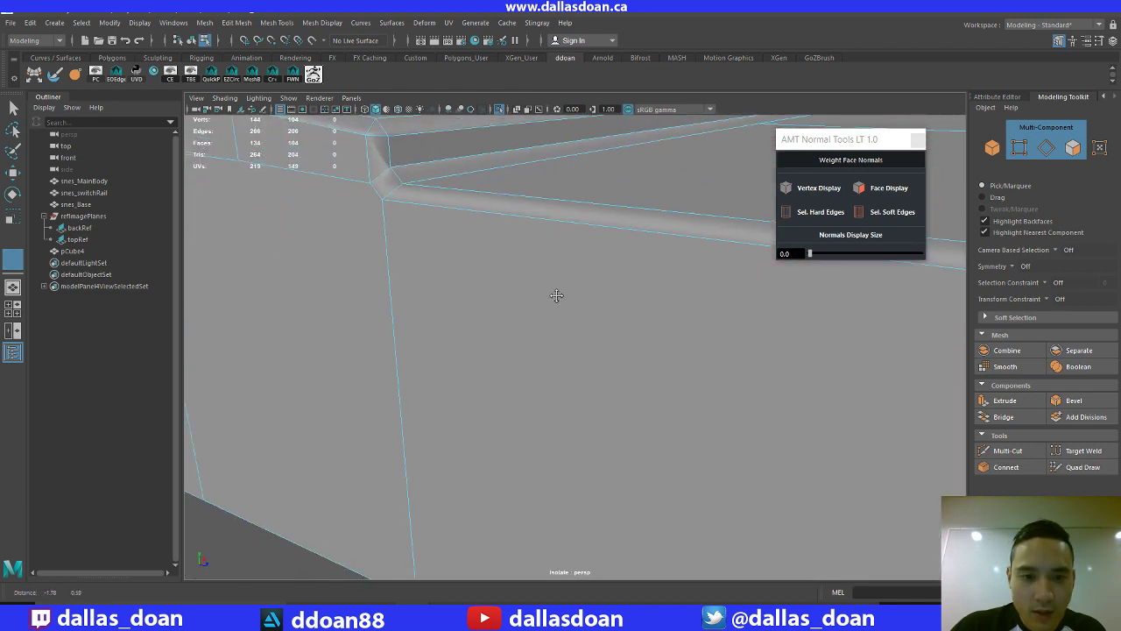
{"action": "left_click_drag", "start_coordinate": [517, 233], "coordinate": [543, 289], "text": "alt"}
Reselect the main body as an object and run Weight Face Normals on it again
{"action": "right_click", "coordinate": [565, 205]}
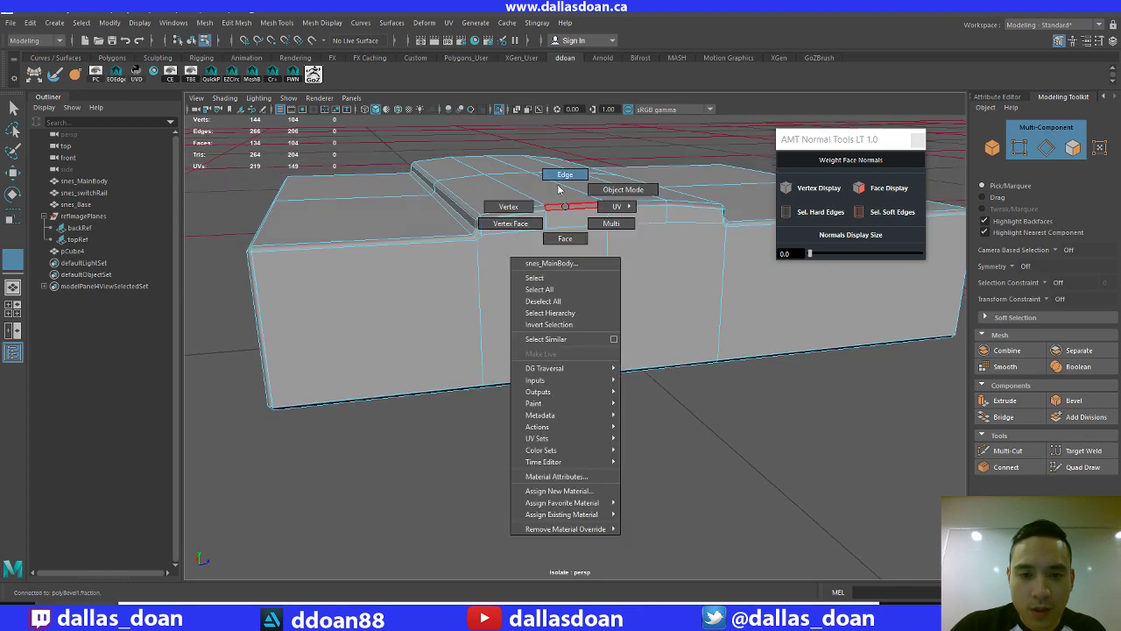
{"action": "left_click_drag", "start_coordinate": [625, 225], "coordinate": [553, 242], "text": "alt"}
{"action": "right_click", "coordinate": [593, 226]}
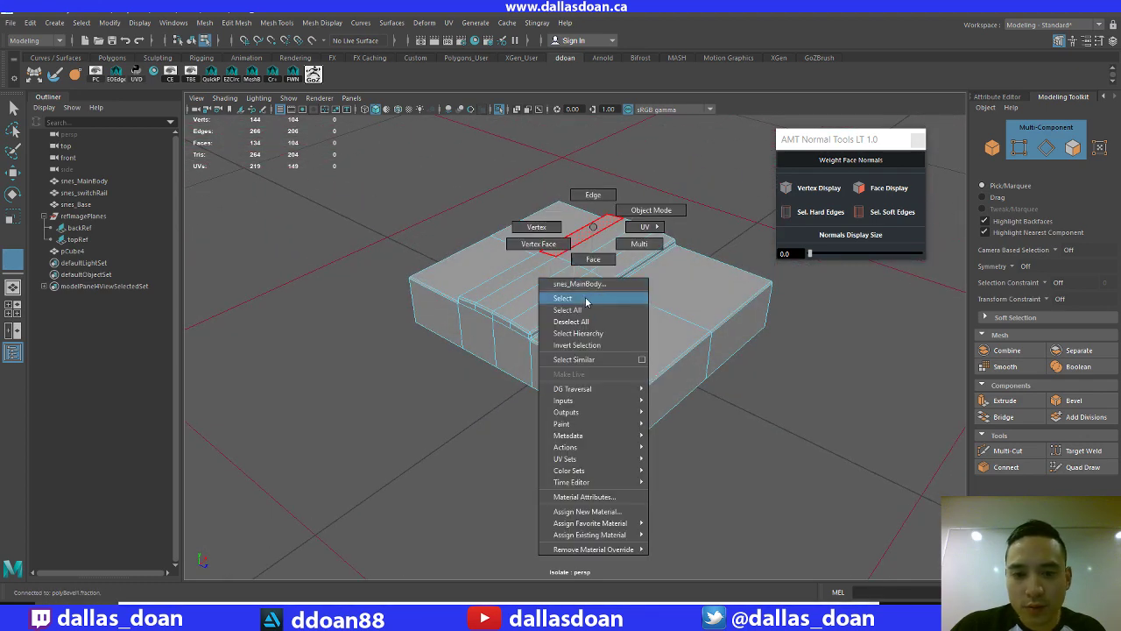
{"action": "left_click", "coordinate": [586, 299]}
{"action": "left_click_drag", "start_coordinate": [586, 298], "coordinate": [621, 295], "text": "alt"}
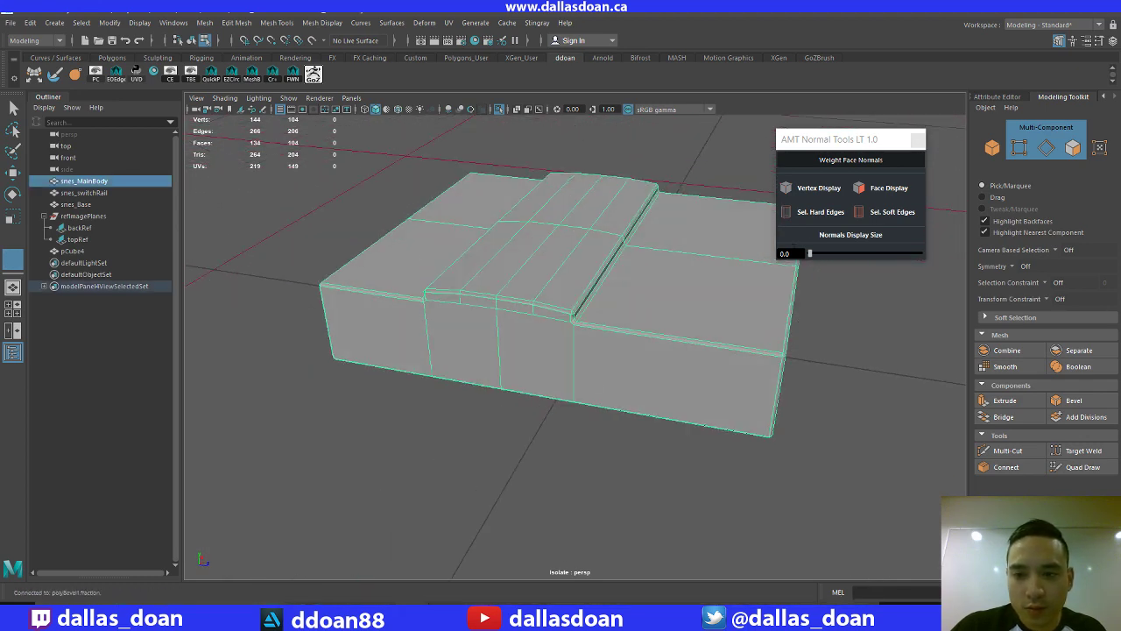
{"action": "left_click", "coordinate": [820, 237]}
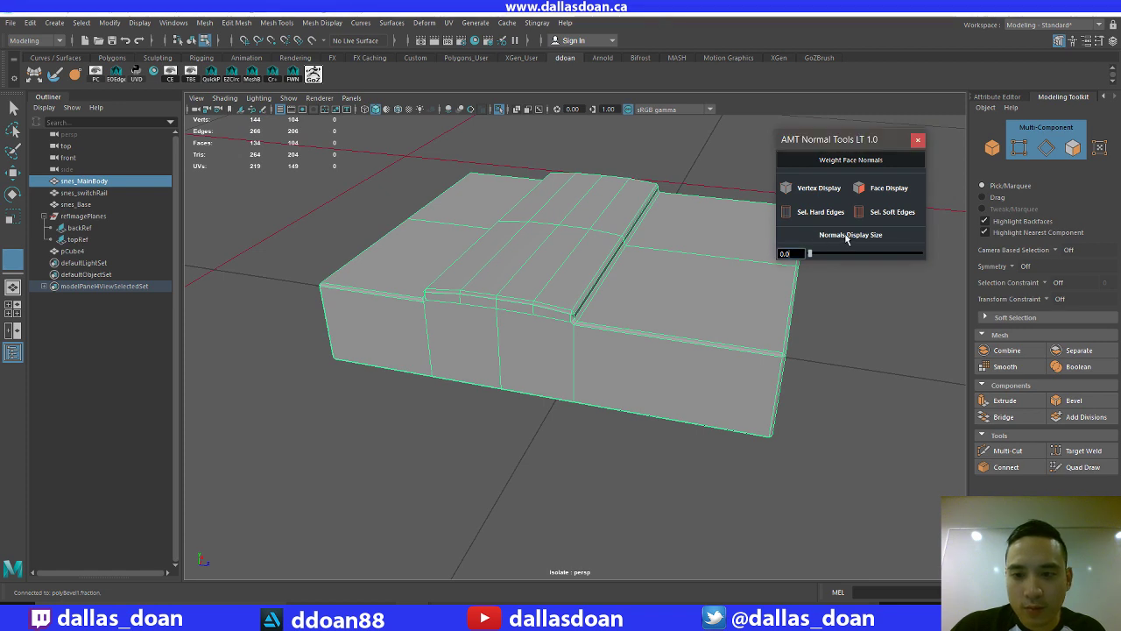
Examine the main body's shading around the raised section's corner bevels and along its end wall
{"action": "left_click", "coordinate": [523, 421]}
{"action": "scroll", "coordinate": [516, 371], "scroll_direction": "up", "scroll_amount": 5}
{"action": "left_click_drag", "start_coordinate": [516, 370], "coordinate": [583, 375], "text": "alt"}
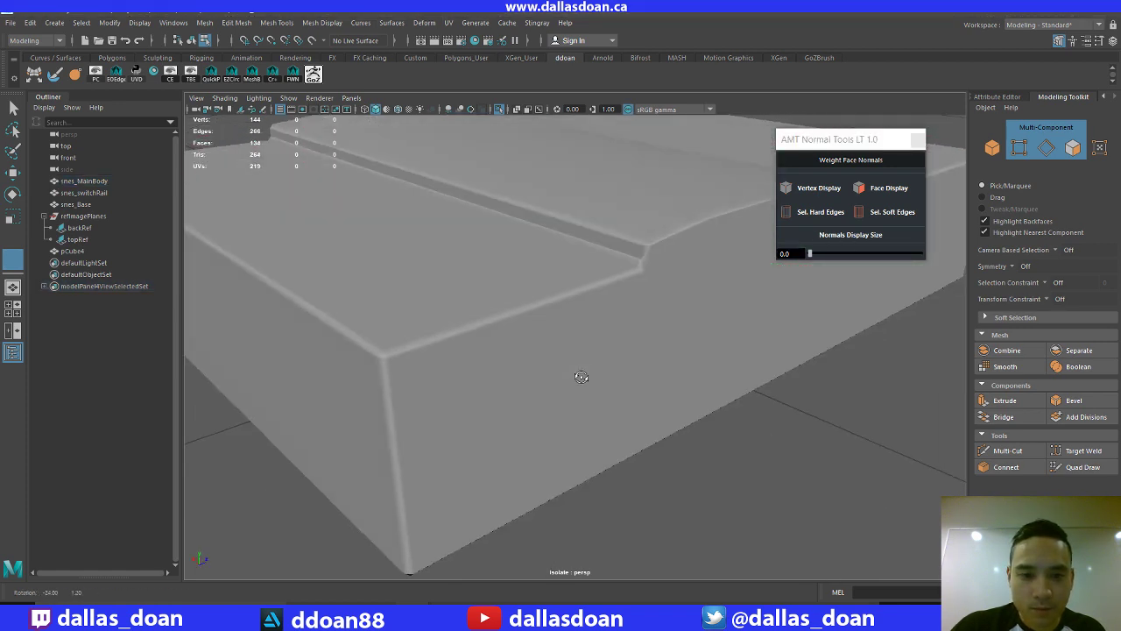
{"action": "scroll", "coordinate": [650, 283], "scroll_direction": "up", "scroll_amount": 5}
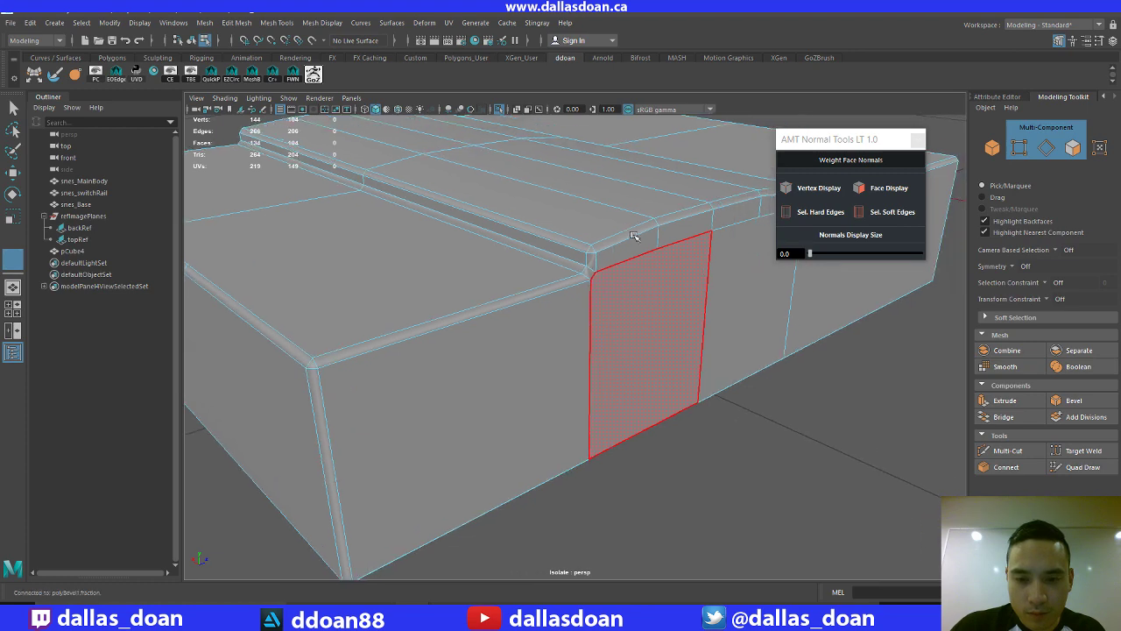
{"action": "left_click_drag", "start_coordinate": [685, 220], "coordinate": [601, 295], "text": "alt"}
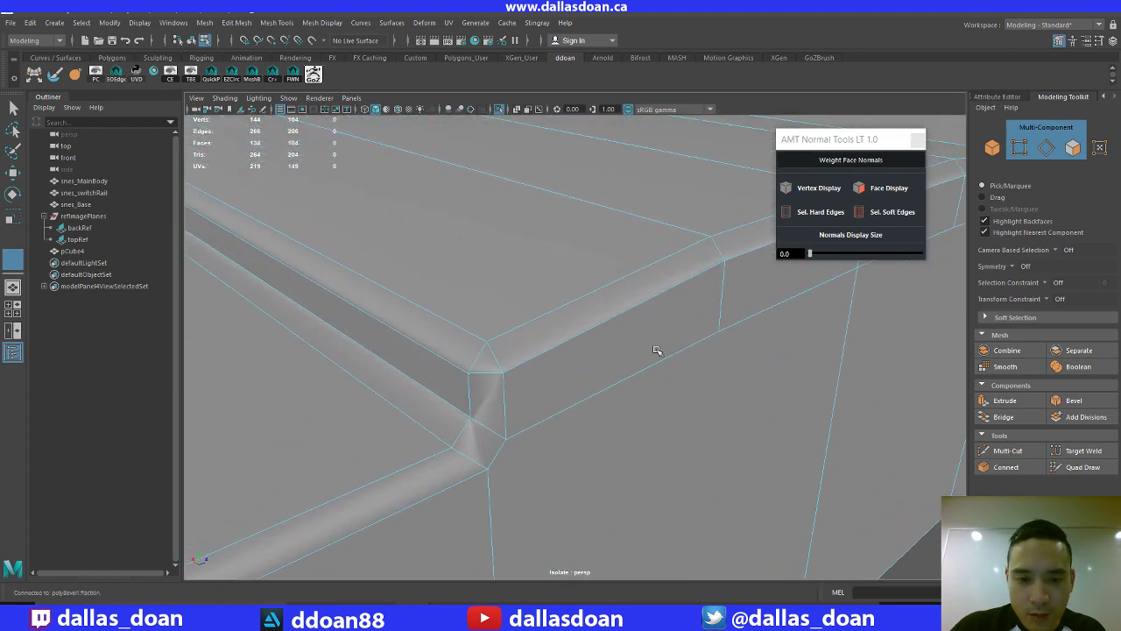
{"action": "scroll", "coordinate": [525, 301], "scroll_direction": "down", "scroll_amount": 5}
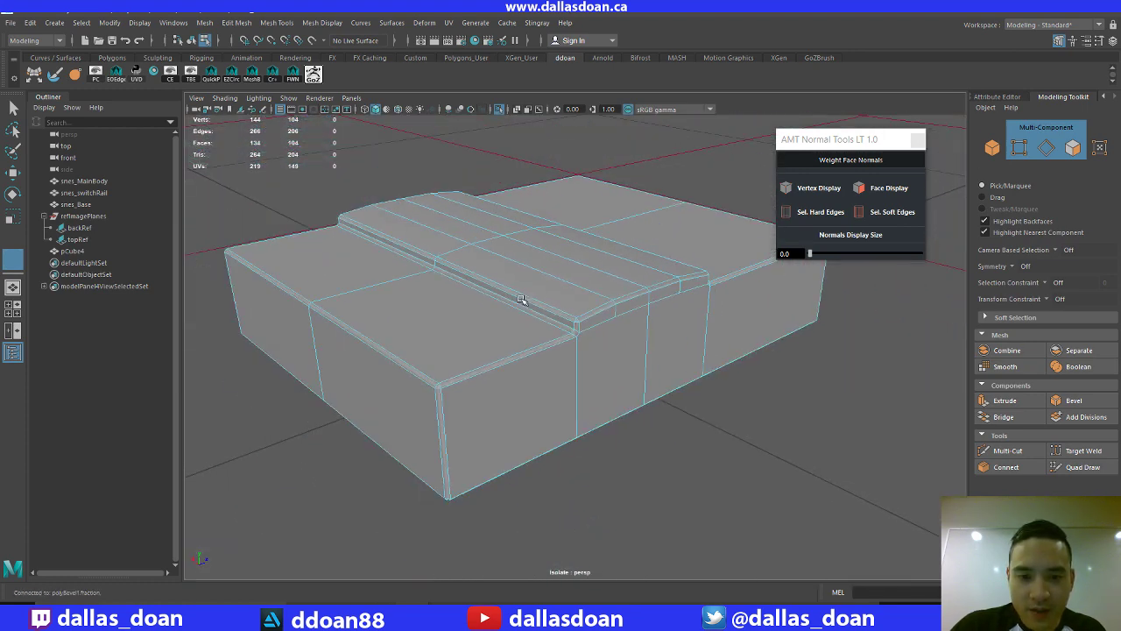
{"action": "left_click_drag", "start_coordinate": [526, 301], "coordinate": [745, 350], "text": "alt"}
{"action": "scroll", "coordinate": [558, 280], "scroll_direction": "up", "scroll_amount": 5}
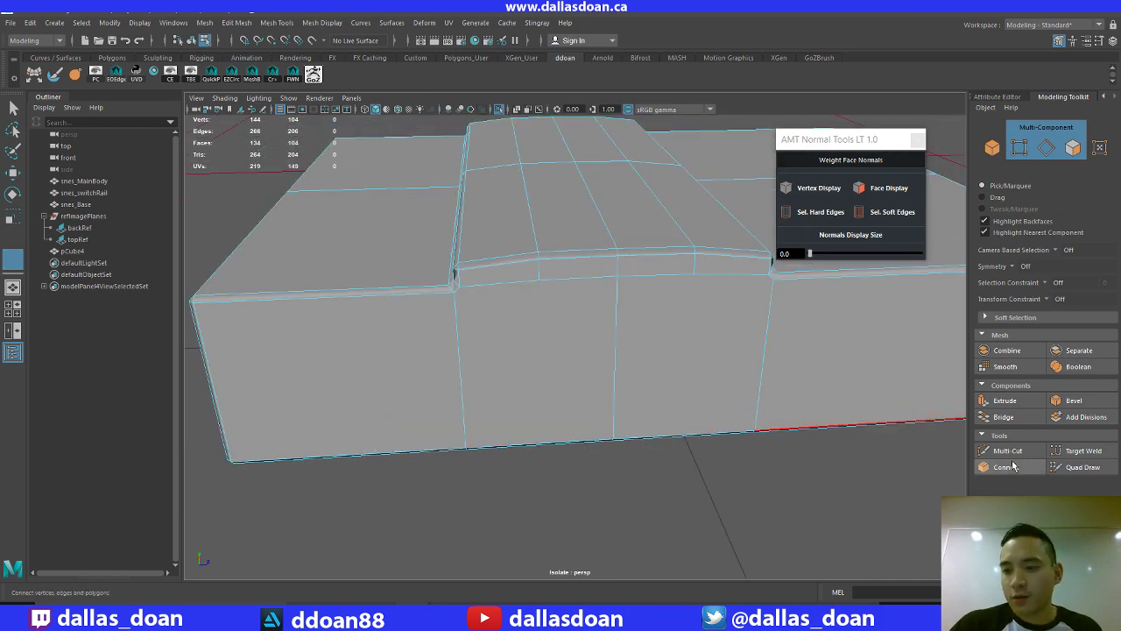
Multi-Cut an edge line from the vertex on one side of the ridge down the end wall, across the underside and up the opposite wall
{"action": "left_click", "coordinate": [1008, 450]}
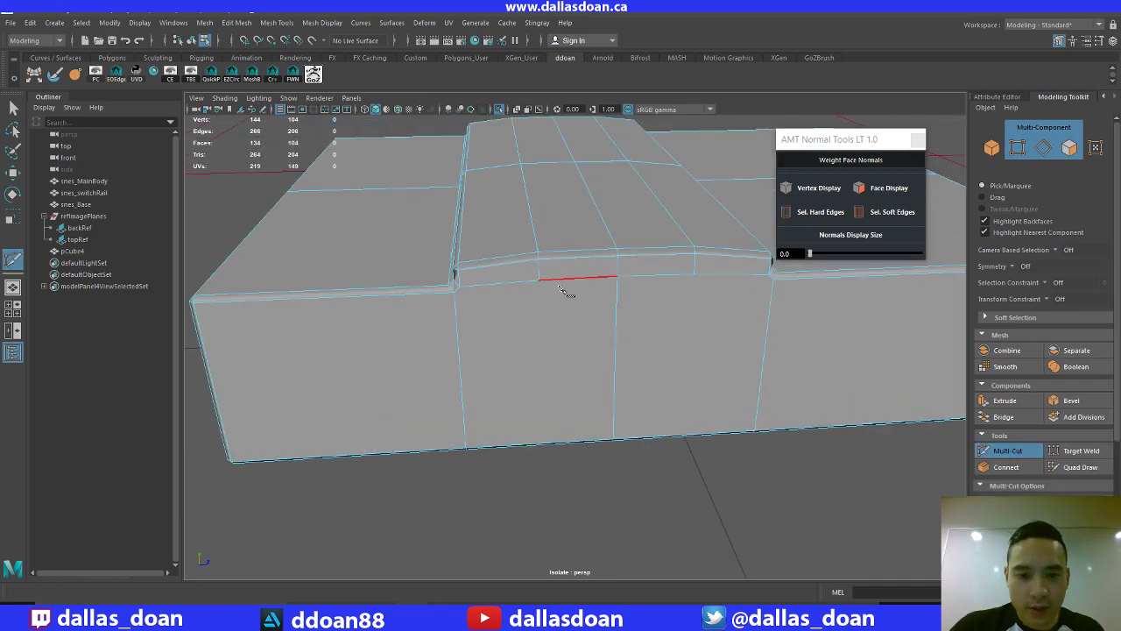
{"action": "mouse_move", "coordinate": [523, 338]}
{"action": "left_mouse_down", "text": "alt"}
{"action": "mouse_move", "coordinate": [530, 333]}
{"action": "mouse_move", "coordinate": [517, 340]}
{"action": "left_mouse_up", "text": "alt"}
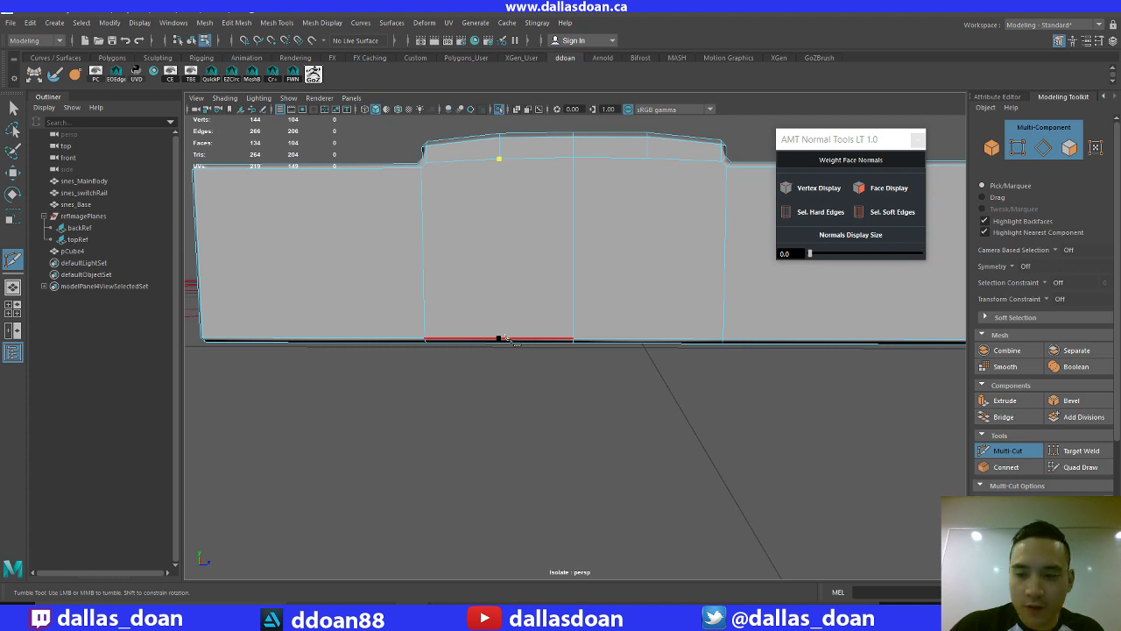
{"action": "left_click", "coordinate": [498, 339]}
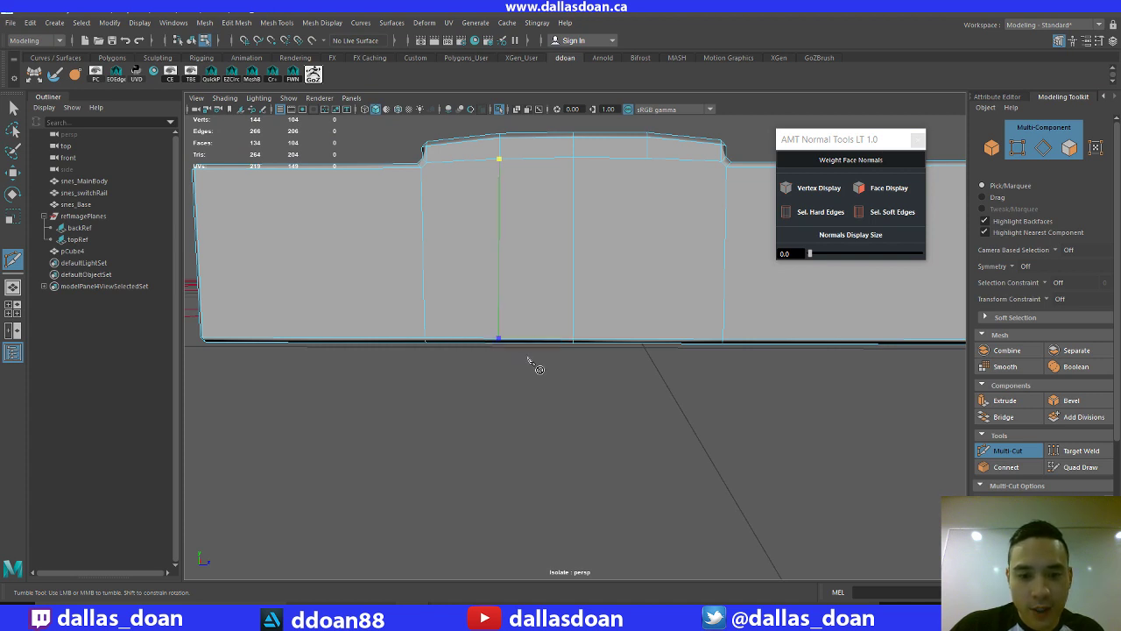
{"action": "left_click_drag", "start_coordinate": [523, 340], "coordinate": [525, 318], "text": "alt"}
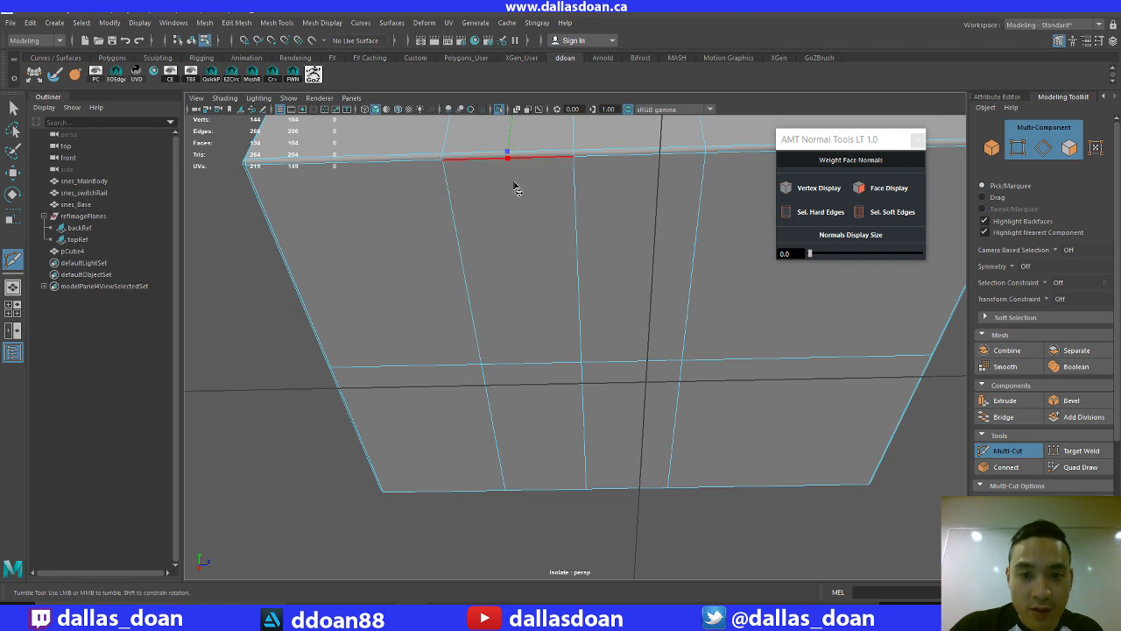
{"action": "left_click", "coordinate": [507, 157]}
{"action": "left_click", "coordinate": [530, 362]}
{"action": "left_click_drag", "start_coordinate": [530, 363], "coordinate": [640, 295], "text": "alt"}
{"action": "left_click", "coordinate": [613, 241]}
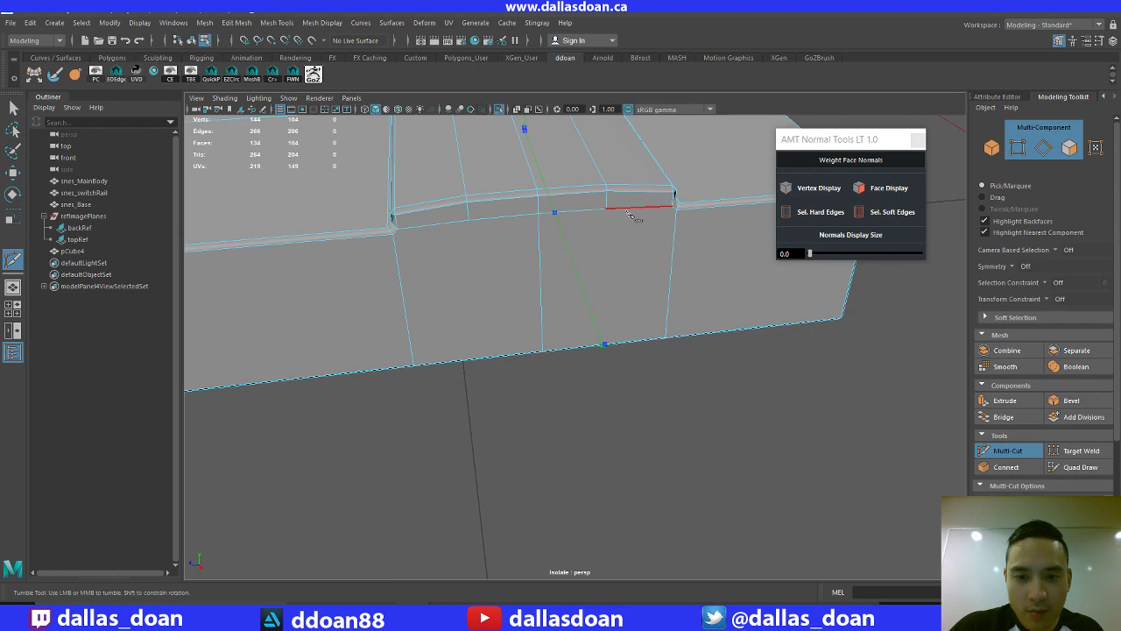
{"action": "left_click", "coordinate": [606, 207]}
{"action": "key", "text": "Return"}
Multi-Cut another edge line from the remaining ridge vertex down the end wall, across the underside and up the opposite wall to its matching vertex
{"action": "scroll", "coordinate": [595, 368], "scroll_direction": "down", "scroll_amount": 5}
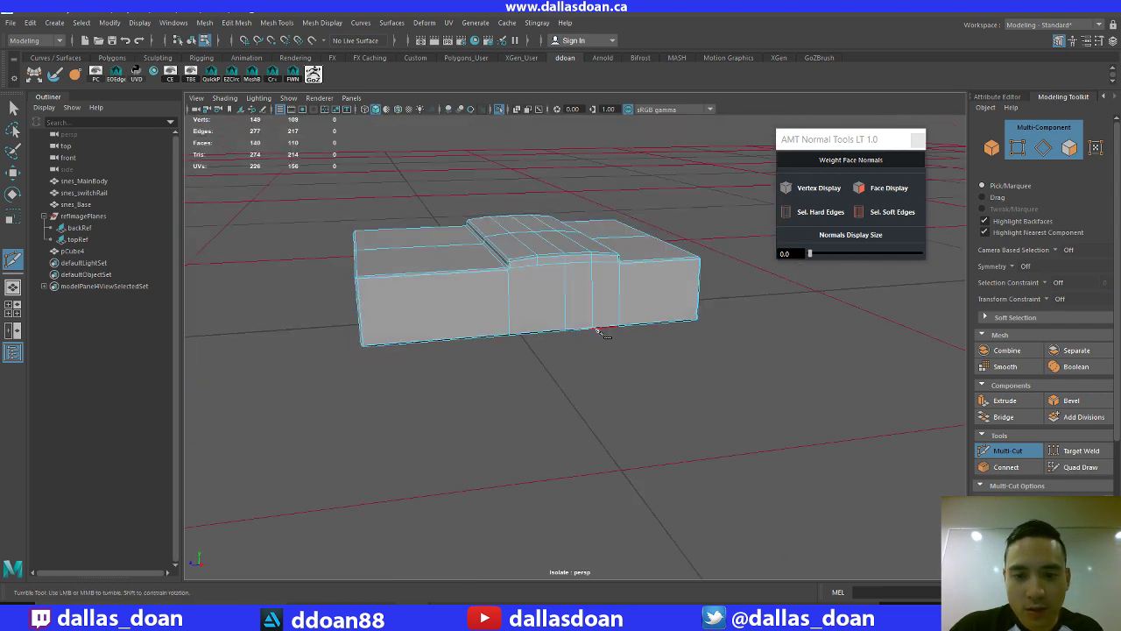
{"action": "scroll", "coordinate": [598, 331], "scroll_direction": "up", "scroll_amount": 5}
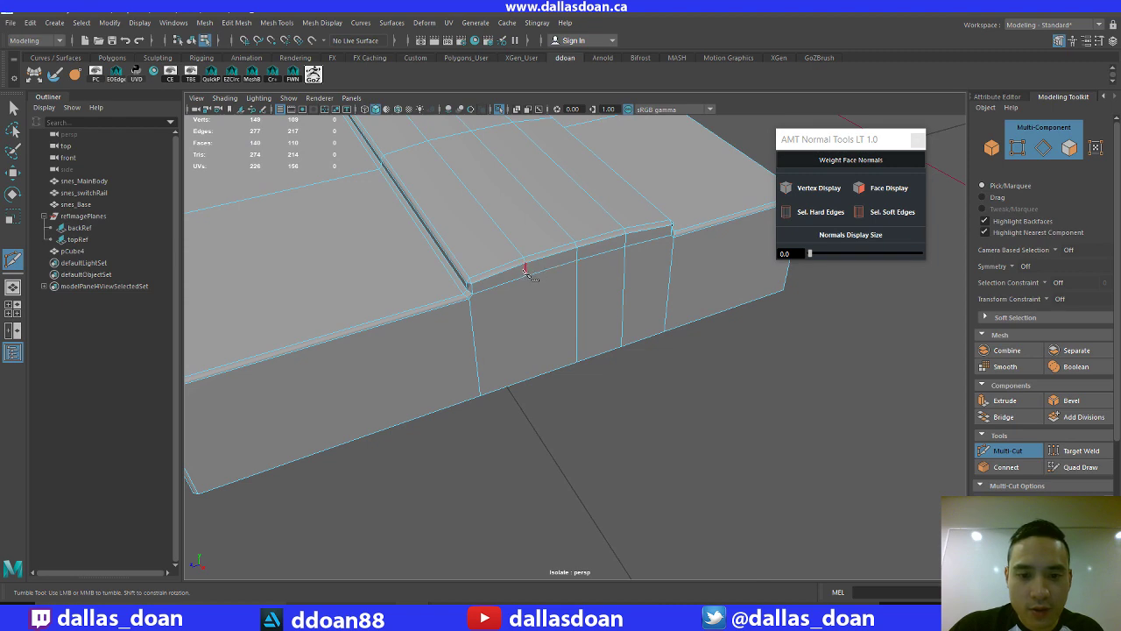
{"action": "mouse_move", "coordinate": [525, 271]}
{"action": "left_mouse_down", "text": "alt"}
{"action": "mouse_move", "coordinate": [570, 295]}
{"action": "mouse_move", "coordinate": [525, 261]}
{"action": "left_mouse_up", "text": "alt"}
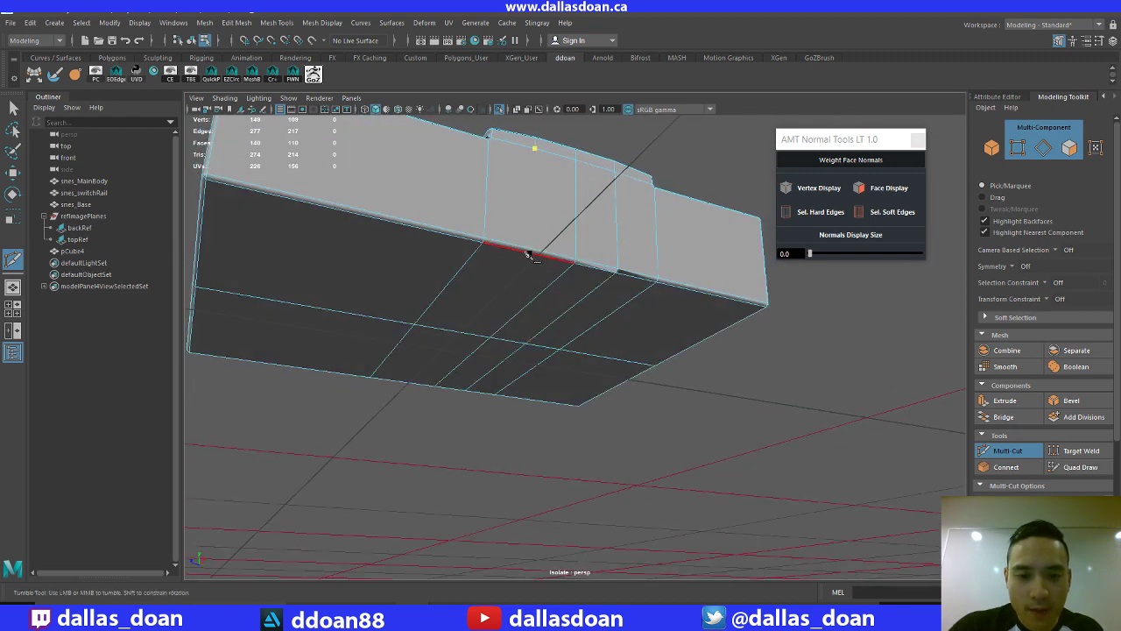
{"action": "left_click_drag", "start_coordinate": [600, 330], "coordinate": [575, 292], "text": "alt"}
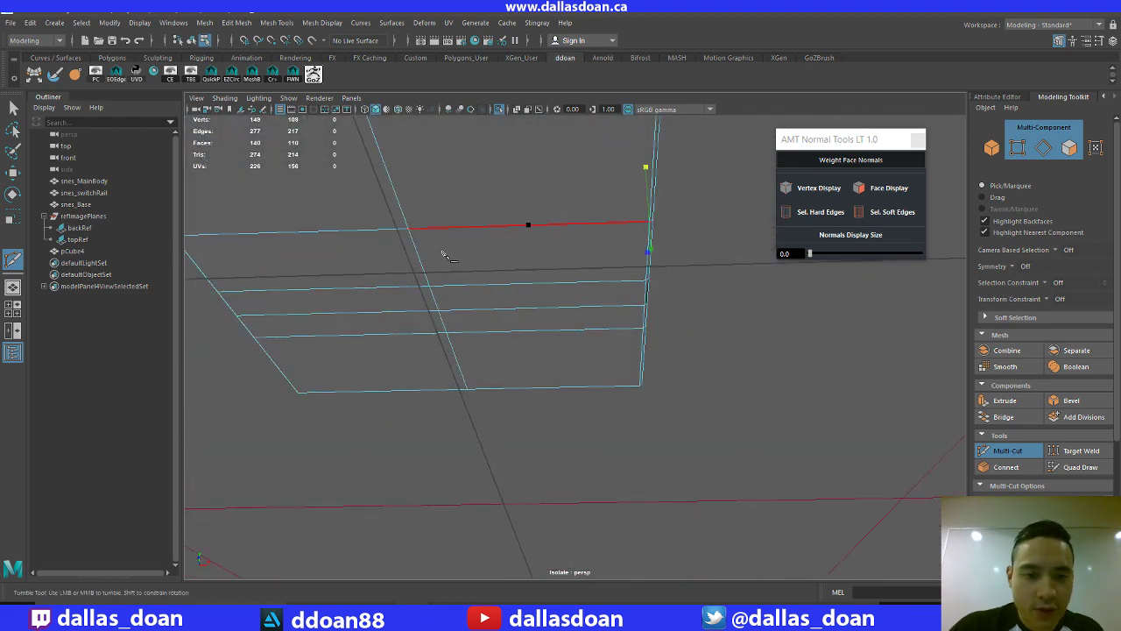
{"action": "left_click_drag", "start_coordinate": [503, 464], "coordinate": [677, 477], "text": "alt"}
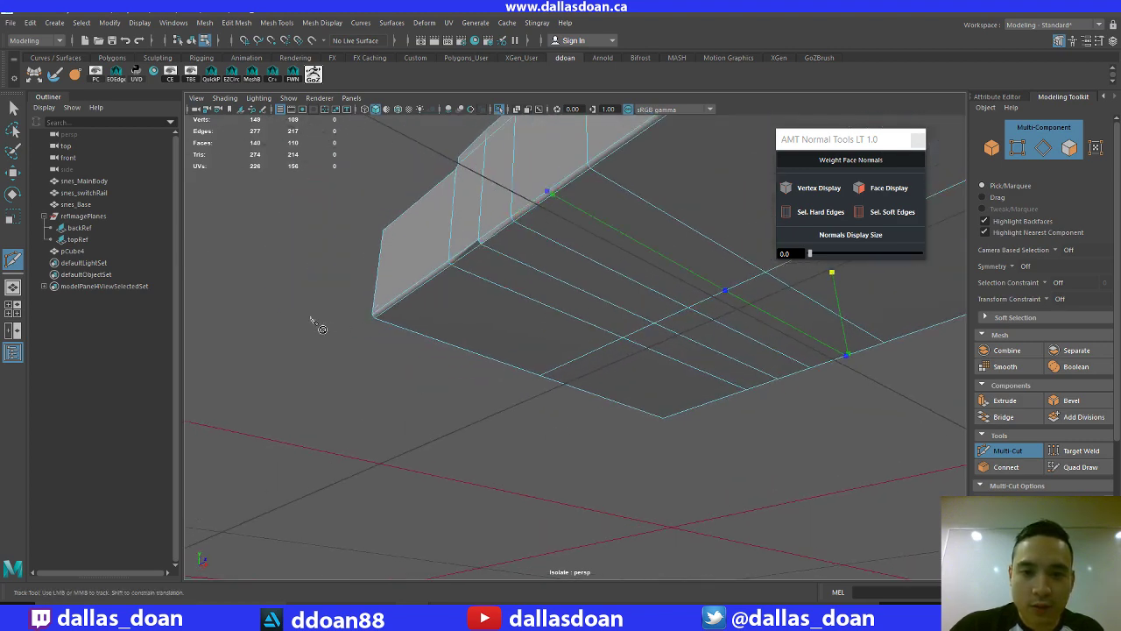
{"action": "left_click_drag", "start_coordinate": [321, 328], "coordinate": [543, 351], "text": "alt"}
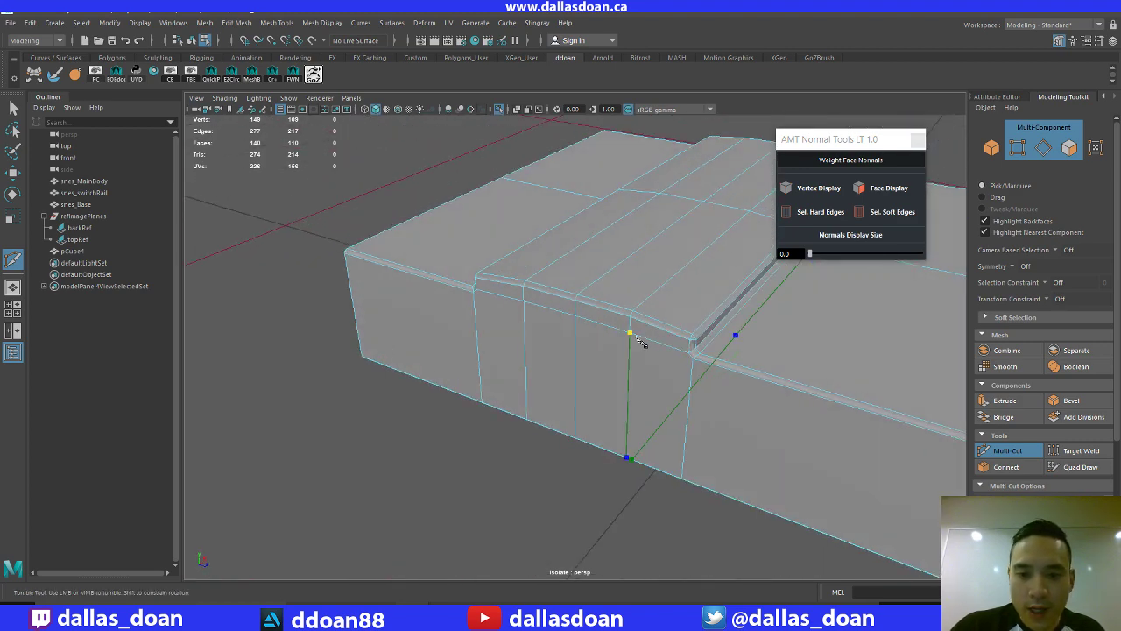
{"action": "key", "text": "Return"}
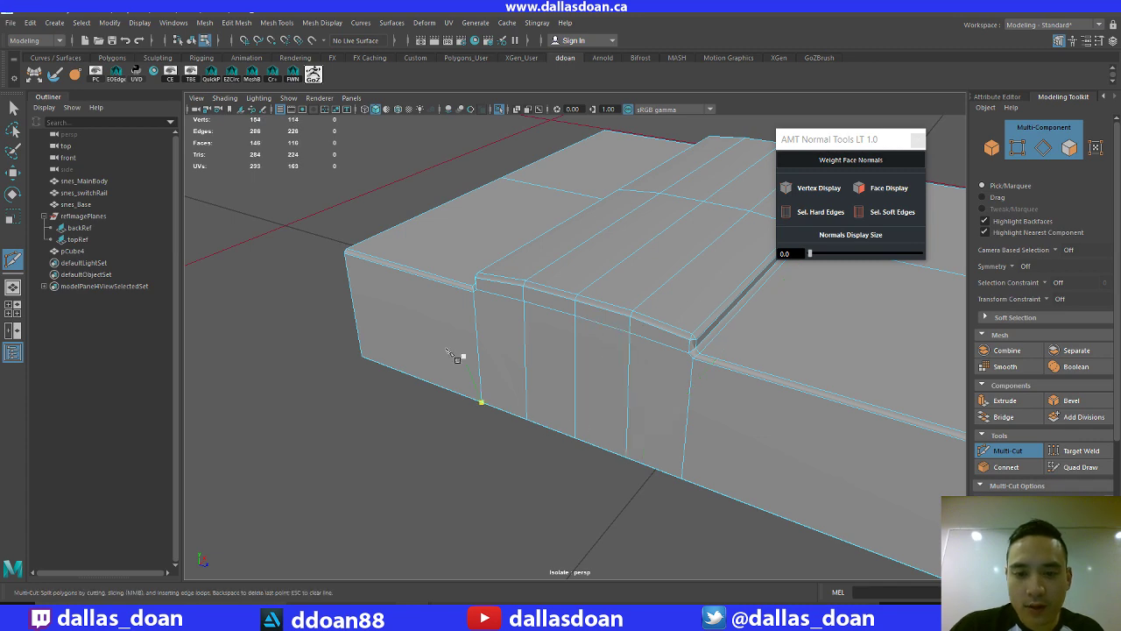
Leave the Multi-Cut tool, return the main body to object selection and end its isolation to show the other console parts
{"action": "left_click_drag", "start_coordinate": [455, 355], "coordinate": [408, 320], "text": "alt"}
{"action": "key", "text": "w"}
{"action": "scroll", "coordinate": [608, 317], "scroll_direction": "up", "scroll_amount": 5}
{"action": "left_click_drag", "start_coordinate": [608, 317], "coordinate": [567, 322], "text": "alt"}
{"action": "scroll", "coordinate": [558, 310], "scroll_direction": "down", "scroll_amount": 5}
{"action": "right_click_drag", "start_coordinate": [628, 318], "coordinate": [680, 279]}
{"action": "left_click_drag", "start_coordinate": [681, 278], "coordinate": [694, 314], "text": "alt"}
{"action": "key", "text": "ctrl+1"}
{"action": "left_click", "coordinate": [707, 310]}
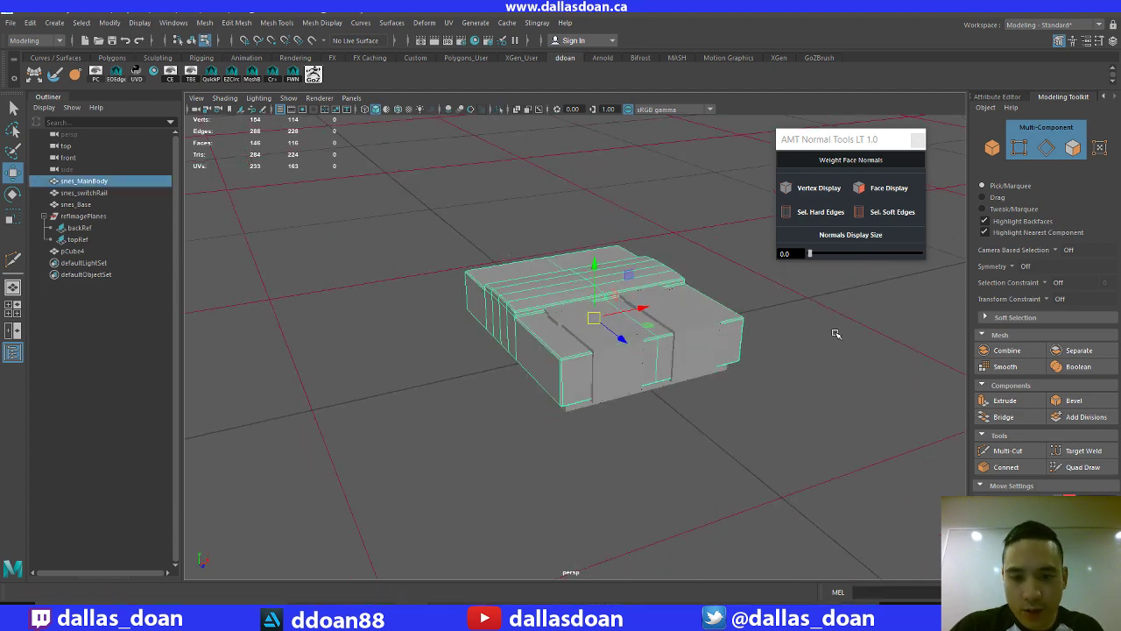
Examine the assembled console and compare its top layout with the reference photo topView_02.jpg
{"action": "scroll", "coordinate": [692, 330], "scroll_direction": "up", "scroll_amount": 8}
{"action": "scroll", "coordinate": [674, 349], "scroll_direction": "down", "scroll_amount": 8}
{"action": "left_click_drag", "start_coordinate": [650, 331], "coordinate": [692, 315], "text": "alt"}
{"action": "left_click_drag", "start_coordinate": [826, 151], "coordinate": [860, 149]}
{"action": "left_click_drag", "start_coordinate": [671, 225], "coordinate": [679, 234], "text": "alt"}
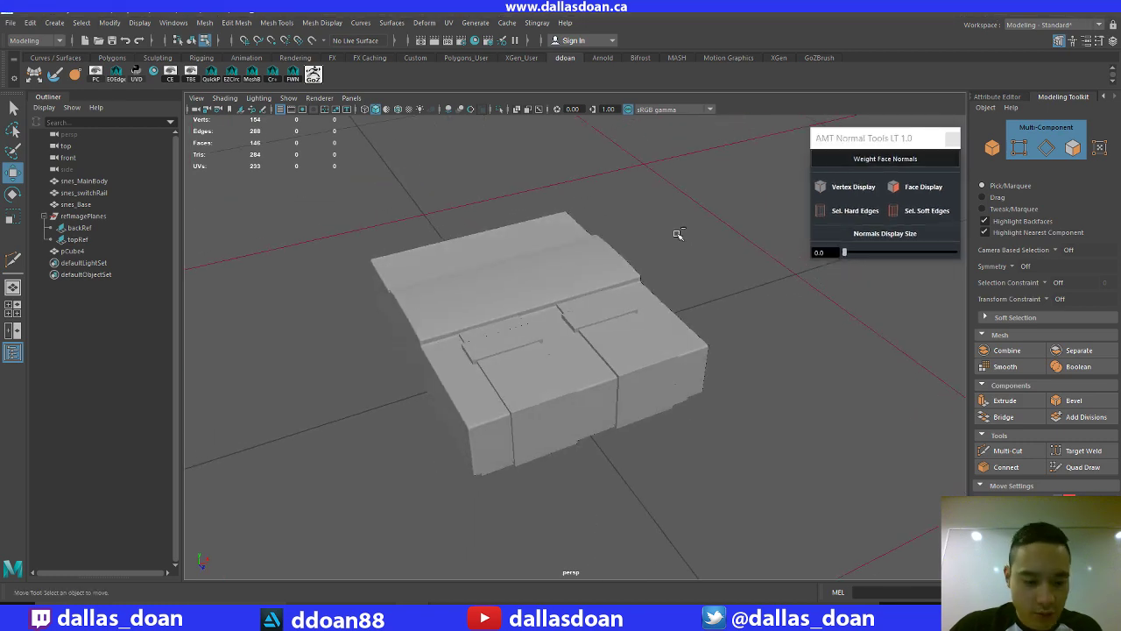
{"action": "mouse_move", "coordinate": [487, 617]}
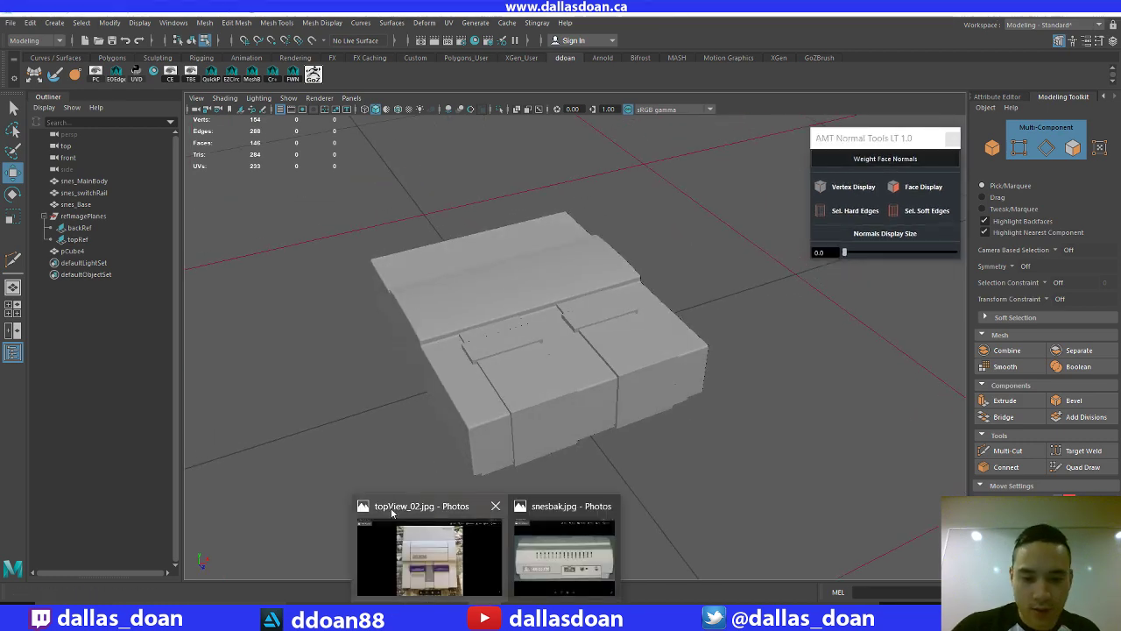
{"action": "left_click", "coordinate": [393, 517]}
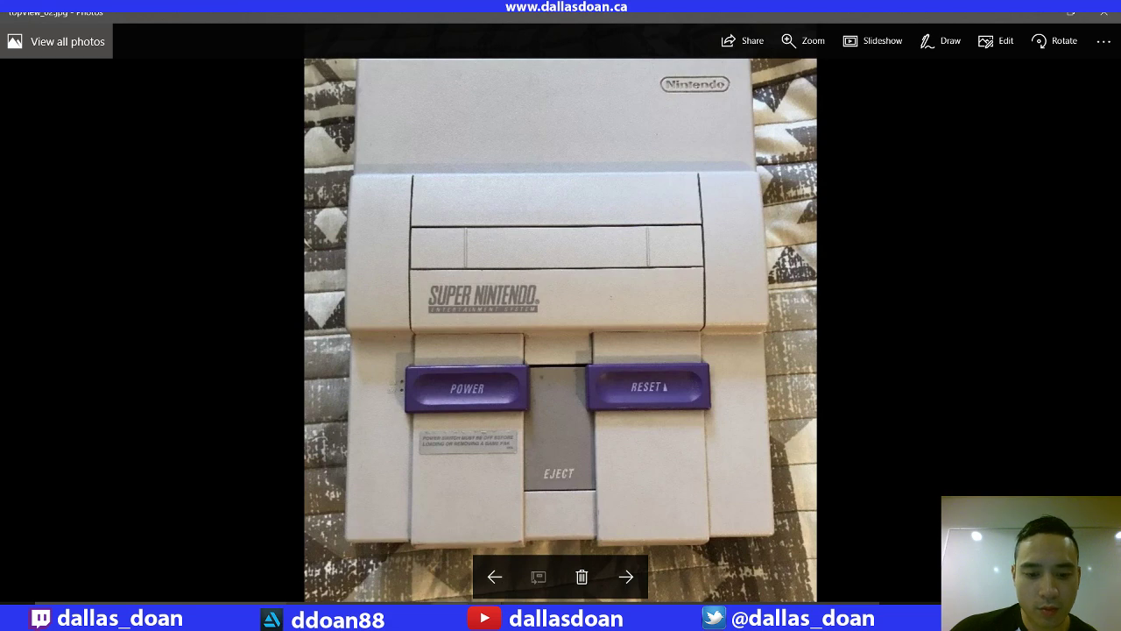
{"action": "mouse_move", "coordinate": [491, 617]}
{"action": "left_click", "coordinate": [490, 563]}
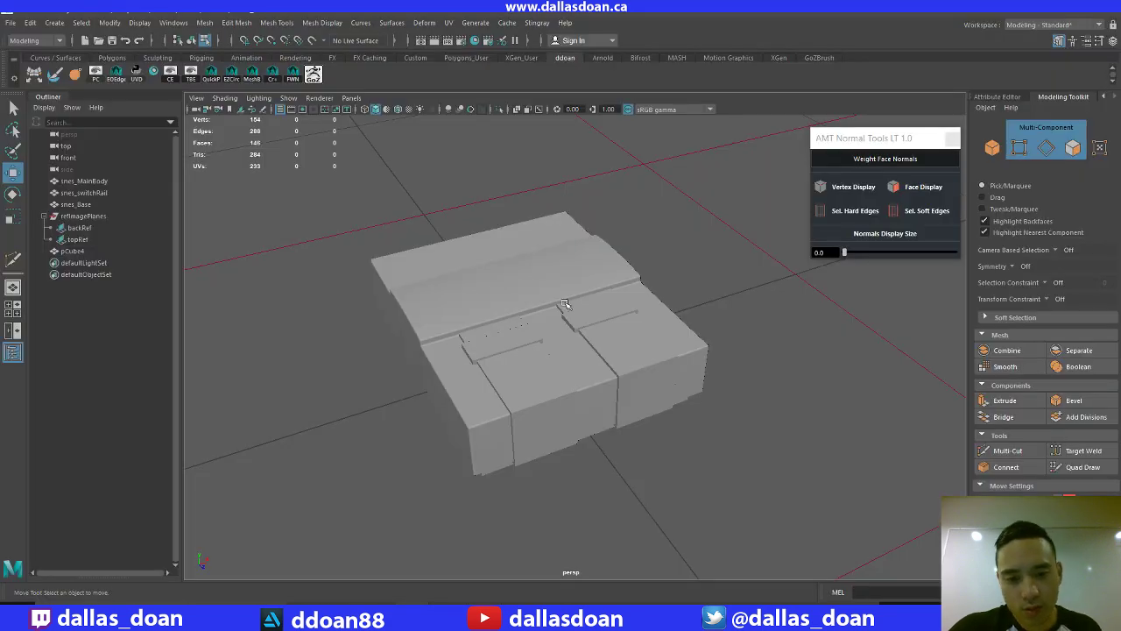
Switch to the top view and make the ref layer visible so the reference photo shows behind the model
{"action": "scroll", "coordinate": [541, 359], "scroll_direction": "up", "scroll_amount": 4}
{"action": "middle_click_drag", "start_coordinate": [599, 317], "coordinate": [752, 174], "text": "alt"}
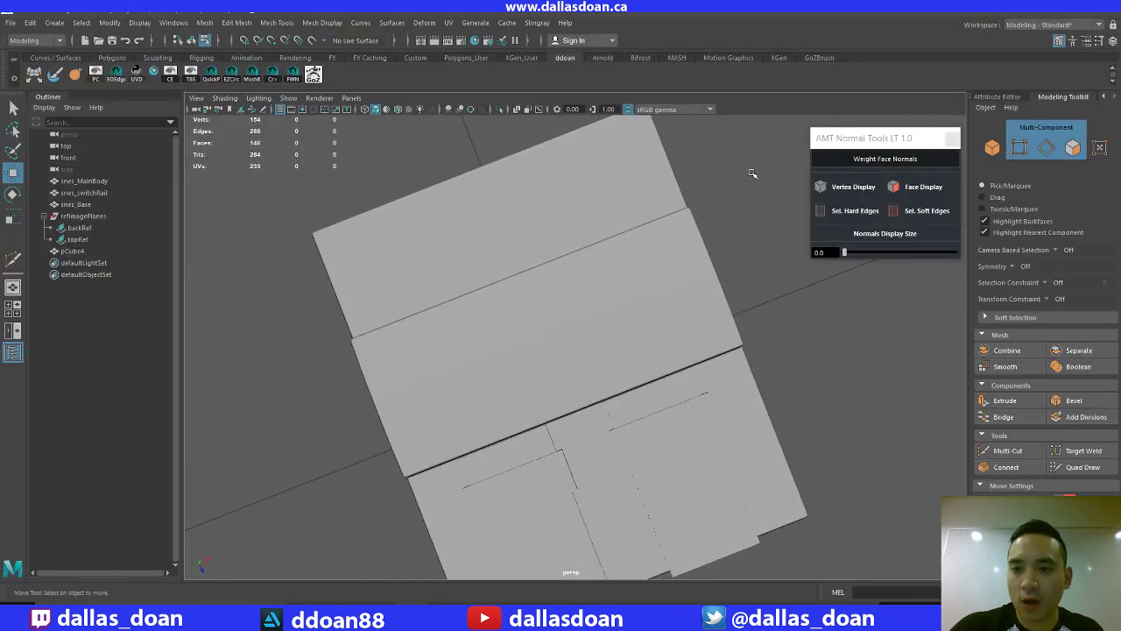
{"action": "left_click_drag", "start_coordinate": [861, 139], "coordinate": [937, 28]}
{"action": "left_click_drag", "start_coordinate": [718, 228], "coordinate": [758, 183], "text": "alt"}
{"action": "key", "text": "space"}
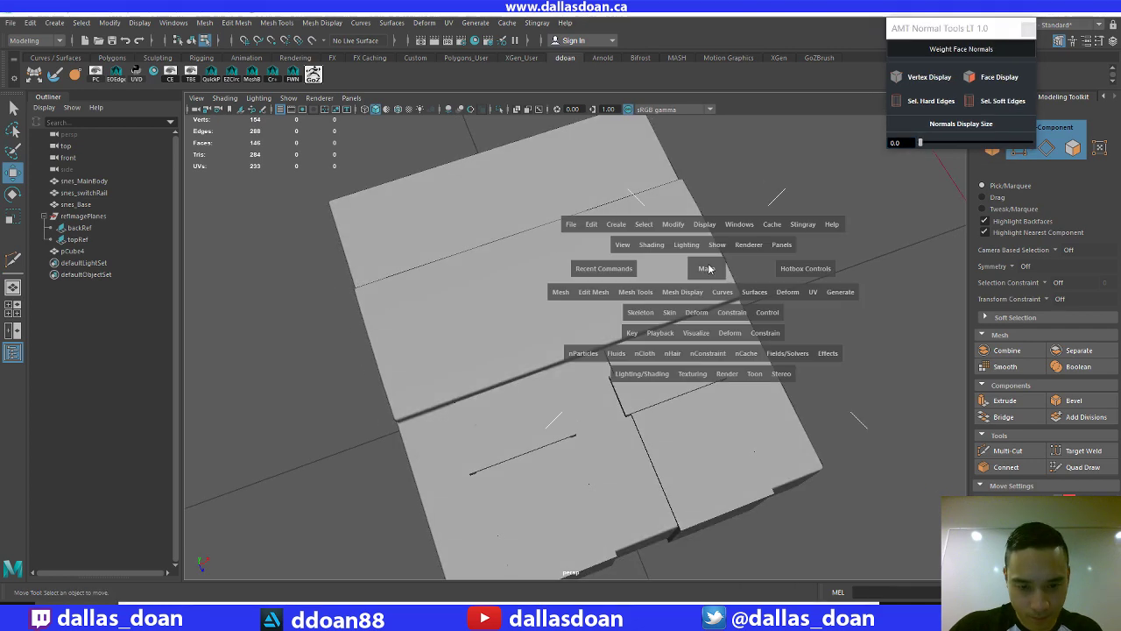
{"action": "key", "text": "space"}
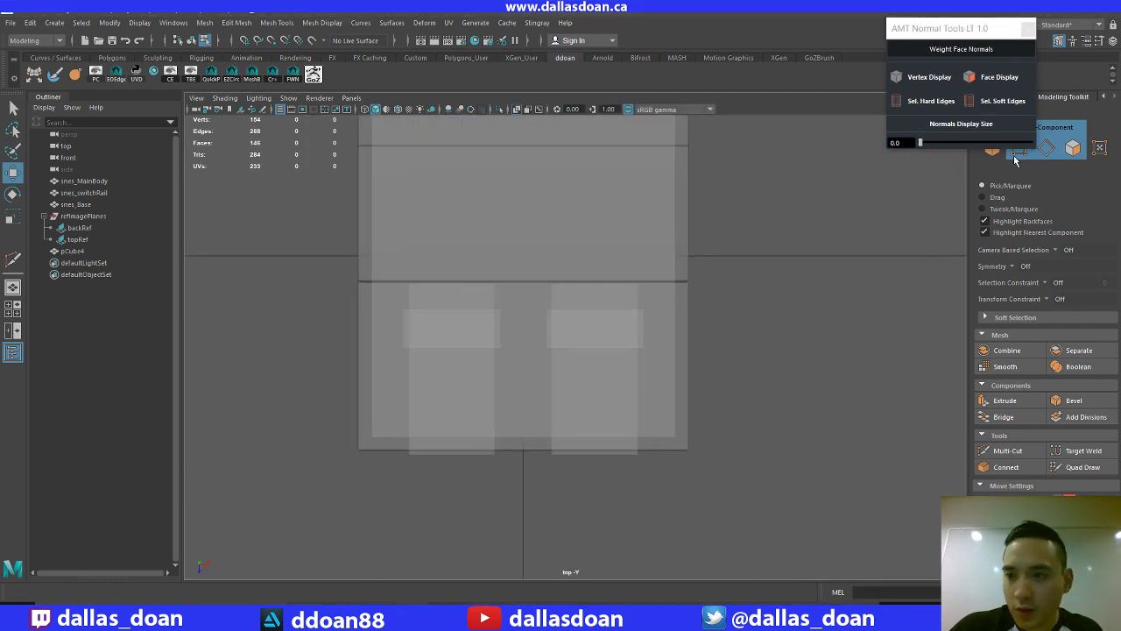
{"action": "left_click_drag", "start_coordinate": [974, 29], "coordinate": [943, 35]}
{"action": "key", "text": "ctrl+a"}
{"action": "key", "text": "ctrl+a"}
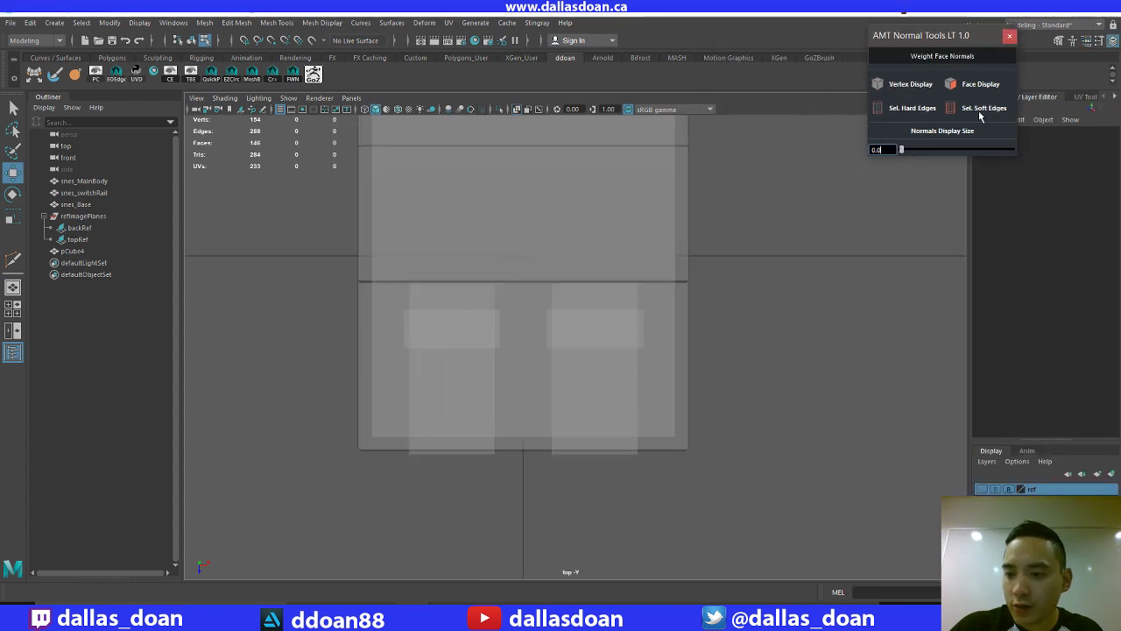
{"action": "left_click", "coordinate": [977, 489]}
{"action": "middle_click_drag", "start_coordinate": [701, 289], "coordinate": [666, 293], "text": "alt"}
Insert two edge loops across the main body's raised section, aligned with the upper and lower seams of the cartridge flap
{"action": "left_click", "coordinate": [652, 259]}
{"action": "key", "text": "F11"}
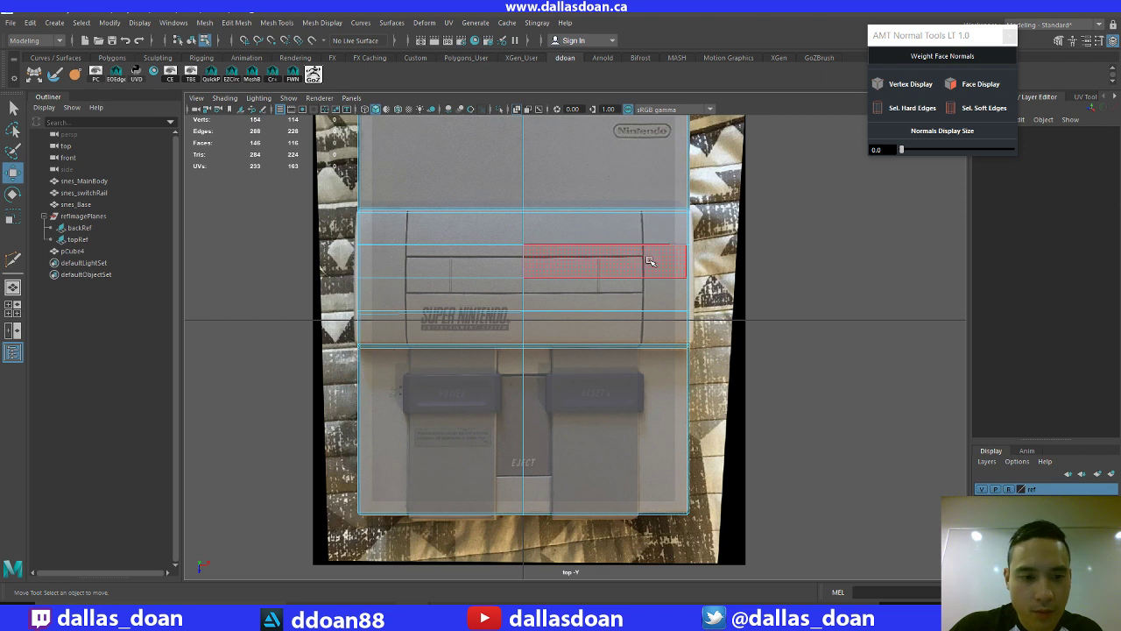
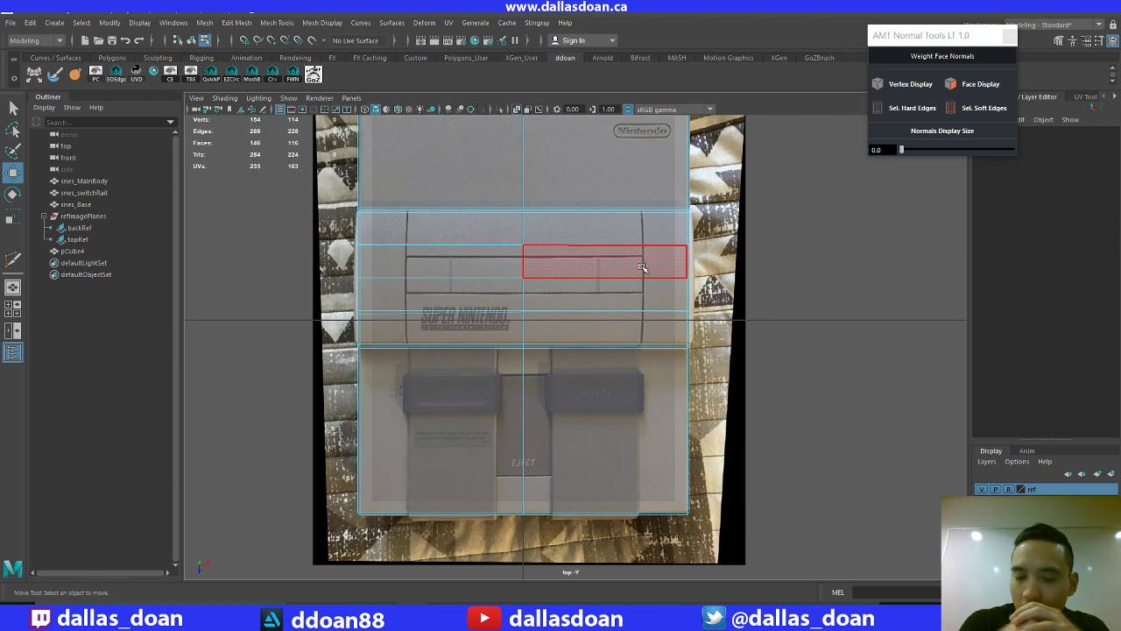
{"action": "right_click_drag", "start_coordinate": [641, 266], "coordinate": [563, 345]}
{"action": "scroll", "coordinate": [555, 352], "scroll_direction": "up", "scroll_amount": 2}
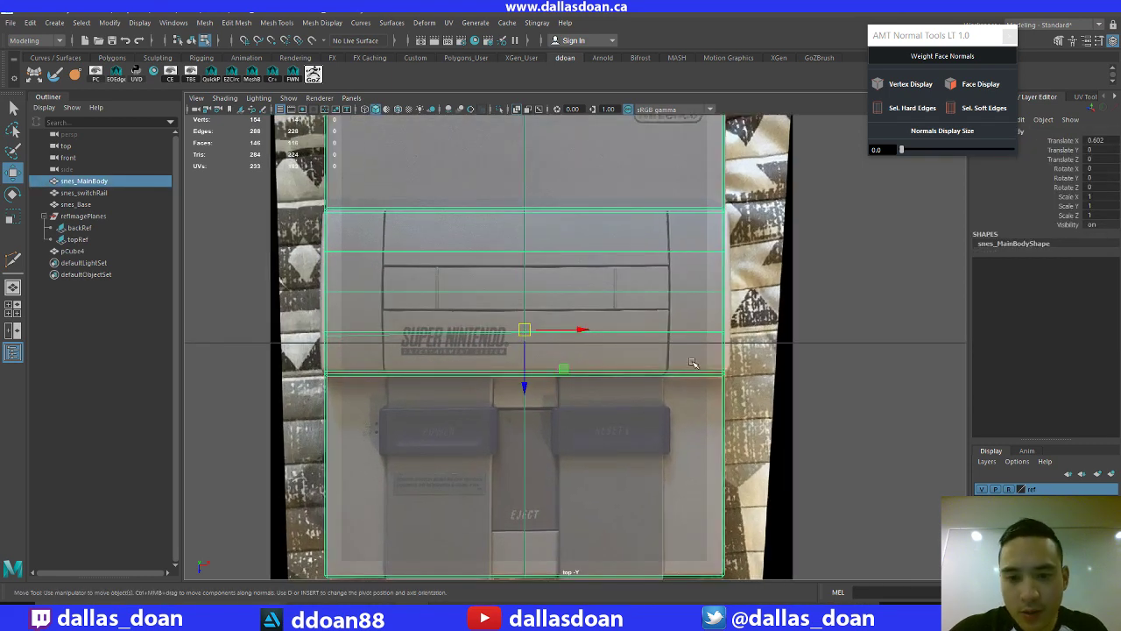
{"action": "middle_click_drag", "start_coordinate": [544, 259], "coordinate": [506, 276], "text": "alt"}
{"action": "right_click_drag", "start_coordinate": [502, 273], "coordinate": [500, 245]}
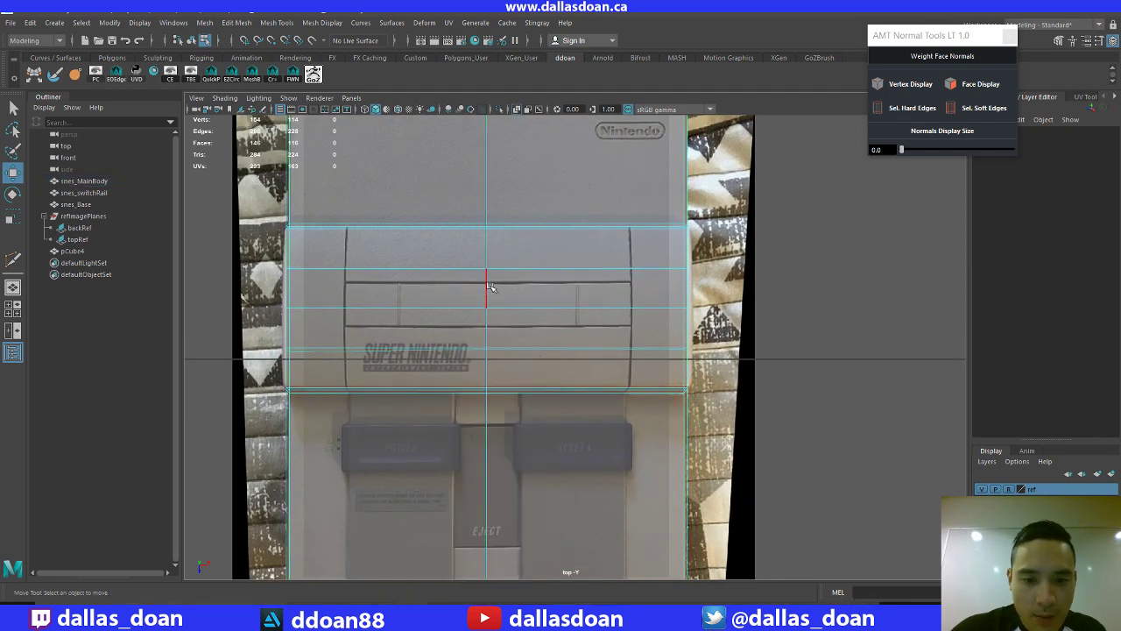
{"action": "left_click", "coordinate": [575, 304]}
{"action": "left_click", "coordinate": [598, 267]}
{"action": "right_click_drag", "start_coordinate": [597, 268], "coordinate": [552, 300], "text": "ctrl"}
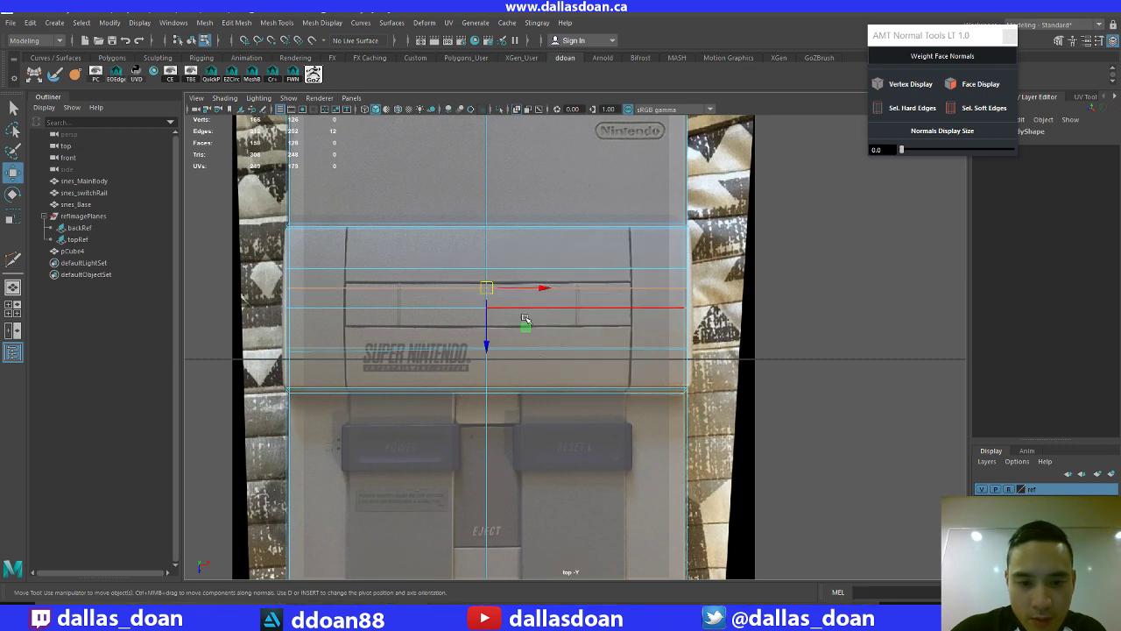
{"action": "left_click", "coordinate": [686, 327]}
{"action": "key", "text": "g"}
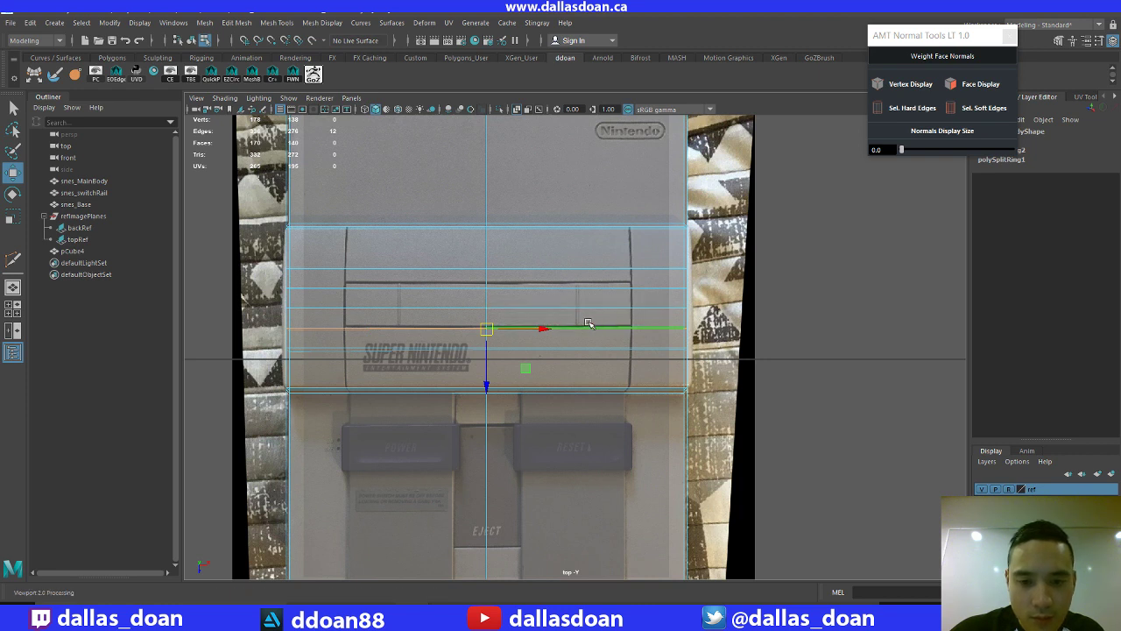
Select the four faces between the two new loops and check the strip in the perspective view
{"action": "right_click", "coordinate": [408, 298]}
{"action": "right_click_drag", "start_coordinate": [408, 297], "coordinate": [408, 327]}
{"action": "left_click", "coordinate": [420, 302]}
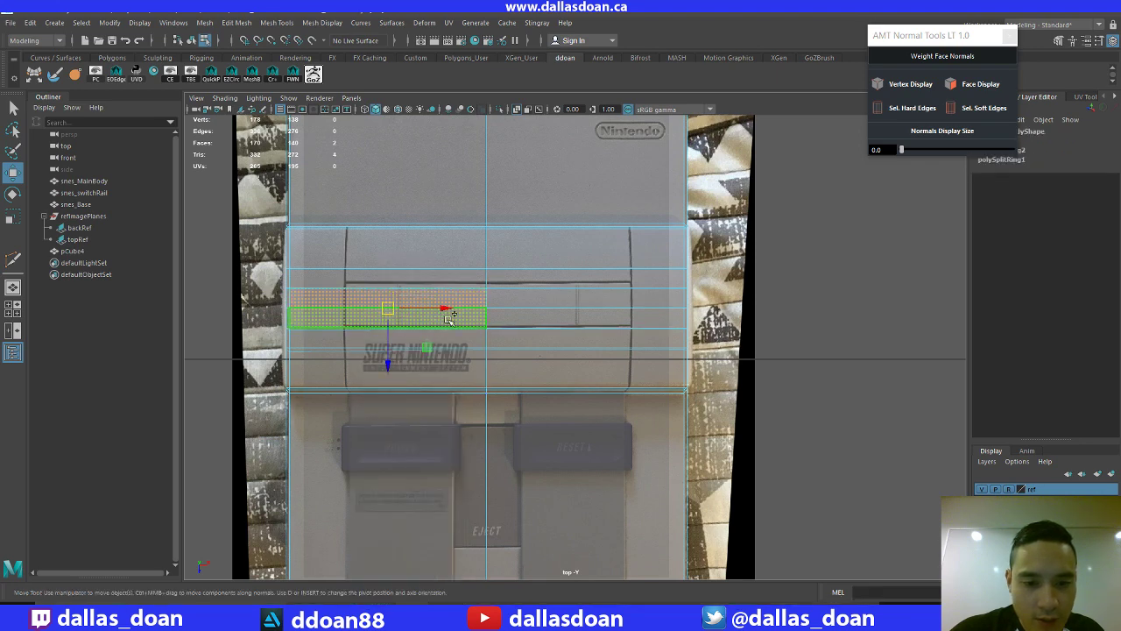
{"action": "left_click", "coordinate": [533, 302], "text": "shift"}
{"action": "key", "text": "space"}
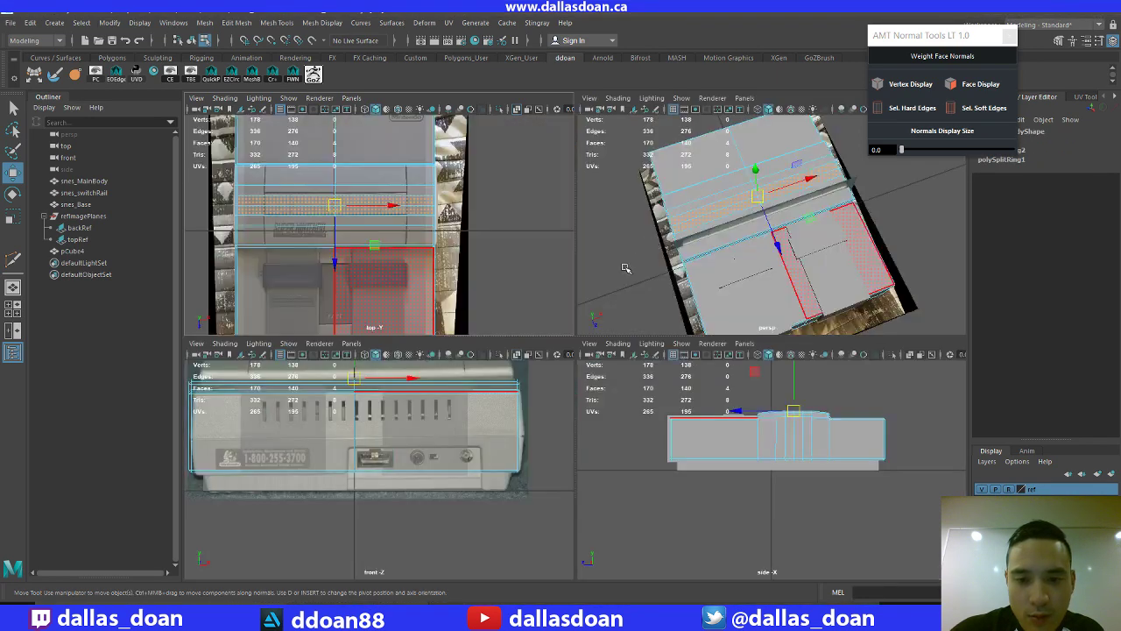
{"action": "key", "text": "space"}
{"action": "mouse_move", "coordinate": [624, 268]}
{"action": "left_mouse_down", "text": "alt"}
{"action": "mouse_move", "coordinate": [698, 246]}
{"action": "mouse_move", "coordinate": [656, 231]}
{"action": "mouse_move", "coordinate": [613, 257]}
{"action": "mouse_move", "coordinate": [617, 300]}
{"action": "mouse_move", "coordinate": [632, 277]}
{"action": "left_mouse_up", "text": "alt"}
{"action": "key", "text": "space"}
{"action": "key", "text": "space"}
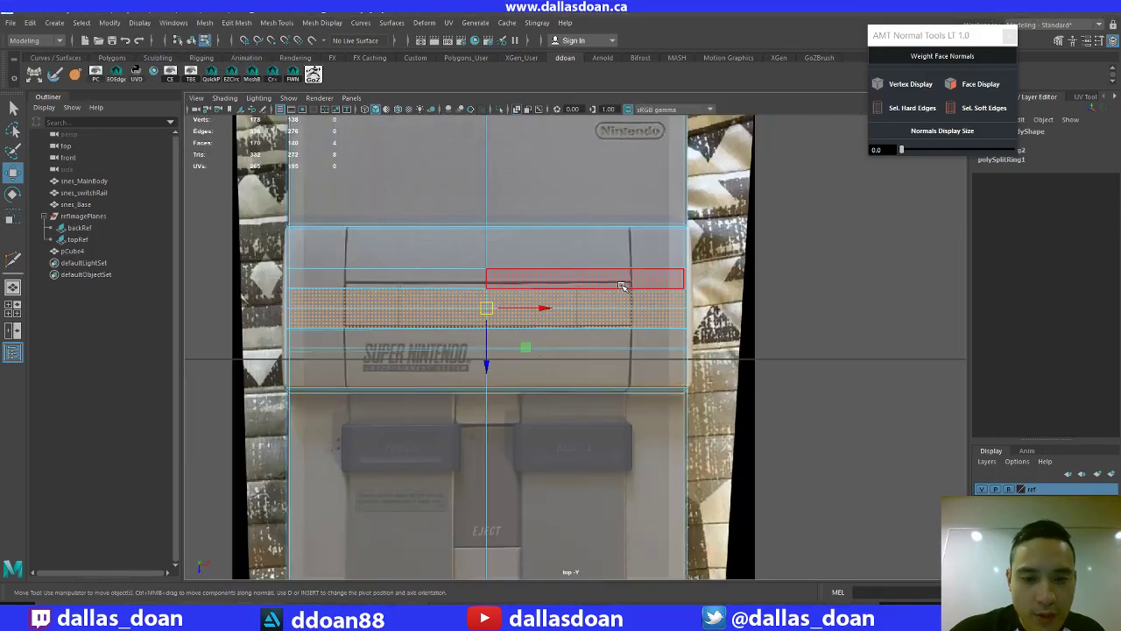
Set the modeling symmetry to World X
{"action": "scroll", "coordinate": [526, 280], "scroll_direction": "down", "scroll_amount": 2}
{"action": "right_click_drag", "start_coordinate": [489, 263], "coordinate": [491, 248]}
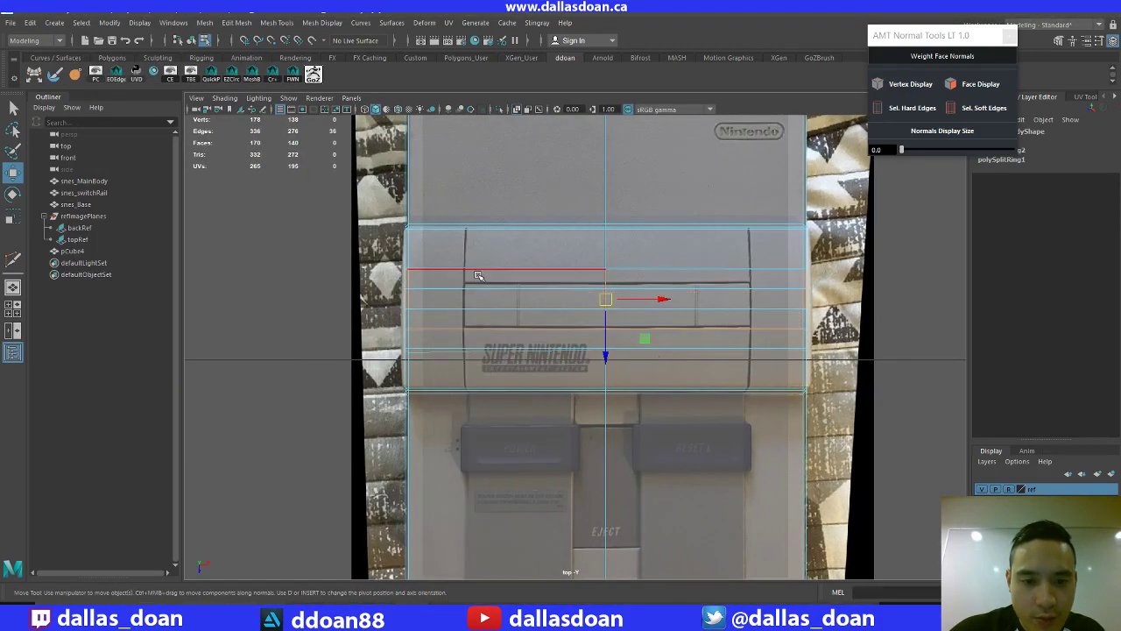
{"action": "middle_click_drag", "start_coordinate": [529, 293], "coordinate": [472, 290], "text": "alt"}
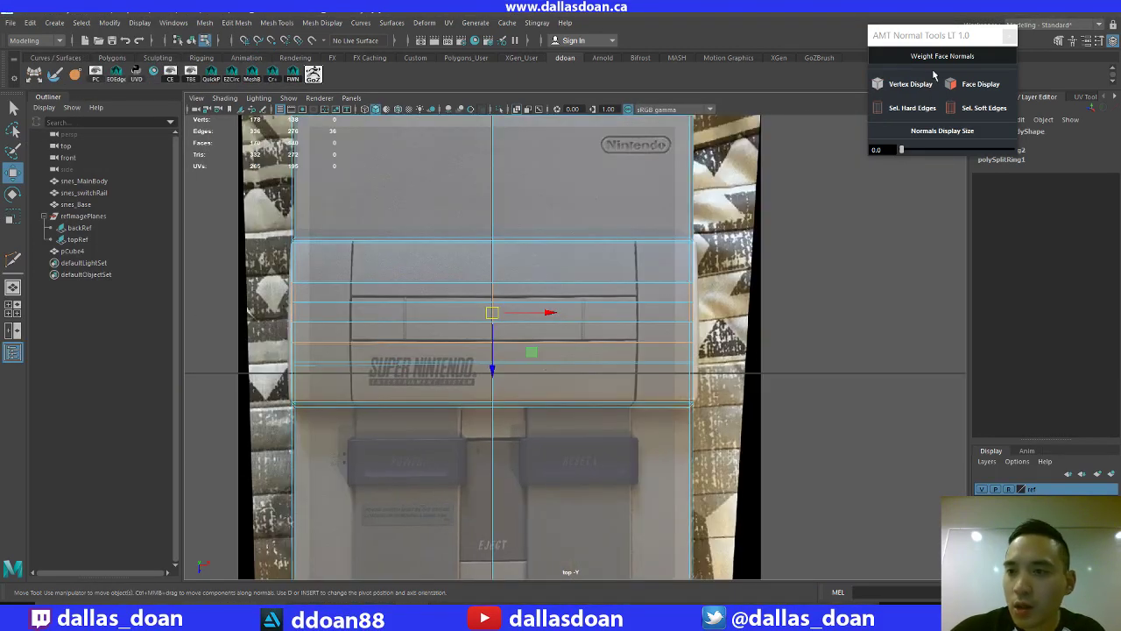
{"action": "left_click_drag", "start_coordinate": [933, 35], "coordinate": [837, 38]}
{"action": "left_click", "coordinate": [1060, 42]}
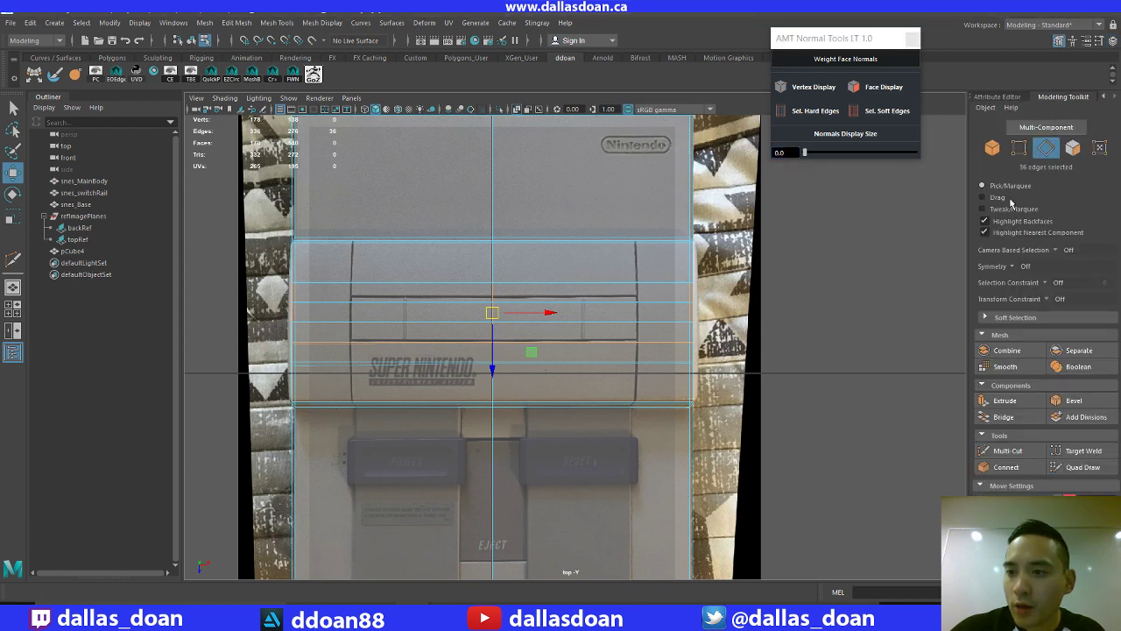
{"action": "left_click", "coordinate": [1014, 268]}
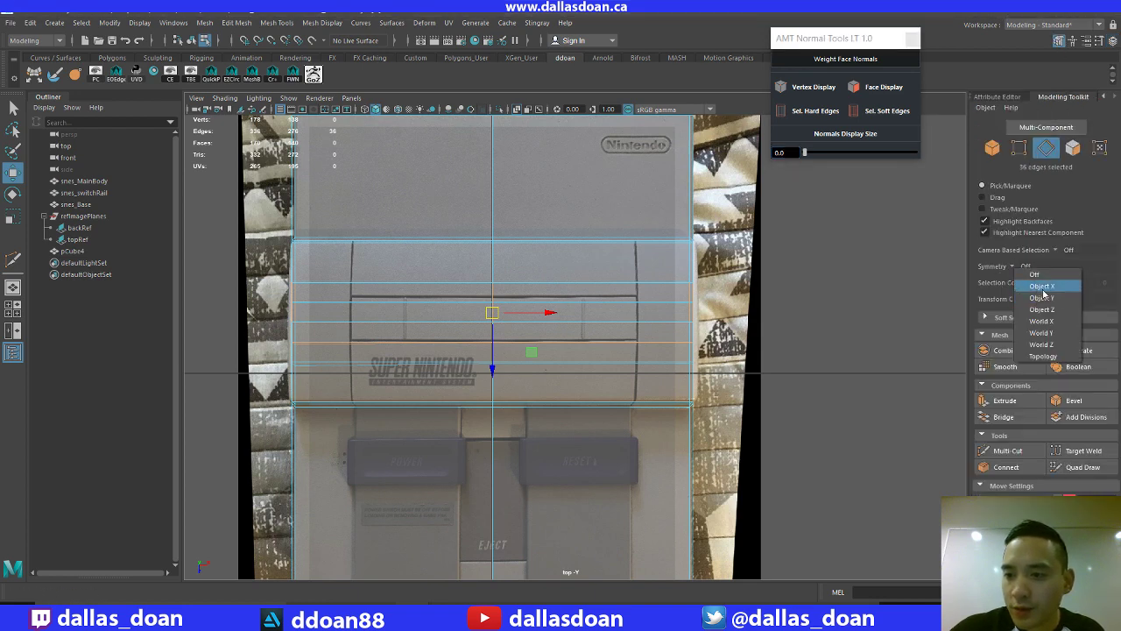
{"action": "left_click", "coordinate": [1038, 321]}
{"action": "middle_click_drag", "start_coordinate": [576, 345], "coordinate": [669, 367], "text": "alt"}
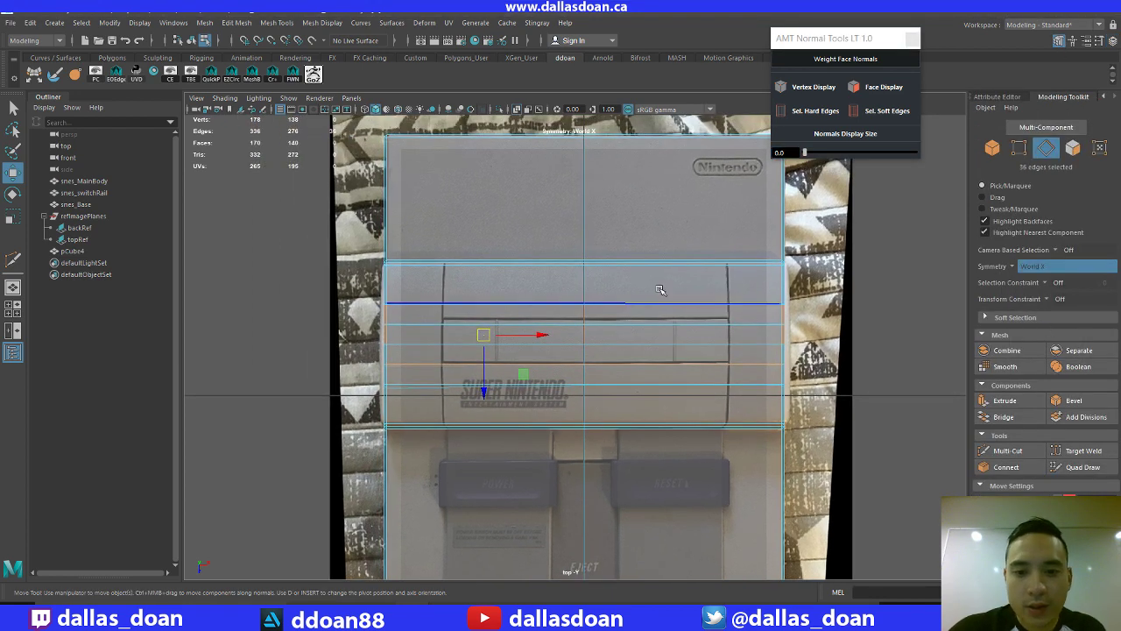
Select the main body and Multi-Cut mirrored edge loops along the side seams of the cartridge cover in the reference photo
{"action": "right_click_drag", "start_coordinate": [661, 291], "coordinate": [658, 351]}
{"action": "middle_click_drag", "start_coordinate": [659, 321], "coordinate": [591, 324], "text": "alt"}
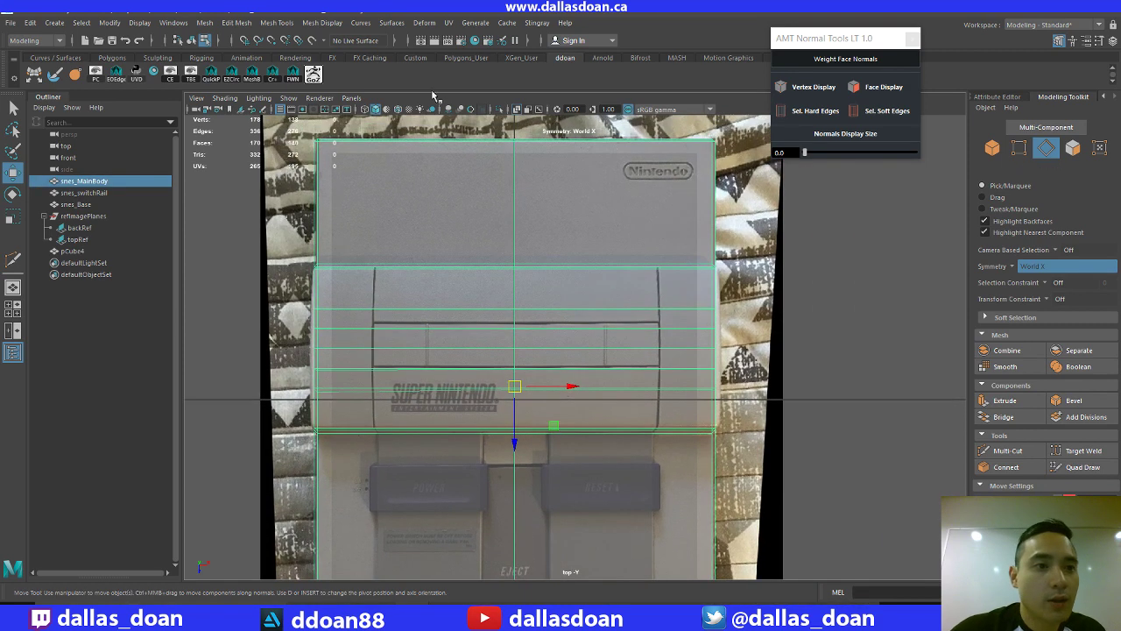
{"action": "left_click", "coordinate": [140, 22]}
{"action": "mouse_move", "coordinate": [181, 175]}
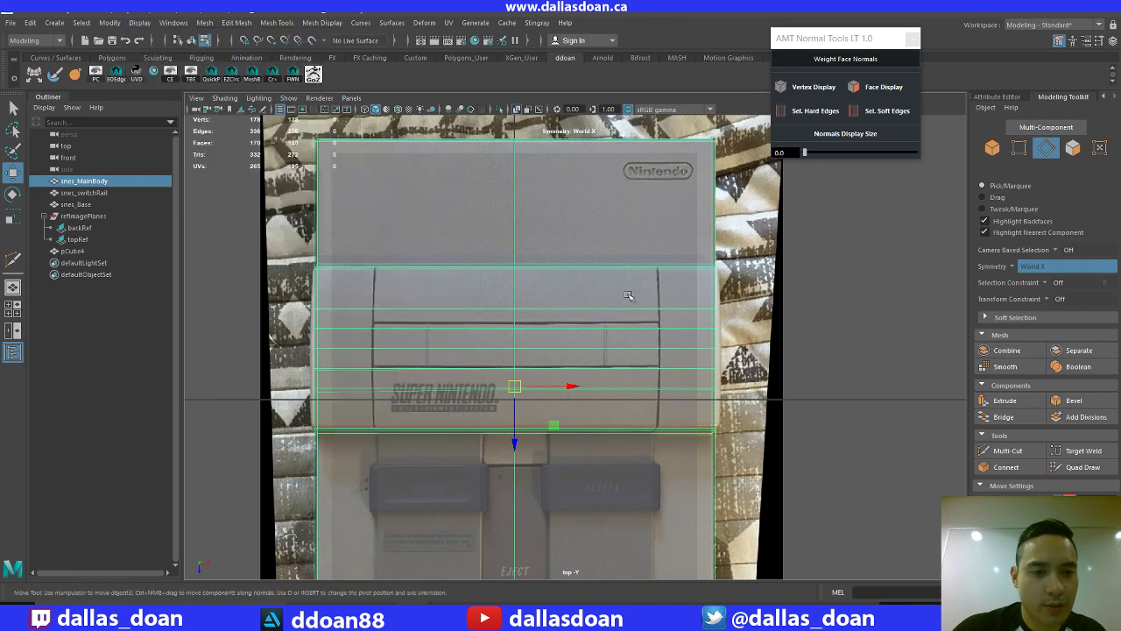
{"action": "middle_click_drag", "start_coordinate": [713, 342], "coordinate": [627, 308], "text": "alt"}
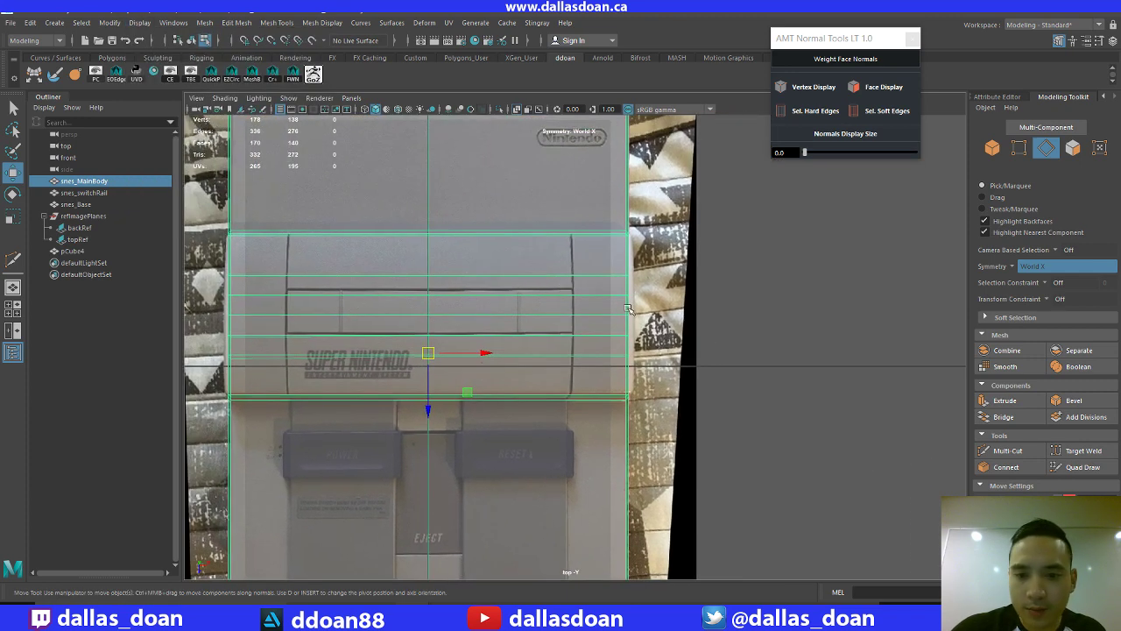
{"action": "left_click", "coordinate": [1007, 450]}
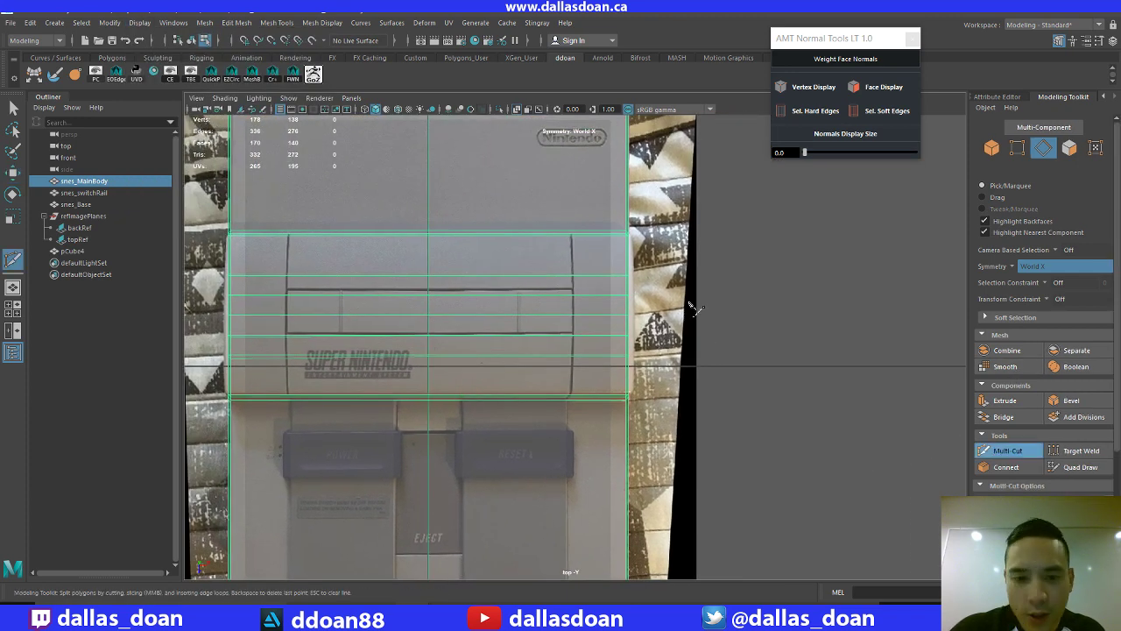
{"action": "left_click", "coordinate": [573, 283], "text": "ctrl"}
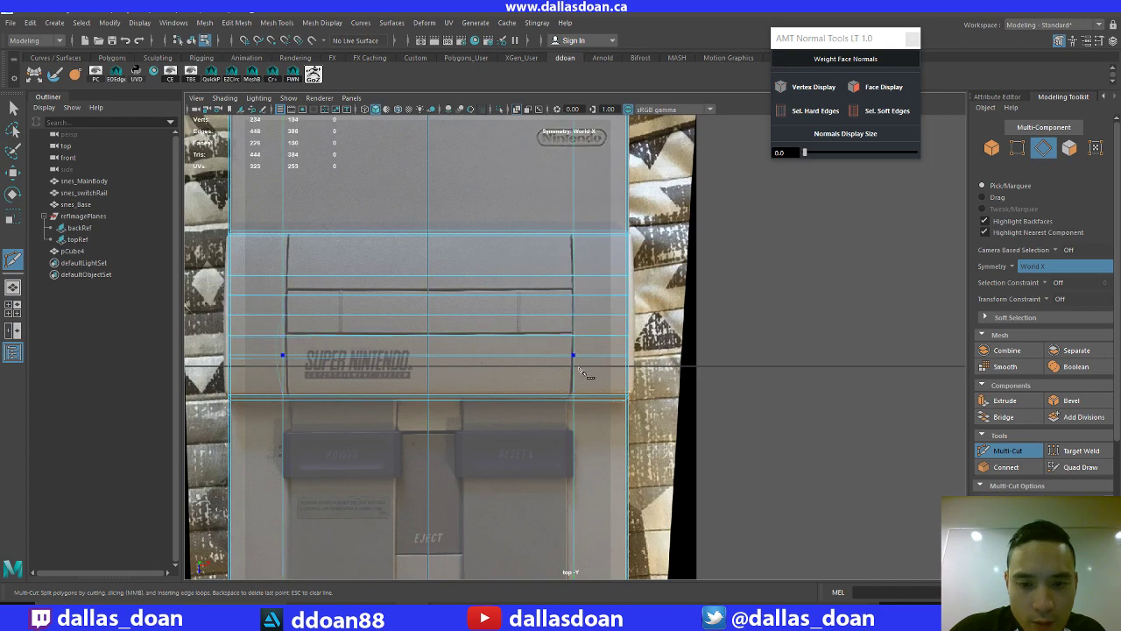
Isolate the main body and snap the two out-of-line underside vertices along X into line with their neighbouring loop
{"action": "middle_click_drag", "start_coordinate": [526, 328], "coordinate": [578, 333], "text": "alt"}
{"action": "key", "text": "space"}
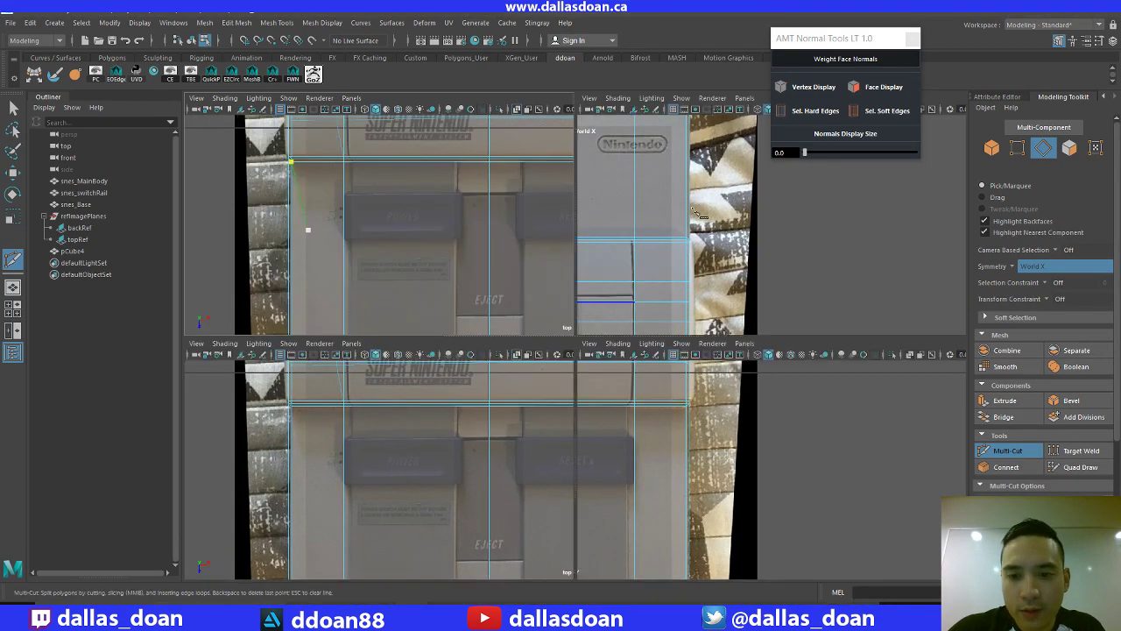
{"action": "key", "text": "space"}
{"action": "left_click_drag", "start_coordinate": [599, 281], "coordinate": [552, 220], "text": "alt"}
{"action": "key", "text": "F8"}
{"action": "key", "text": "ctrl+1"}
{"action": "key", "text": "F8"}
{"action": "key", "text": "w"}
{"action": "right_click_drag", "start_coordinate": [550, 211], "coordinate": [515, 211]}
{"action": "left_click", "coordinate": [534, 215]}
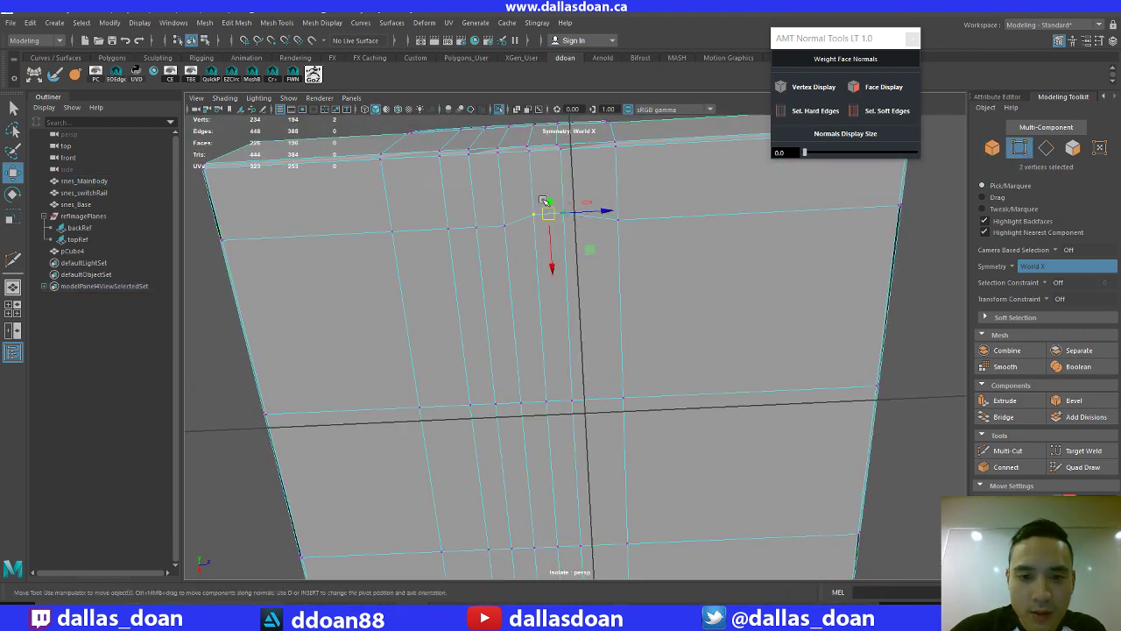
{"action": "left_click", "coordinate": [550, 265]}
{"action": "scroll", "coordinate": [543, 243], "scroll_direction": "down", "scroll_amount": 5}
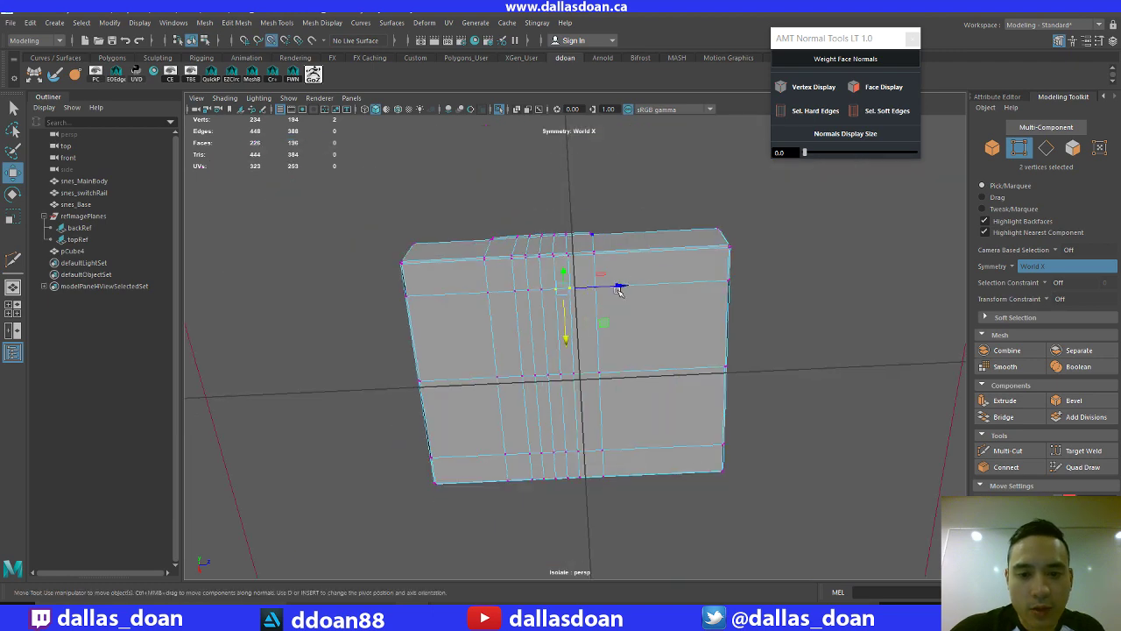
Apply Weight Face Normals to the whole main body and inspect its shading from several angles
{"action": "left_click_drag", "start_coordinate": [560, 341], "coordinate": [638, 268], "text": "alt"}
{"action": "right_click_drag", "start_coordinate": [632, 269], "coordinate": [629, 329]}
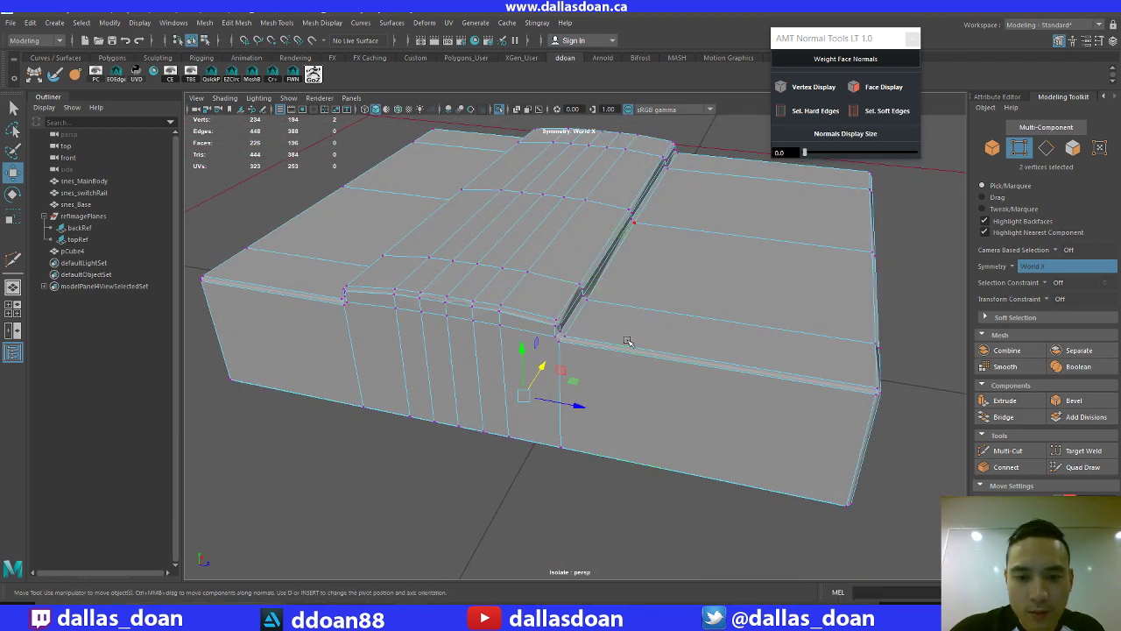
{"action": "left_click_drag", "start_coordinate": [629, 330], "coordinate": [598, 315], "text": "alt"}
{"action": "scroll", "coordinate": [598, 315], "scroll_direction": "up", "scroll_amount": 4}
{"action": "scroll", "coordinate": [756, 161], "scroll_direction": "down", "scroll_amount": 3}
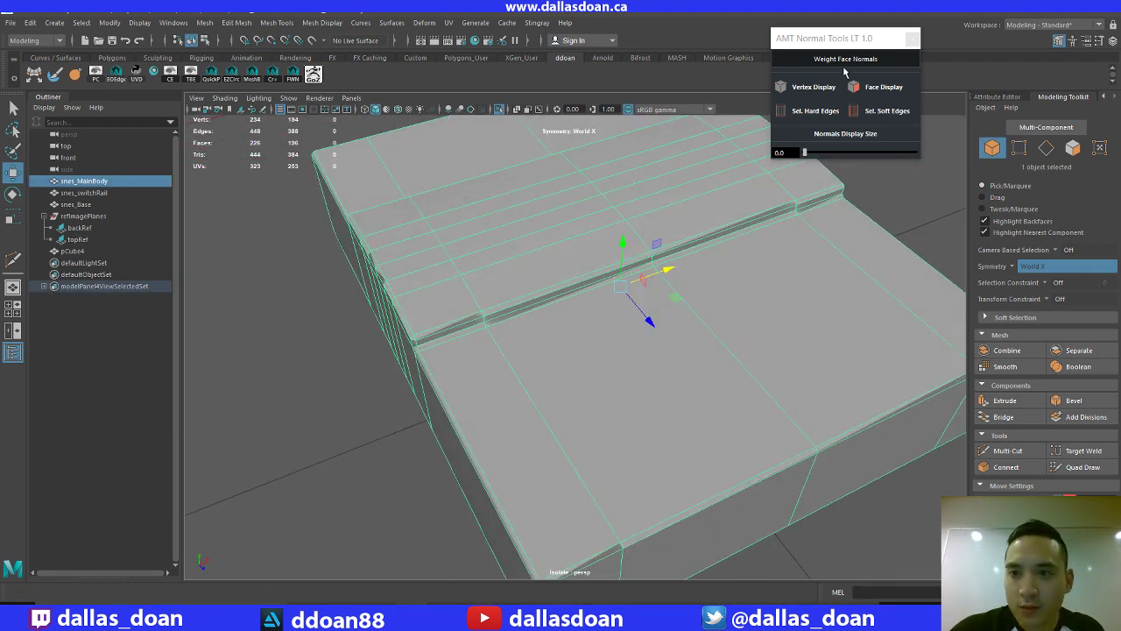
{"action": "key", "text": "ctrl+b"}
{"action": "left_click_drag", "start_coordinate": [631, 280], "coordinate": [698, 235], "text": "alt"}
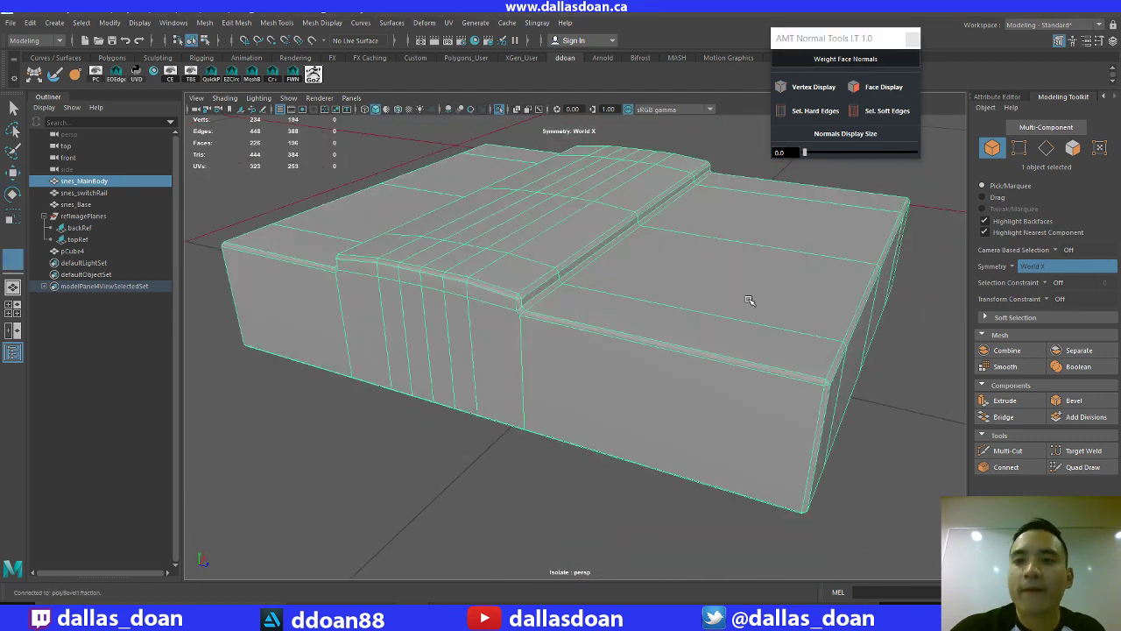
{"action": "left_click_drag", "start_coordinate": [750, 301], "coordinate": [794, 234], "text": "alt"}
{"action": "left_click", "coordinate": [869, 313]}
{"action": "left_click_drag", "start_coordinate": [870, 313], "coordinate": [683, 344], "text": "alt"}
{"action": "left_click", "coordinate": [605, 313]}
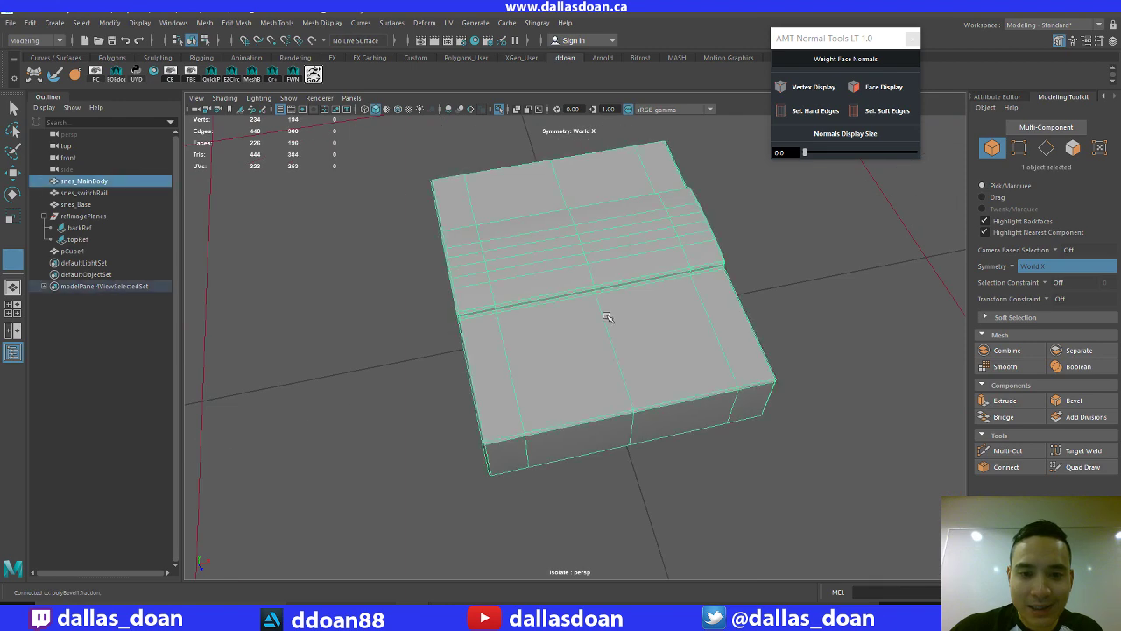
{"action": "left_click_drag", "start_coordinate": [606, 313], "coordinate": [804, 288], "text": "alt"}
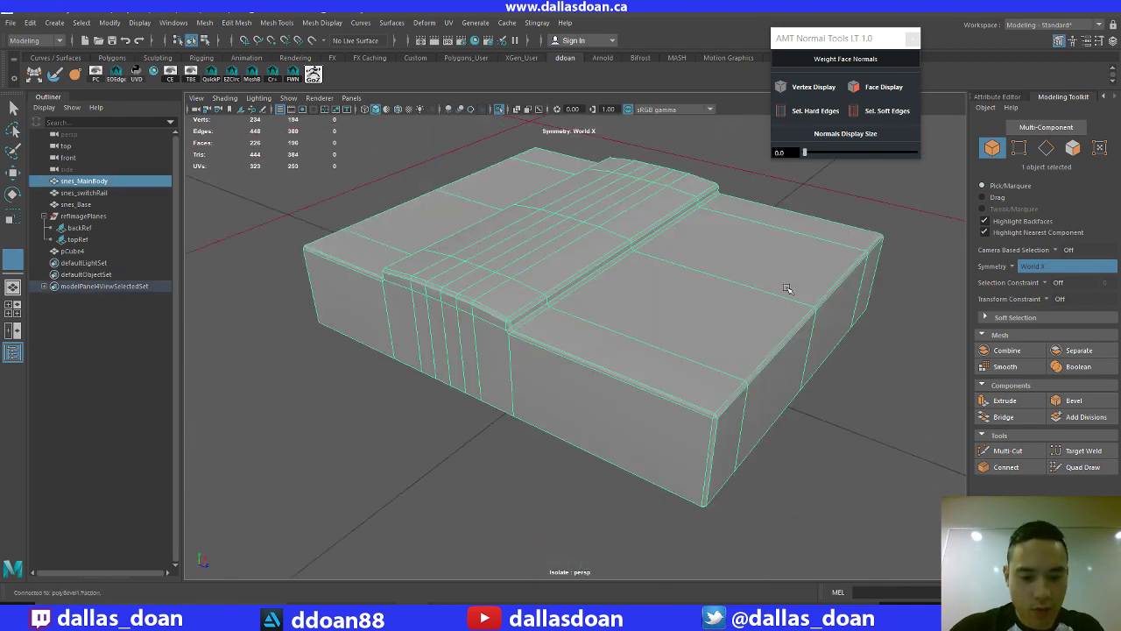
Show the rest of the console again, reselect the main body and turn off the modeling symmetry
{"action": "key", "text": "ctrl+1"}
{"action": "left_click", "coordinate": [916, 283]}
{"action": "scroll", "coordinate": [877, 300], "scroll_direction": "down", "scroll_amount": 5}
{"action": "left_click_drag", "start_coordinate": [876, 300], "coordinate": [822, 308], "text": "alt"}
{"action": "scroll", "coordinate": [723, 315], "scroll_direction": "up", "scroll_amount": 7}
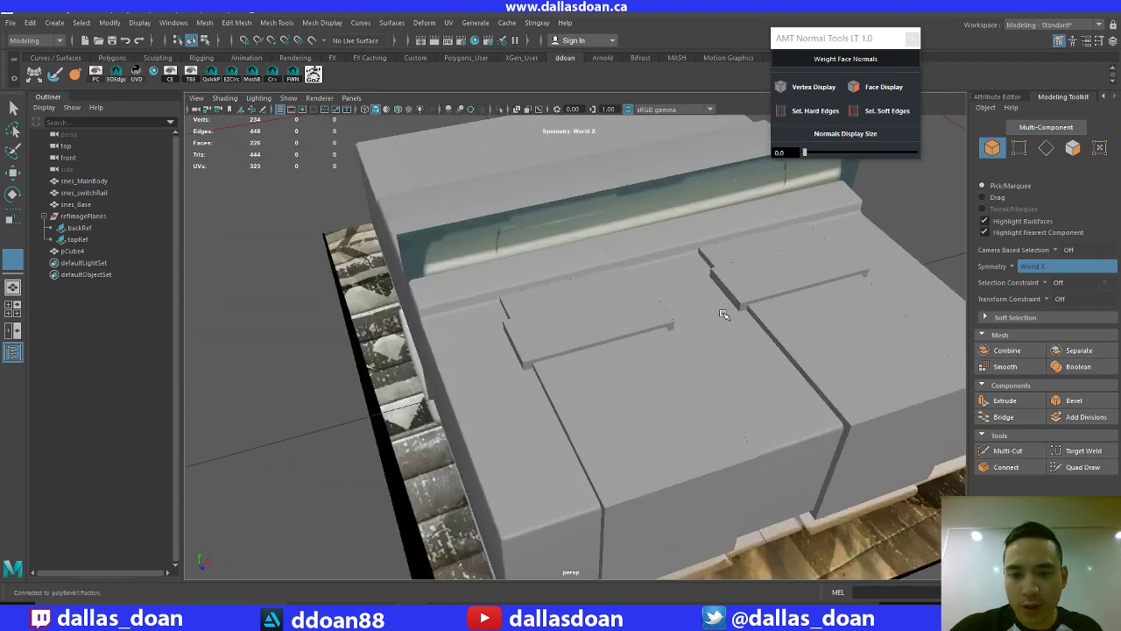
{"action": "left_click_drag", "start_coordinate": [723, 314], "coordinate": [717, 337], "text": "alt"}
{"action": "left_click", "coordinate": [636, 261]}
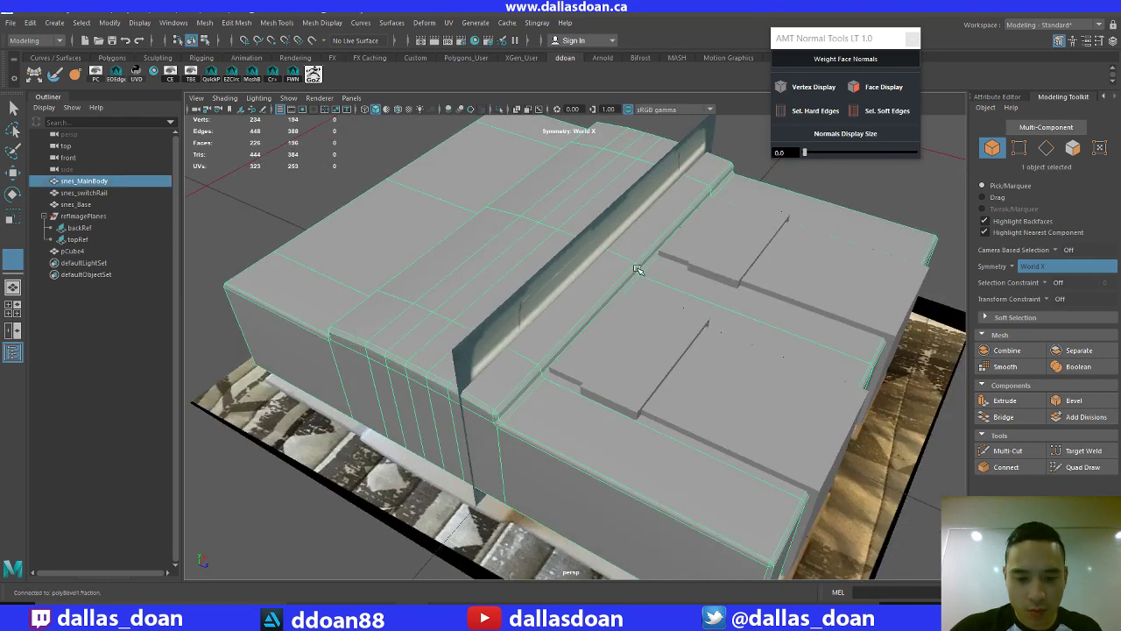
{"action": "left_click", "coordinate": [1009, 267]}
{"action": "left_click", "coordinate": [1033, 273]}
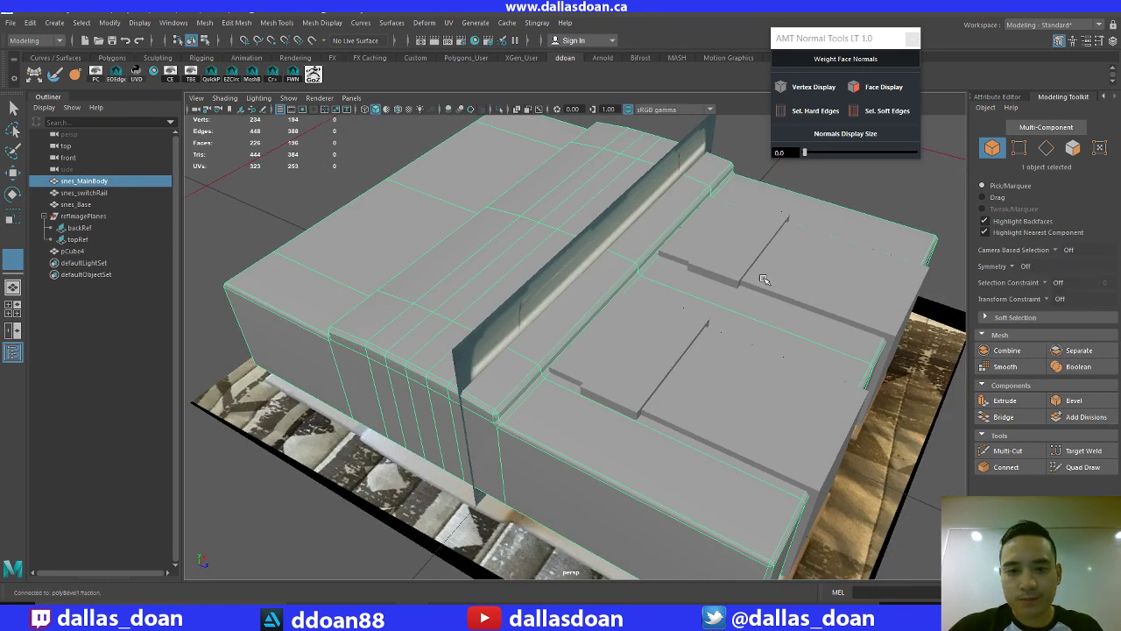
Isolate the main body, select the four faces of the cartridge flap strip and compare them with the top reference
{"action": "key", "text": "ctrl+1"}
{"action": "left_click_drag", "start_coordinate": [645, 290], "coordinate": [526, 230], "text": "alt"}
{"action": "right_click_drag", "start_coordinate": [520, 201], "coordinate": [520, 225]}
{"action": "left_click", "coordinate": [519, 199]}
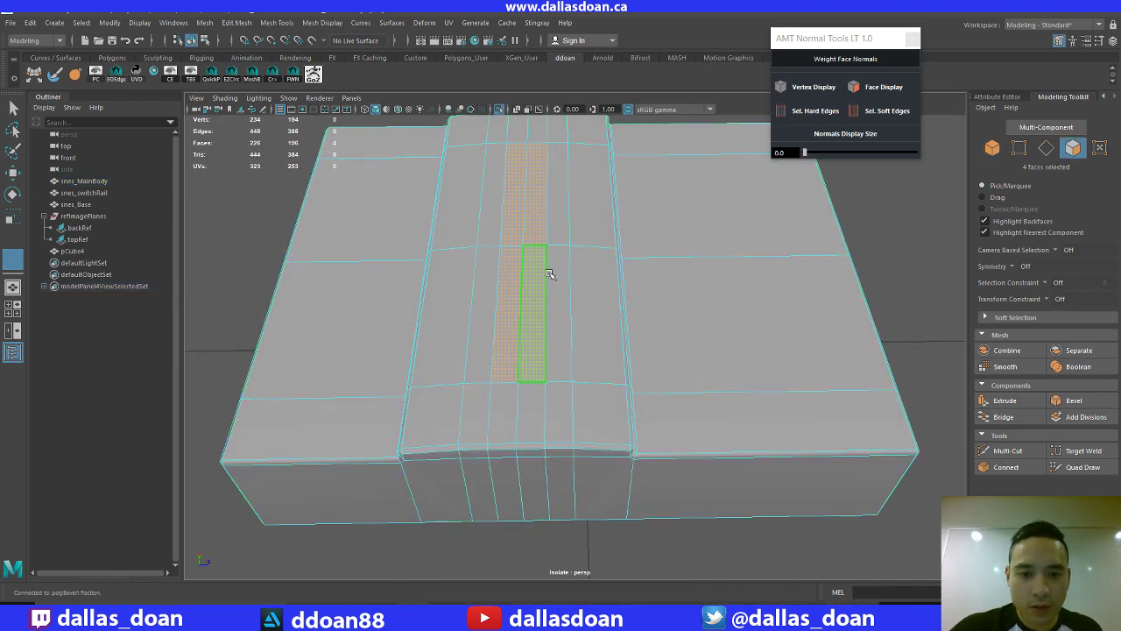
{"action": "mouse_move", "coordinate": [549, 275]}
{"action": "left_mouse_down", "text": "alt"}
{"action": "mouse_move", "coordinate": [570, 258]}
{"action": "mouse_move", "coordinate": [555, 275]}
{"action": "mouse_move", "coordinate": [516, 280]}
{"action": "mouse_move", "coordinate": [595, 266]}
{"action": "mouse_move", "coordinate": [603, 250]}
{"action": "mouse_move", "coordinate": [539, 257]}
{"action": "left_mouse_up", "text": "alt"}
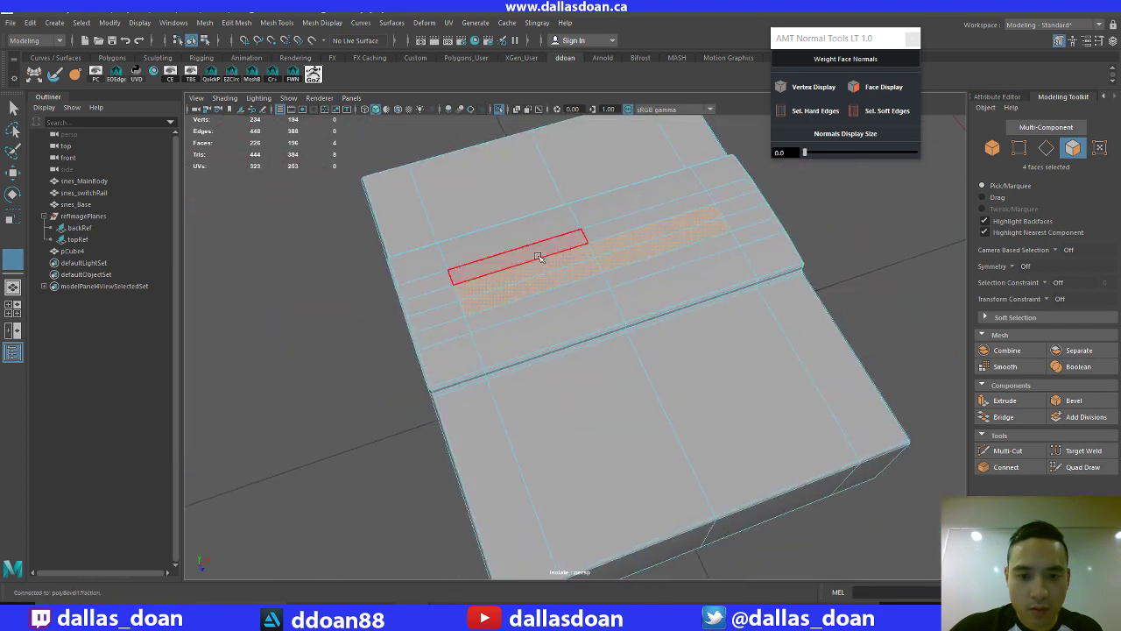
{"action": "key", "text": "space"}
{"action": "key", "text": "space"}
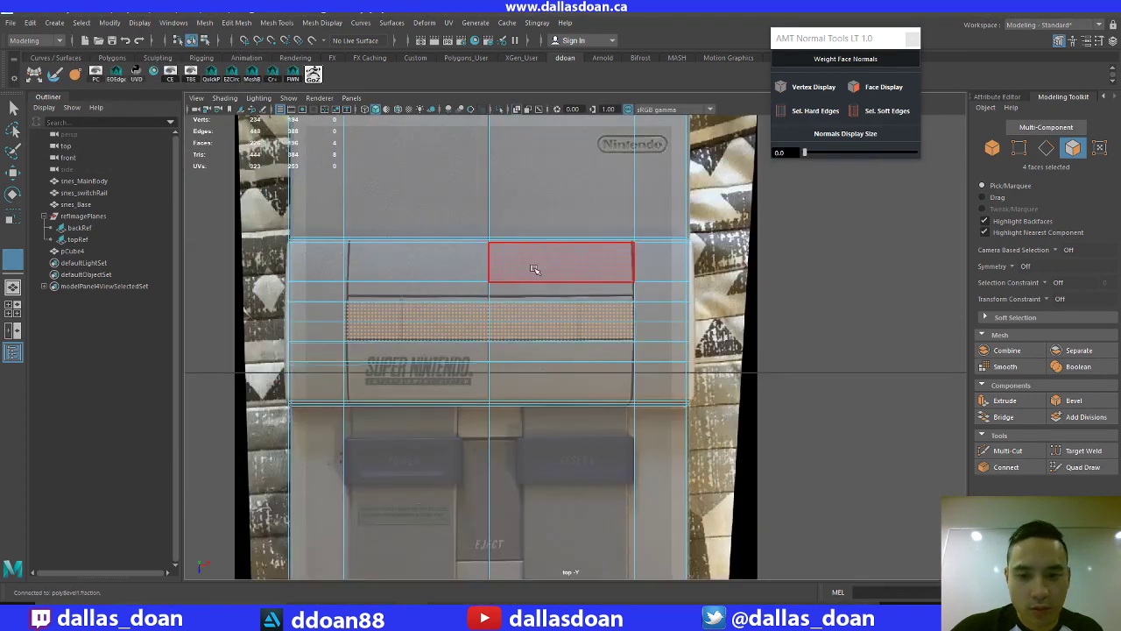
{"action": "key", "text": "space"}
{"action": "key", "text": "space"}
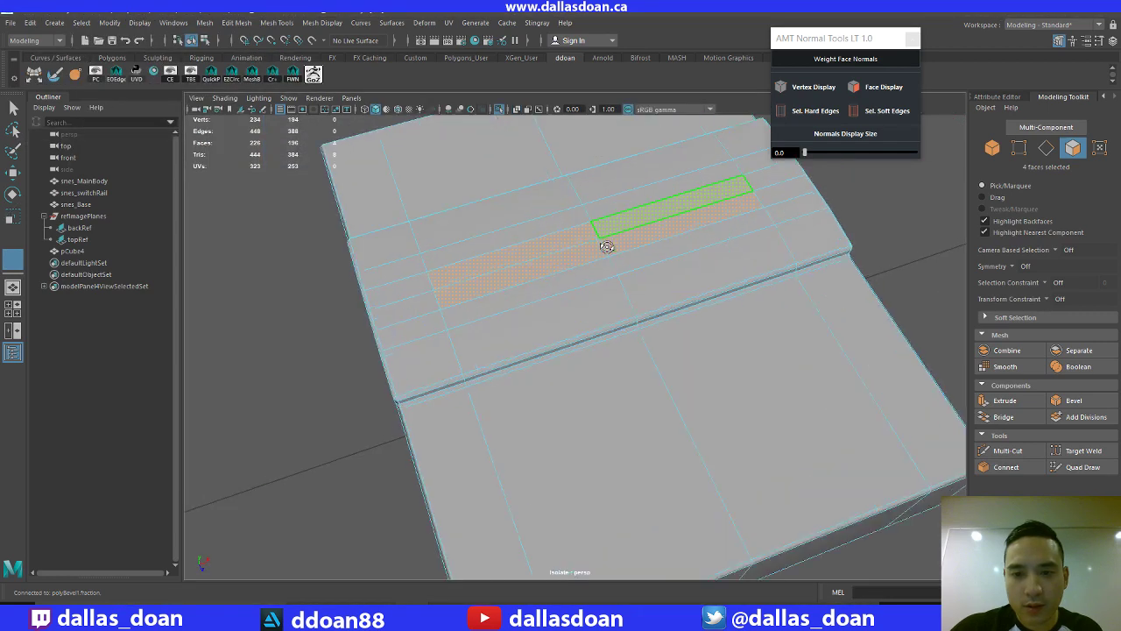
{"action": "mouse_move", "coordinate": [603, 245]}
{"action": "left_mouse_down", "text": "alt"}
{"action": "mouse_move", "coordinate": [599, 284]}
{"action": "mouse_move", "coordinate": [599, 260]}
{"action": "left_mouse_up", "text": "alt"}
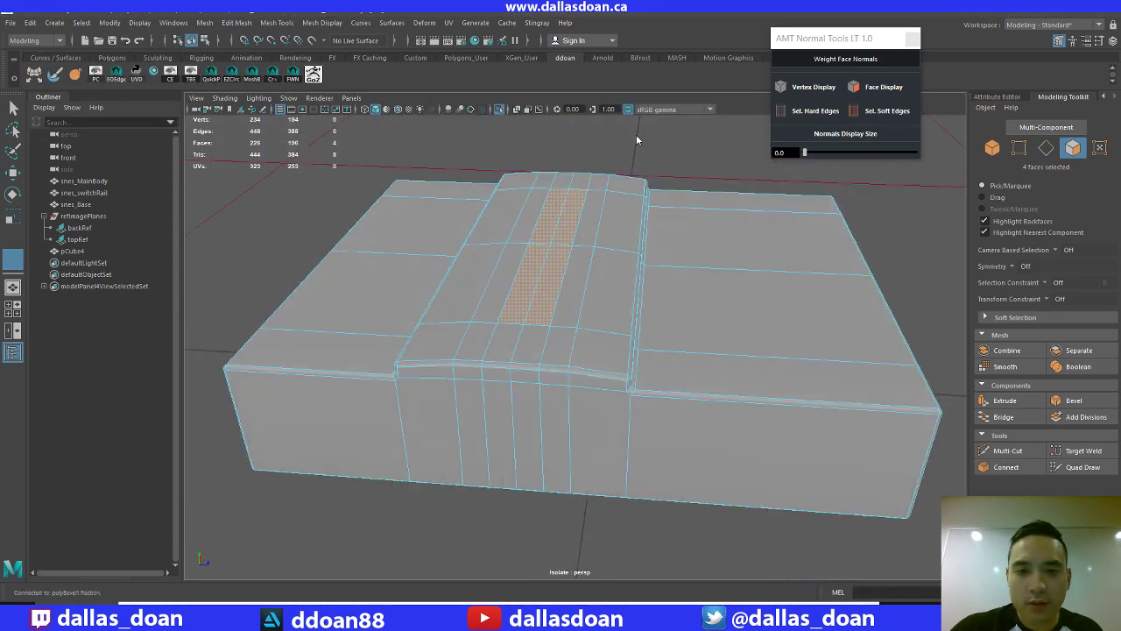
Extrude the four flap faces down into the main body with a Local Translate Z of -5.823 and display the wireframe
{"action": "right_click_drag", "start_coordinate": [637, 137], "coordinate": [588, 206], "text": "shift"}
{"action": "scroll", "coordinate": [713, 243], "scroll_direction": "up", "scroll_amount": 2}
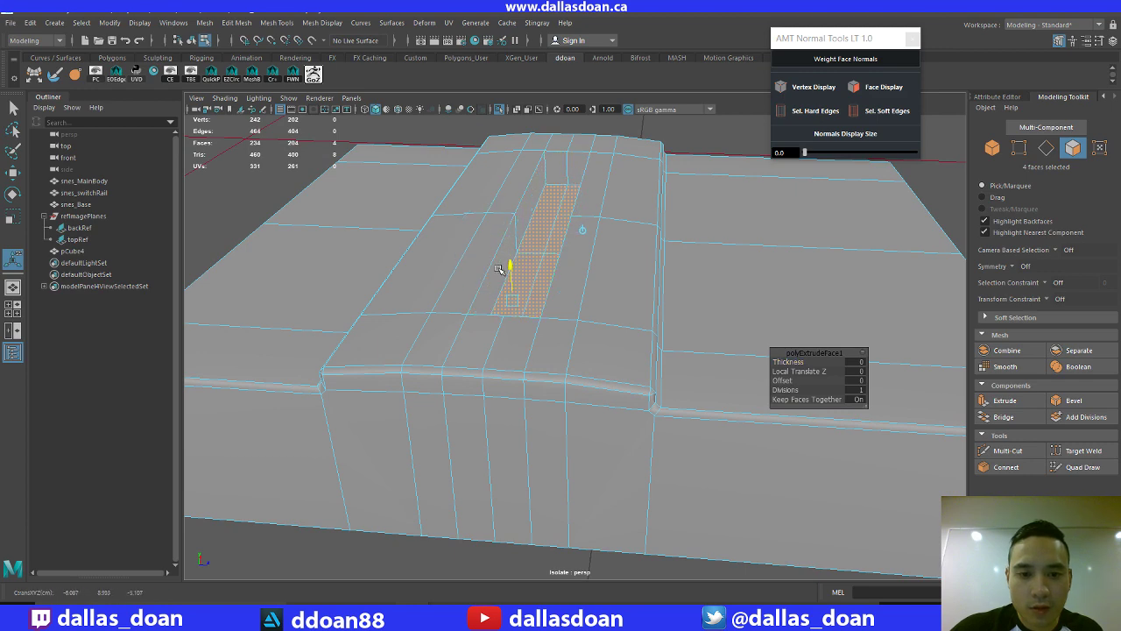
{"action": "left_click_drag", "start_coordinate": [568, 272], "coordinate": [526, 278], "text": "alt"}
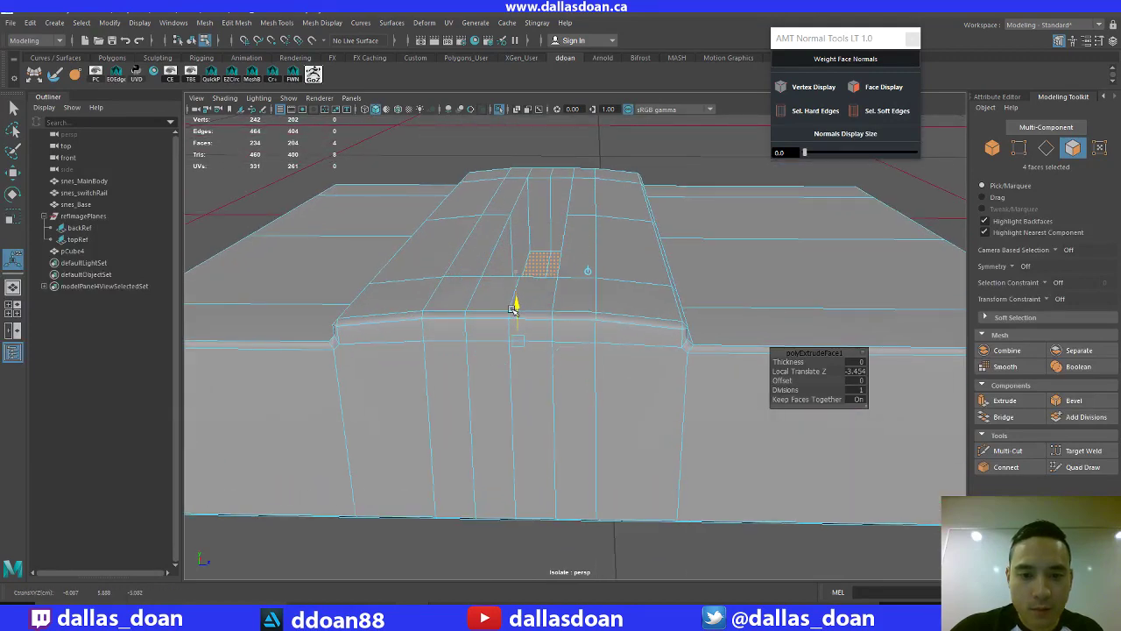
{"action": "left_click_drag", "start_coordinate": [603, 292], "coordinate": [631, 317], "text": "alt"}
{"action": "key", "text": "4"}
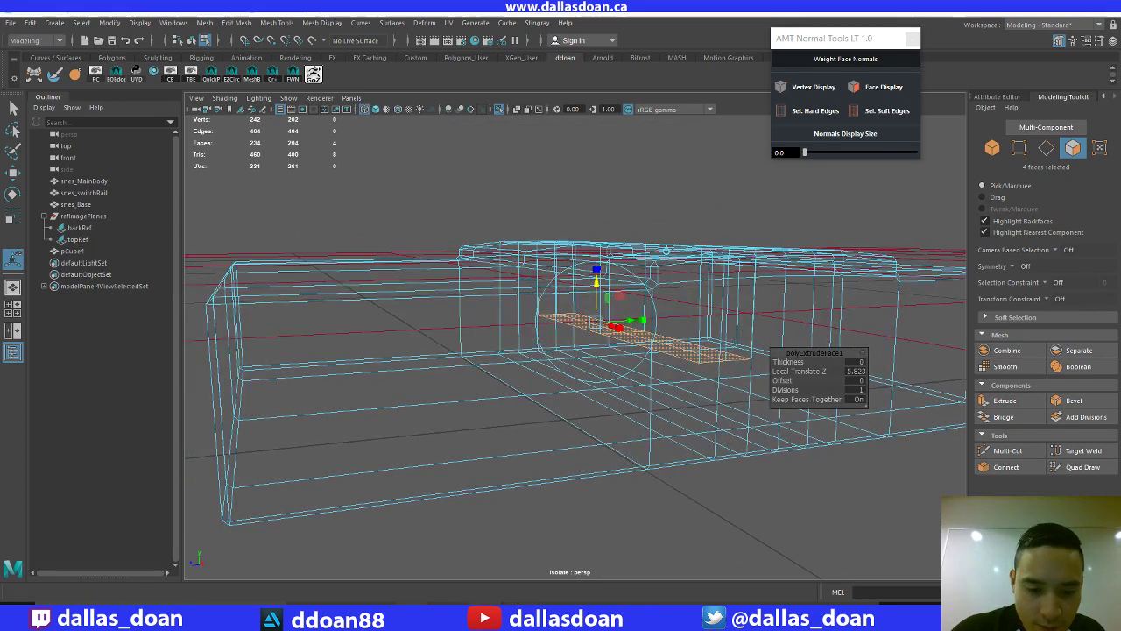
Switch to the Photos viewer and look through the SNES reference pictures for how a cartridge sits in the console
{"action": "left_click", "coordinate": [544, 563]}
{"action": "left_click", "coordinate": [543, 558]}
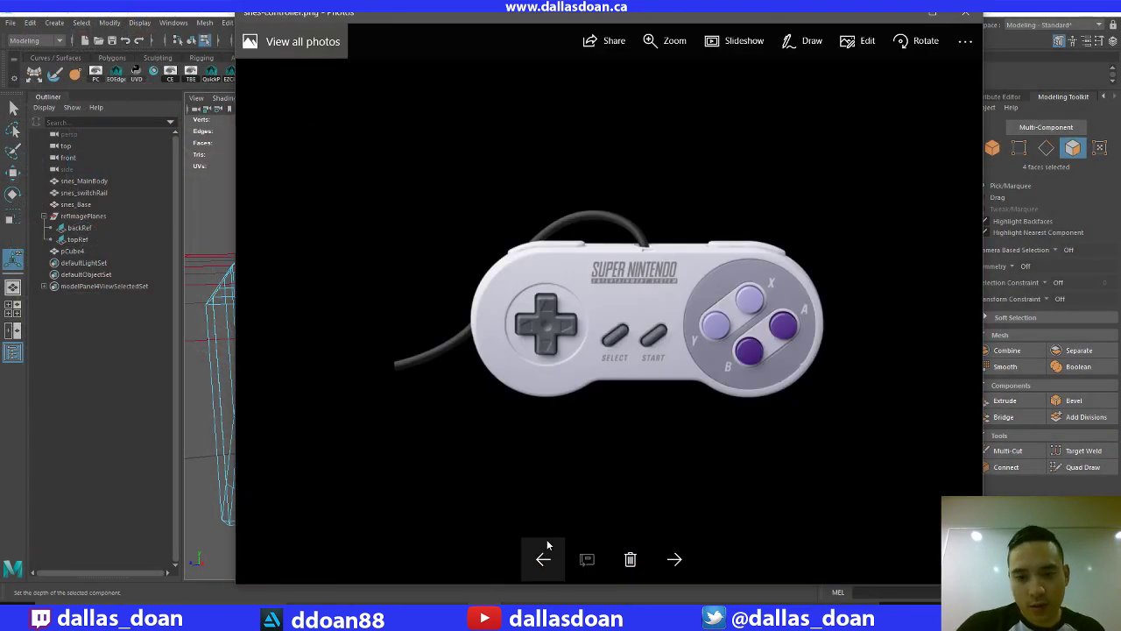
{"action": "left_click", "coordinate": [543, 558]}
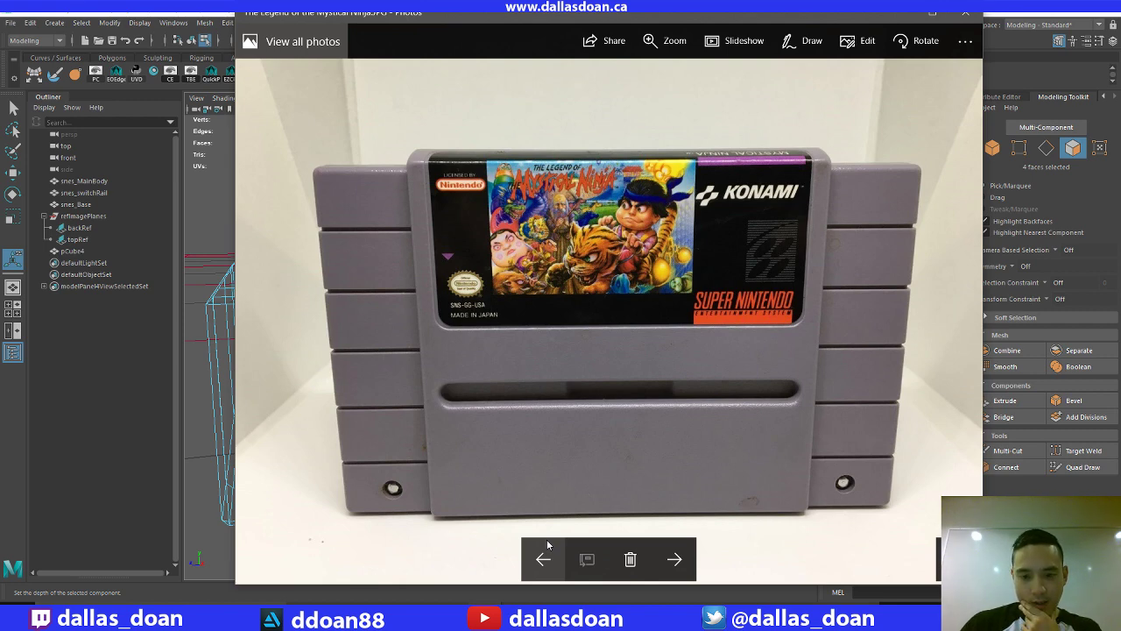
{"action": "left_click", "coordinate": [547, 544]}
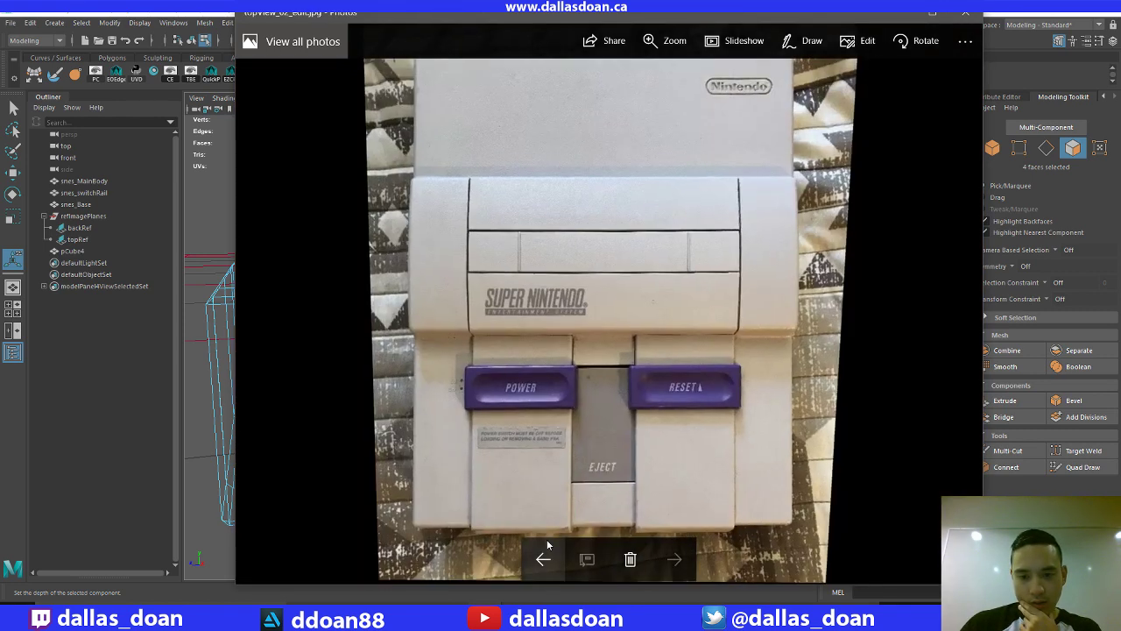
{"action": "left_click", "coordinate": [546, 544]}
{"action": "left_click", "coordinate": [546, 544]}
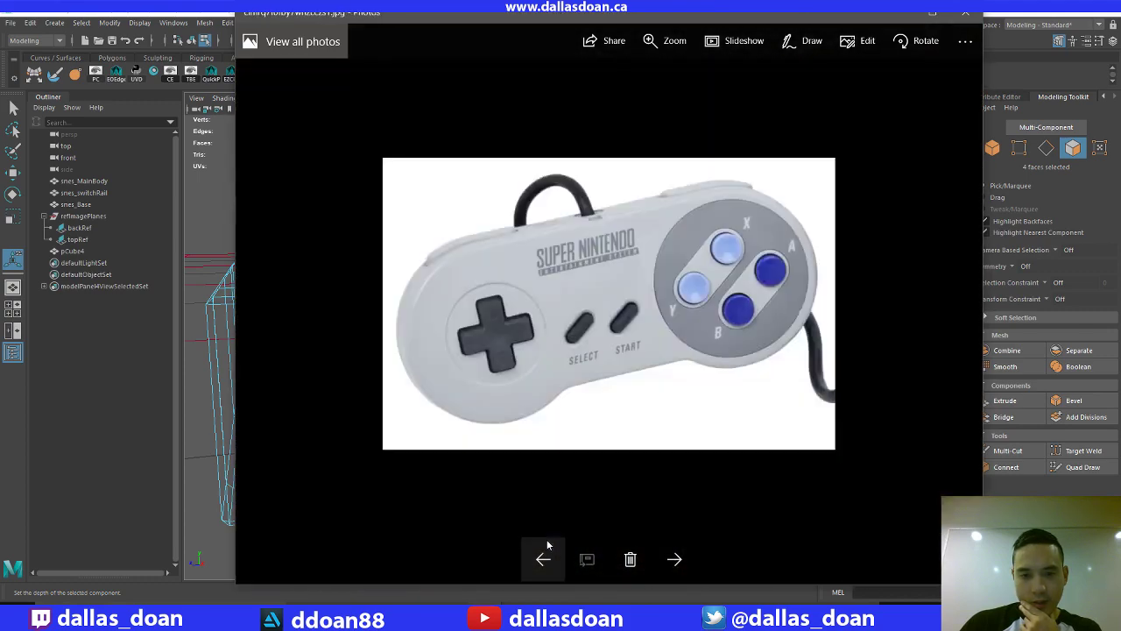
{"action": "left_click", "coordinate": [547, 544]}
{"action": "left_click", "coordinate": [543, 558]}
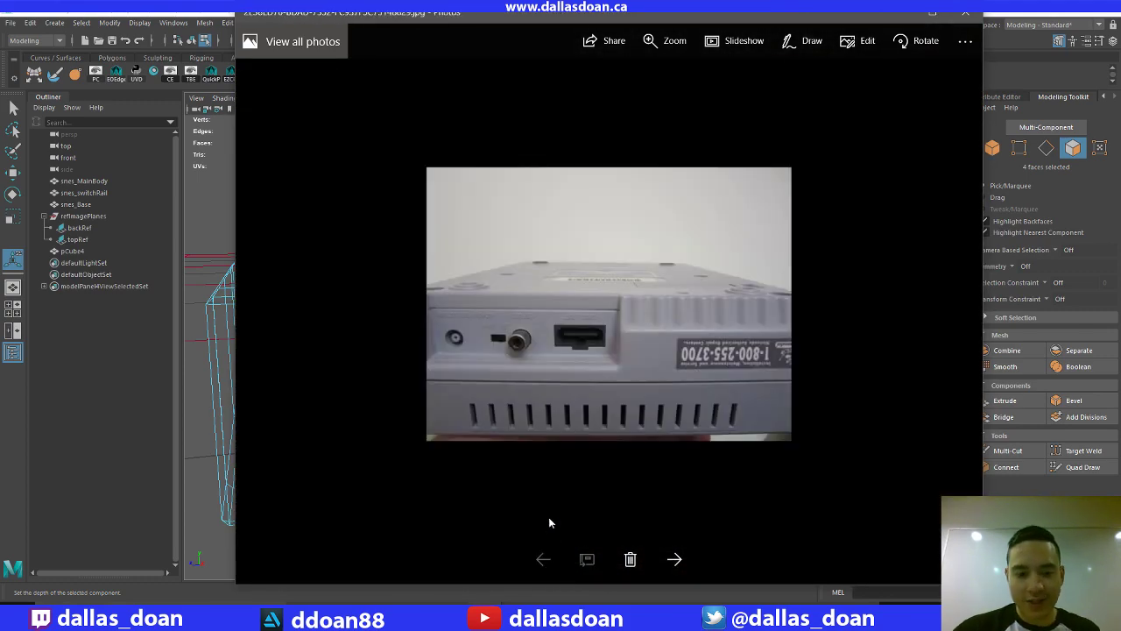
Open a new Google Chrome window and check the Twitch chat and OBS streaming windows
{"action": "left_click", "coordinate": [394, 602]}
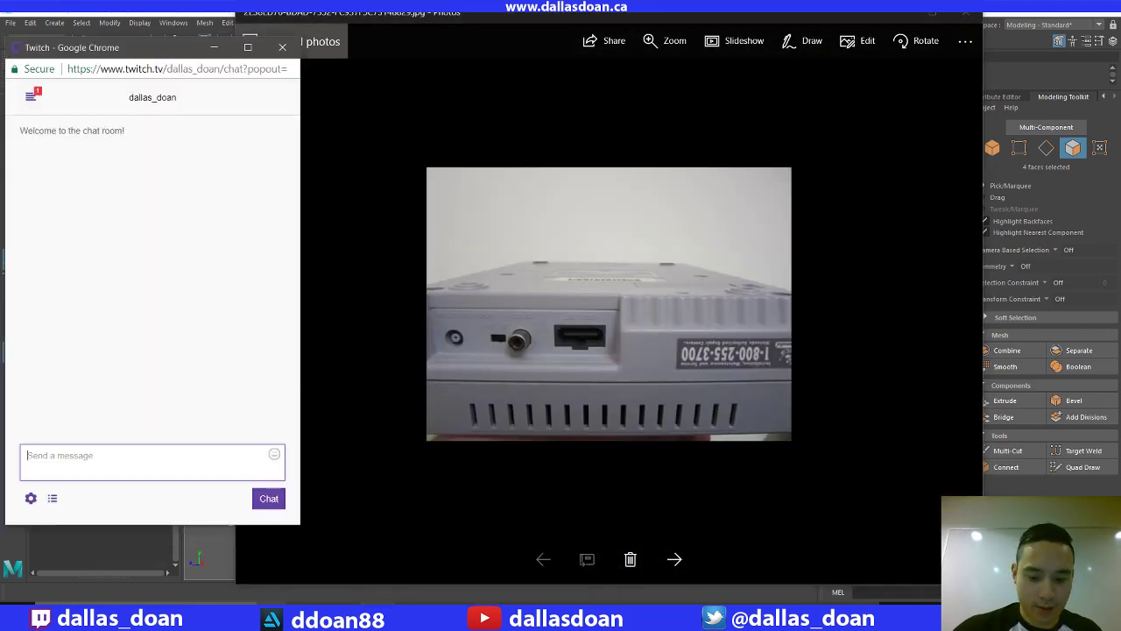
{"action": "key", "text": "super"}
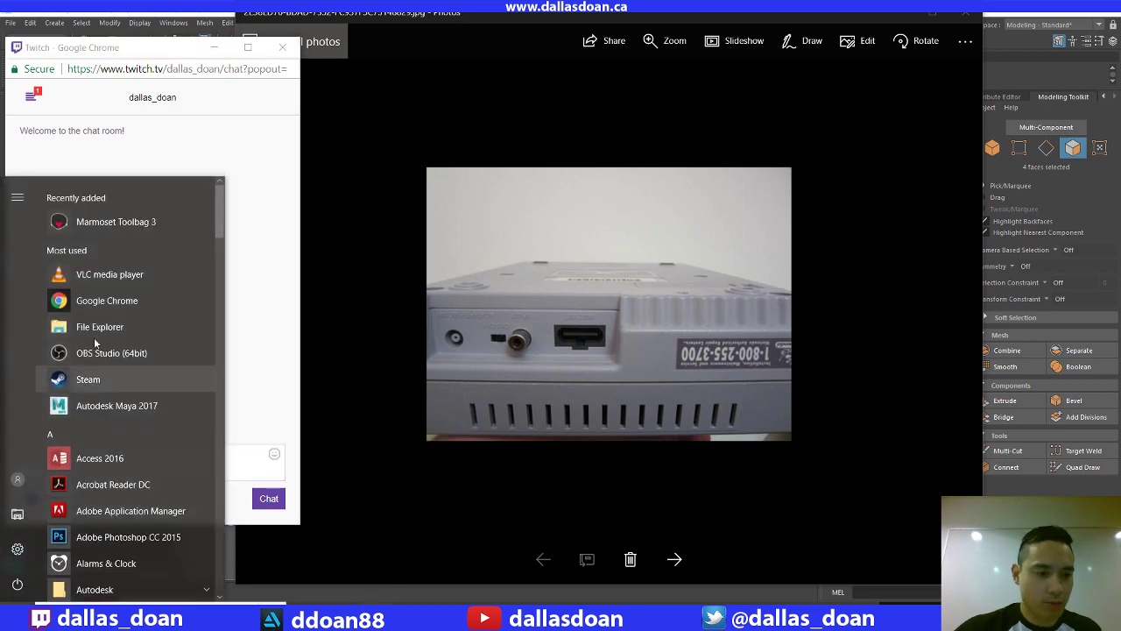
{"action": "left_click", "coordinate": [88, 342]}
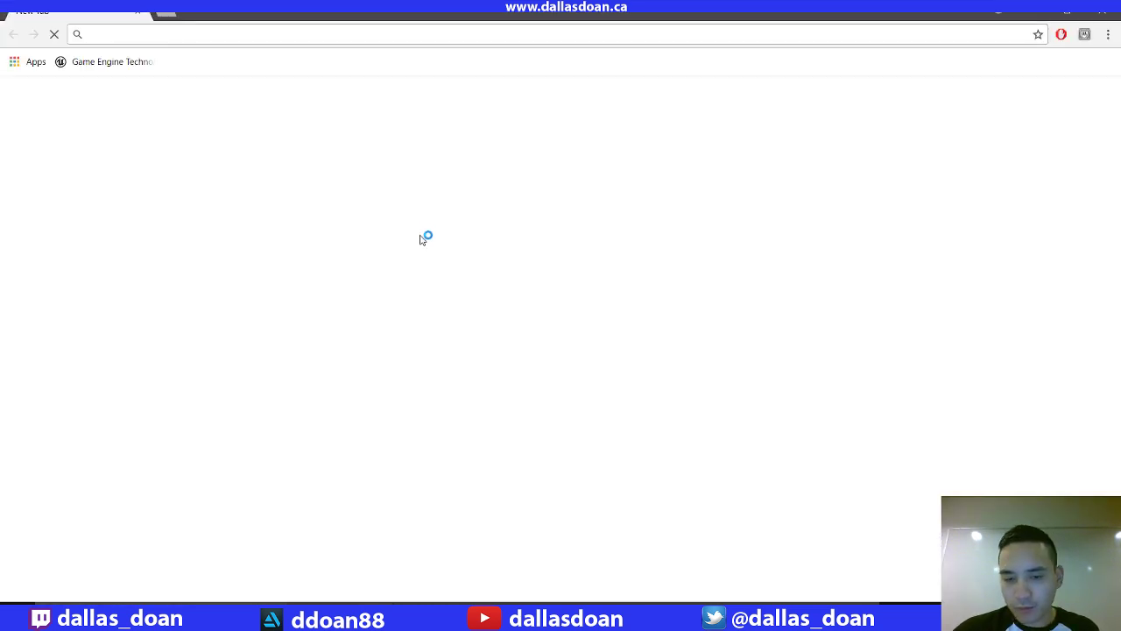
{"action": "left_click", "coordinate": [450, 613]}
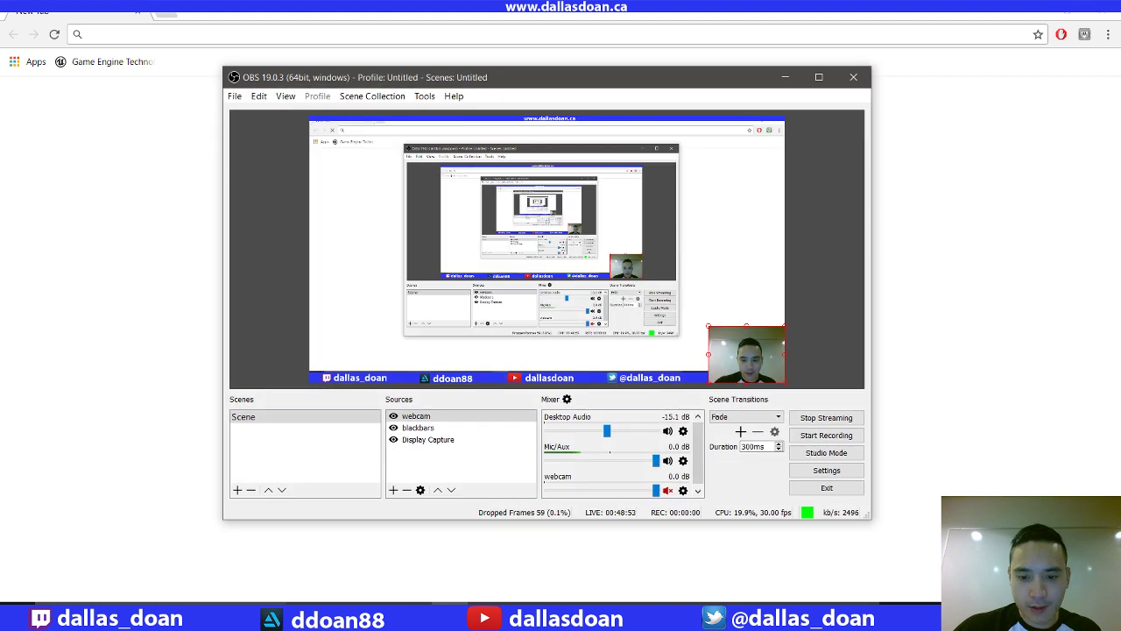
Search Google for "snes with game inside" and refine the image search to "snes with game in console"
{"action": "left_click", "coordinate": [510, 37]}
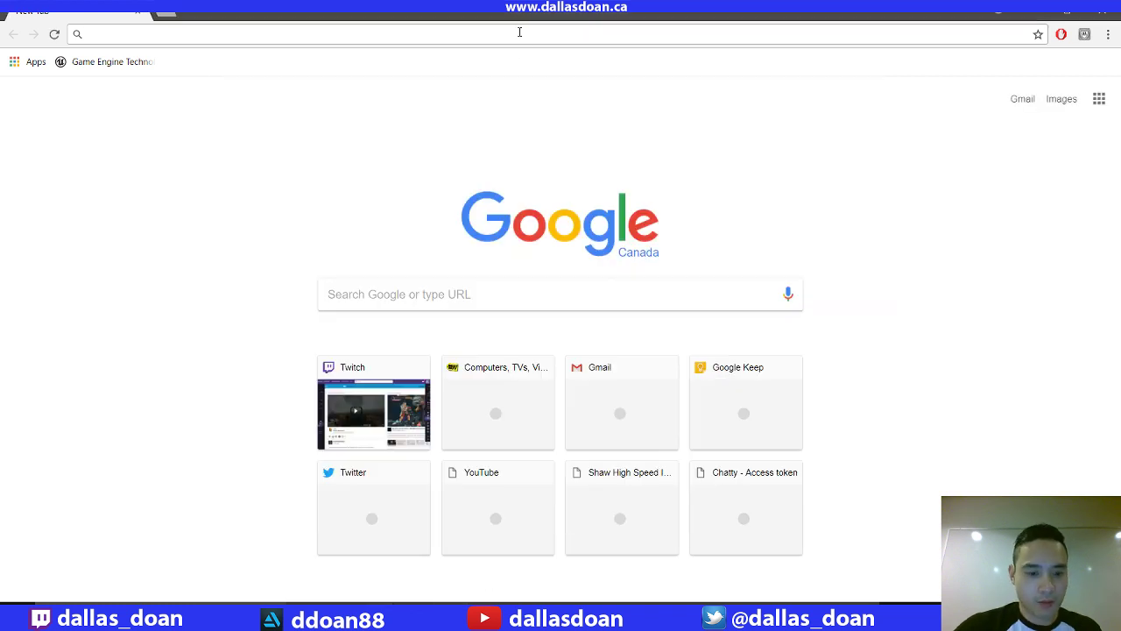
{"action": "type", "text": "snes"}
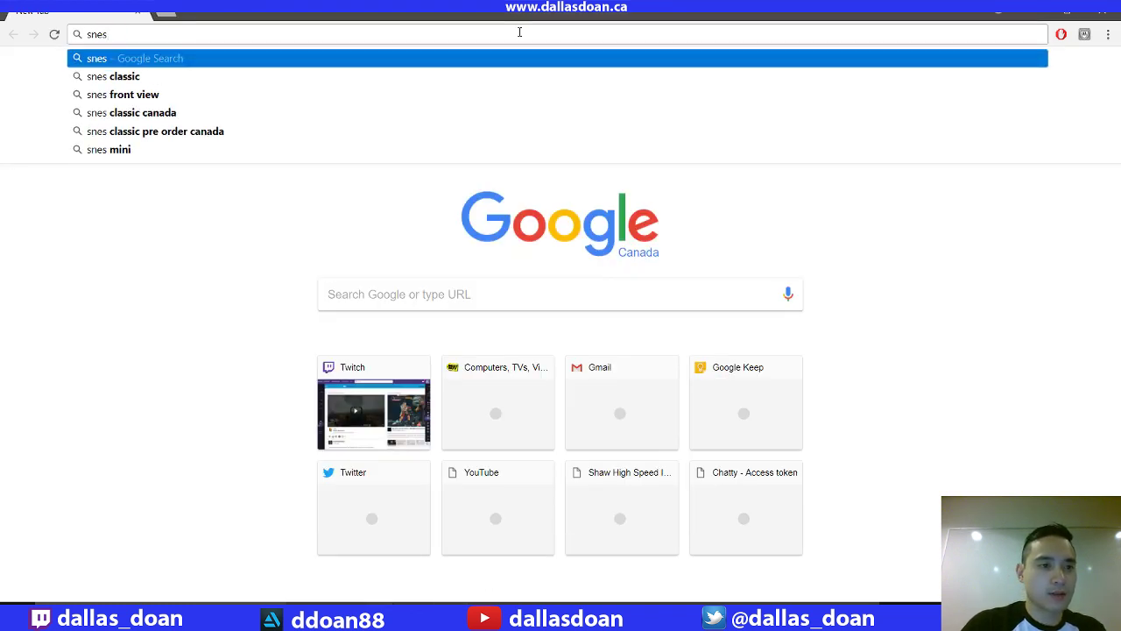
{"action": "type", "text": " with game inside"}
{"action": "key", "text": "Return"}
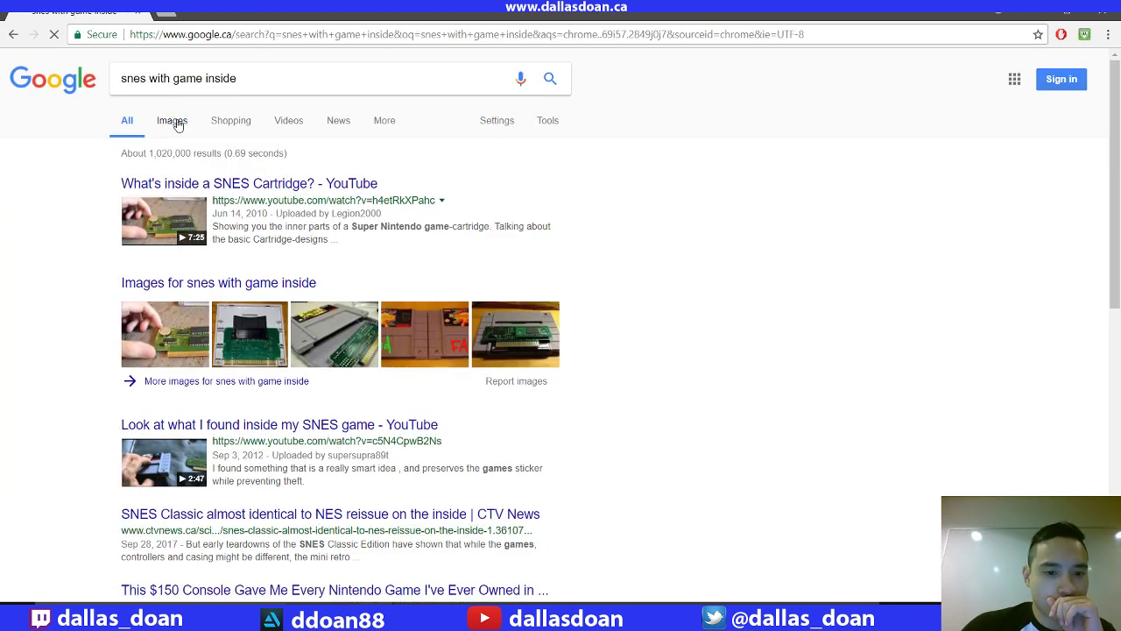
{"action": "left_click", "coordinate": [175, 122]}
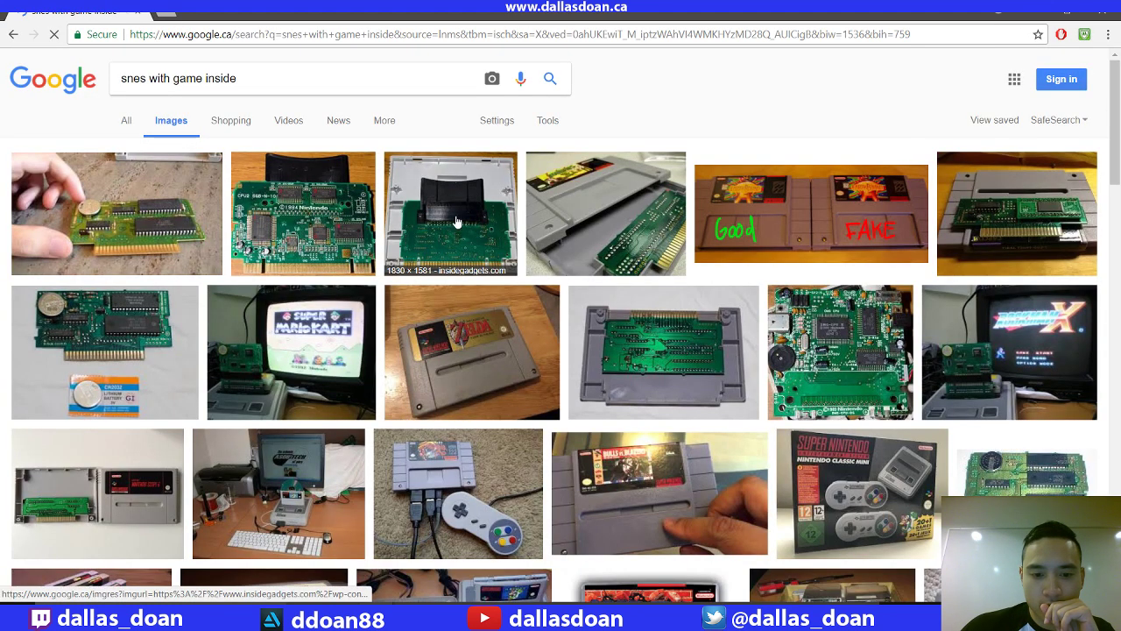
{"action": "left_click", "coordinate": [282, 68]}
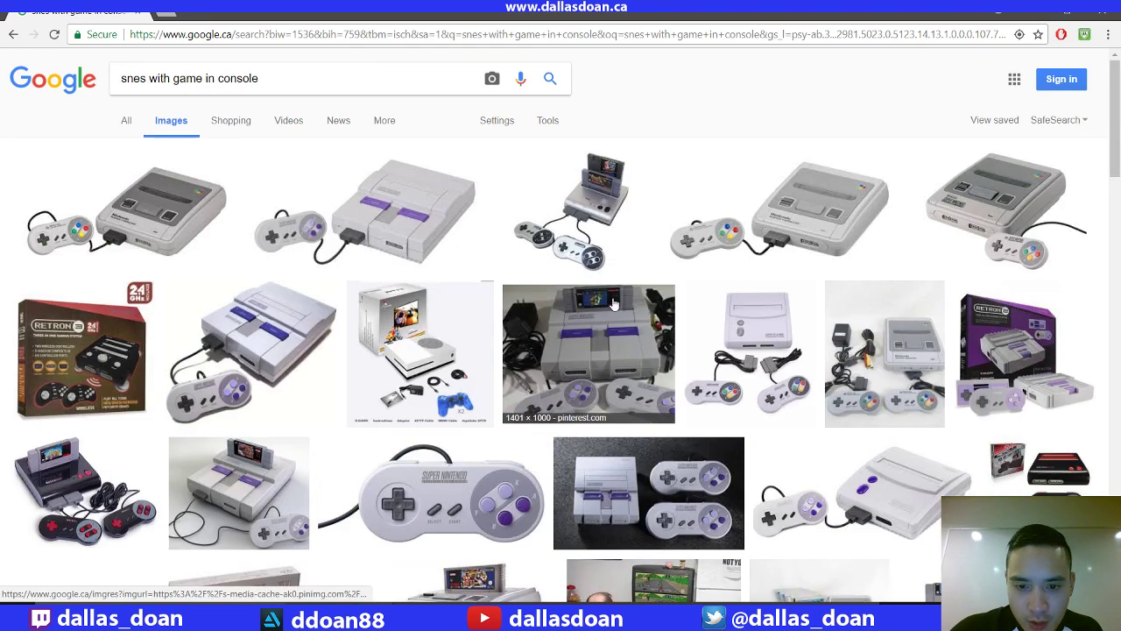
Open the Pinterest photo of the console with a Super Mario World cartridge and save it to the ref folder
{"action": "left_click", "coordinate": [607, 324]}
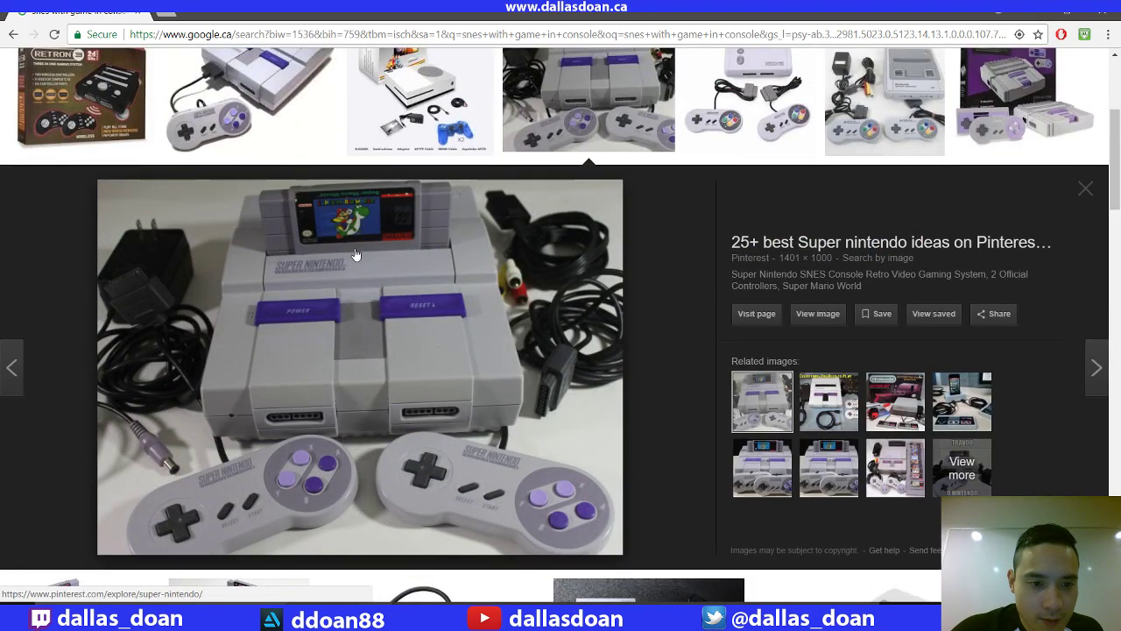
{"action": "right_click", "coordinate": [503, 287]}
{"action": "left_click", "coordinate": [589, 409]}
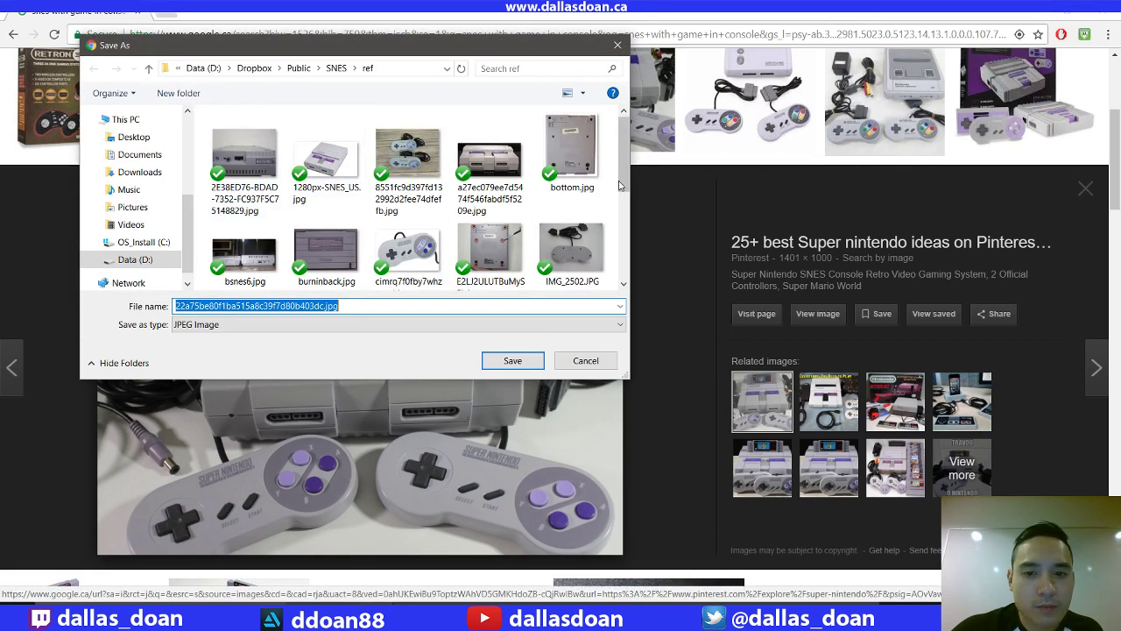
{"action": "scroll", "coordinate": [624, 189], "scroll_direction": "down", "scroll_amount": 3}
{"action": "key", "text": "Return"}
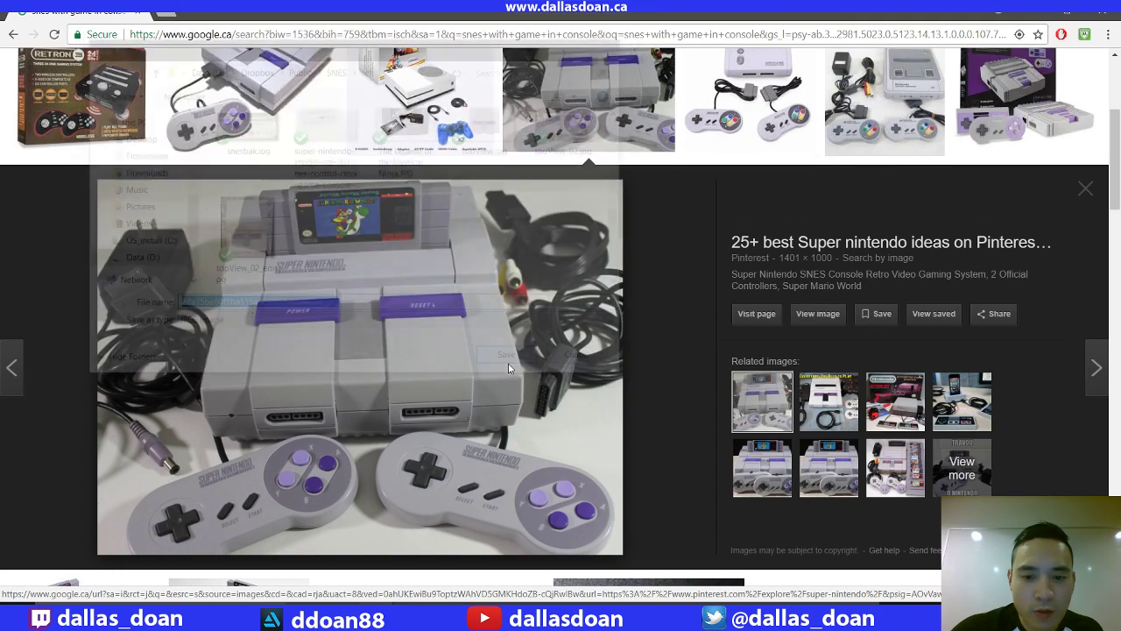
Open the BGR photo of the console with a cartridge inserted and save it as nintendo-snes-console.jpg in the ref folder
{"action": "scroll", "coordinate": [643, 350], "scroll_direction": "up", "scroll_amount": 3}
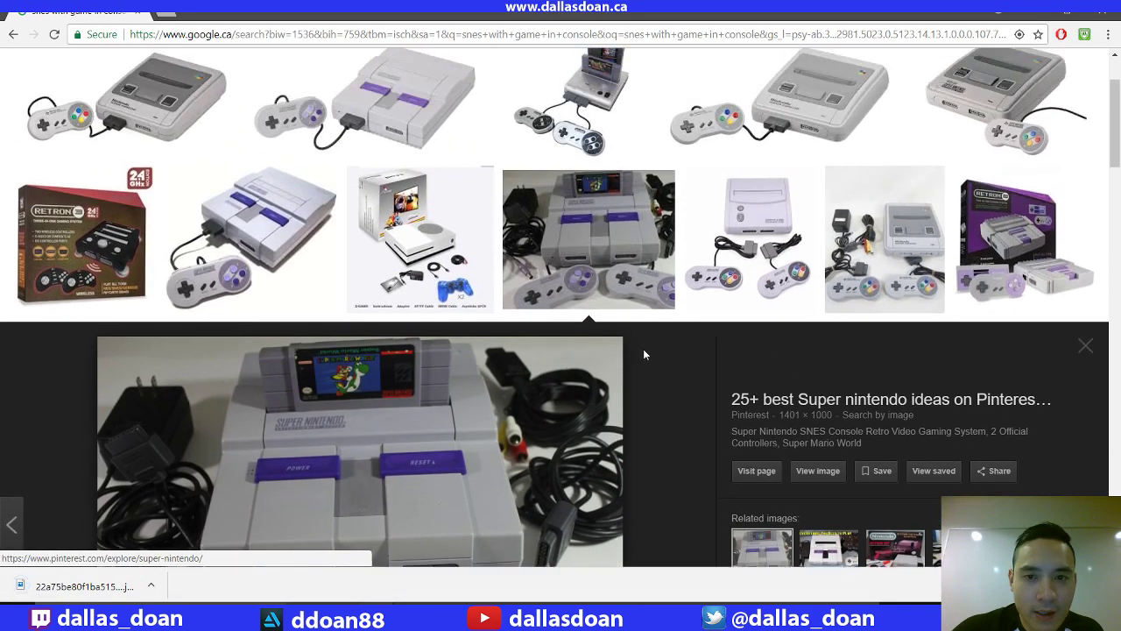
{"action": "scroll", "coordinate": [618, 399], "scroll_direction": "down", "scroll_amount": 8}
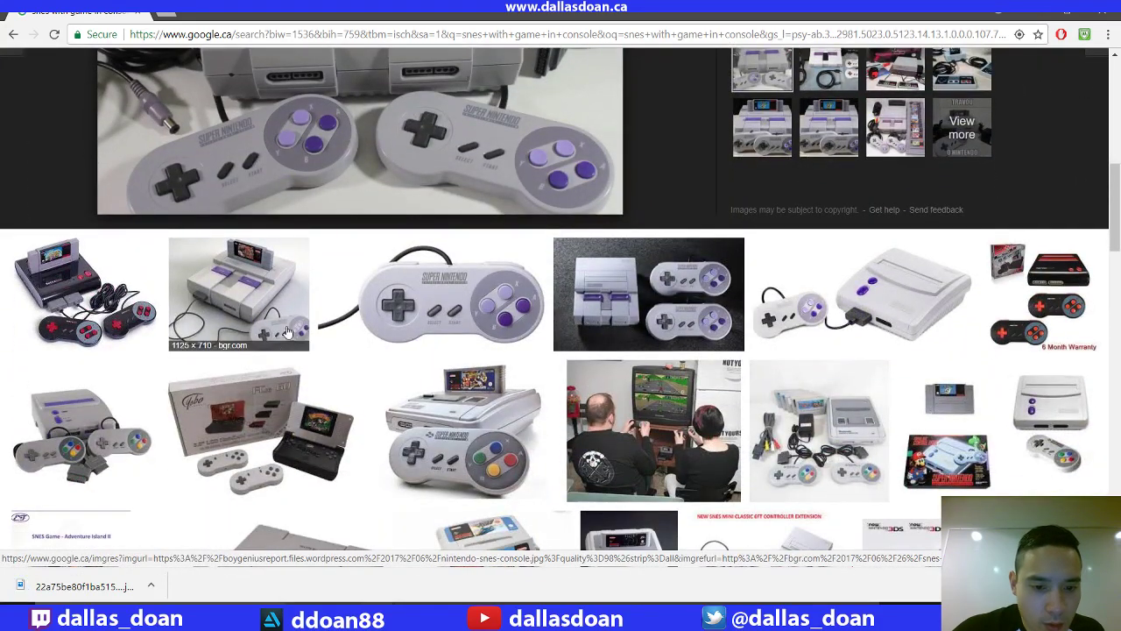
{"action": "left_click", "coordinate": [258, 292]}
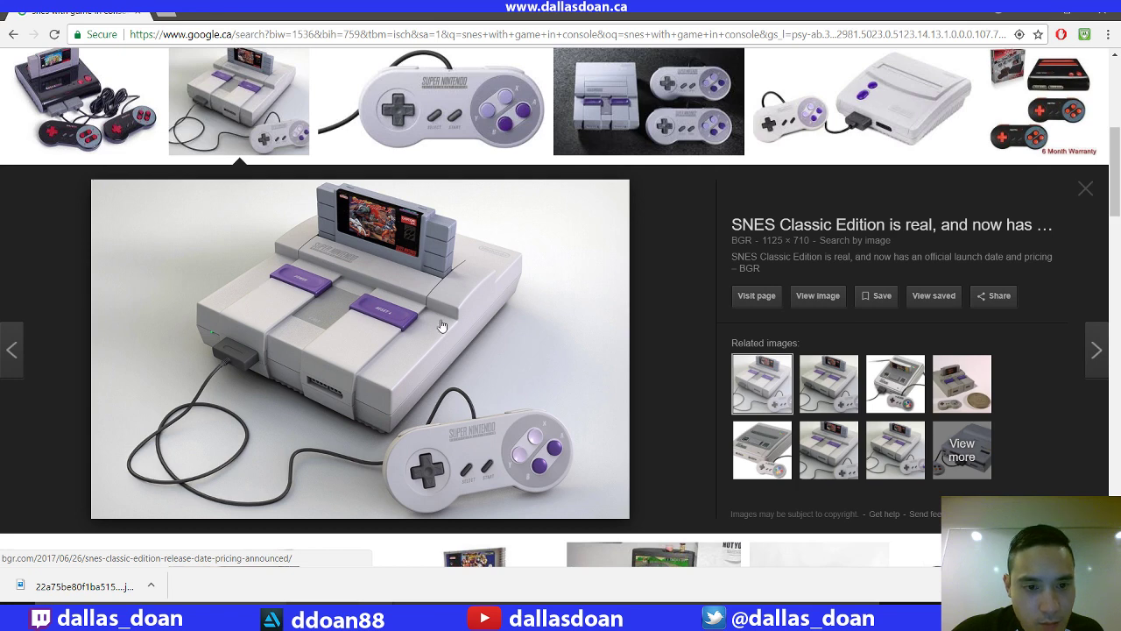
{"action": "scroll", "coordinate": [443, 326], "scroll_direction": "up", "scroll_amount": 1}
{"action": "right_click", "coordinate": [476, 317]}
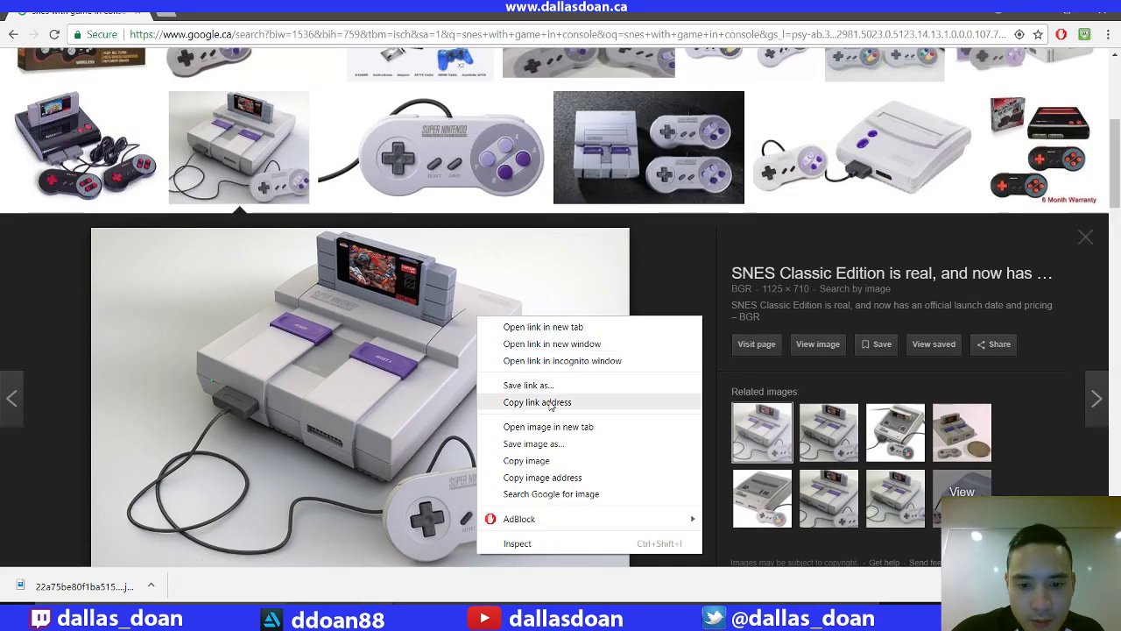
{"action": "left_click", "coordinate": [561, 444]}
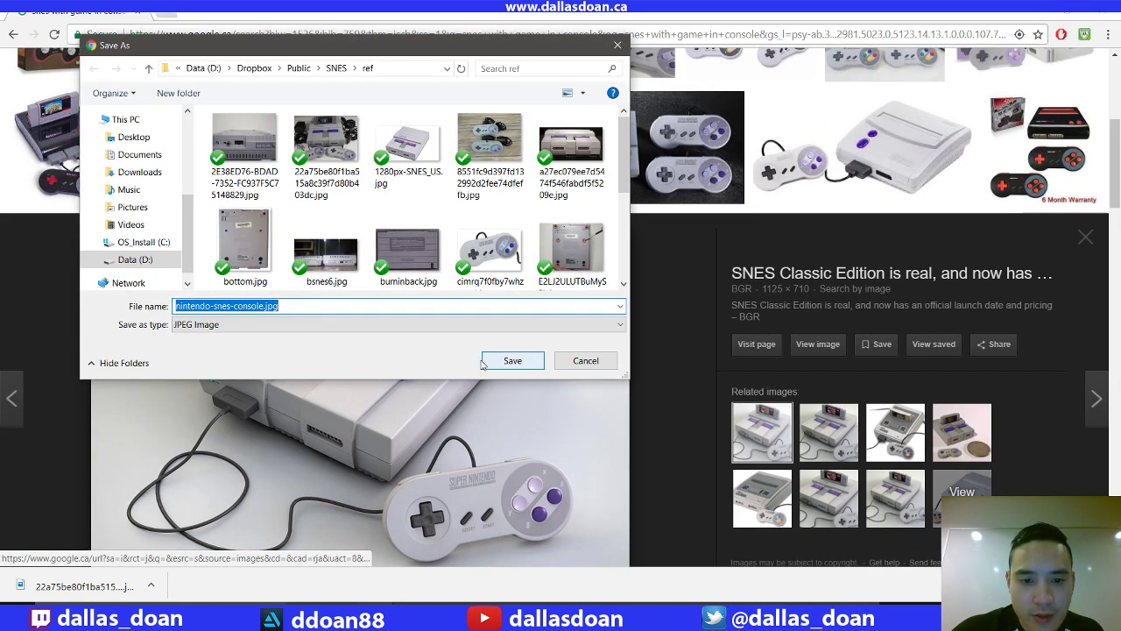
{"action": "left_click", "coordinate": [513, 361]}
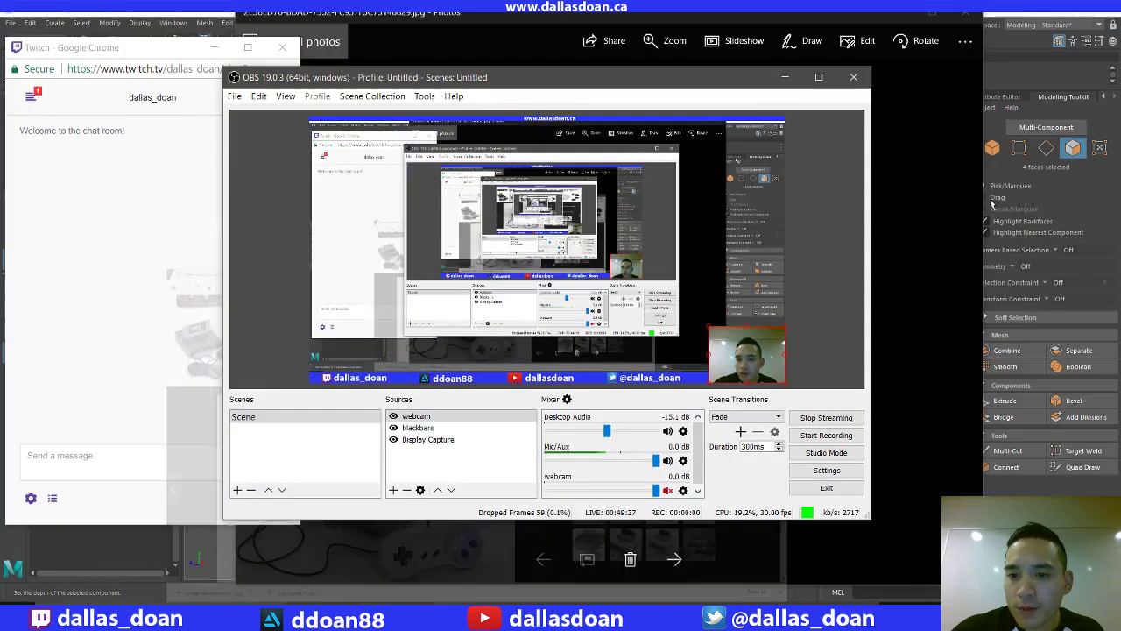
Clear the OBS and Twitch chat windows away, look through the reference pictures in Photos and close the viewer
{"action": "left_click", "coordinate": [786, 78]}
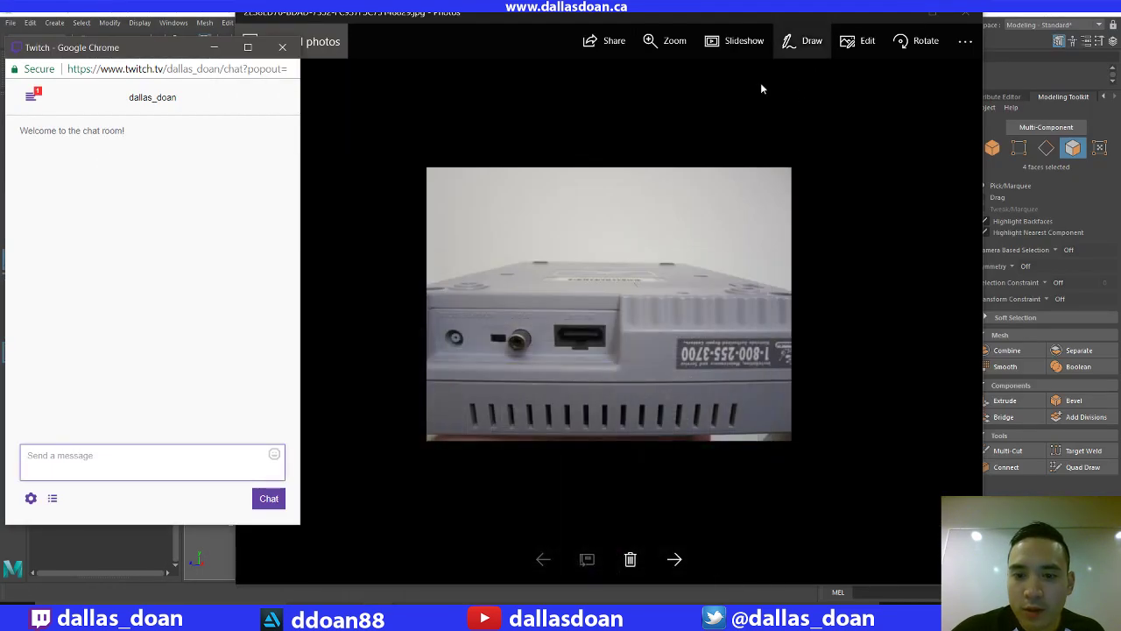
{"action": "left_click", "coordinate": [215, 48]}
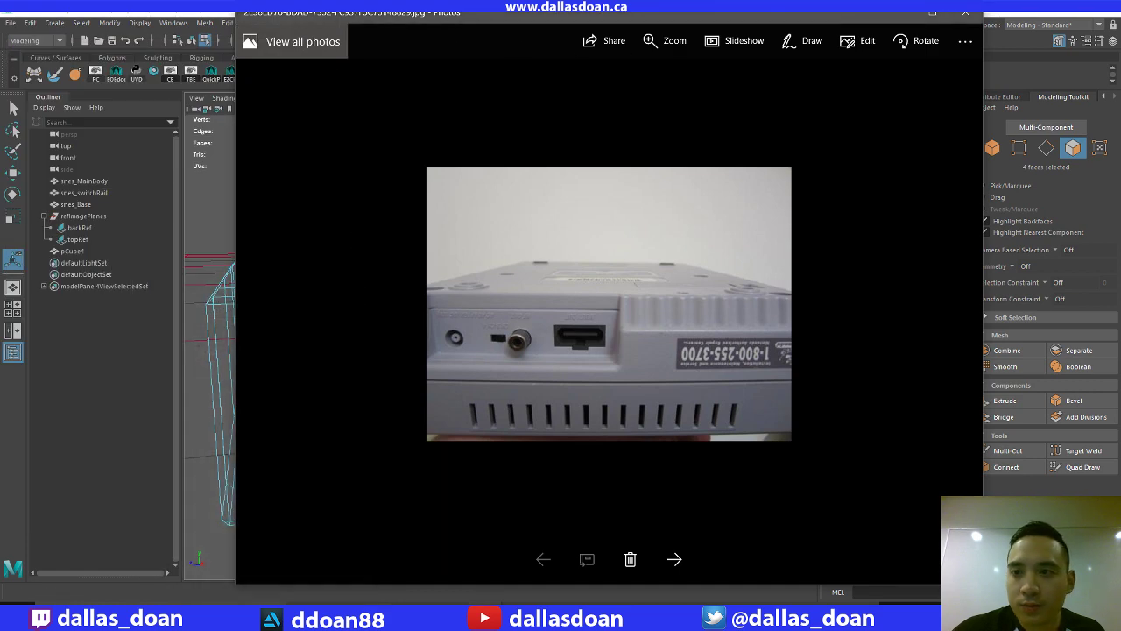
{"action": "key", "text": "Right"}
{"action": "key", "text": "Right"}
{"action": "key", "text": "Right"}
{"action": "key", "text": "Right"}
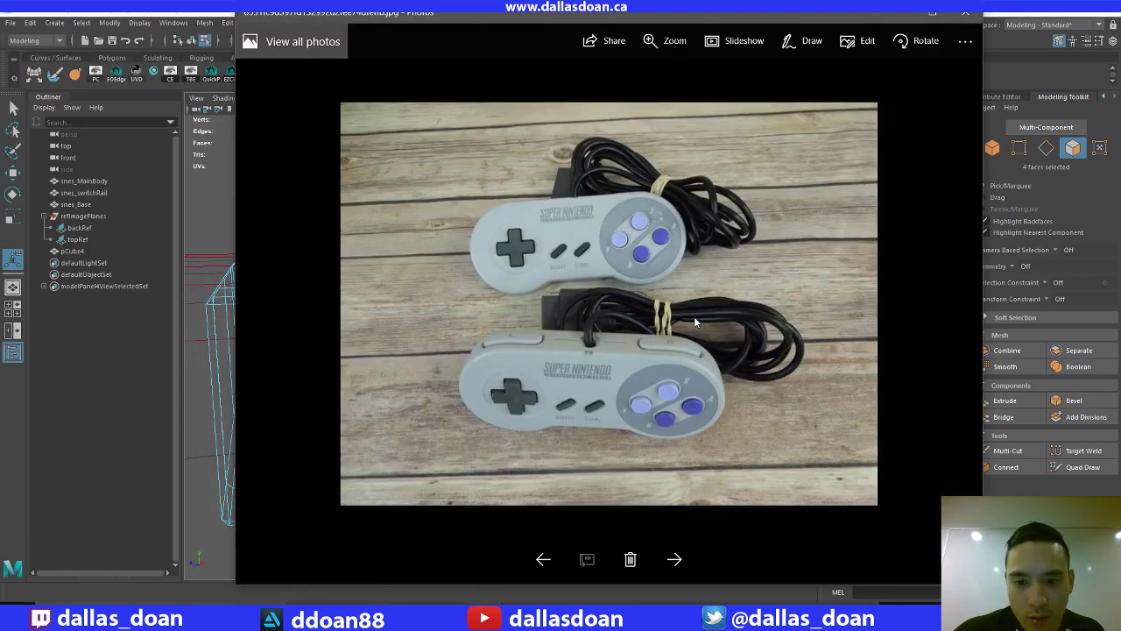
{"action": "key", "text": "Right"}
{"action": "key", "text": "Right"}
{"action": "key", "text": "Right"}
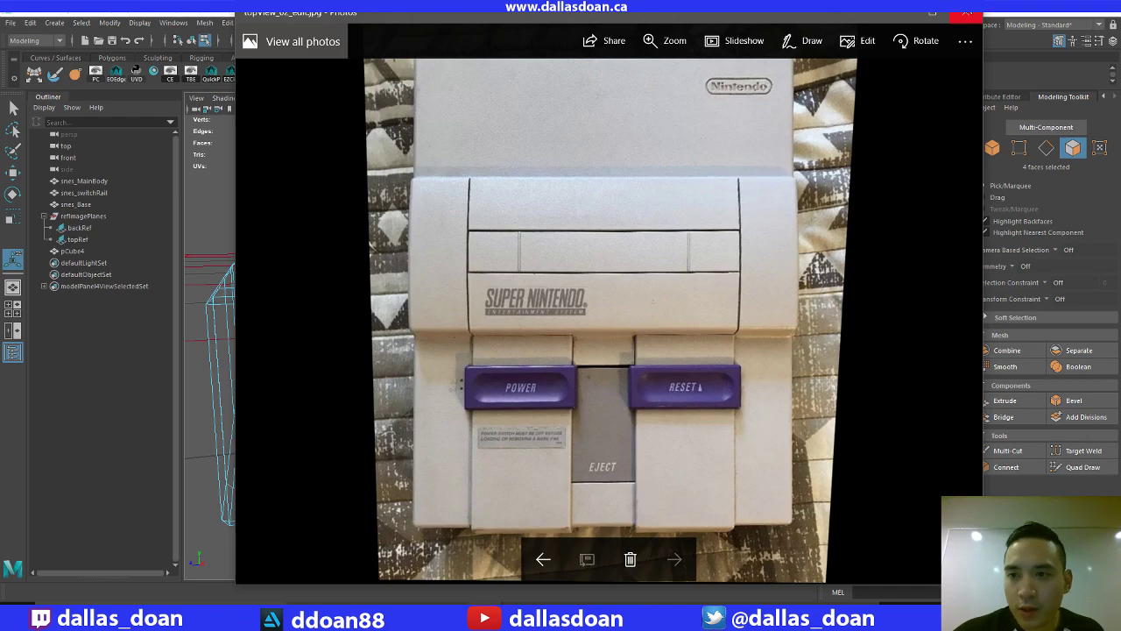
{"action": "left_click", "coordinate": [932, 12]}
Open nintendo-snes-console.jpg from the ref folder and look through the pictures up to The Legend of the Mystical Ninja cartridge
{"action": "mouse_move", "coordinate": [341, 613]}
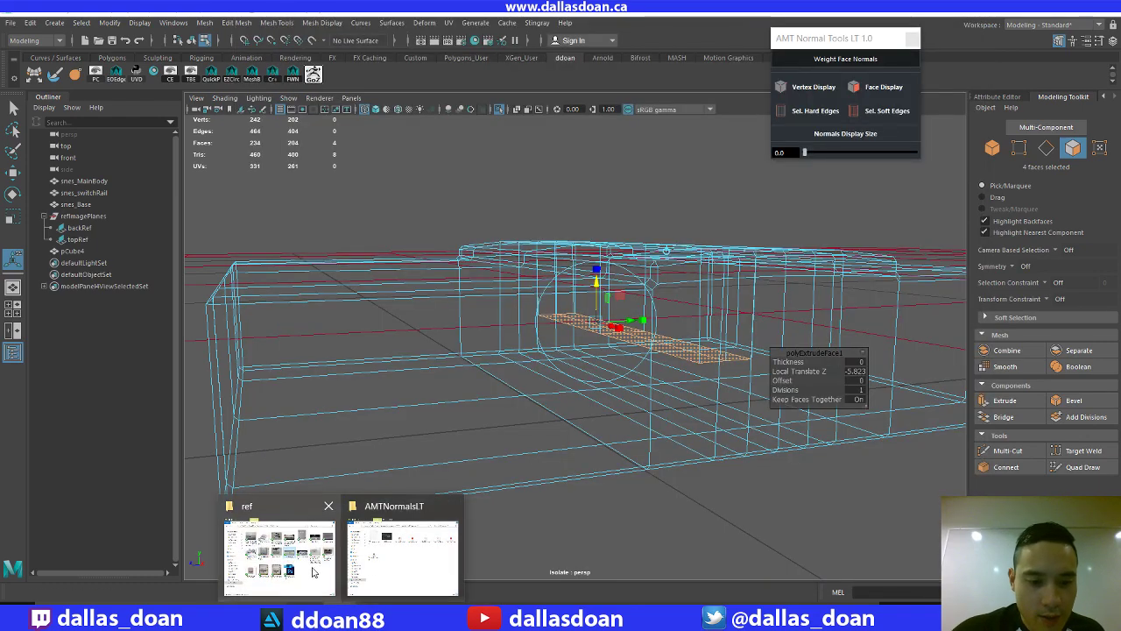
{"action": "left_click", "coordinate": [311, 571]}
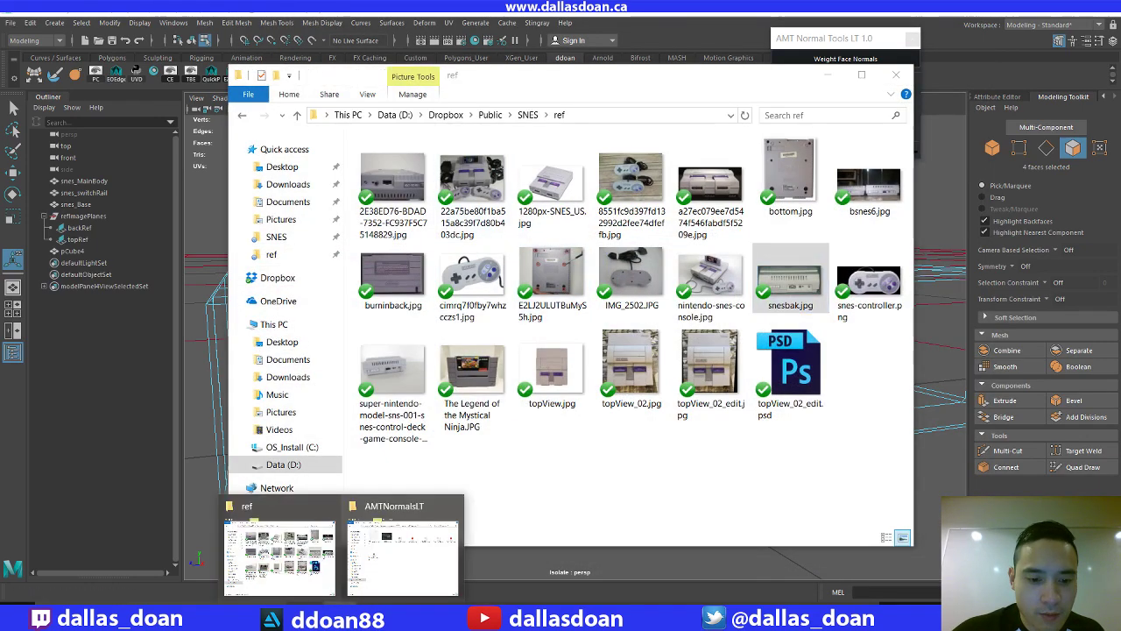
{"action": "left_click", "coordinate": [401, 565]}
{"action": "left_click", "coordinate": [1095, 118]}
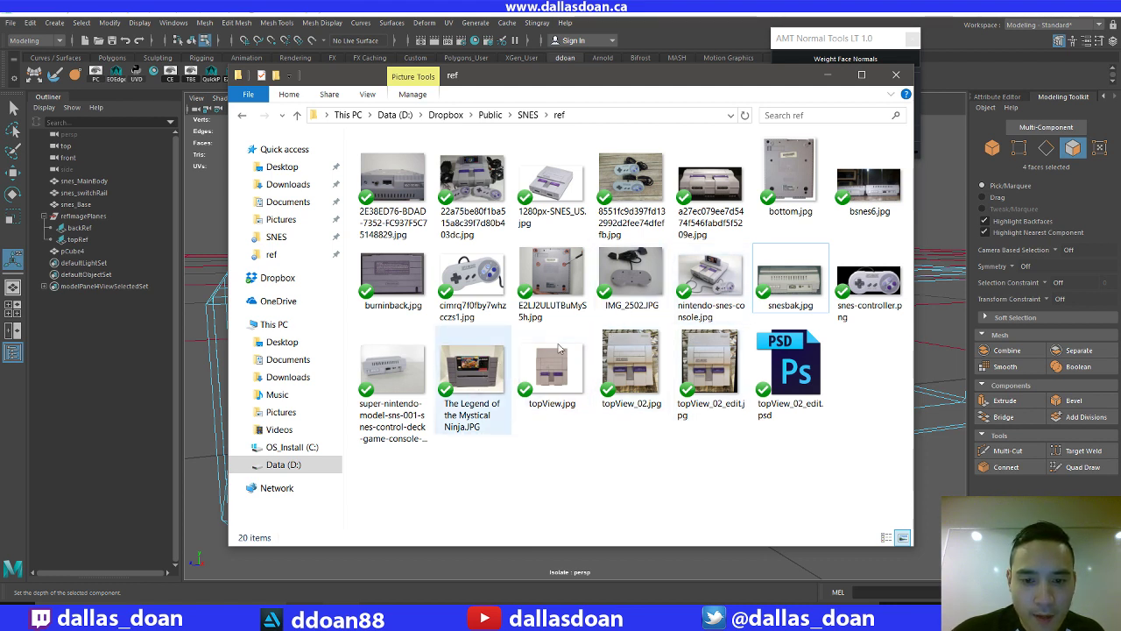
{"action": "left_click", "coordinate": [682, 289]}
{"action": "double_click", "coordinate": [681, 289]}
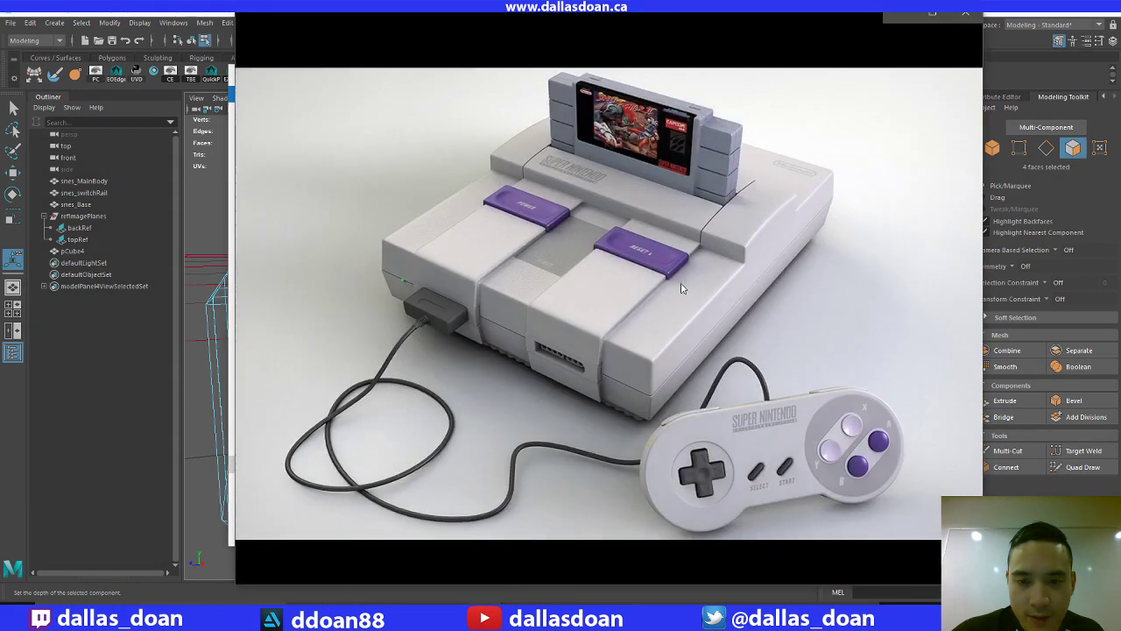
{"action": "key", "text": "Right"}
{"action": "key", "text": "Right"}
{"action": "key", "text": "Right"}
{"action": "key", "text": "Right"}
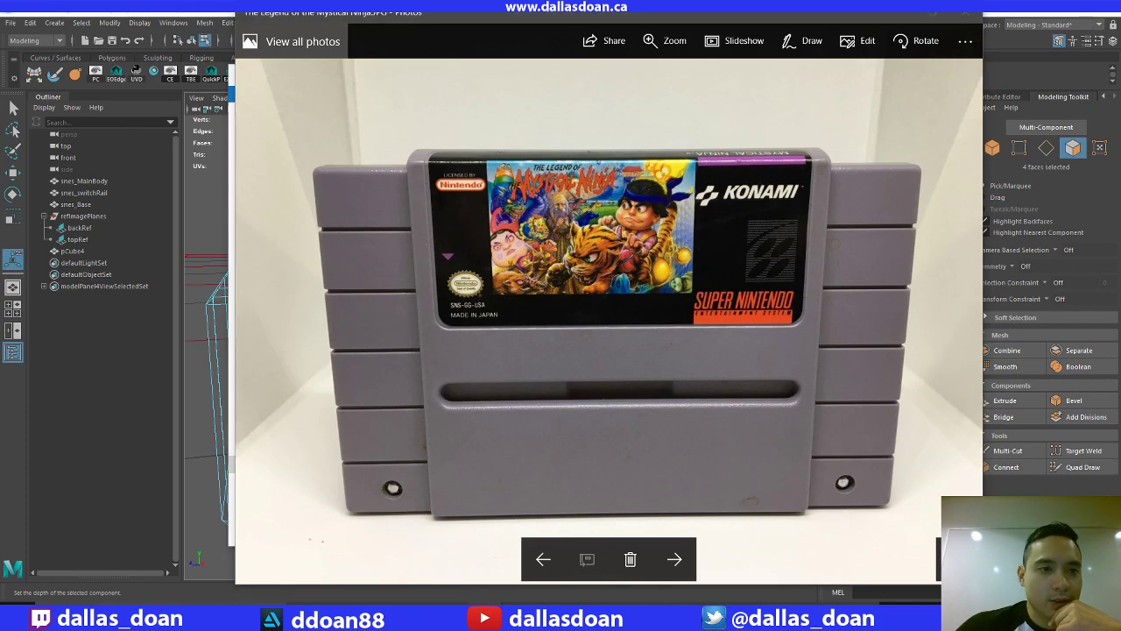
Return to Maya, display the main body shaded and deepen the slot extrusion to a Local Translate Z of -7.511
{"action": "key", "text": "alt+Tab"}
{"action": "left_click_drag", "start_coordinate": [672, 300], "coordinate": [712, 299], "text": "alt"}
{"action": "right_click_drag", "start_coordinate": [712, 298], "coordinate": [692, 284]}
{"action": "left_click_drag", "start_coordinate": [692, 285], "coordinate": [694, 359], "text": "alt"}
{"action": "left_click_drag", "start_coordinate": [722, 427], "coordinate": [703, 280], "text": "alt"}
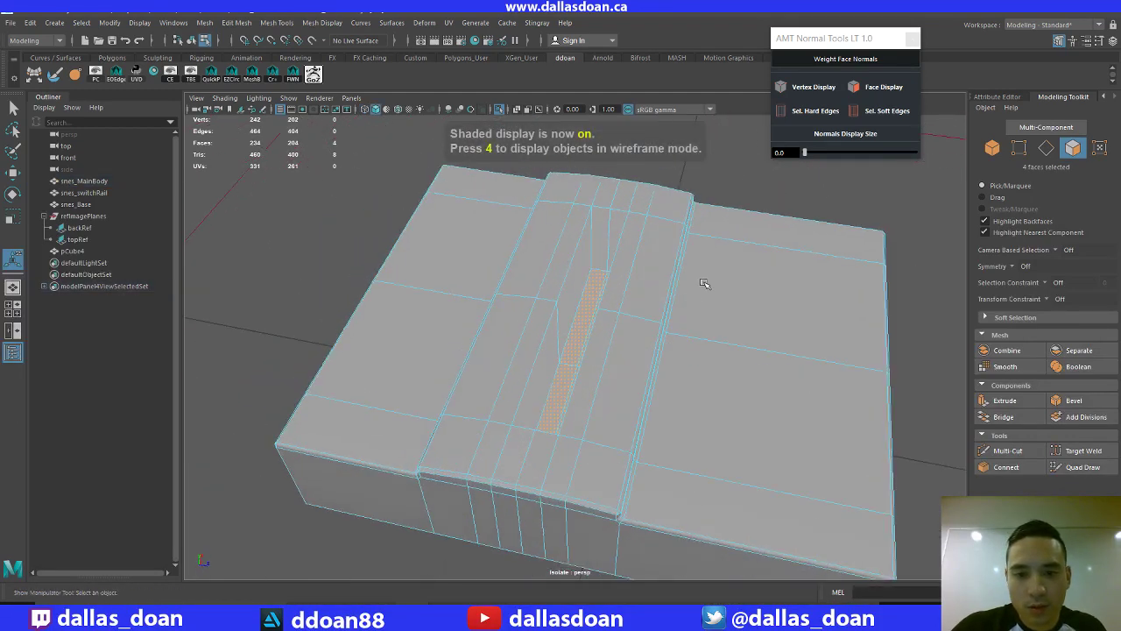
{"action": "right_click_drag", "start_coordinate": [671, 200], "coordinate": [670, 268], "text": "shift"}
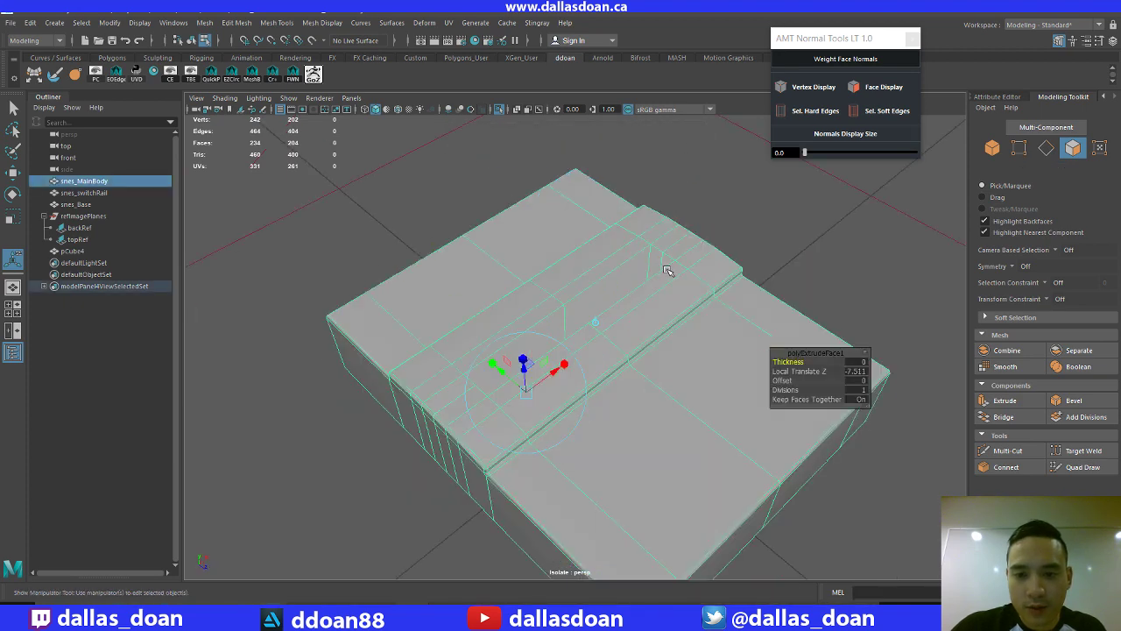
Show the channel box for snes_MainBody and delete its construction history
{"action": "key", "text": "w"}
{"action": "left_click_drag", "start_coordinate": [671, 260], "coordinate": [675, 266], "text": "alt"}
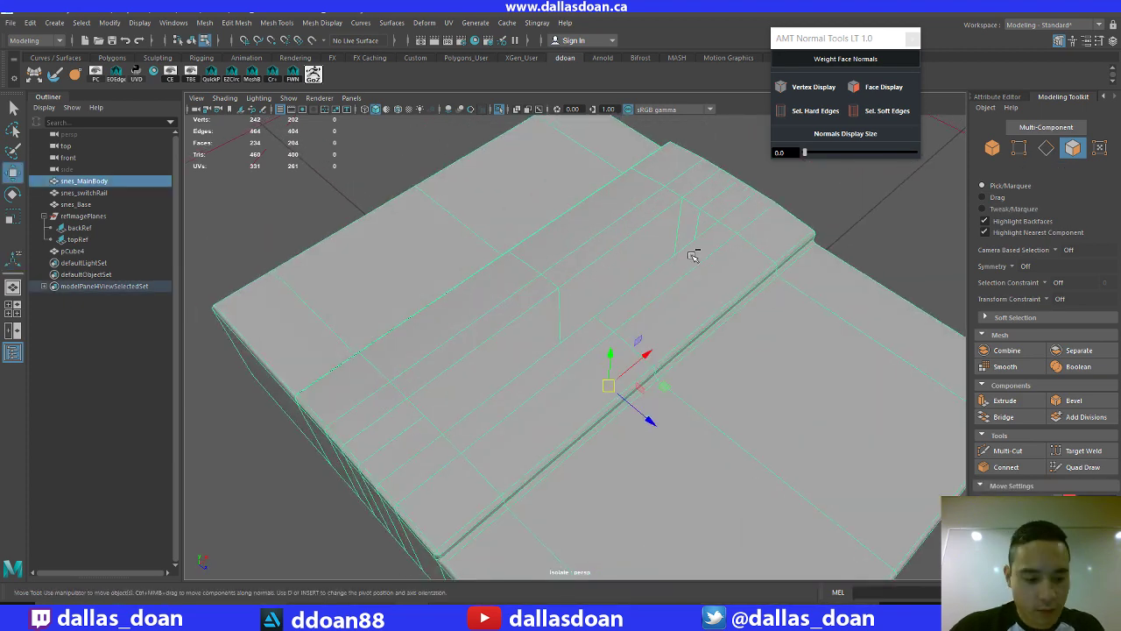
{"action": "key", "text": "ctrl+a"}
{"action": "key", "text": "alt+shift+d"}
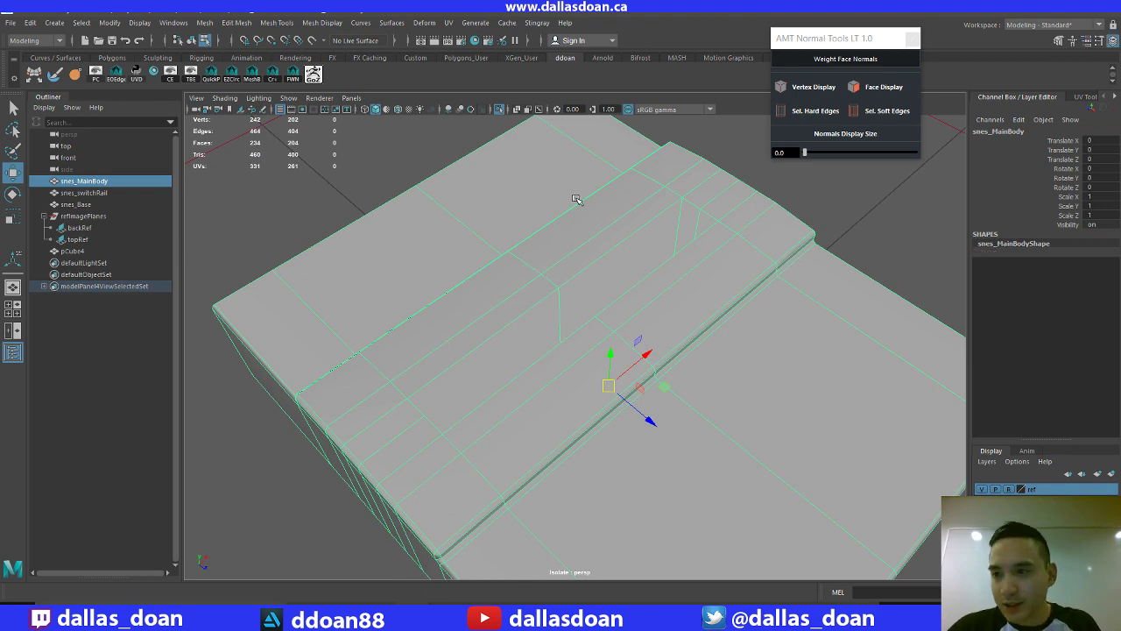
Bevel the edges around the cartridge slot, weight the main body's face normals and return to object mode
{"action": "left_click_drag", "start_coordinate": [686, 226], "coordinate": [620, 243], "text": "alt"}
{"action": "key", "text": "F10"}
{"action": "right_click_drag", "start_coordinate": [620, 242], "coordinate": [641, 297]}
{"action": "left_click_drag", "start_coordinate": [641, 298], "coordinate": [744, 175], "text": "alt"}
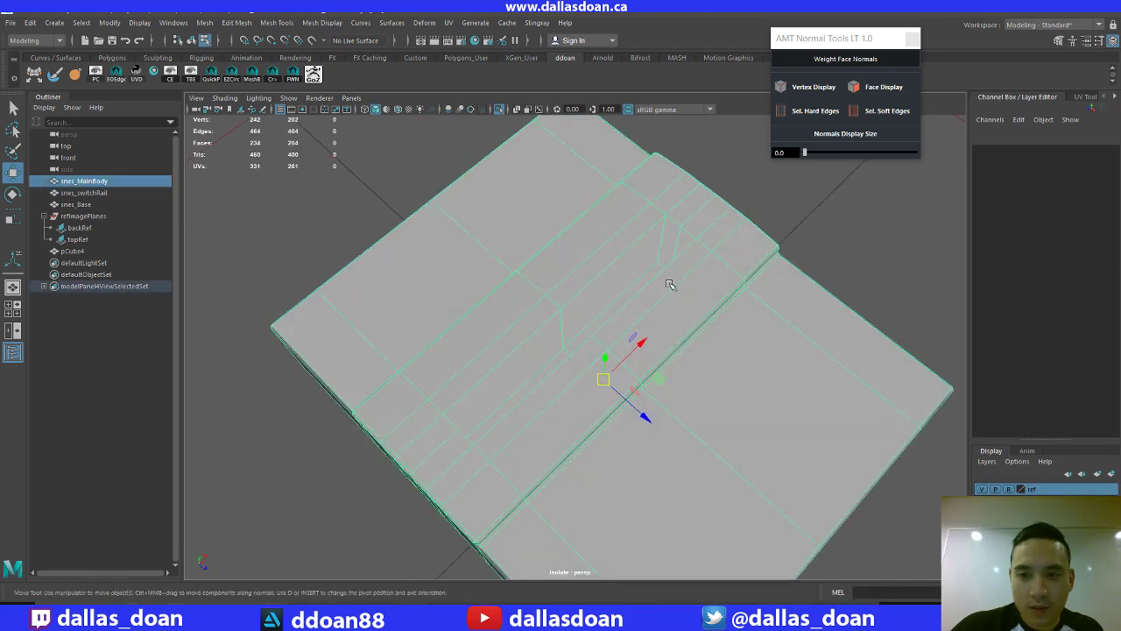
{"action": "left_click", "coordinate": [821, 63]}
{"action": "left_click_drag", "start_coordinate": [666, 289], "coordinate": [700, 136], "text": "alt"}
{"action": "left_click", "coordinate": [682, 142]}
{"action": "left_click_drag", "start_coordinate": [688, 197], "coordinate": [595, 383], "text": "alt"}
{"action": "left_click", "coordinate": [706, 359]}
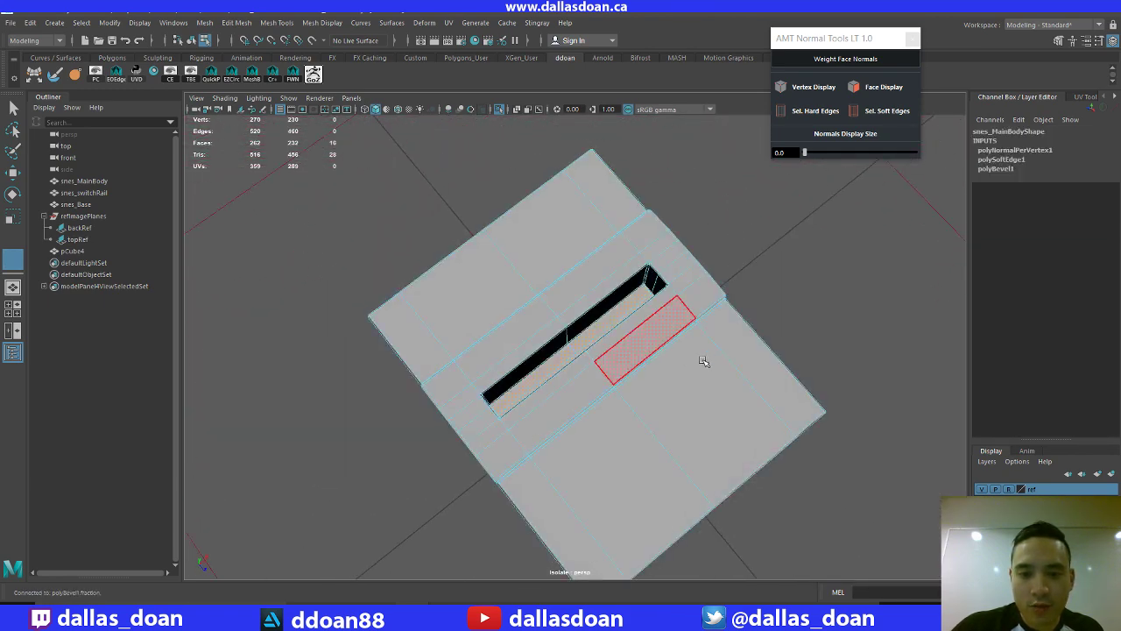
{"action": "left_click_drag", "start_coordinate": [706, 358], "coordinate": [676, 296], "text": "alt"}
{"action": "right_click_drag", "start_coordinate": [677, 297], "coordinate": [655, 386]}
{"action": "left_click", "coordinate": [788, 292]}
{"action": "left_click_drag", "start_coordinate": [788, 292], "coordinate": [751, 291], "text": "alt"}
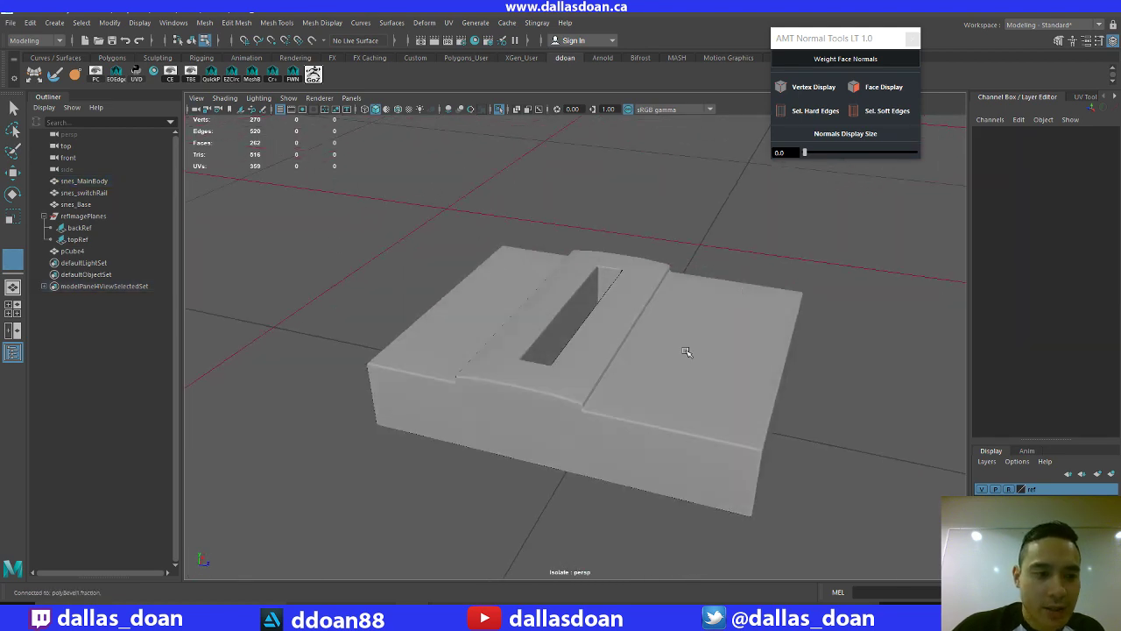
Select pCube4 and leave isolation mode so that the whole console is displayed
{"action": "left_click", "coordinate": [84, 253]}
{"action": "key", "text": "w"}
{"action": "key", "text": "f"}
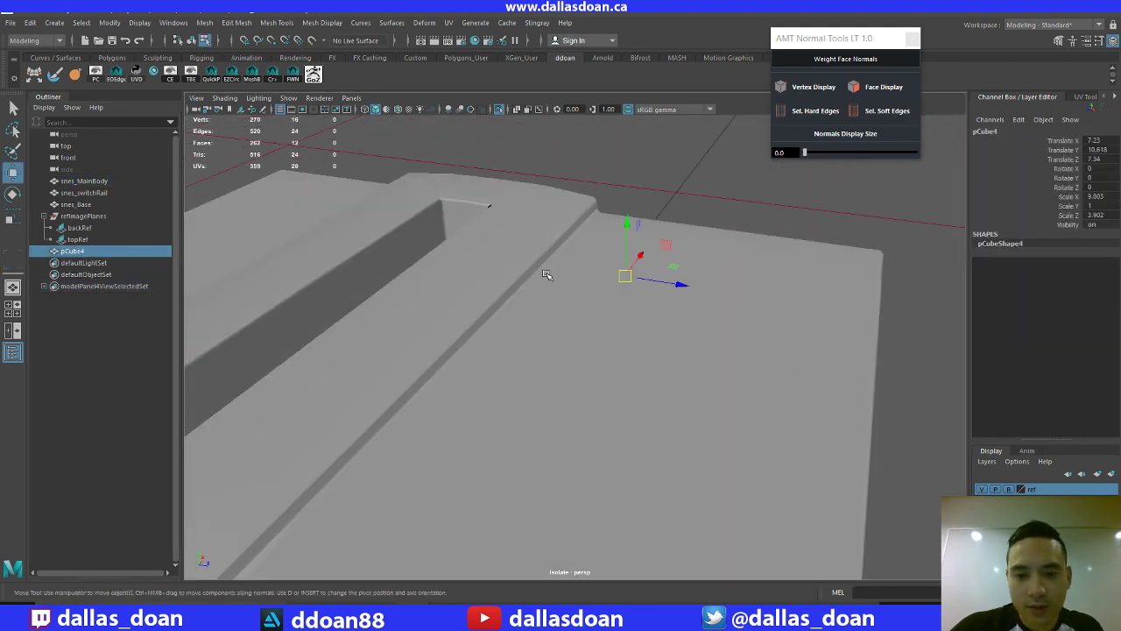
{"action": "left_click_drag", "start_coordinate": [547, 275], "coordinate": [457, 315], "text": "alt"}
{"action": "key", "text": "ctrl+1"}
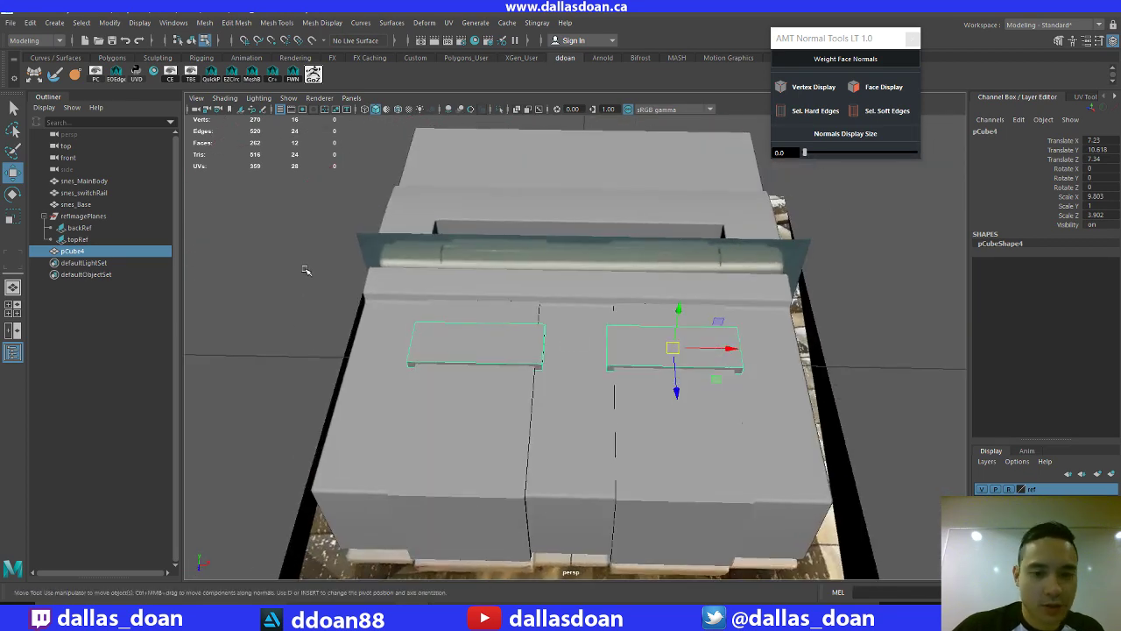
Place pCube4 below snes_Base in the scene hierarchy and rename it snes_Switches
{"action": "left_click_drag", "start_coordinate": [525, 357], "coordinate": [503, 373], "text": "alt"}
{"action": "left_click_drag", "start_coordinate": [81, 252], "coordinate": [81, 215]}
{"action": "double_click", "coordinate": [77, 216]}
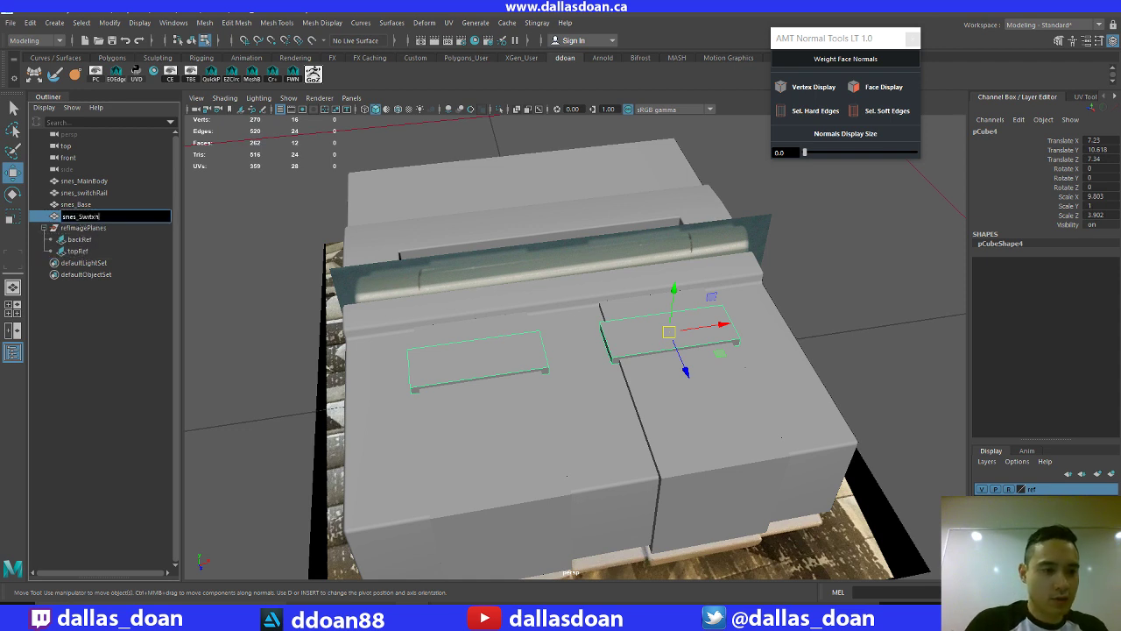
{"action": "type", "text": "snes_Switches"}
{"action": "key", "text": "Return"}
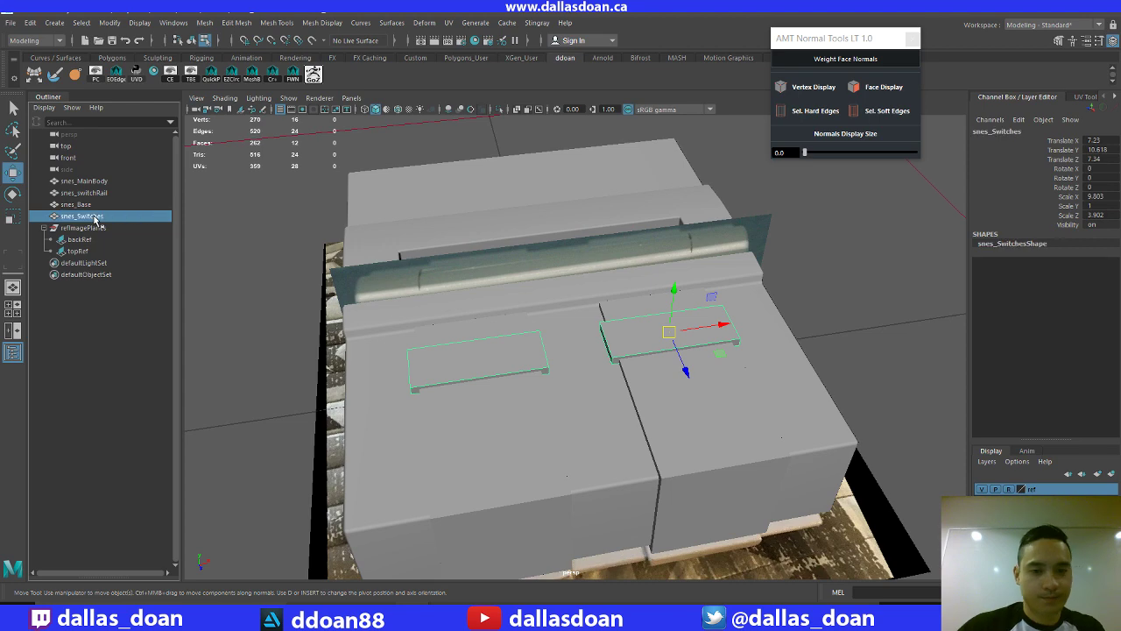
Deselect the switches and hide the ref display layer with the reference image planes
{"action": "left_click", "coordinate": [720, 312]}
{"action": "left_click_drag", "start_coordinate": [721, 312], "coordinate": [548, 305], "text": "alt"}
{"action": "left_click", "coordinate": [983, 488]}
{"action": "left_click_drag", "start_coordinate": [771, 403], "coordinate": [807, 424], "text": "alt"}
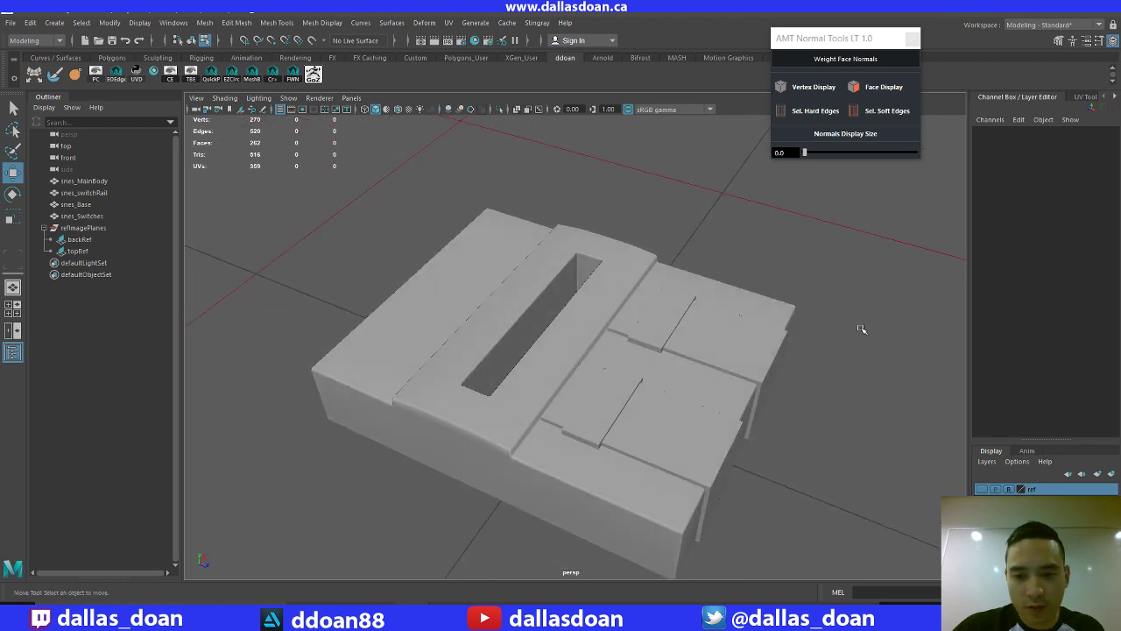
Create a polygon cube, scale it uniformly to 5.616 and raise it above the console to Translate Y 14.469
{"action": "right_click_drag", "start_coordinate": [864, 326], "coordinate": [870, 357], "text": "shift"}
{"action": "scroll", "coordinate": [676, 351], "scroll_direction": "down", "scroll_amount": 2}
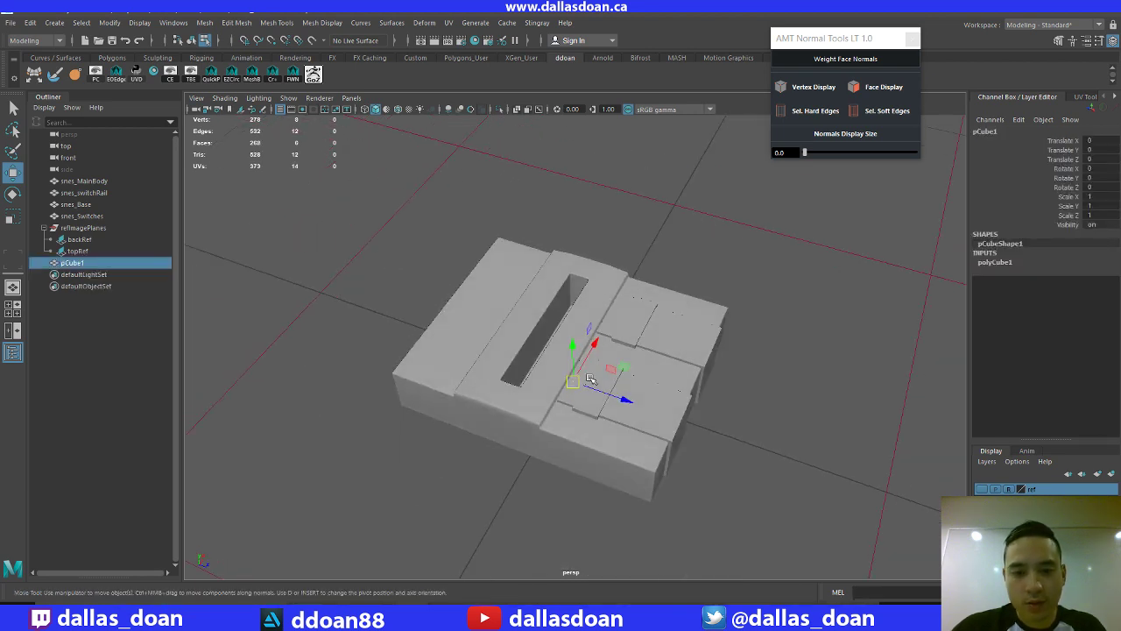
{"action": "key", "text": "r"}
{"action": "left_click_drag", "start_coordinate": [572, 382], "coordinate": [569, 296]}
{"action": "key", "text": "f"}
{"action": "left_click_drag", "start_coordinate": [546, 351], "coordinate": [528, 326], "text": "alt"}
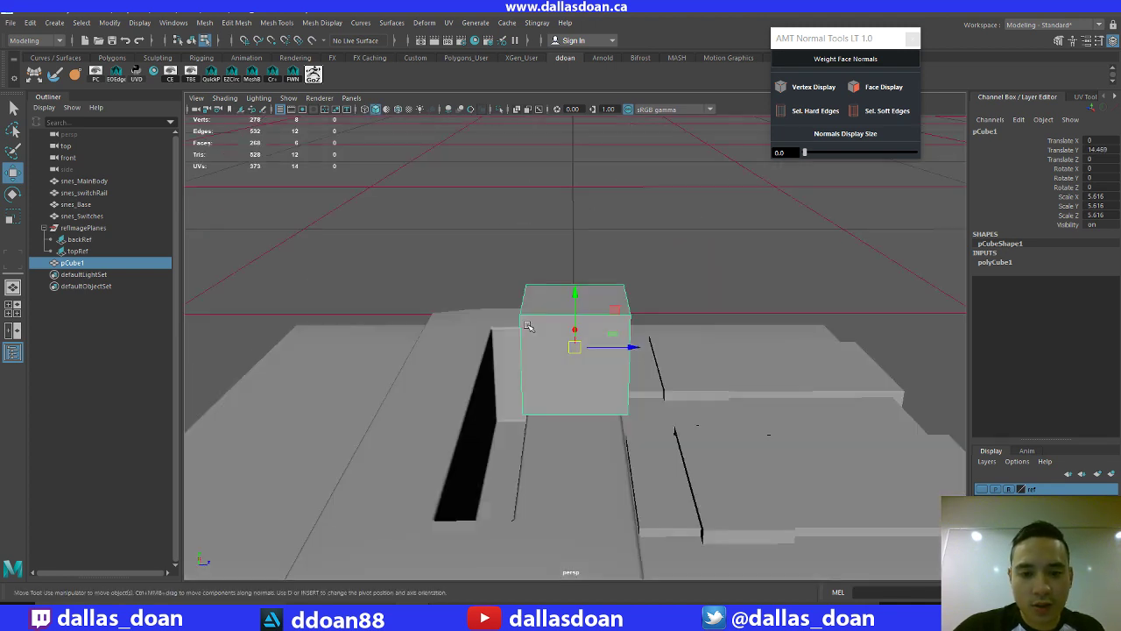
Flatten the cube to Scale Y 0.319 and move it over the cartridge slot at Translate Y 11.122, Translate Z -3.76
{"action": "key", "text": "r"}
{"action": "left_click_drag", "start_coordinate": [573, 296], "coordinate": [572, 344]}
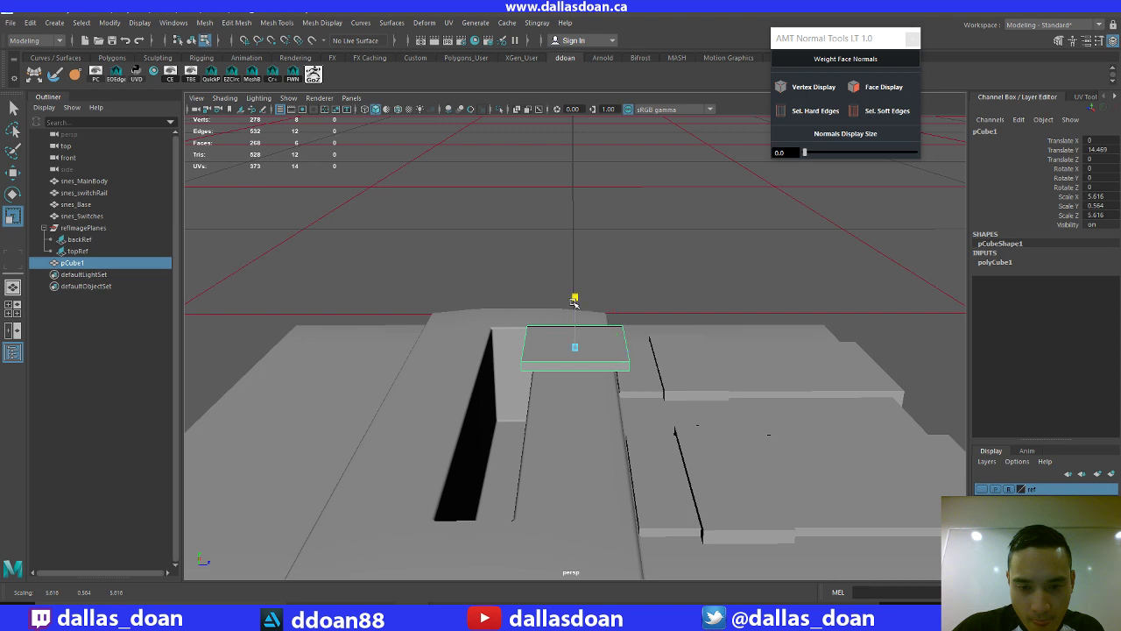
{"action": "left_click_drag", "start_coordinate": [574, 304], "coordinate": [501, 363]}
{"action": "key", "text": "w"}
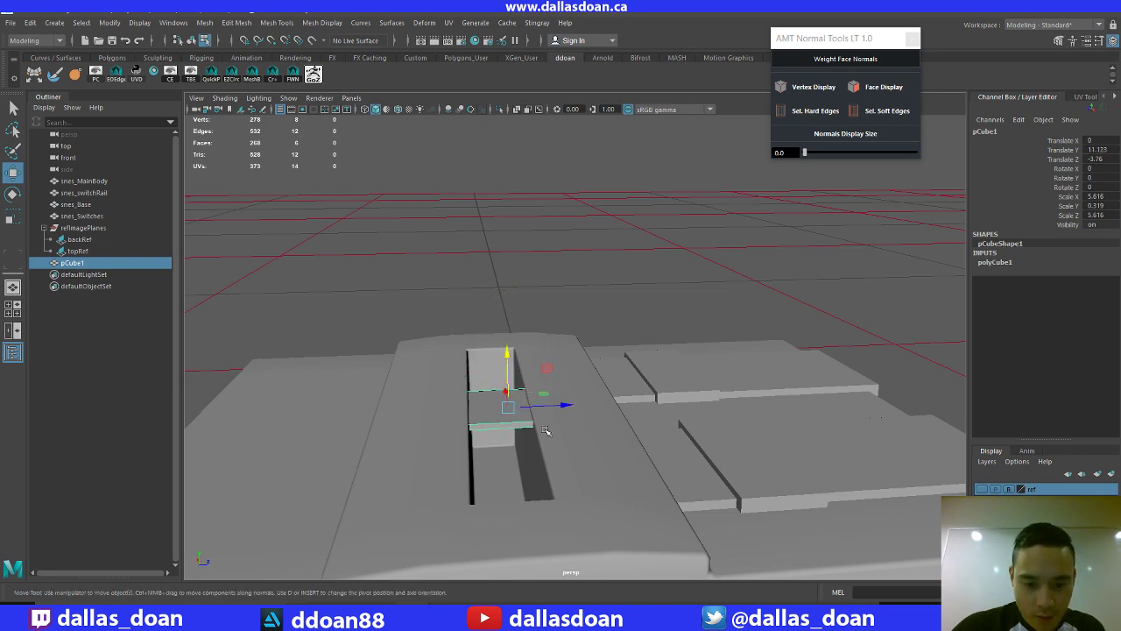
Narrow the flattened cube to Scale Z 3.91 to fit the slot's width, at Translate Y 11.123
{"action": "mouse_move", "coordinate": [526, 398]}
{"action": "left_mouse_down", "text": "alt"}
{"action": "mouse_move", "coordinate": [516, 386]}
{"action": "mouse_move", "coordinate": [524, 396]}
{"action": "mouse_move", "coordinate": [499, 390]}
{"action": "mouse_move", "coordinate": [526, 393]}
{"action": "left_mouse_up", "text": "alt"}
{"action": "key", "text": "r"}
{"action": "left_click_drag", "start_coordinate": [525, 392], "coordinate": [580, 370], "text": "alt"}
{"action": "key", "text": "w"}
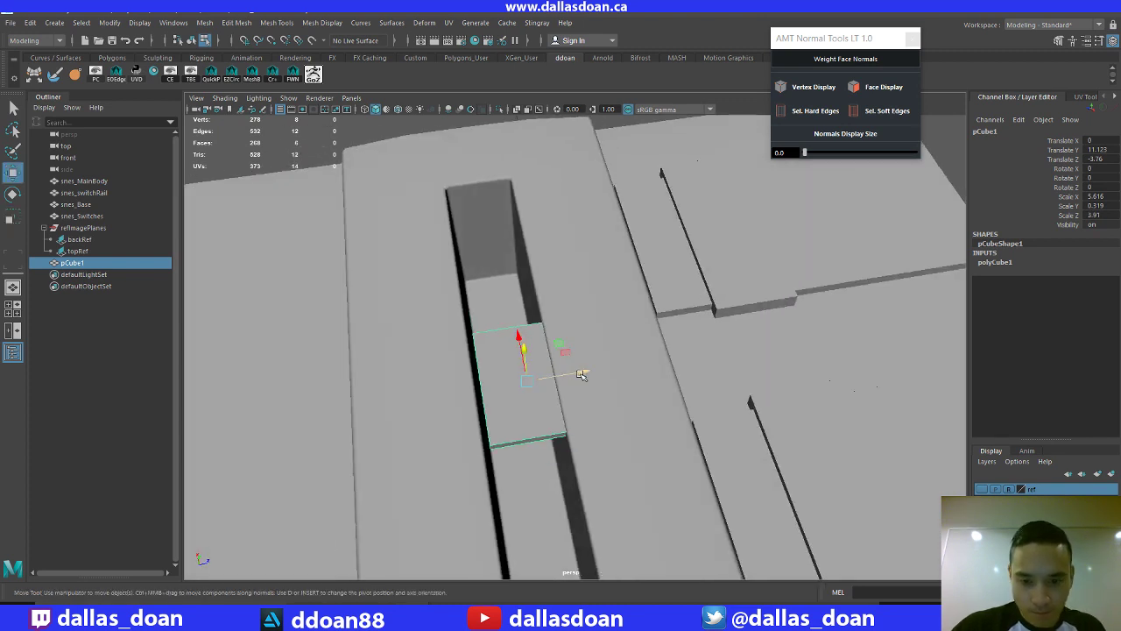
Show wireframe on the shaded model and move the flattened cube to Translate Z -4.297, centered over the cartridge slot
{"action": "left_click", "coordinate": [396, 114]}
{"action": "scroll", "coordinate": [500, 249], "scroll_direction": "down", "scroll_amount": 3}
{"action": "scroll", "coordinate": [545, 342], "scroll_direction": "down", "scroll_amount": 3}
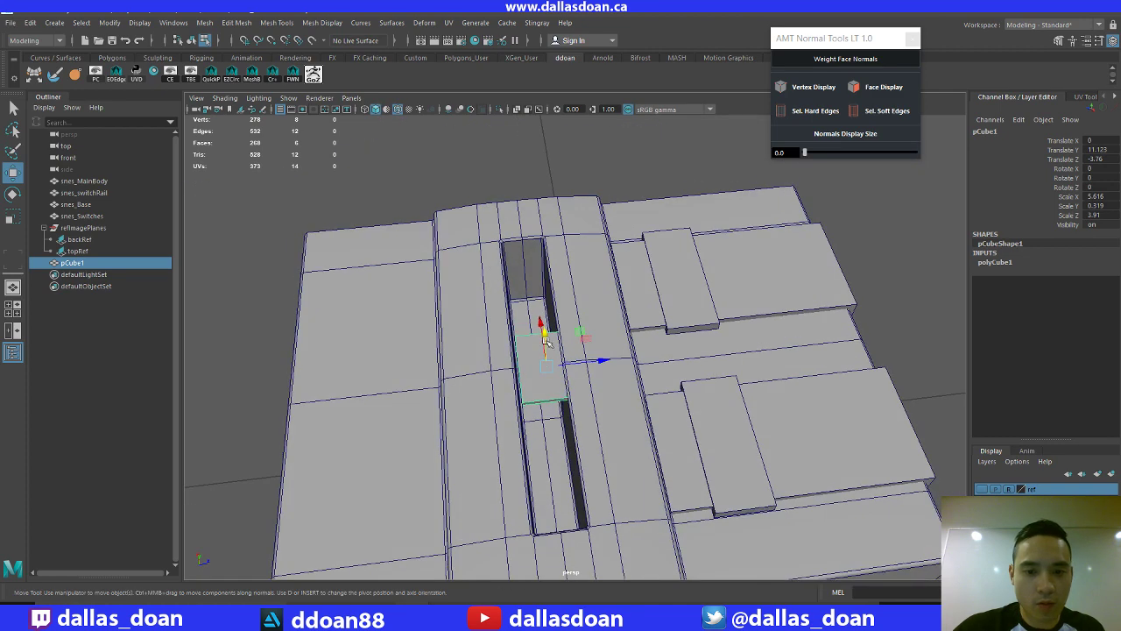
{"action": "left_click", "coordinate": [598, 359]}
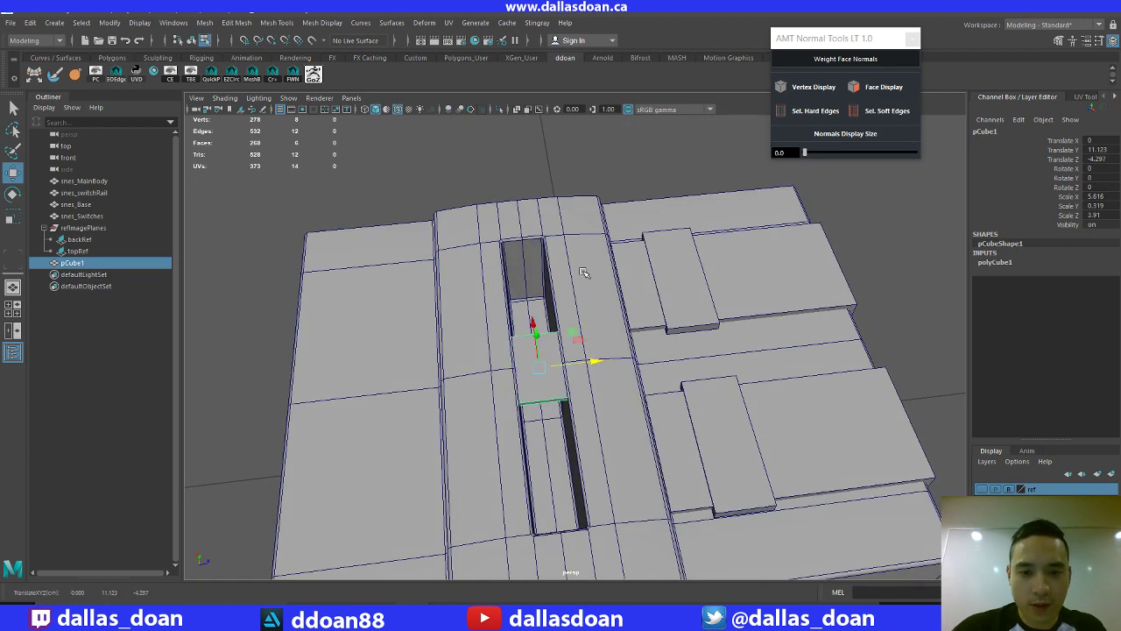
Scale the cube to Scale X 24.299 and Scale Z 3.299 so it fills the cartridge slot, and deselect it
{"action": "scroll", "coordinate": [577, 339], "scroll_direction": "up", "scroll_amount": 5}
{"action": "key", "text": "r"}
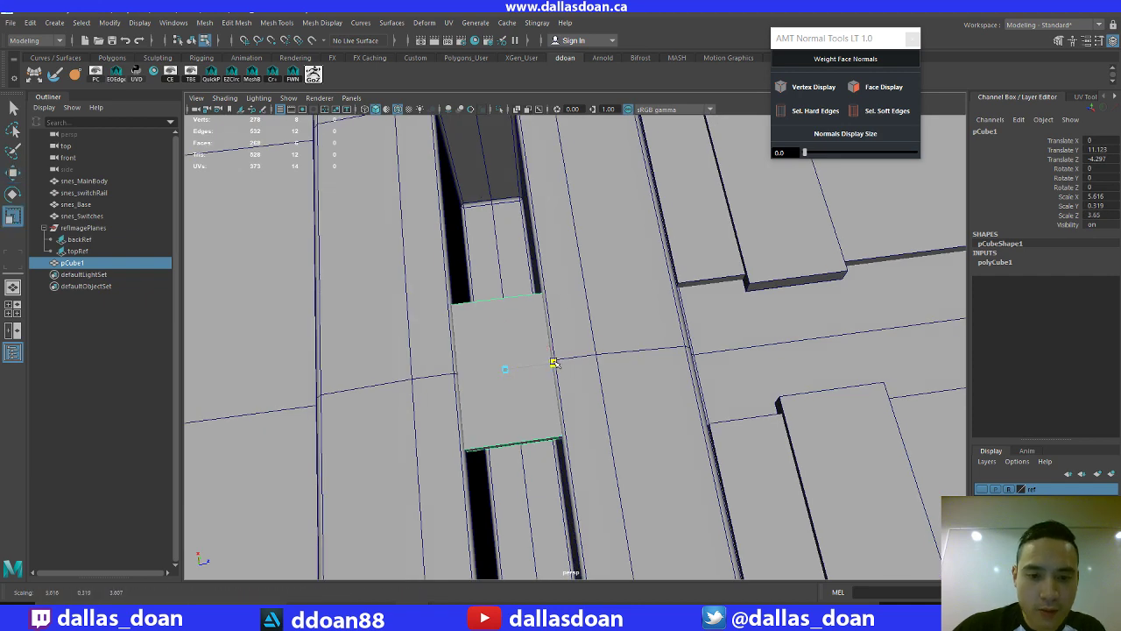
{"action": "left_click_drag", "start_coordinate": [555, 362], "coordinate": [572, 388]}
{"action": "key", "text": "w"}
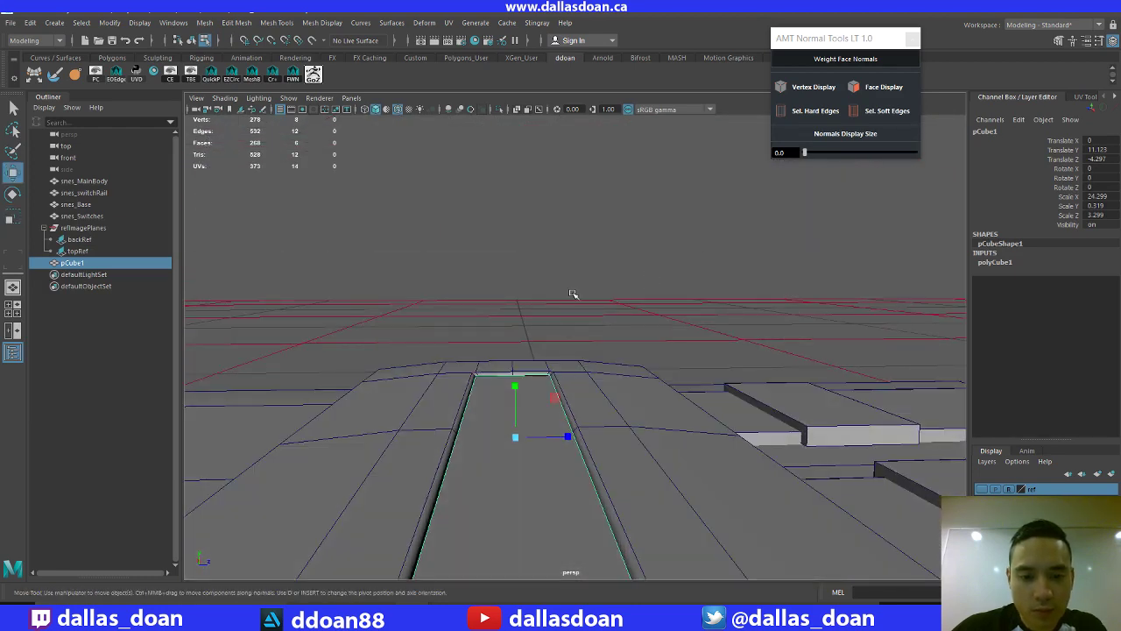
{"action": "left_click", "coordinate": [581, 289]}
{"action": "left_click_drag", "start_coordinate": [581, 290], "coordinate": [558, 347], "text": "alt"}
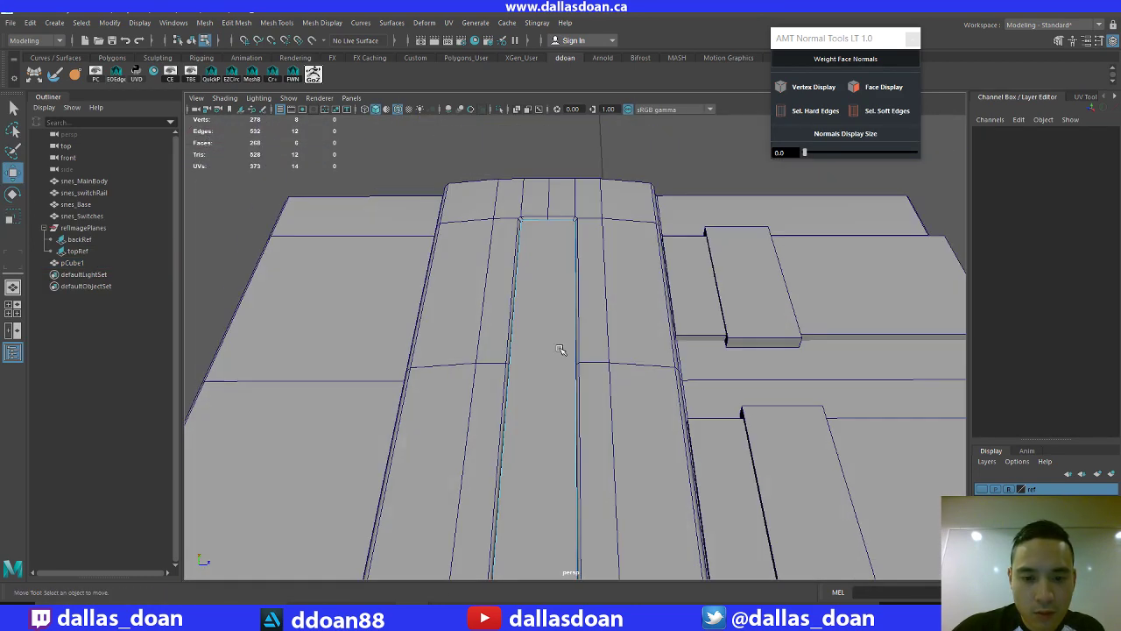
Check the cartridge flap in the top-view reference photo in Photos and return to Maya
{"action": "mouse_move", "coordinate": [486, 616]}
{"action": "left_click", "coordinate": [490, 576]}
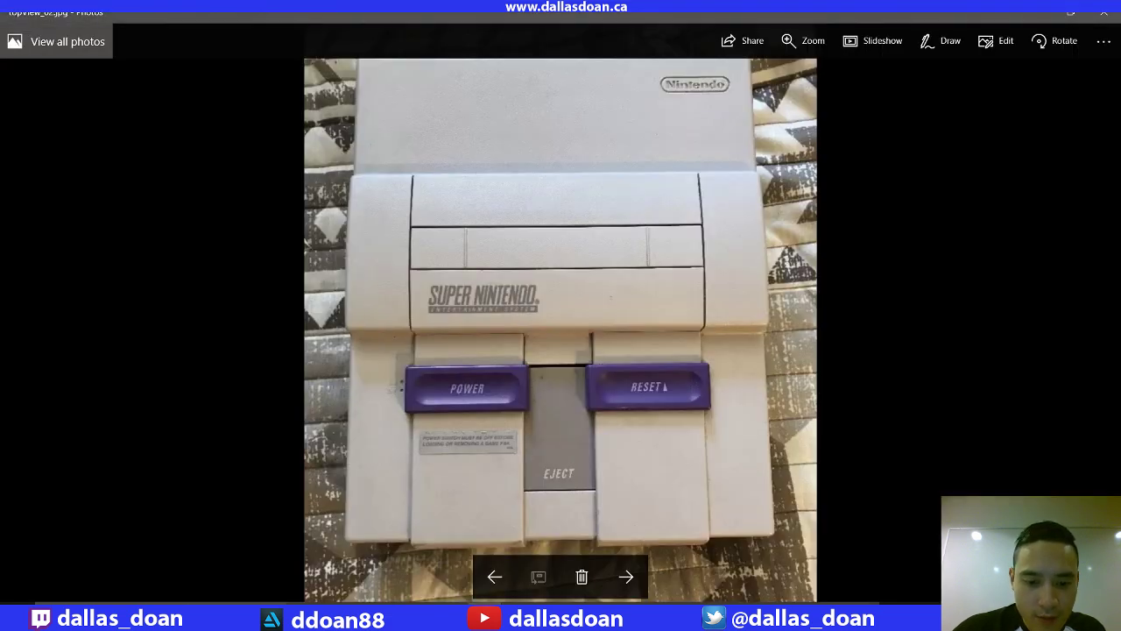
{"action": "mouse_move", "coordinate": [487, 617]}
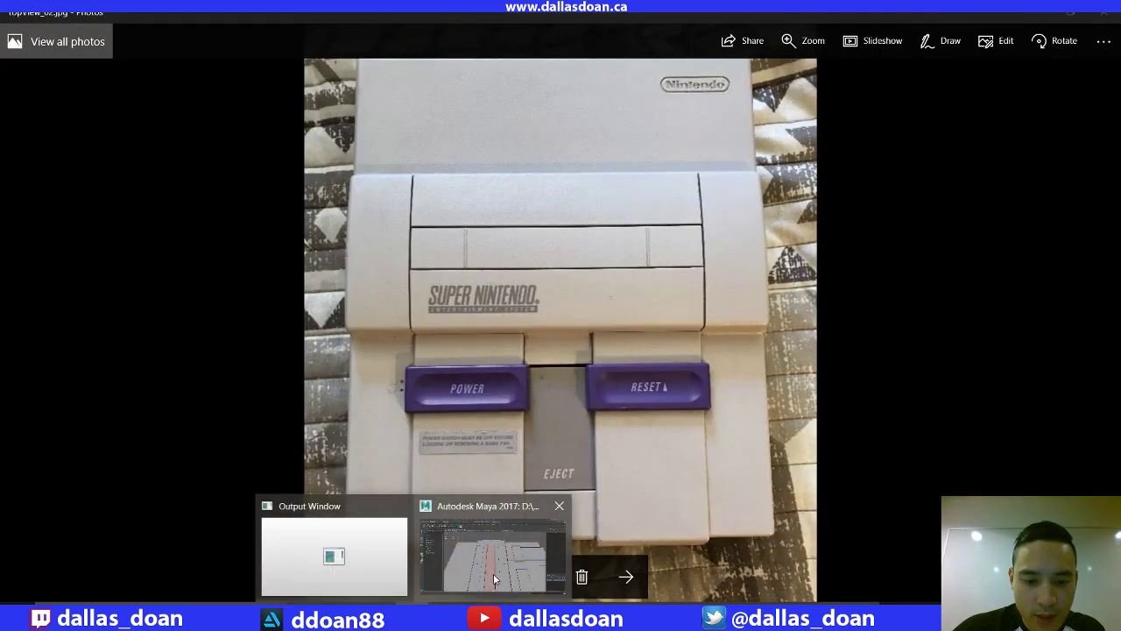
{"action": "left_click", "coordinate": [488, 545]}
Refine the flap's fit inside the slot with Scale X 24.332 and Scale Z 3.226, and deselect it
{"action": "scroll", "coordinate": [559, 294], "scroll_direction": "up", "scroll_amount": 3}
{"action": "right_click_drag", "start_coordinate": [560, 294], "coordinate": [560, 366]}
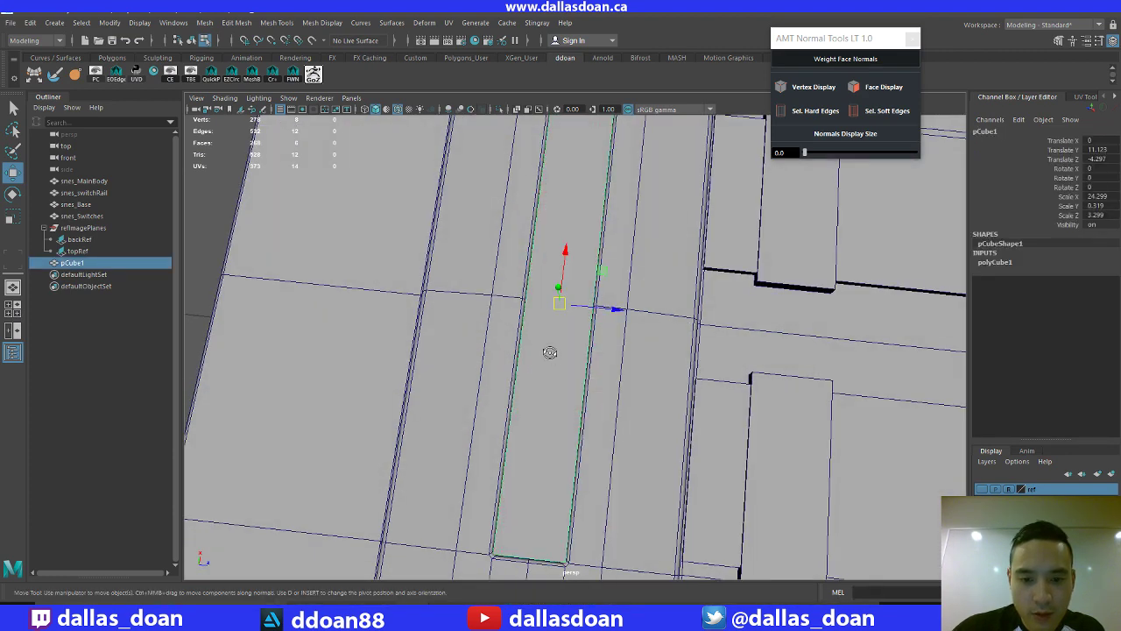
{"action": "left_click_drag", "start_coordinate": [560, 366], "coordinate": [502, 395], "text": "alt"}
{"action": "key", "text": "r"}
{"action": "key", "text": "f"}
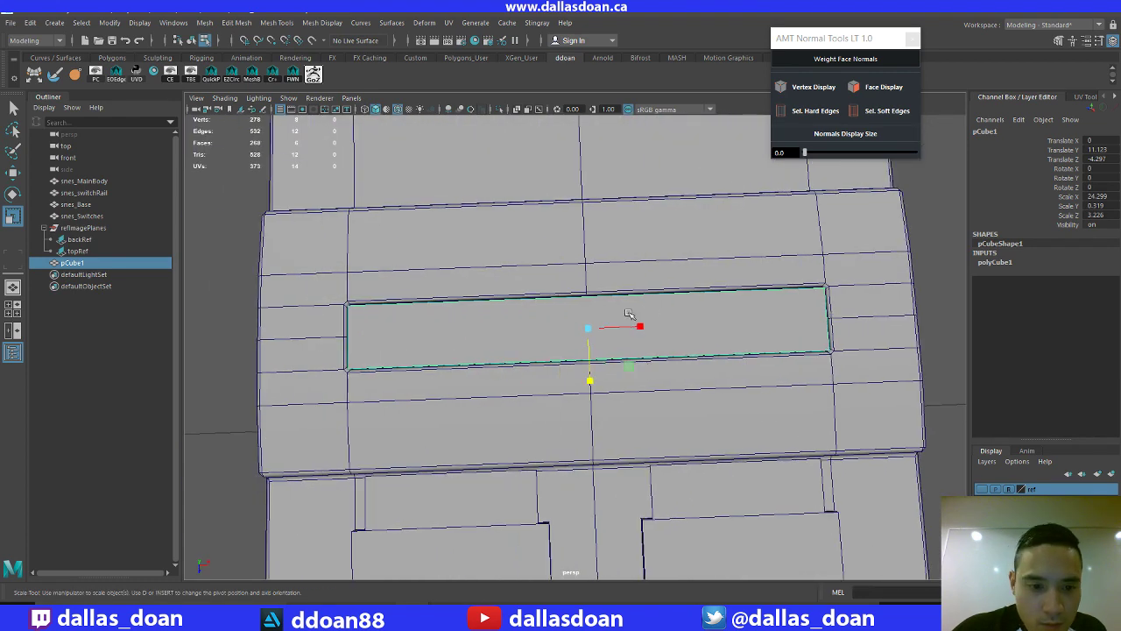
{"action": "left_click_drag", "start_coordinate": [640, 325], "coordinate": [640, 327]}
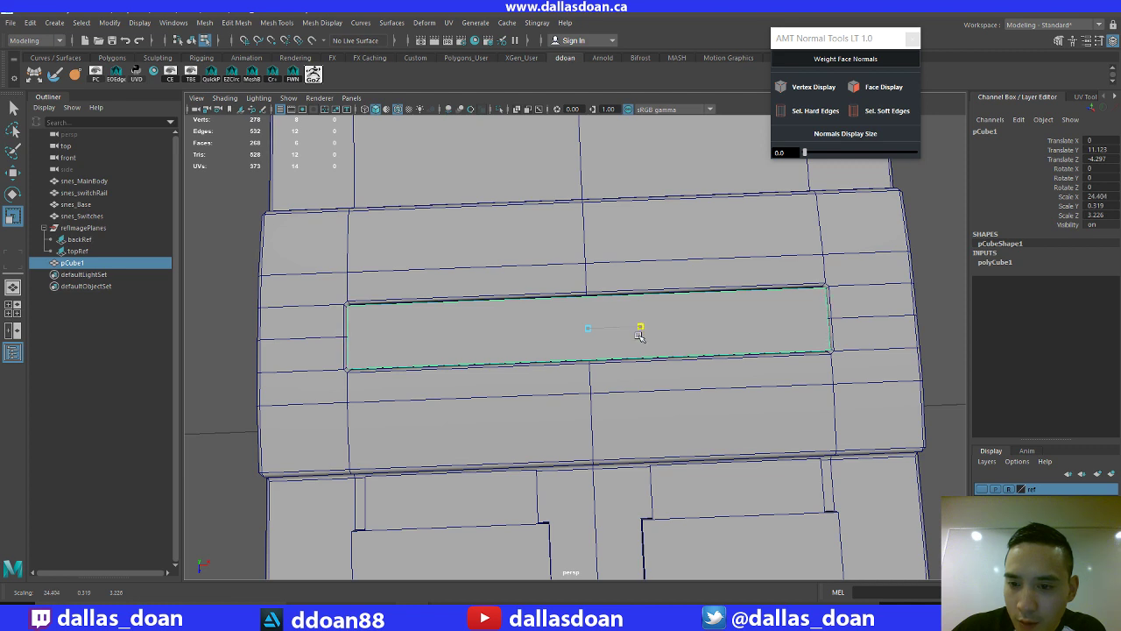
{"action": "left_click_drag", "start_coordinate": [638, 340], "coordinate": [645, 295]}
{"action": "left_click", "coordinate": [869, 274]}
{"action": "key", "text": "w"}
{"action": "scroll", "coordinate": [766, 289], "scroll_direction": "up", "scroll_amount": 5}
Select the flap cube in object mode, delete its construction history and freeze its transformations
{"action": "left_click", "coordinate": [646, 295]}
{"action": "key", "text": "F8"}
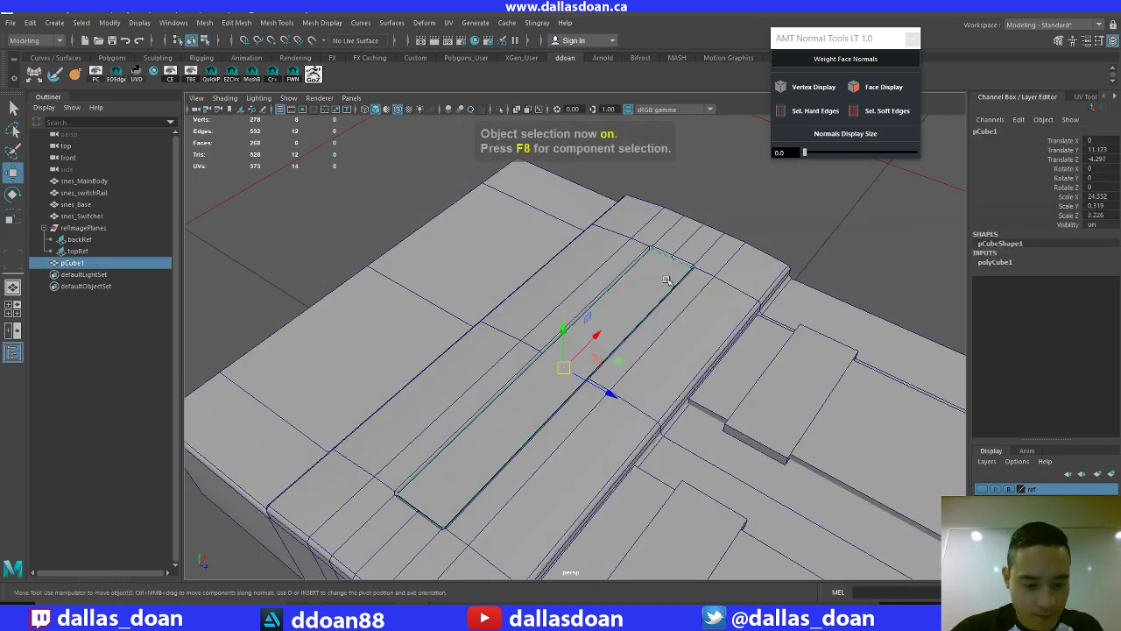
{"action": "key", "text": "alt+shift+d"}
{"action": "key", "text": "alt+shift+f"}
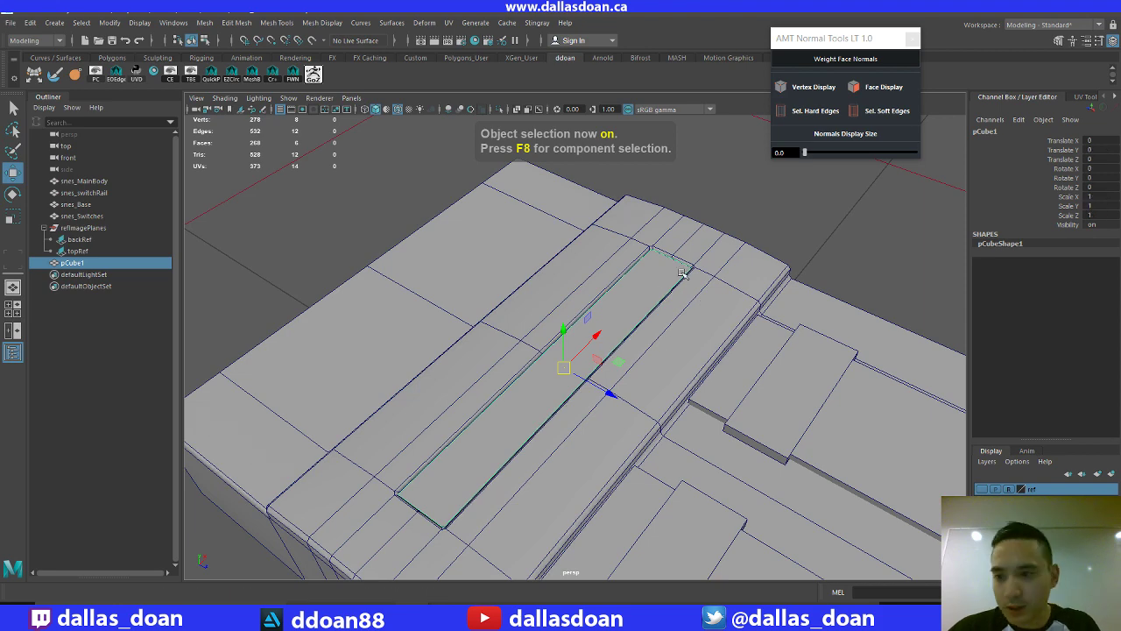
Bevel the flap's edges with weighted face normals and adjust the bevel fraction to a narrow edge
{"action": "left_click_drag", "start_coordinate": [767, 249], "coordinate": [810, 232], "text": "alt"}
{"action": "left_click", "coordinate": [836, 63]}
{"action": "left_click_drag", "start_coordinate": [661, 241], "coordinate": [655, 233], "text": "alt"}
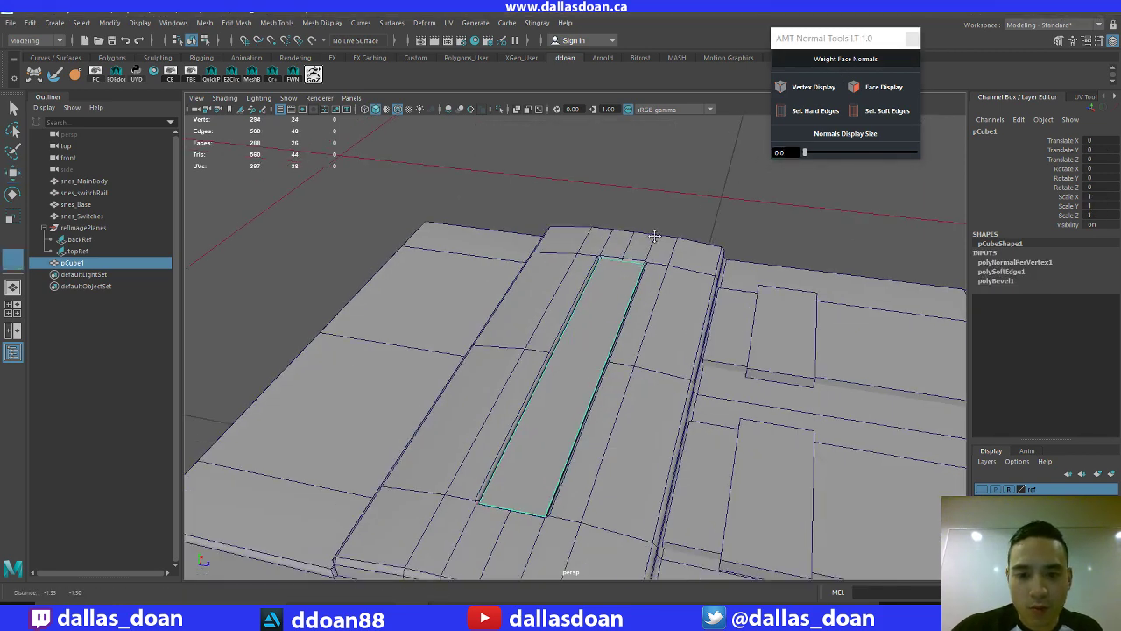
{"action": "right_click_drag", "start_coordinate": [655, 232], "coordinate": [583, 242], "text": "alt"}
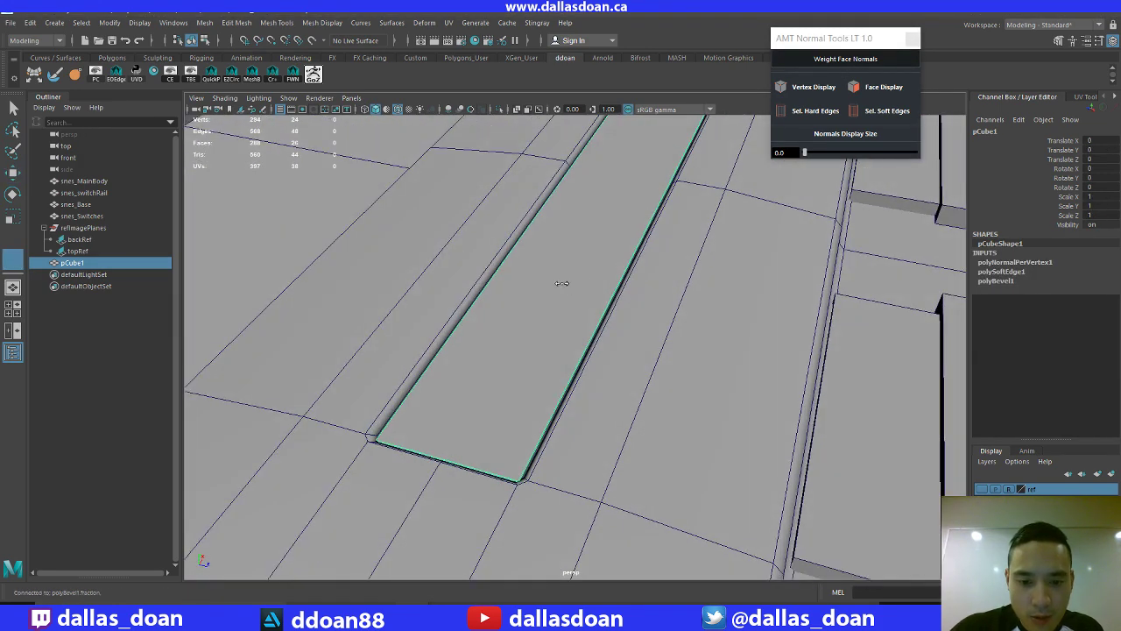
{"action": "middle_click_drag", "start_coordinate": [562, 282], "coordinate": [564, 283]}
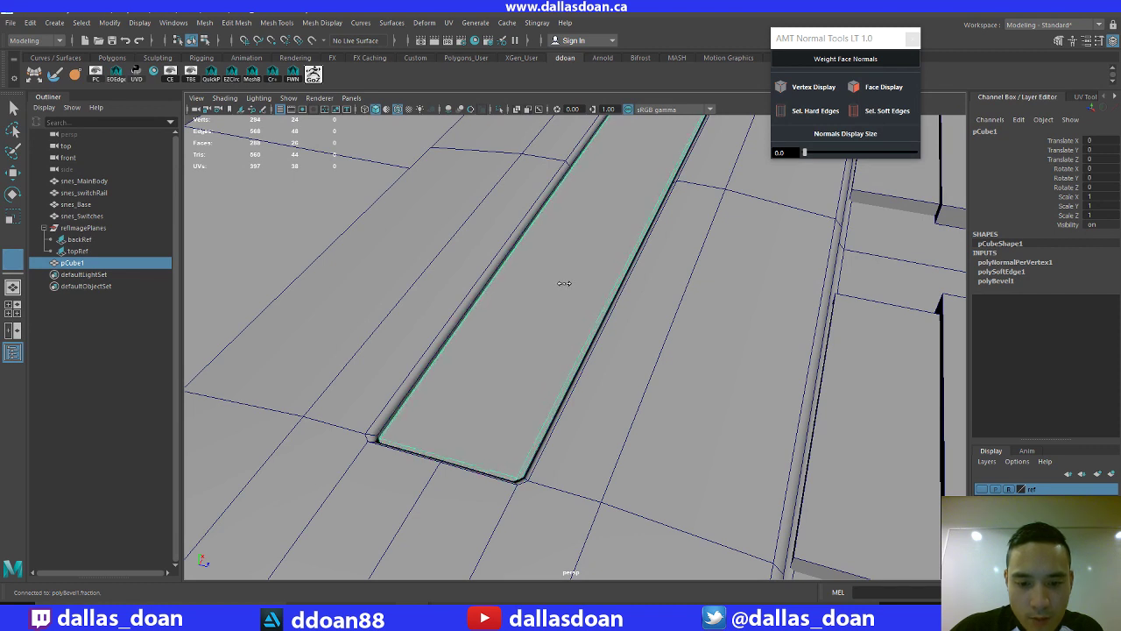
{"action": "scroll", "coordinate": [586, 260], "scroll_direction": "down", "scroll_amount": 2}
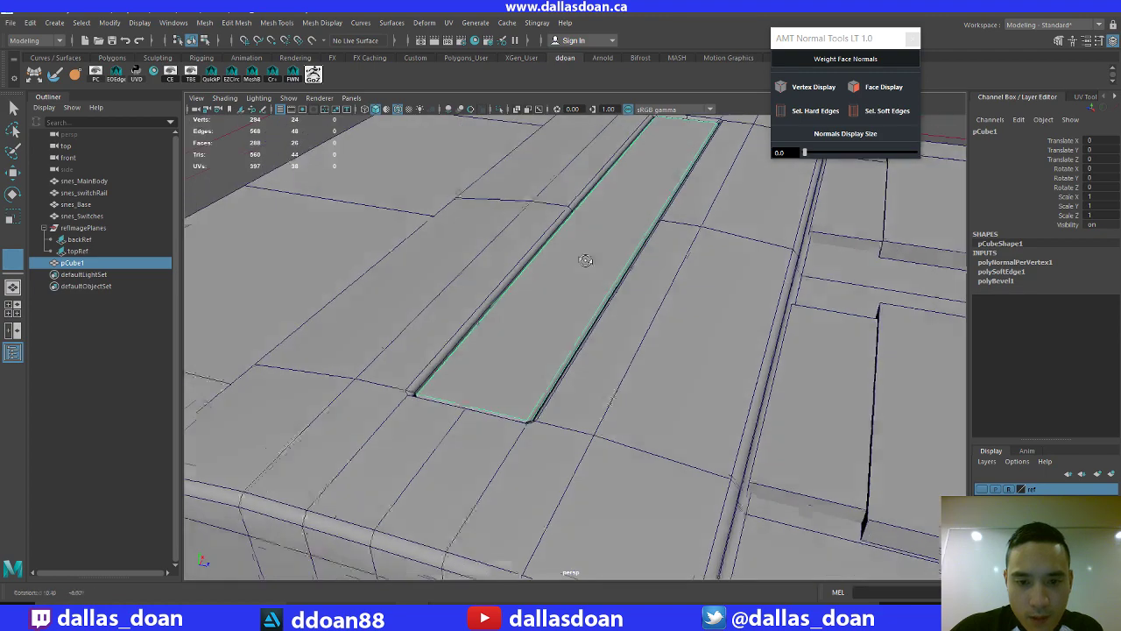
Raise the flap slightly in the slot to Translate Y 0.172 and deselect it
{"action": "key", "text": "w"}
{"action": "scroll", "coordinate": [604, 268], "scroll_direction": "down", "scroll_amount": 2}
{"action": "left_click_drag", "start_coordinate": [597, 234], "coordinate": [596, 236]}
{"action": "left_click", "coordinate": [694, 197]}
{"action": "scroll", "coordinate": [692, 196], "scroll_direction": "up", "scroll_amount": 3}
{"action": "left_click_drag", "start_coordinate": [687, 195], "coordinate": [631, 215], "text": "alt"}
{"action": "scroll", "coordinate": [648, 253], "scroll_direction": "down", "scroll_amount": 5}
{"action": "scroll", "coordinate": [666, 219], "scroll_direction": "down", "scroll_amount": 3}
{"action": "scroll", "coordinate": [782, 226], "scroll_direction": "up", "scroll_amount": 2}
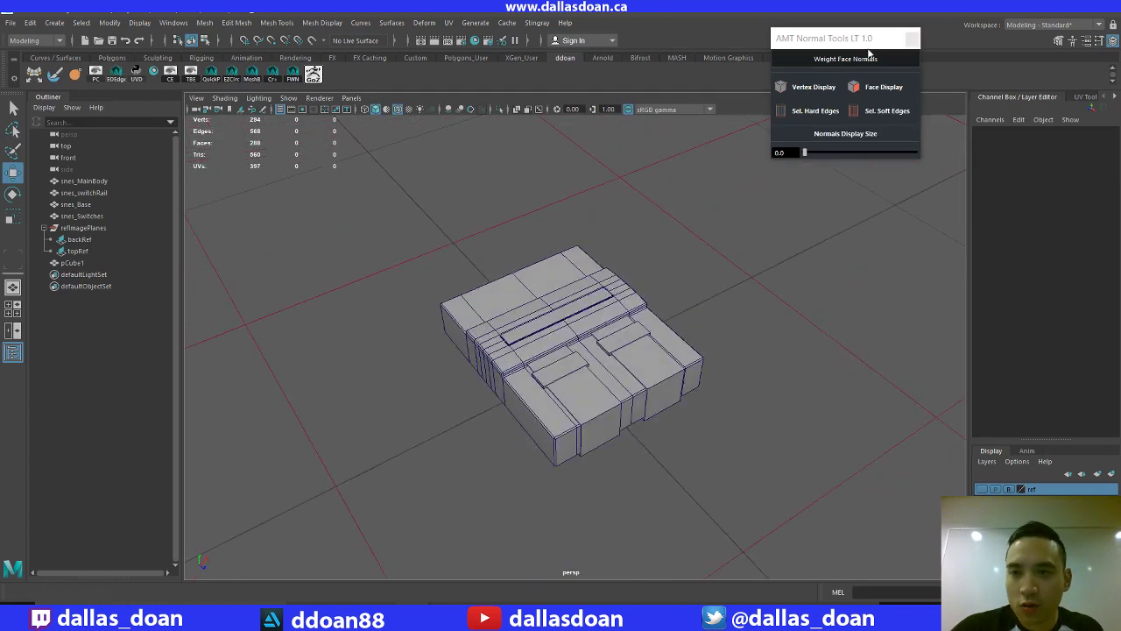
Close the AMT Normal Tools window and turn off wireframe on shaded to view the console
{"action": "left_click_drag", "start_coordinate": [867, 39], "coordinate": [862, 153]}
{"action": "left_click", "coordinate": [908, 153]}
{"action": "left_click_drag", "start_coordinate": [757, 228], "coordinate": [581, 124], "text": "alt"}
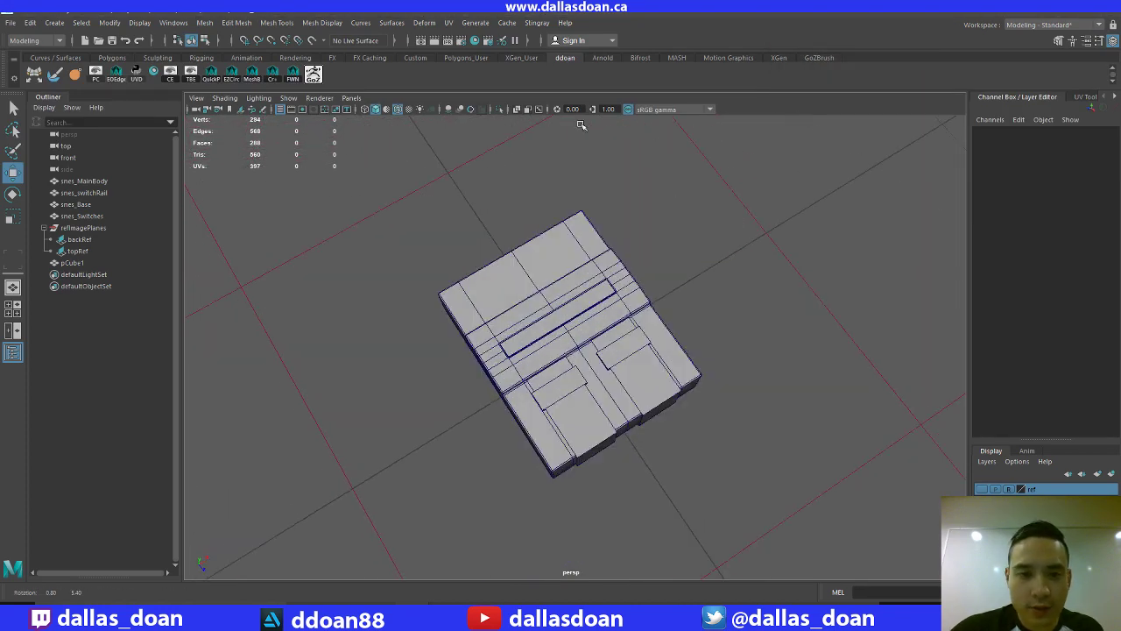
{"action": "left_click", "coordinate": [397, 108]}
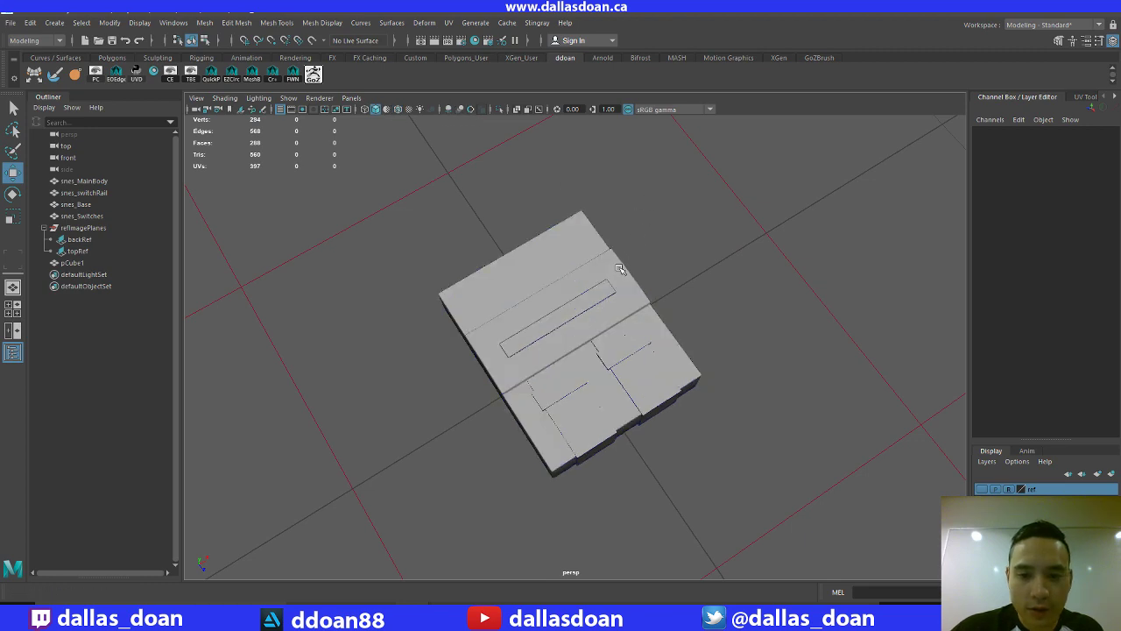
{"action": "mouse_move", "coordinate": [569, 184]}
{"action": "left_mouse_down", "text": "alt"}
{"action": "mouse_move", "coordinate": [579, 230]}
{"action": "mouse_move", "coordinate": [691, 253]}
{"action": "mouse_move", "coordinate": [645, 271]}
{"action": "mouse_move", "coordinate": [436, 230]}
{"action": "left_mouse_up", "text": "alt"}
{"action": "scroll", "coordinate": [631, 262], "scroll_direction": "down", "scroll_amount": 5}
{"action": "left_click_drag", "start_coordinate": [436, 229], "coordinate": [787, 426]}
{"action": "left_click", "coordinate": [734, 423]}
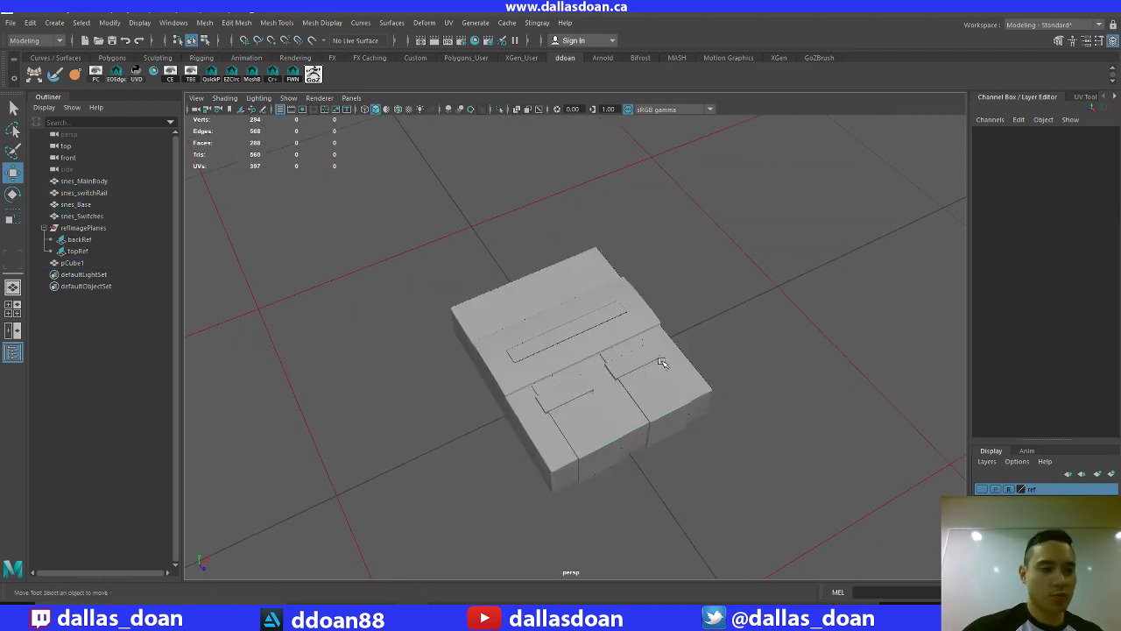
Reorder pCube1 directly below snes_Switches in the Outliner and rename it snes_lid
{"action": "left_click", "coordinate": [63, 265]}
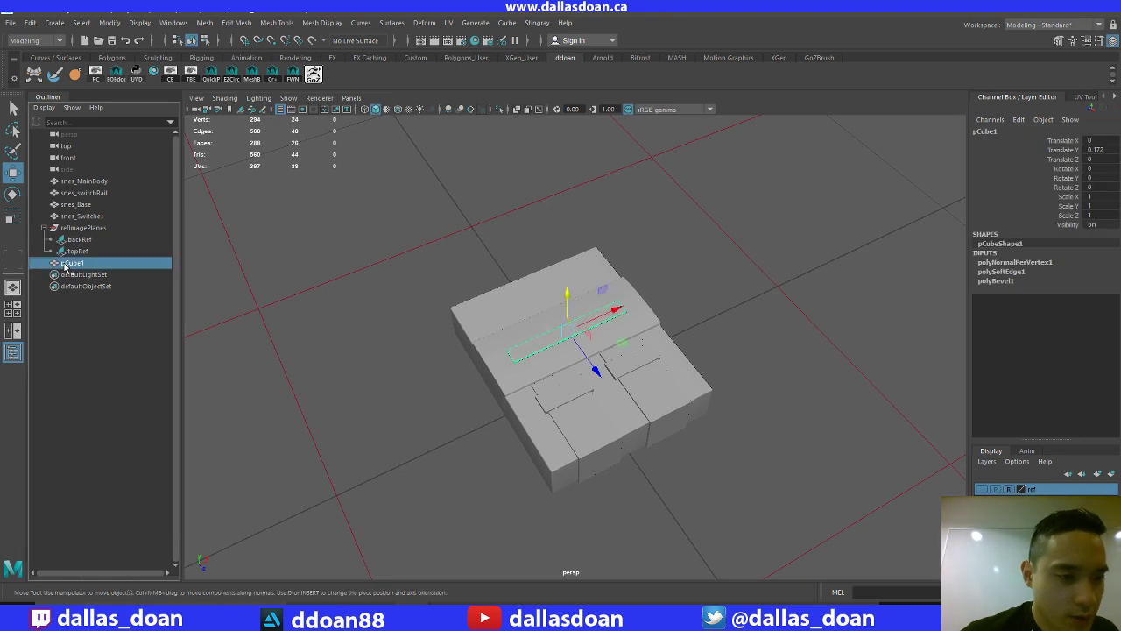
{"action": "left_click_drag", "start_coordinate": [64, 267], "coordinate": [97, 227]}
{"action": "double_click", "coordinate": [97, 228]}
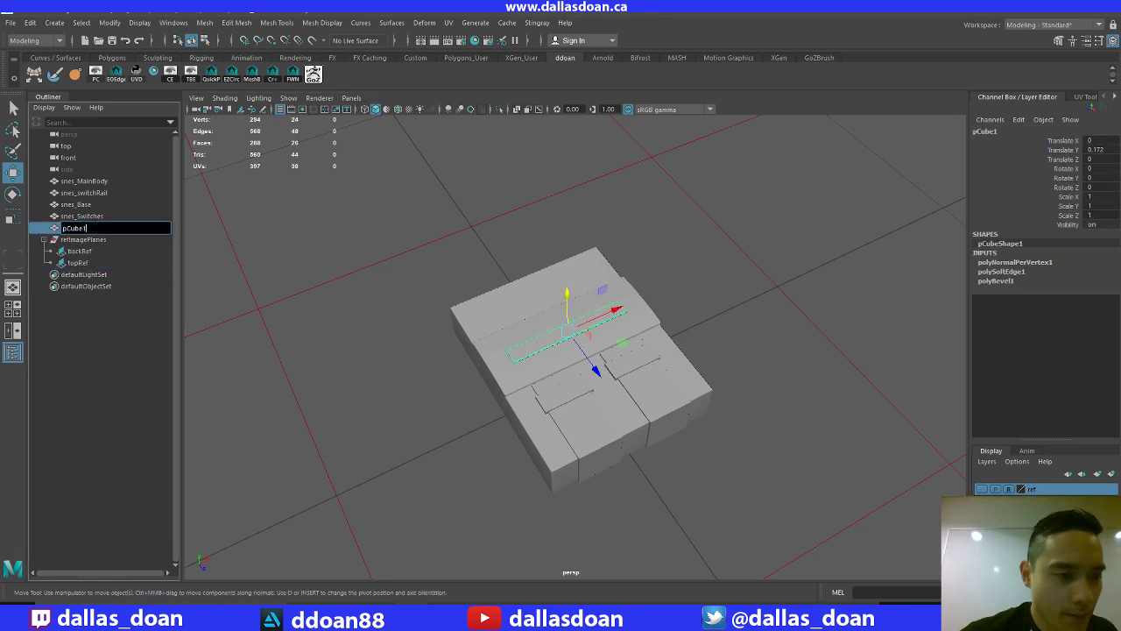
{"action": "type", "text": "snes"}
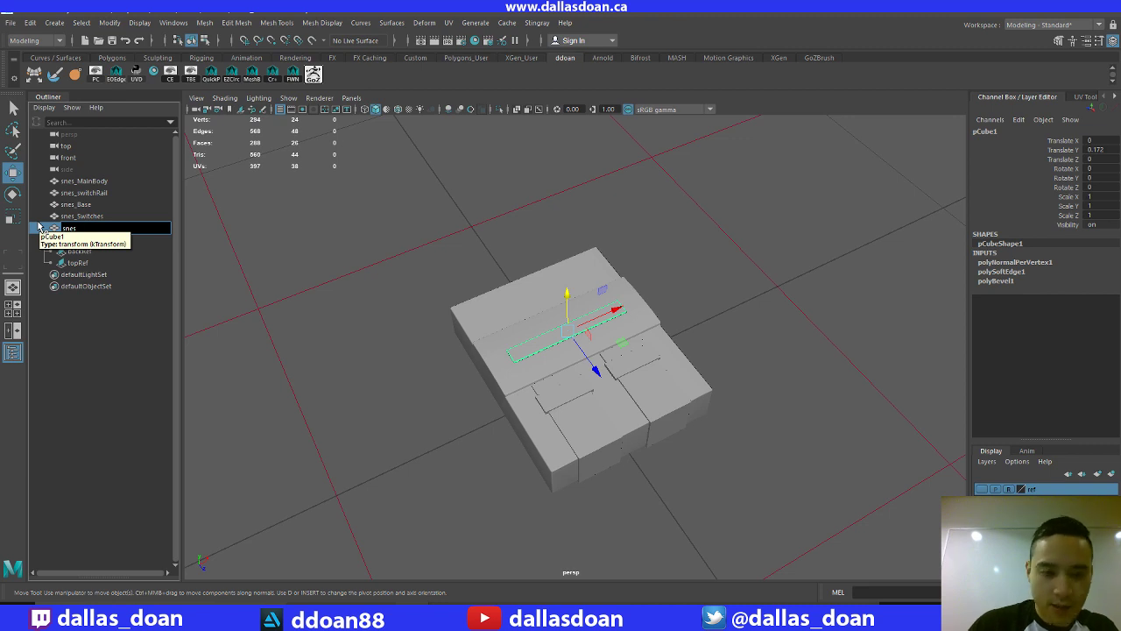
{"action": "type", "text": "__lid"}
{"action": "key", "text": "Return"}
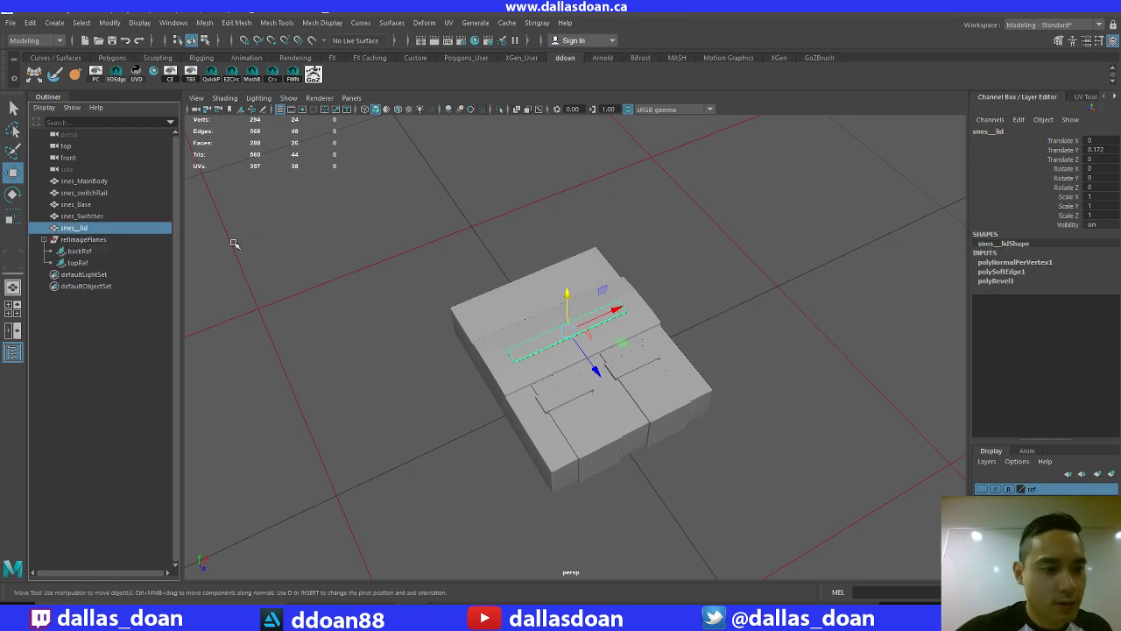
{"action": "double_click", "coordinate": [89, 229]}
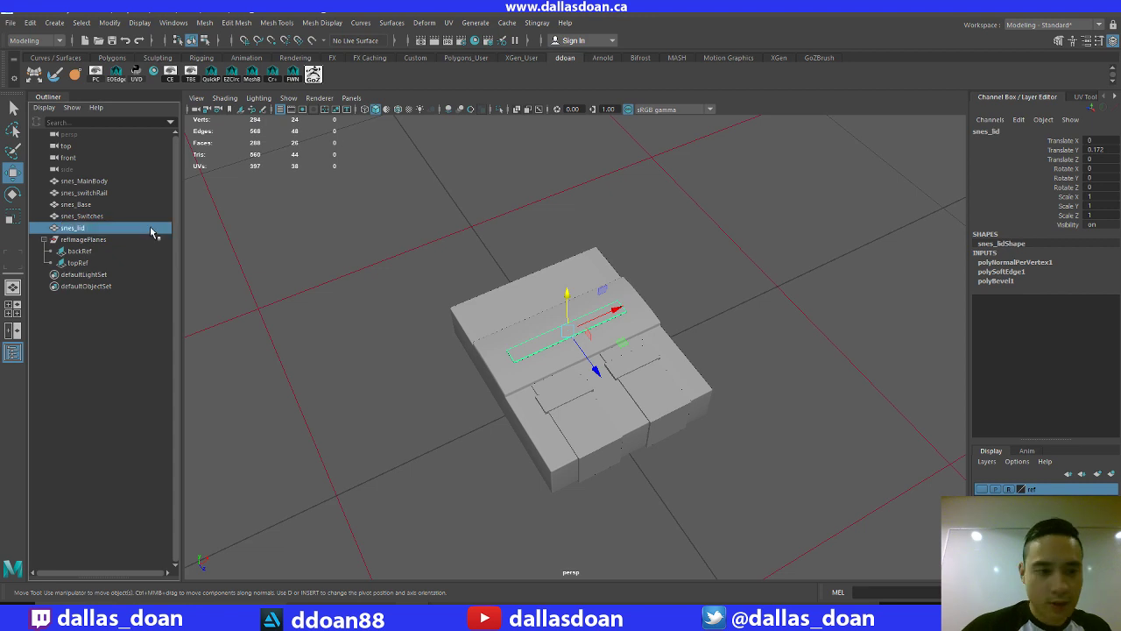
{"action": "left_click_drag", "start_coordinate": [368, 254], "coordinate": [543, 384]}
{"action": "left_click", "coordinate": [691, 257]}
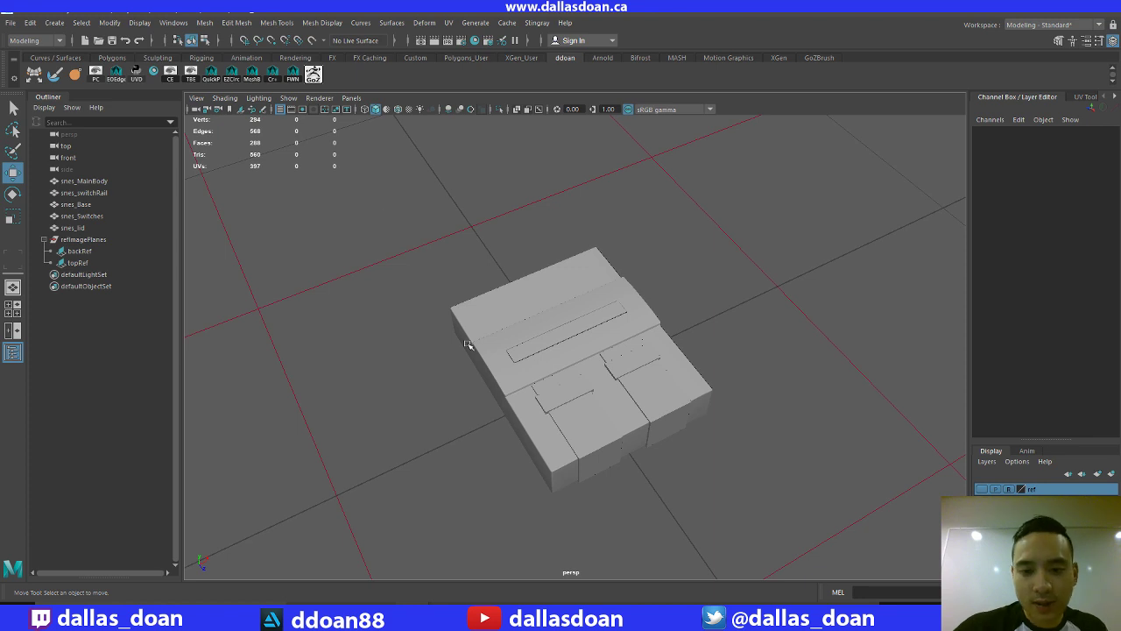
{"action": "left_click_drag", "start_coordinate": [467, 344], "coordinate": [388, 325], "text": "alt"}
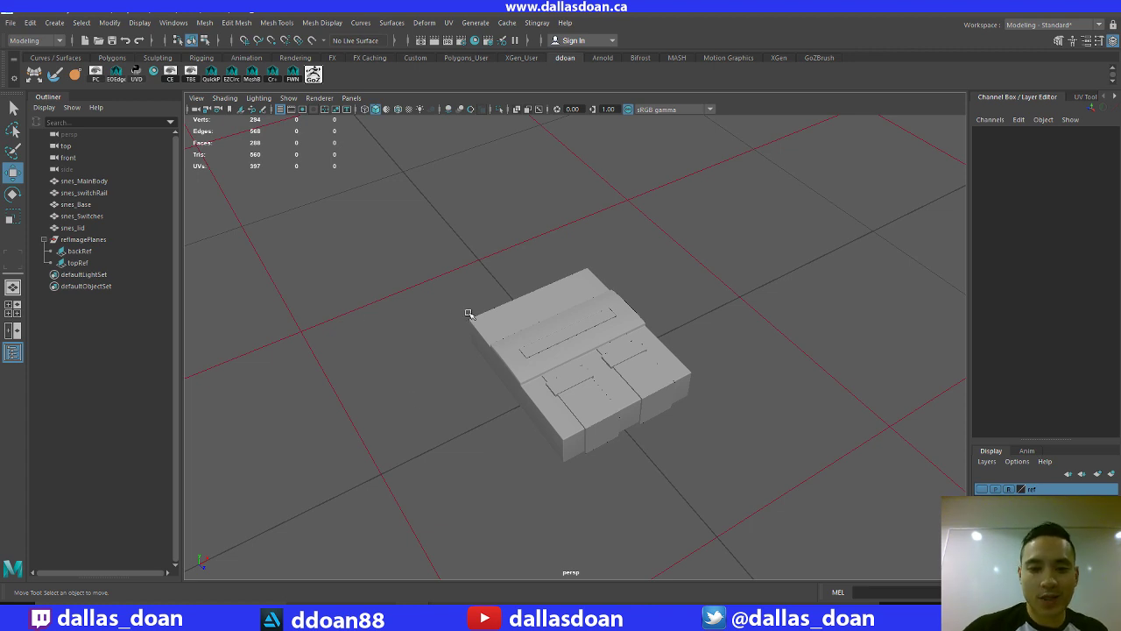
{"action": "left_click_drag", "start_coordinate": [469, 314], "coordinate": [761, 536]}
{"action": "left_click", "coordinate": [705, 487]}
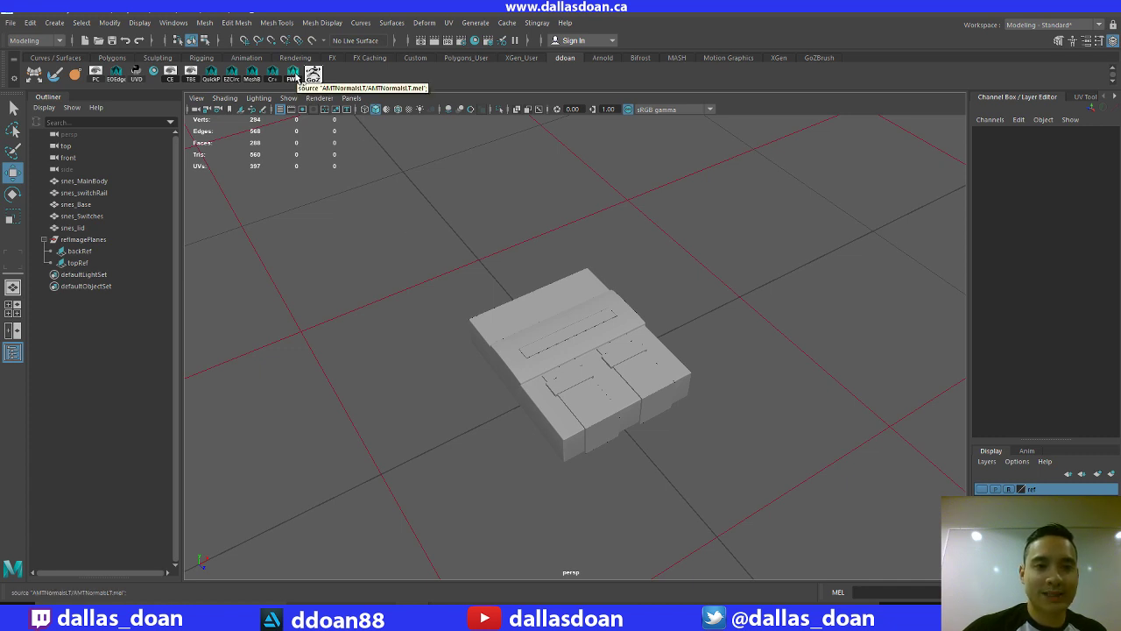
{"action": "left_click_drag", "start_coordinate": [392, 230], "coordinate": [730, 566]}
{"action": "left_click", "coordinate": [719, 429]}
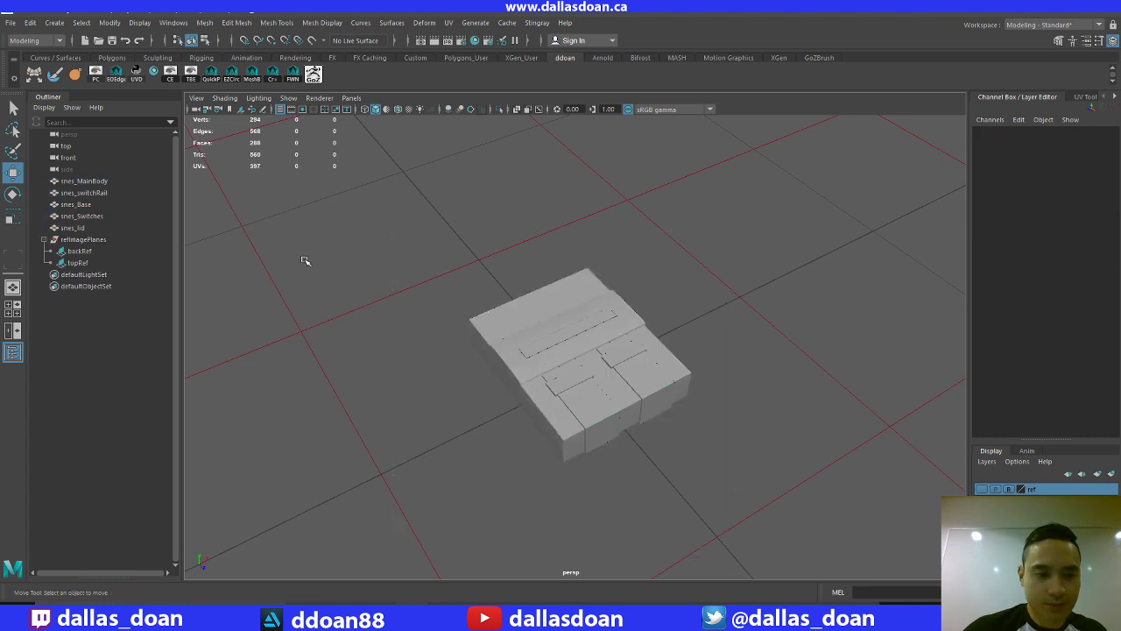
Save the Maya scene and switch to OBS
{"action": "left_click", "coordinate": [10, 22]}
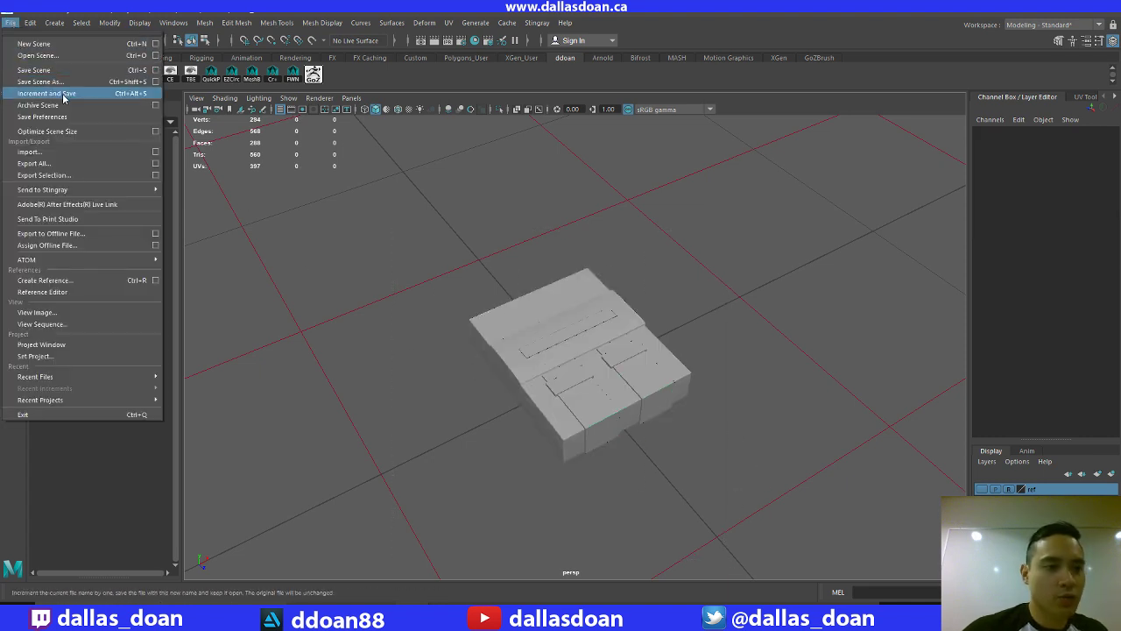
{"action": "left_click", "coordinate": [35, 80]}
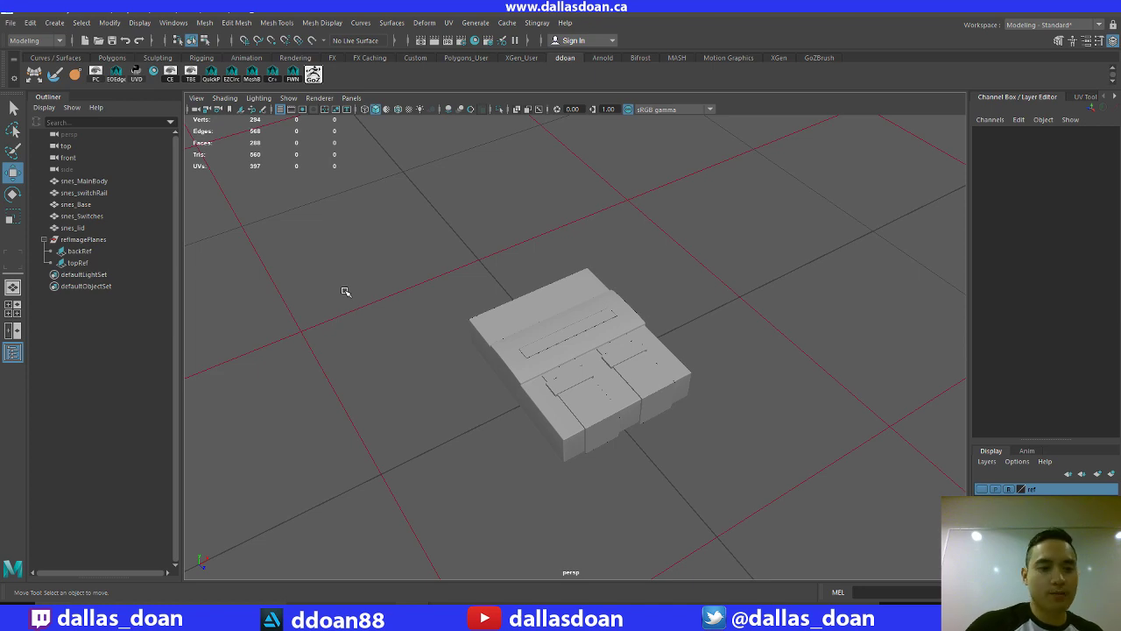
{"action": "left_click", "coordinate": [432, 623]}
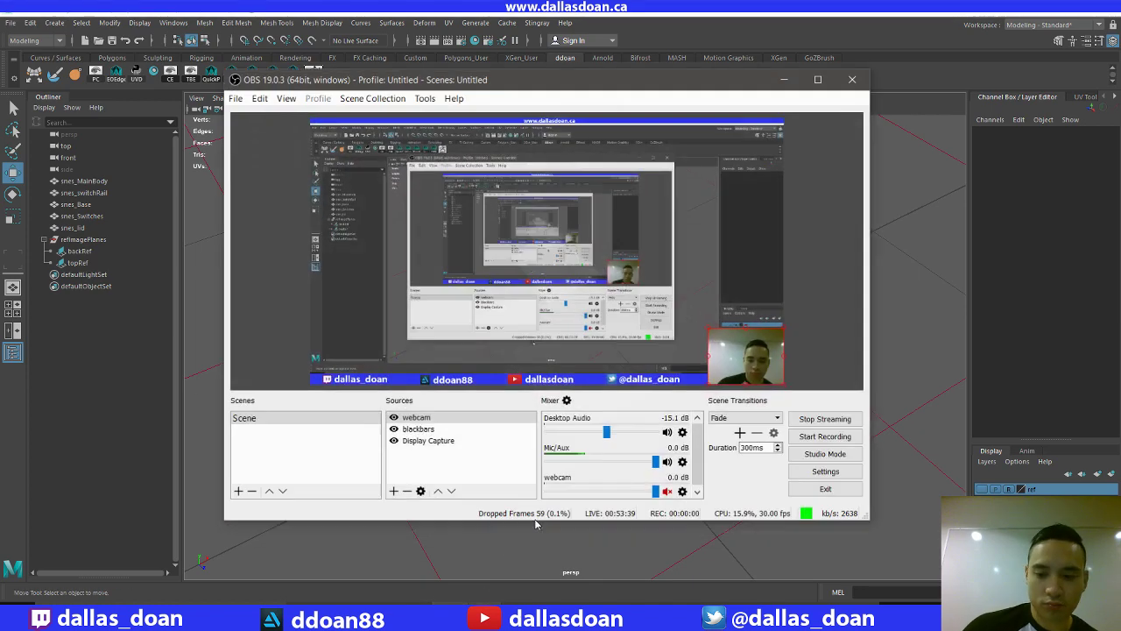